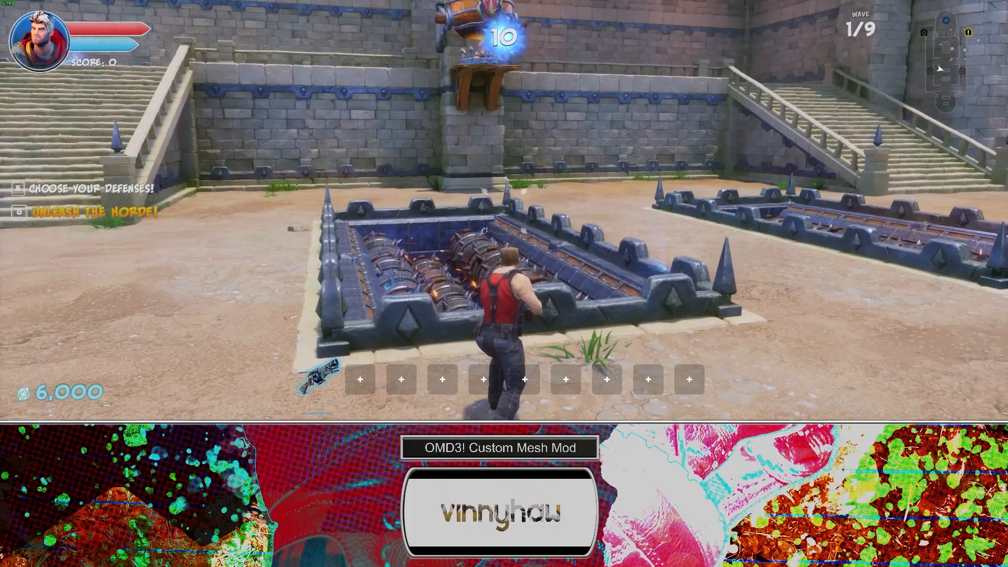
key(w)
key(space)
key(space)
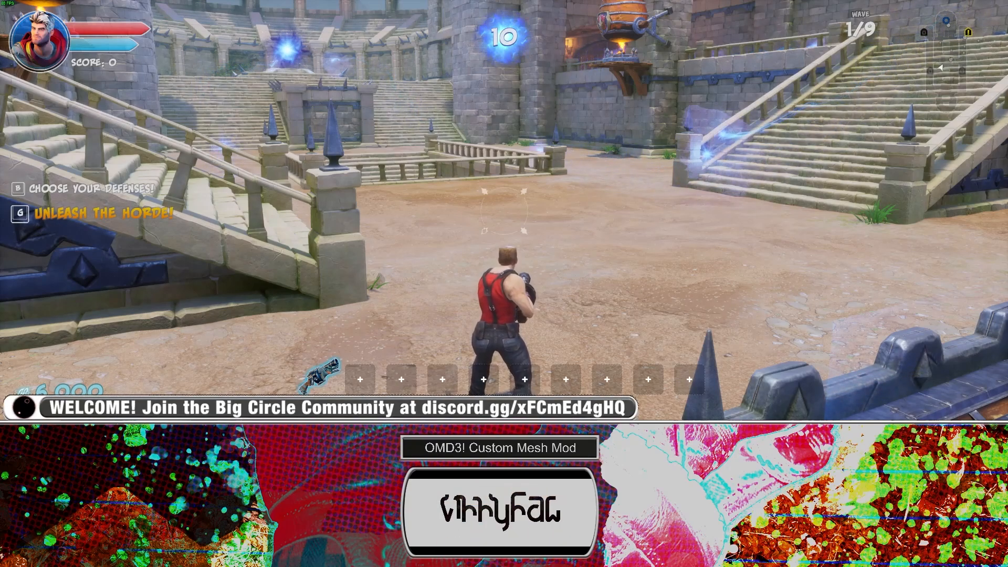
key(w)
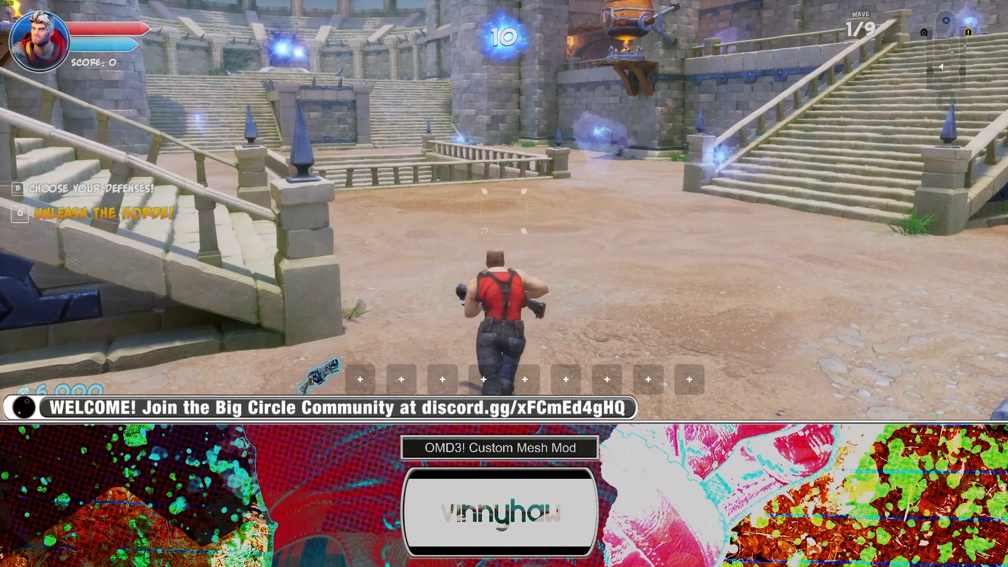
key(d)
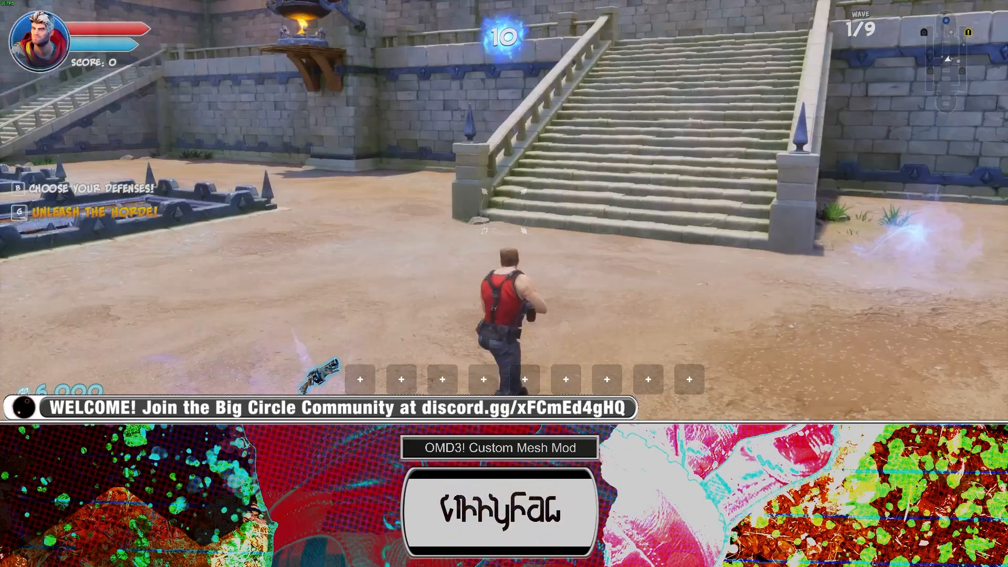
click(504, 211)
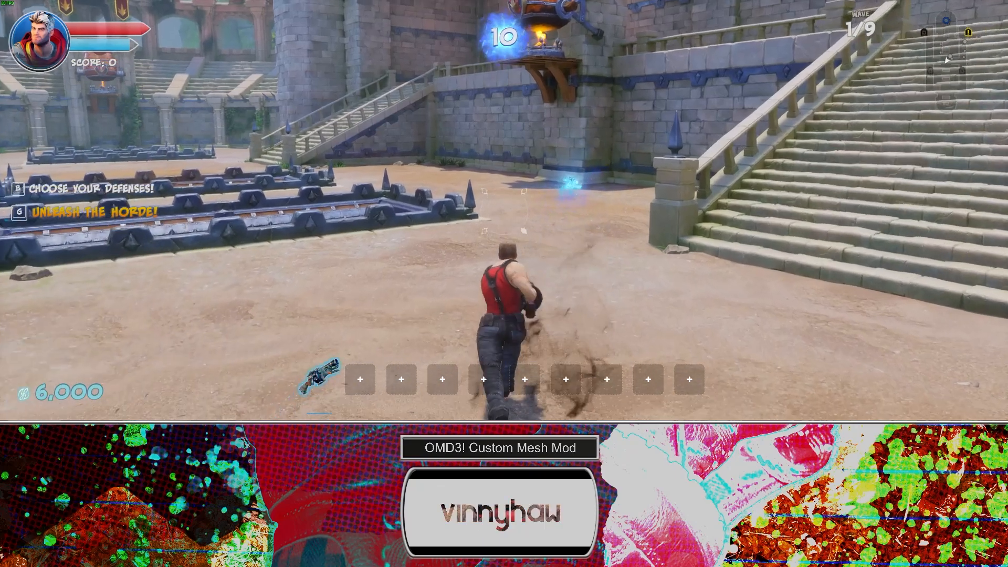
Step: Switch from the game to File Explorer and open the Orcs Must Die 3 Paks folder
key(alt+Tab)
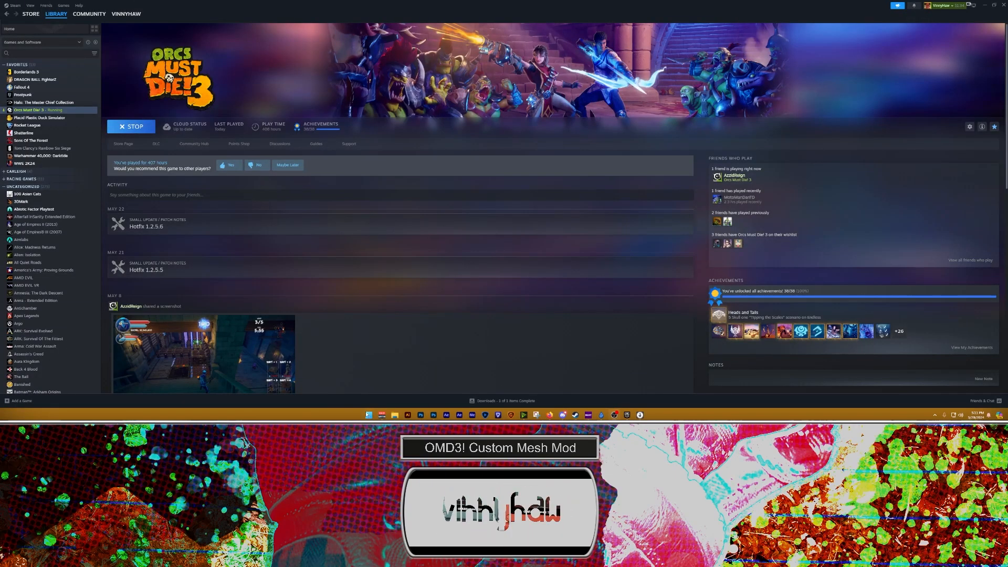
key(super+e)
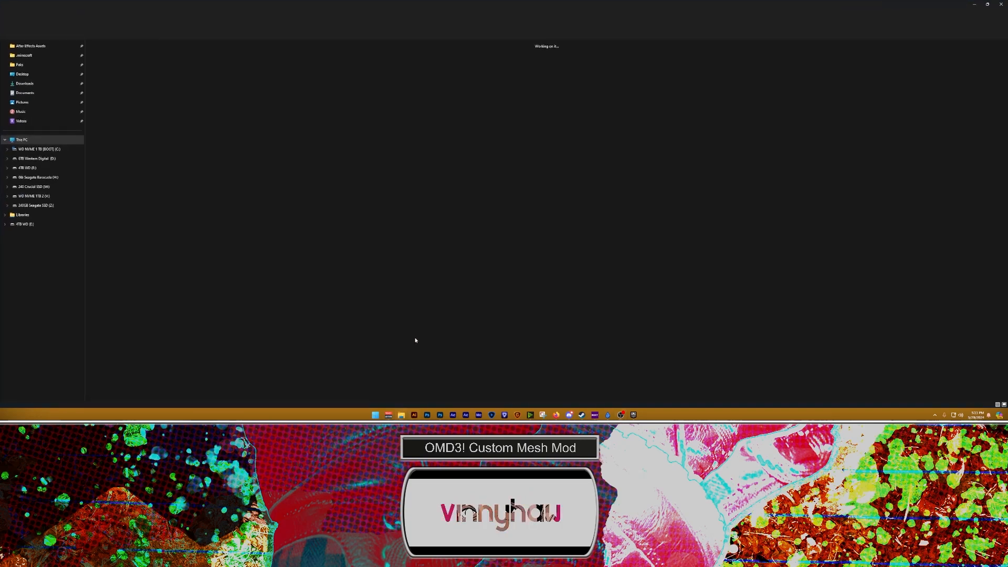
click(32, 65)
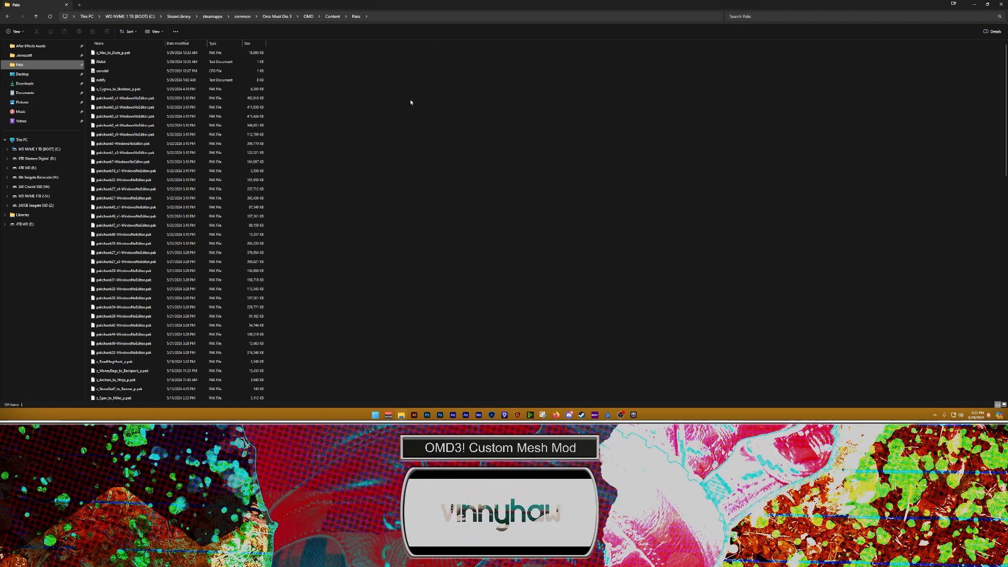
Step: Delete z_Max_to_Duke_p.pak and the UmodelSaved and UmodelExport folders from the Paks folder
click(131, 53)
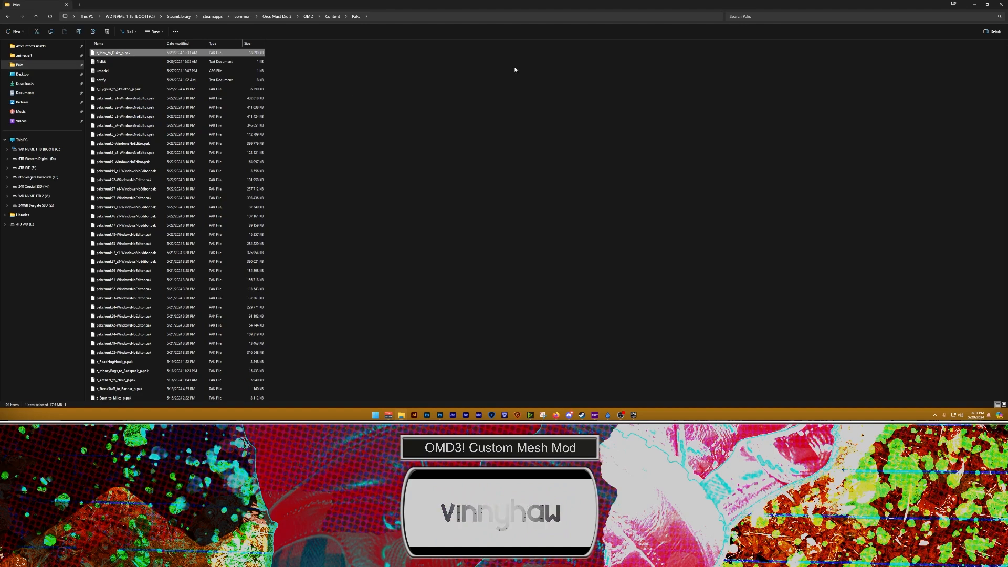
key(Delete)
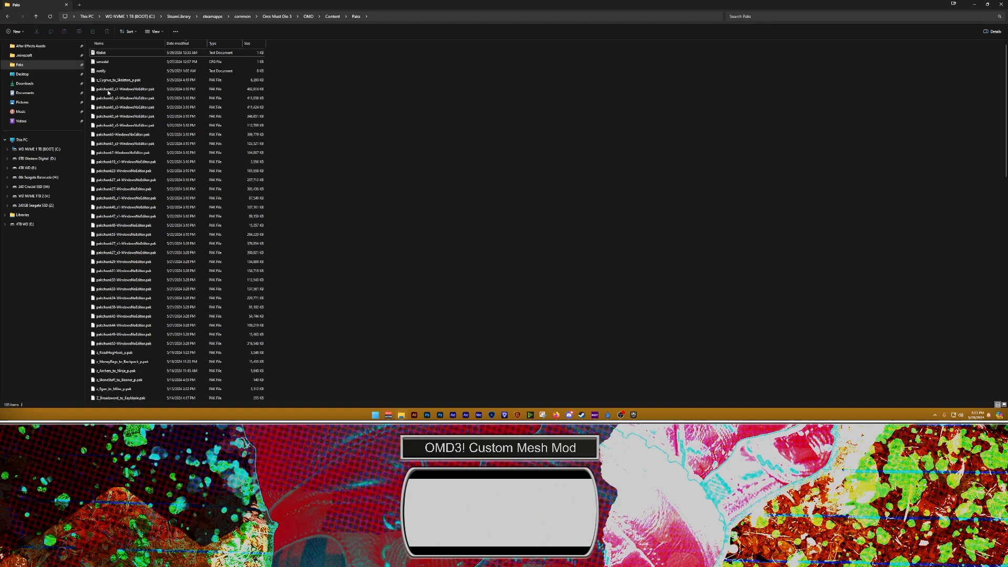
scroll(355, 143, down, 9)
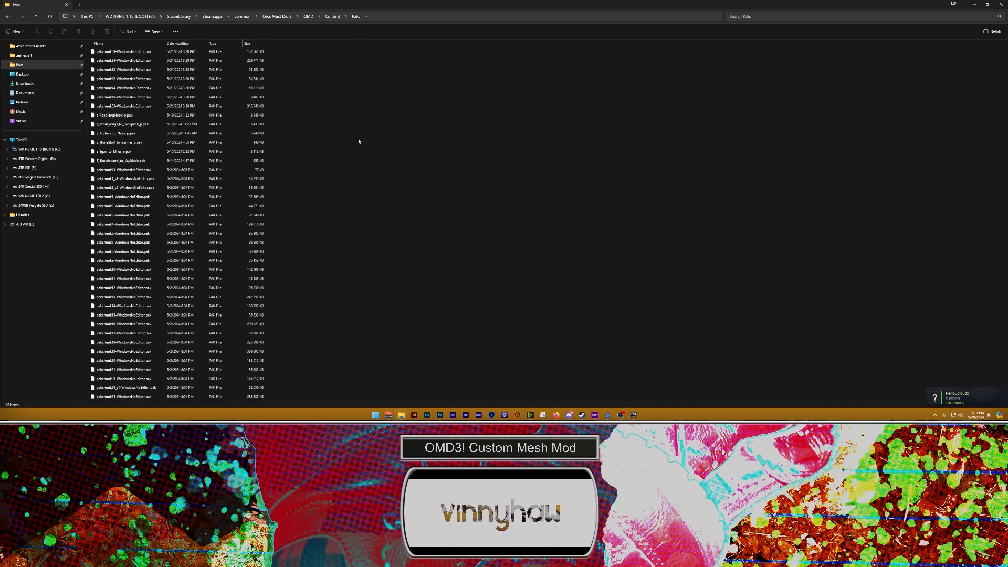
scroll(354, 178, down, 13)
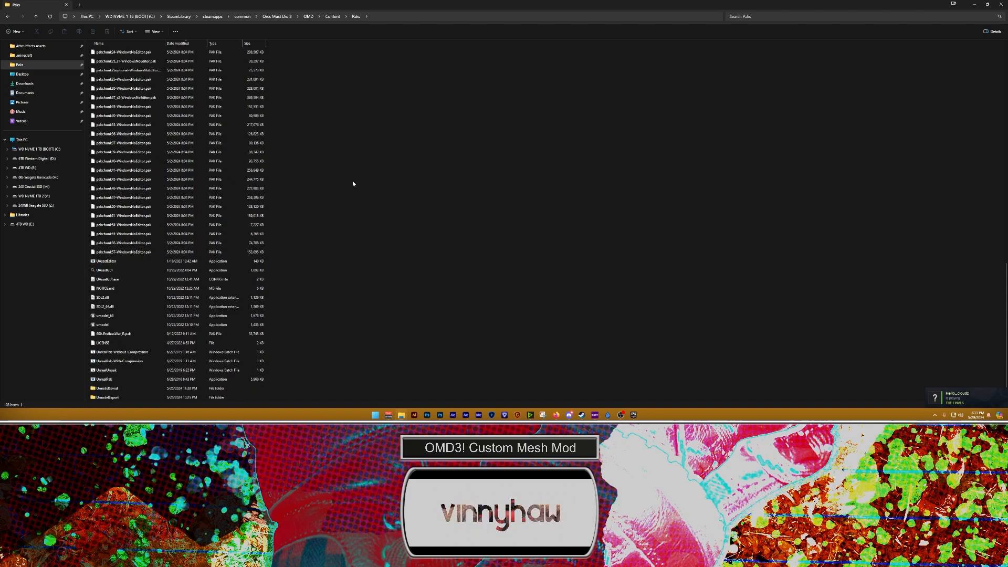
click(117, 388)
shift+click(121, 398)
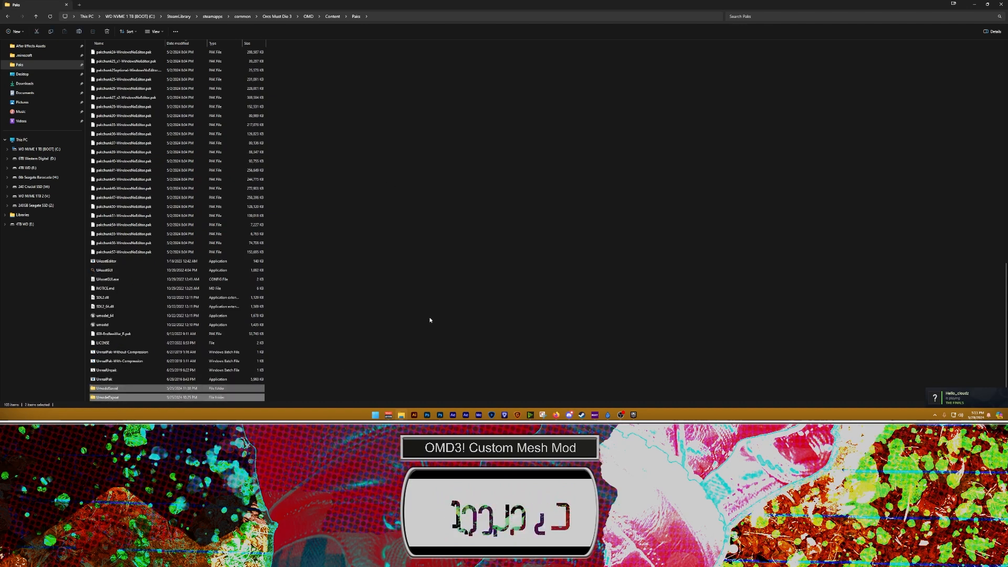
key(Delete)
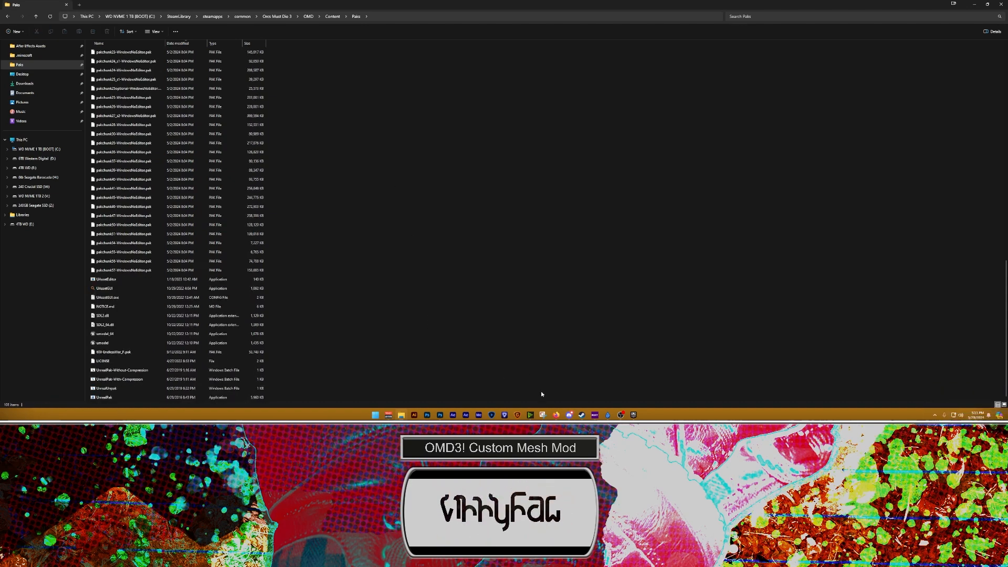
Step: View the Unreal Engine 4.27 Template page on Nexus Mods in Firefox and return to the Paks folder
click(557, 416)
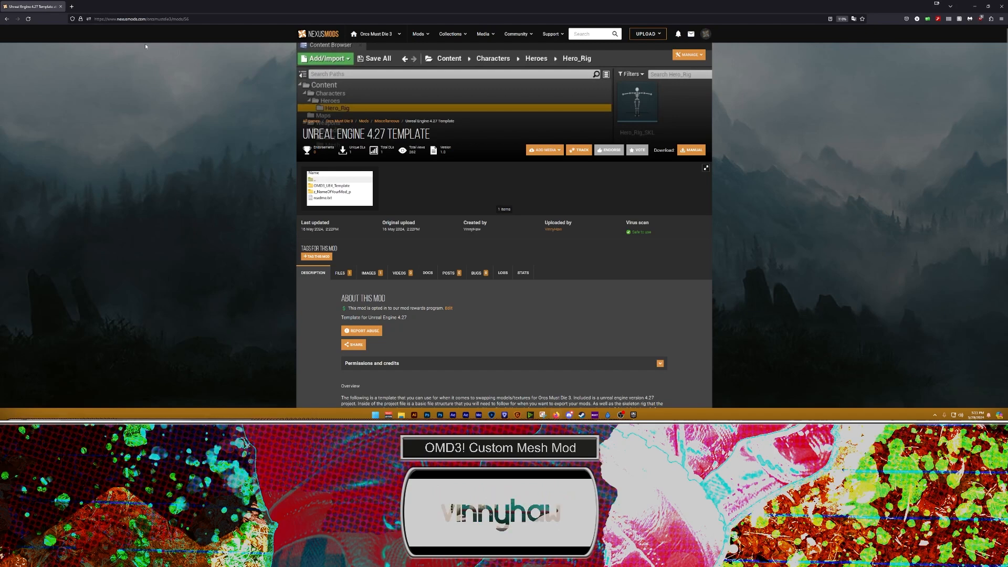
click(174, 20)
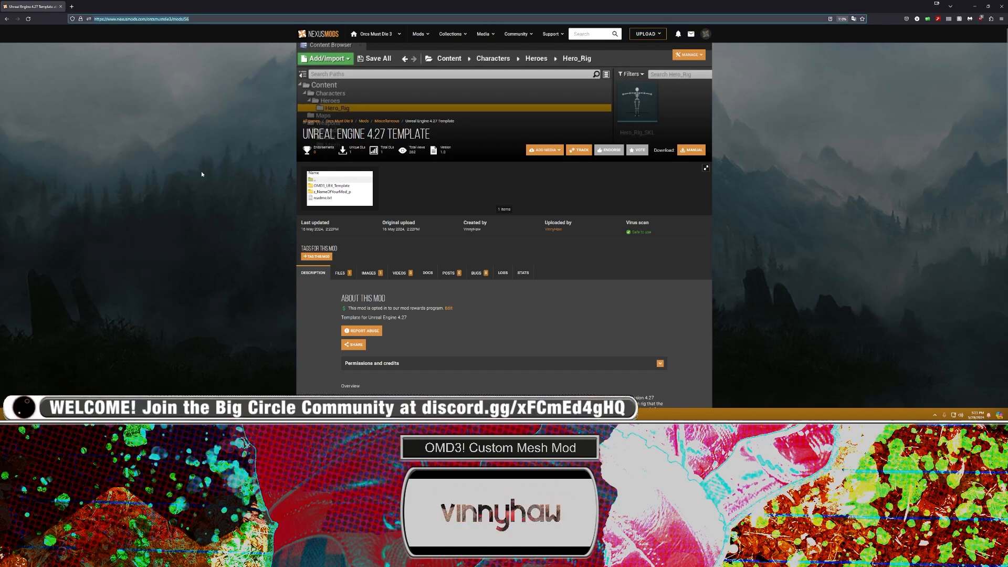
click(179, 193)
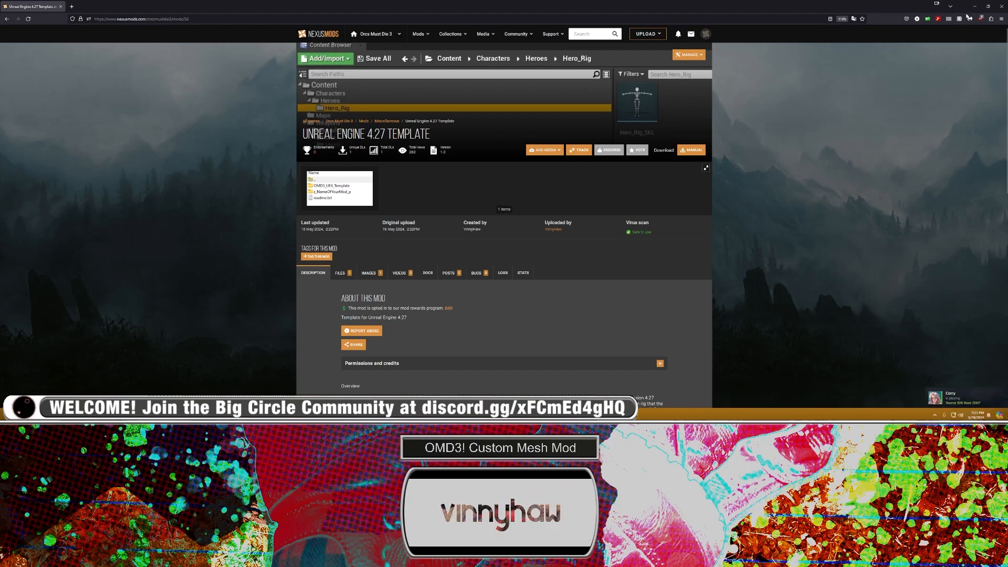
click(974, 6)
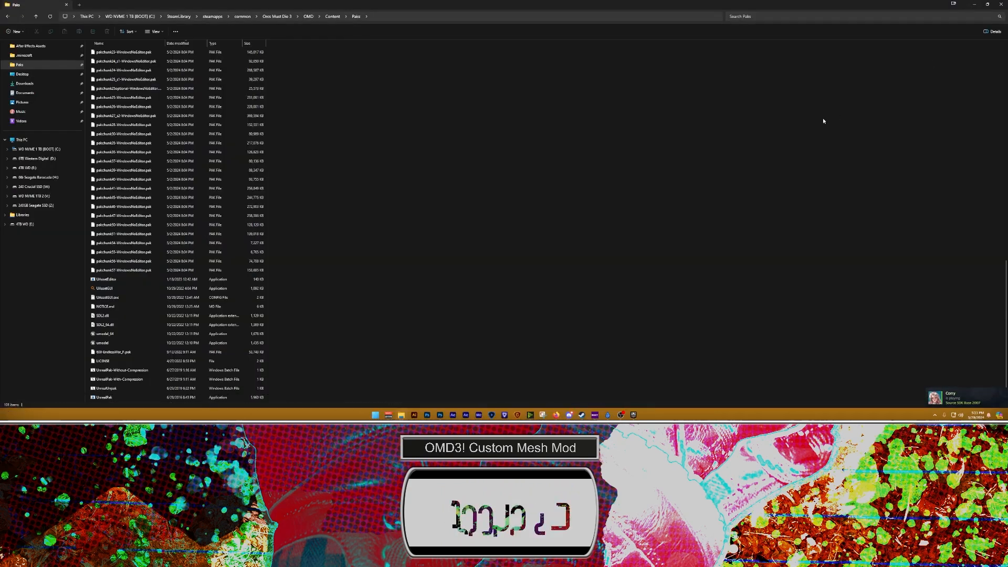
Step: Launch umodel_64, override game detection with Unreal engine 4 and version 4.27, and load the Paks folder
click(113, 334)
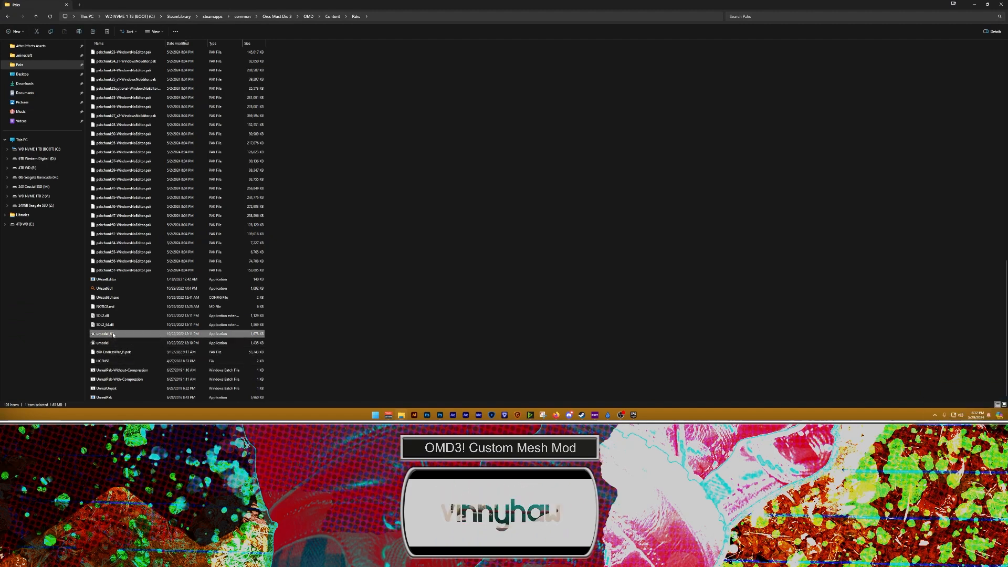
double_click(138, 335)
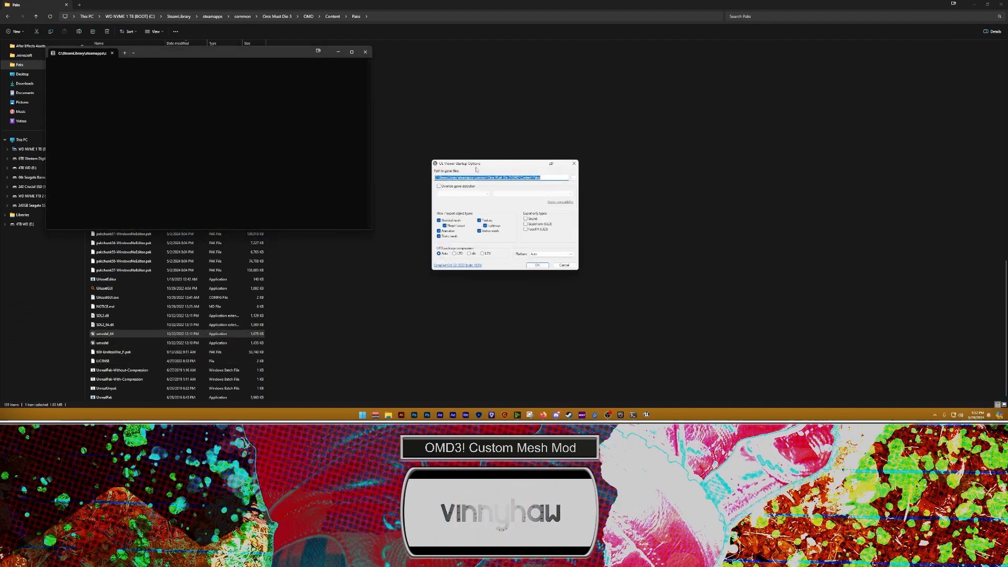
click(425, 184)
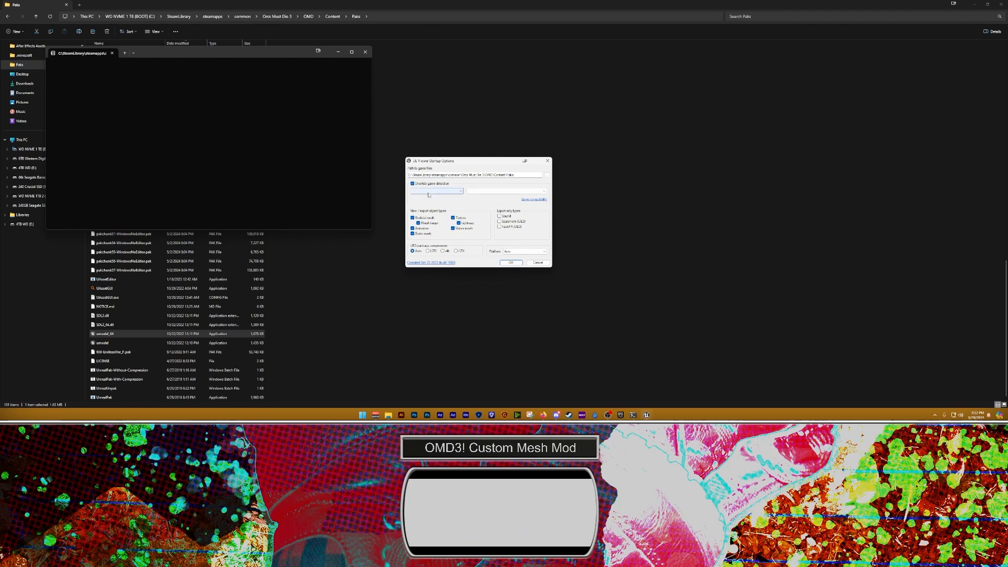
click(435, 191)
click(431, 212)
click(505, 191)
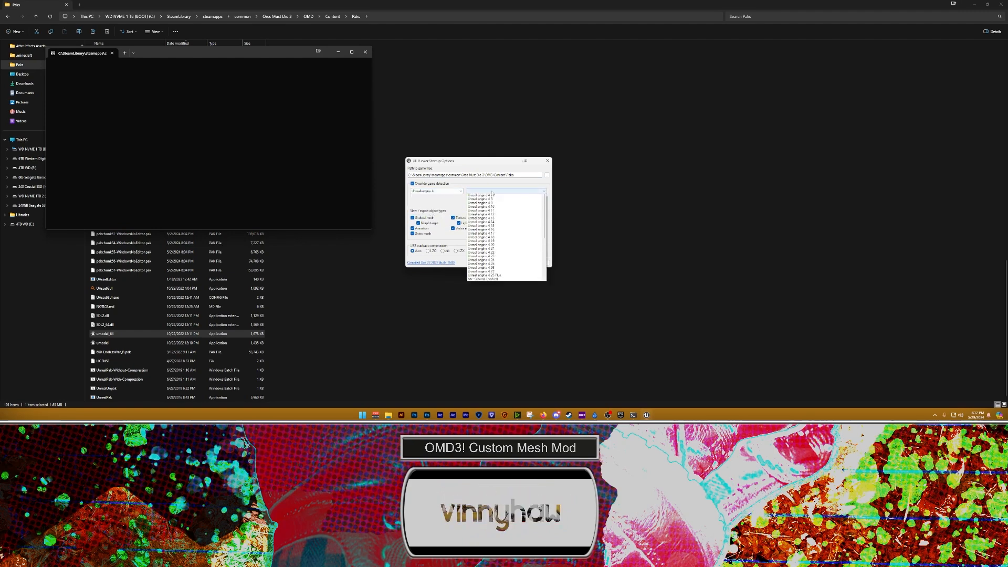
click(488, 299)
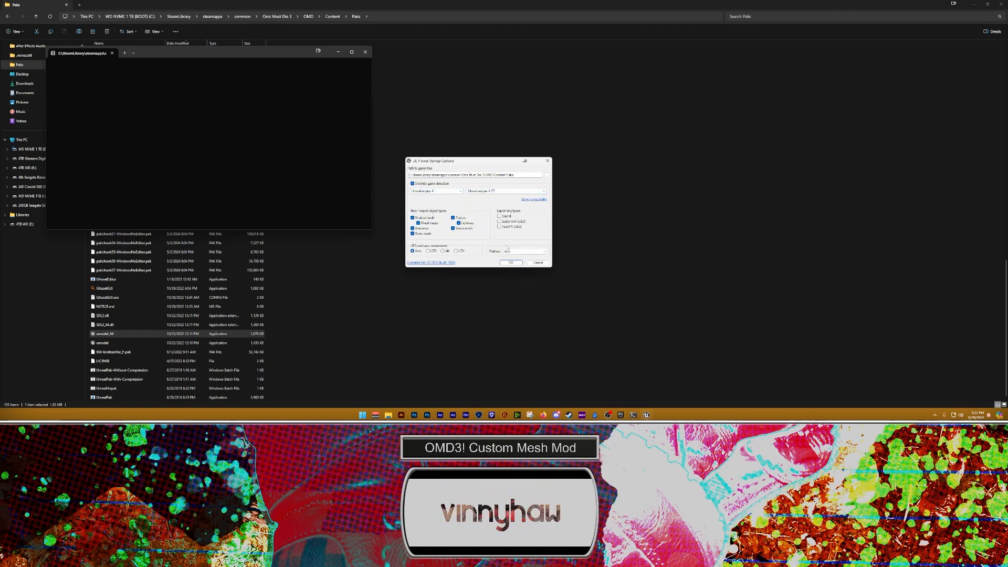
click(510, 262)
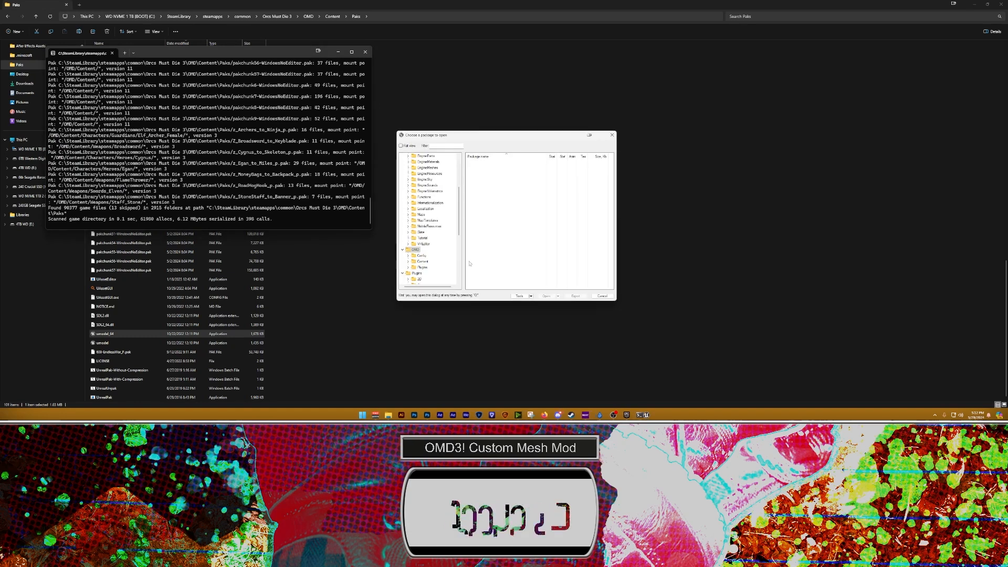
Step: Browse the package tree to OMD/Content/Characters/Heroes/Max/Mesh and widen the package dialog
scroll(425, 220, down, 3)
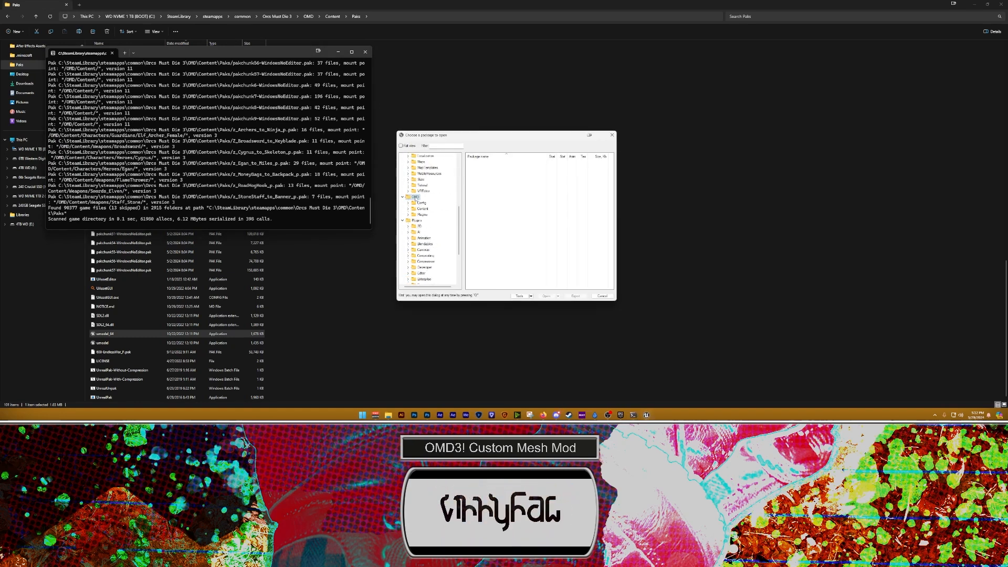
double_click(413, 209)
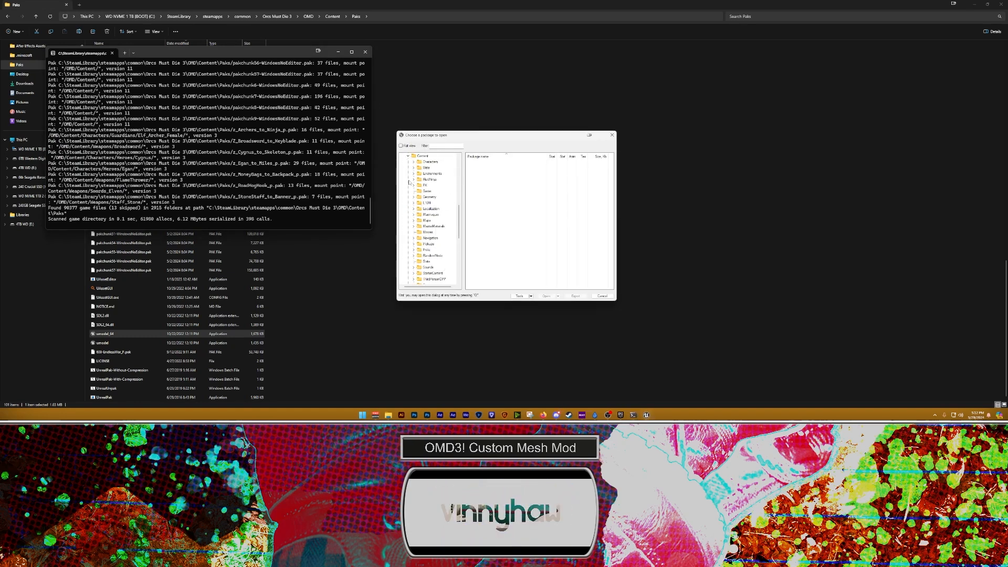
click(414, 162)
click(419, 173)
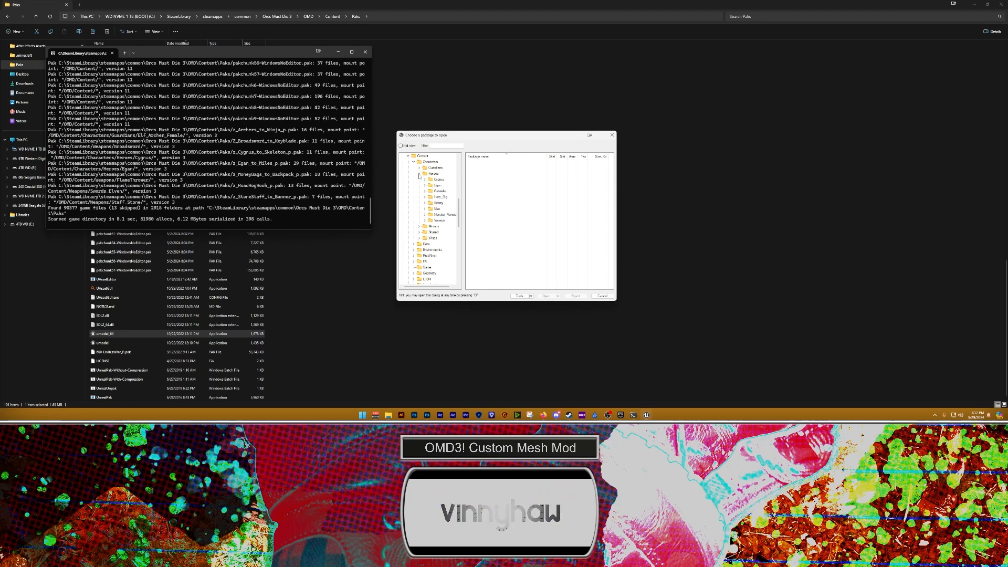
drag(397, 210, 333, 208)
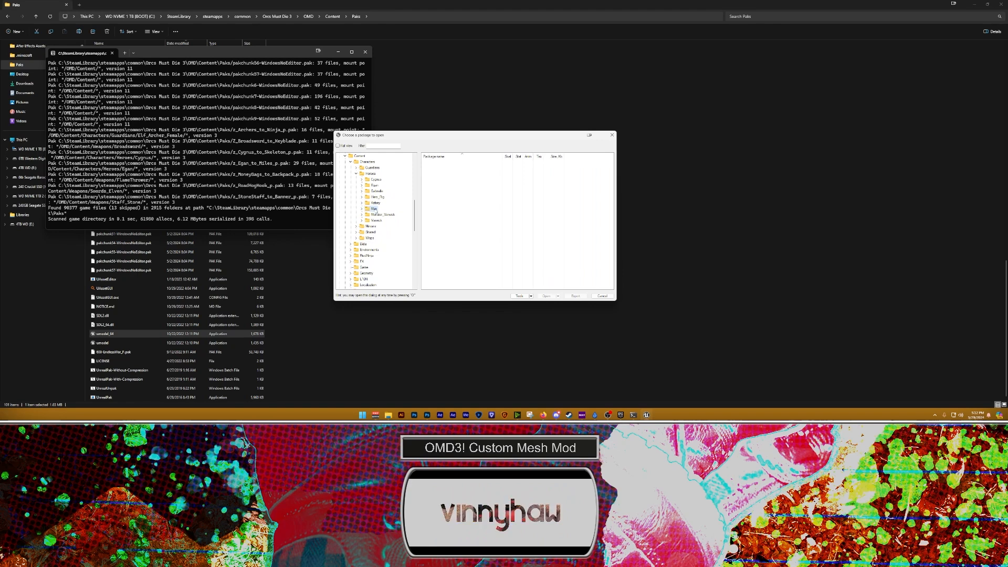
click(361, 209)
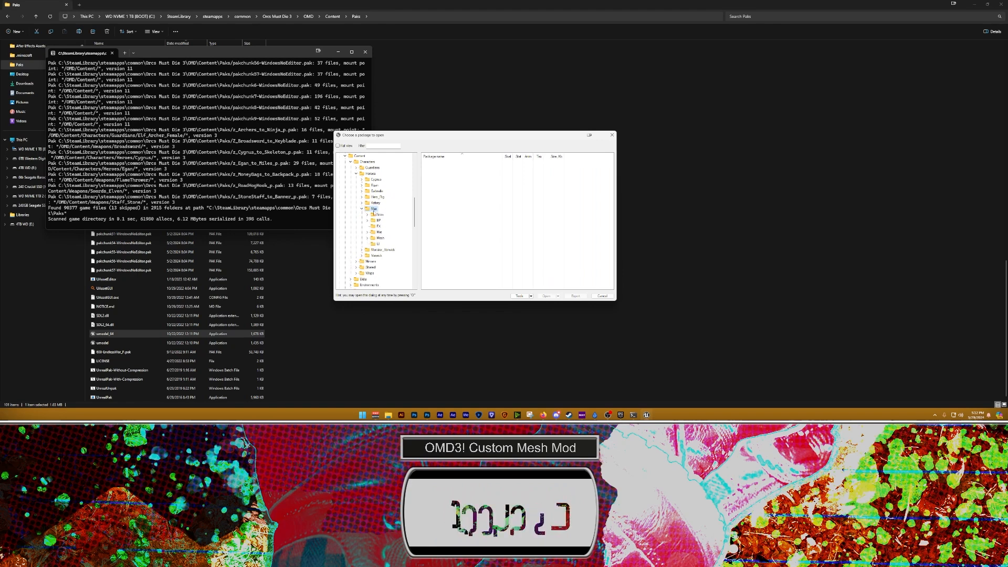
click(380, 238)
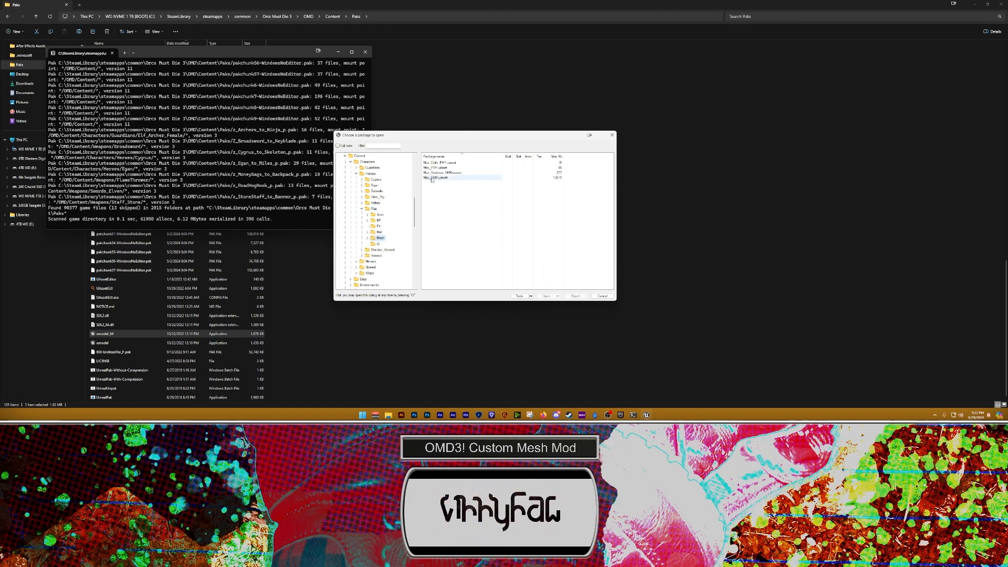
Step: Examine the packages in Egan's Mesh folder for comparison and return to Max's Mesh folder
click(361, 185)
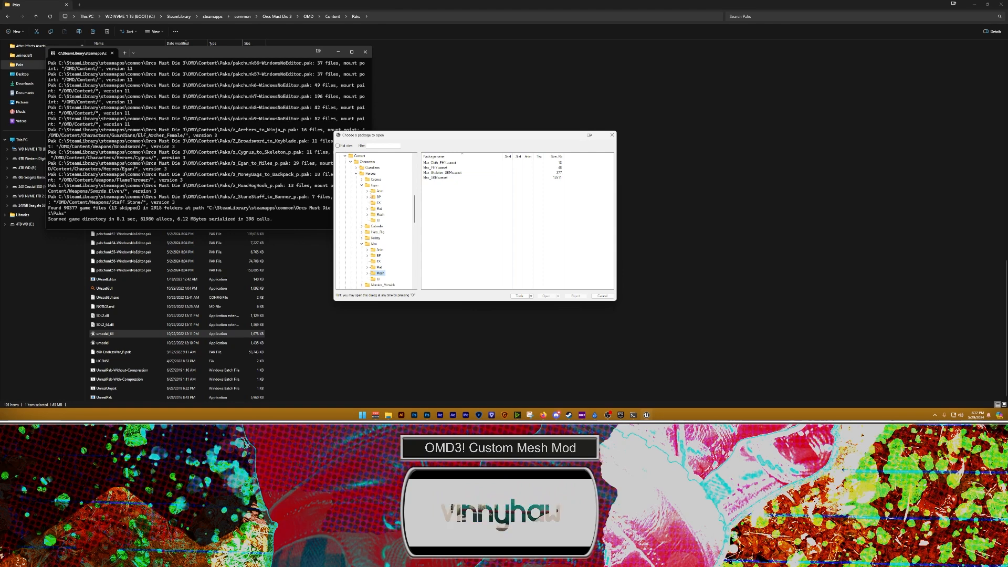
click(373, 185)
click(380, 214)
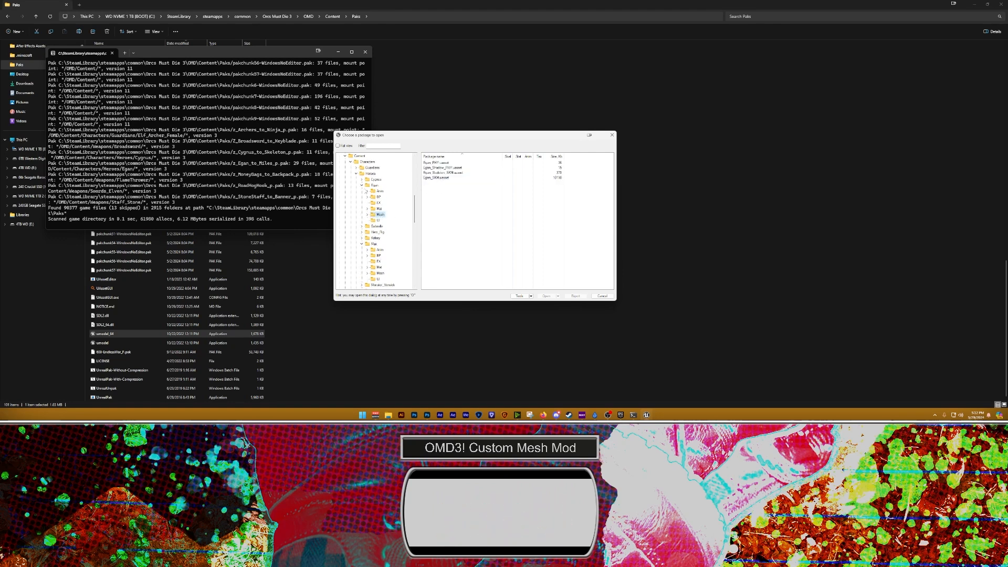
click(362, 185)
click(380, 238)
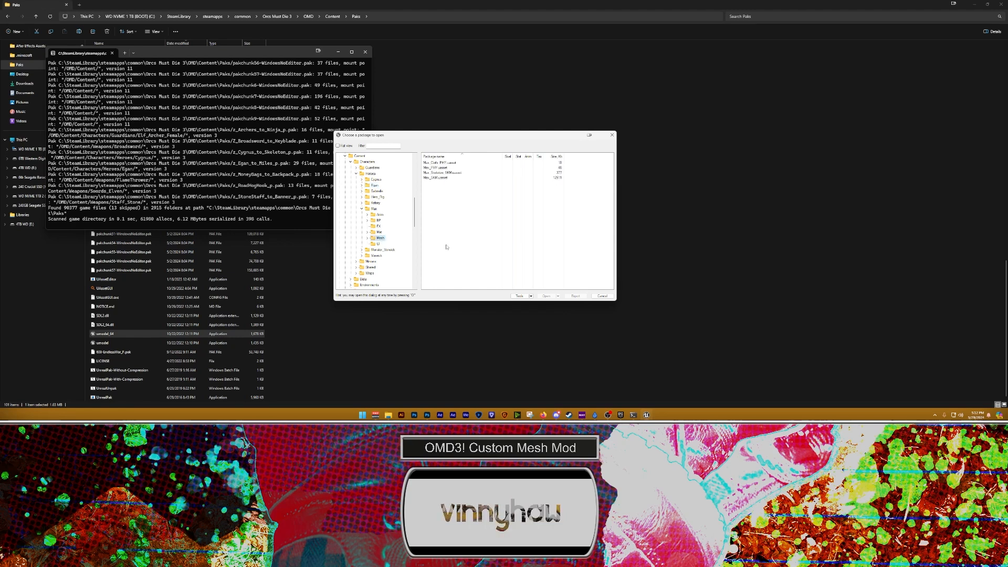
Step: Open Max_SKM.uasset in the viewer and display the mesh with its material slots colour-coded
double_click(438, 177)
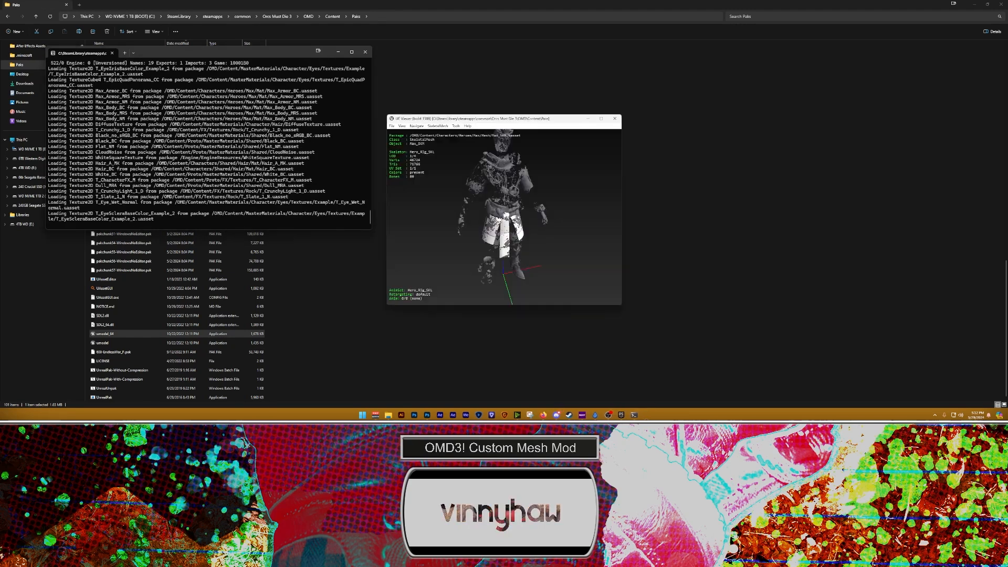
key(m)
drag(504, 209, 540, 174)
Step: Export the Max_SKM skeletal mesh to the UmodelExport folder, keeping the ActorX mesh format and TGA texture format
click(456, 126)
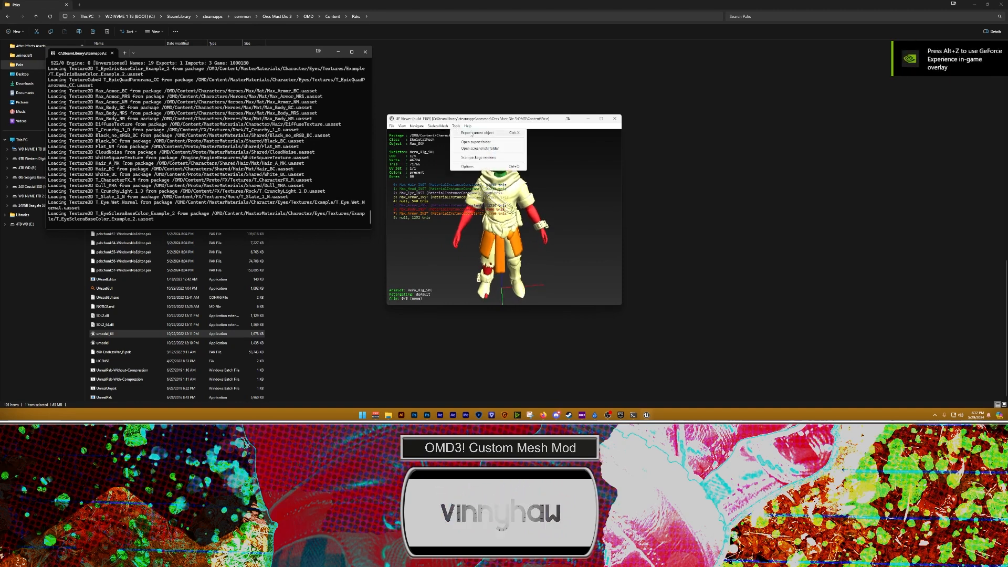
click(472, 134)
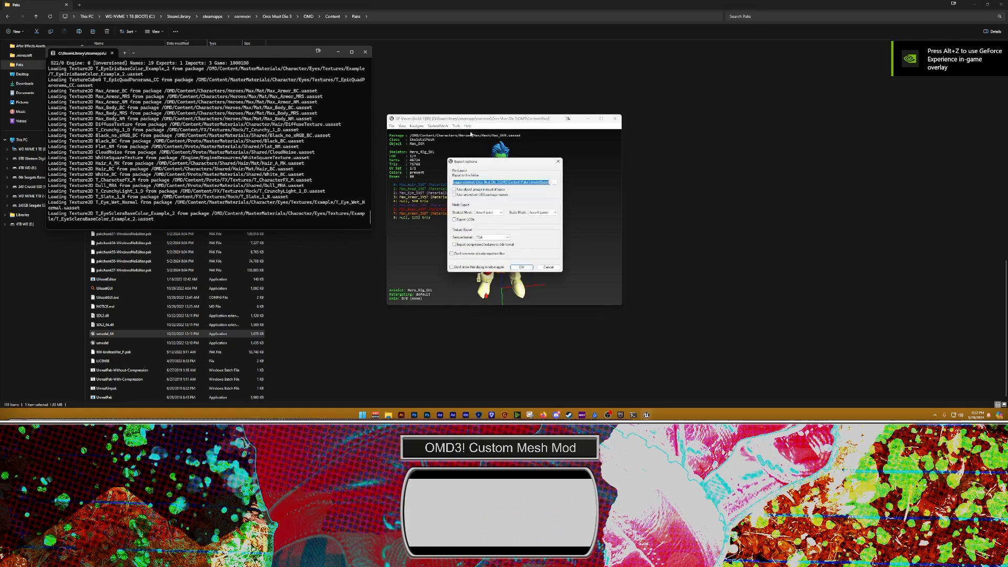
click(521, 267)
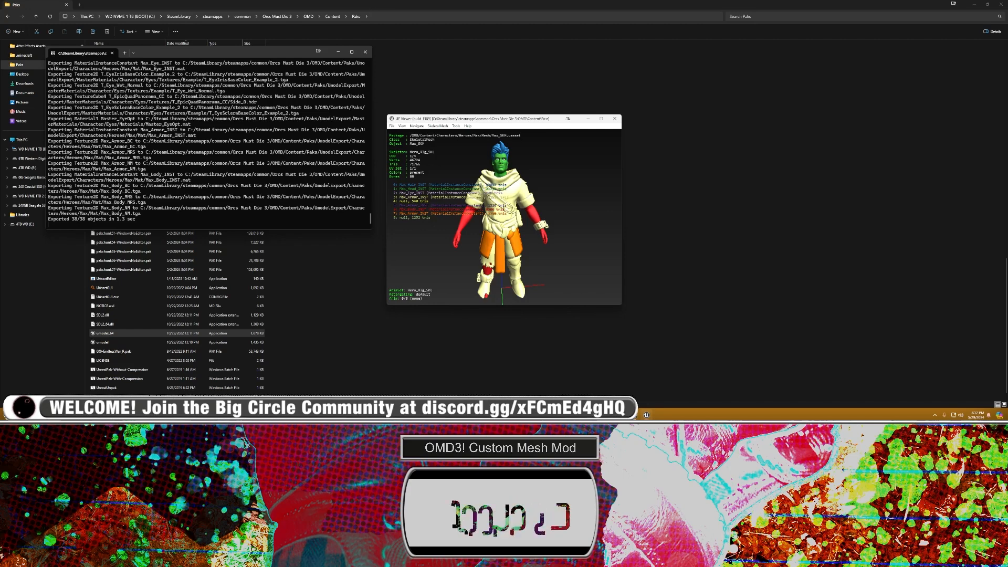
scroll(322, 314, down, 1)
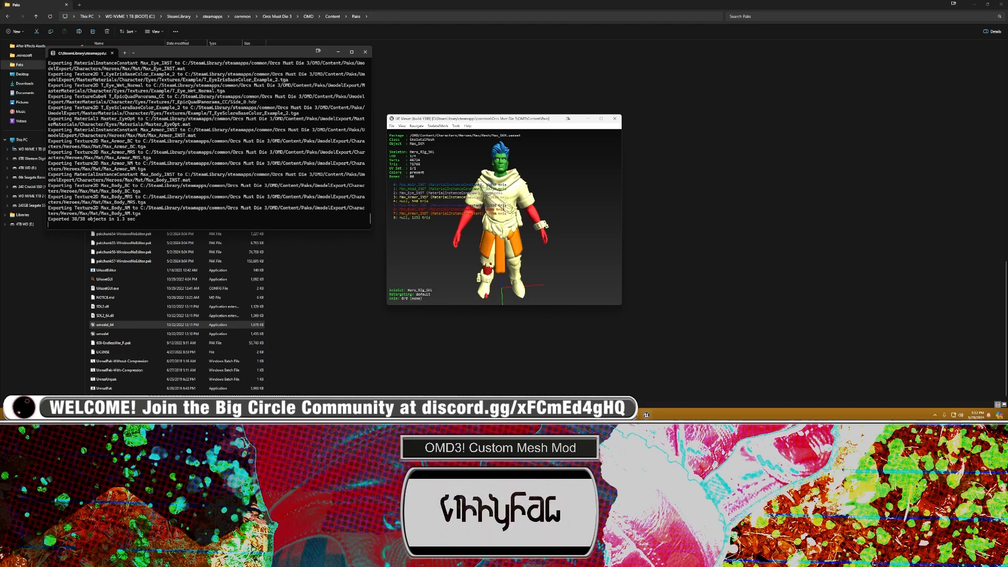
right_drag(501, 237, 492, 236)
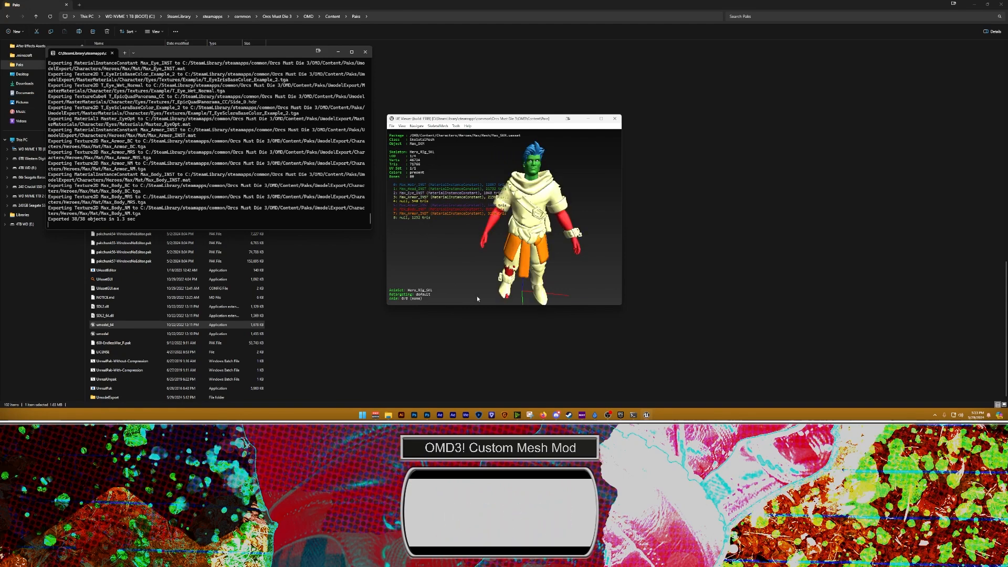
Step: In File Explorer, open Content/Modding/OMD3 Modding Template/OMD3 Modding Template/Assets and its Duke Nukem Forever model folder
click(337, 325)
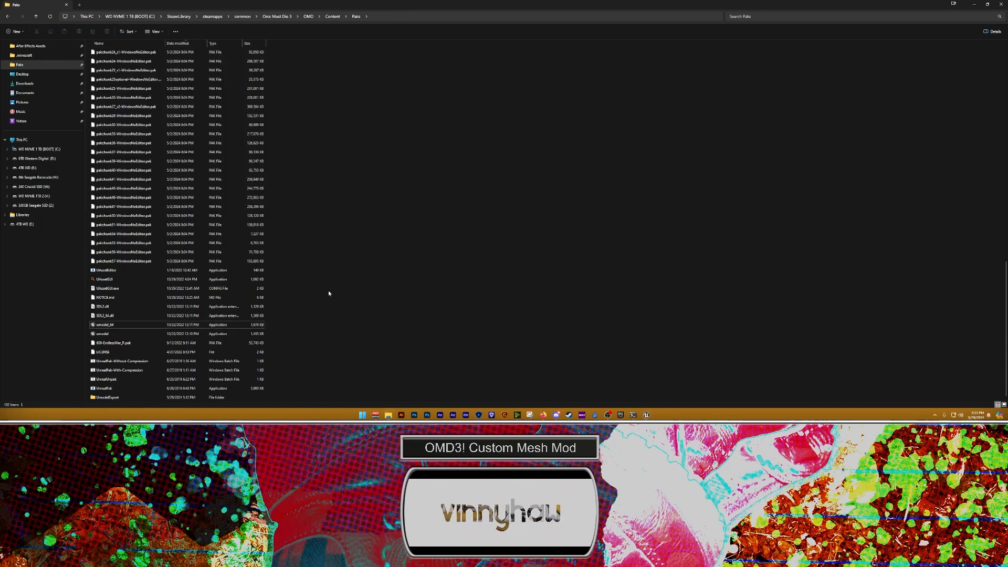
scroll(351, 131, up, 2)
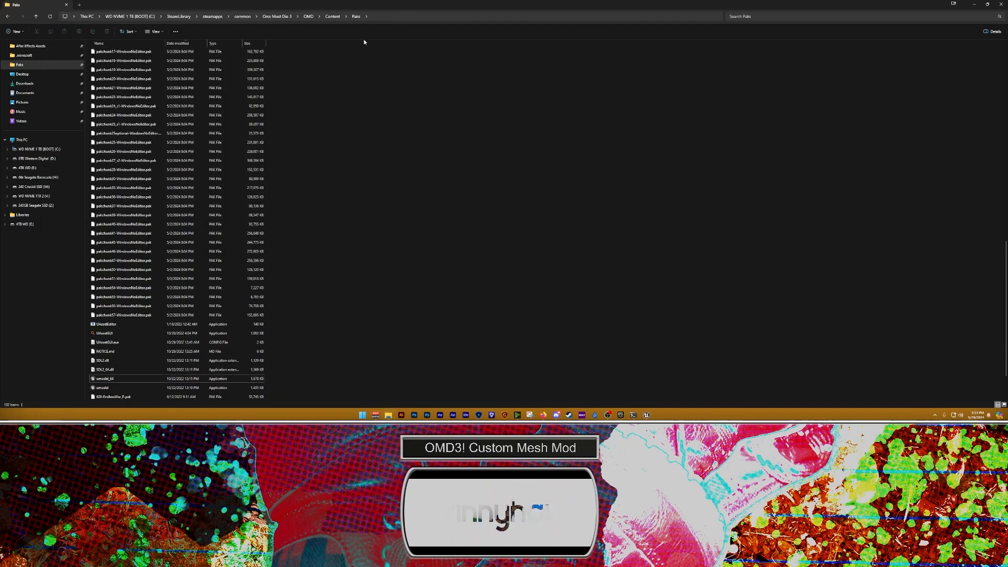
click(332, 16)
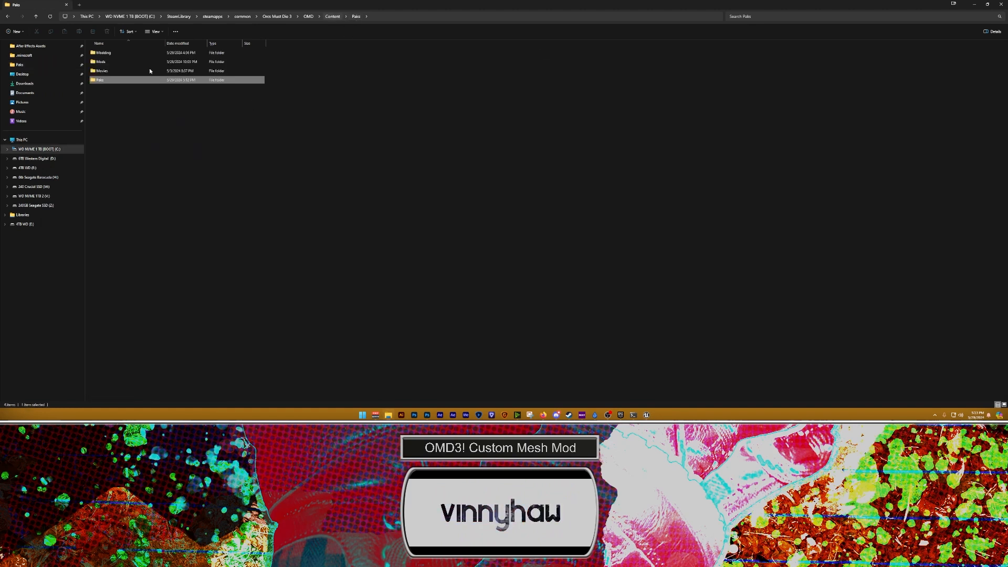
click(106, 56)
double_click(106, 54)
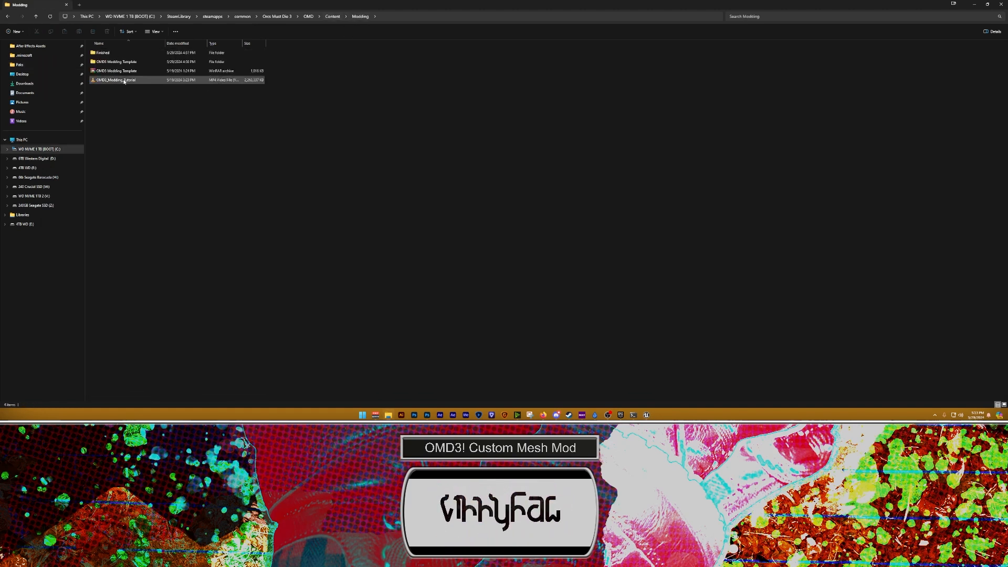
double_click(117, 62)
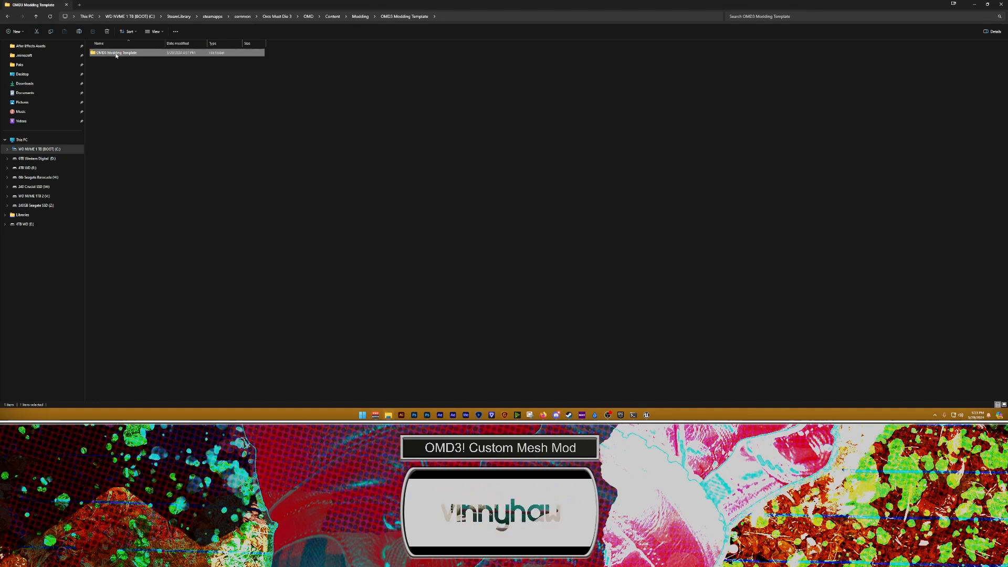
double_click(116, 53)
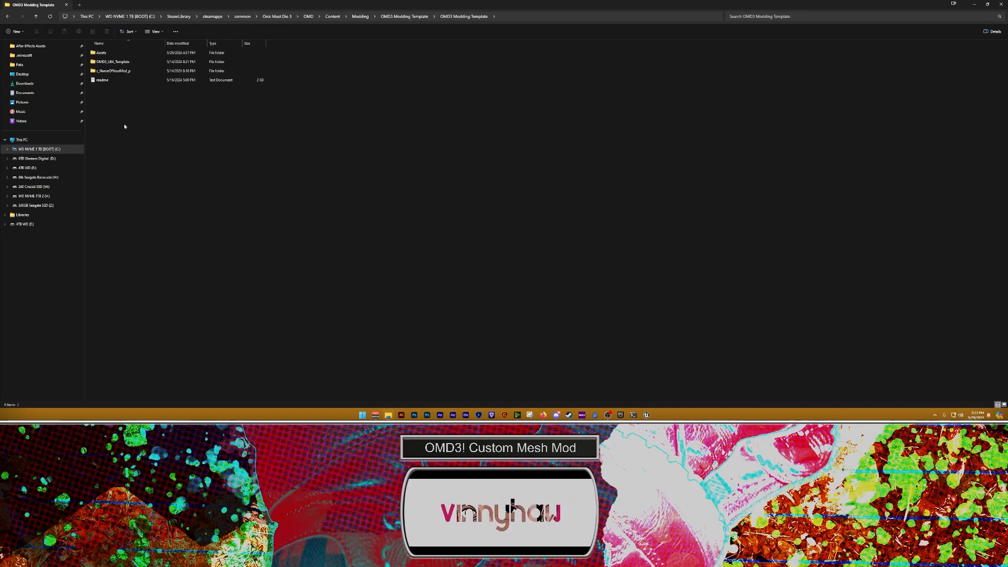
double_click(108, 53)
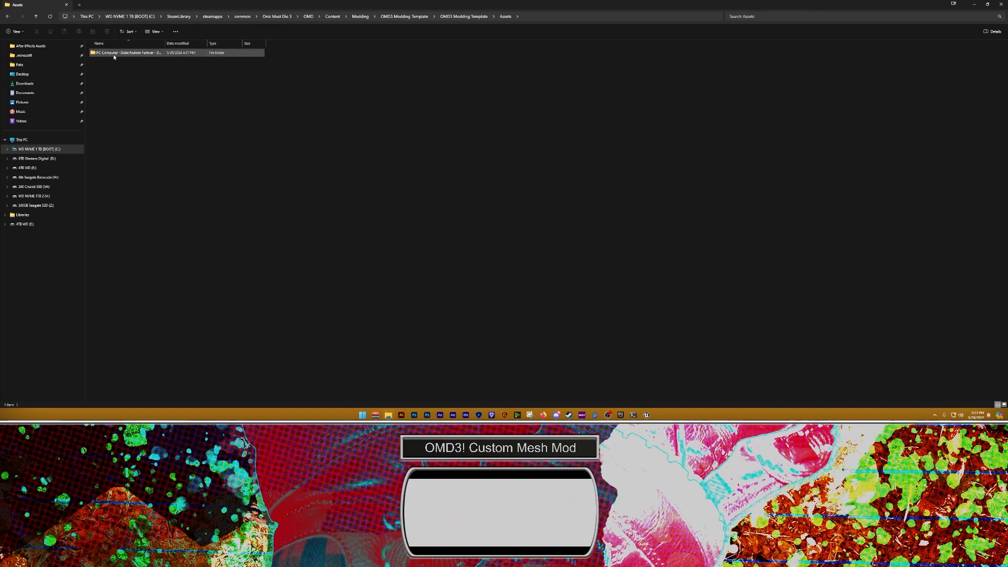
double_click(110, 53)
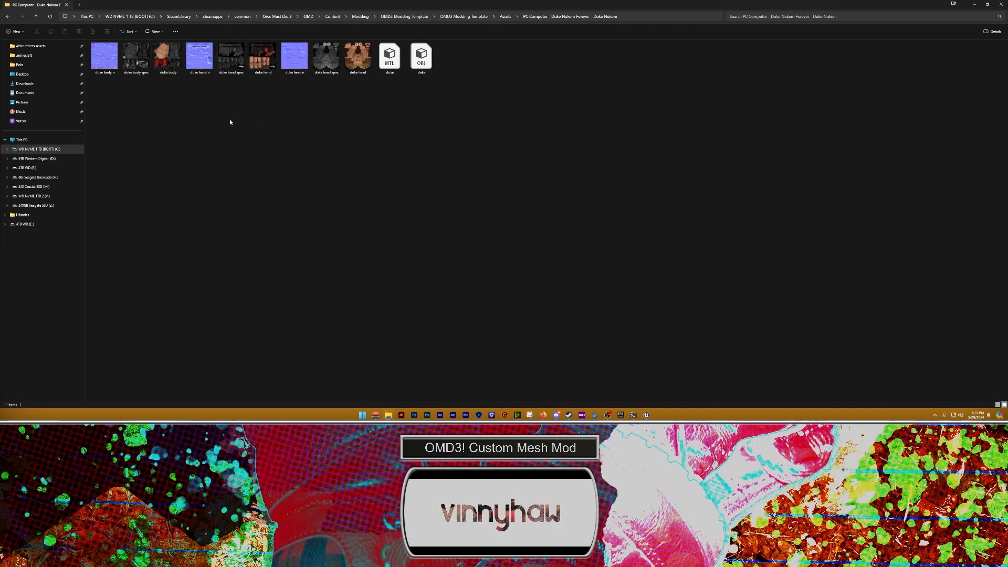
Step: Check the Duke body, hand and head colour textures, and return to the OMD3 Modding Template folder
click(105, 55)
click(168, 57)
ctrl+click(263, 58)
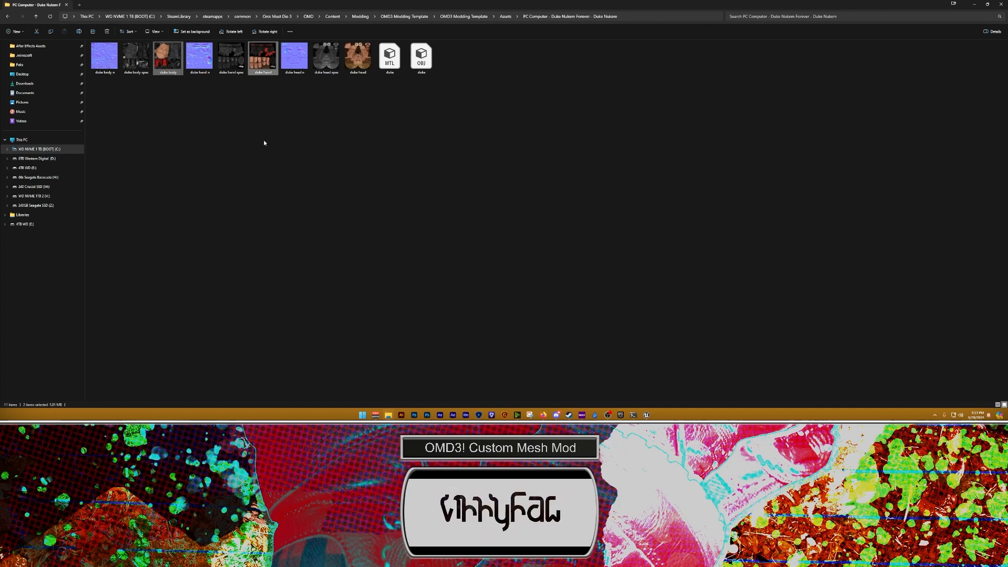
ctrl+click(357, 55)
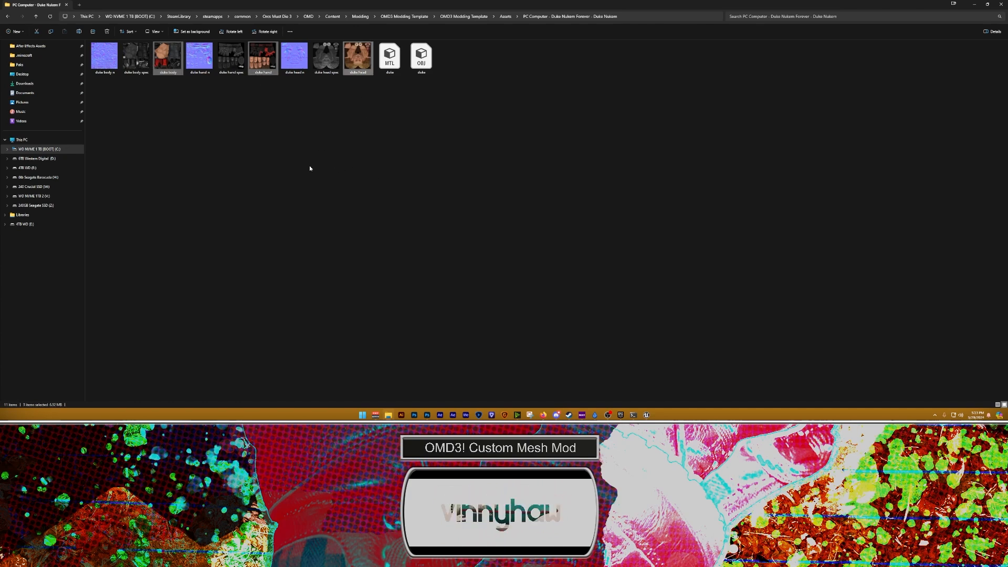
key(alt+Left)
key(alt+Left)
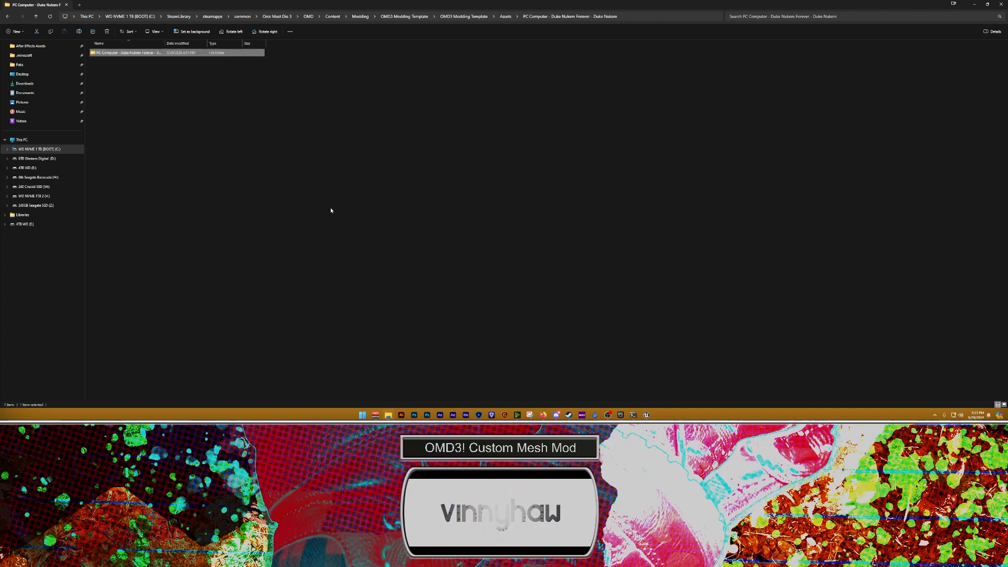
click(38, 66)
scroll(243, 182, down, 2)
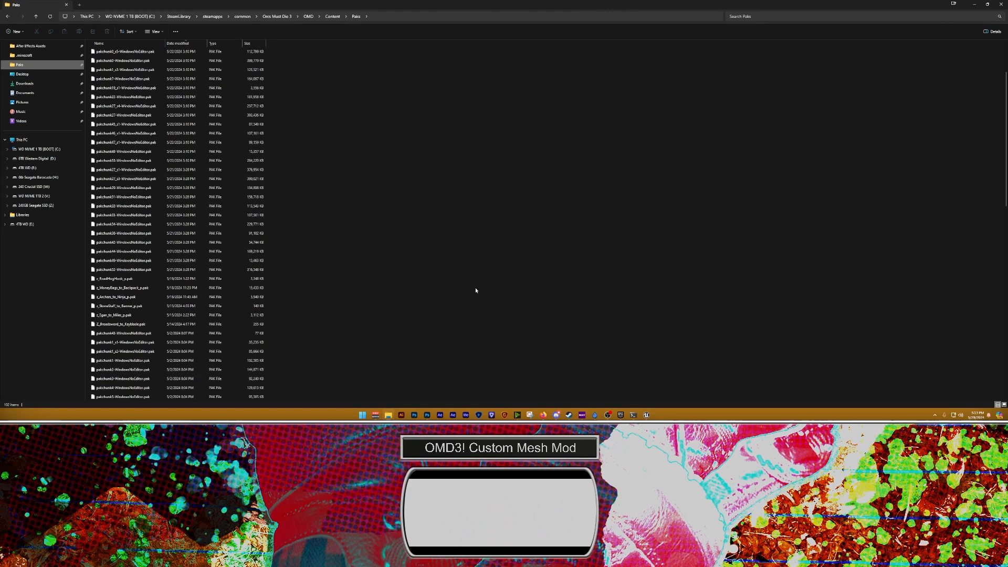
key(alt+Left)
Step: Switch back to UE Viewer and open Max's Max_Head_INST material with its texture parameters listed
click(646, 415)
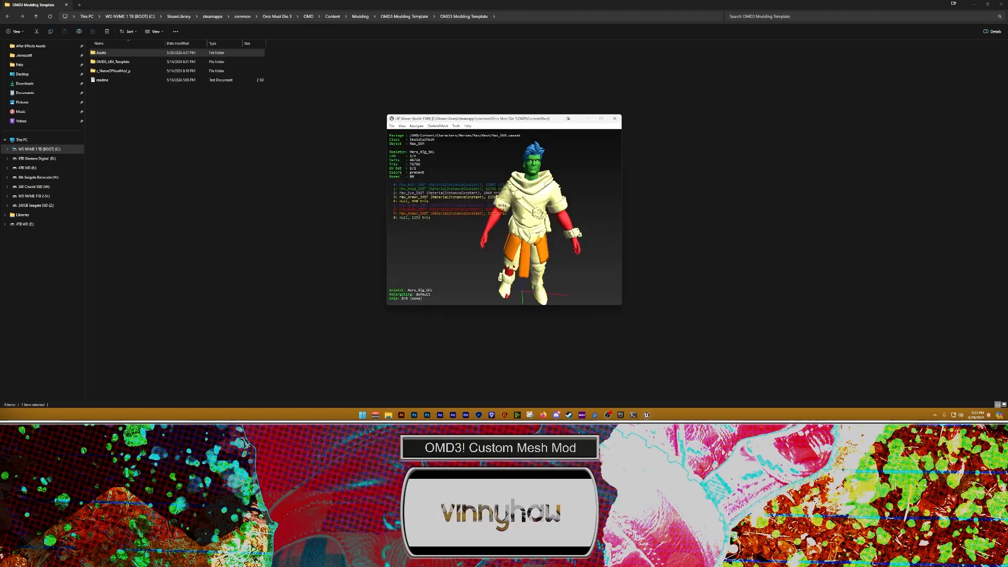
middle_drag(524, 215, 552, 210)
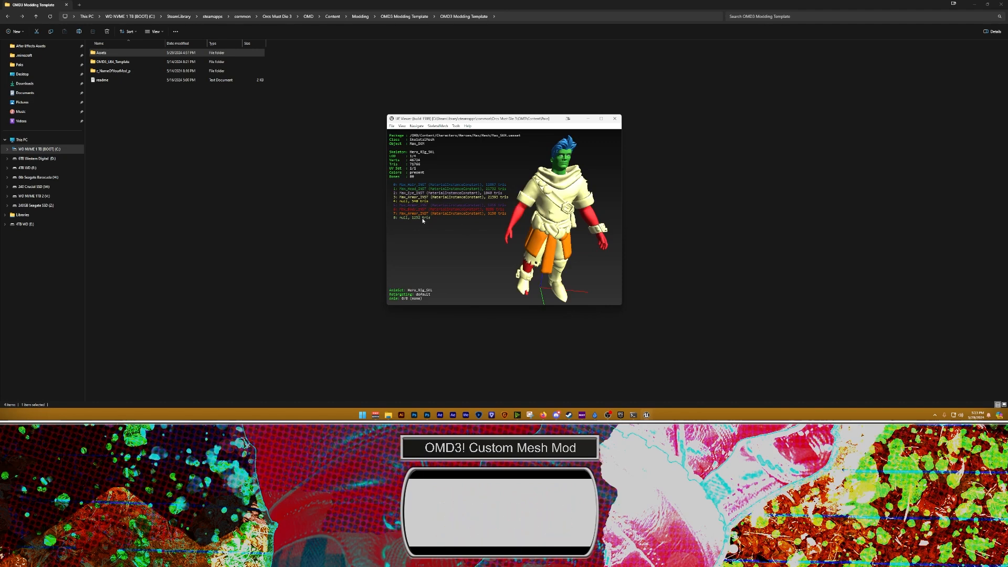
click(410, 190)
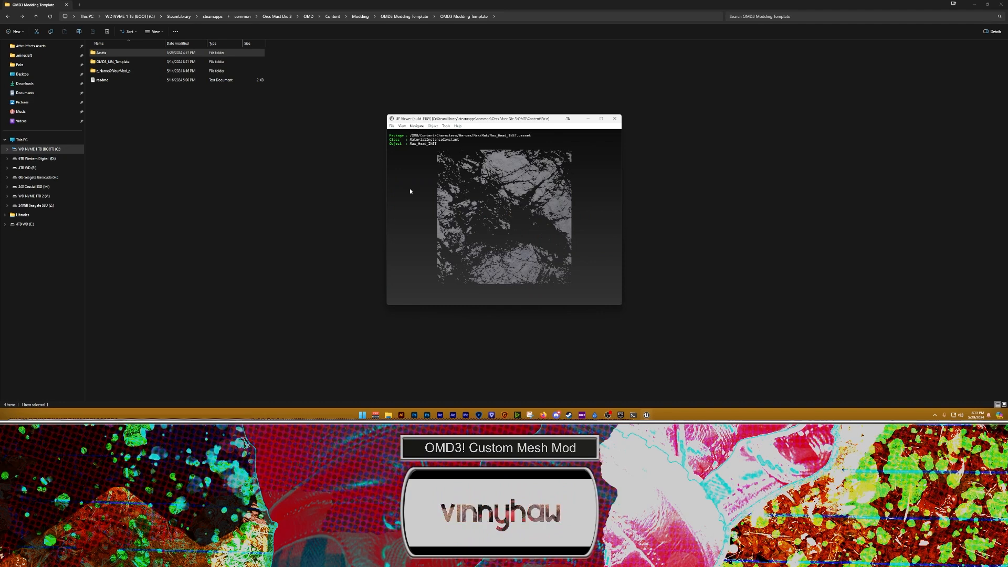
key(m)
drag(410, 192, 450, 198)
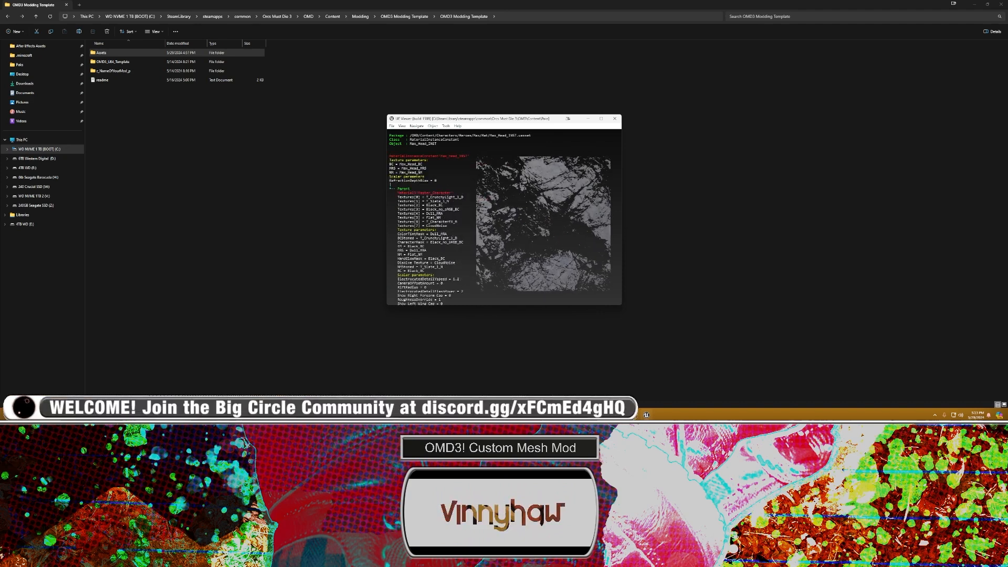
Step: Open the head's Max_Head_BC base colour texture and export it as TGA with the current export options
click(411, 164)
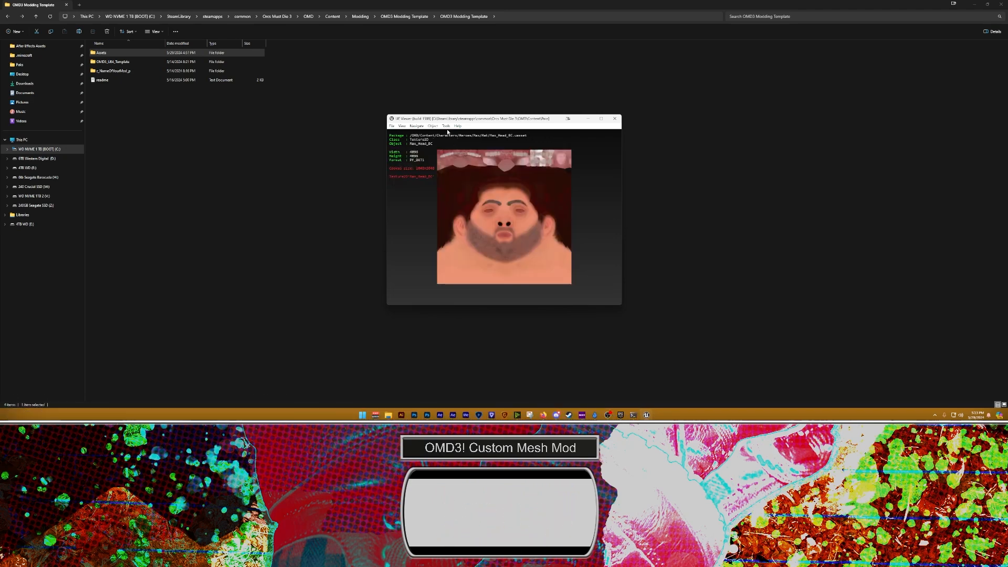
click(445, 126)
click(461, 135)
click(520, 266)
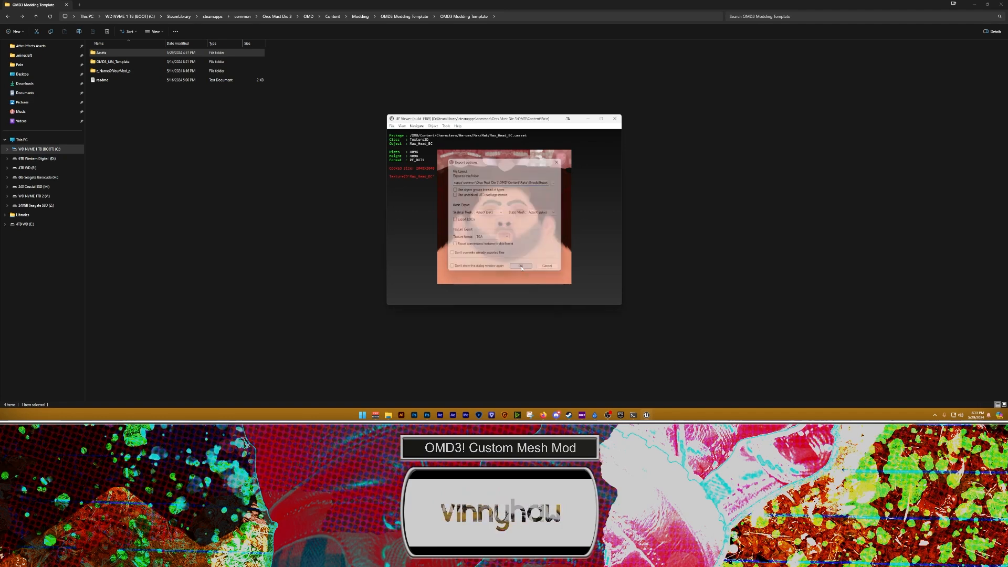
Step: Export the head's Max_Head_NM normal map as TGA and return to the Max_SKM mesh view
key(Page_Up)
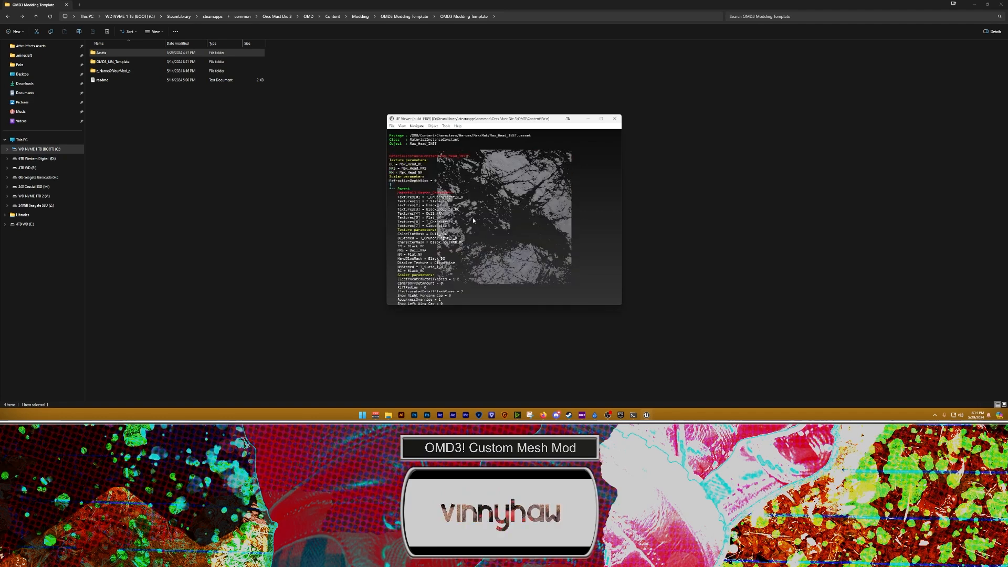
key(Page_Down)
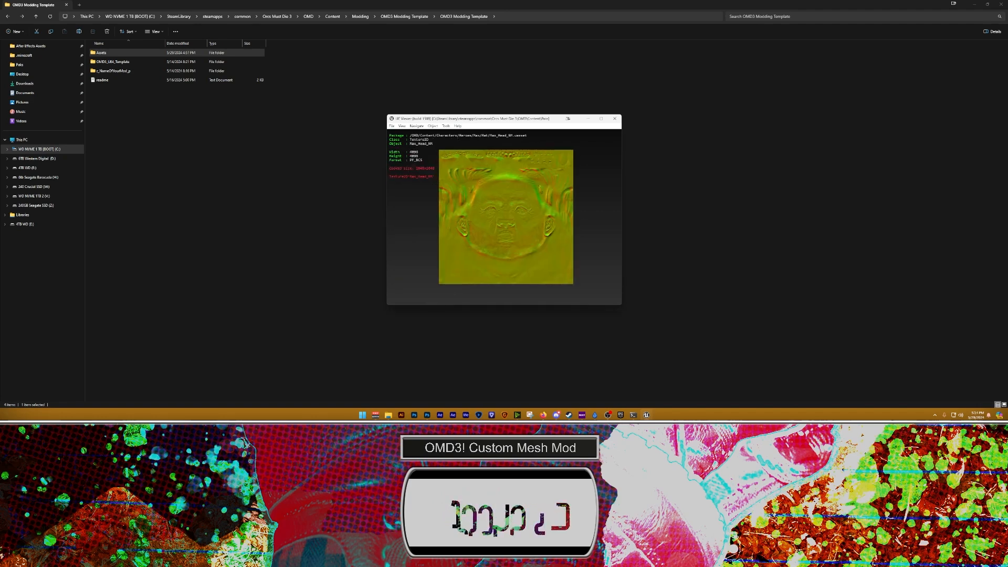
click(444, 127)
click(449, 132)
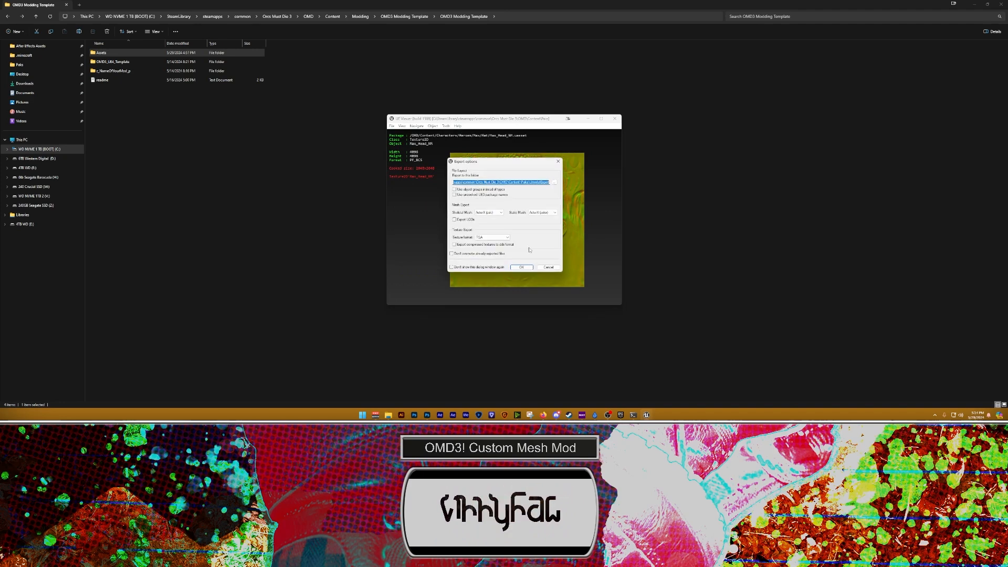
click(518, 266)
key(Page_Up)
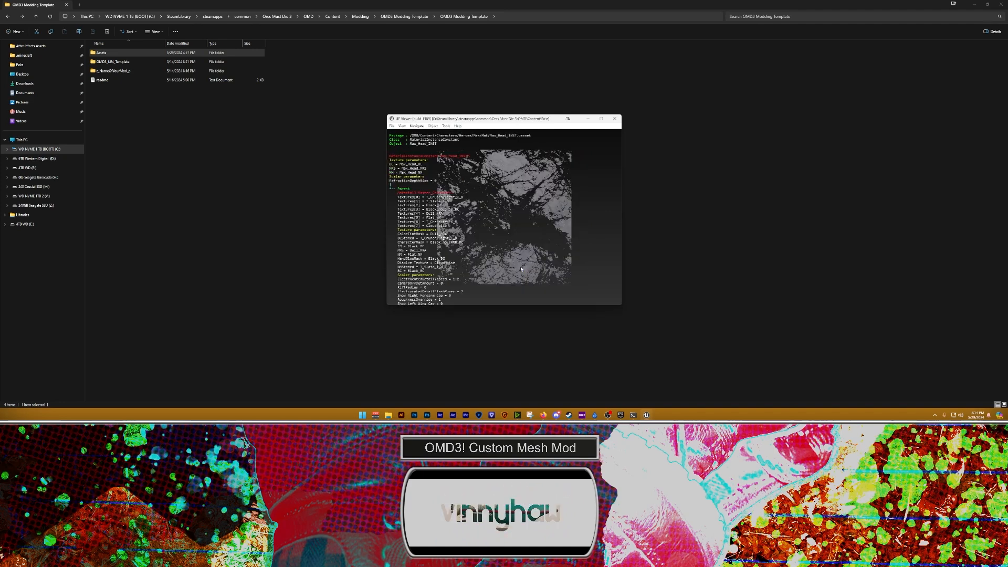
key(Page_Up)
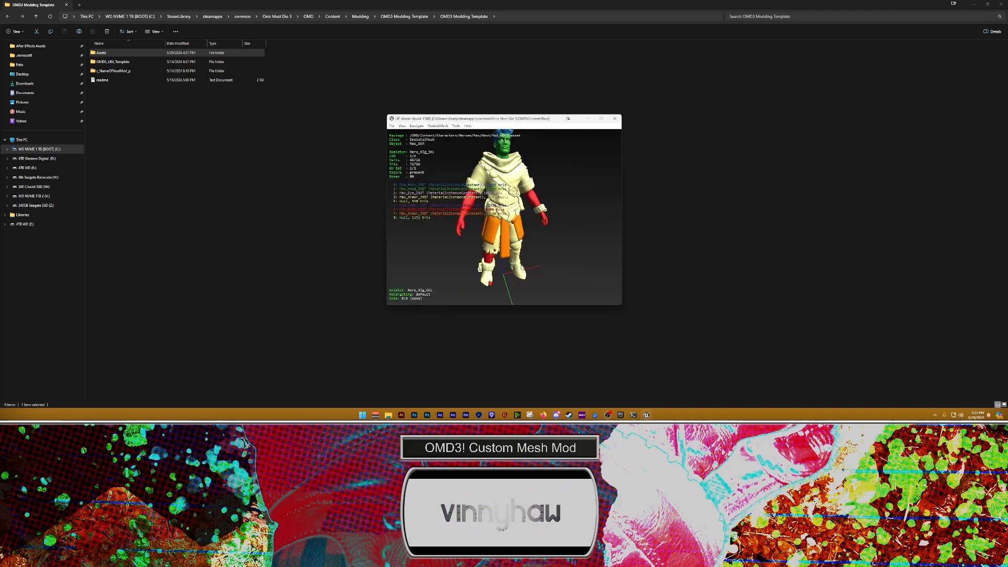
Step: Open the Max_Armor_INST material and export its Max_Armor_BC base colour texture as TGA
click(423, 197)
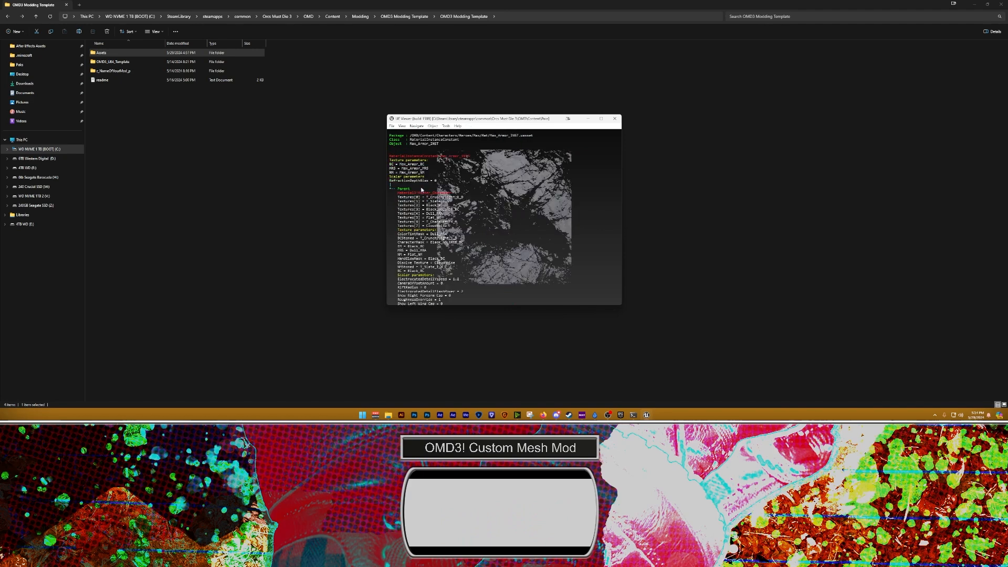
click(412, 165)
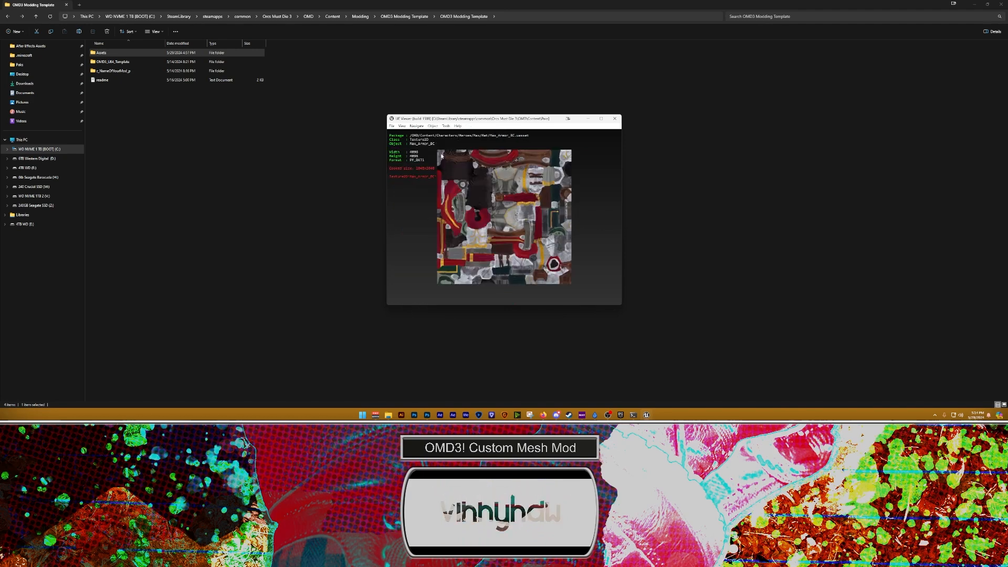
click(446, 126)
click(451, 134)
click(522, 266)
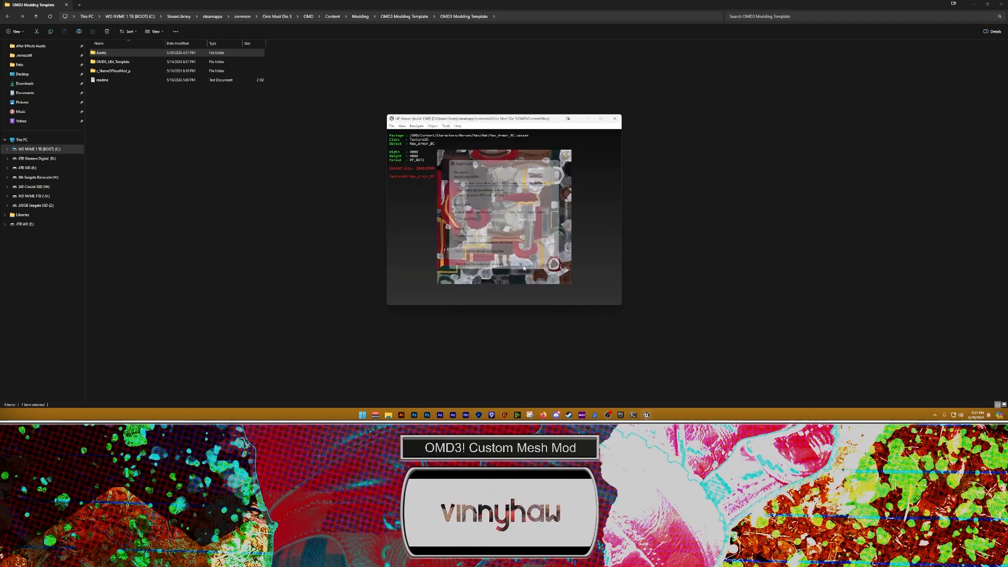
Step: Export the armor's Max_Armor_NM normal map as TGA and return to the Max_SKM mesh view
key(Page_Up)
click(414, 170)
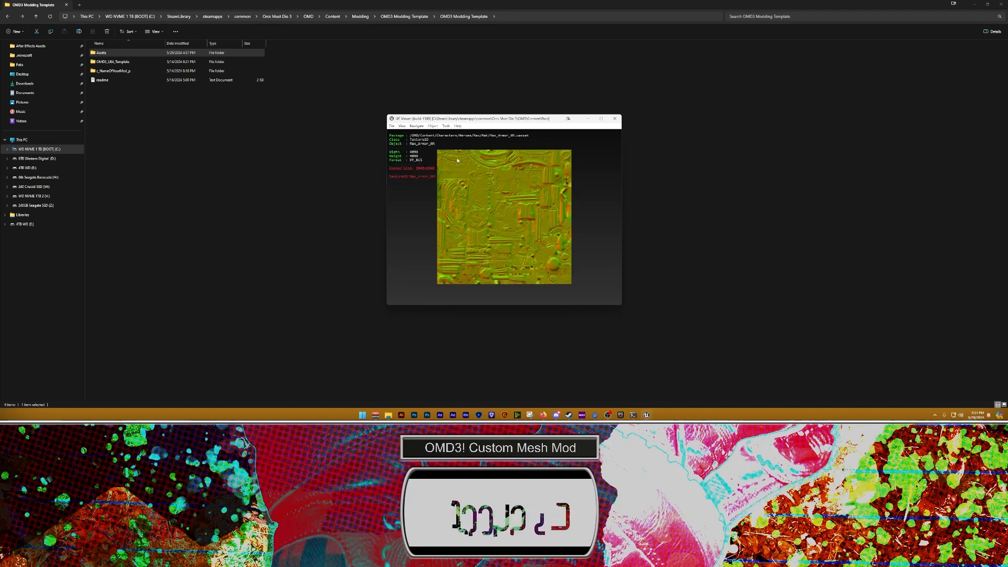
click(447, 126)
click(453, 134)
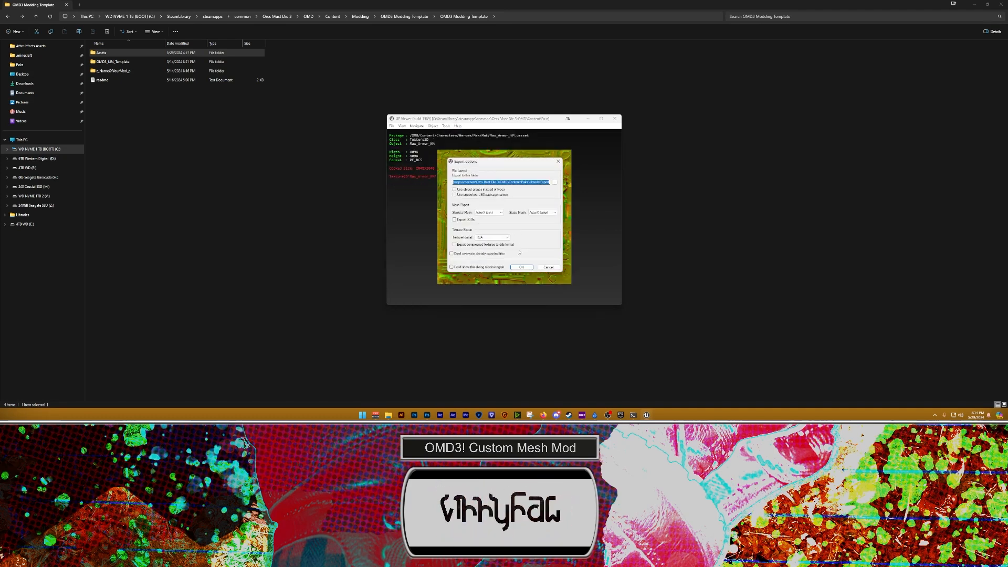
click(521, 267)
key(Page_Up)
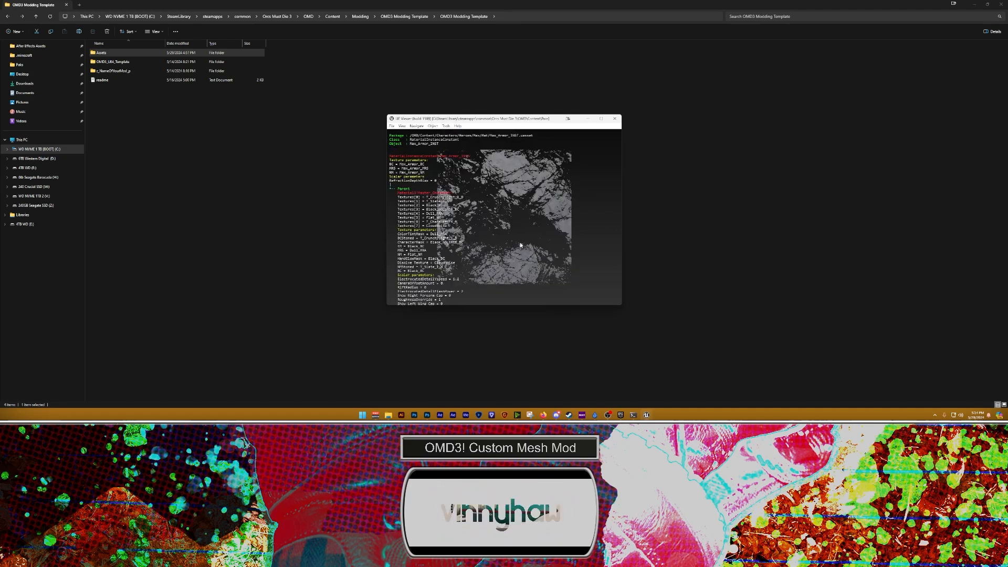
key(Page_Up)
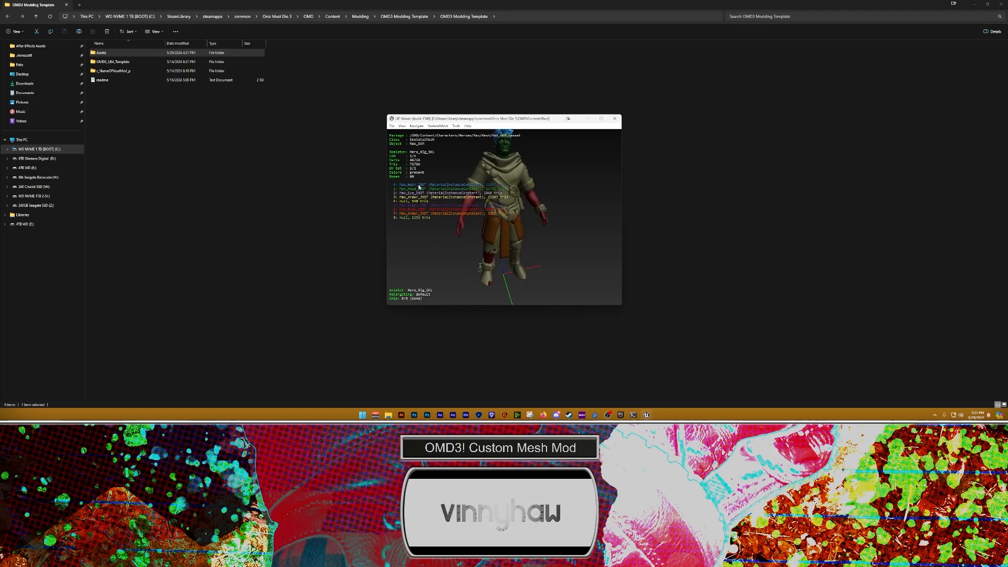
Step: Open the Max_Body_INST material and export its Max_Body_BC base colour texture as TGA
click(419, 205)
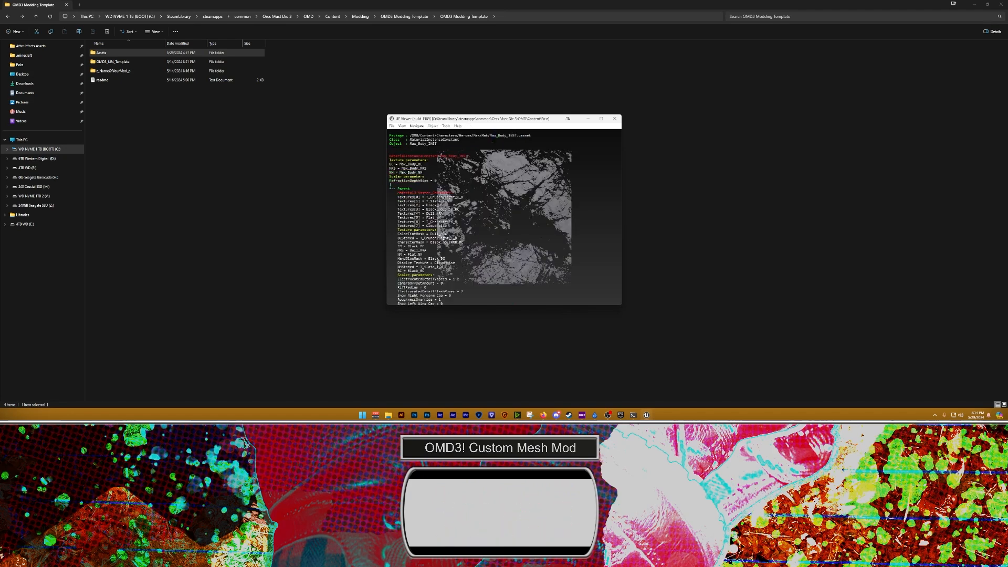
click(426, 177)
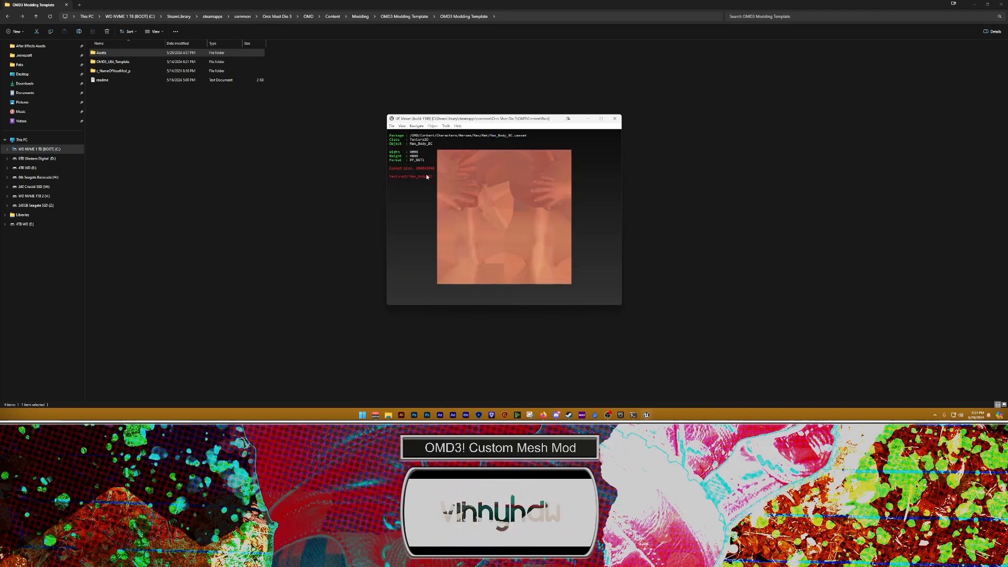
click(448, 126)
click(470, 133)
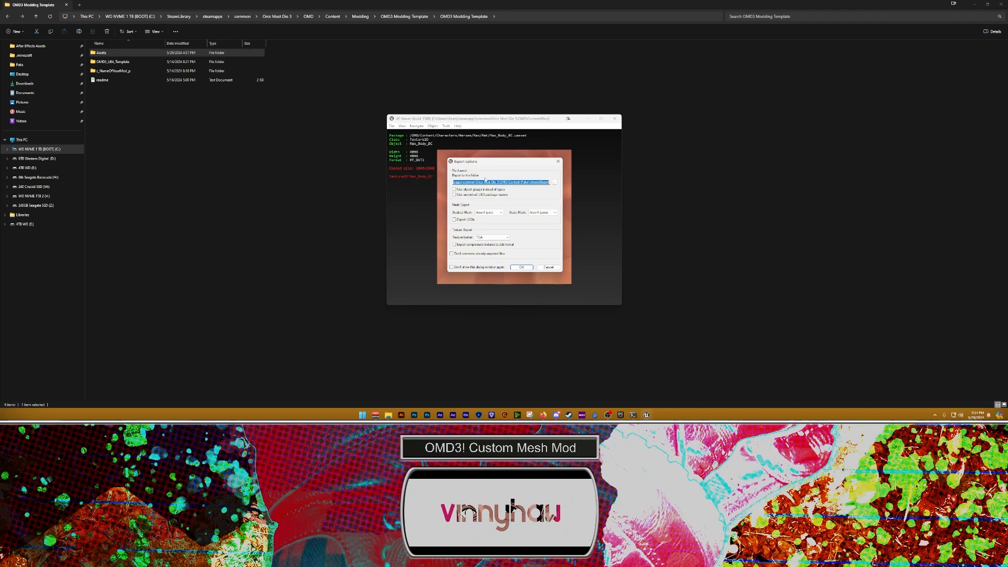
click(521, 268)
key(BackSpace)
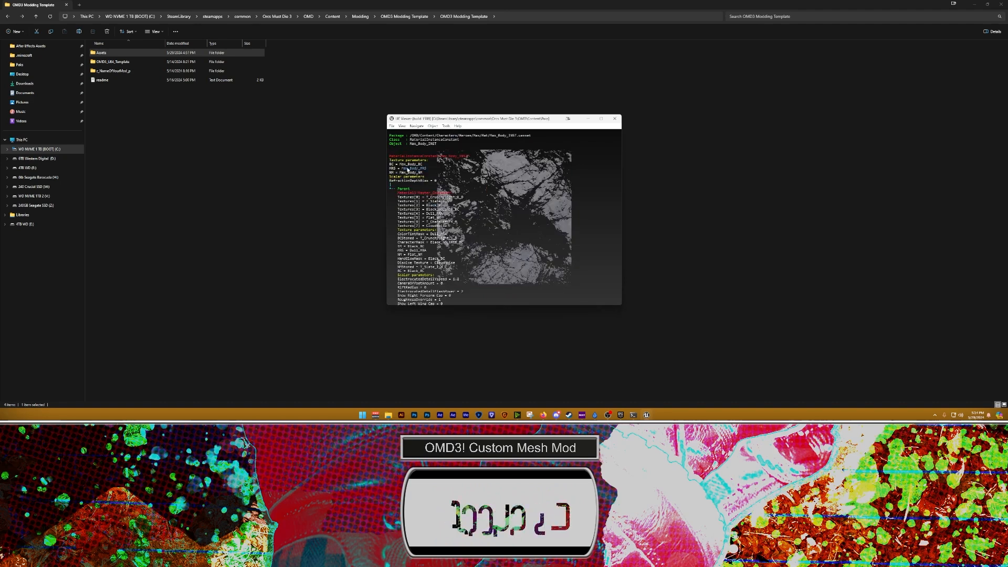
Step: Export the body's Max_Body_NM normal map as TGA and return to the Max_SKM mesh view
click(415, 172)
click(446, 127)
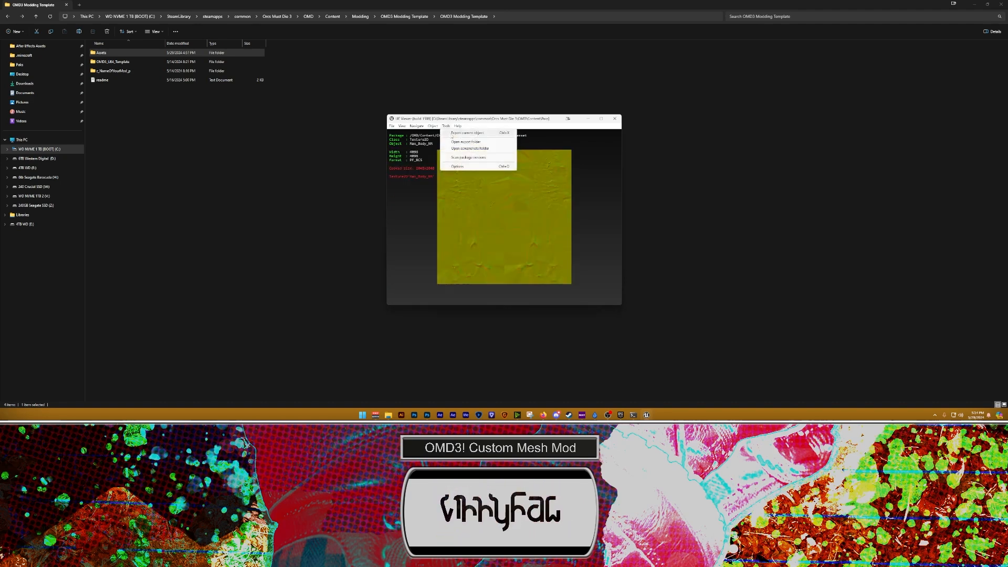
click(469, 132)
click(522, 268)
key(BackSpace)
key(BackSpace)
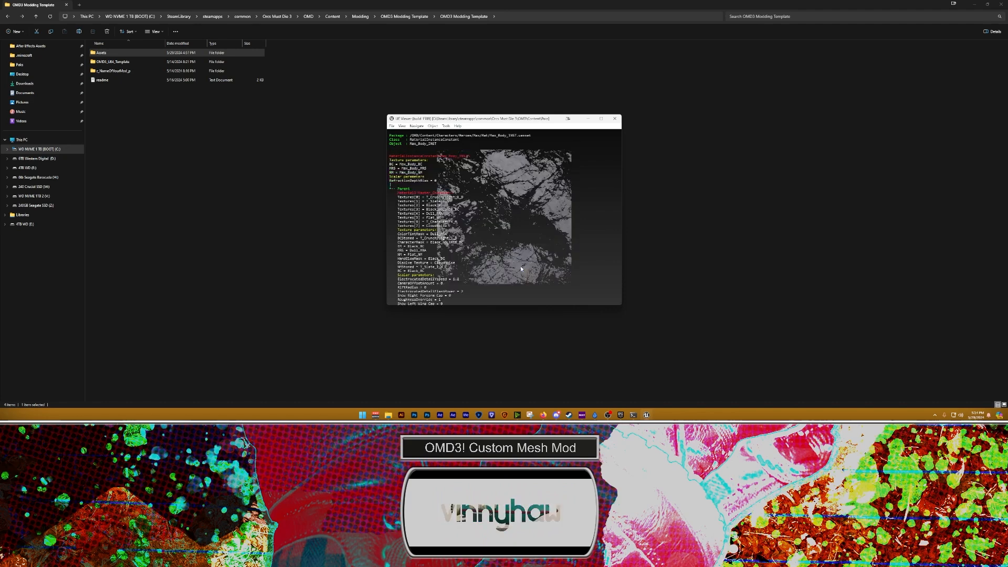
drag(522, 272, 551, 272)
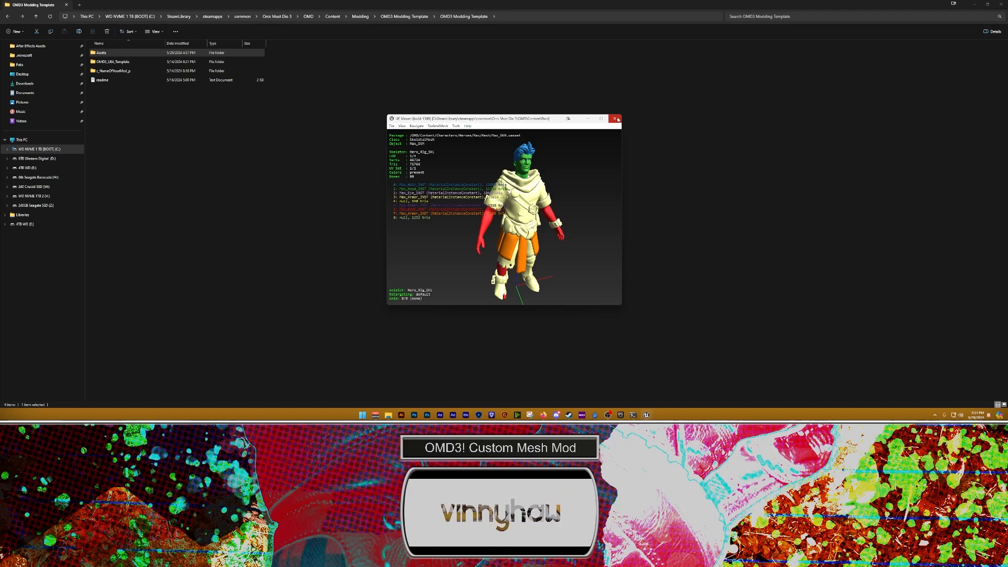
Step: Close UE Viewer and launch Blender
click(615, 120)
click(498, 215)
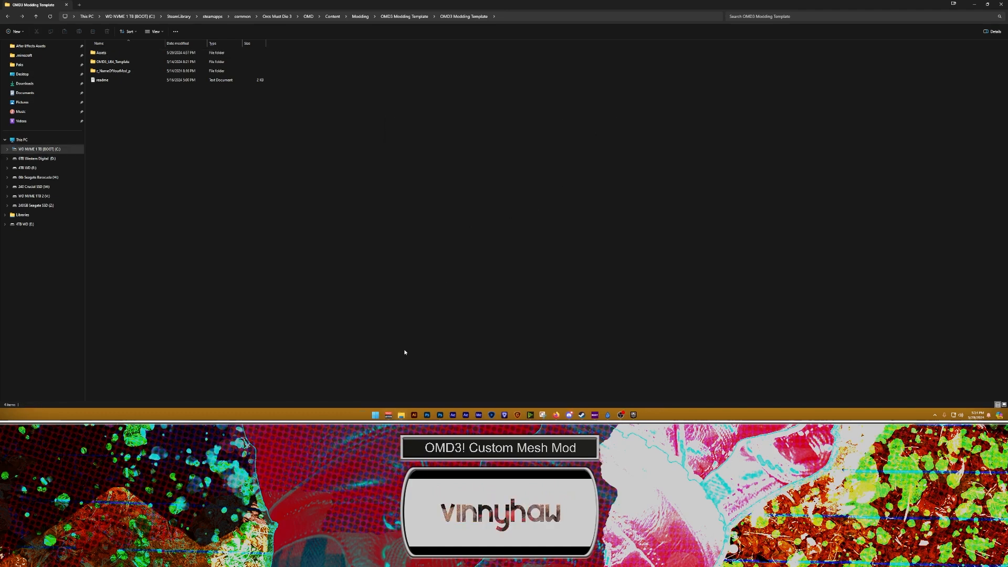
click(375, 415)
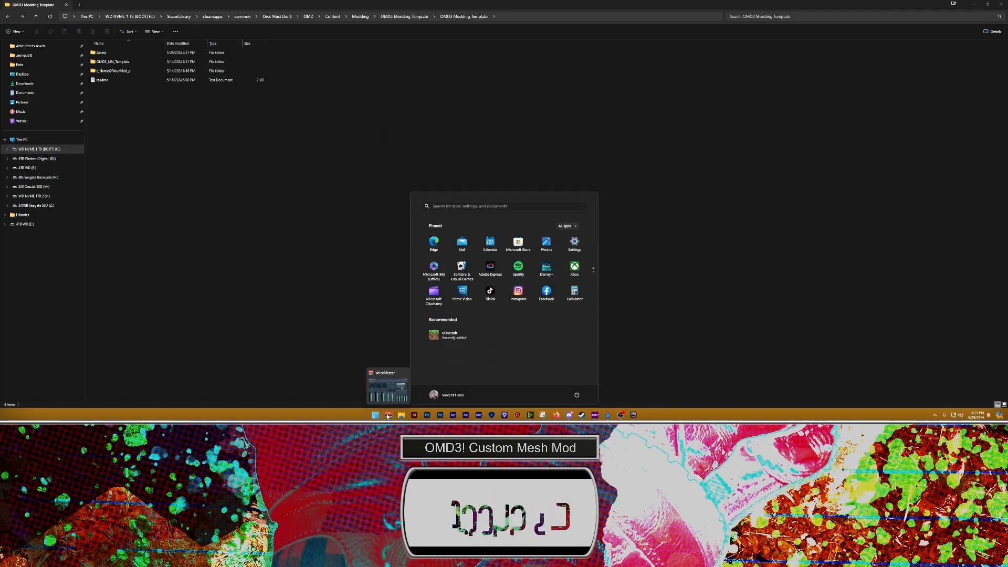
text(blender)
key(Return)
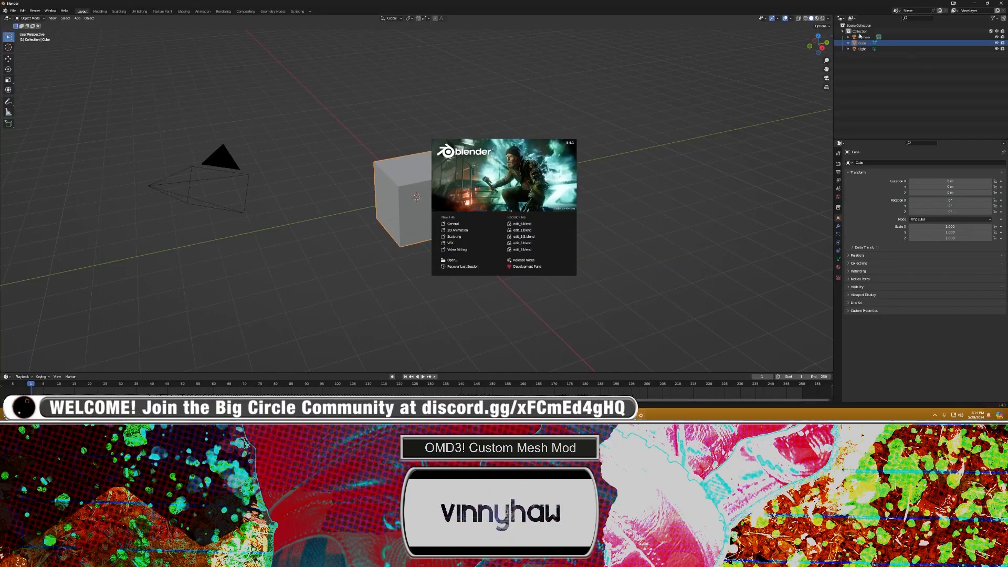
Step: Empty the default scene by deleting the cube, camera, light and their collection
click(859, 35)
key(Delete)
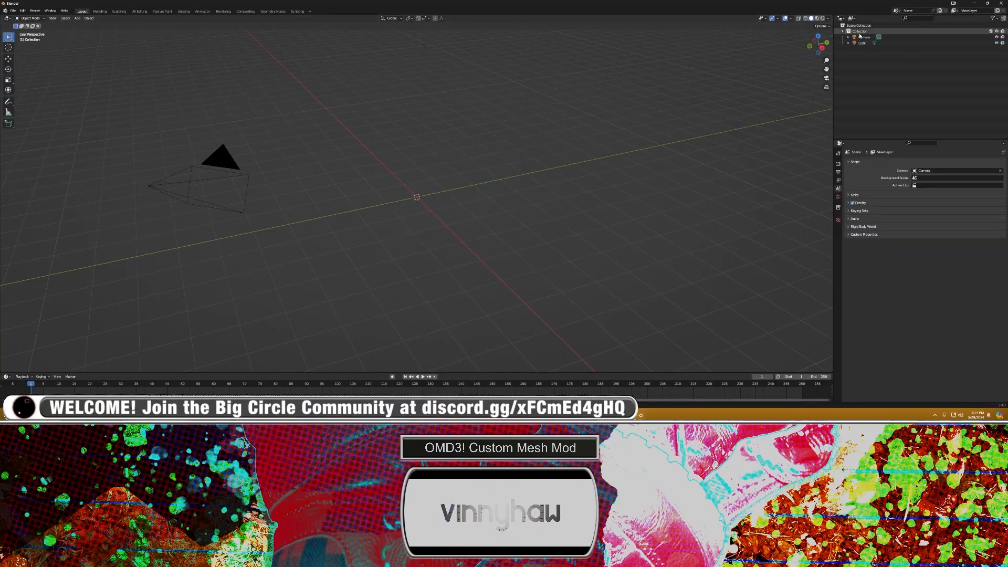
click(859, 32)
key(Delete)
click(859, 33)
key(Delete)
click(859, 33)
key(Delete)
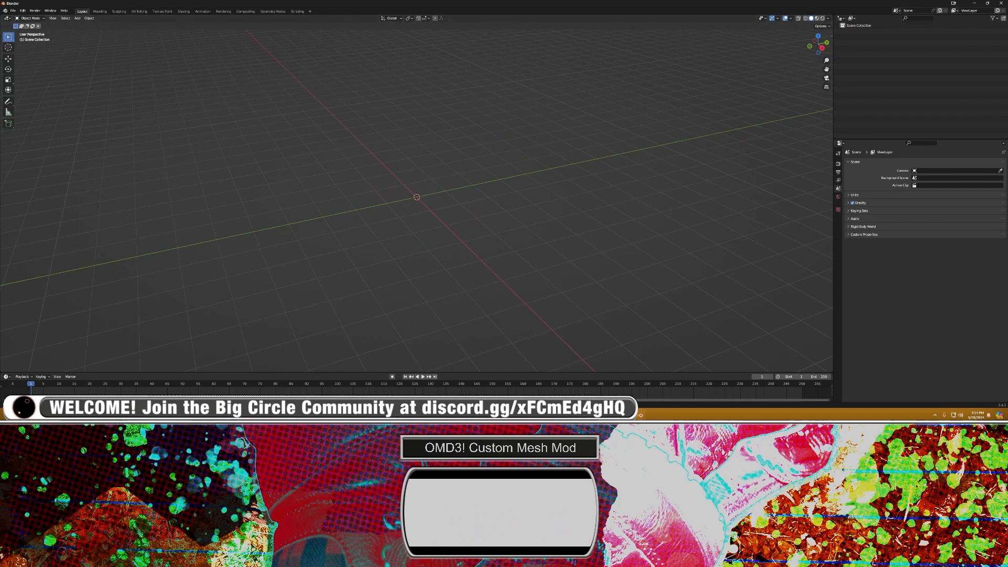
Step: Switch to File Explorer and open the UmodelExport folder inside the game's Paks folder
click(395, 415)
key(alt+Tab)
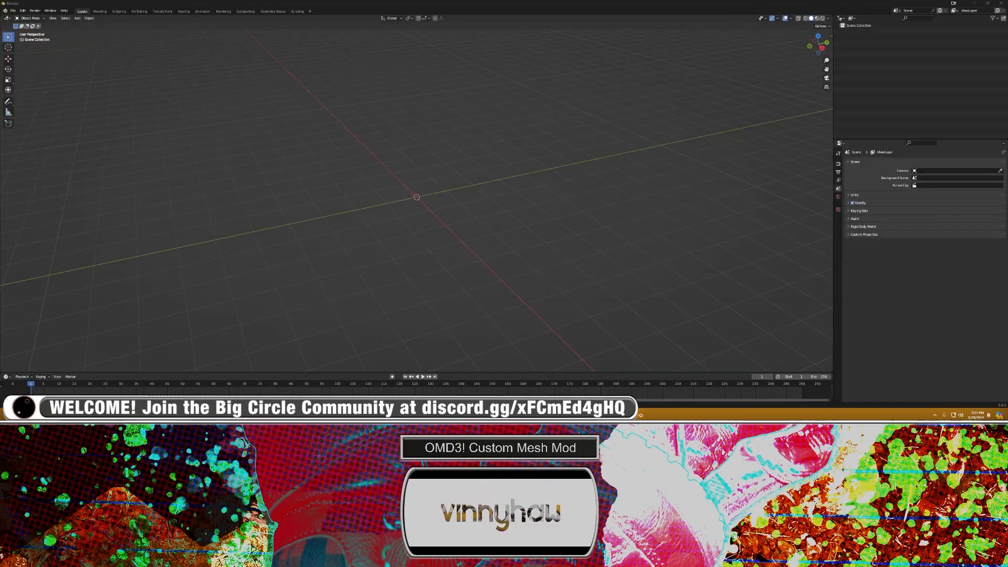
key(alt+Tab)
double_click(367, 44)
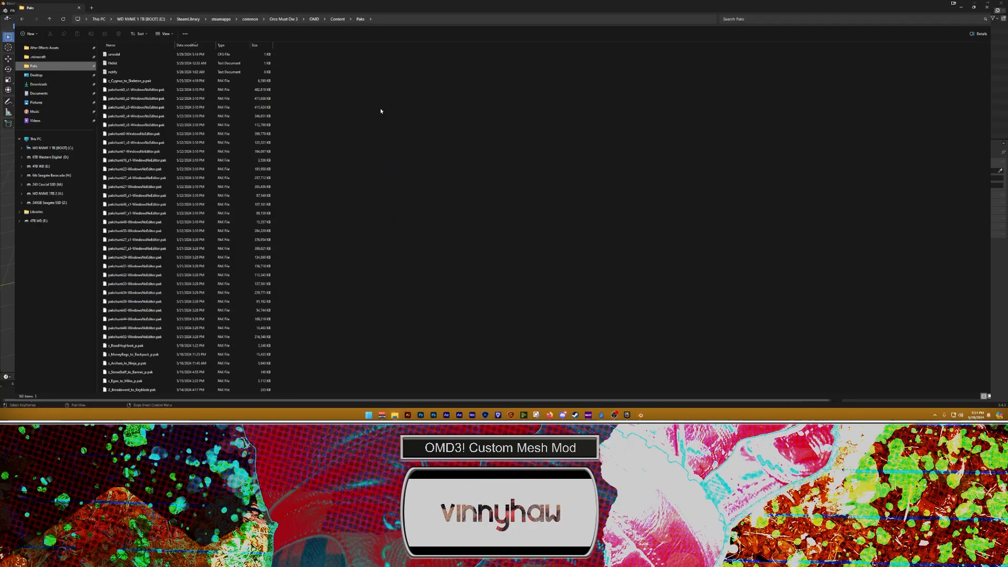
scroll(404, 217, down, 15)
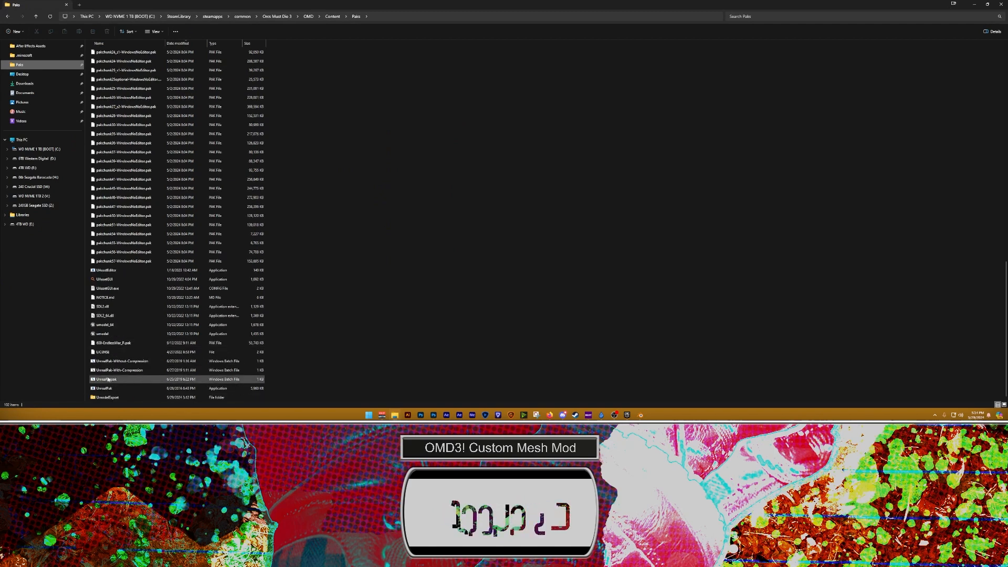
click(111, 398)
double_click(107, 397)
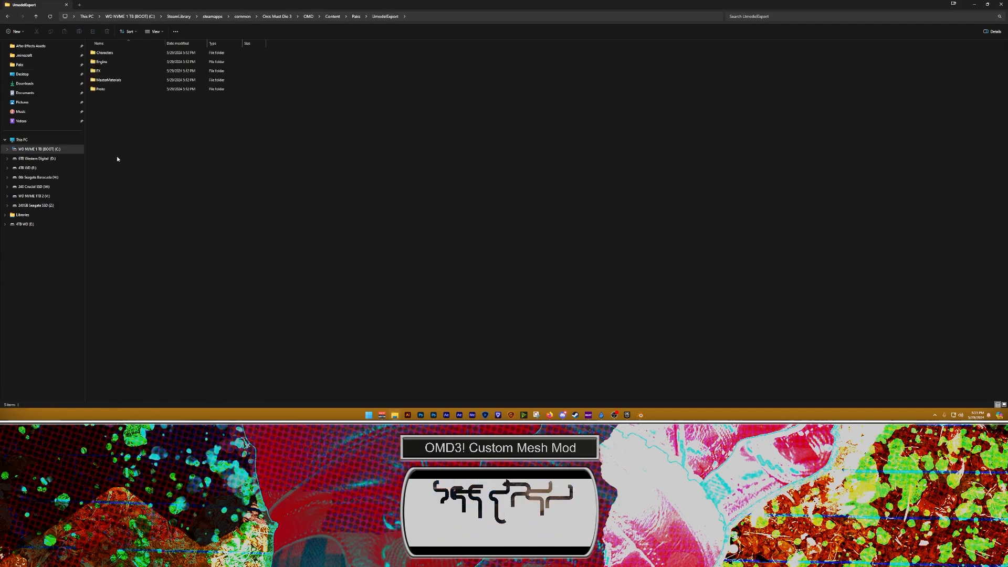
Step: Open Characters, Heroes, Max, Mesh within the export folder and copy the path of the folder containing Max_SKM.psk
double_click(107, 55)
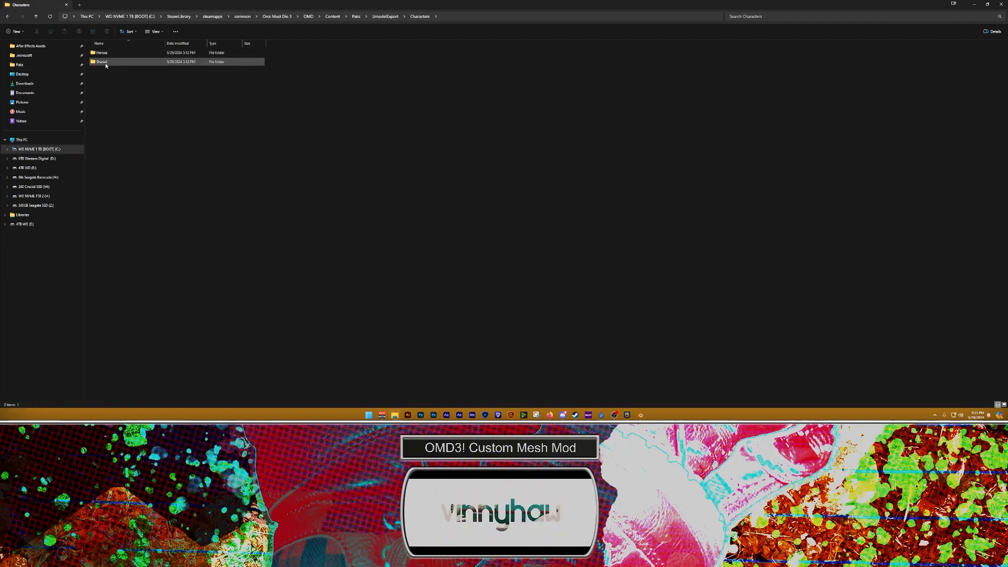
double_click(103, 54)
double_click(103, 53)
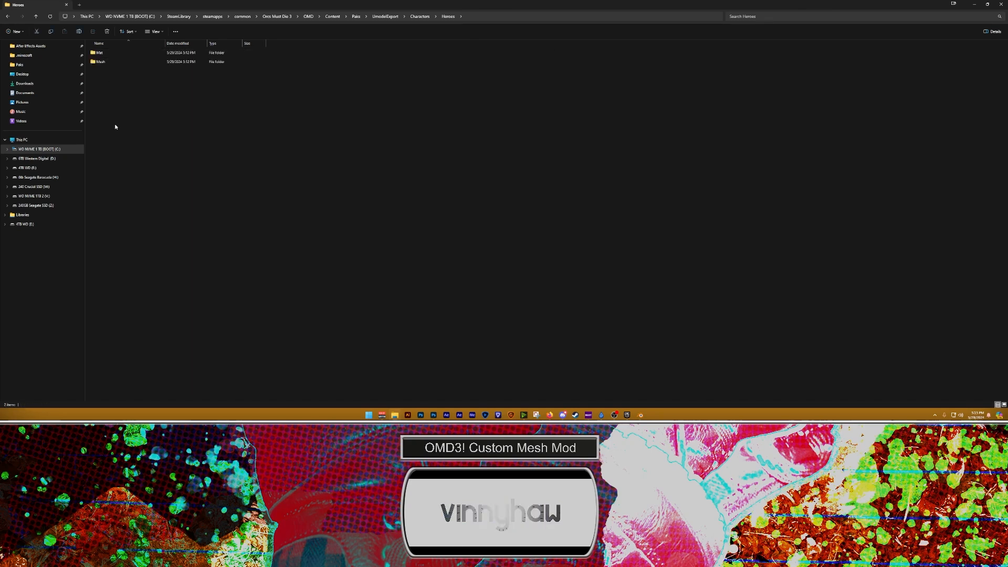
double_click(102, 62)
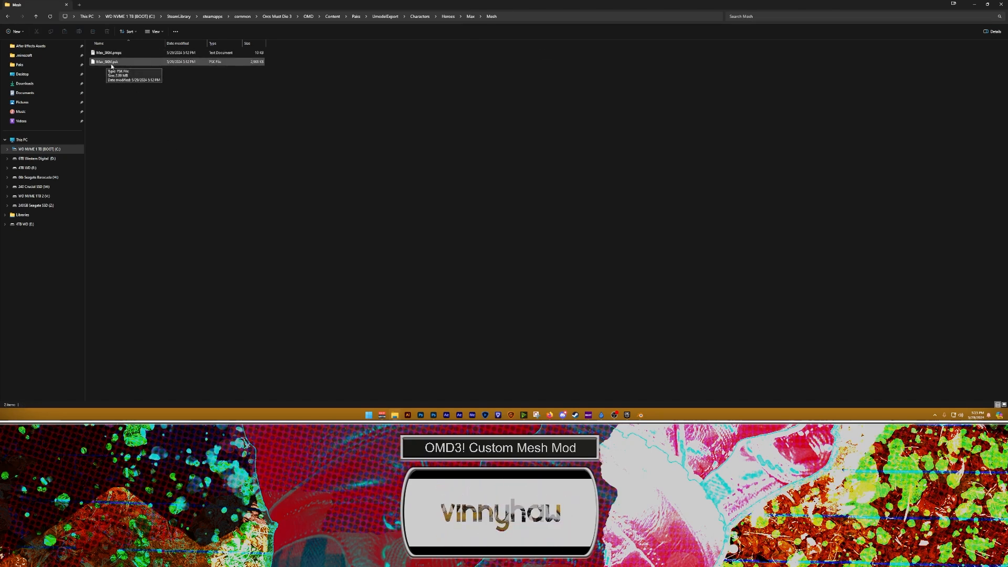
click(131, 65)
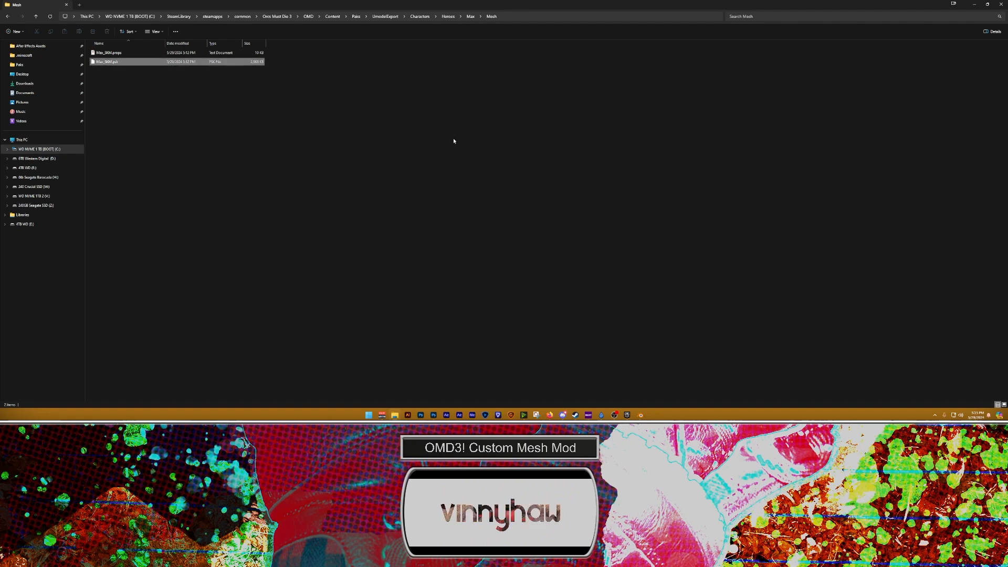
click(525, 18)
key(ctrl+c)
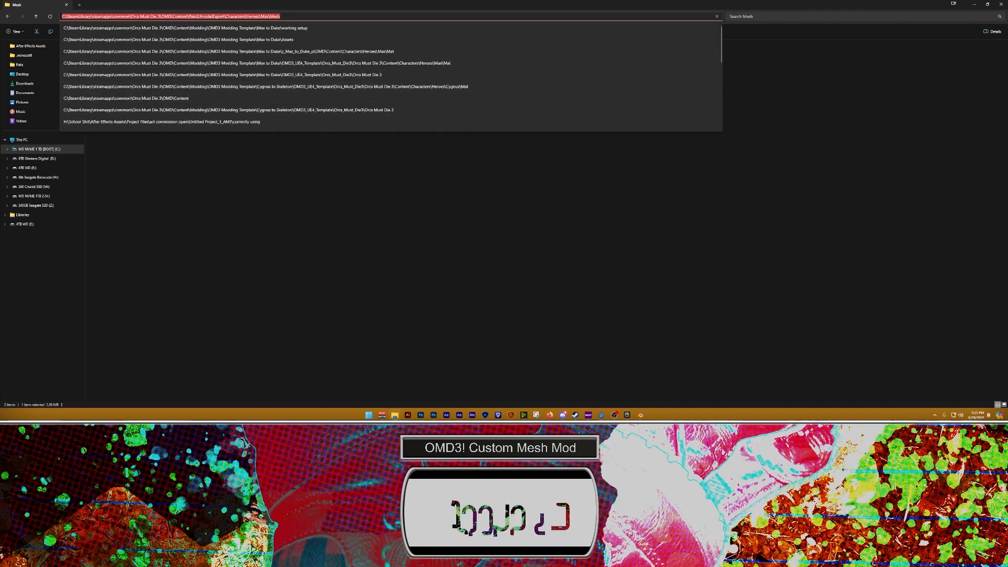
Step: Switch to Blender and import the Max_SKM.psk skeletal mesh from the copied folder path with the current import options
click(974, 4)
click(13, 10)
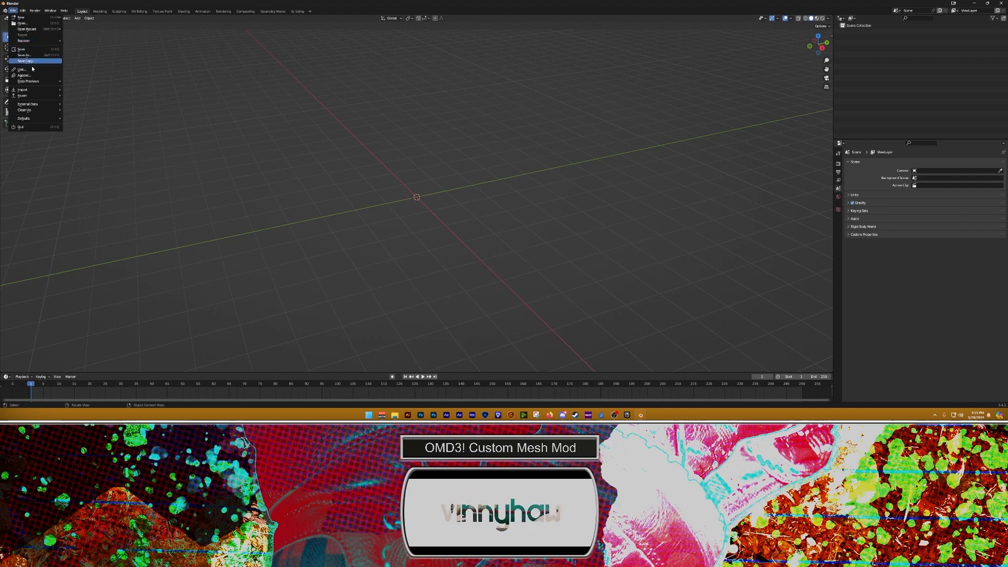
mouse_move(24, 89)
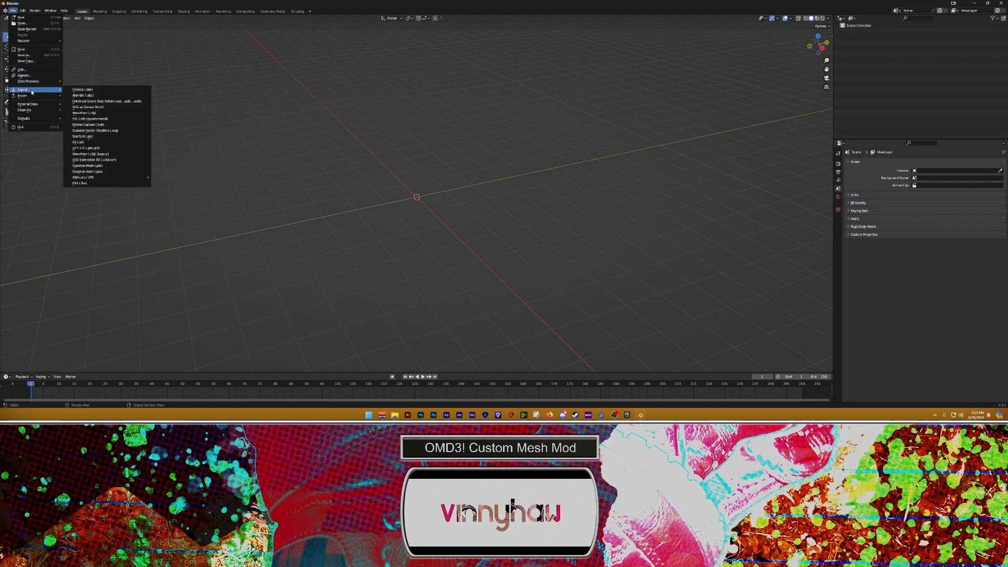
click(98, 166)
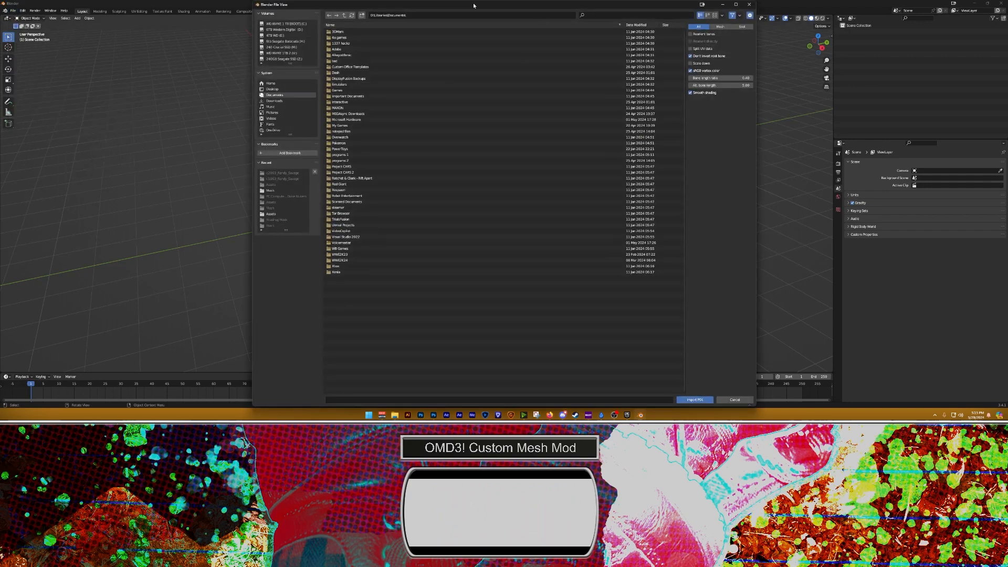
click(424, 16)
key(ctrl+v)
key(Return)
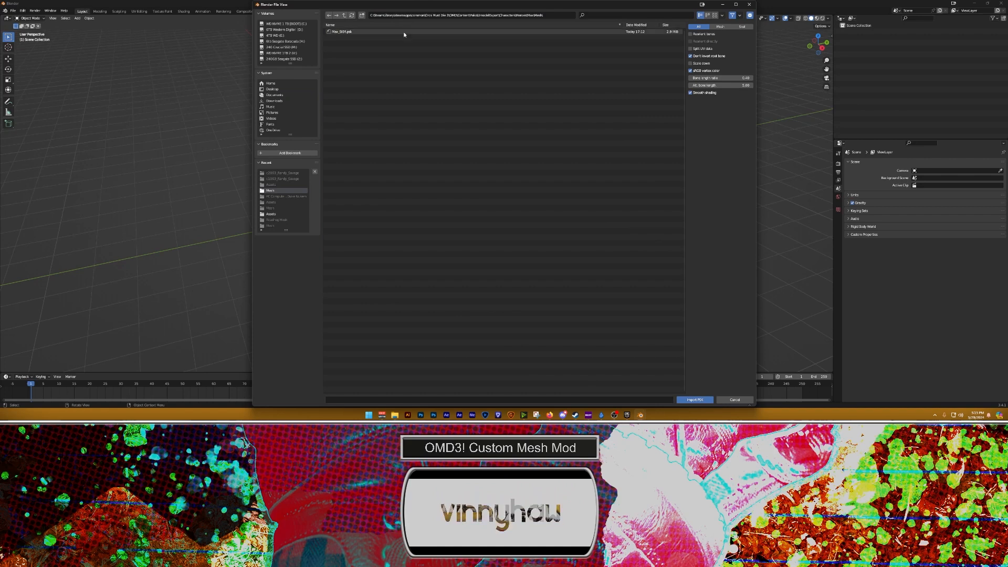
click(354, 32)
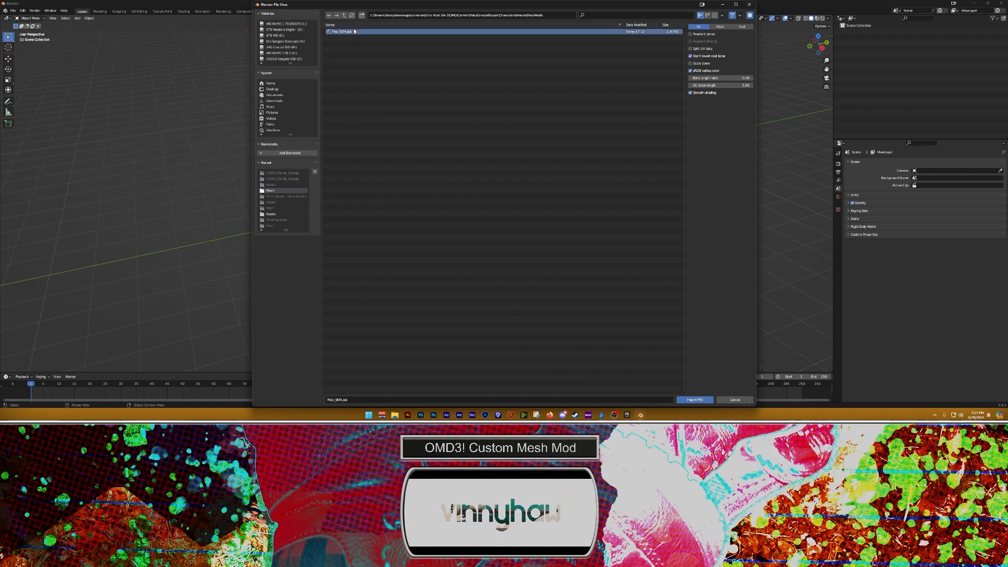
click(704, 401)
scroll(499, 201, down, 6)
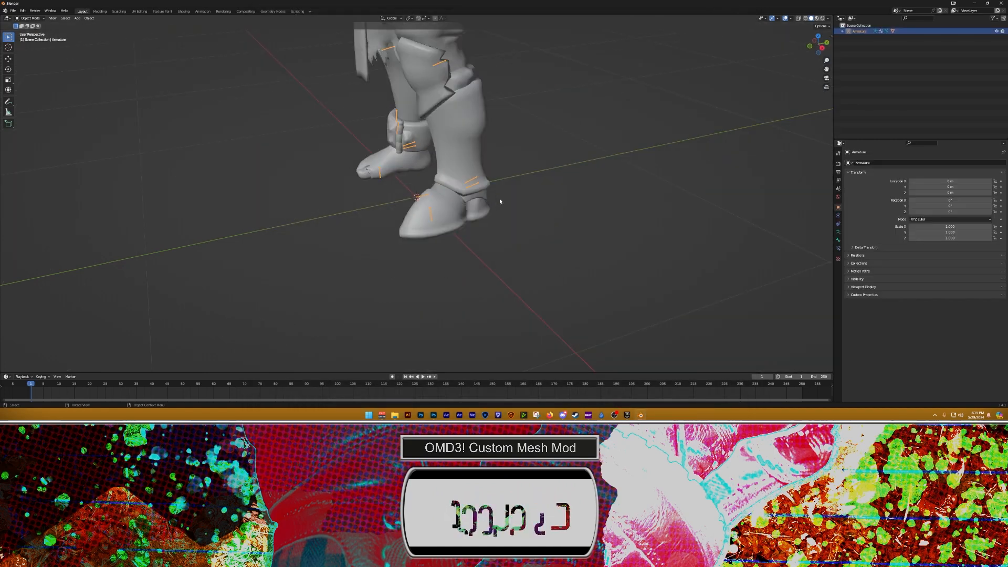
shift+middle_drag(501, 157, 513, 287)
scroll(512, 278, down, 1)
middle_drag(488, 210, 481, 241)
Step: Switch to File Explorer, open the Duke Nukem Forever model folder in the OMD3 Modding Template's Assets, and select the duke OBJ file
click(397, 416)
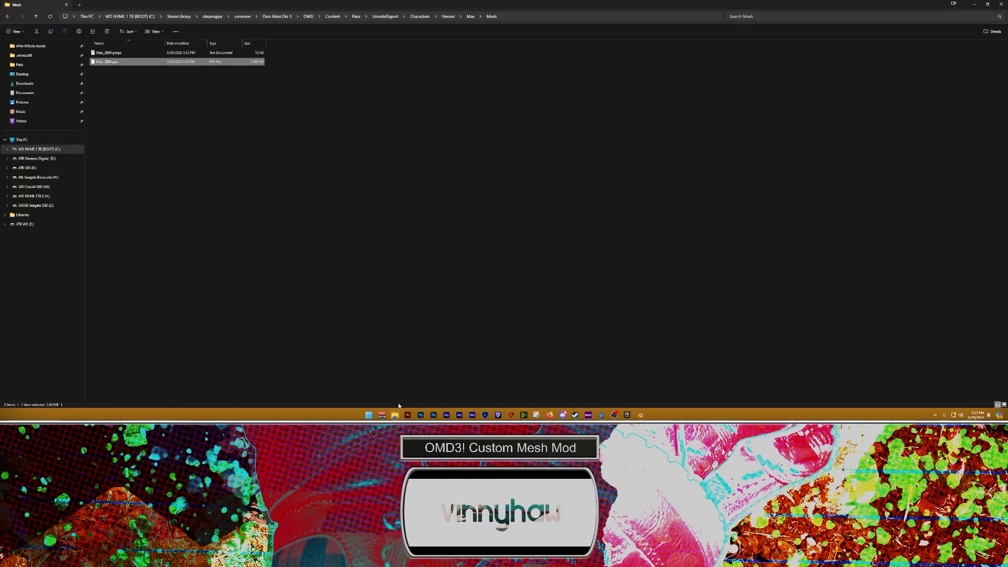
key(alt+Left)
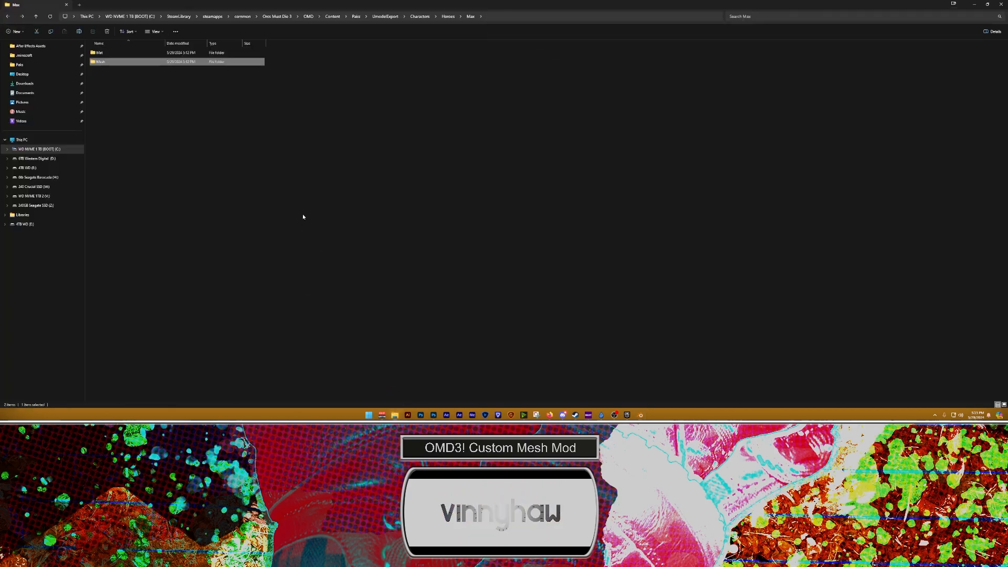
click(47, 66)
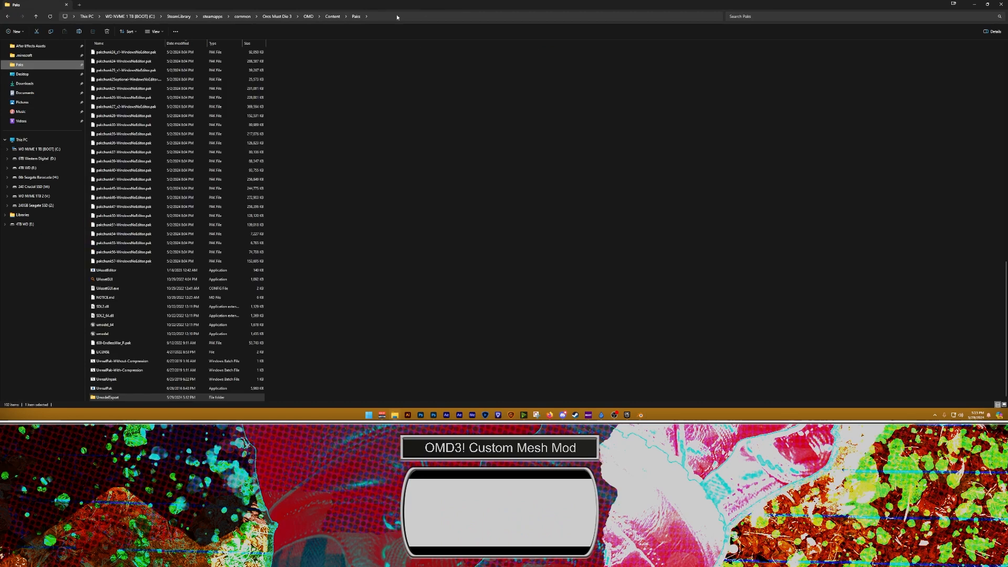
click(332, 16)
double_click(109, 52)
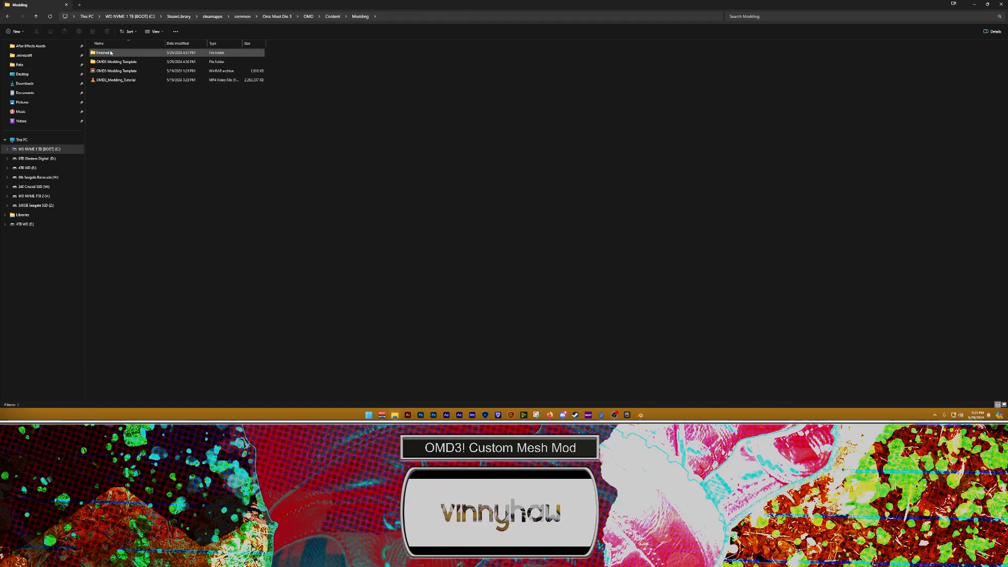
double_click(111, 62)
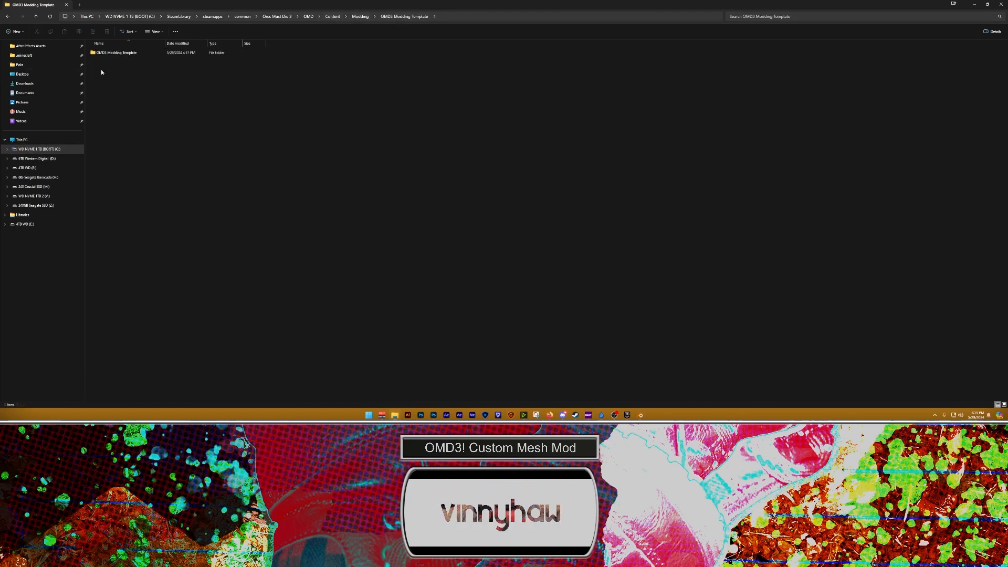
double_click(105, 53)
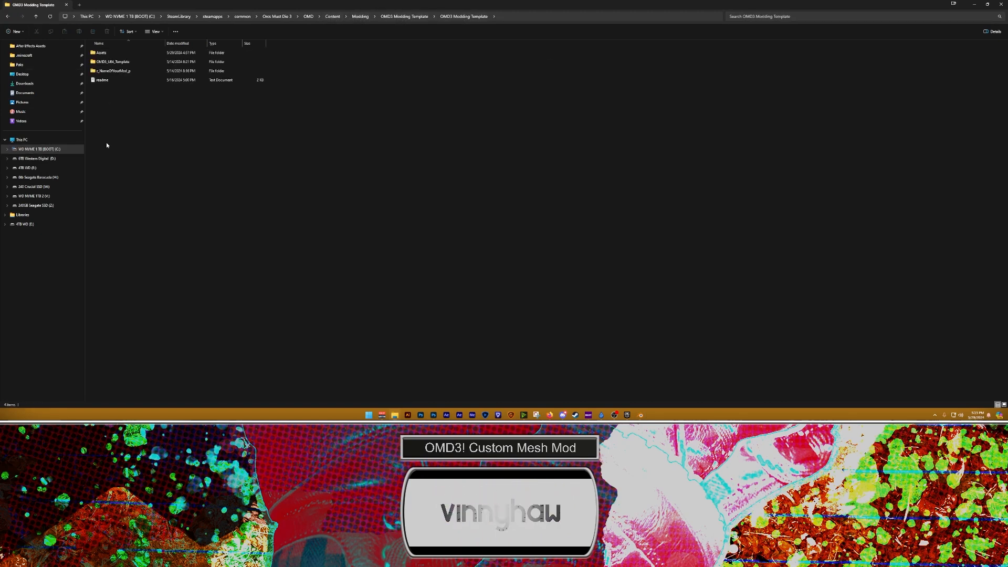
double_click(104, 53)
double_click(105, 51)
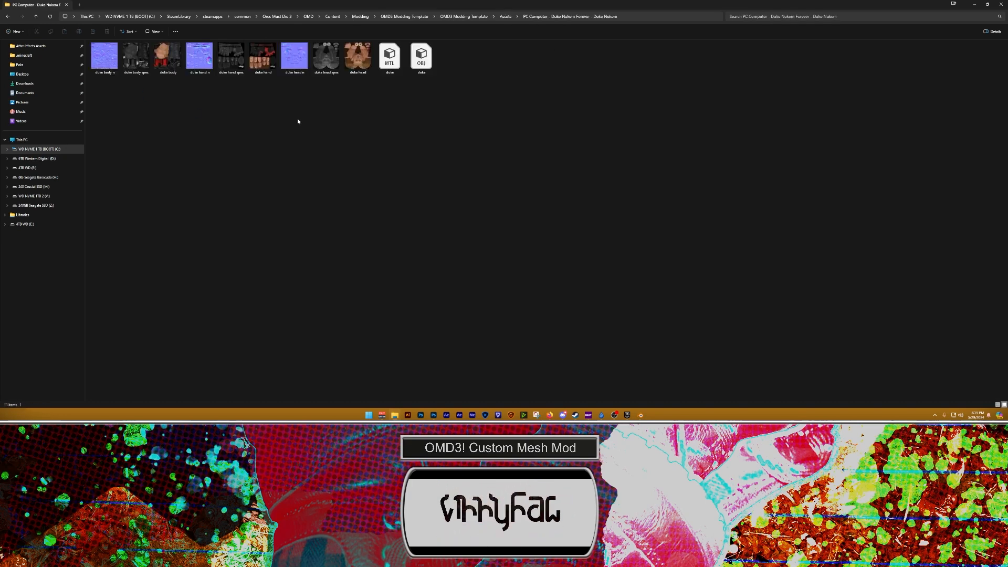
click(421, 57)
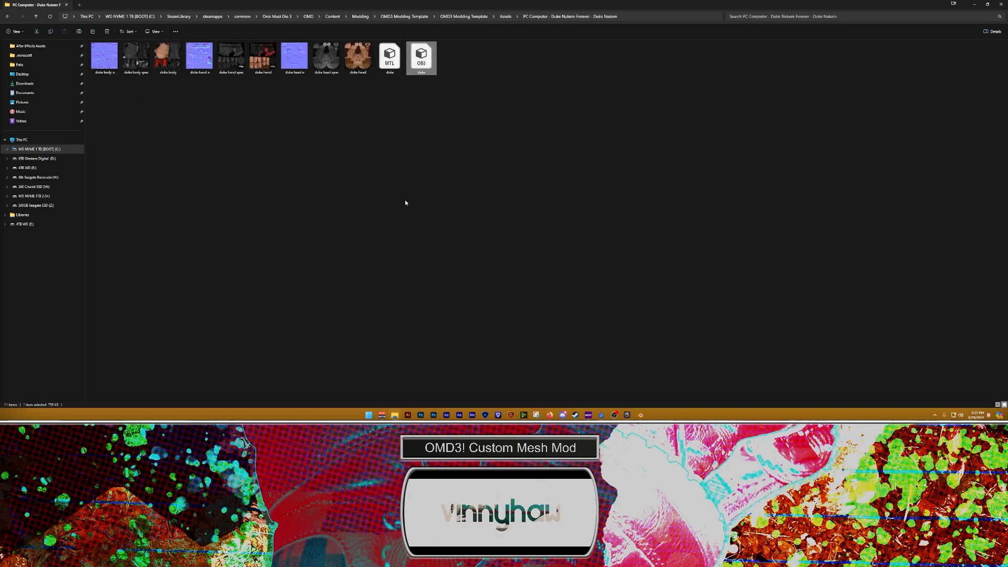
Step: Copy the path of the open Duke Nukem Forever model folder and return to Blender
click(404, 201)
click(619, 16)
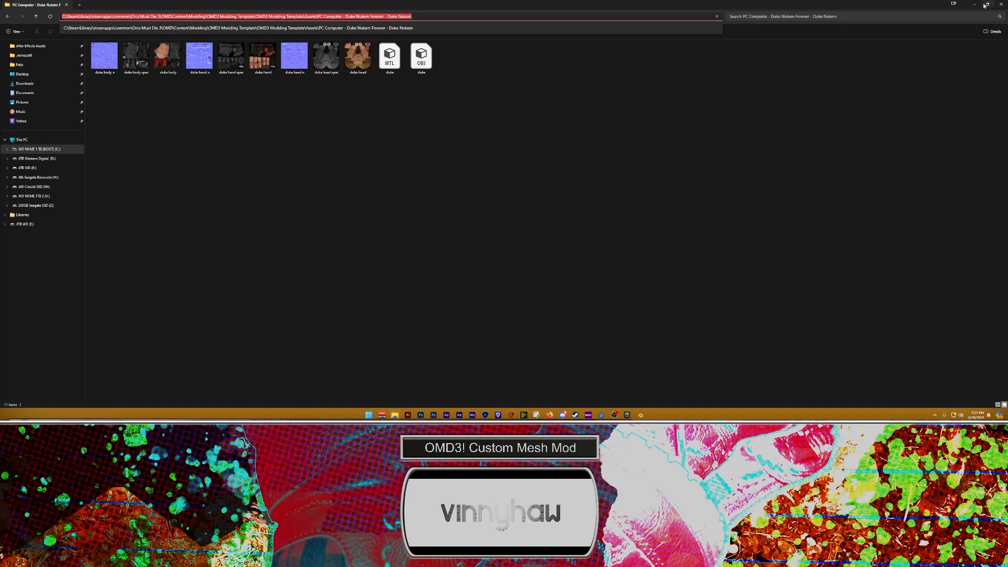
click(974, 4)
Step: Import the duke OBJ model as a Wavefront file from the copied folder path with the current import options
click(13, 11)
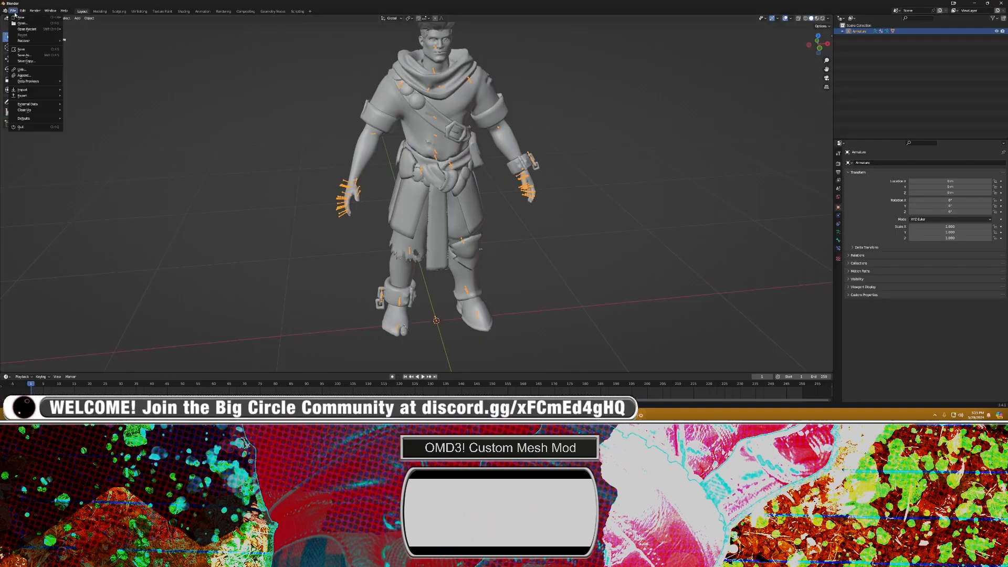
mouse_move(35, 90)
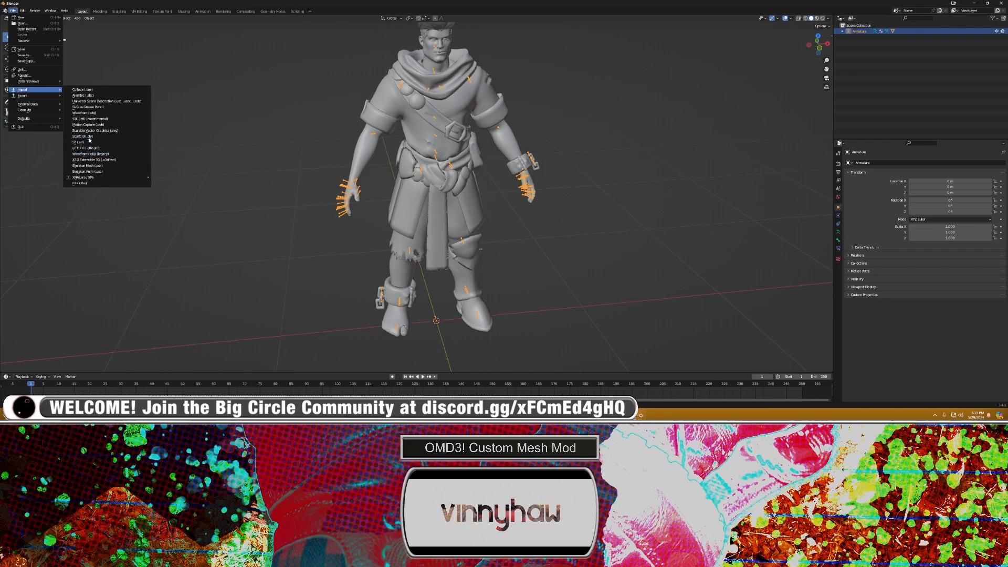
click(86, 113)
click(417, 16)
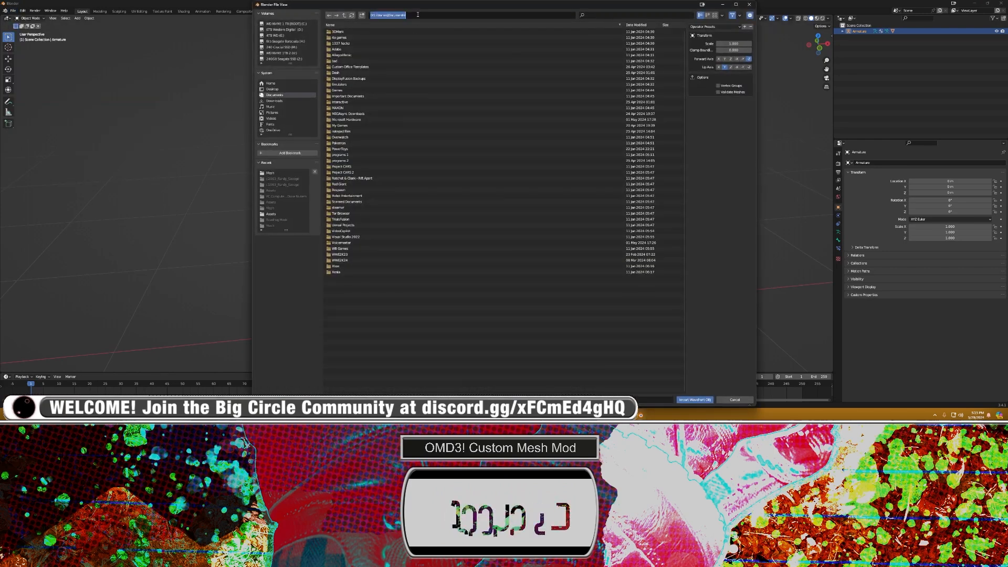
key(ctrl+v)
key(Return)
double_click(338, 38)
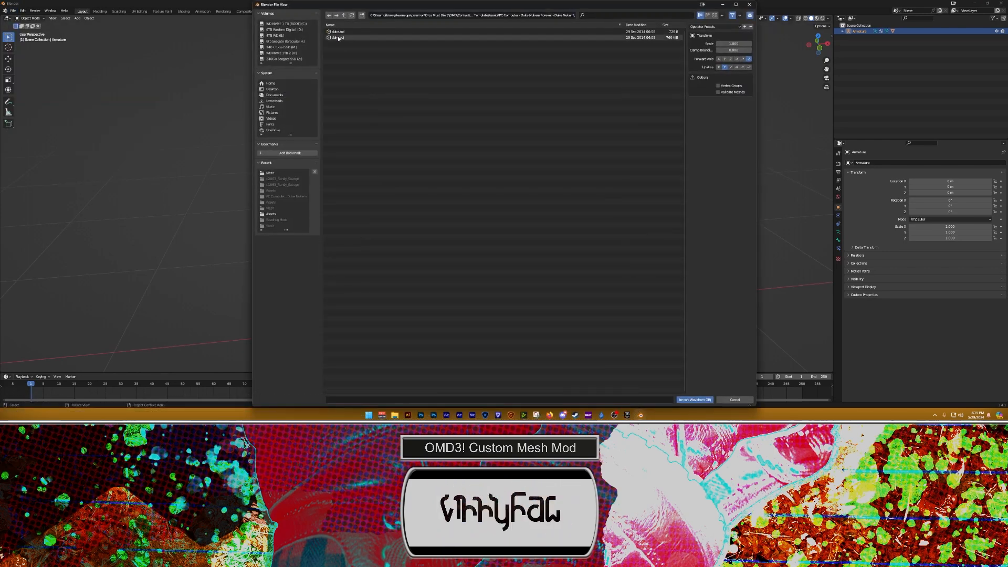
middle_drag(480, 172, 415, 166)
Step: Switch to File Explorer, go up to the Assets folder, copy its path and return to Blender
click(395, 415)
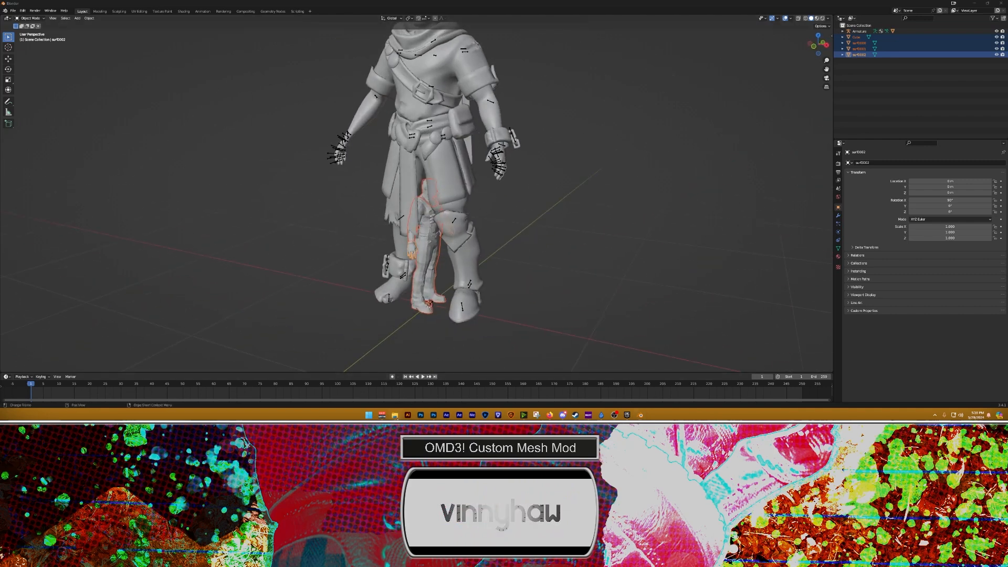
key(alt+Up)
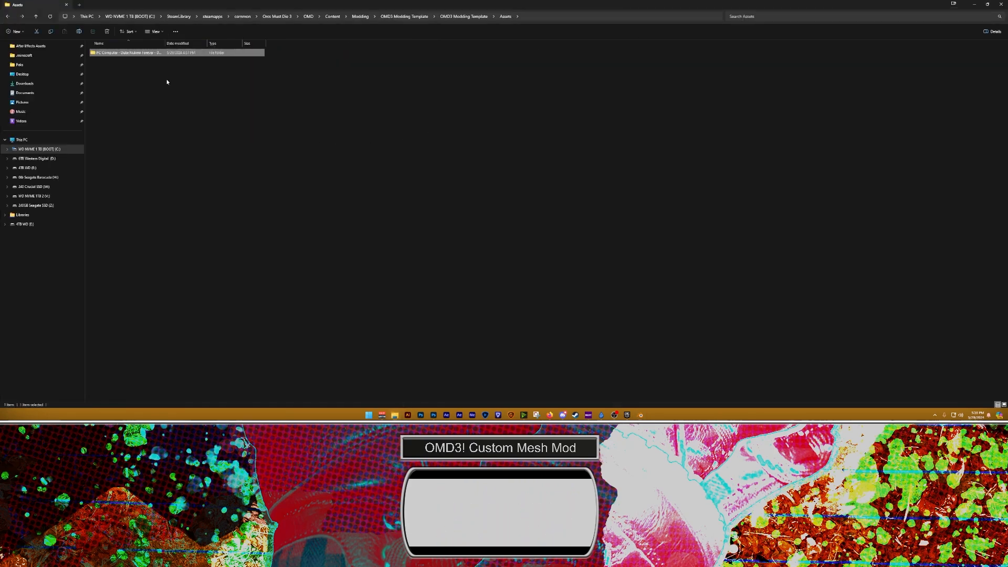
click(559, 18)
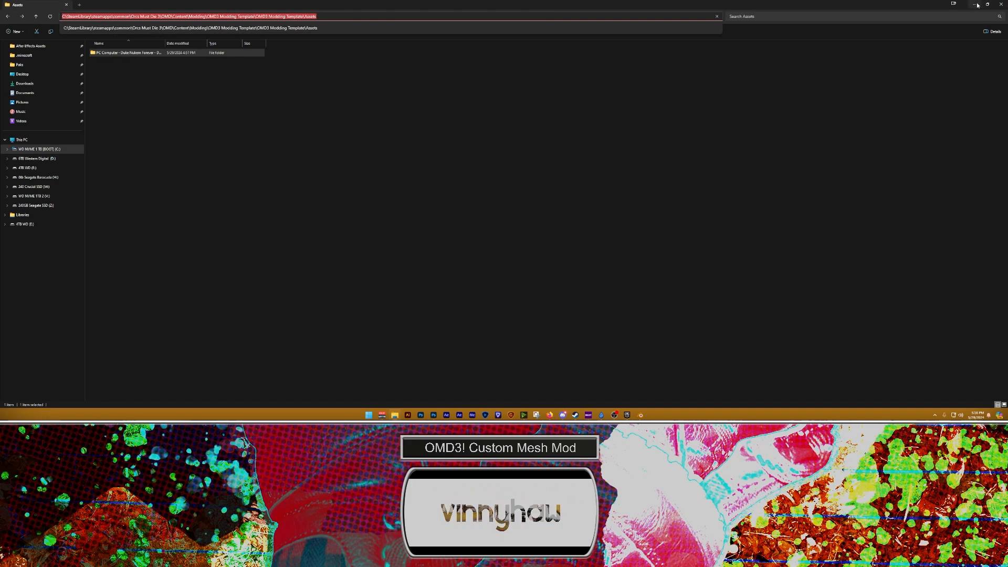
key(alt+Tab)
Step: Save the Blender scene as edit_1 in the OMD3 Modding Template's Assets folder
click(12, 11)
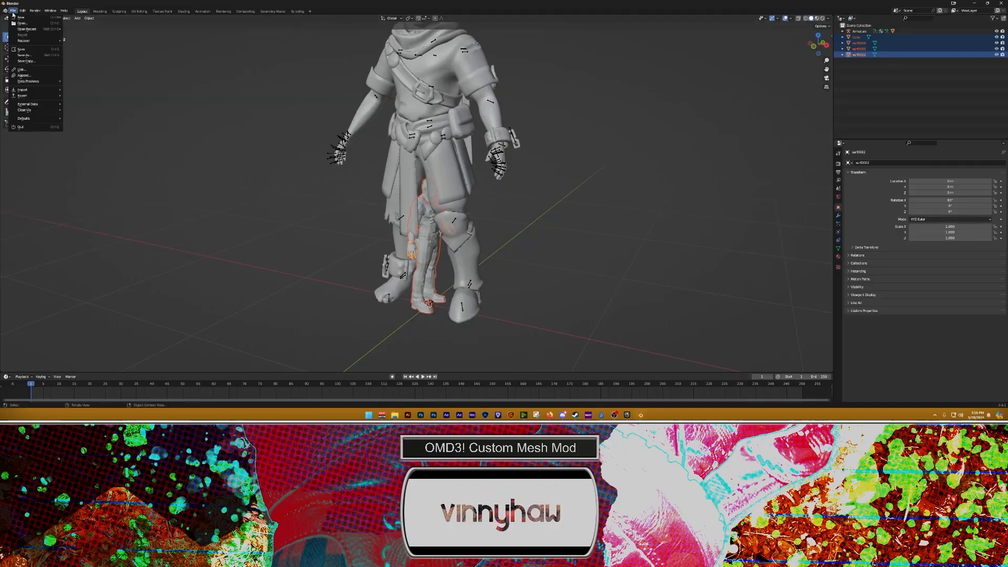
mouse_move(32, 97)
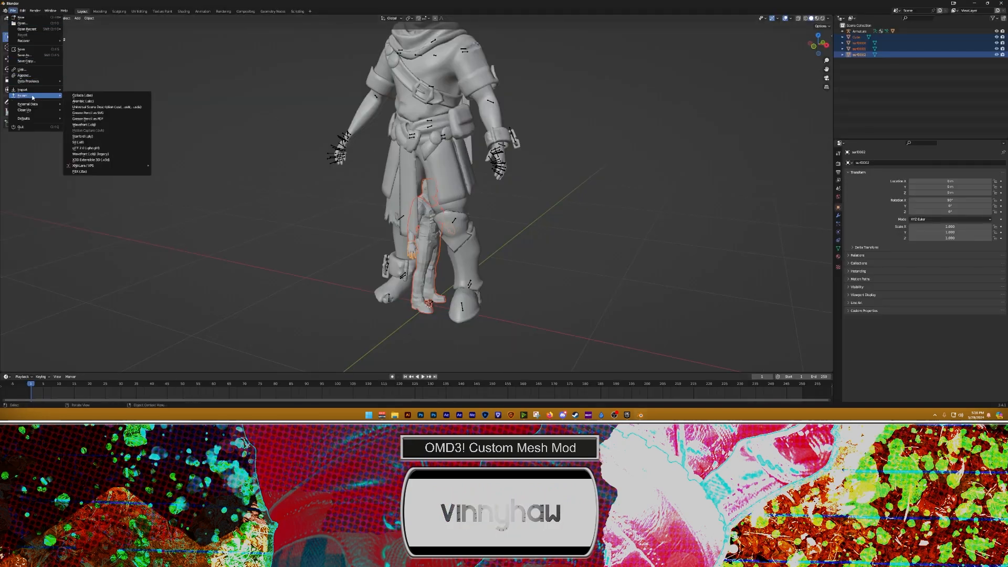
click(23, 55)
click(519, 15)
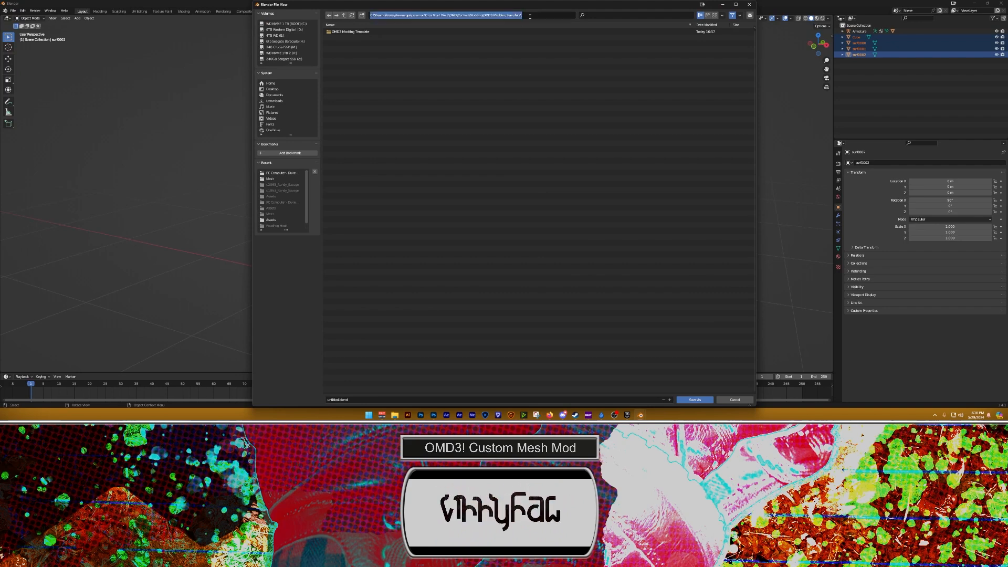
text(C:\SteamLibrary\steamapps\common\Orcs Must Die 3\OMD\Content\Modding\OMD3 Modding Template\OMD3 Modding Template\Assets)
key(Return)
click(347, 400)
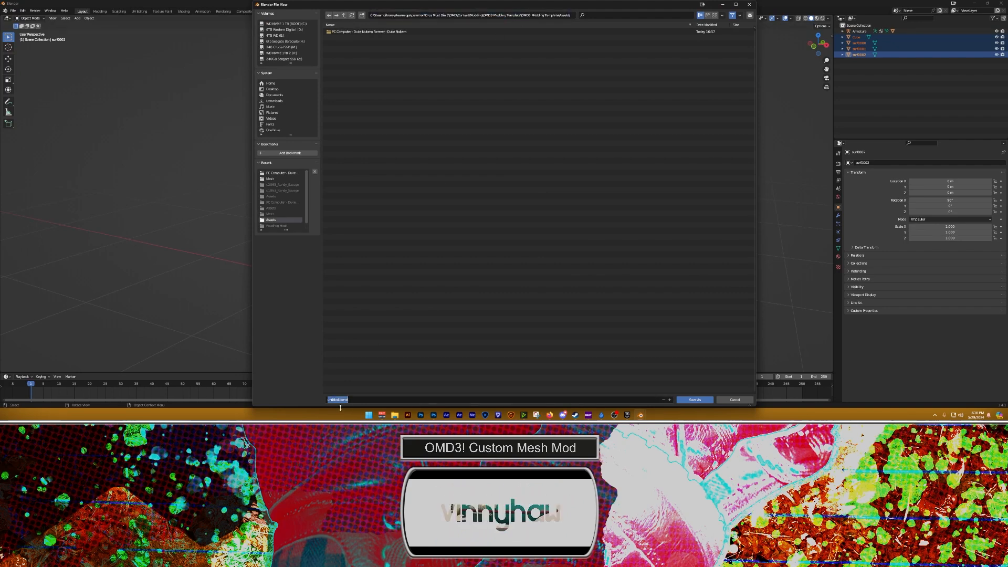
text(c)
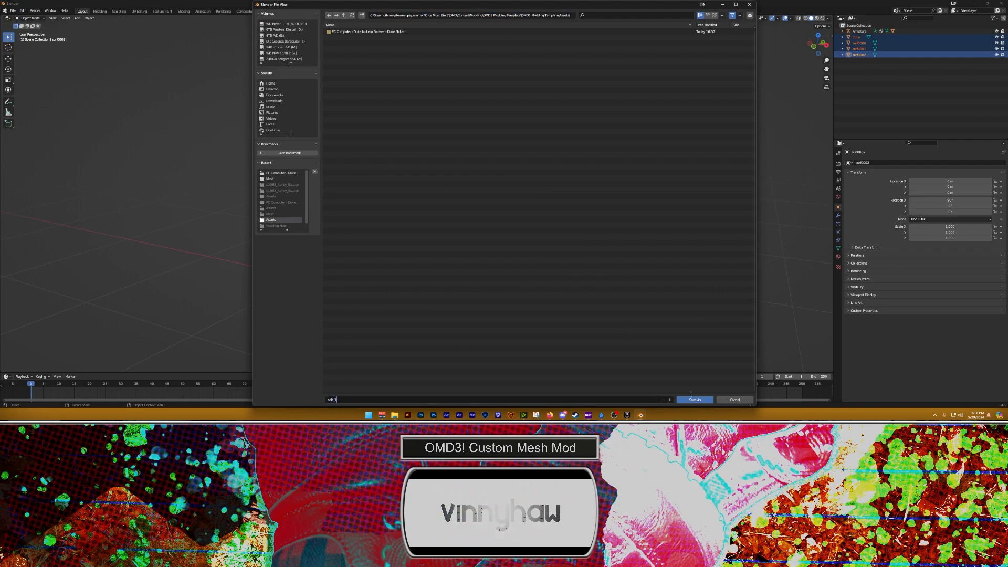
click(692, 399)
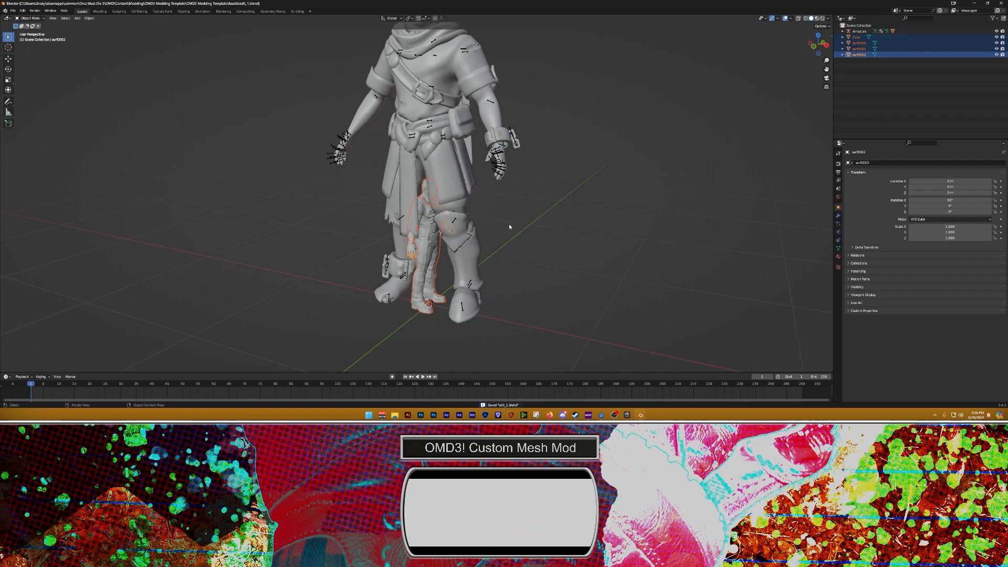
Step: Deselect all objects and save the scene as a second version named edit_2 in the same Assets folder
shift+middle_drag(508, 226, 522, 251)
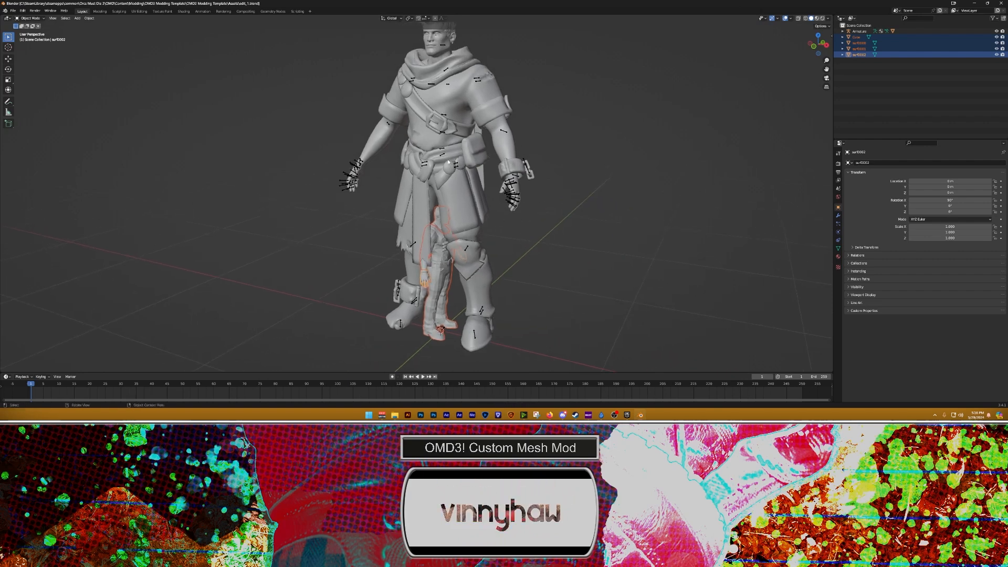
click(144, 87)
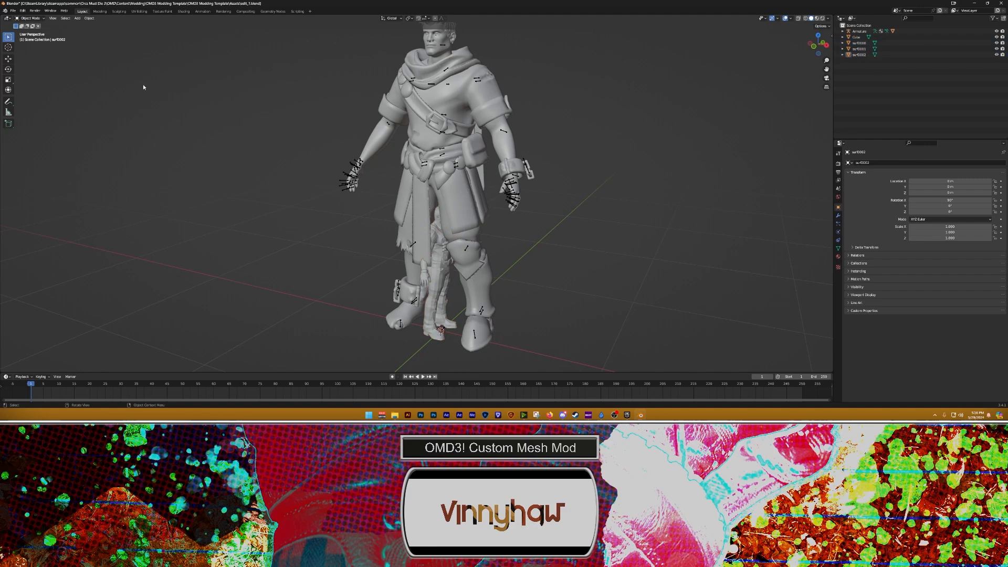
click(13, 11)
click(26, 62)
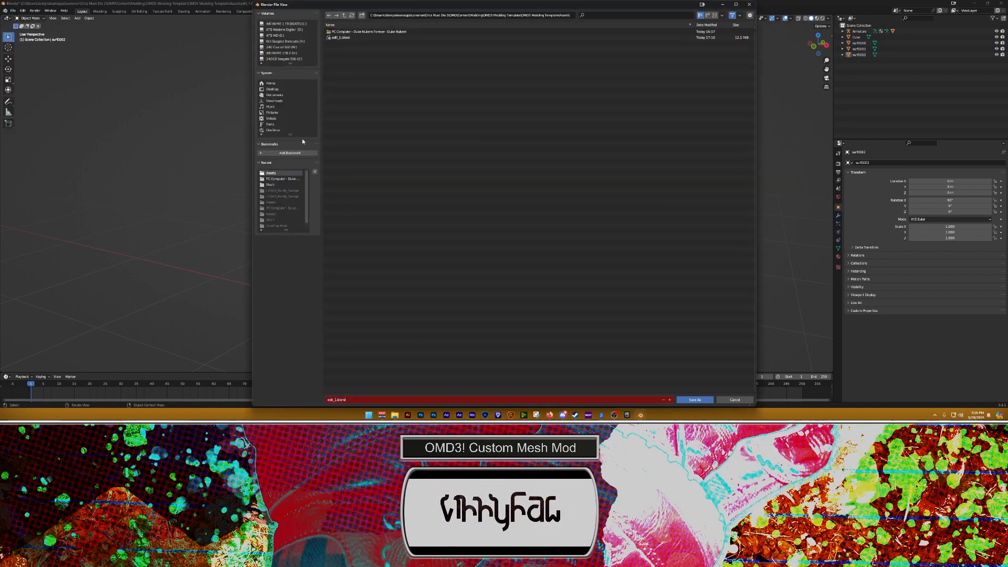
click(376, 399)
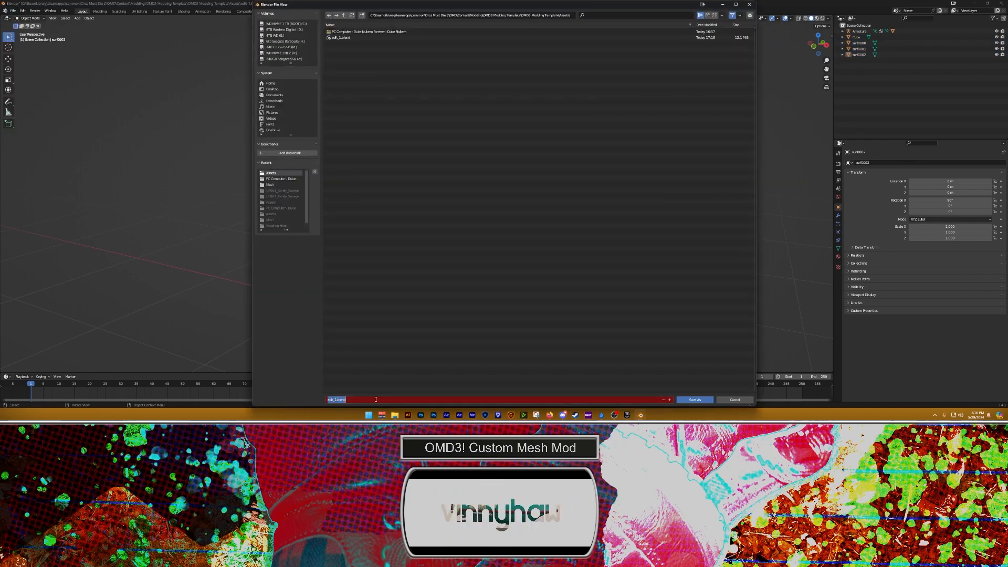
text(edit_2)
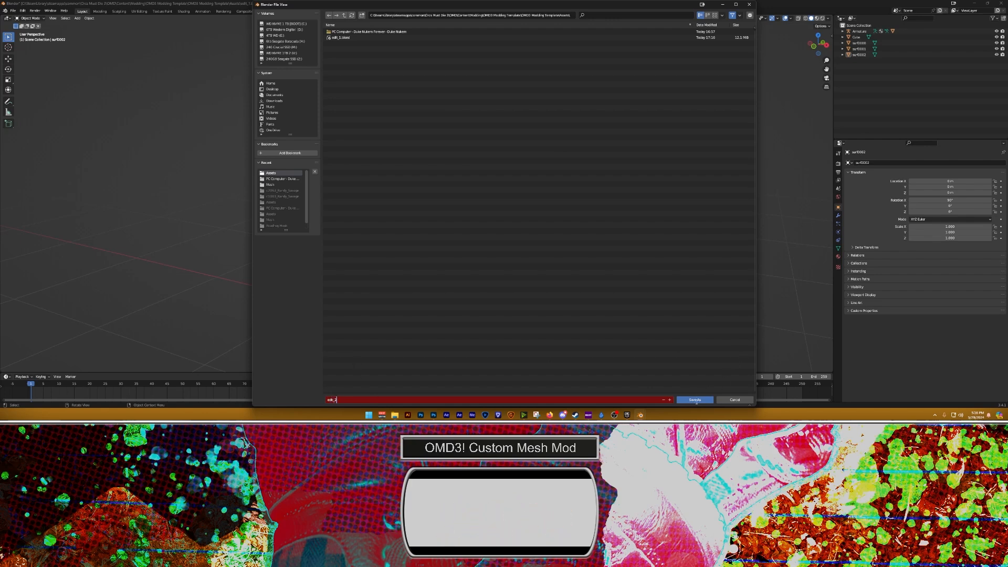
click(694, 400)
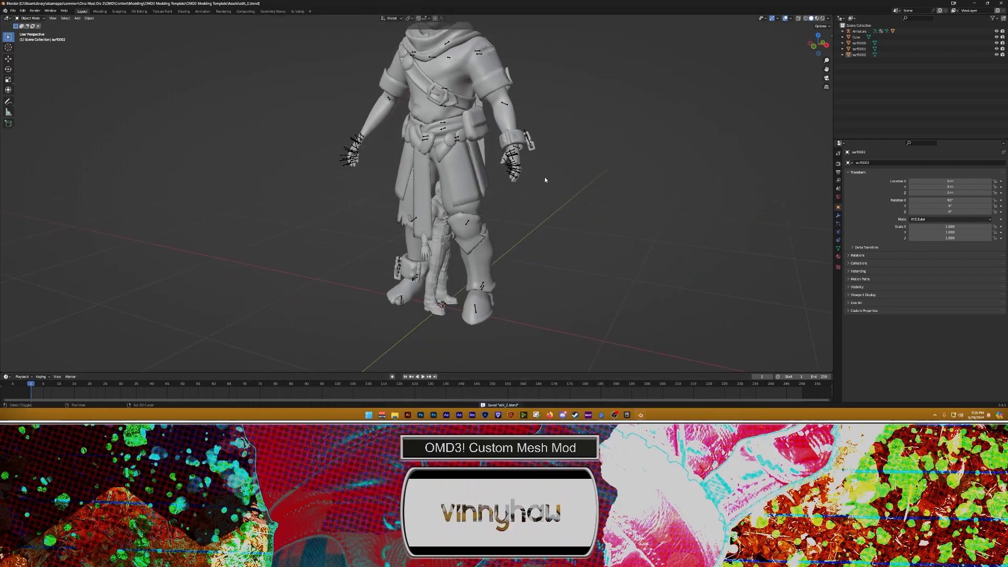
Step: Select Max's armature and examine the Duke model's size, placement and facing direction against Max's mesh
scroll(448, 237, up, 2)
shift+middle_drag(447, 237, 400, 156)
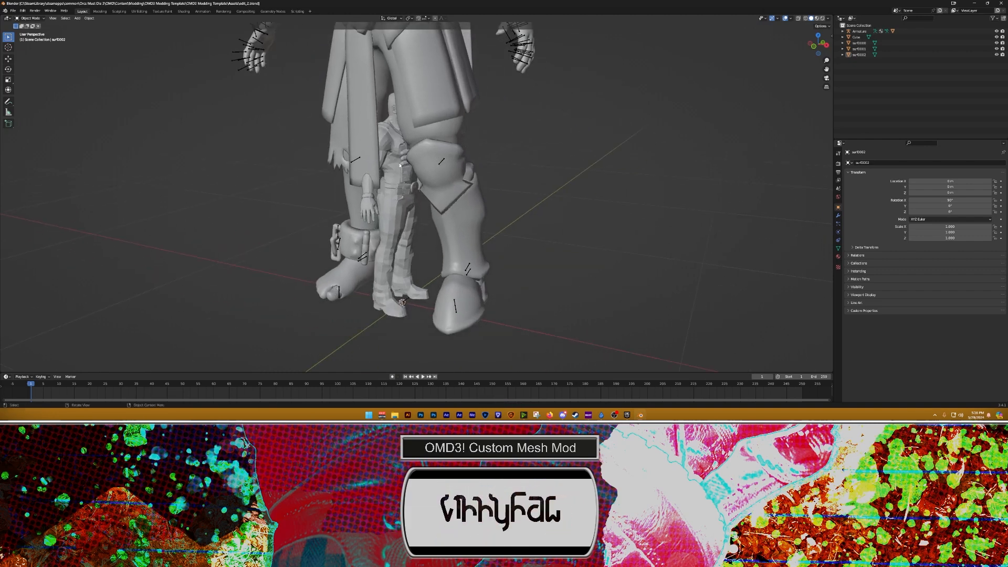
shift+middle_drag(400, 165, 394, 238)
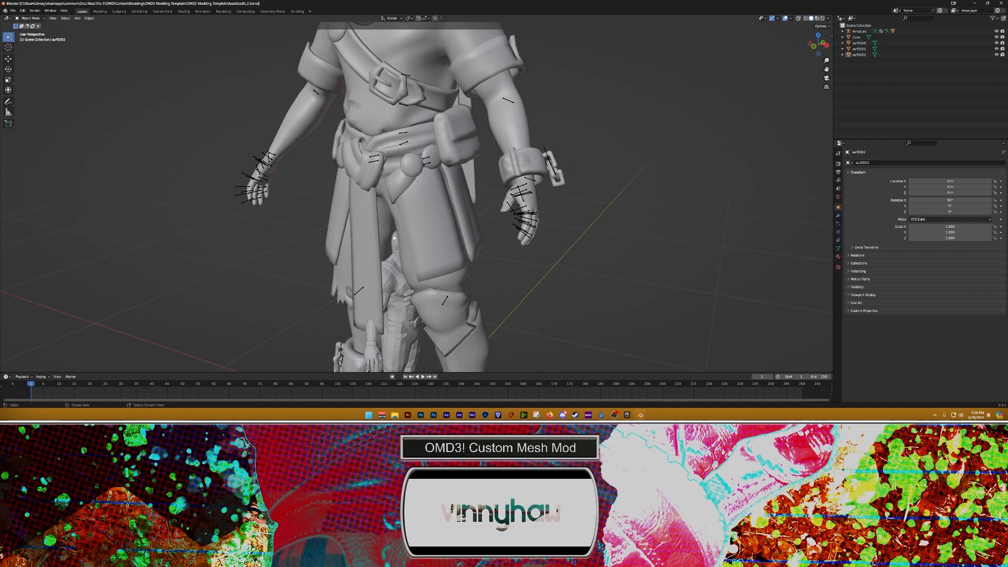
middle_drag(468, 259, 529, 212)
click(540, 207)
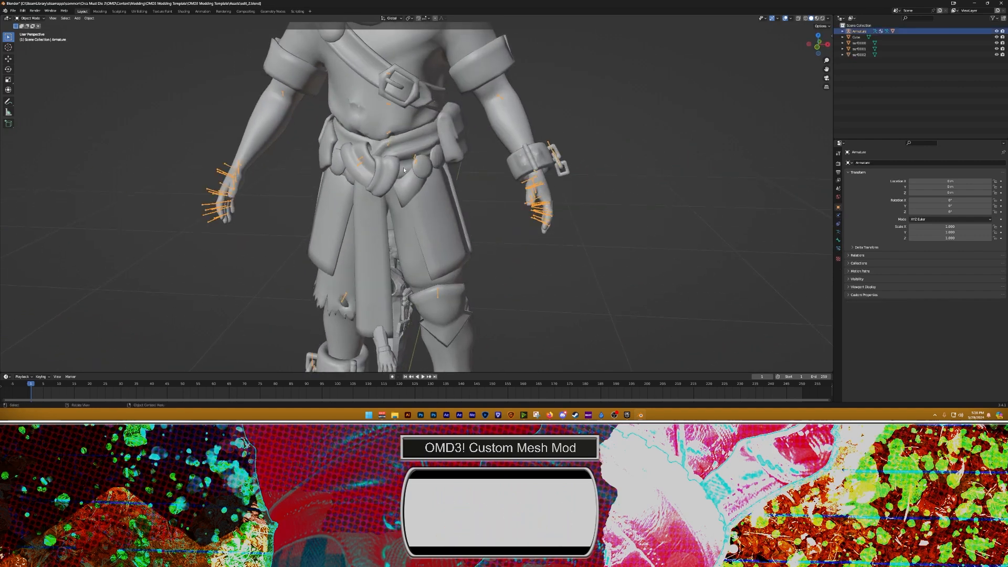
middle_drag(241, 118, 247, 137)
click(29, 18)
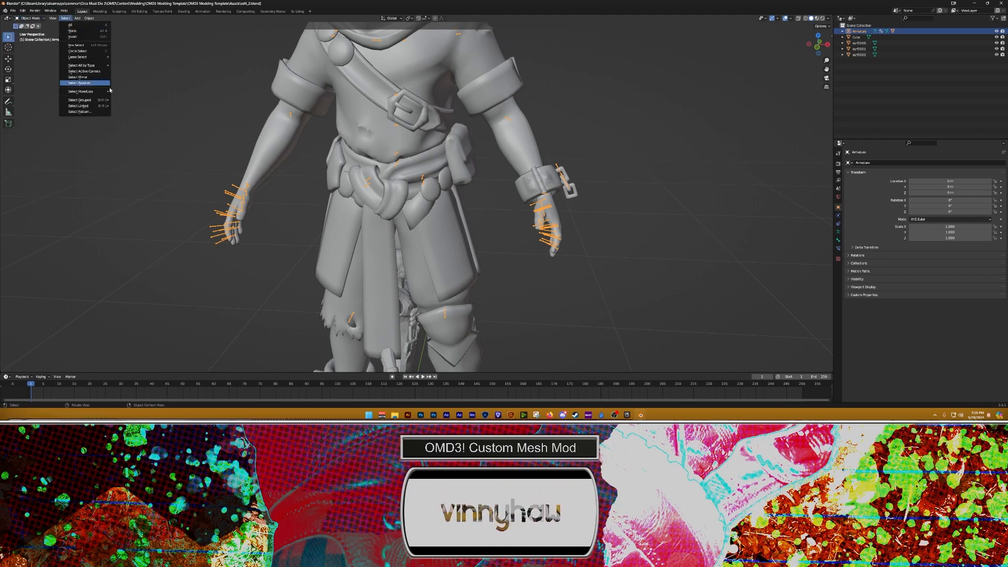
shift+middle_drag(518, 244, 448, 246)
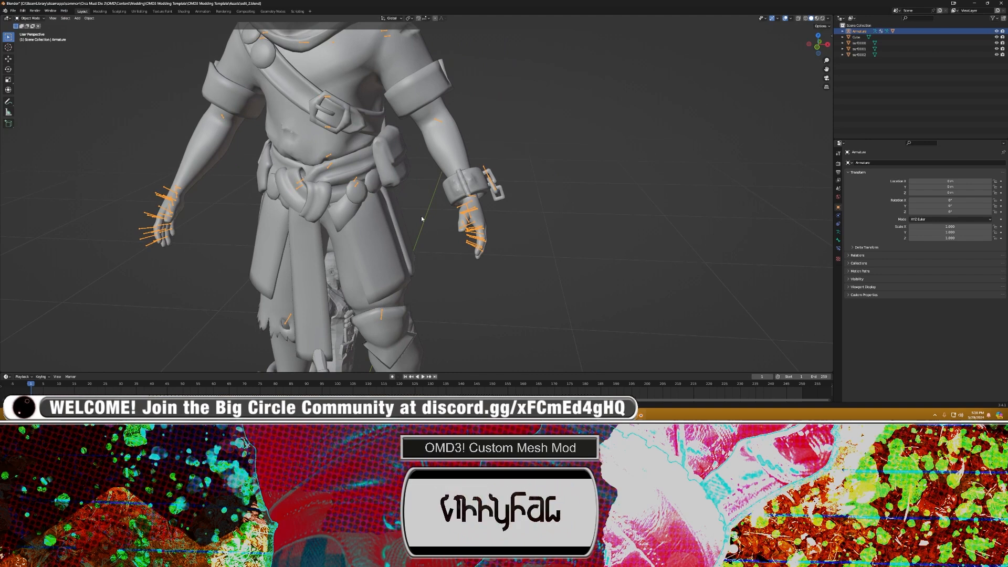
shift+middle_drag(398, 254, 431, 84)
mouse_move(426, 164)
middle_down()
mouse_move(447, 171)
mouse_move(419, 160)
middle_up()
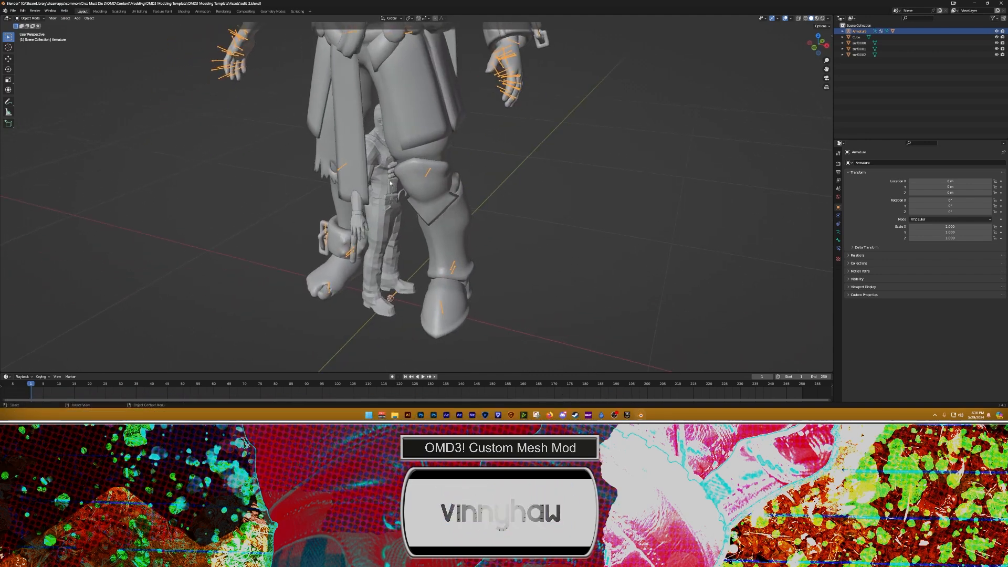
Step: Select Duke's body mesh and set its Z rotation to -90°
click(387, 148)
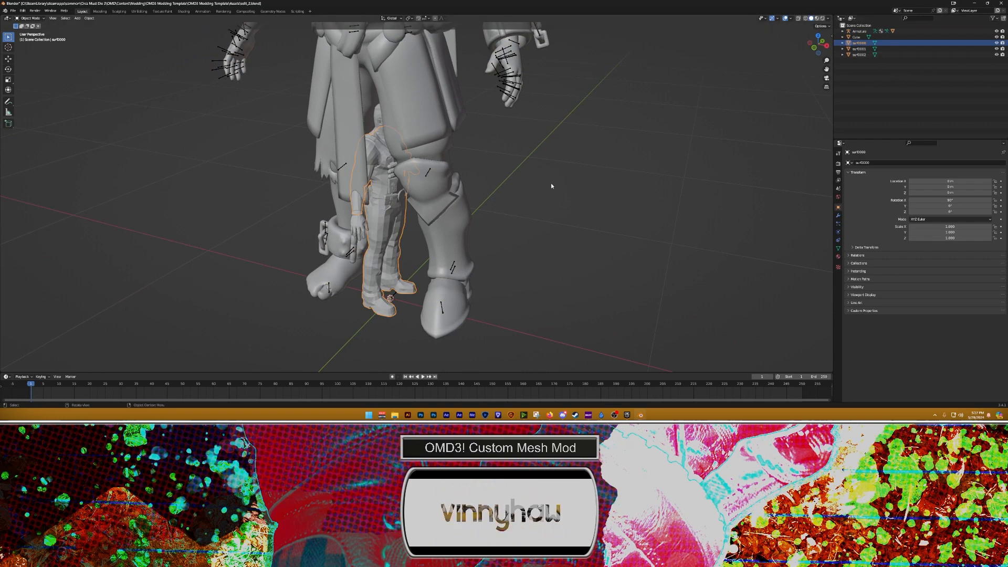
middle_drag(434, 155, 440, 108)
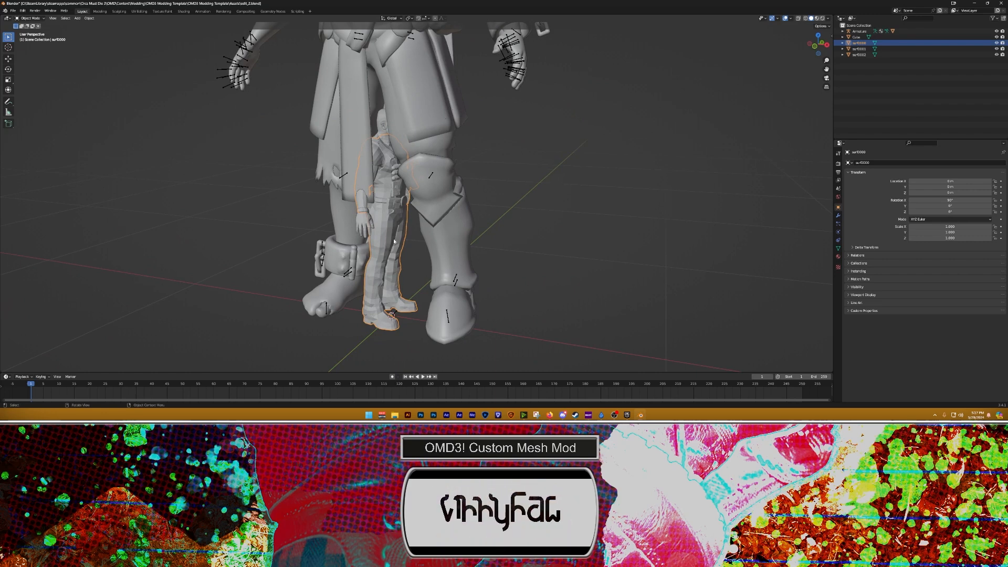
middle_drag(388, 233, 383, 230)
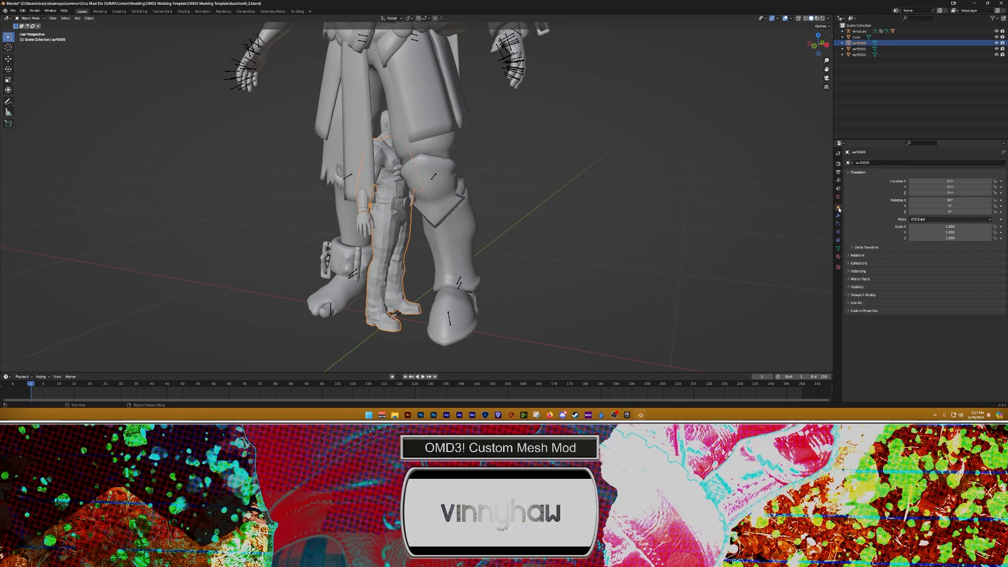
drag(956, 212, 958, 211)
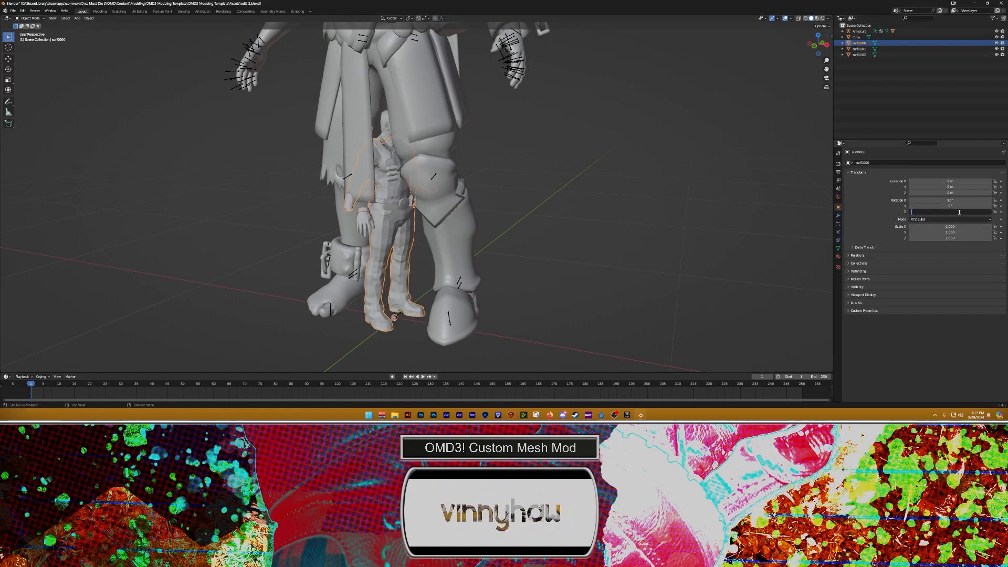
key(Return)
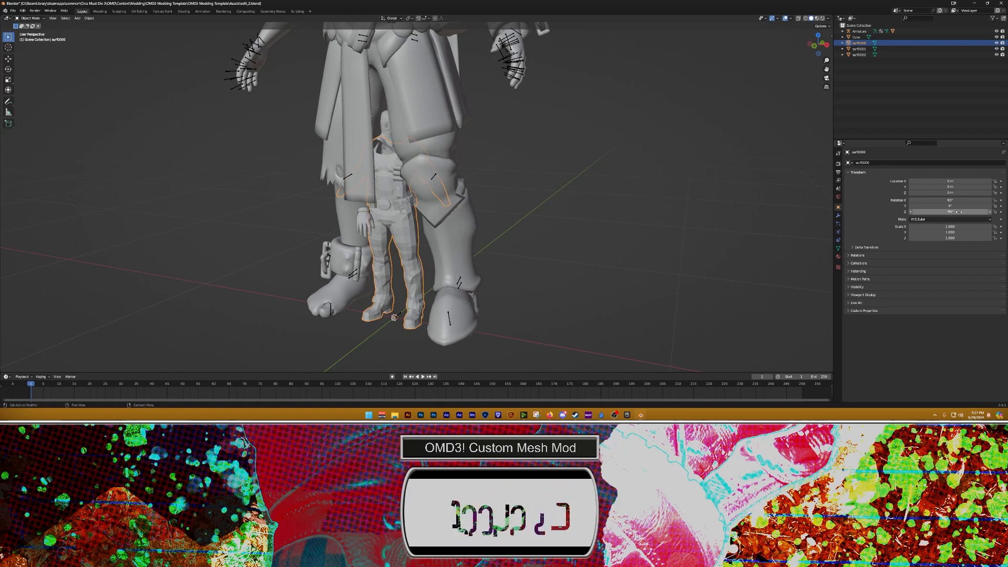
Step: Select Duke's hands mesh and set its Z rotation to -90°
click(369, 222)
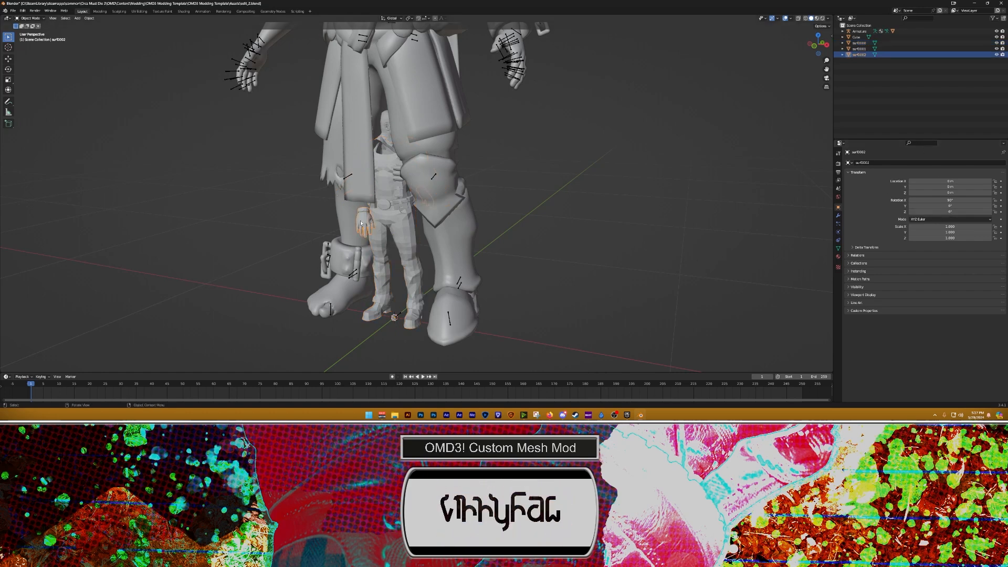
double_click(928, 212)
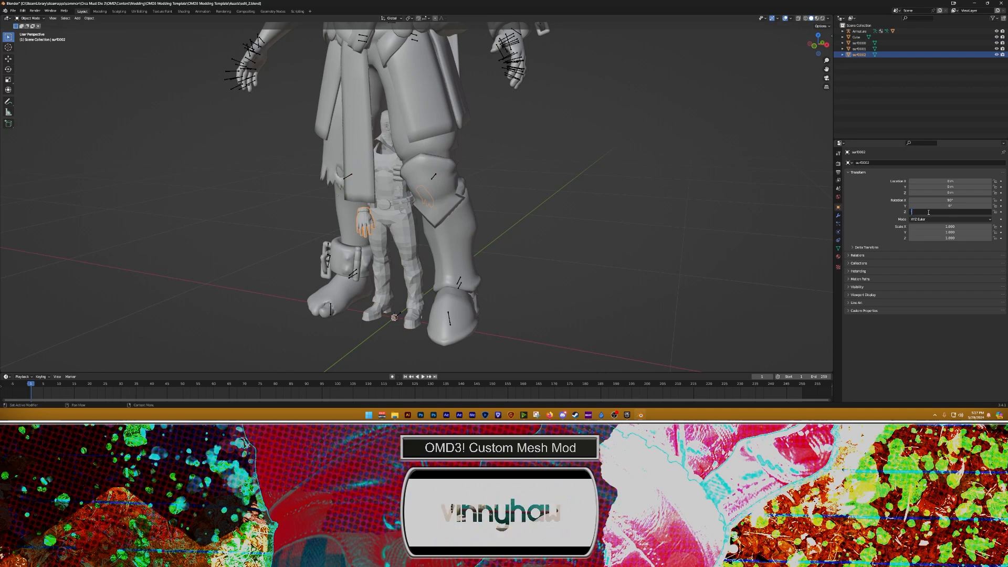
text(-90)
key(Return)
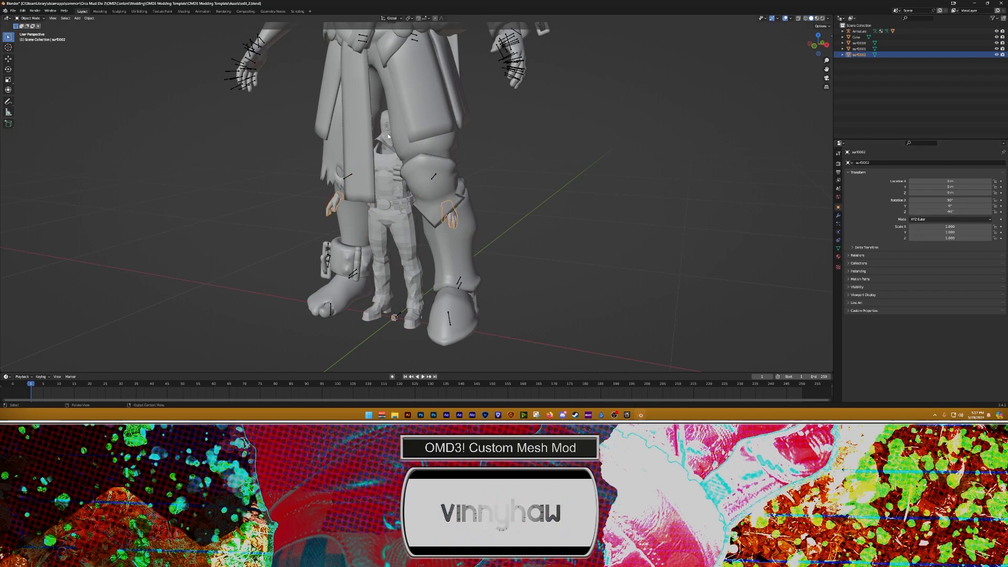
middle_drag(398, 246, 398, 214)
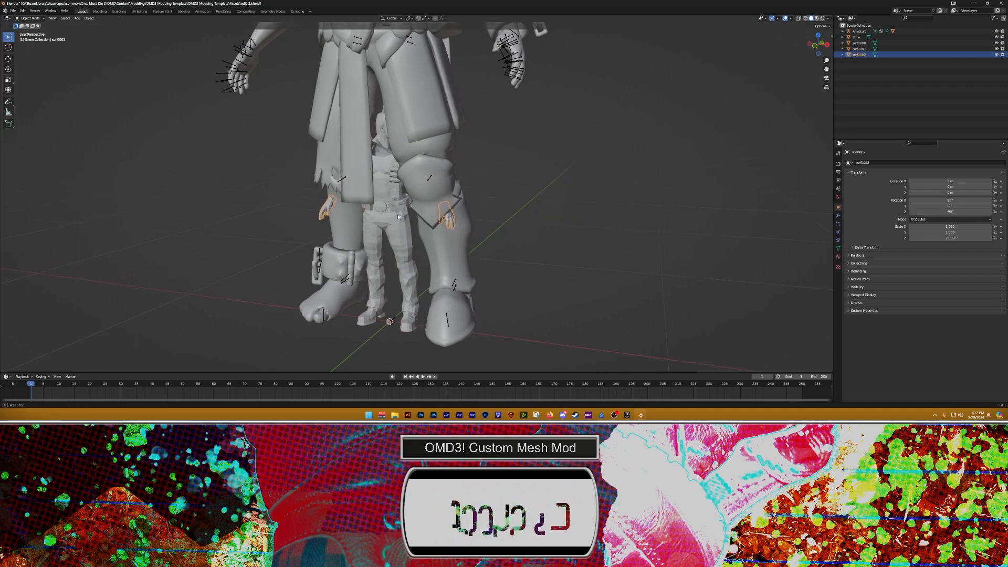
Step: Set the Z rotation of Duke's head mesh to -90° and deselect it
click(372, 130)
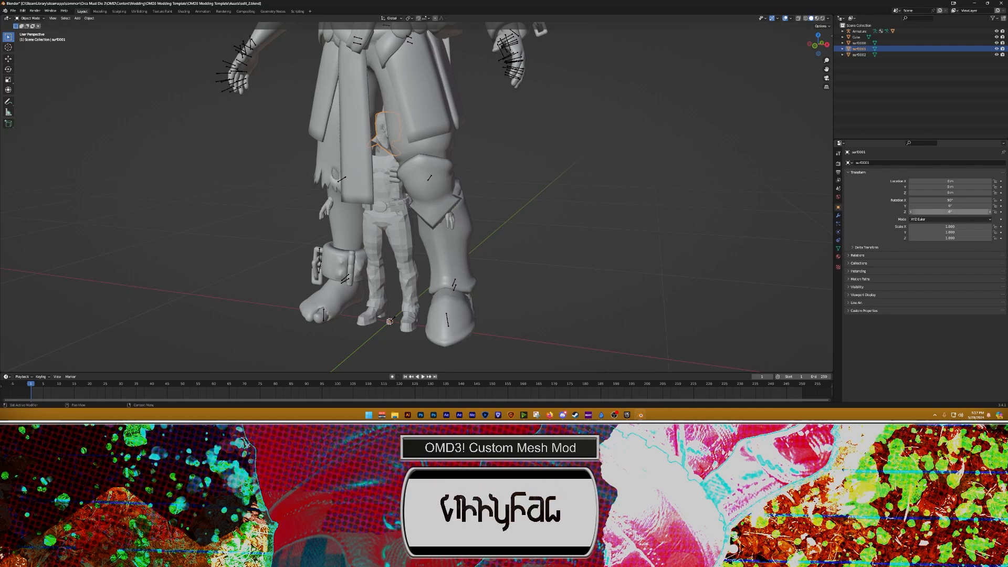
click(950, 211)
key(Return)
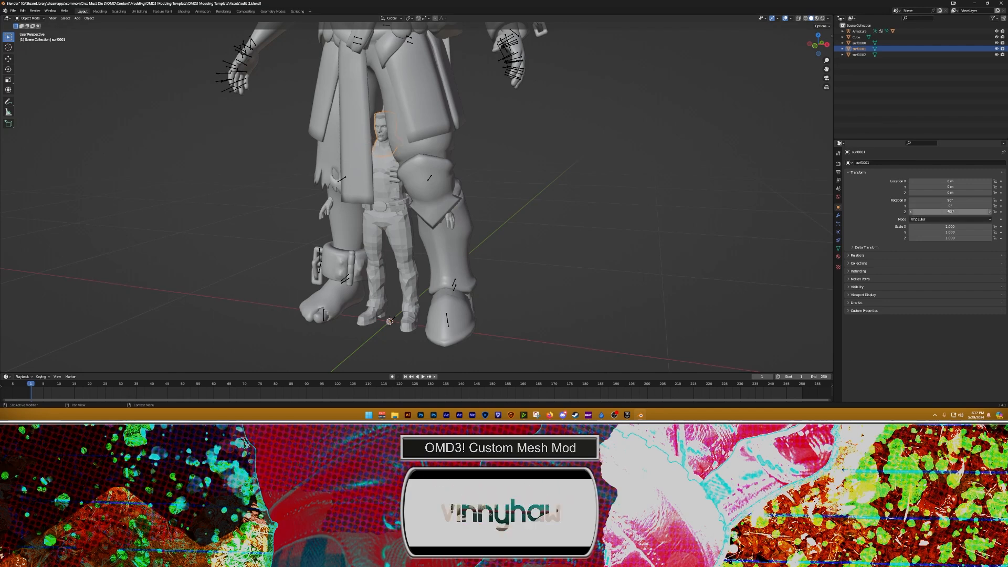
shift+middle_drag(497, 181, 507, 216)
shift+middle_drag(504, 121, 523, 297)
scroll(523, 295, down, 1)
shift+middle_drag(526, 246, 525, 123)
click(576, 209)
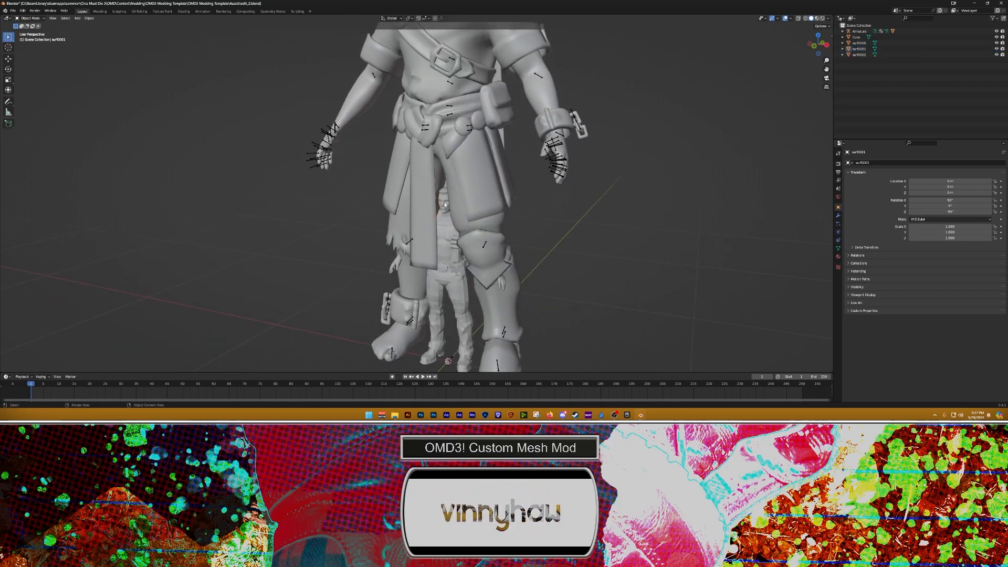
Step: Select Duke's head mesh and adjust its Y scale freehand until its height matches Max's head
click(438, 217)
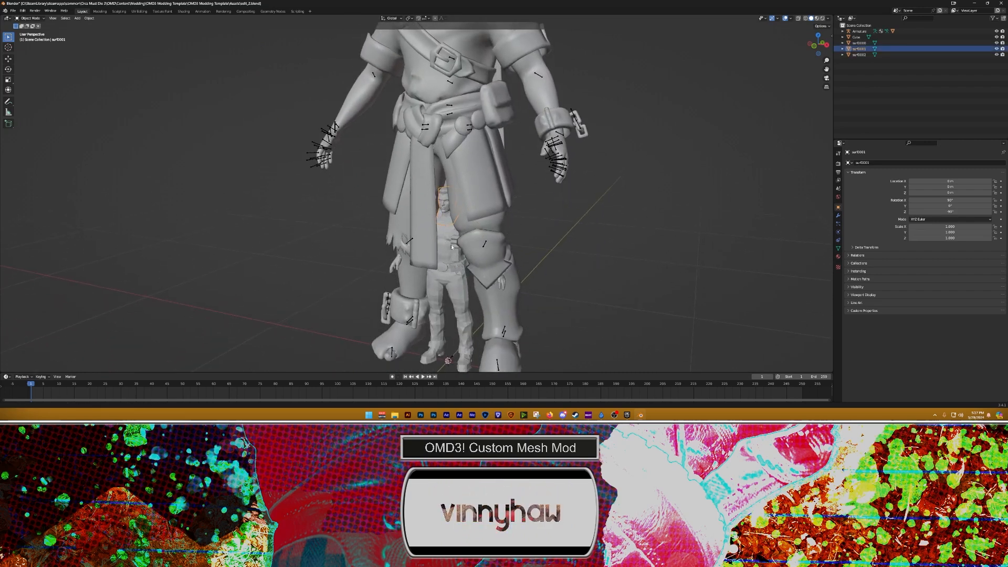
shift+middle_drag(448, 265, 460, 225)
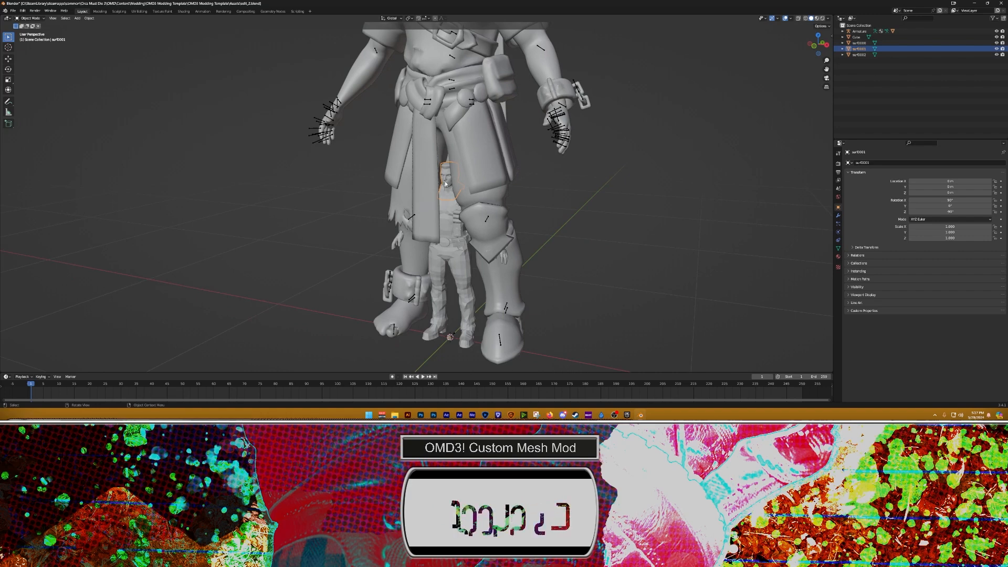
shift+middle_drag(702, 226, 758, 301)
drag(948, 239, 1001, 233)
key(ctrl+z)
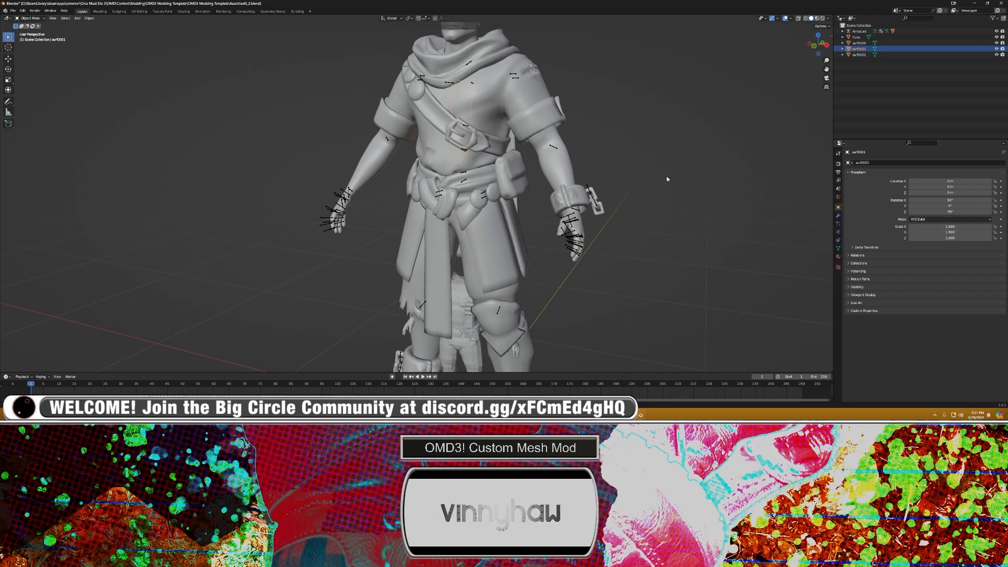
shift+middle_drag(668, 178, 659, 246)
drag(949, 232, 957, 232)
shift+middle_drag(508, 79, 508, 189)
scroll(508, 189, up, 4)
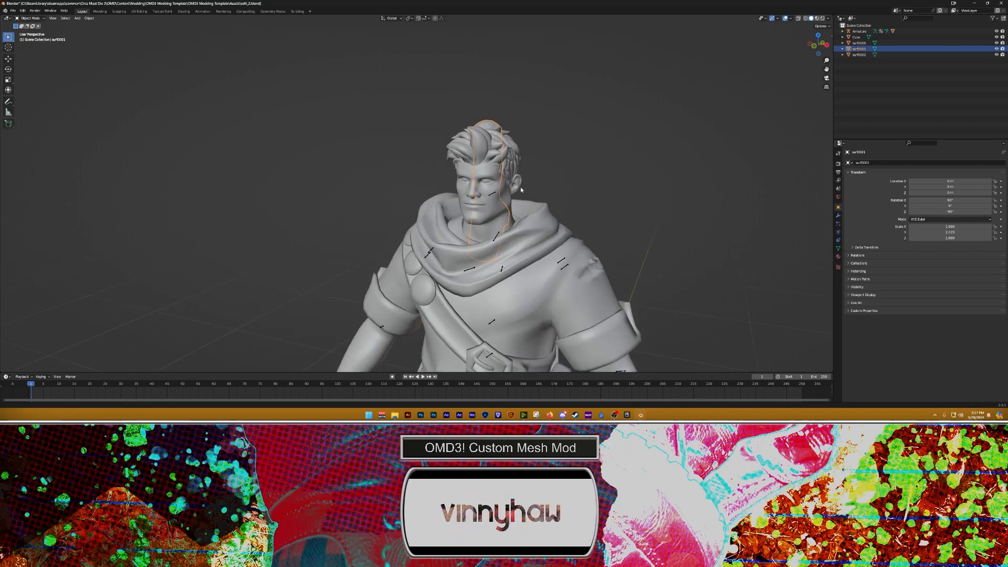
drag(950, 232, 948, 232)
Step: Set the X, Y and Z scale of Duke's head mesh to 2.4
click(953, 233)
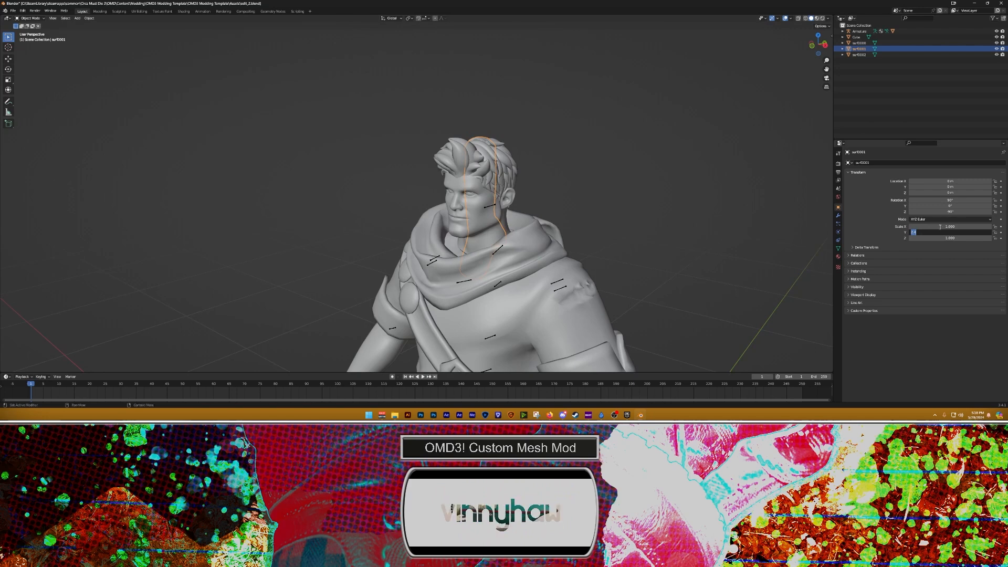
text(2)
key(shift+Tab)
text(2.4)
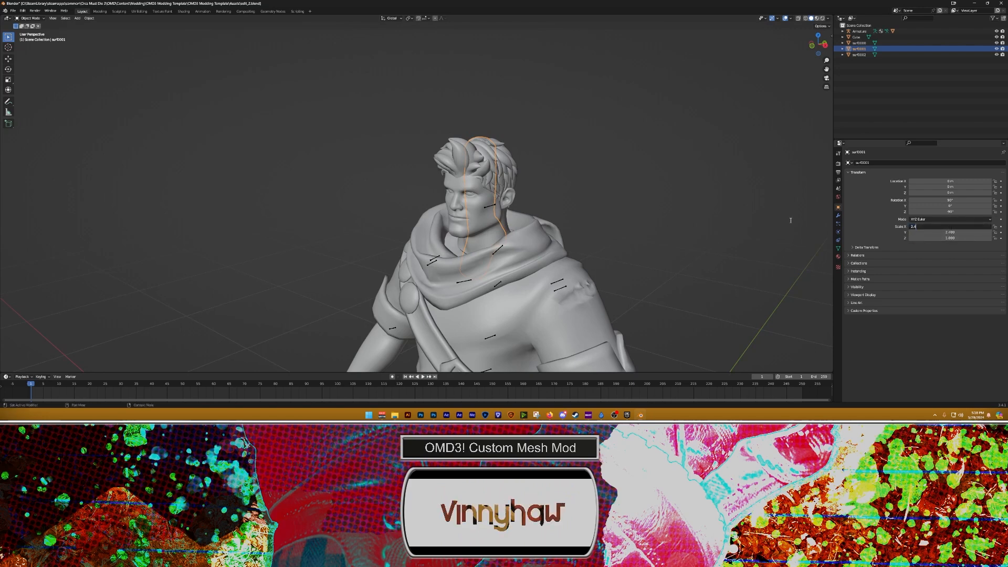
key(Return)
click(950, 237)
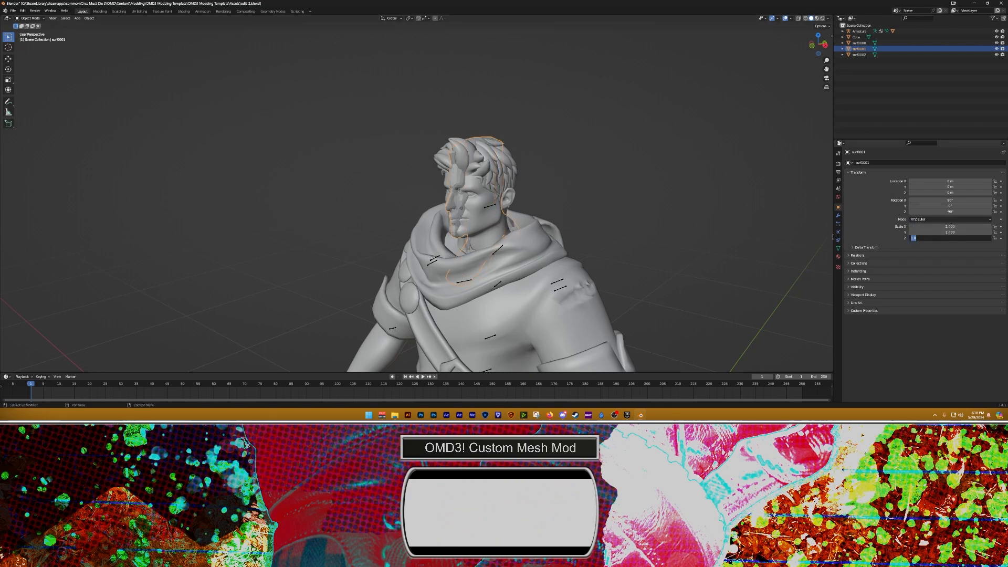
key(shift+Tab)
text(2.4)
key(Tab)
text(2.4)
key(Return)
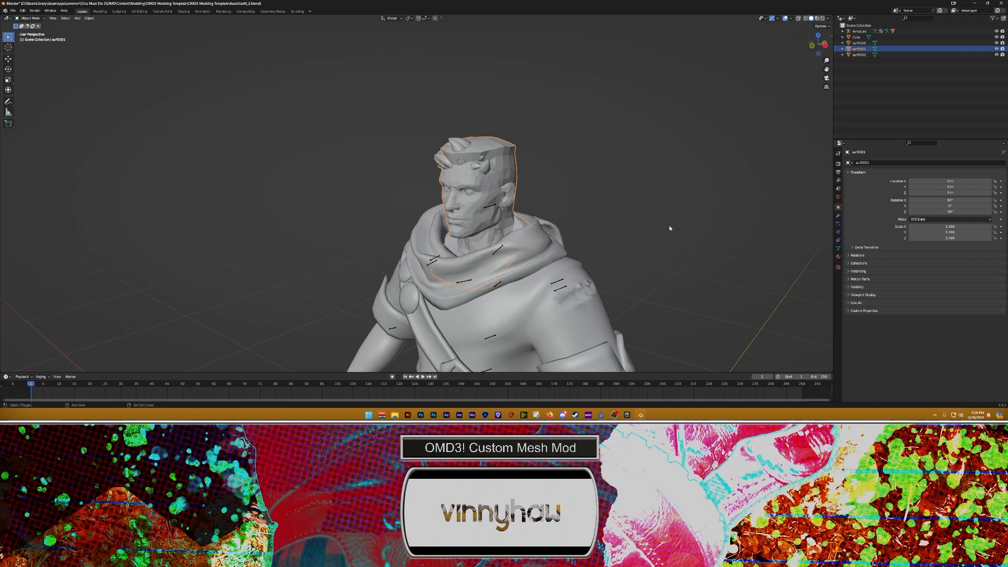
middle_drag(668, 227, 626, 193)
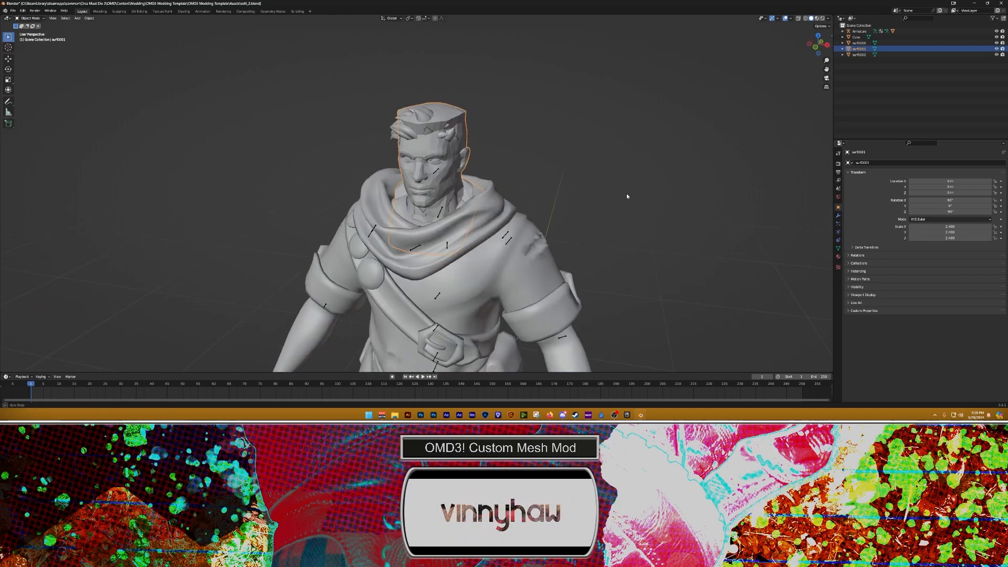
Step: Select Duke's body mesh and set its X, Y and Z scale to 2.4
scroll(643, 225, down, 3)
shift+middle_drag(653, 247, 665, 105)
shift+middle_drag(649, 274, 613, 178)
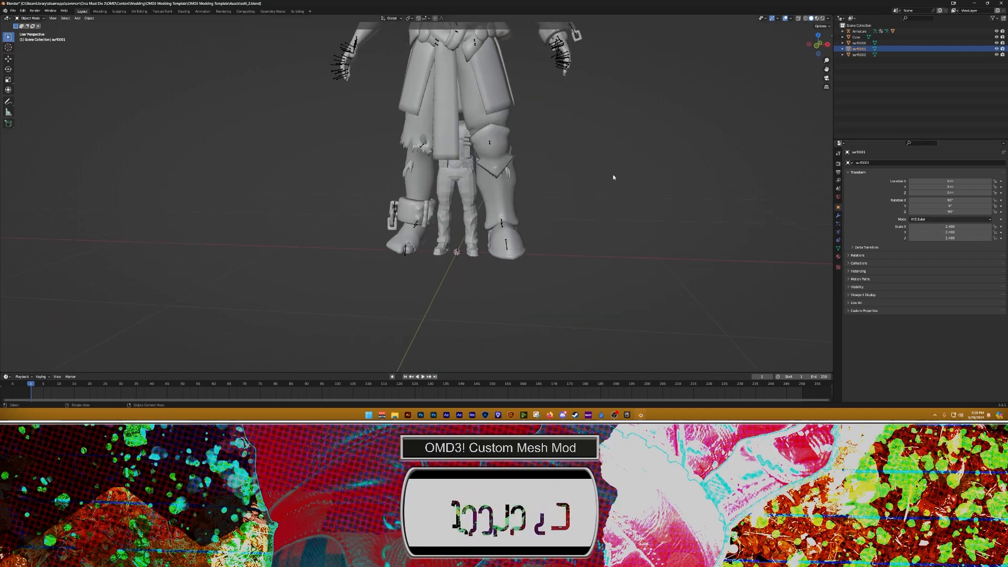
click(465, 184)
double_click(945, 226)
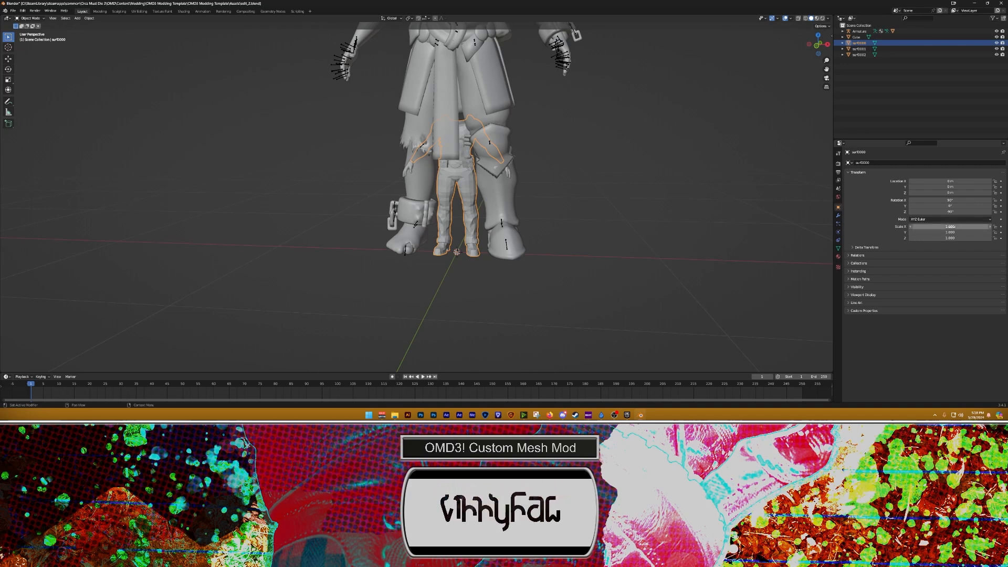
text(2.4)
key(Tab)
text(2)
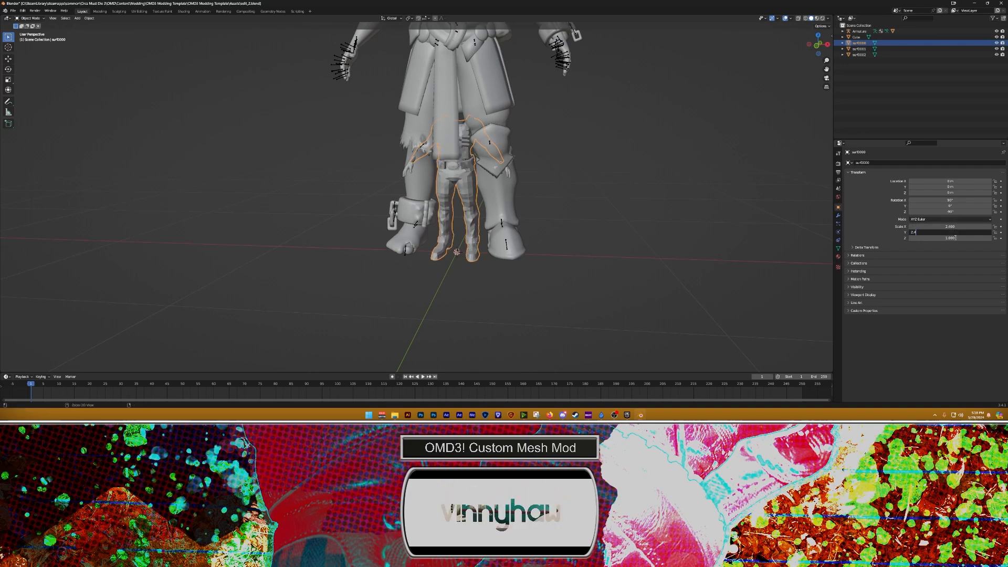
key(Return)
double_click(955, 238)
text(2.4)
key(Return)
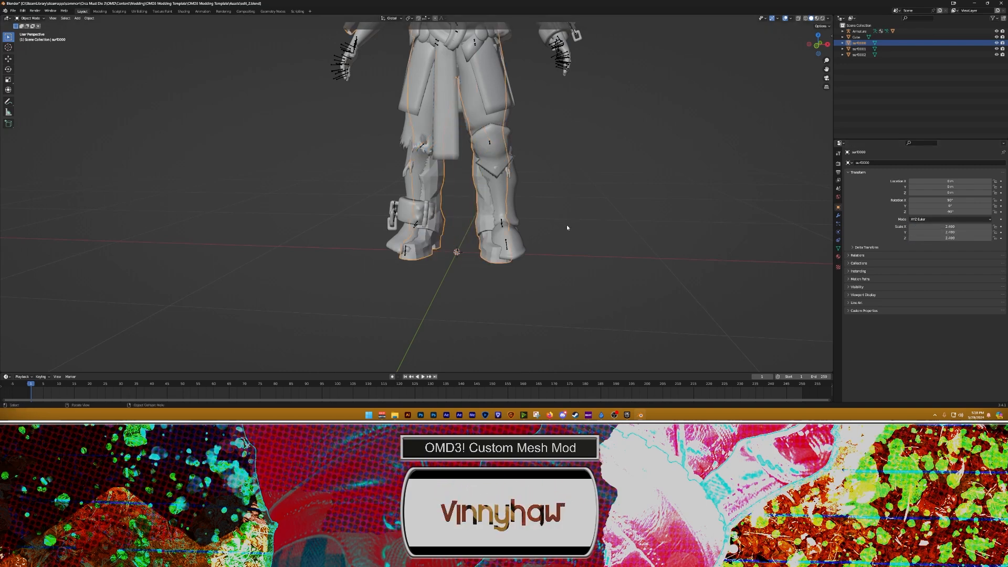
Step: Select Duke's hands mesh and set its X, Y and Z scale to 2.4
click(508, 171)
double_click(950, 227)
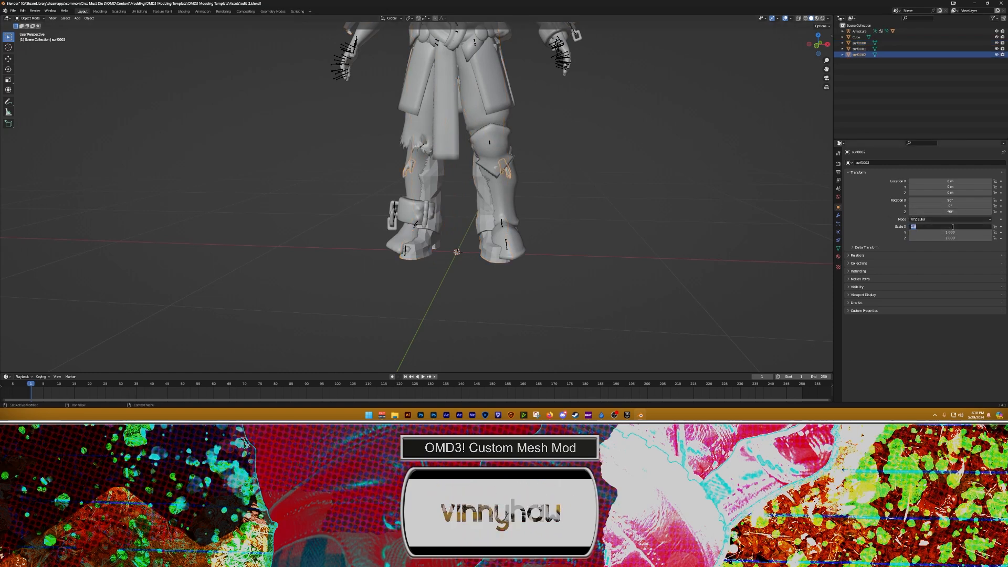
text(2.4)
key(Return)
double_click(951, 232)
text(2.4)
key(Return)
double_click(949, 238)
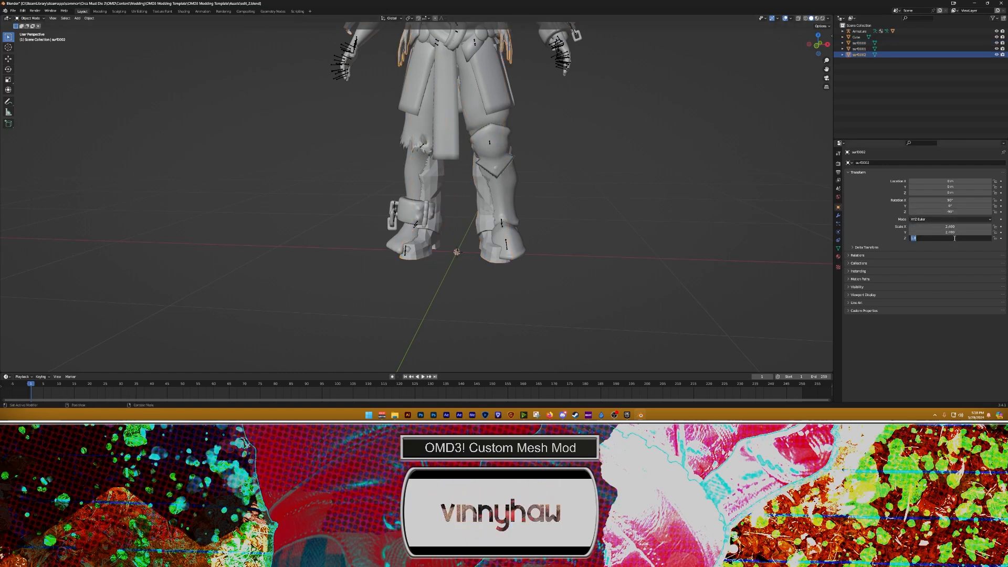
text(2.4)
key(Return)
scroll(614, 220, down, 4)
middle_drag(614, 220, 646, 174)
Step: Deselect everything and save the scene as a new version named edit_3 in the Assets folder
click(709, 231)
click(13, 10)
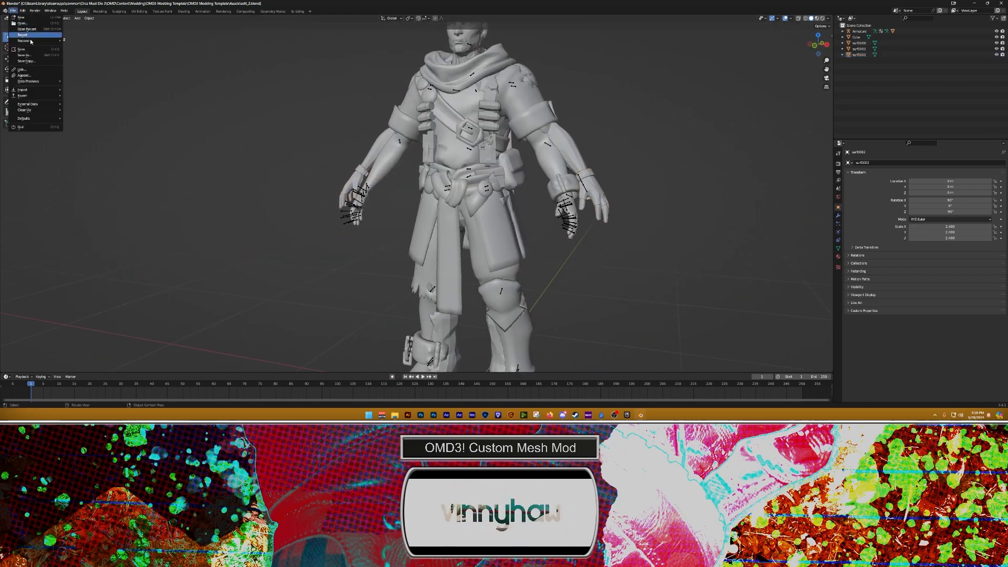
click(31, 54)
text(c)
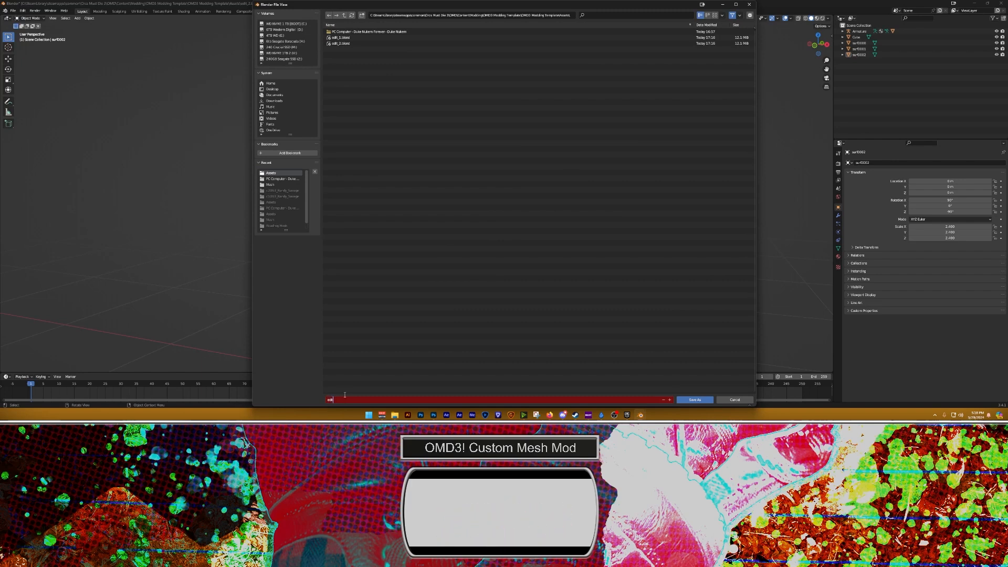
click(693, 400)
scroll(609, 220, up, 5)
shift+scroll(609, 221, up, 5)
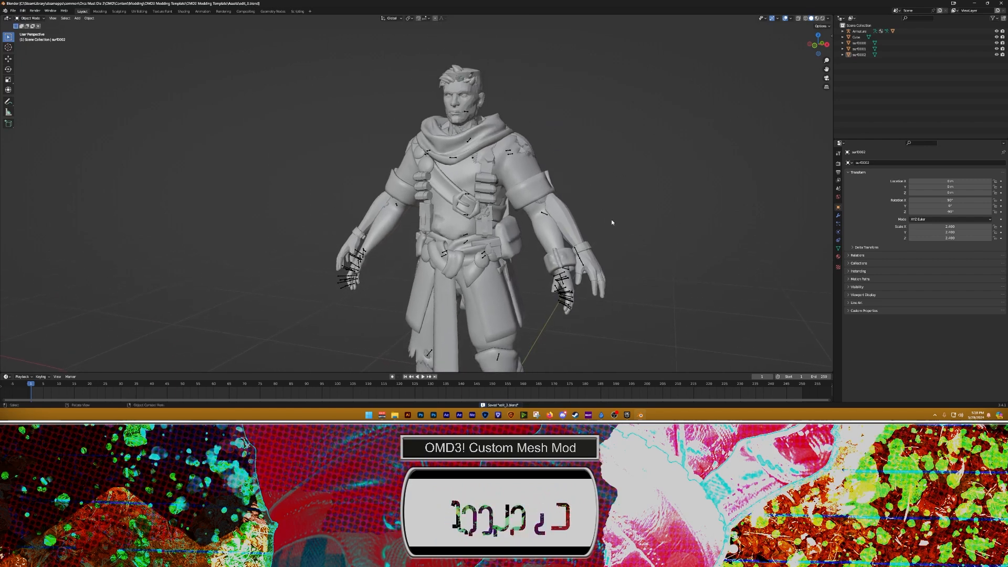
Step: Expand the armature's hierarchy and hide both Max's mesh and the armature, leaving only the Duke parts
mouse_move(610, 215)
middle_down()
mouse_move(612, 184)
mouse_move(591, 212)
middle_up()
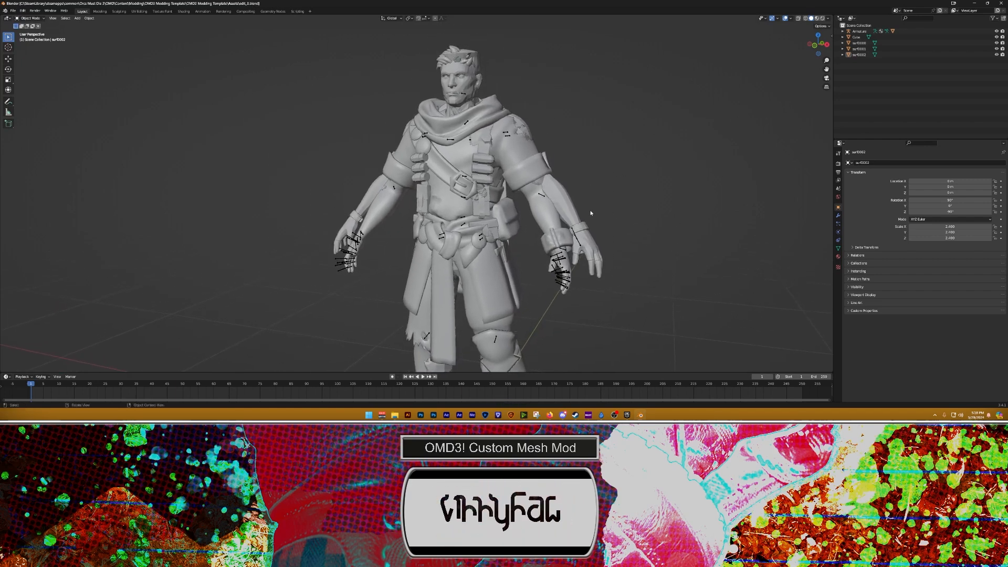
click(842, 31)
click(996, 54)
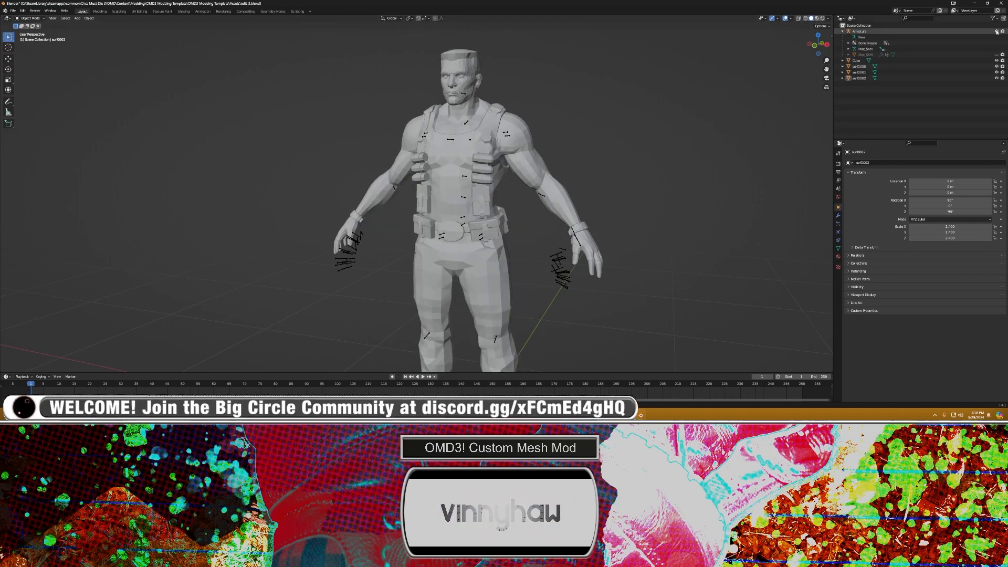
click(996, 31)
shift+scroll(600, 139, down, 6)
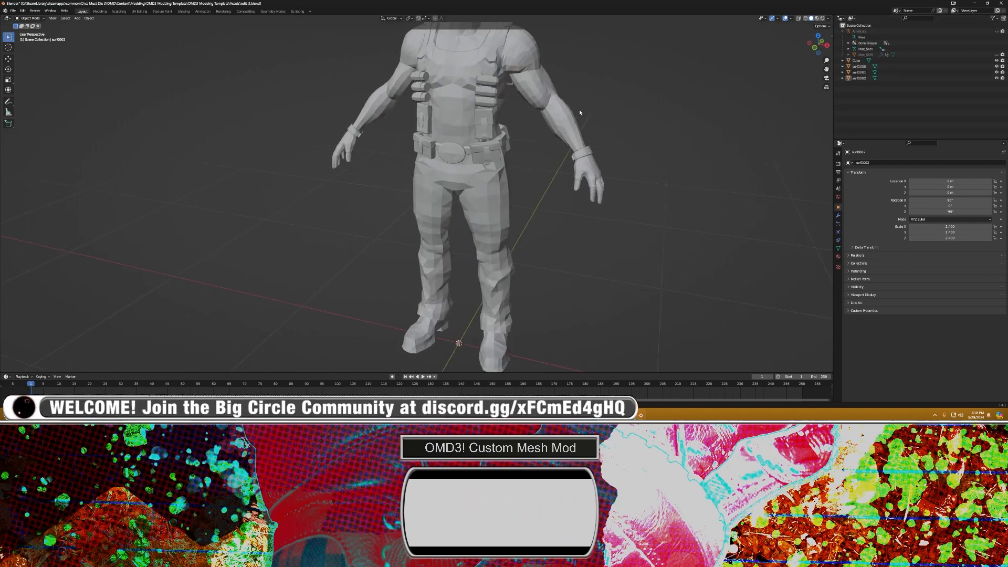
Step: Select Duke's head, body and hands meshes in turn to examine how the model is divided
shift+scroll(579, 111, up, 5)
click(496, 110)
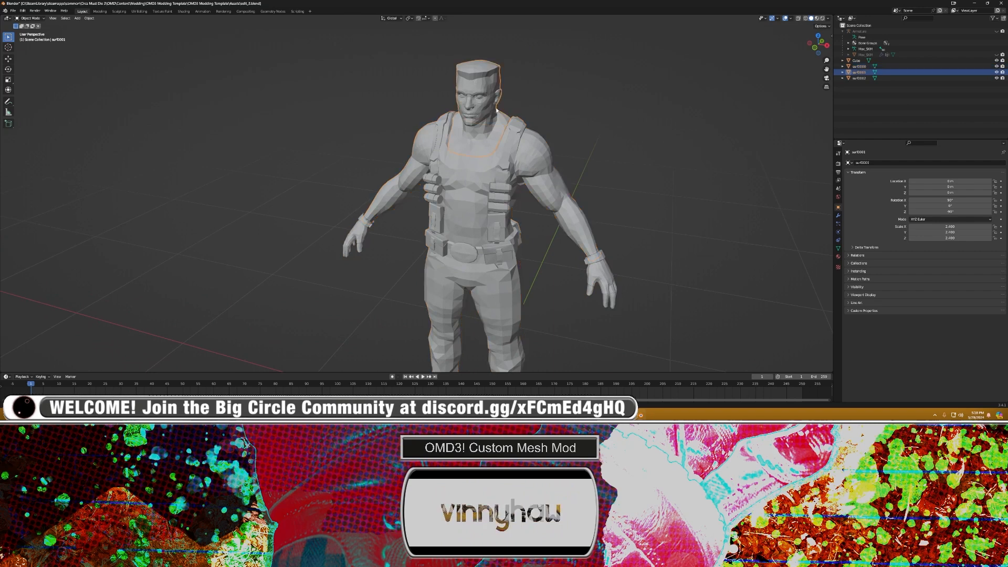
click(503, 170)
click(609, 262)
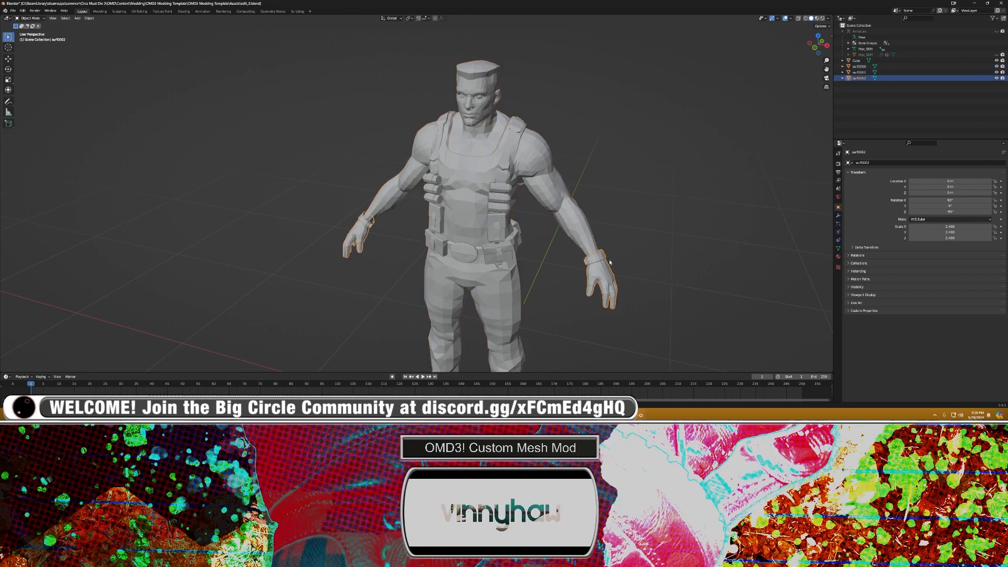
click(657, 220)
shift+scroll(657, 220, down, 2)
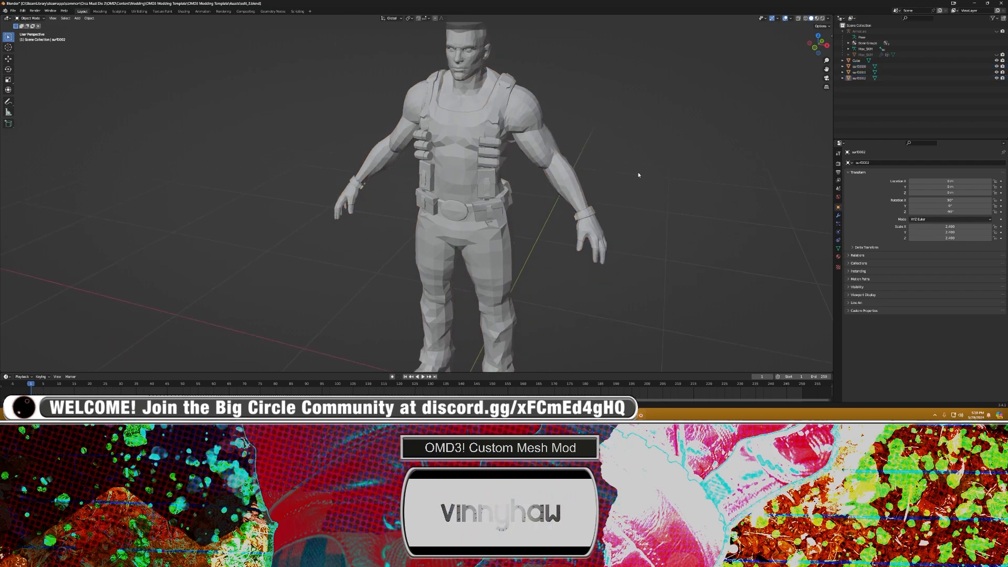
Step: Inspect the material of Duke's hands mesh, and examine the UV map names on the hands and body meshes
click(838, 256)
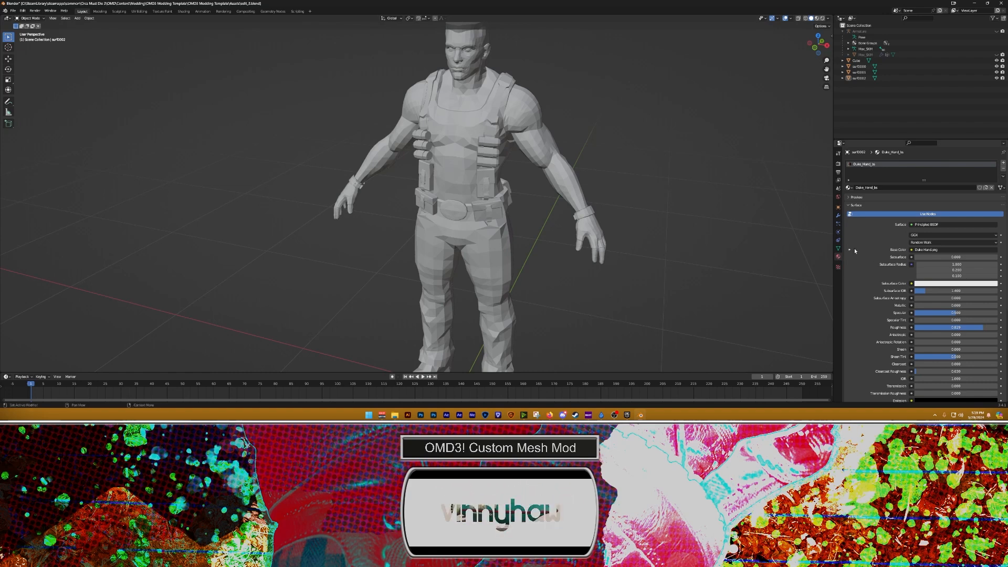
click(850, 205)
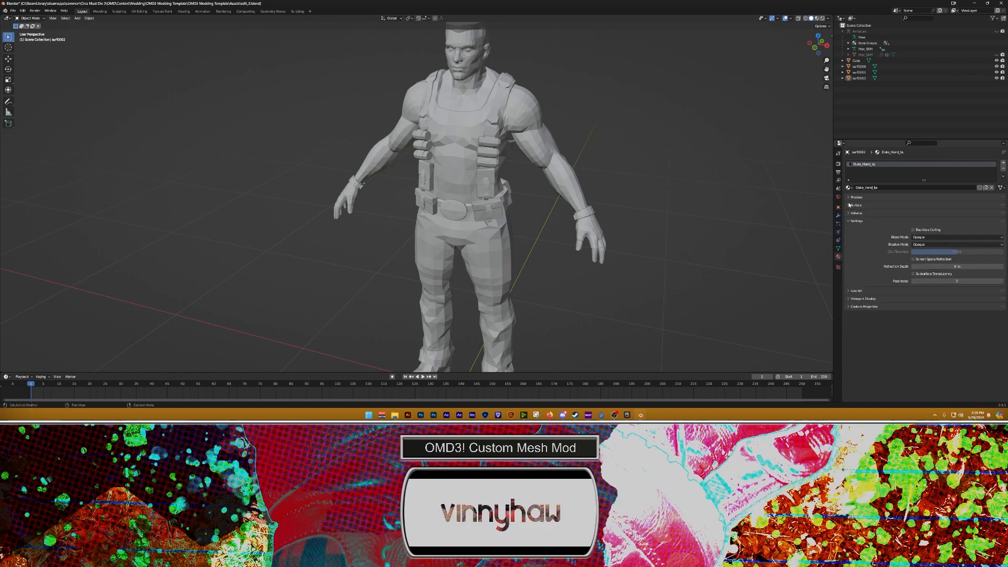
click(838, 249)
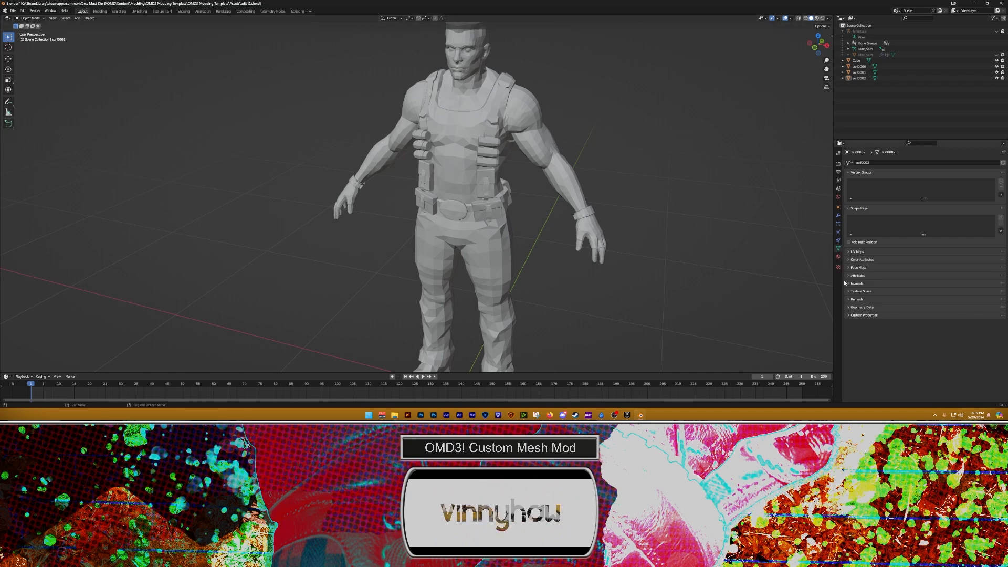
click(848, 253)
shift+middle_drag(694, 289, 696, 251)
click(499, 202)
click(584, 206)
click(591, 197)
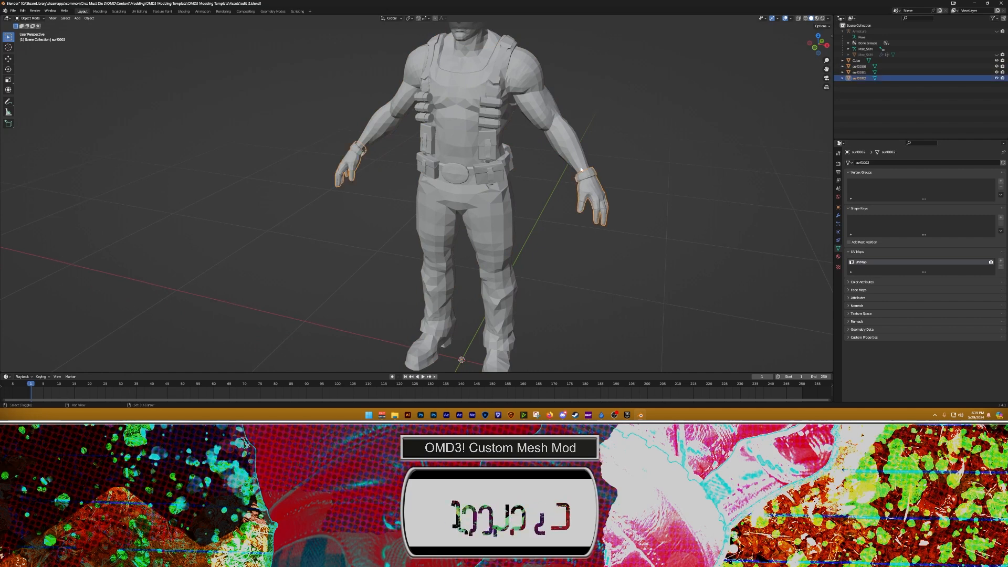
shift+middle_drag(530, 142, 582, 194)
click(491, 157)
click(491, 253)
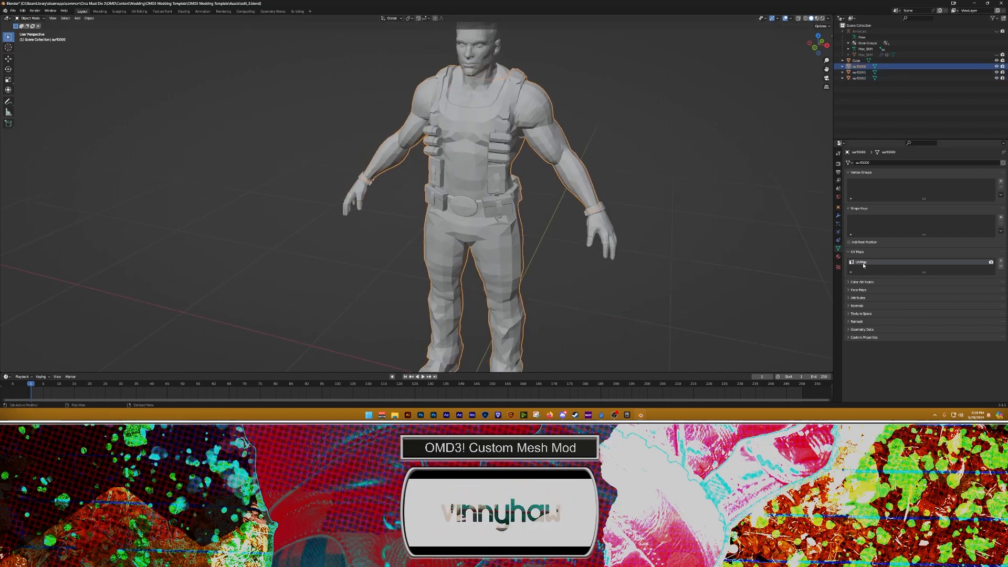
click(761, 235)
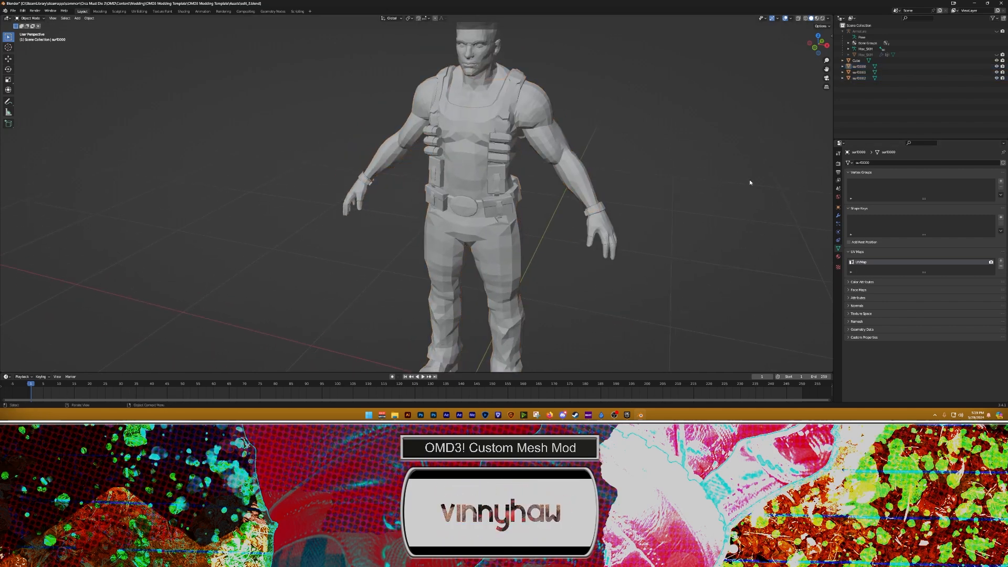
Step: Unhide Max's mesh, select it and copy the name of its UV map
click(996, 56)
shift+middle_drag(617, 123, 617, 140)
click(540, 158)
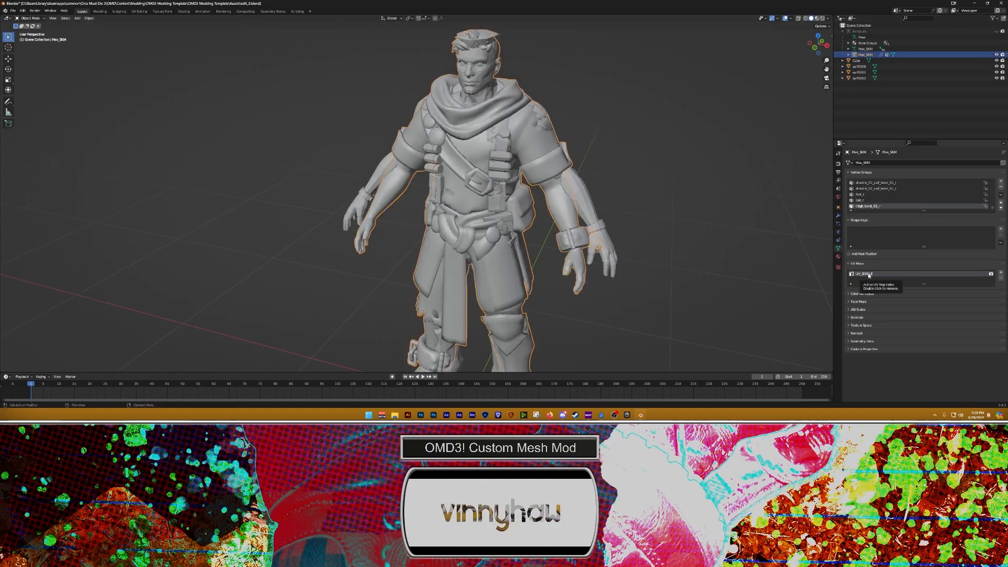
double_click(869, 274)
key(ctrl+c)
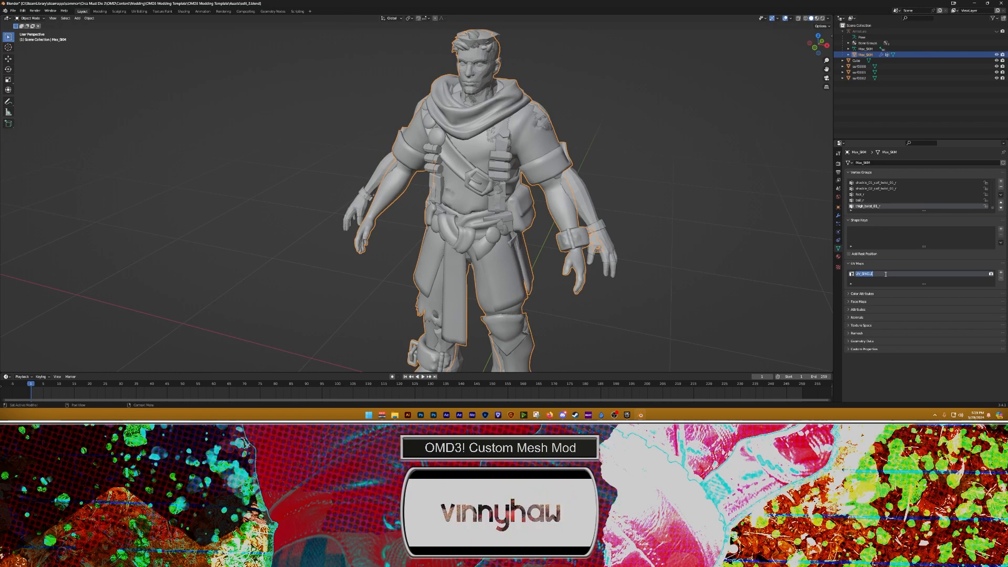
Step: Hide Max's mesh and rename the UV map of Duke's body mesh with the name copied from Max's mesh
click(786, 264)
click(996, 54)
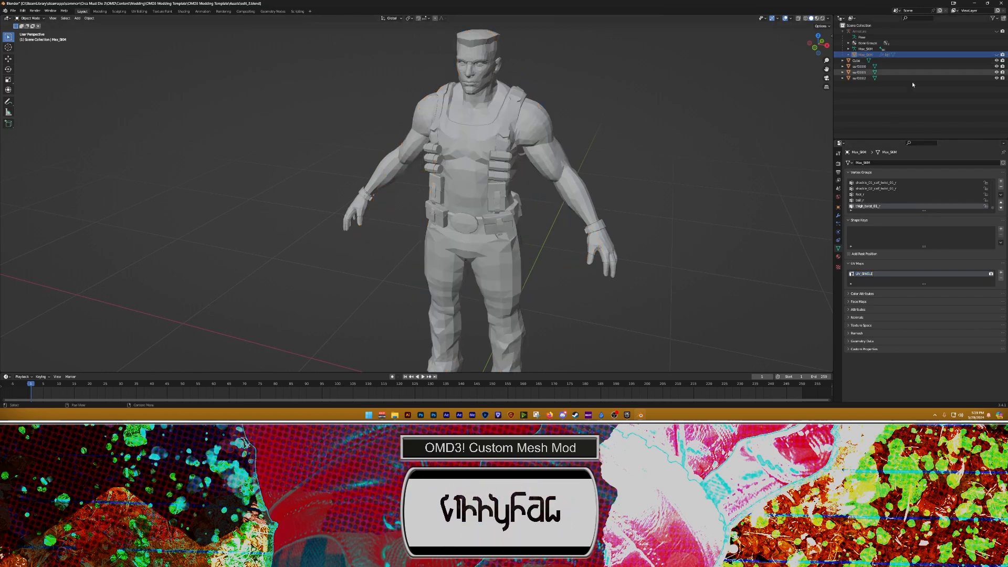
mouse_move(633, 185)
shift+middle_down()
mouse_move(637, 158)
mouse_move(628, 178)
shift+middle_up()
click(860, 68)
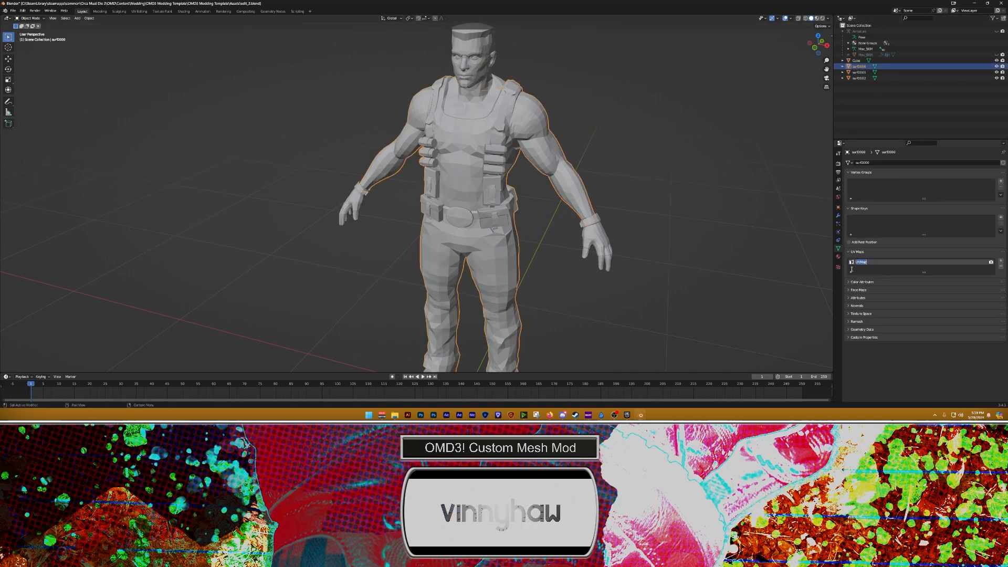
key(ctrl+v)
key(Return)
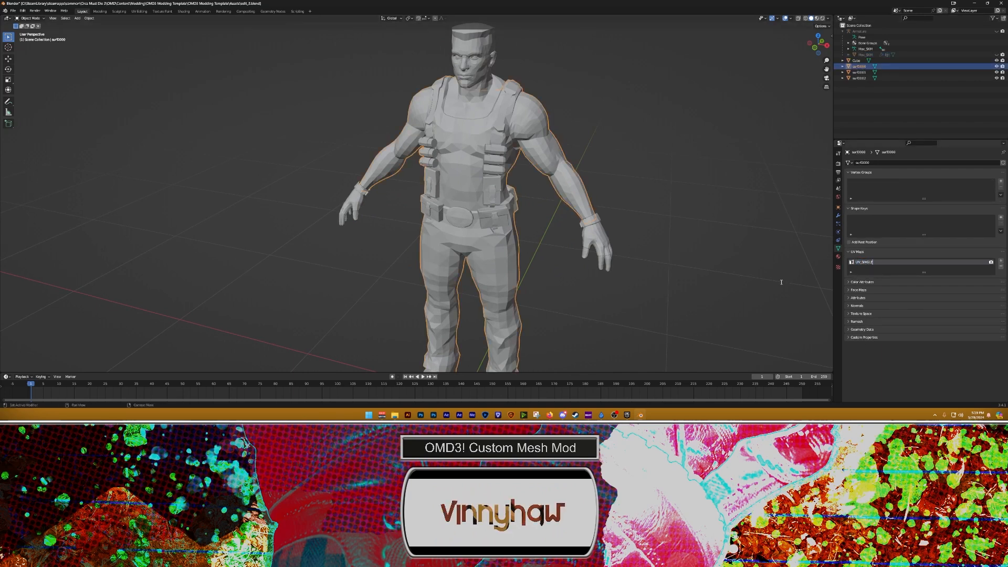
Step: Check the UV map name on Duke's head mesh and give the hands mesh's UV map the copied name
click(862, 73)
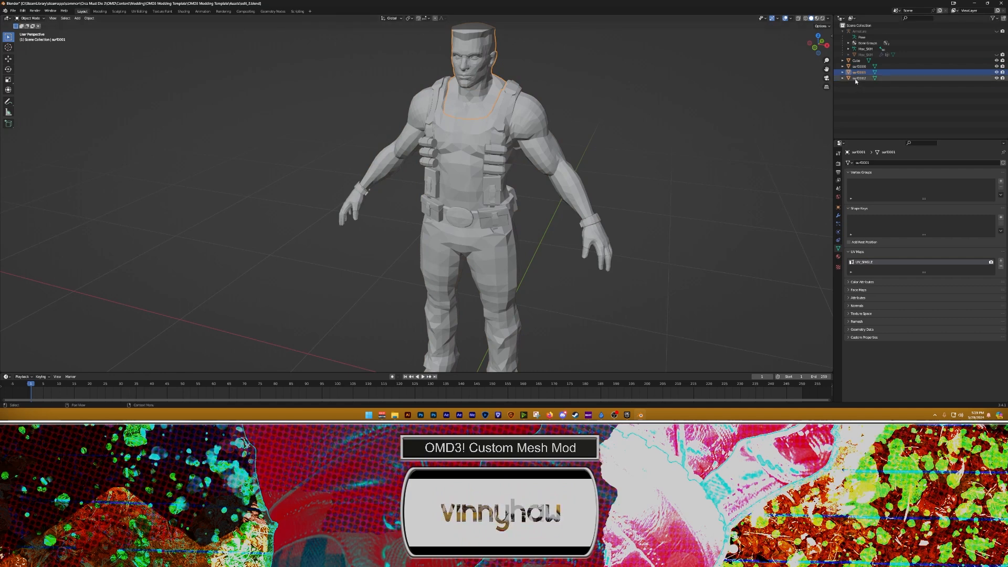
click(855, 79)
double_click(860, 262)
key(ctrl+v)
key(Return)
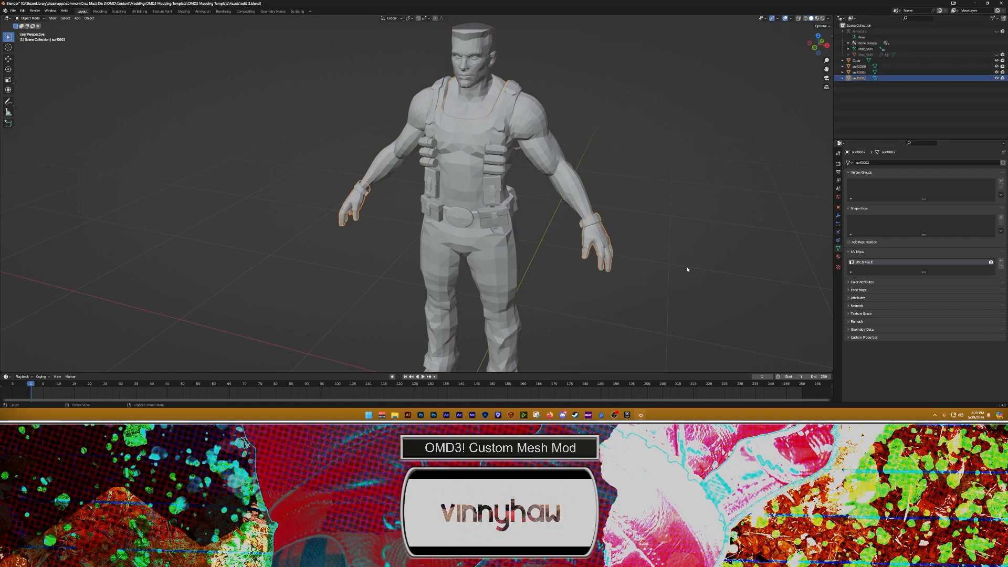
Step: Join Duke's hands, body and head meshes into one object, with the head as the active object
middle_drag(686, 266, 748, 220)
click(764, 210)
middle_drag(763, 183, 665, 207)
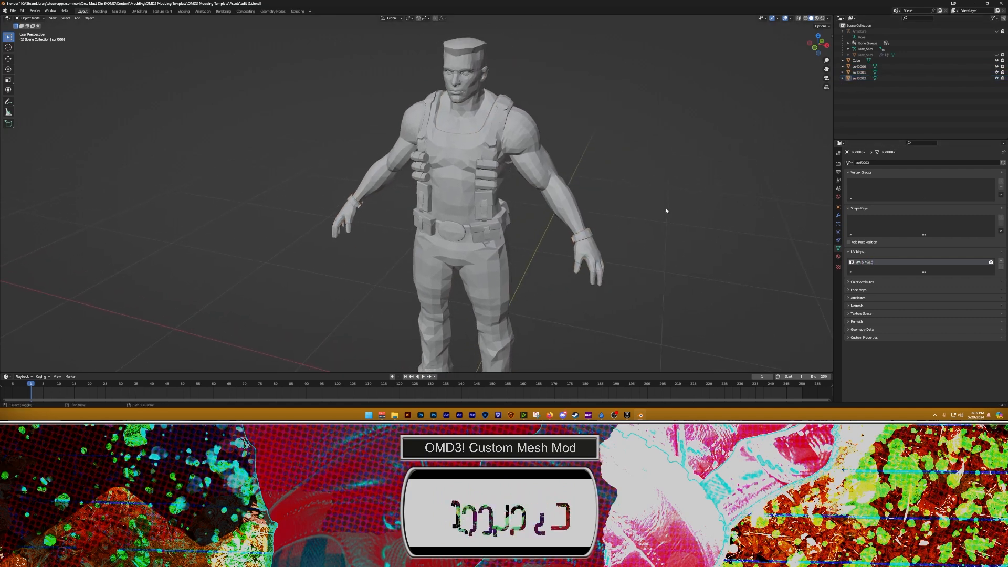
click(585, 248)
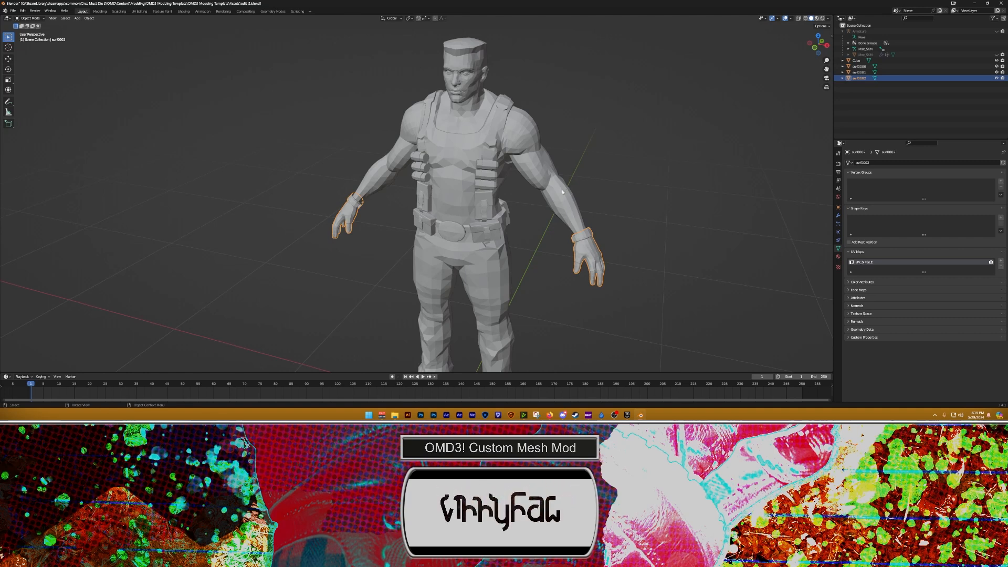
shift+click(562, 192)
shift+click(459, 75)
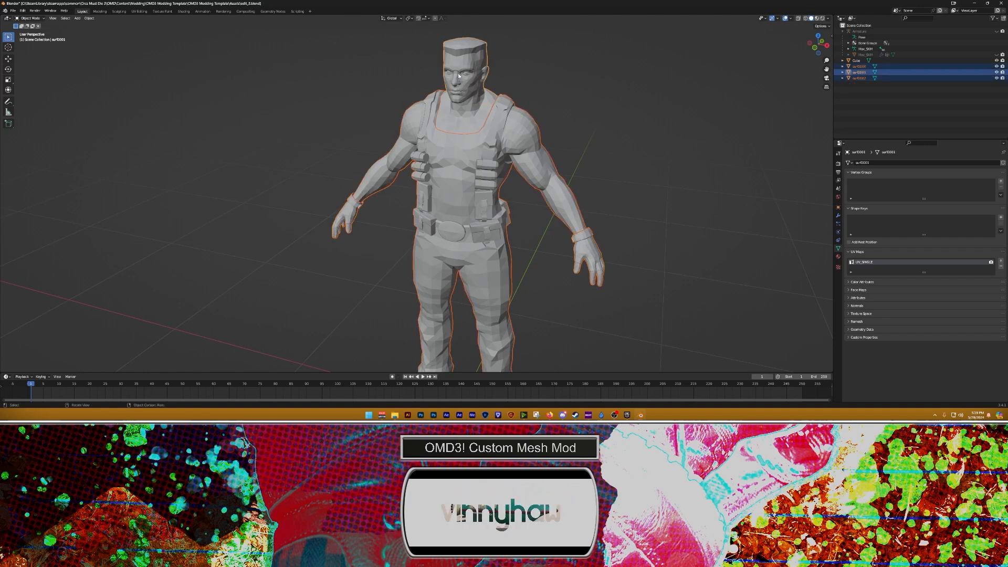
key(ctrl+j)
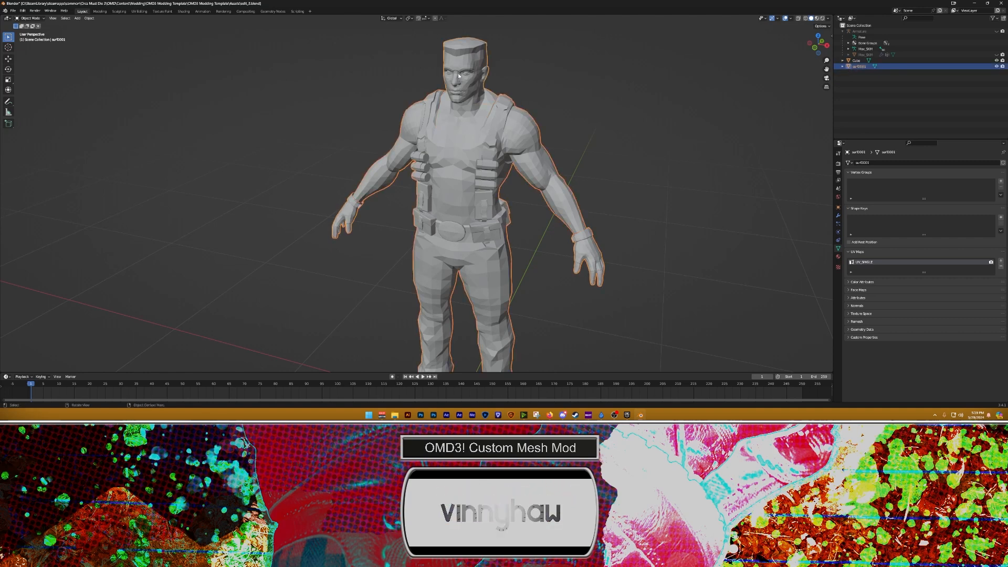
Step: Undo the join to check the separate Duke meshes, and join the three parts again
key(ctrl+z)
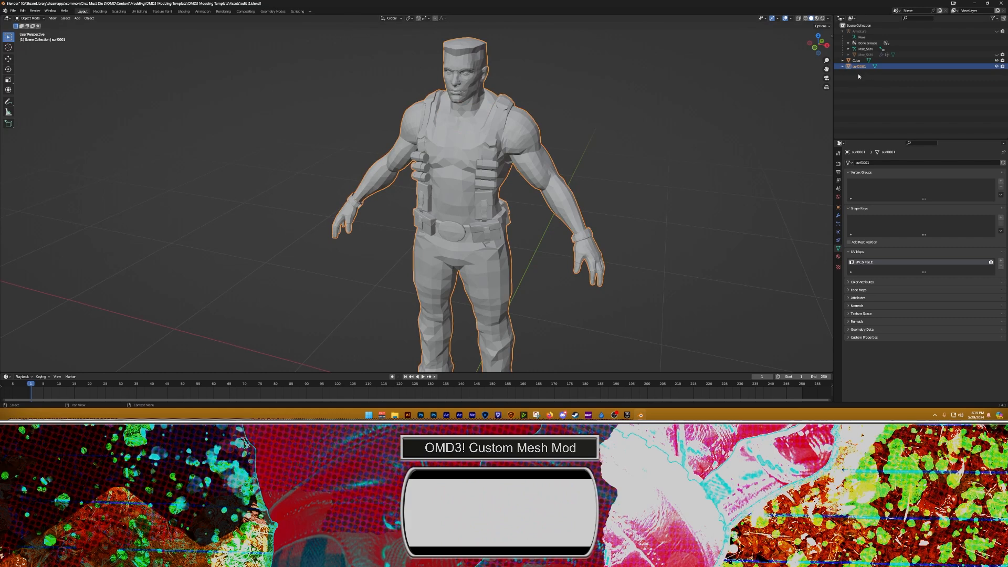
click(859, 72)
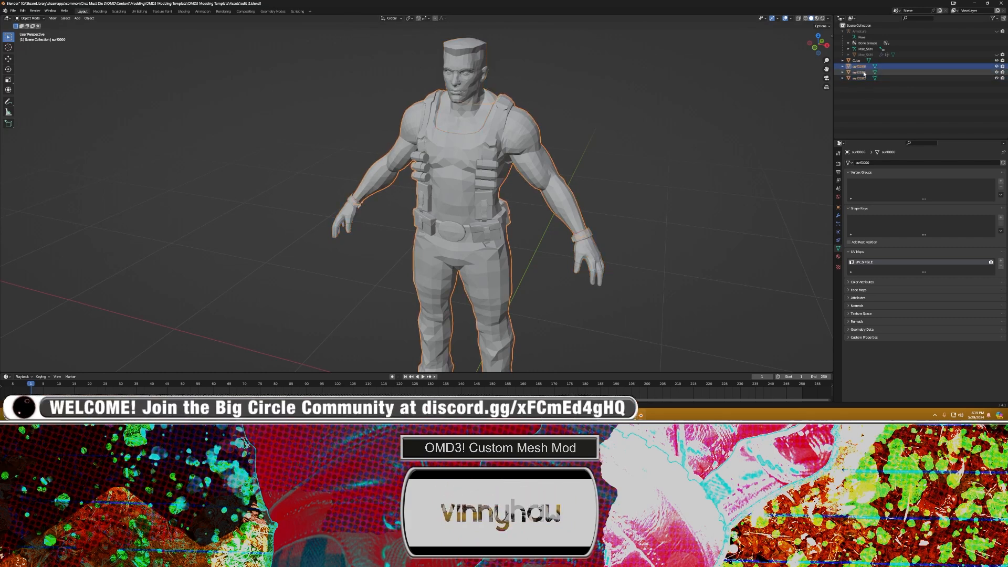
key(ctrl+z)
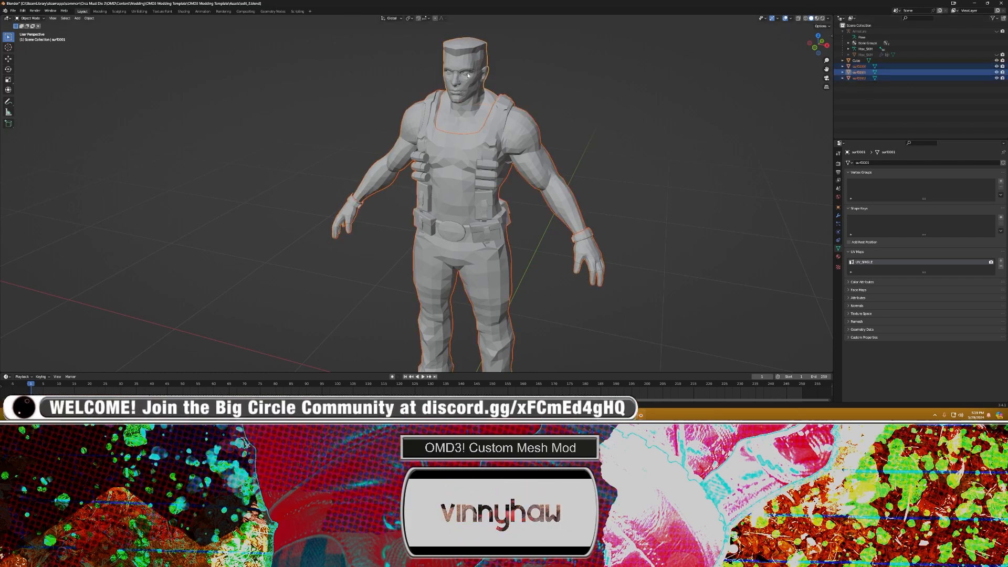
key(ctrl+j)
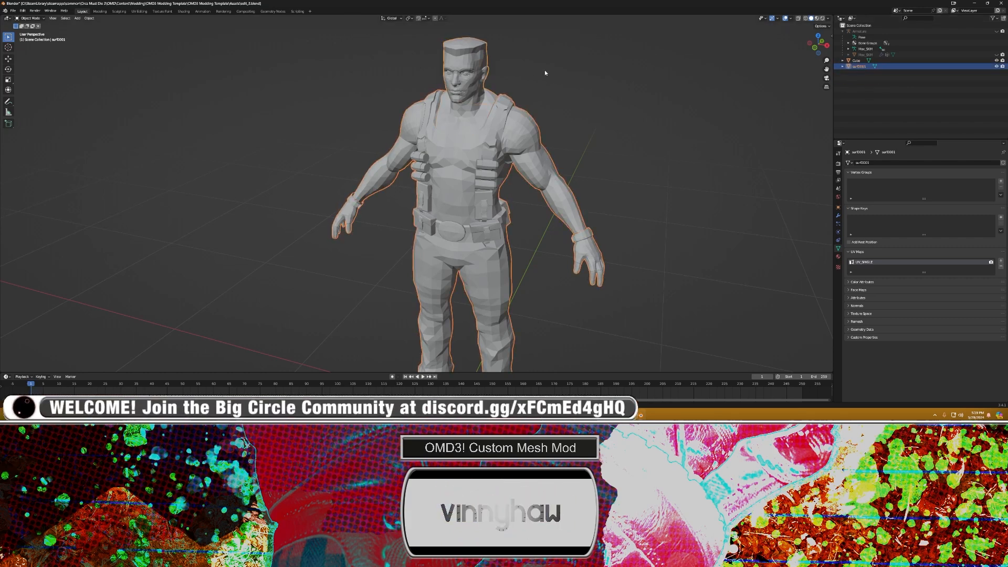
Step: Select the joined Duke mesh, enter Edit Mode and switch to the UV Editing workspace
click(646, 163)
middle_drag(648, 167, 633, 180)
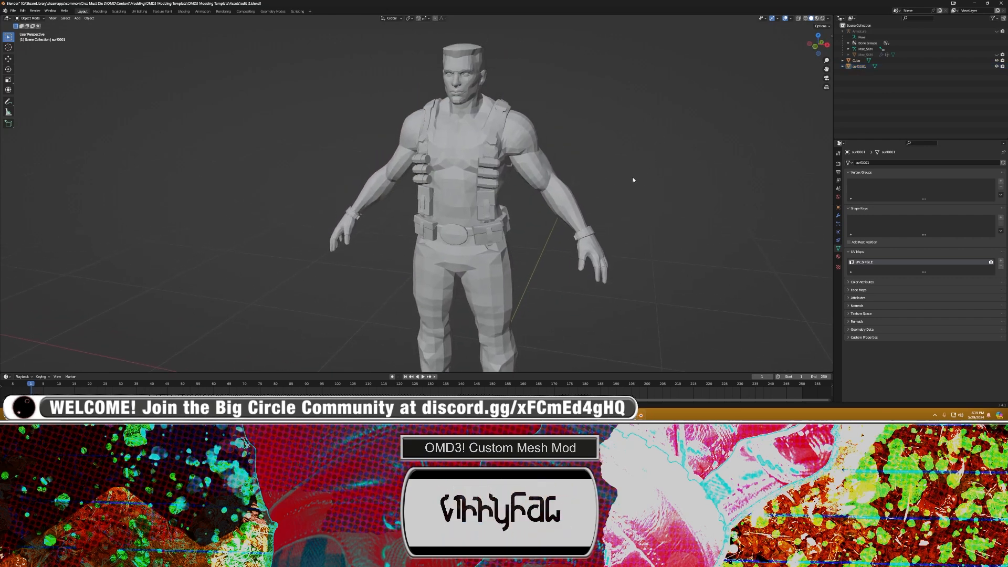
click(492, 157)
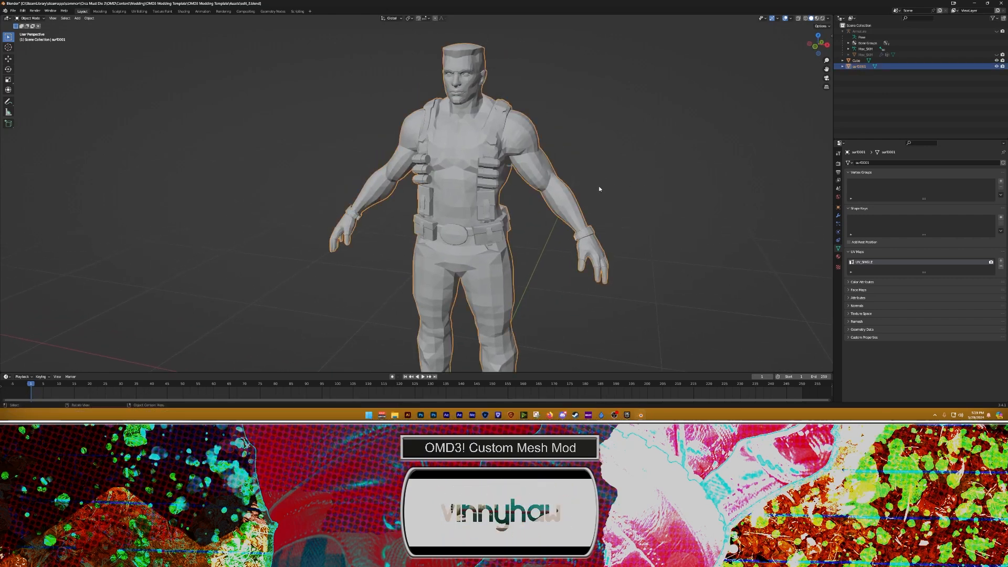
key(Tab)
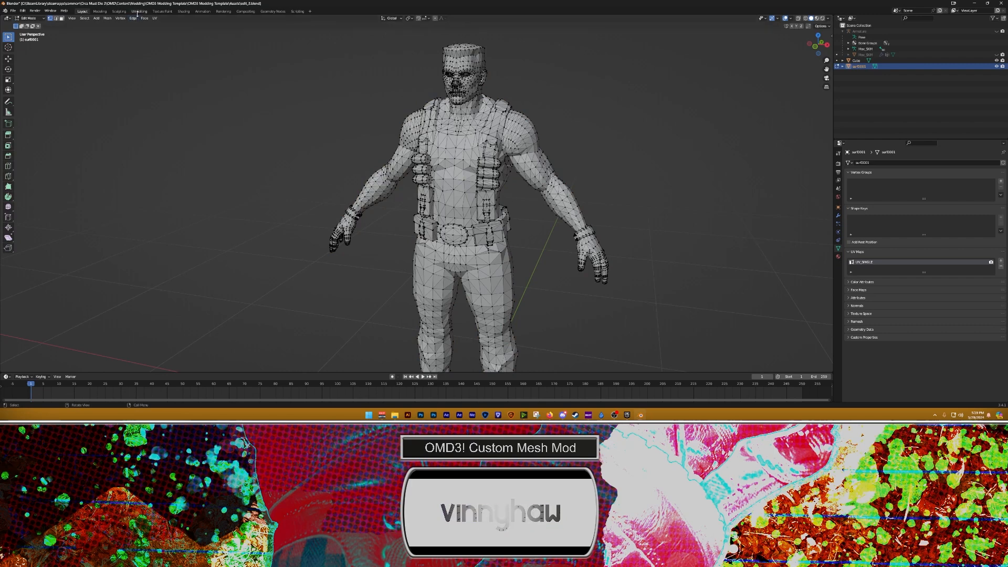
click(140, 12)
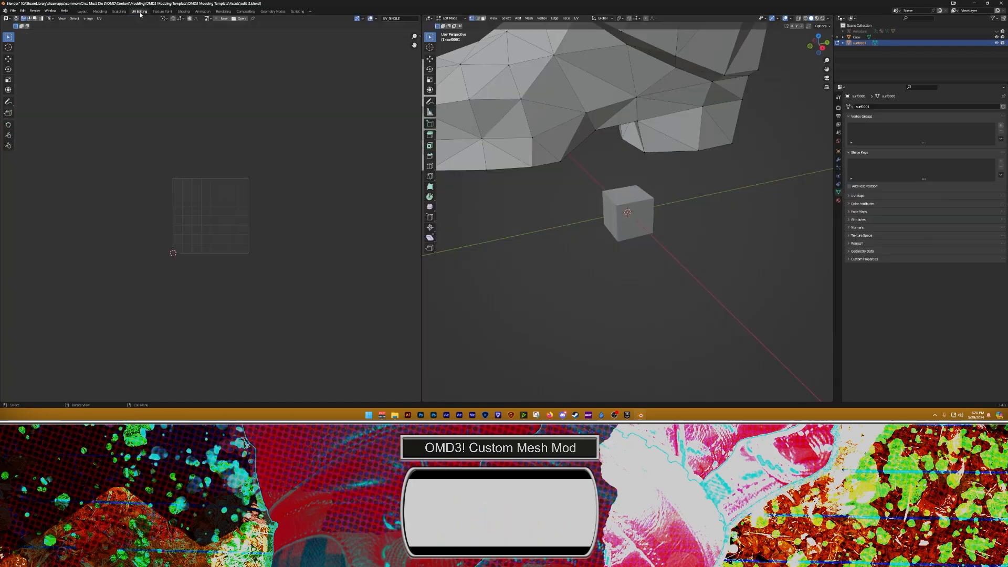
shift+middle_drag(619, 165, 660, 285)
click(856, 37)
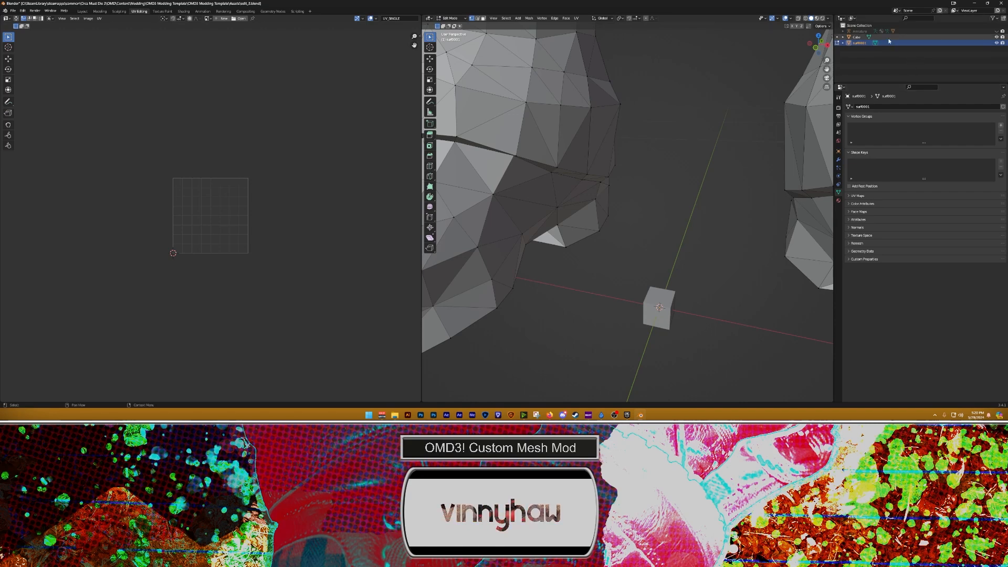
right_click(718, 233)
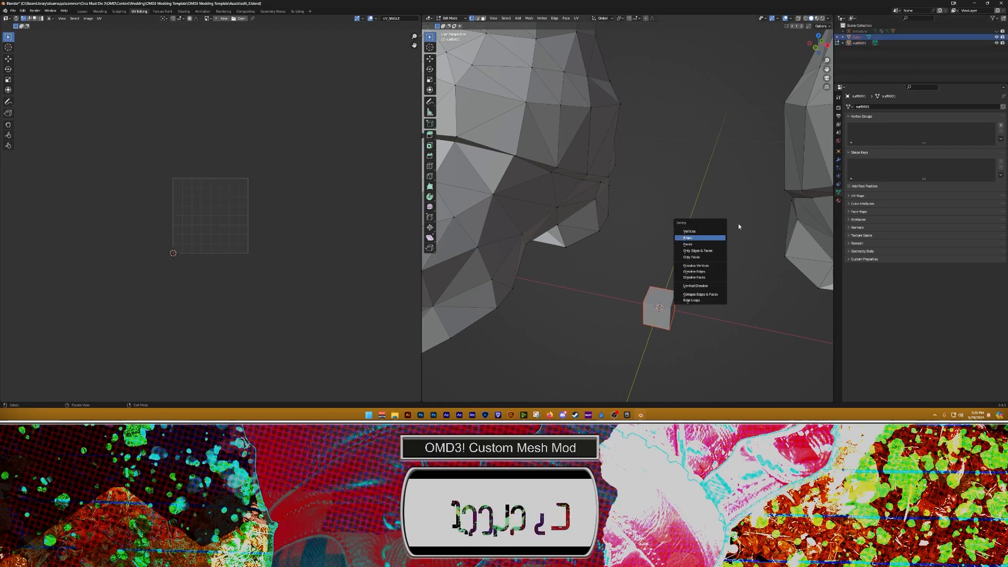
right_click(727, 124)
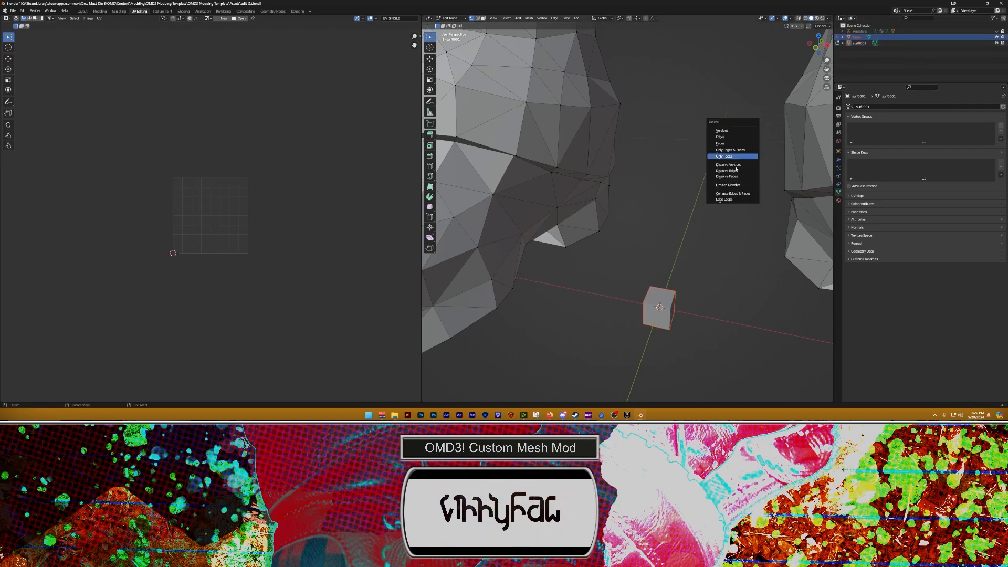
Step: Return to the Modeling workspace and delete the default cube at the origin in Object Mode
click(99, 11)
middle_drag(415, 183, 436, 202)
click(423, 198)
key(x)
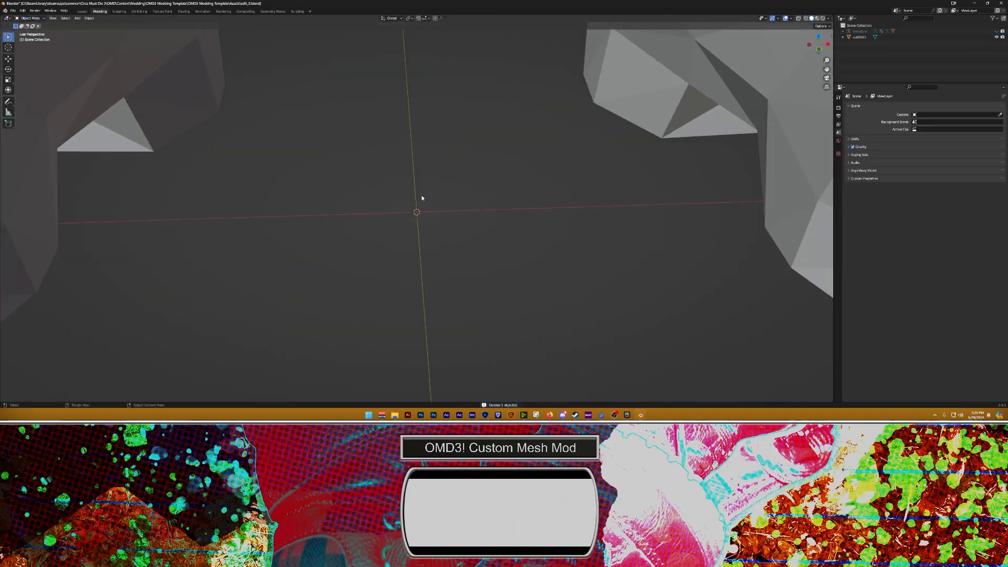
Step: Put Duke's joined mesh into Edit Mode and open it in the UV Editing workspace
scroll(443, 175, down, 7)
shift+middle_drag(450, 145, 481, 285)
middle_drag(517, 257, 482, 227)
scroll(481, 226, down, 4)
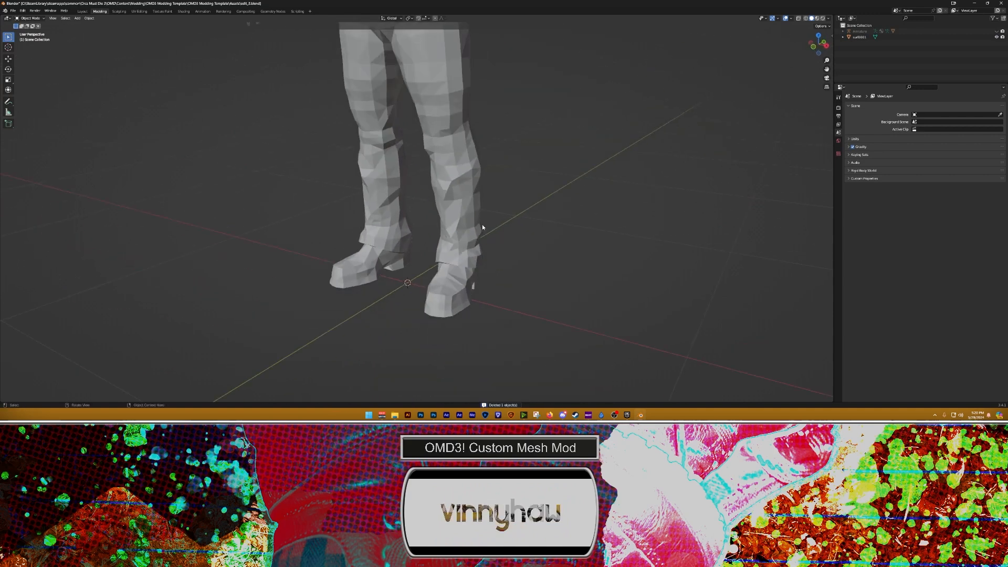
shift+middle_drag(467, 104, 505, 284)
click(506, 284)
key(Tab)
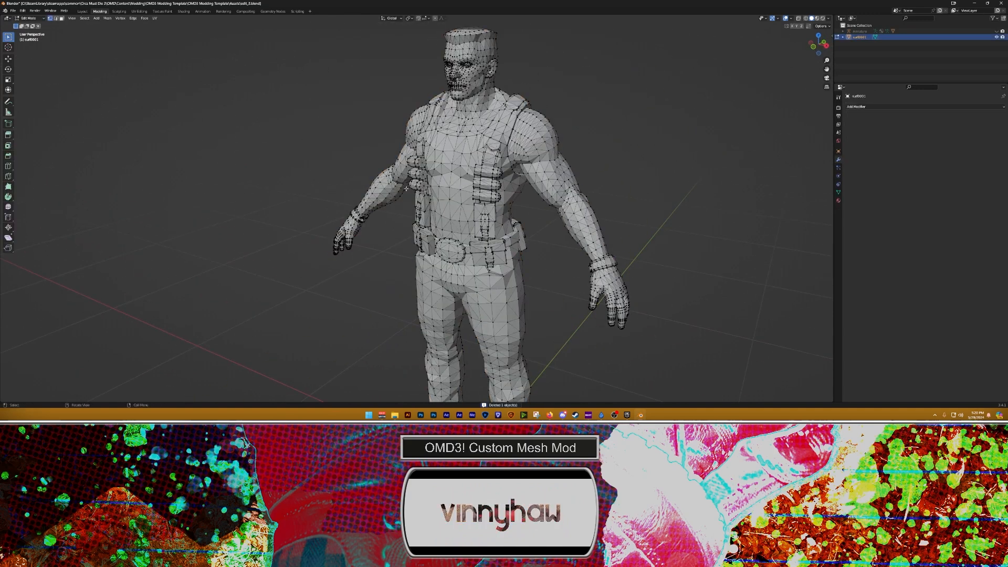
click(137, 14)
Step: Select the vertices of Duke's torso and of one hand in turn to examine their UVs over the texture
scroll(609, 63, down, 10)
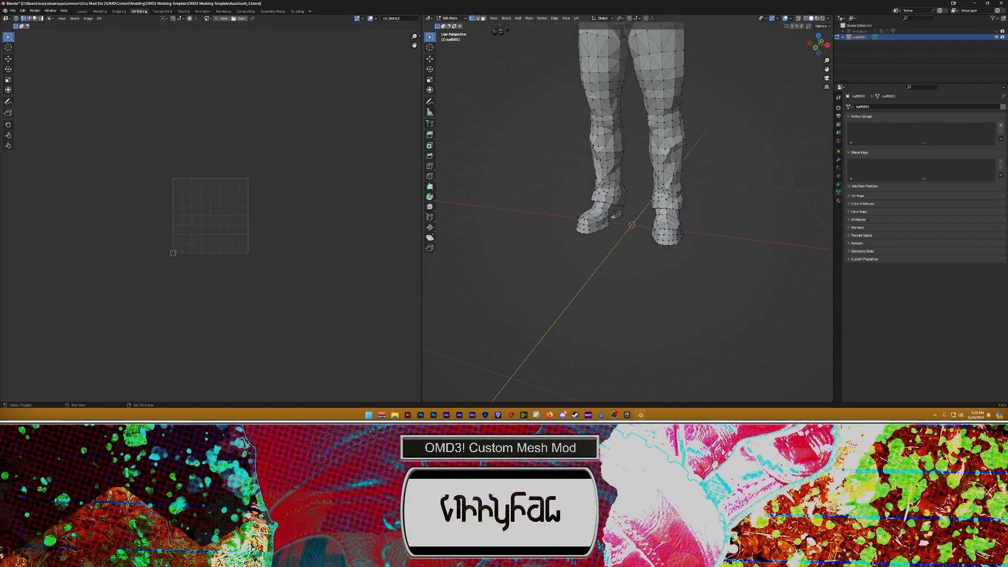
shift+middle_drag(609, 61, 591, 152)
shift+middle_drag(591, 152, 559, 262)
drag(543, 99, 657, 229)
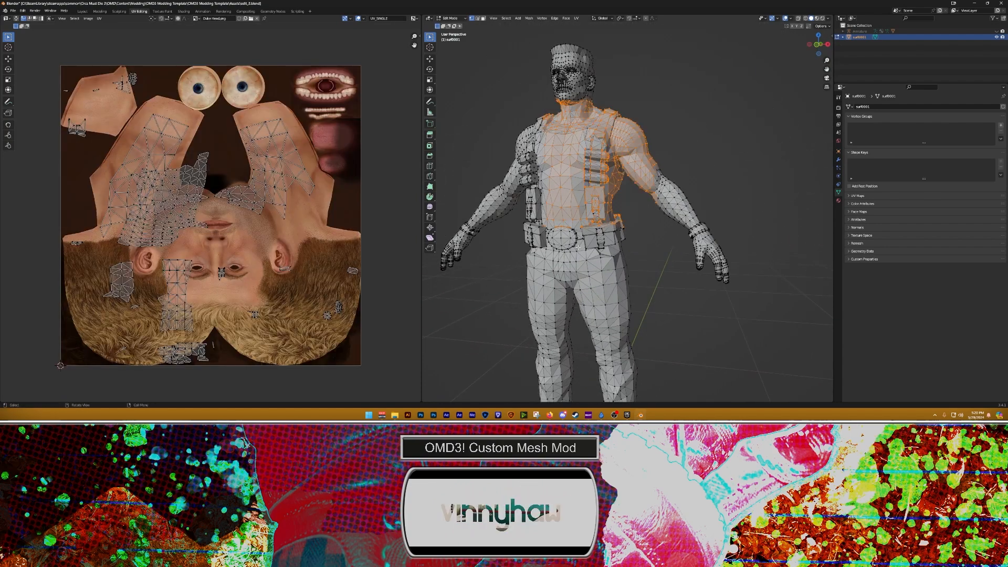
shift+middle_drag(660, 284, 656, 184)
drag(743, 153, 686, 188)
Step: Select one of Duke's boots and examine where its UV island lies on the body texture
shift+middle_drag(649, 269, 682, 128)
drag(545, 183, 595, 254)
scroll(525, 191, down, 5)
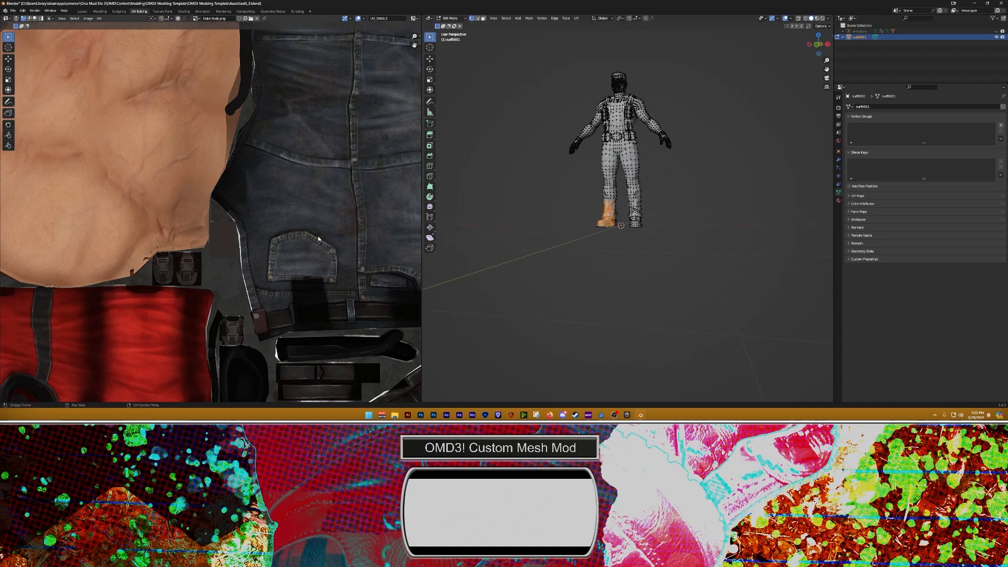
scroll(263, 238, up, 5)
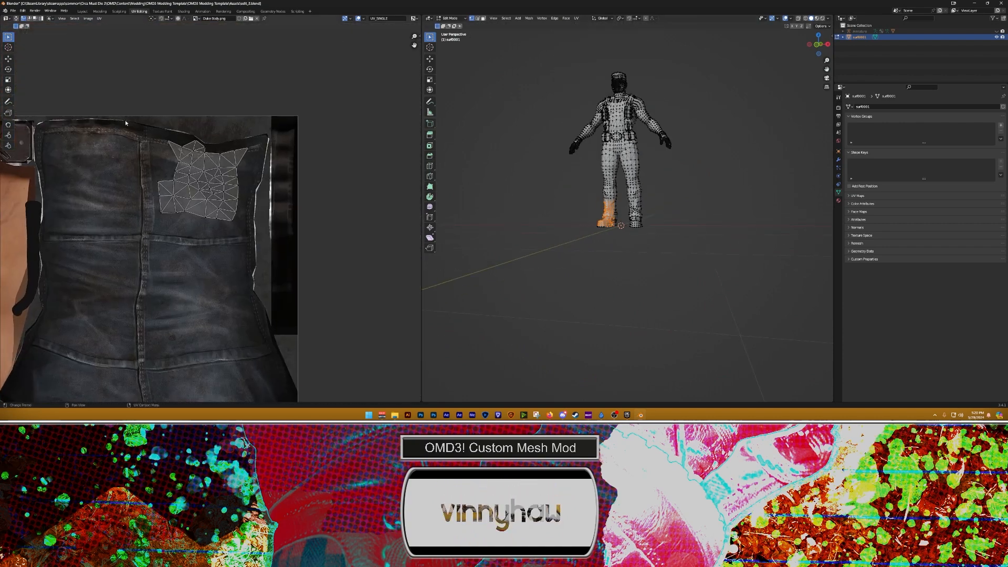
key(a)
scroll(209, 169, up, 2)
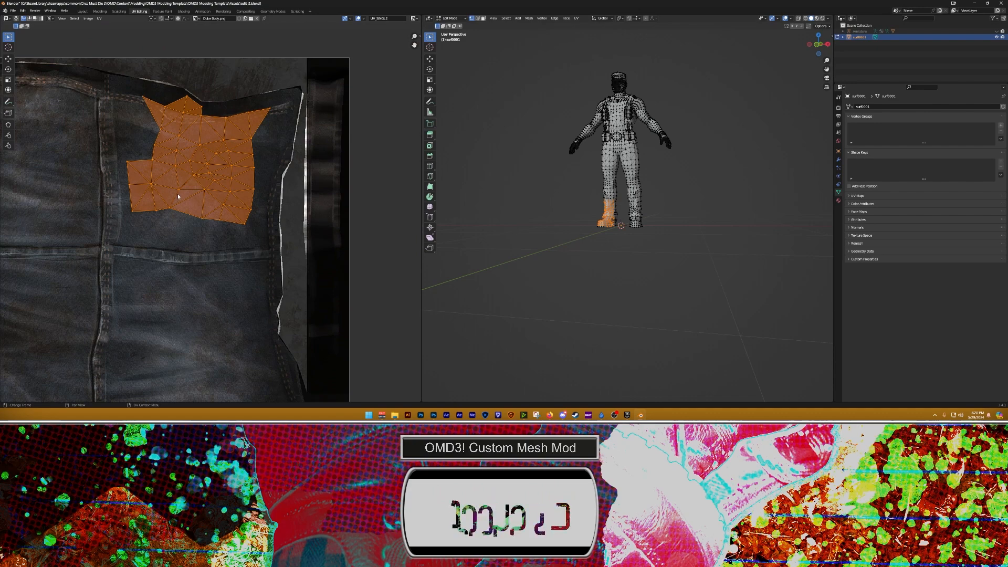
Step: Select Duke's upper body including the head, examine its UVs over the head and body textures, and deselect everything
scroll(205, 210, down, 5)
middle_drag(208, 216, 295, 129)
click(688, 79)
shift+middle_drag(691, 67, 678, 140)
drag(678, 140, 538, 219)
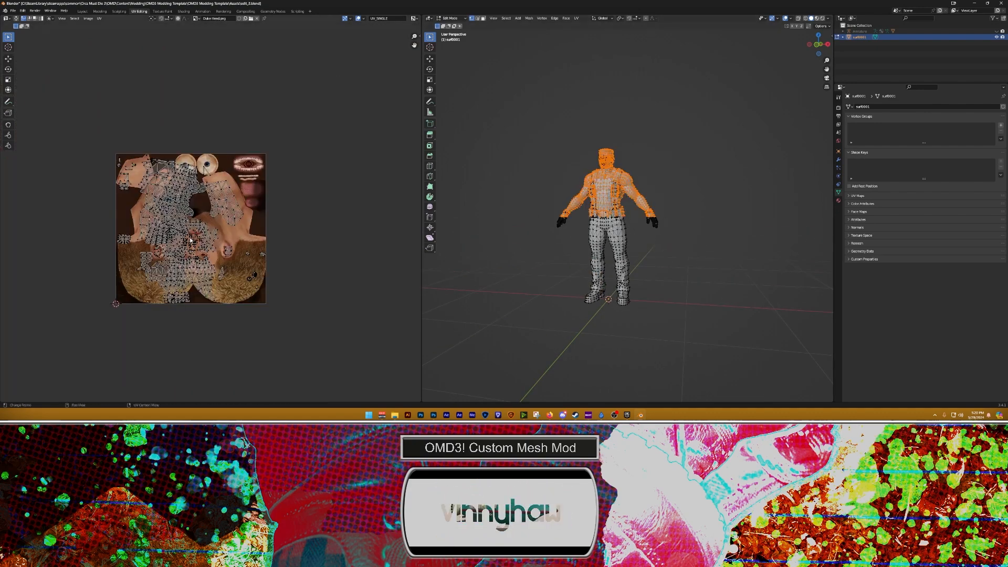
scroll(191, 241, up, 3)
drag(89, 63, 307, 313)
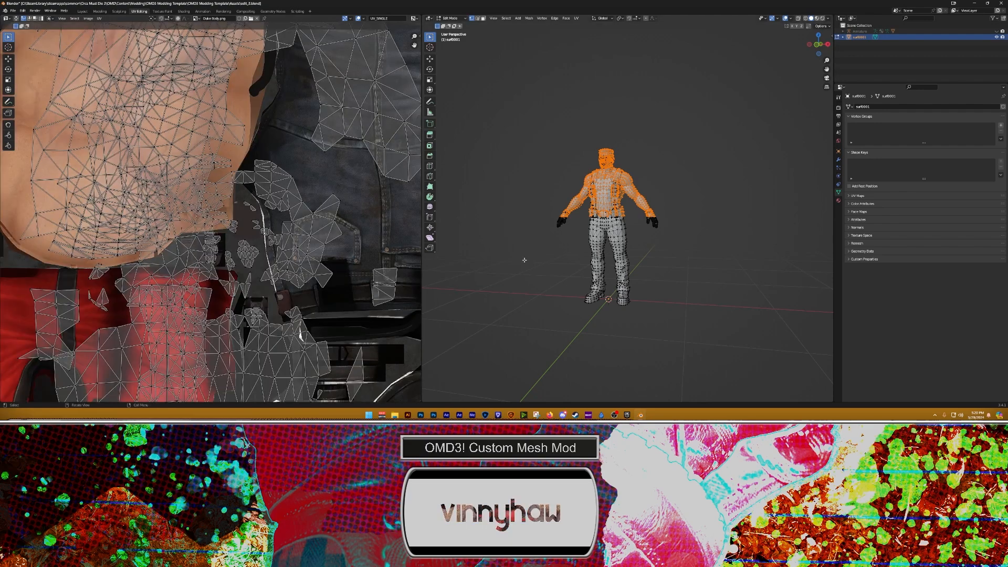
key(Home)
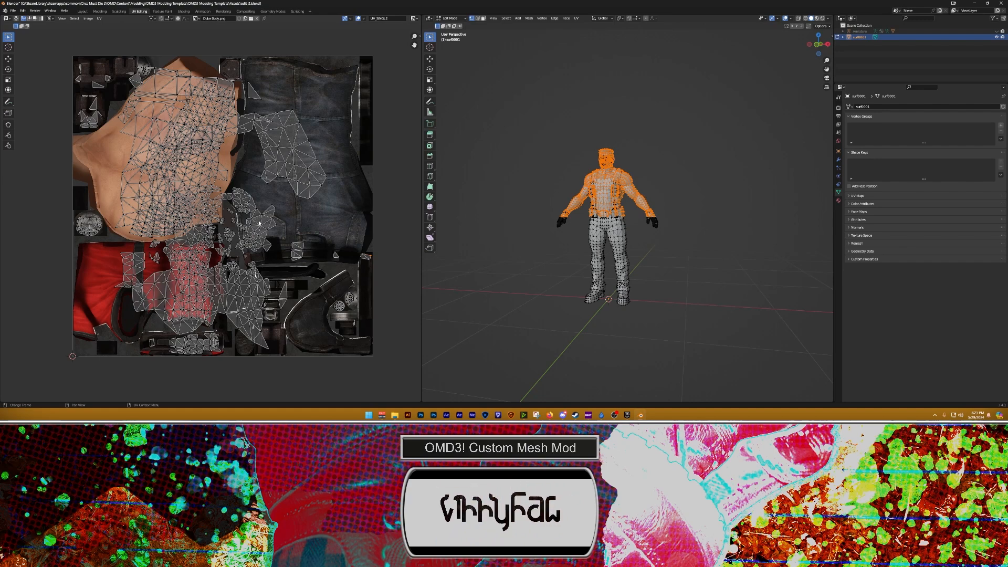
key(alt+a)
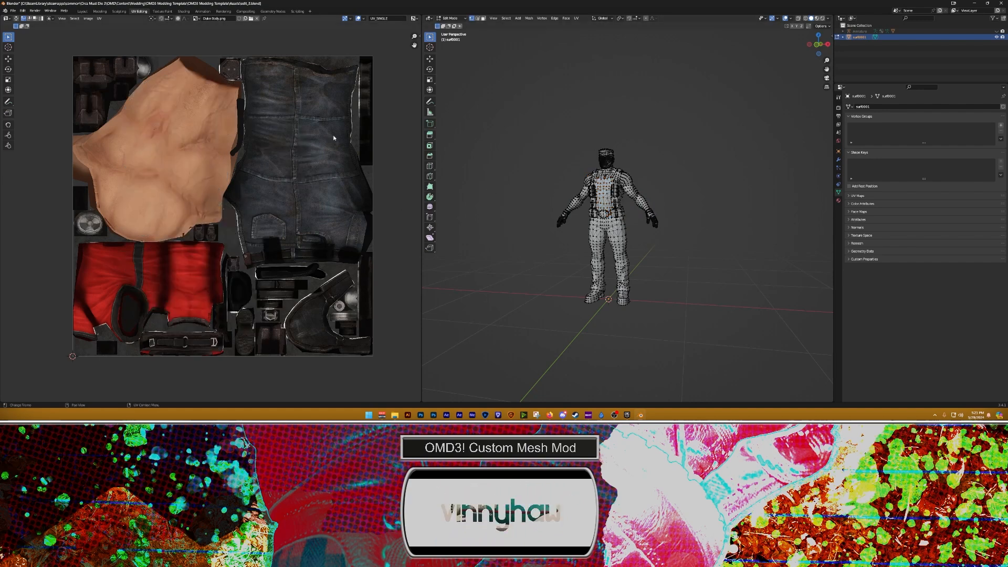
Step: Return to the Modeling workspace, expand the armature's hierarchy and unhide Max's mesh over Duke
click(100, 11)
middle_drag(494, 174, 519, 161)
scroll(520, 160, up, 3)
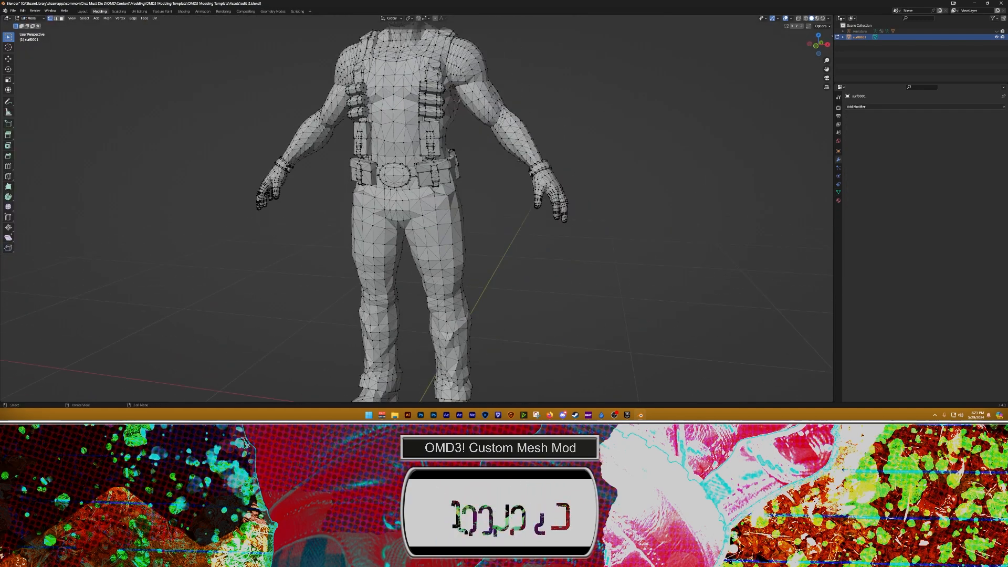
click(843, 31)
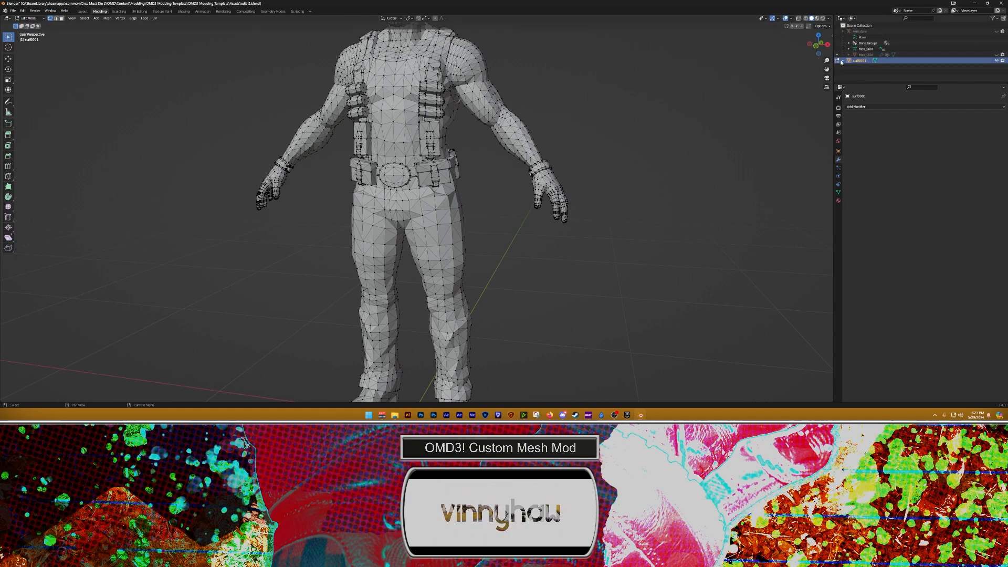
click(996, 54)
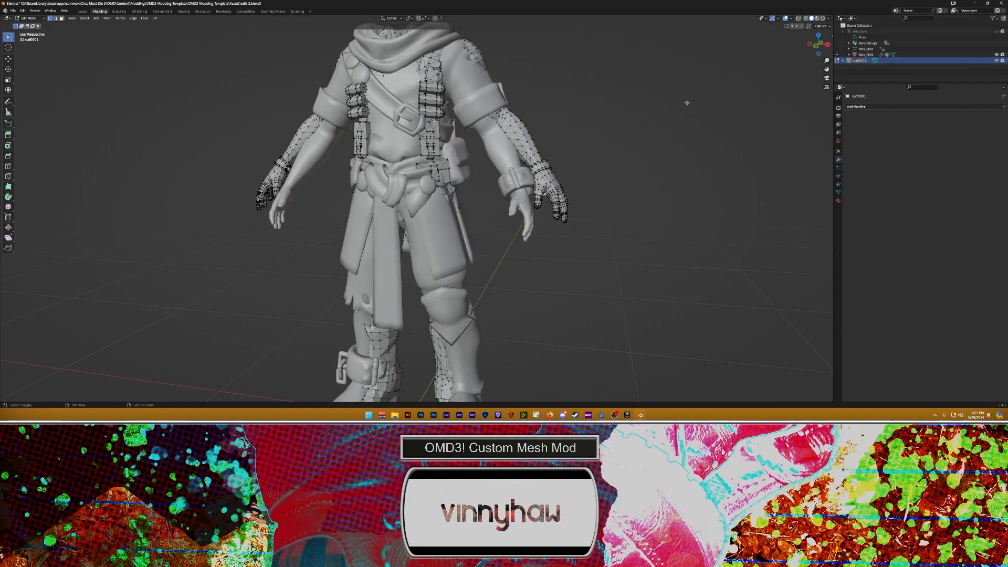
Step: Compare Duke's feet, hands, arms and torso with Max's overlaid mesh from several angles
middle_drag(650, 157, 690, 164)
scroll(632, 146, up, 3)
scroll(632, 145, up, 5)
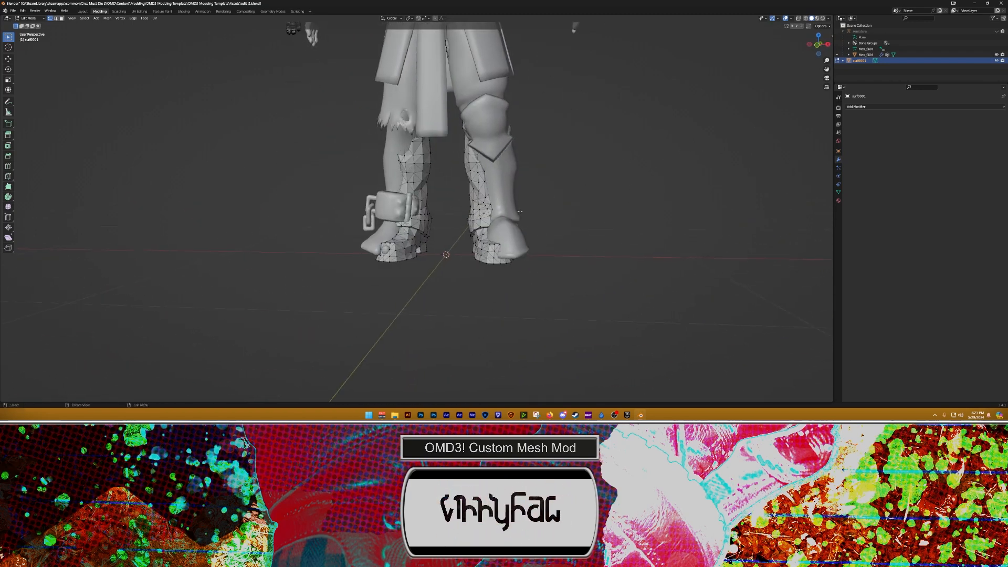
middle_drag(467, 232, 501, 247)
shift+middle_drag(524, 140, 528, 356)
middle_drag(588, 231, 502, 227)
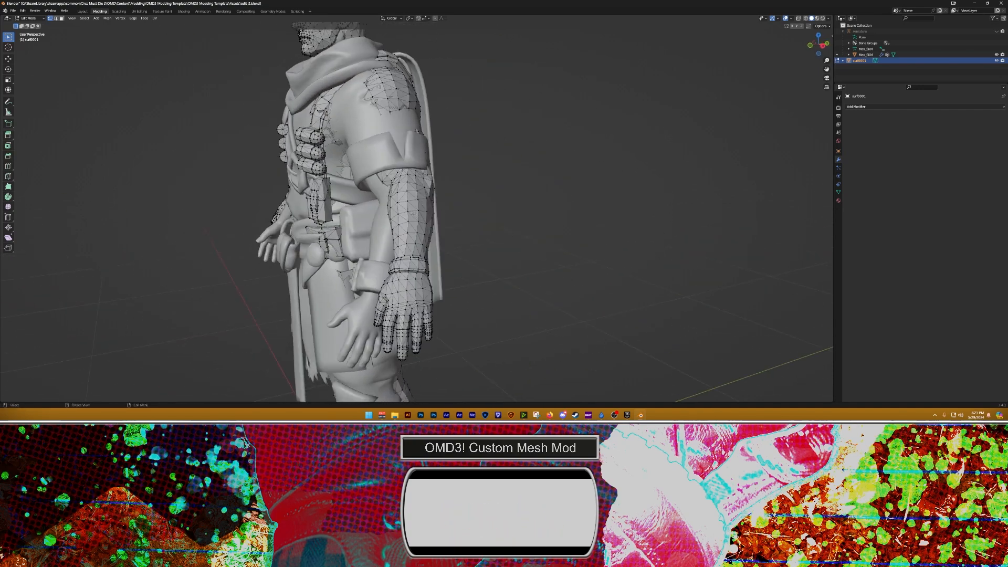
middle_drag(412, 214, 451, 227)
shift+middle_drag(517, 383, 518, 220)
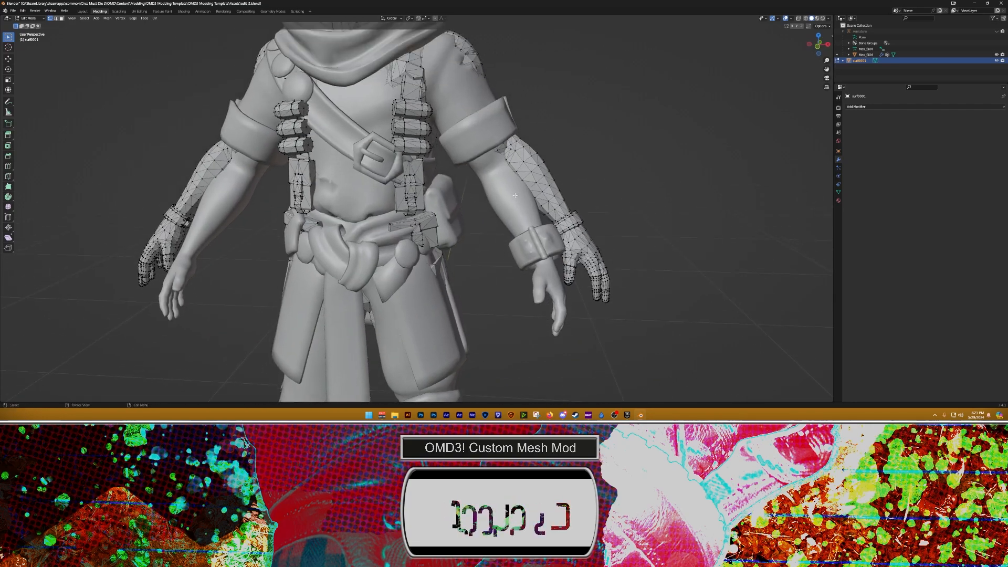
middle_drag(560, 257, 507, 215)
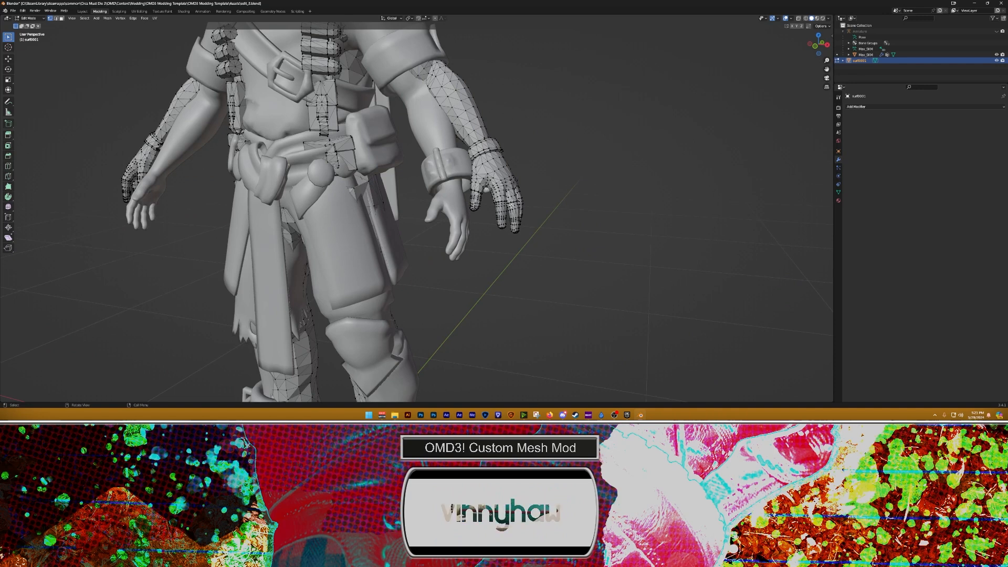
Step: Hide Duke's mesh and show the armature together with Max's mesh
click(996, 55)
shift+middle_drag(676, 49, 700, 174)
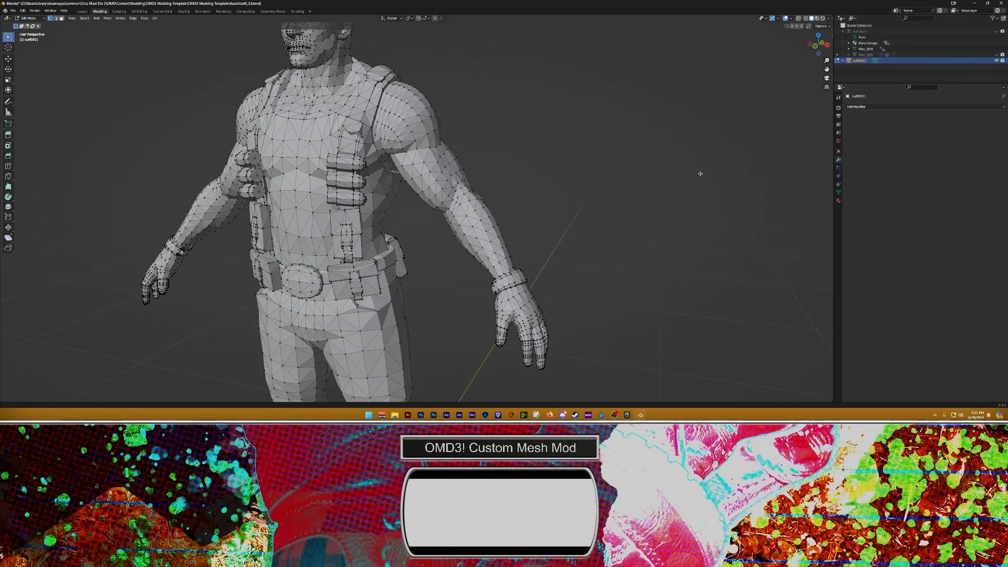
click(997, 31)
shift+middle_drag(556, 197, 609, 55)
middle_drag(628, 161, 585, 157)
click(997, 61)
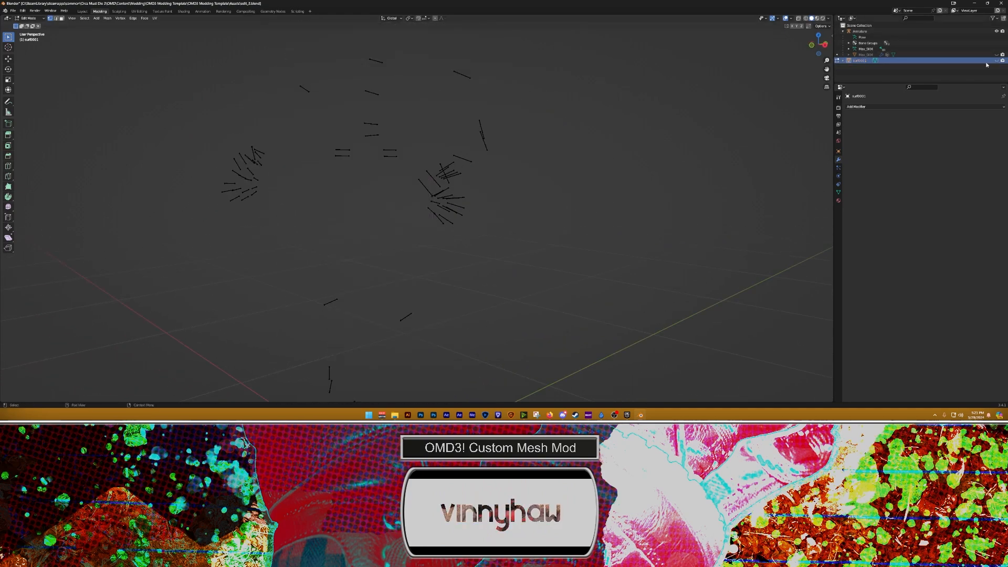
shift+middle_drag(613, 117, 643, 157)
click(997, 54)
Step: Examine how the armature's bones line up with the hands and fingers of Max's mesh
scroll(643, 158, up, 2)
middle_drag(490, 195, 419, 192)
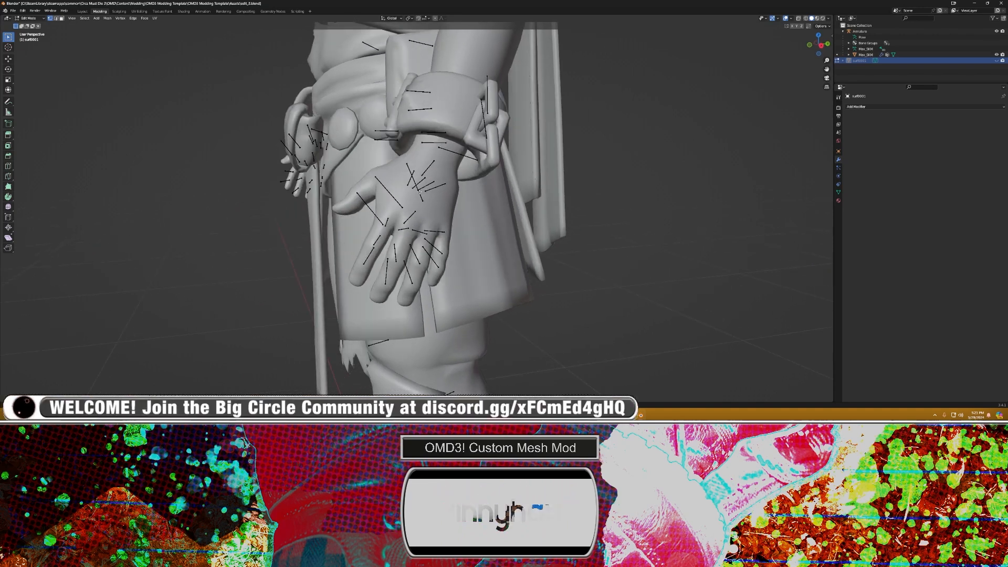
middle_drag(431, 240, 474, 234)
shift+middle_drag(666, 191, 527, 197)
middle_drag(528, 197, 593, 189)
scroll(593, 189, up, 4)
shift+middle_drag(473, 194, 448, 240)
scroll(469, 236, up, 2)
Step: Leave Edit Mode, select the armature and examine how its bones line up with Max's legs and feet
key(Tab)
click(425, 234)
middle_drag(475, 170, 560, 183)
scroll(541, 190, down, 5)
shift+middle_drag(455, 362, 482, 192)
shift+middle_drag(482, 192, 492, 149)
middle_drag(505, 307, 442, 315)
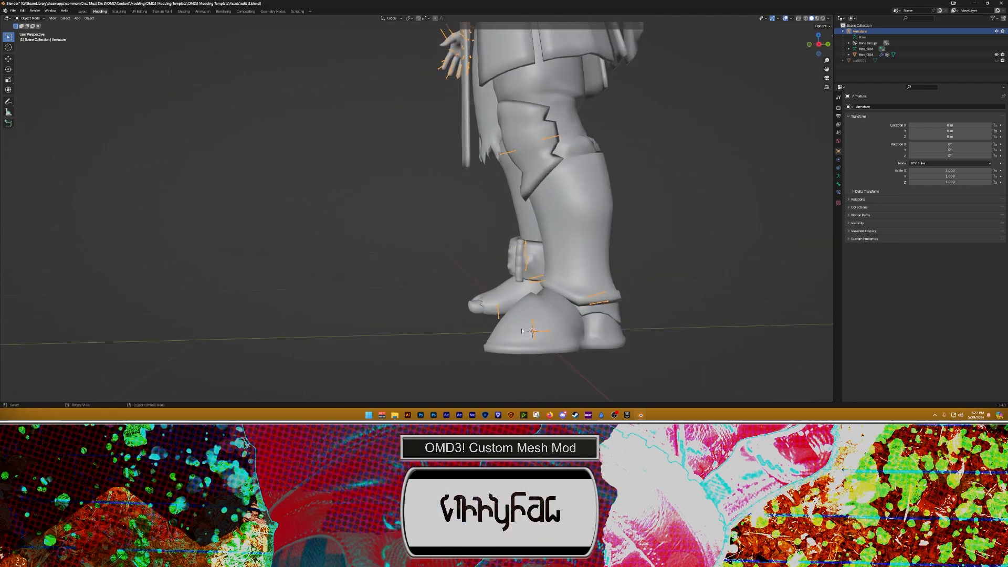
middle_drag(523, 195, 569, 213)
scroll(567, 189, down, 3)
shift+middle_drag(567, 86, 607, 216)
click(607, 215)
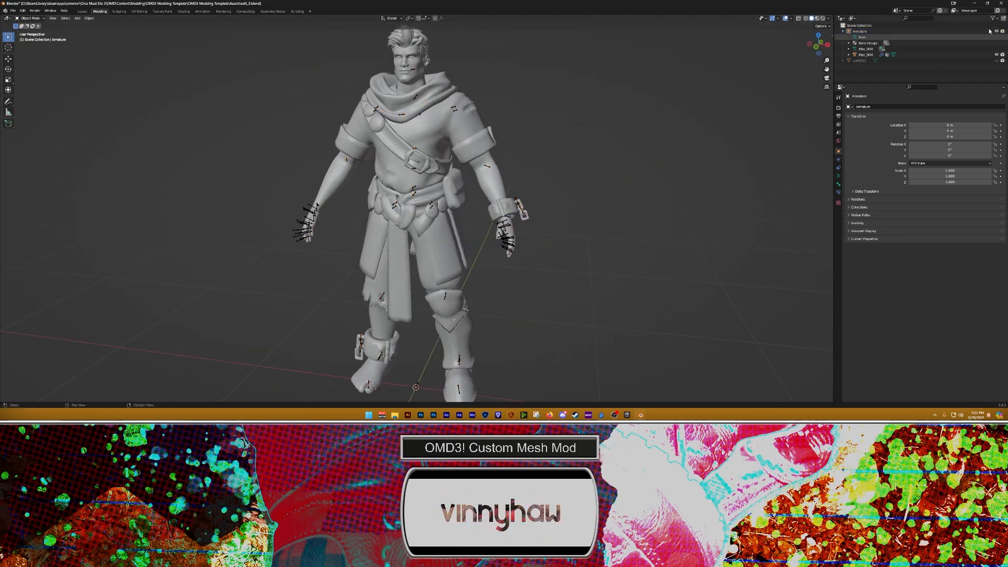
Step: Hide Max's mesh, unhide Duke's mesh beside the armature and select Duke's mesh
click(996, 55)
shift+middle_drag(567, 167, 601, 144)
click(996, 60)
shift+middle_drag(544, 119, 520, 26)
scroll(517, 181, up, 3)
shift+middle_drag(498, 278, 497, 300)
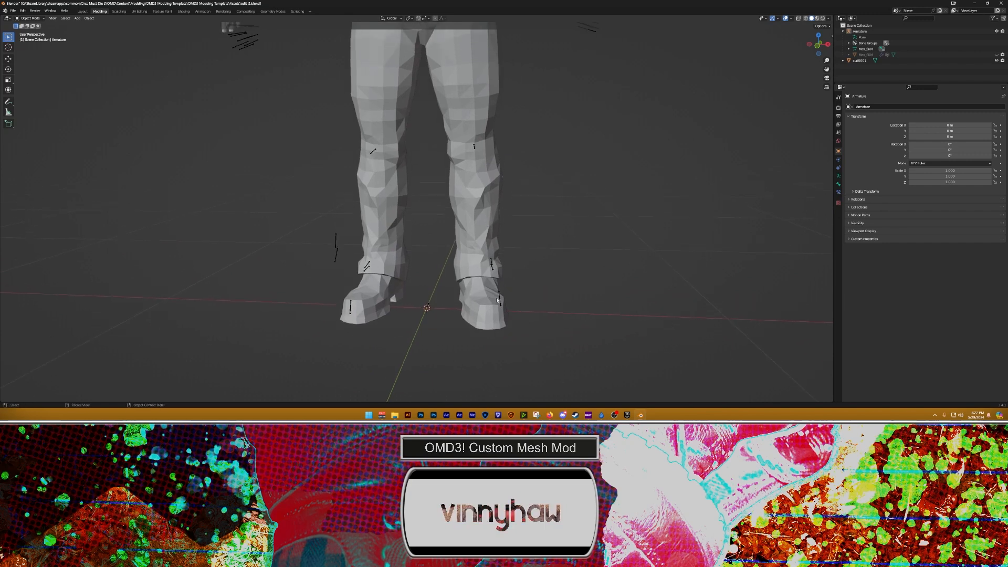
scroll(493, 318, up, 1)
click(484, 321)
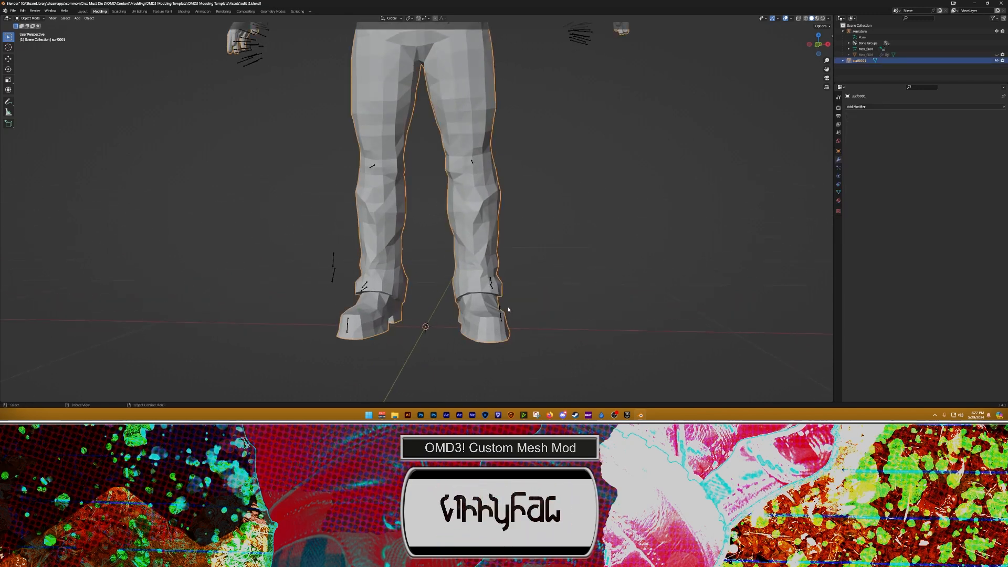
click(838, 168)
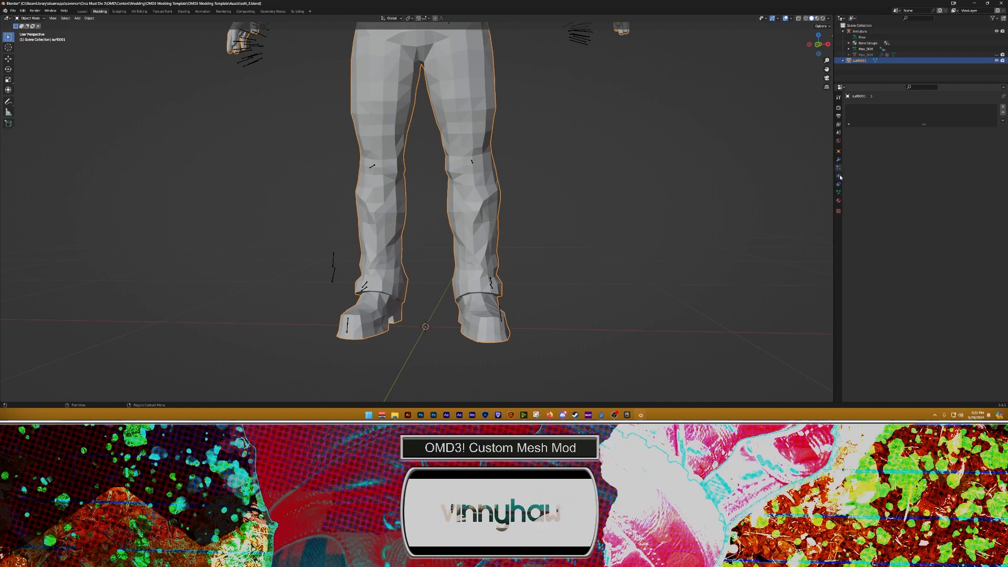
click(839, 176)
click(838, 184)
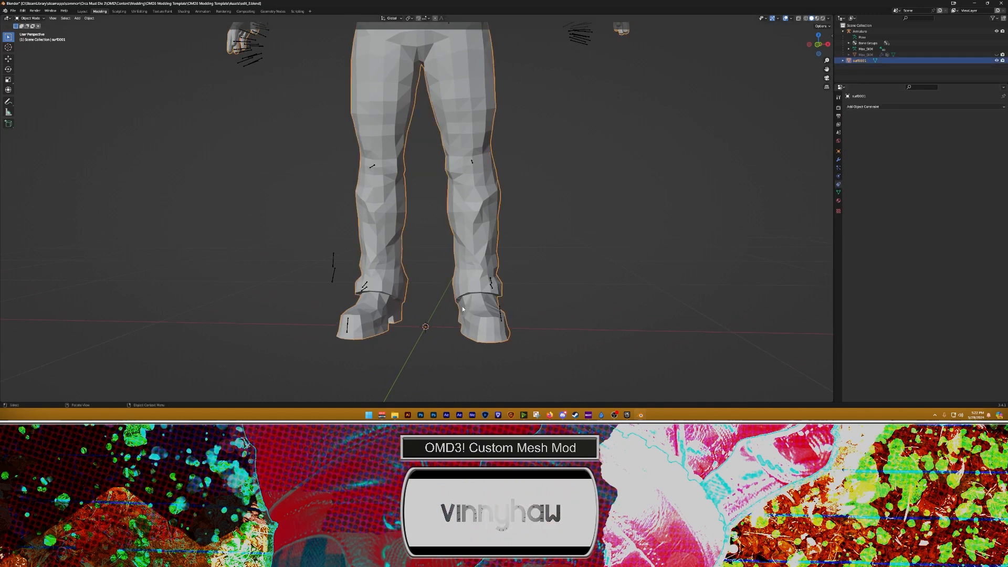
Step: Edit Duke's mesh in face selection and select all linked faces of his left boot, including the sole
key(Tab)
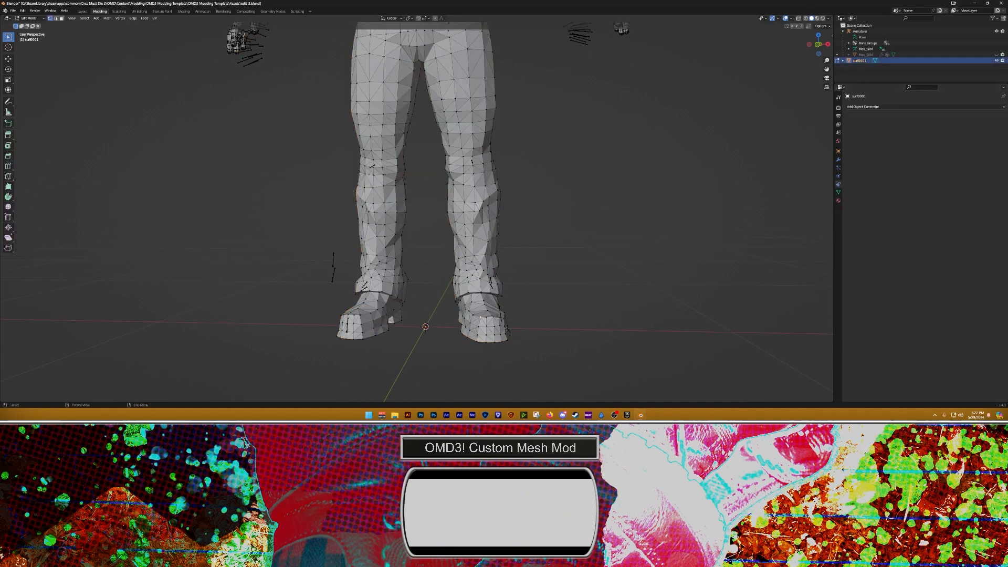
click(61, 19)
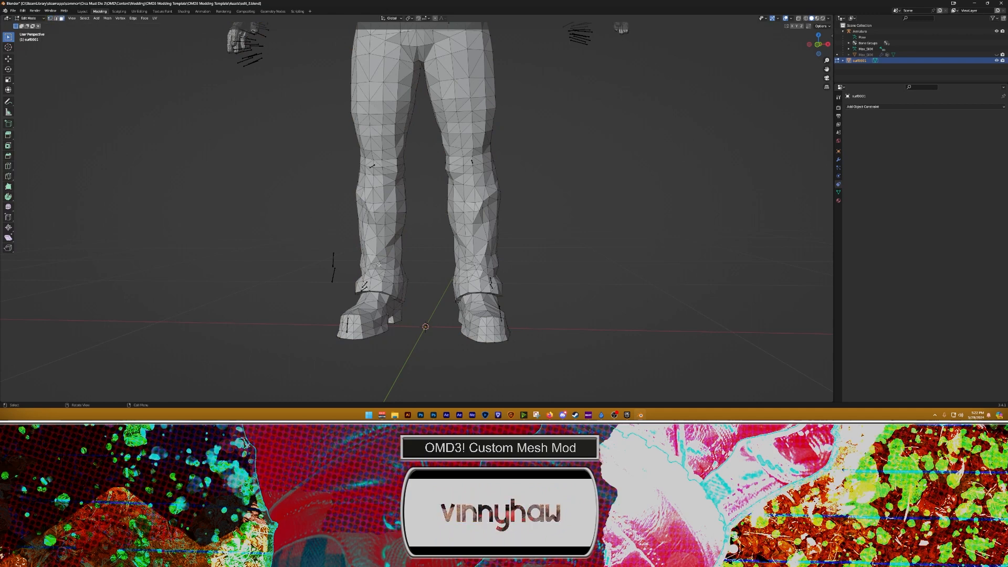
shift+middle_drag(378, 264, 342, 221)
scroll(438, 279, up, 3)
shift+middle_drag(457, 273, 452, 295)
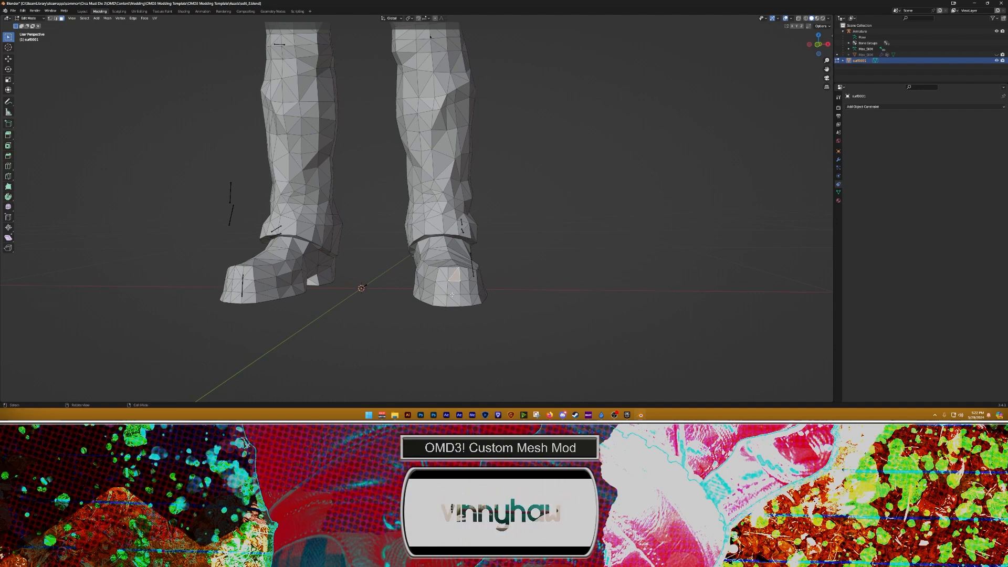
key(ctrl+l)
middle_drag(428, 281, 476, 275)
shift+click(470, 249)
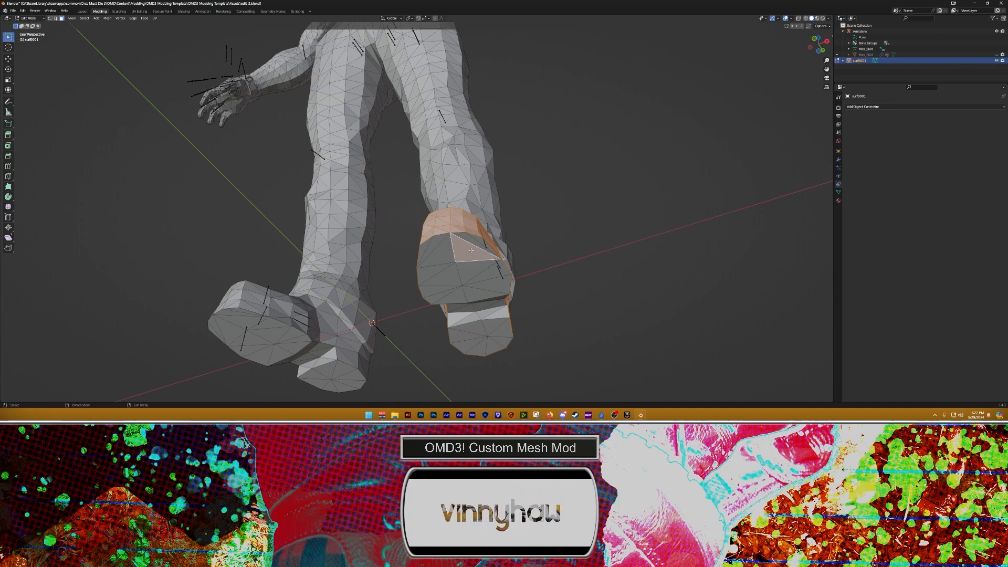
key(ctrl+l)
middle_drag(369, 224, 473, 292)
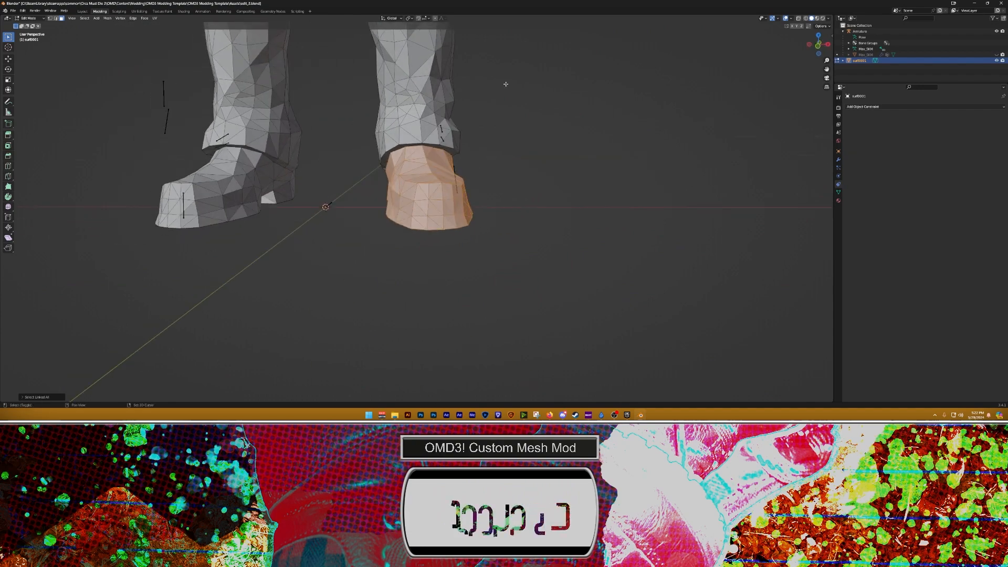
Step: Add faces all around the trouser cuff above the selected boot to the selection
shift+middle_drag(443, 173, 404, 217)
scroll(453, 237, up, 3)
shift+click(403, 190)
shift+click(420, 179)
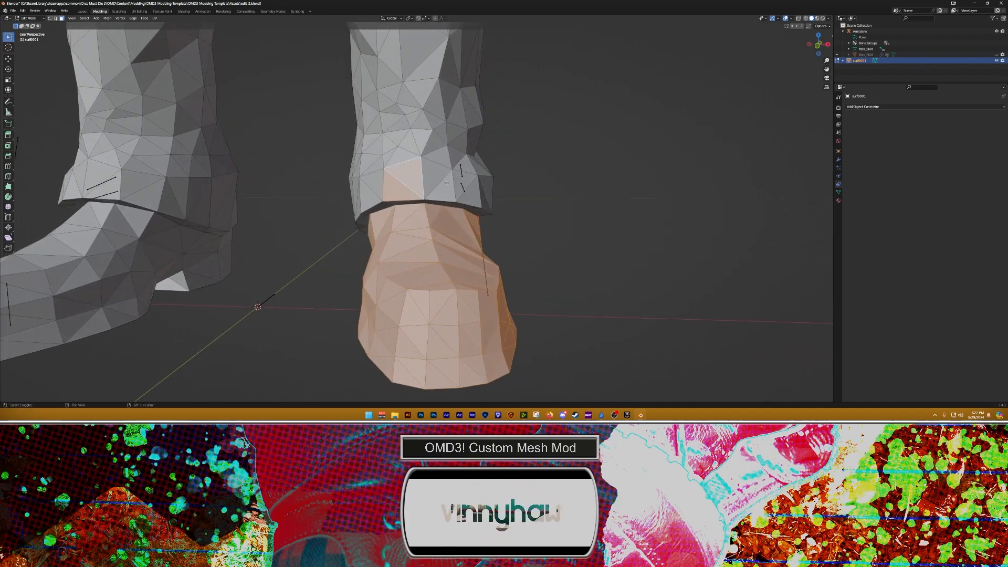
shift+click(435, 184)
middle_drag(435, 184, 362, 185)
shift+middle_drag(646, 218, 517, 173)
shift+click(500, 162)
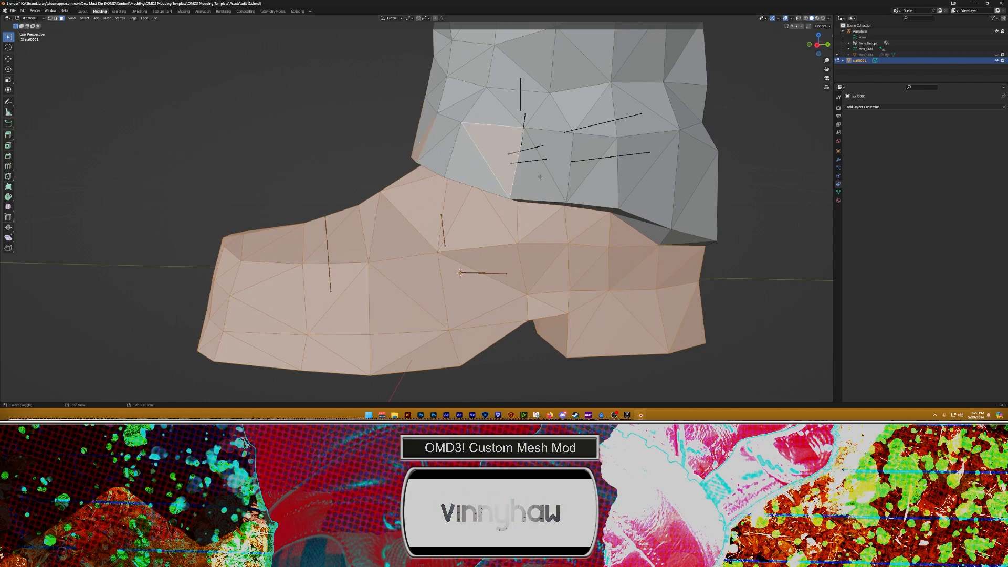
shift+click(533, 178)
shift+click(600, 186)
shift+middle_drag(681, 203, 410, 159)
shift+click(451, 181)
shift+click(490, 157)
shift+click(430, 160)
shift+click(463, 172)
shift+click(482, 160)
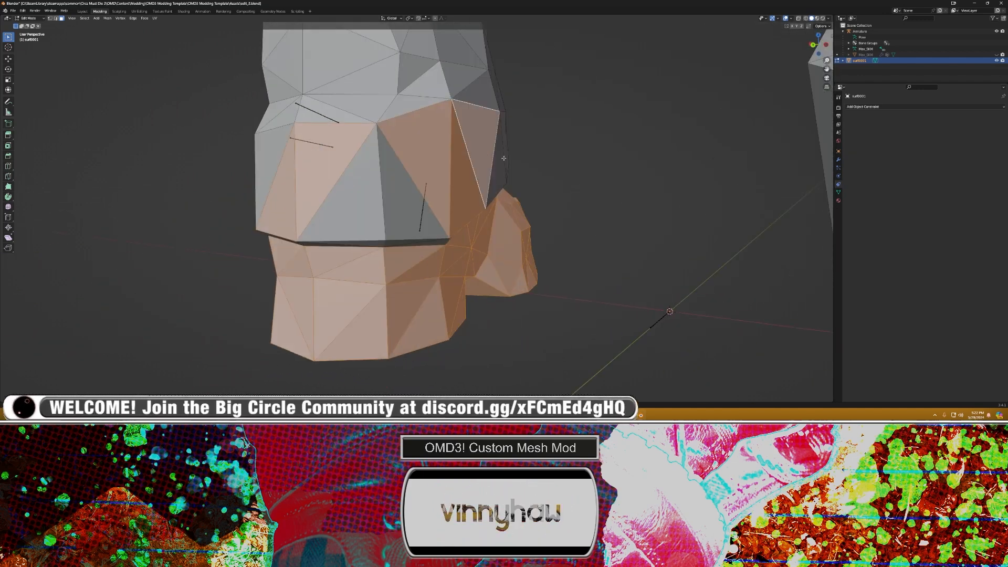
middle_drag(499, 157, 416, 164)
shift+click(406, 170)
shift+click(447, 166)
Step: Grow the face selection repeatedly from the trouser cuff up to the upper thigh of the same leg
scroll(477, 166, down, 3)
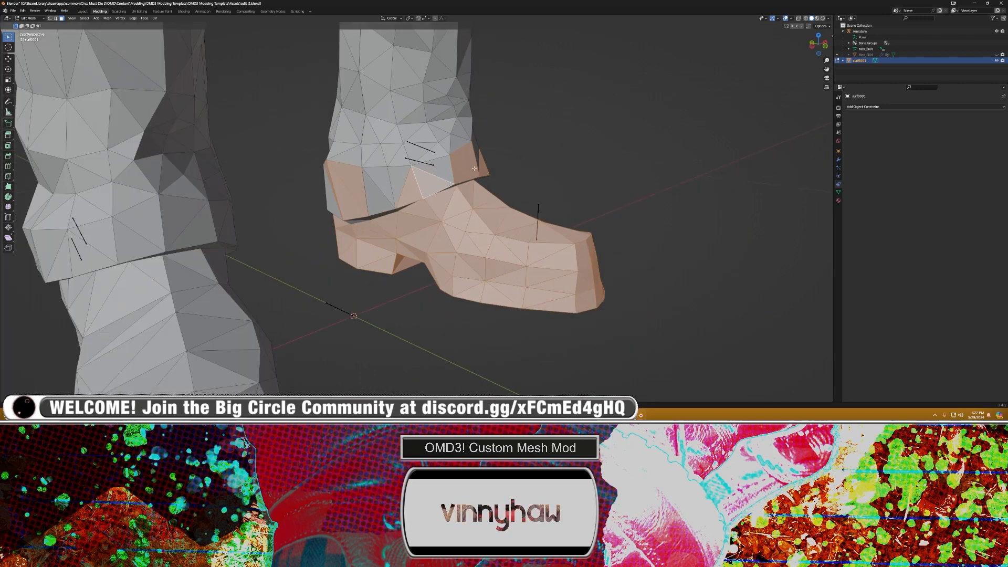
middle_drag(478, 166, 448, 168)
key(l)
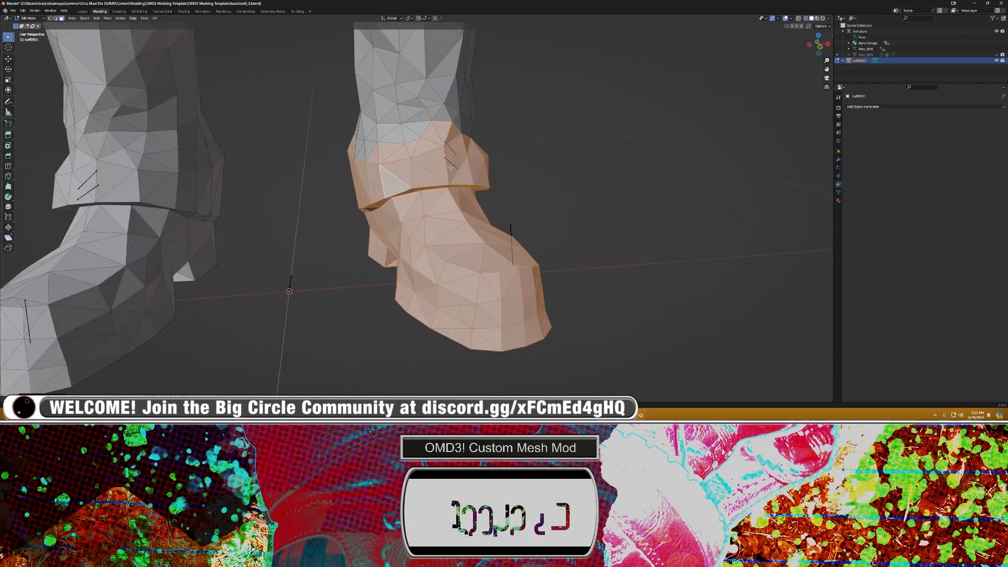
key(ctrl+KP_Add)
key(ctrl+KP_Add)
key(ctrl+KP_Add)
key(ctrl+KP_Add)
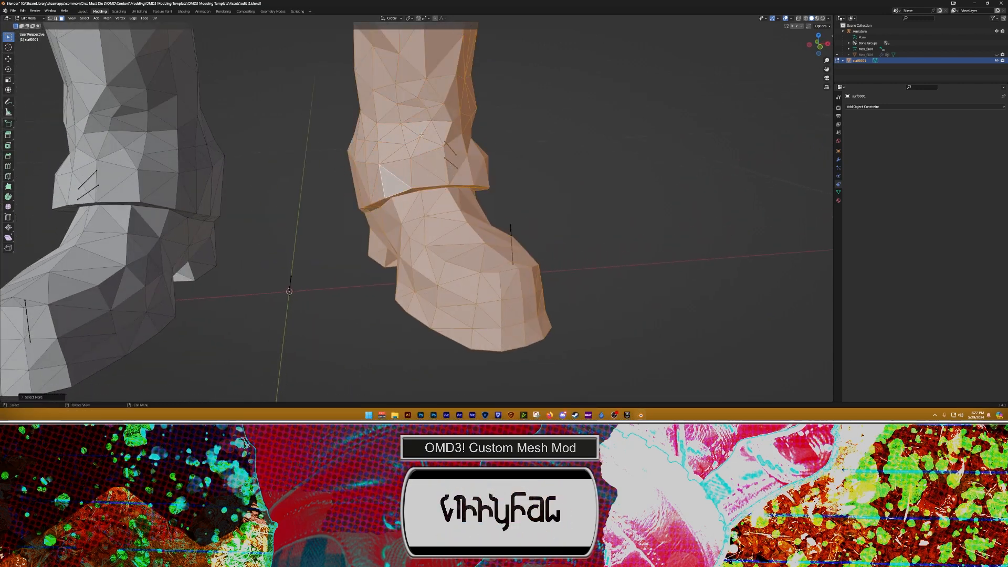
scroll(422, 135, down, 6)
shift+middle_drag(443, 152, 469, 213)
key(ctrl+KP_Add)
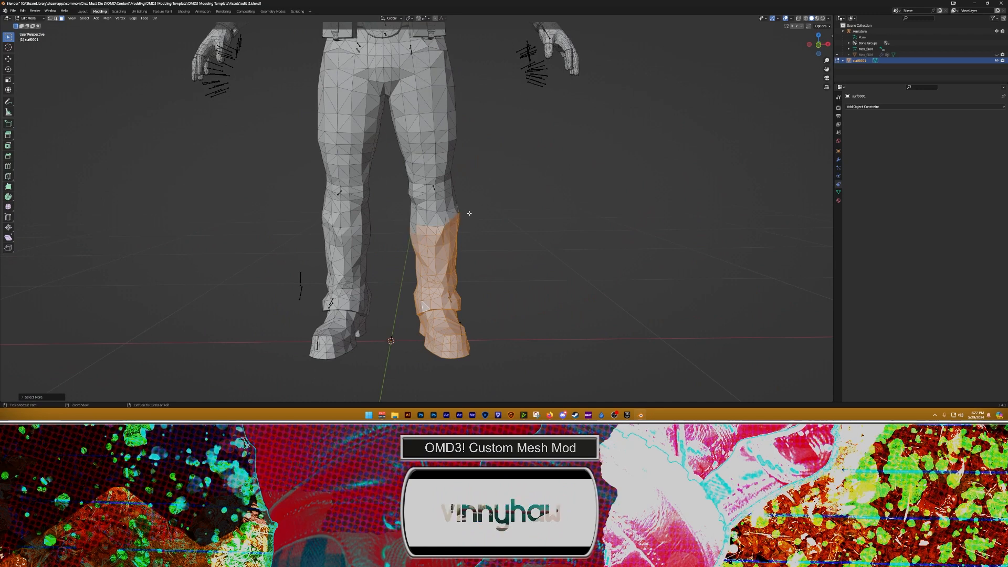
key(ctrl+KP_Add)
key(ctrl+KP_Add)
key(ctrl+KP_Add)
key(ctrl+KP_Add)
key(ctrl+KP_Add)
key(ctrl+KP_Add)
key(ctrl+KP_Add)
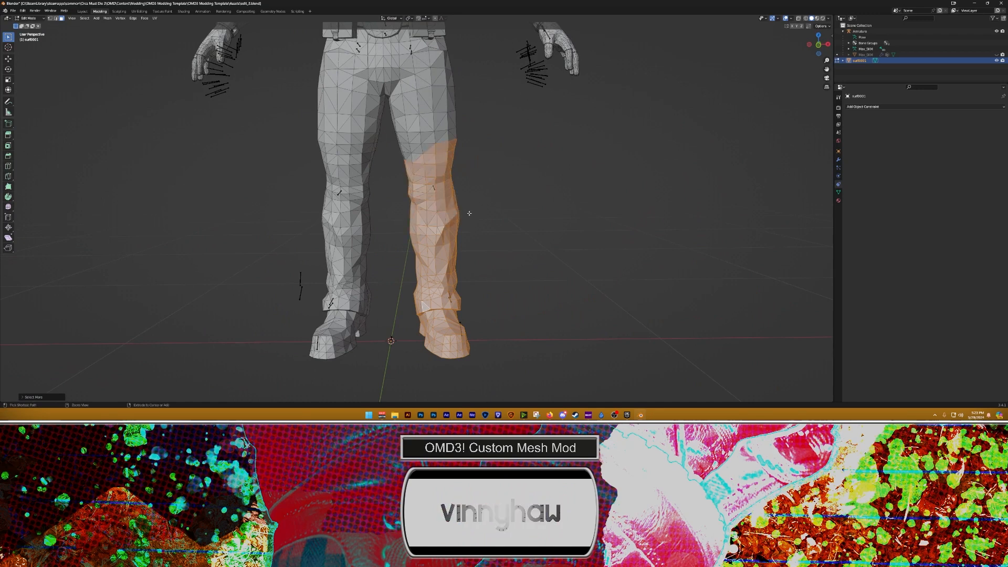
key(ctrl+KP_Add)
key(ctrl+KP_Add)
key(ctrl+KP_Add)
key(ctrl+KP_Add)
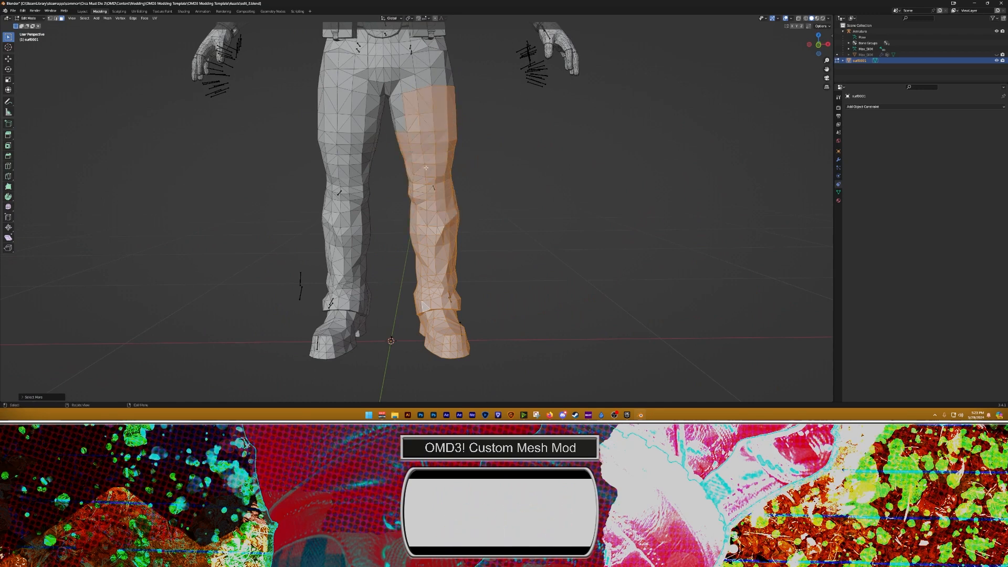
Step: Try to move the selected leg outward along the X axis with the Move tool and undo the move
middle_drag(425, 167, 417, 188)
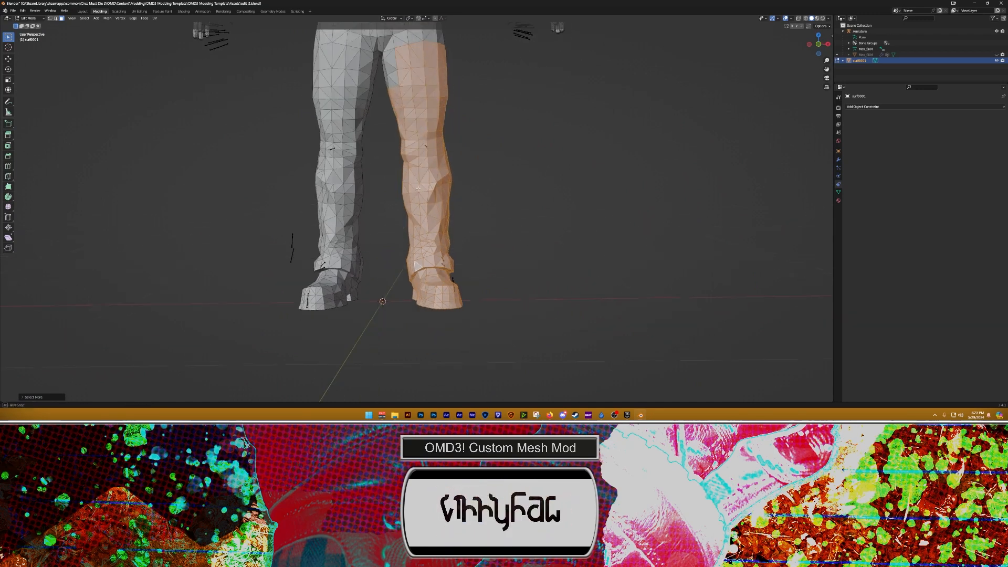
click(9, 58)
shift+middle_drag(499, 219, 436, 241)
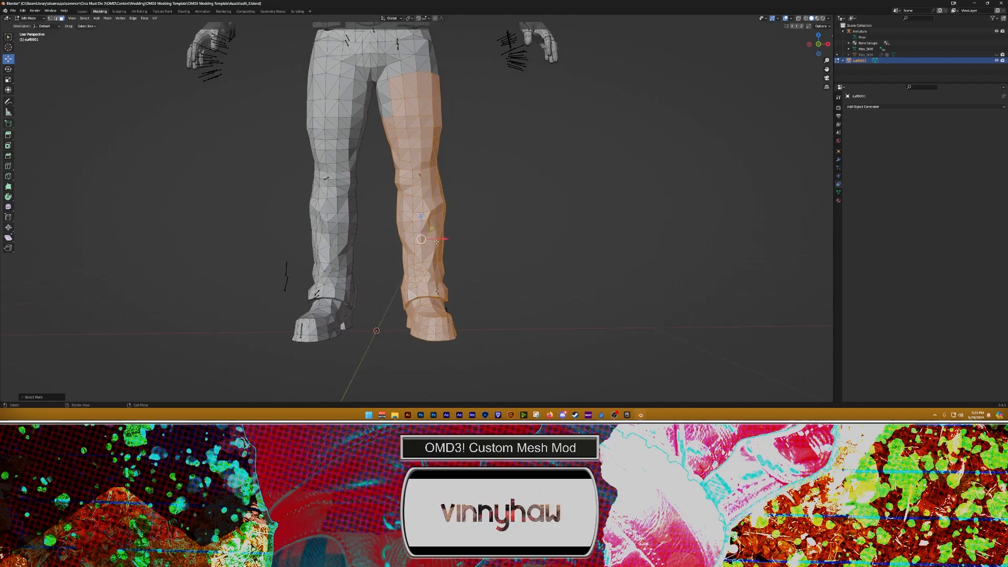
drag(444, 239, 488, 226)
scroll(484, 224, down, 3)
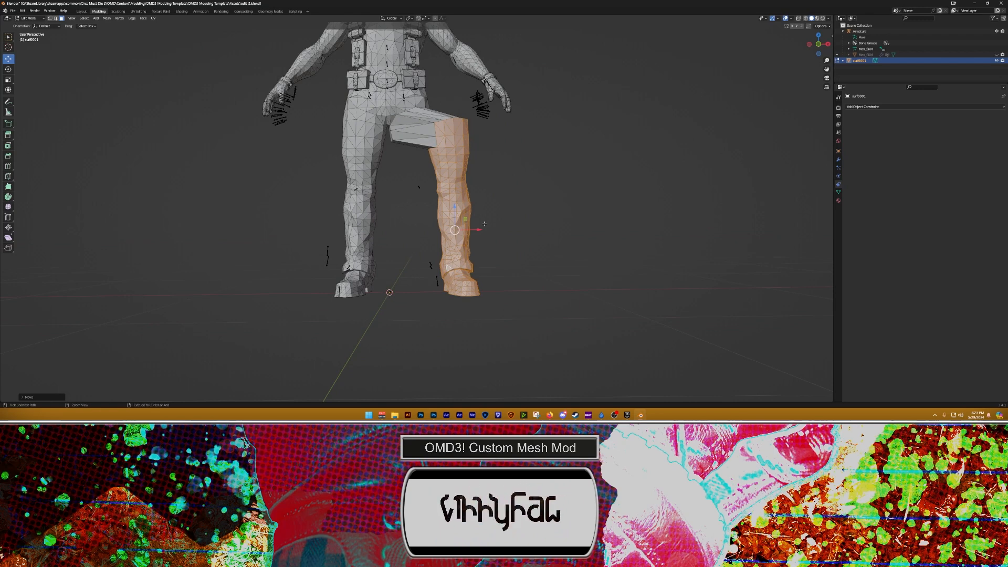
key(ctrl+z)
Step: Enable proportional editing and move the selected leg slightly outward along the X axis with a small influence radius
shift+middle_drag(470, 193, 474, 225)
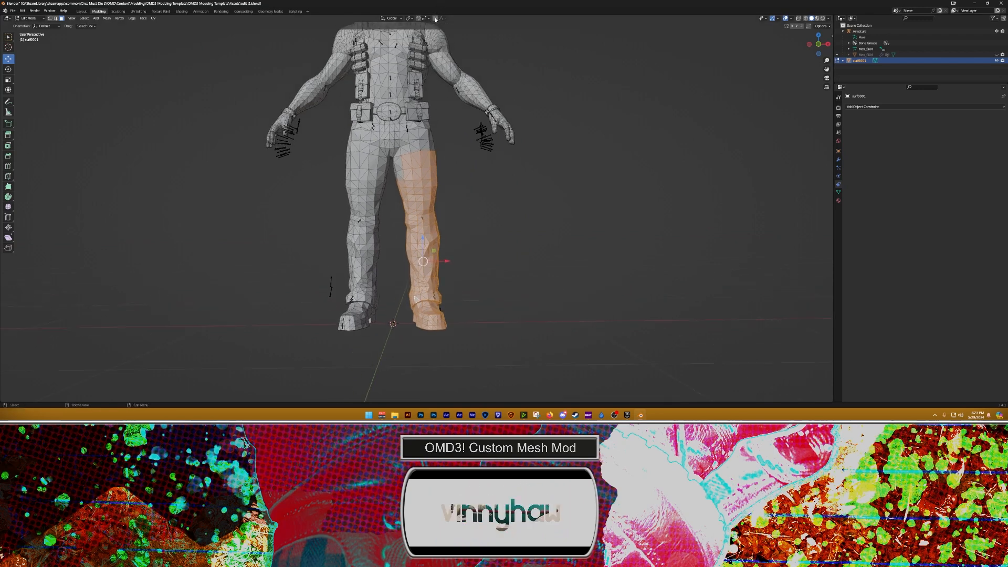
click(435, 18)
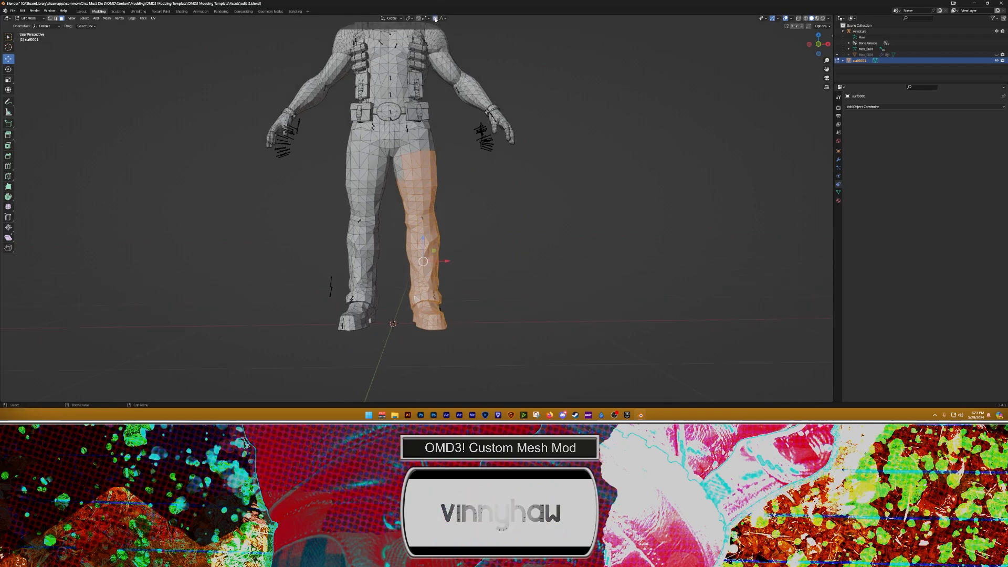
shift+middle_drag(458, 232, 473, 215)
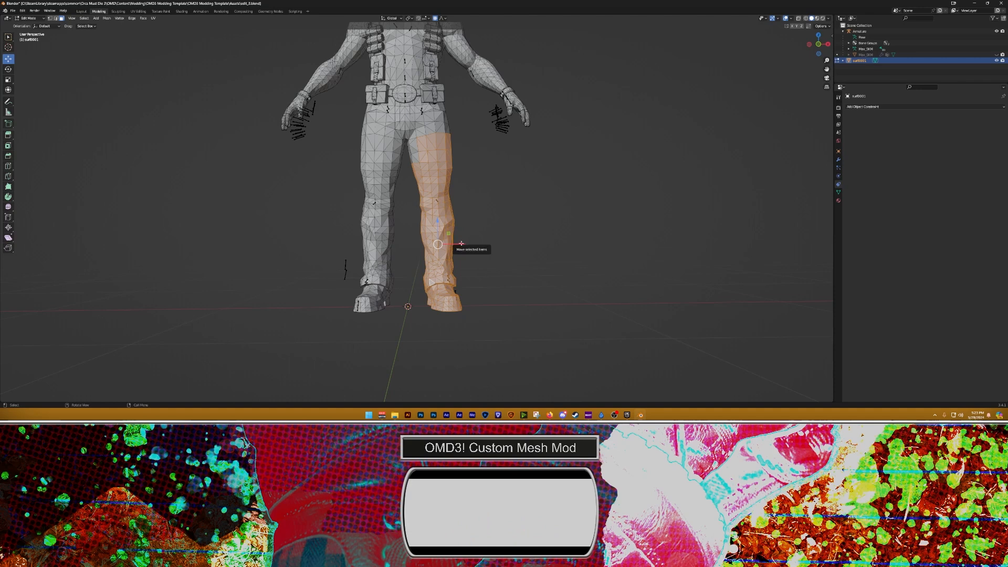
mouse_move(461, 244)
mouse_down()
mouse_move(520, 249)
mouse_move(326, 246)
mouse_move(577, 246)
mouse_move(474, 249)
mouse_move(520, 246)
mouse_move(459, 240)
mouse_up()
scroll(509, 244, down, 20)
scroll(508, 243, down, 13)
scroll(508, 242, down, 12)
scroll(507, 243, up, 15)
scroll(507, 242, down, 2)
scroll(495, 242, down, 1)
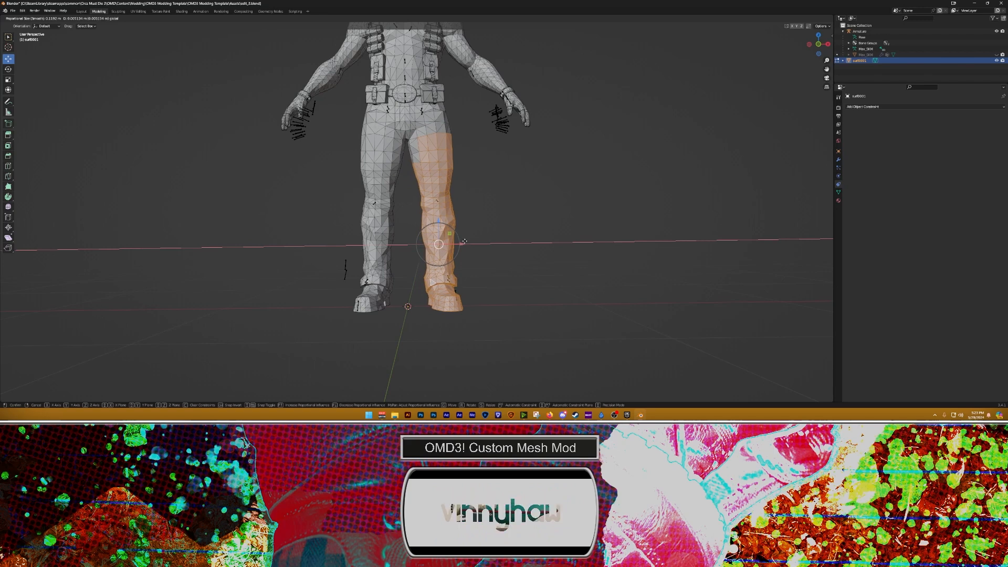
drag(465, 241, 464, 241)
scroll(465, 242, up, 3)
middle_drag(465, 241, 442, 255)
scroll(446, 218, down, 2)
scroll(446, 252, up, 2)
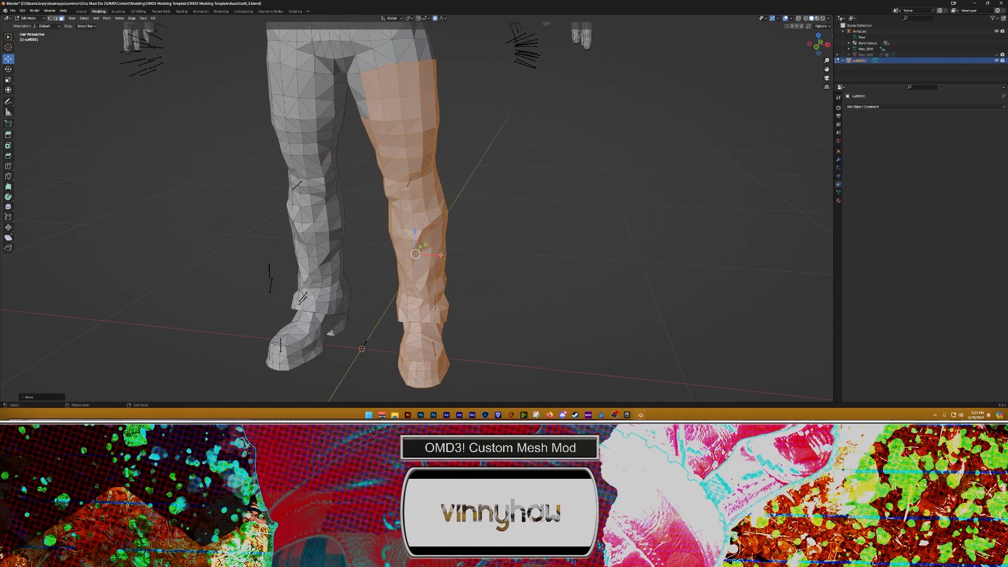
Step: Move the selected leg slightly further outward along X, rotate it slightly about the Z axis, and return to Object Mode
drag(440, 255, 444, 259)
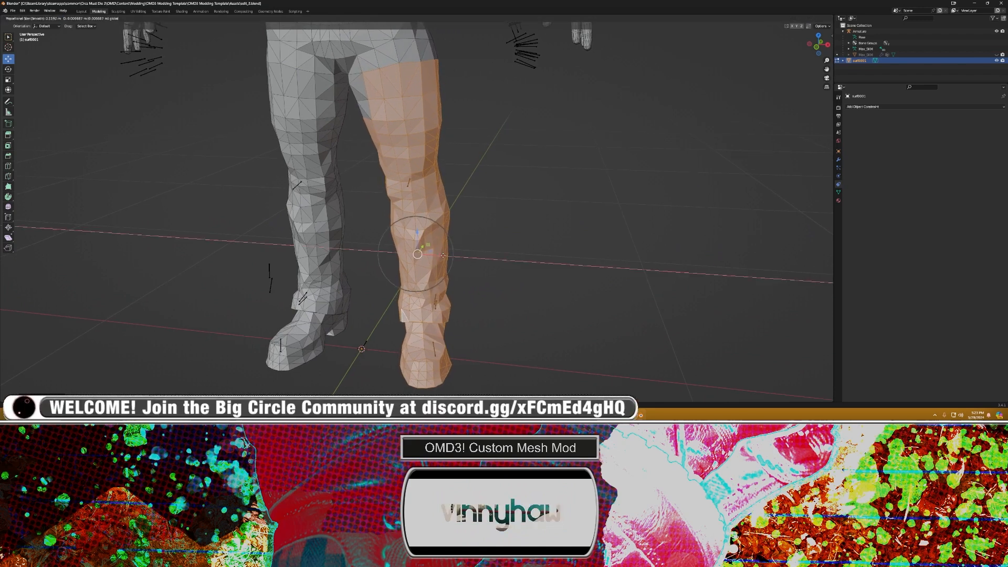
click(8, 69)
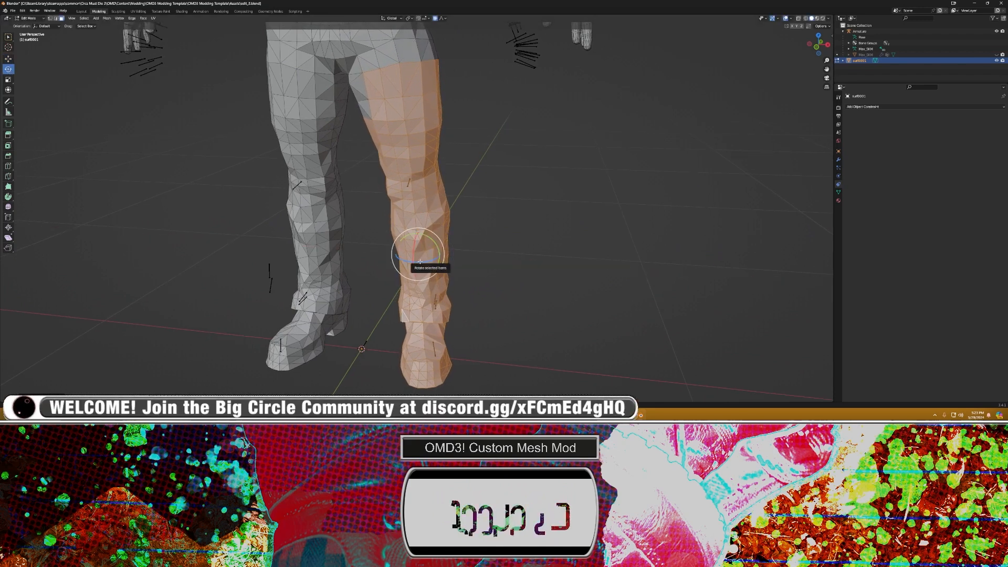
drag(420, 261, 420, 260)
middle_drag(420, 261, 303, 265)
middle_drag(409, 273, 525, 245)
scroll(441, 262, down, 2)
click(515, 252)
key(Tab)
scroll(520, 243, down, 3)
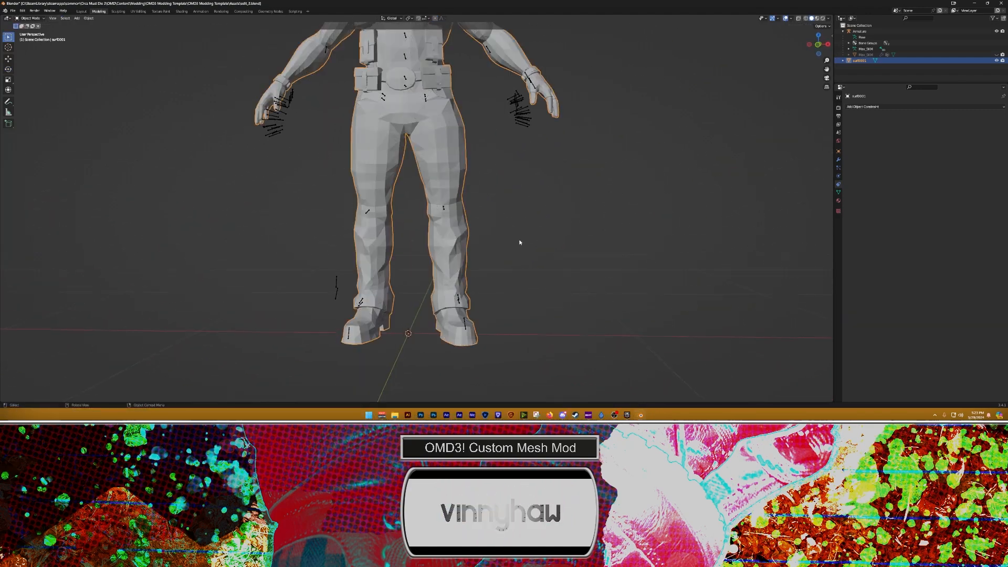
Step: Reopen the mesh for editing and select all linked faces of the boot on the opposite leg
key(Tab)
scroll(486, 231, up, 4)
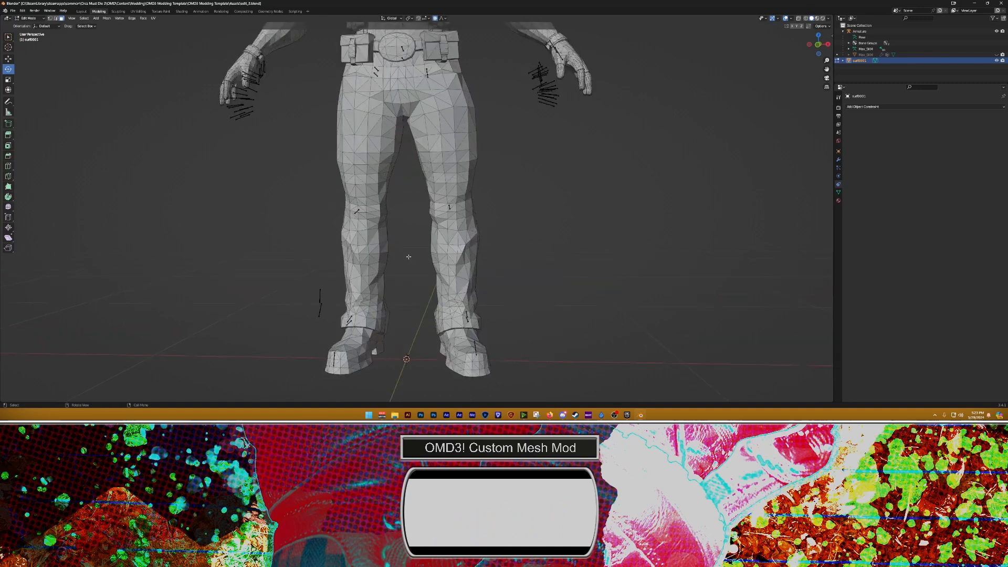
shift+middle_drag(406, 294, 459, 253)
click(417, 274)
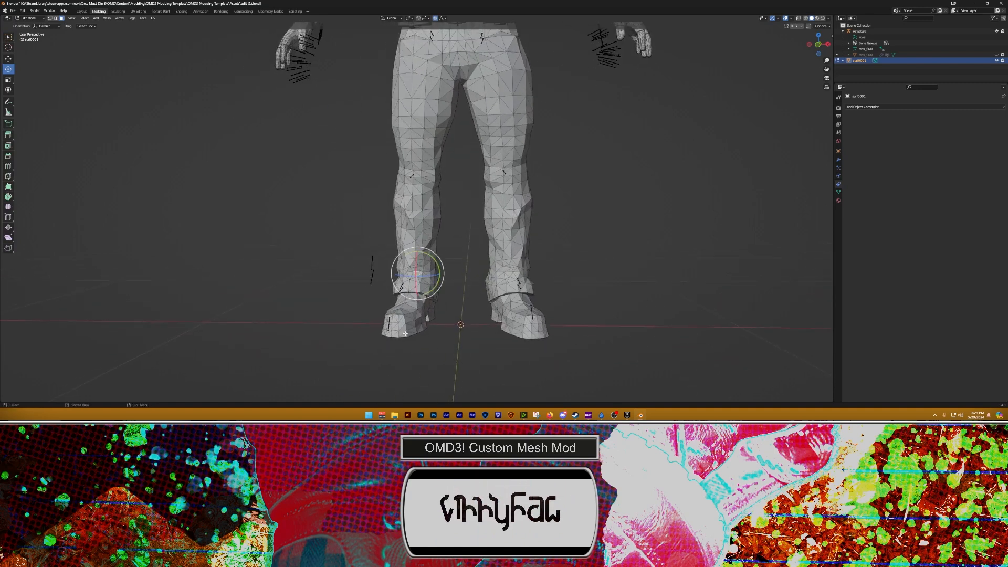
click(3, 59)
middle_drag(371, 270, 381, 219)
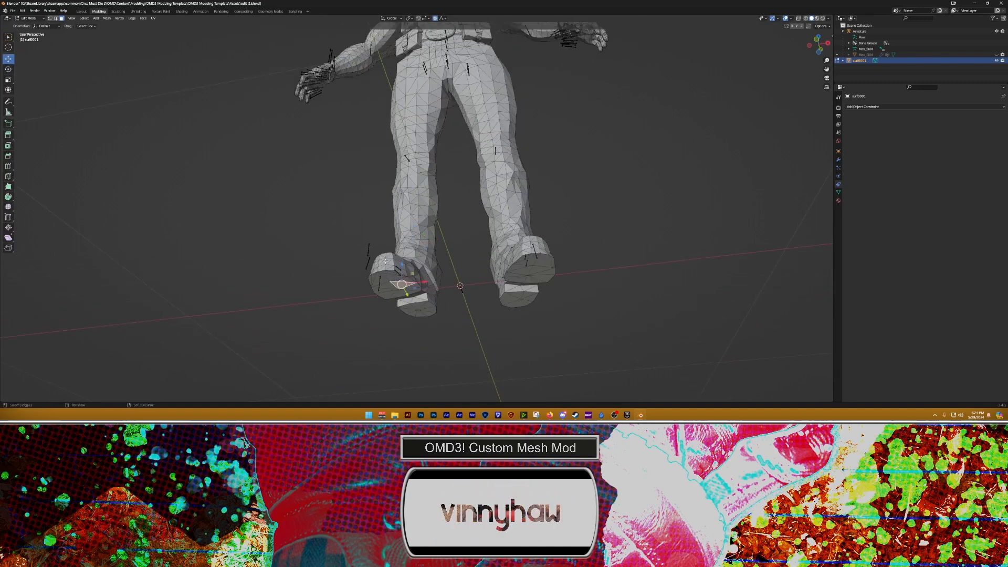
key(ctrl+l)
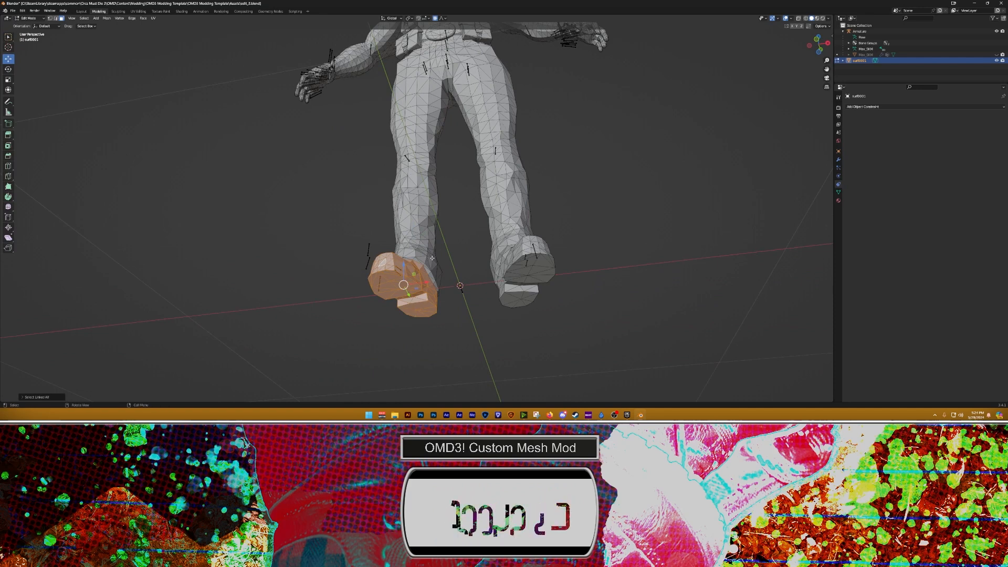
Step: Add faces around the trouser cuff above the selected boot to the selection
middle_drag(432, 258, 477, 346)
scroll(424, 322, up, 3)
shift+click(409, 345)
shift+middle_drag(476, 347, 454, 286)
scroll(446, 315, up, 4)
shift+click(440, 341)
shift+click(434, 356)
shift+click(408, 362)
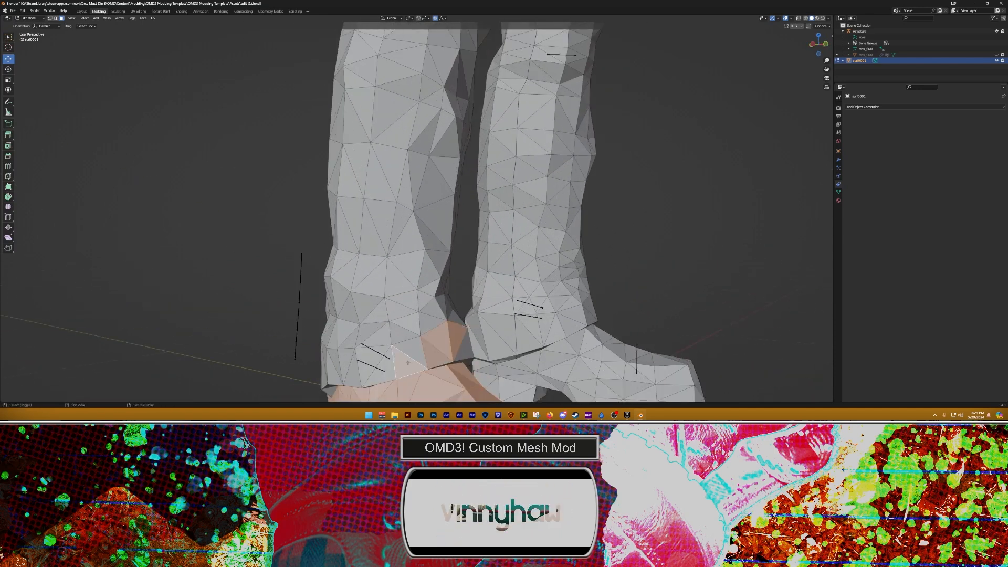
shift+click(407, 363)
middle_drag(407, 363, 453, 357)
shift+click(424, 349)
shift+click(389, 353)
shift+click(357, 361)
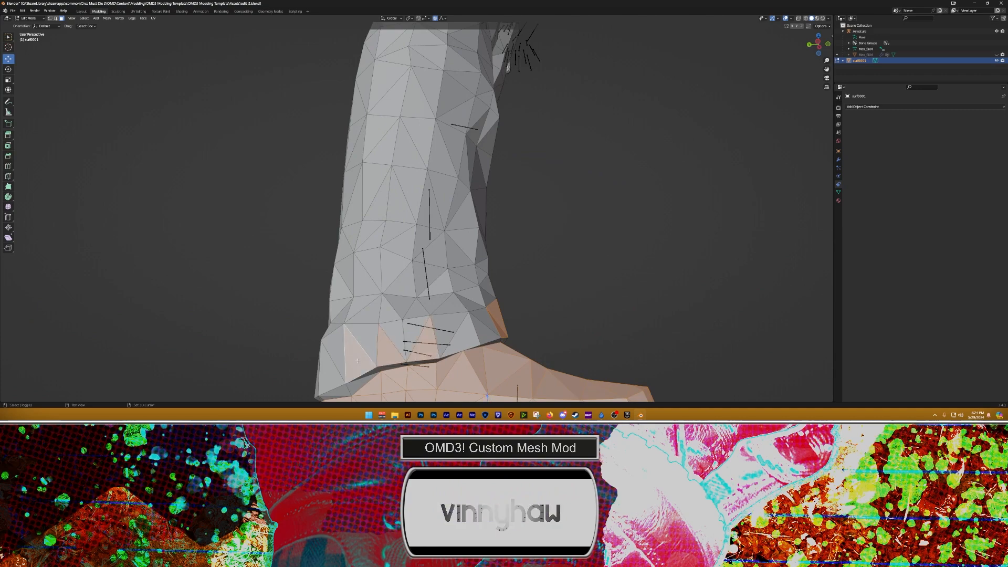
middle_drag(358, 360, 465, 297)
shift+click(464, 349)
Step: Grow the face selection repeatedly from this cuff up to the upper thigh of the same leg
scroll(446, 362, down, 5)
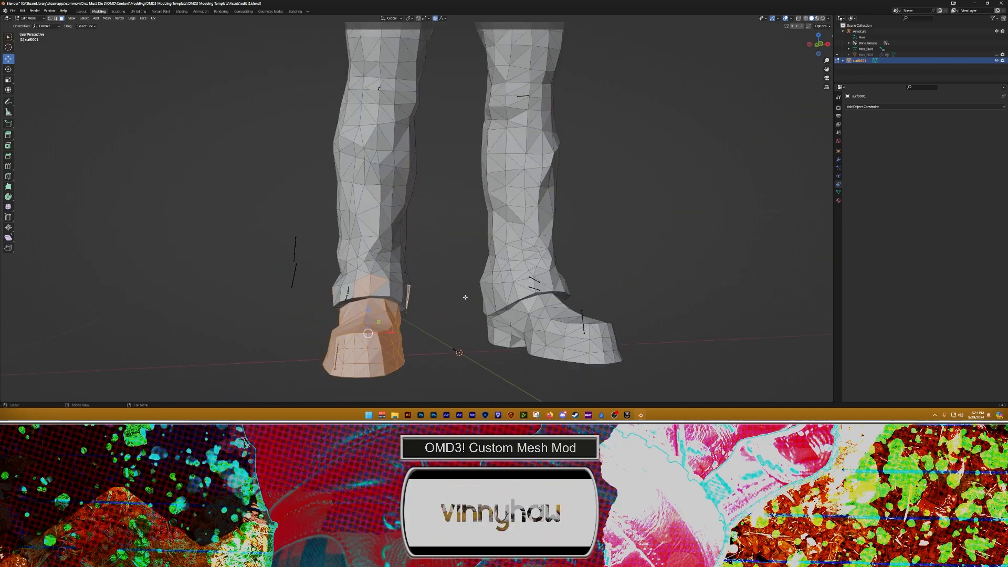
scroll(465, 297, down, 4)
key(ctrl+KP_Add)
key(ctrl+KP_Add)
key(ctrl+KP_Add)
key(ctrl+KP_Add)
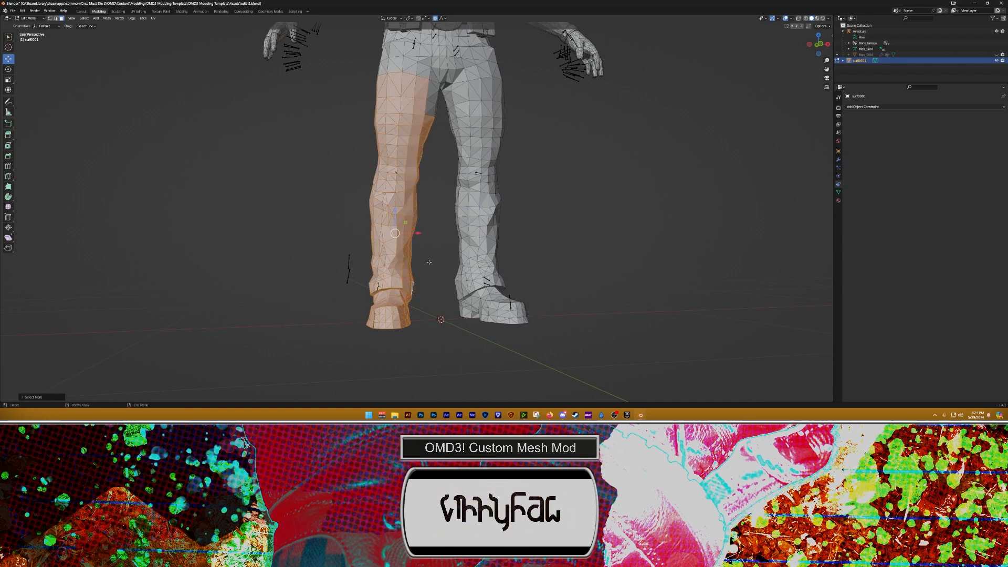
Step: Move this second leg slightly outward along the X axis to line up with its leg bones
middle_drag(429, 261, 417, 234)
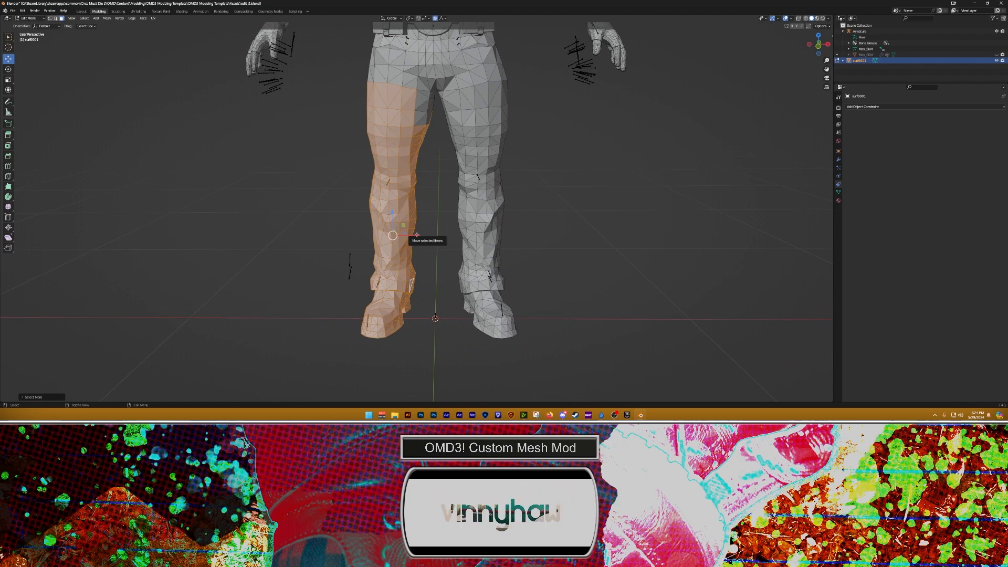
key(g)
key(x)
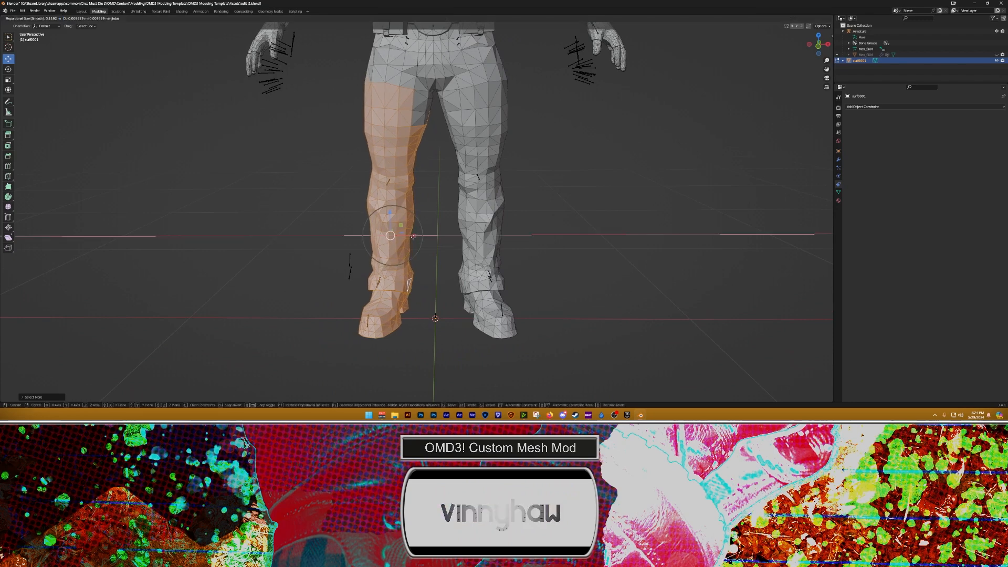
click(410, 238)
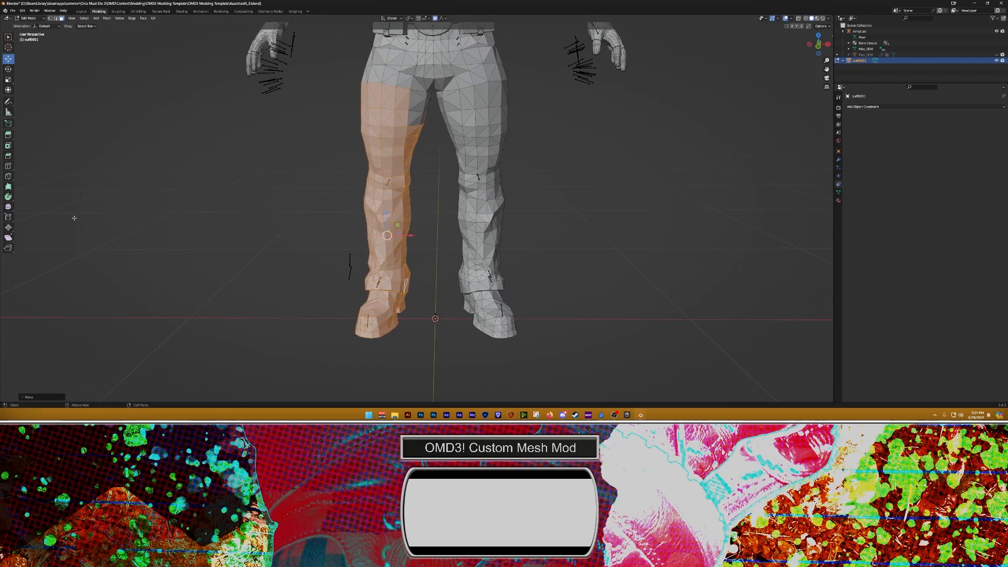
Step: Rotate the second leg slightly about the Z axis, clear the selection, and return to Object Mode
key(shift+space)
key(r)
middle_drag(383, 246, 392, 249)
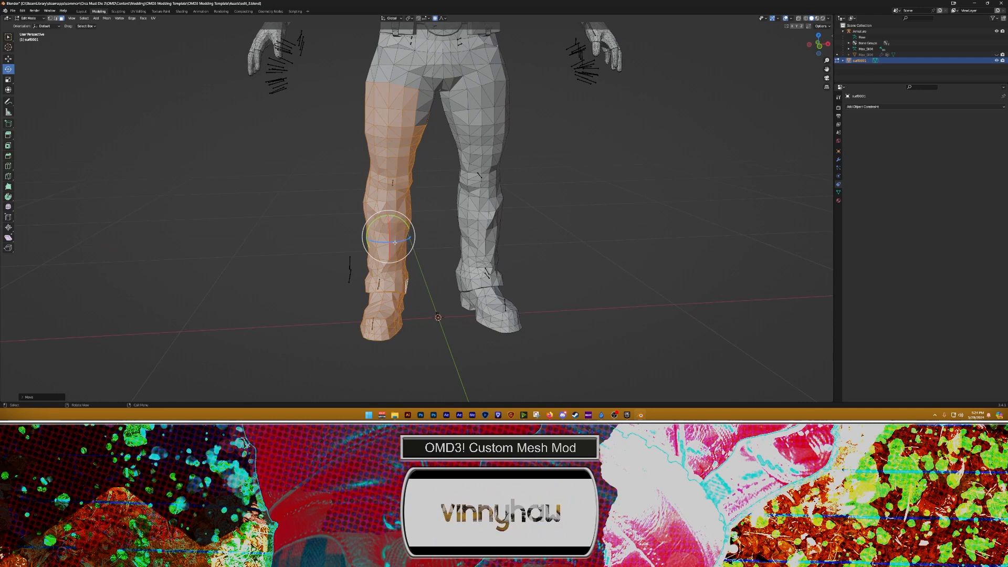
drag(395, 242, 391, 241)
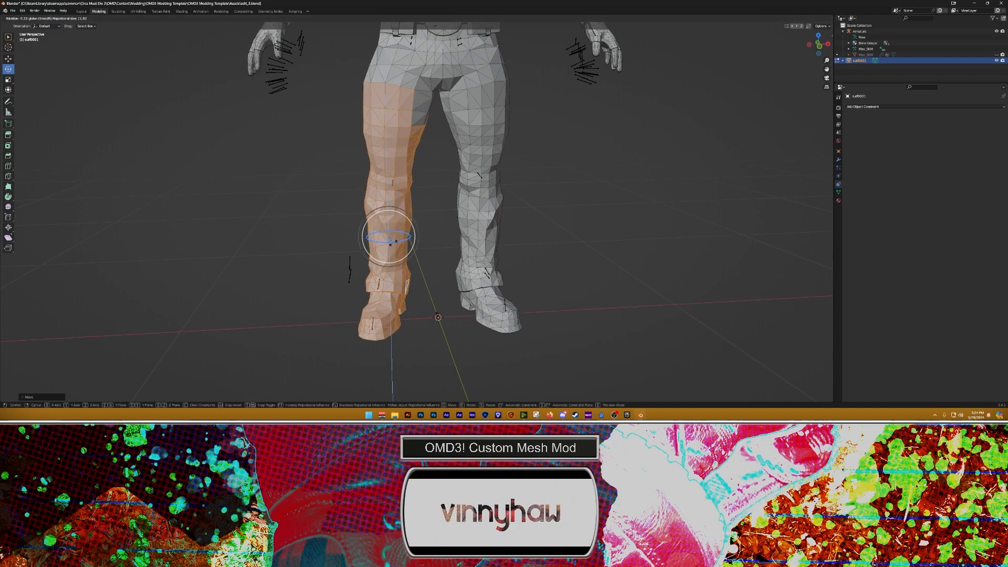
click(388, 238)
key(alt+a)
scroll(419, 210, down, 5)
middle_drag(503, 225, 539, 283)
key(Tab)
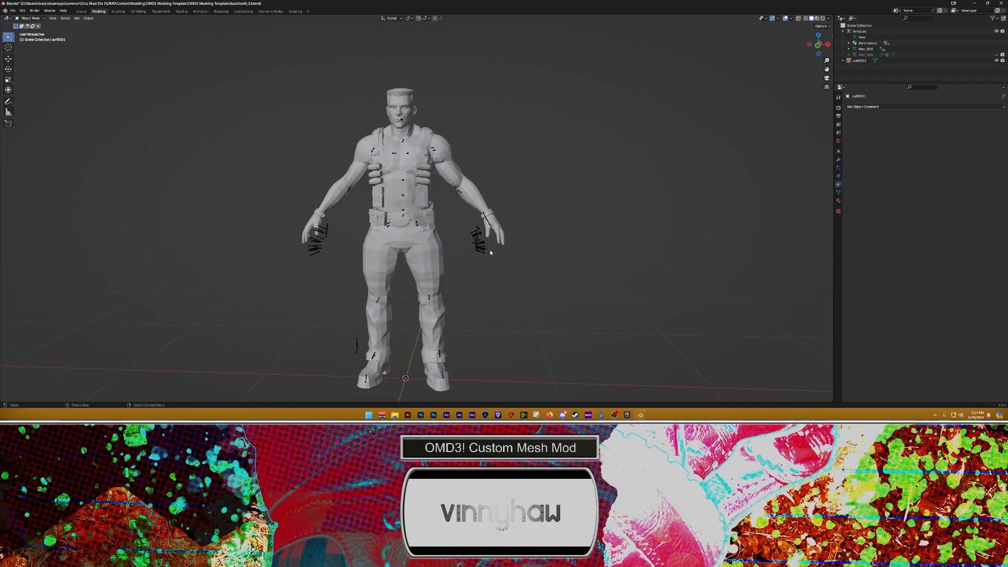
Step: Reopen the mesh for editing and box-select the fingertips of the character's left hand
scroll(505, 313, up, 5)
middle_drag(499, 198, 394, 192)
click(455, 253)
key(Tab)
scroll(396, 230, up, 3)
shift+drag(393, 189, 420, 224)
shift+drag(434, 263, 472, 226)
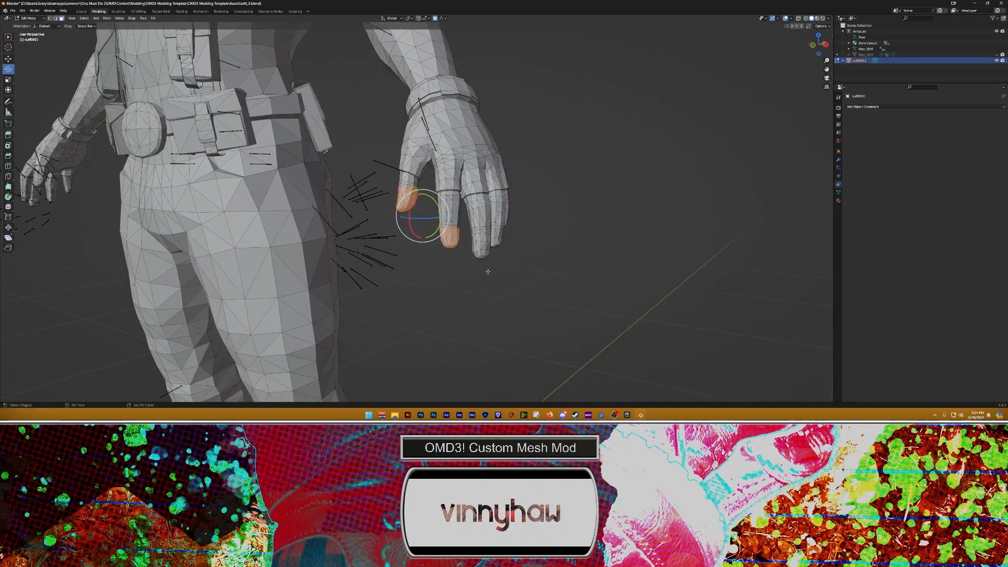
shift+drag(474, 267, 529, 208)
middle_drag(527, 211, 583, 219)
shift+drag(589, 231, 617, 215)
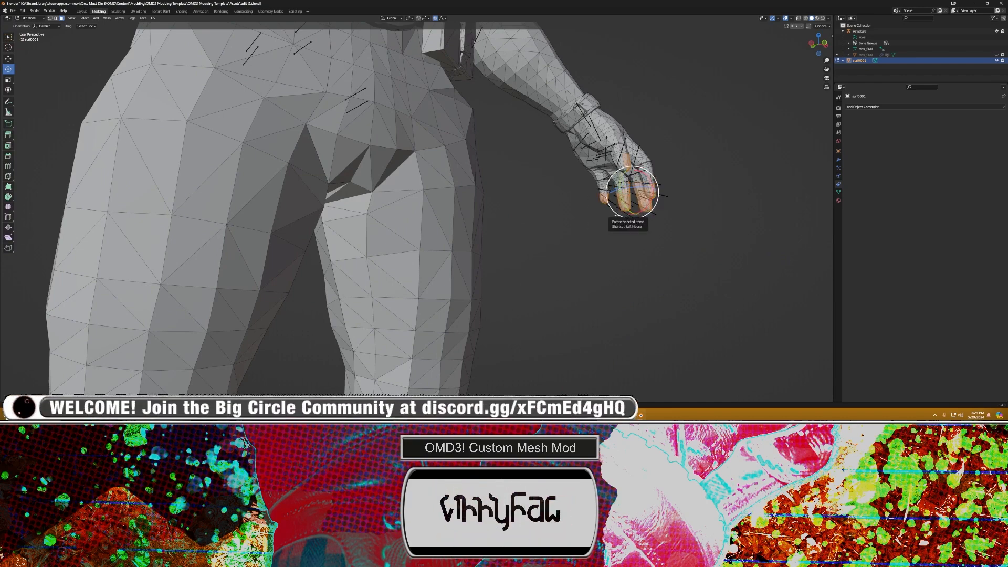
Step: Extend the fingertip selection to all linked faces of the gloved hand
key(ctrl+l)
middle_drag(622, 195, 373, 241)
key(ctrl+l)
scroll(383, 202, up, 4)
shift+middle_drag(339, 159, 423, 241)
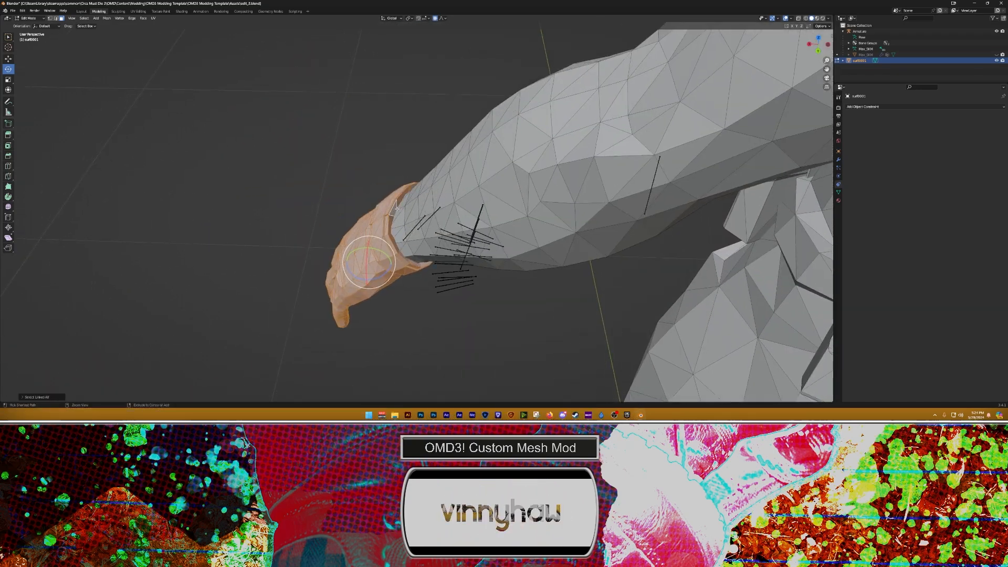
Step: Grow the face selection repeatedly from the wrist up the forearm to the elbow
middle_drag(380, 214, 440, 241)
scroll(499, 207, down, 4)
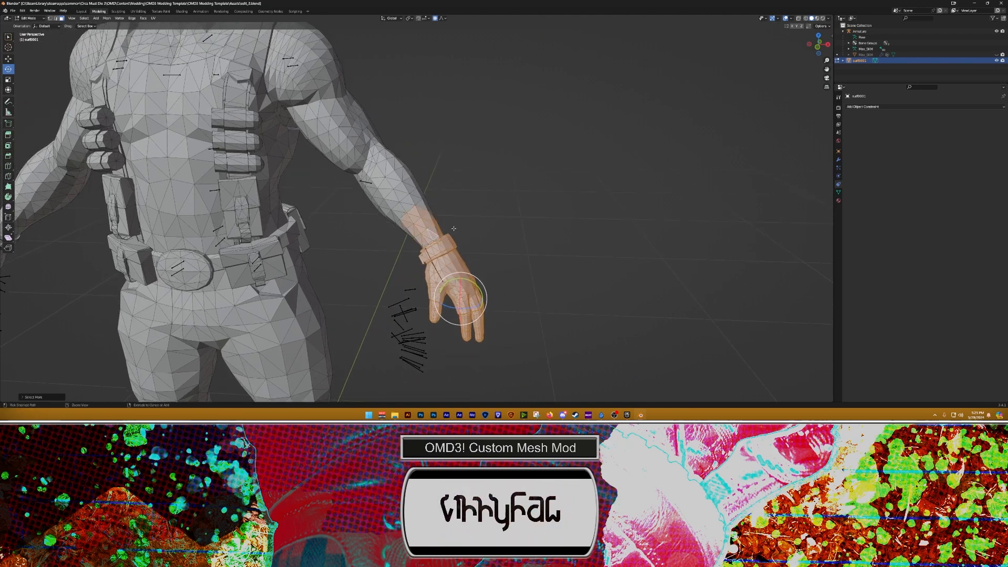
key(ctrl+KP_Add)
key(ctrl+KP_Add)
key(ctrl+KP_Add)
key(ctrl+KP_Add)
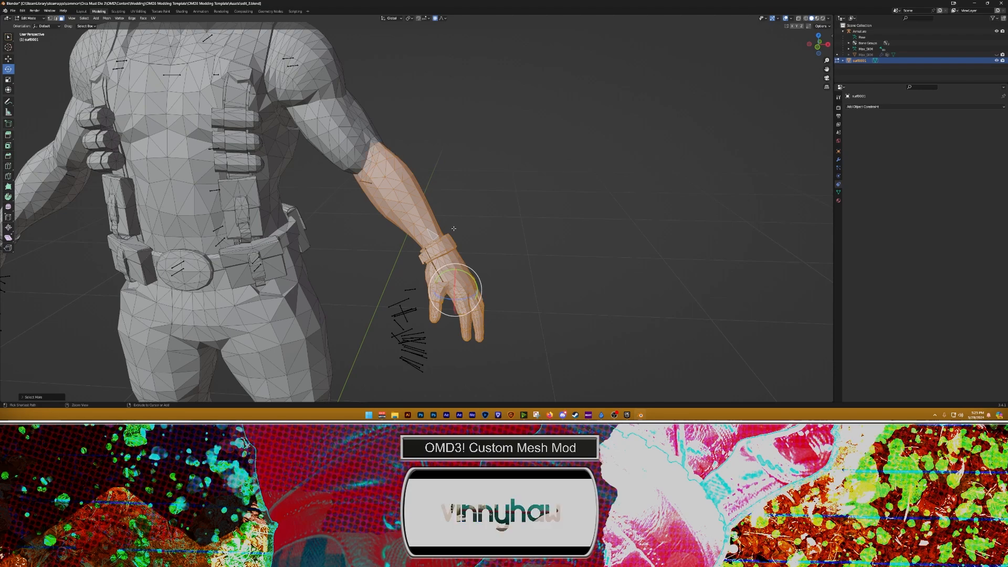
Step: Try to move the selected forearm and hand along the Y and X axes toward the hand bones
middle_drag(454, 228, 407, 265)
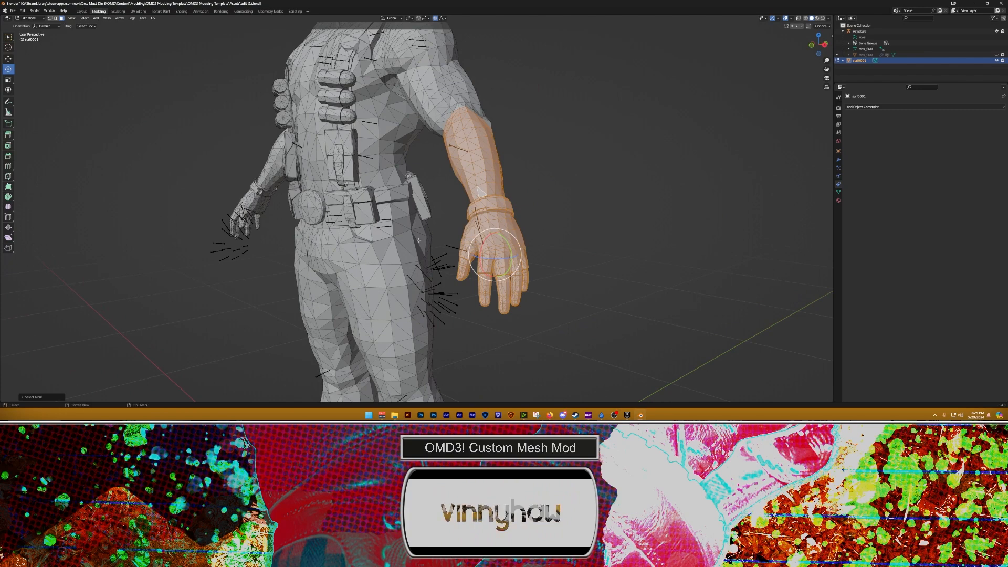
key(shift+space)
key(g)
middle_drag(479, 190, 465, 193)
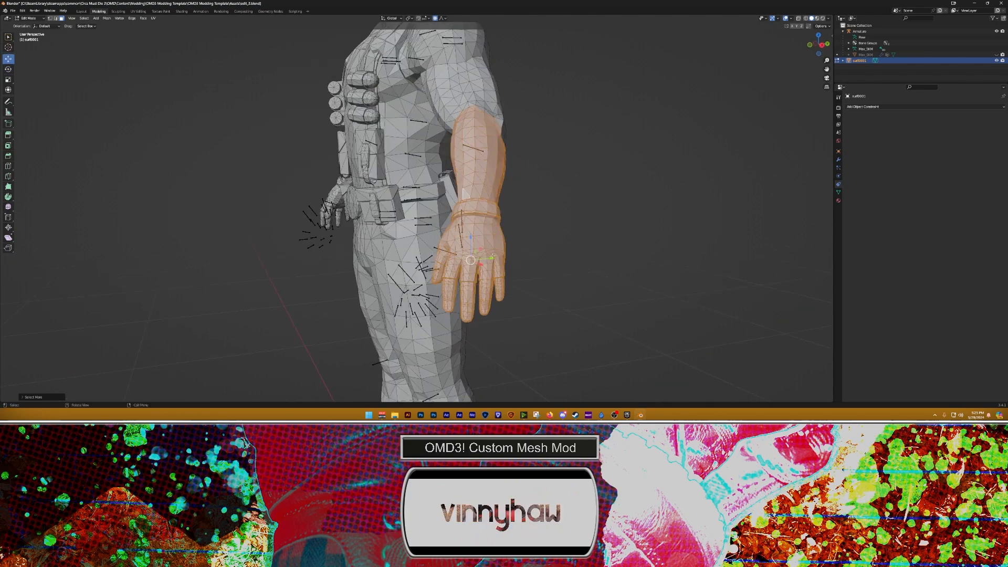
drag(492, 257, 436, 262)
middle_drag(440, 261, 513, 235)
drag(526, 231, 475, 252)
Step: Try to rotate the selected forearm and hand to match the direction of the arm bones
click(9, 69)
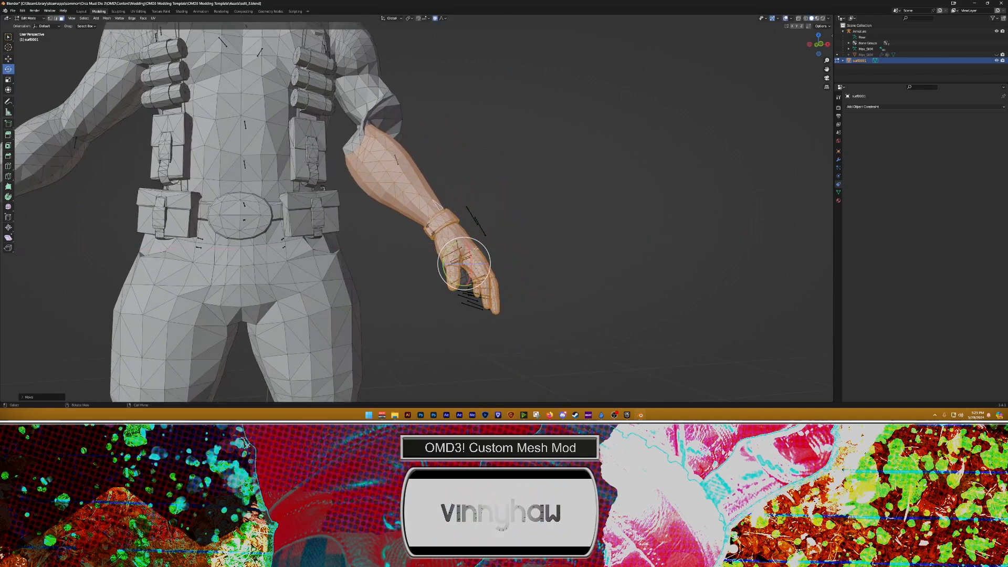
drag(452, 245, 467, 238)
middle_drag(467, 238, 412, 239)
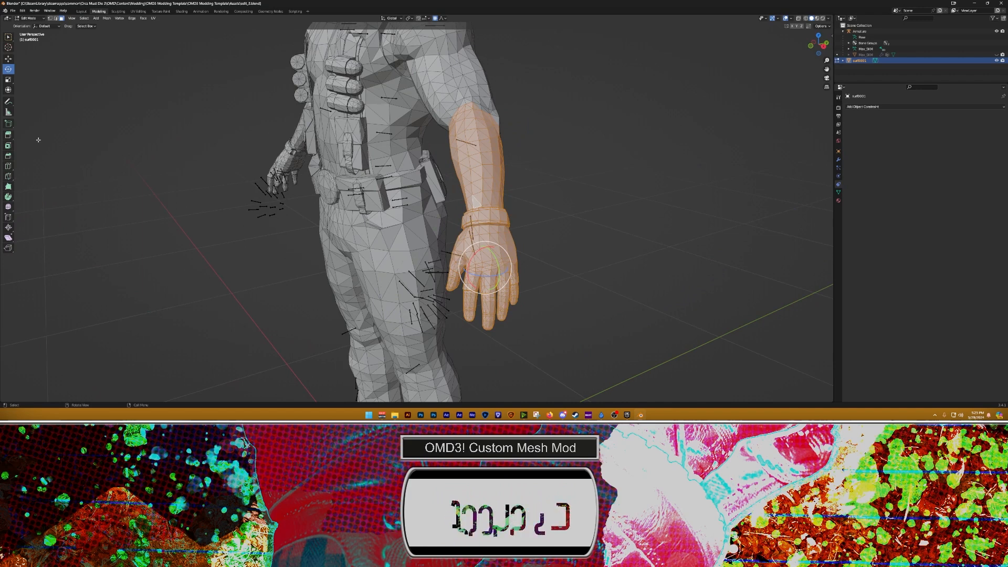
Step: Move the selected forearm and hand slightly forward along the Y axis toward the hand bones
middle_drag(341, 216, 347, 213)
middle_drag(598, 177, 389, 220)
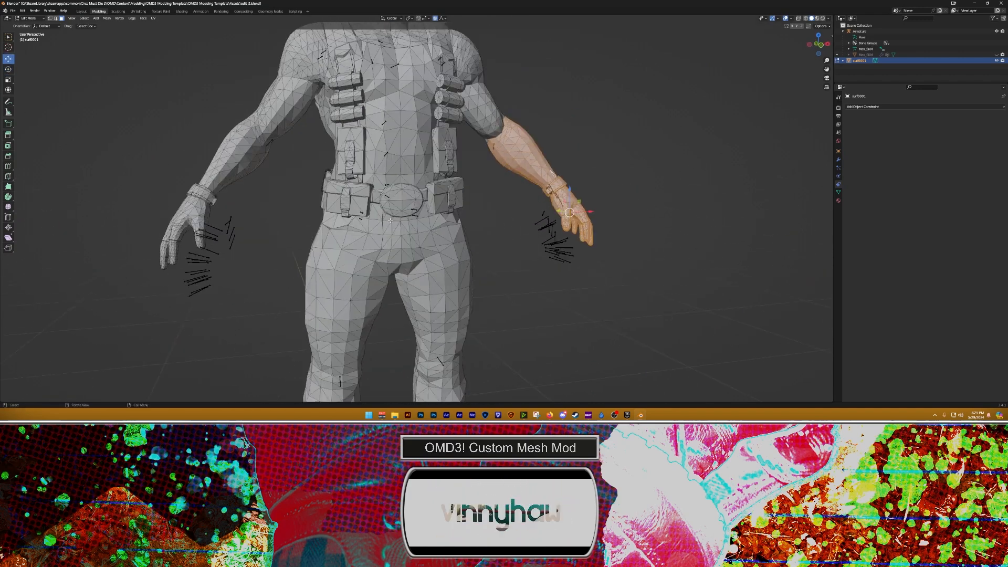
middle_drag(265, 234, 332, 232)
shift+middle_drag(255, 219, 366, 206)
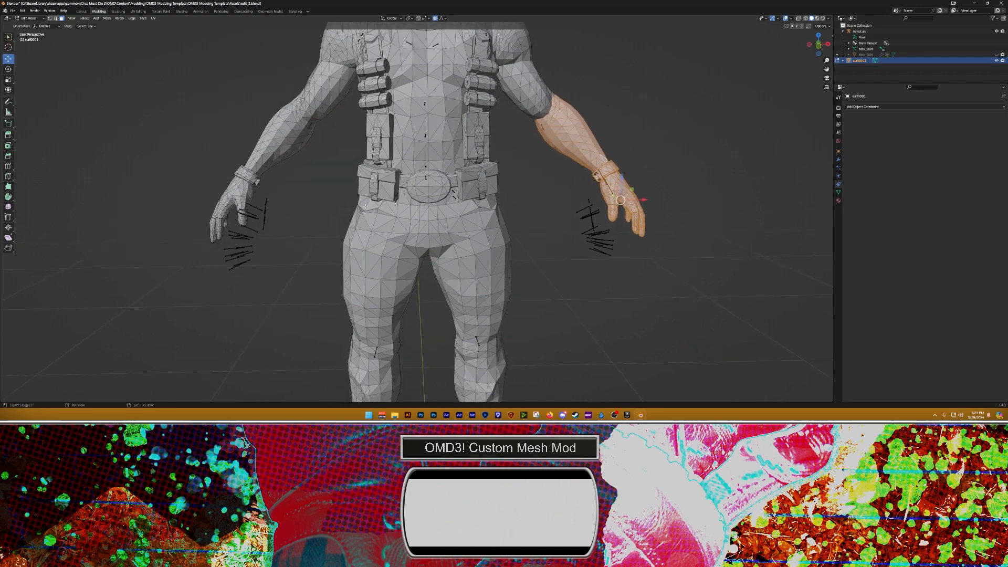
shift+middle_drag(561, 224, 428, 223)
scroll(435, 223, up, 3)
shift+middle_drag(551, 272, 479, 192)
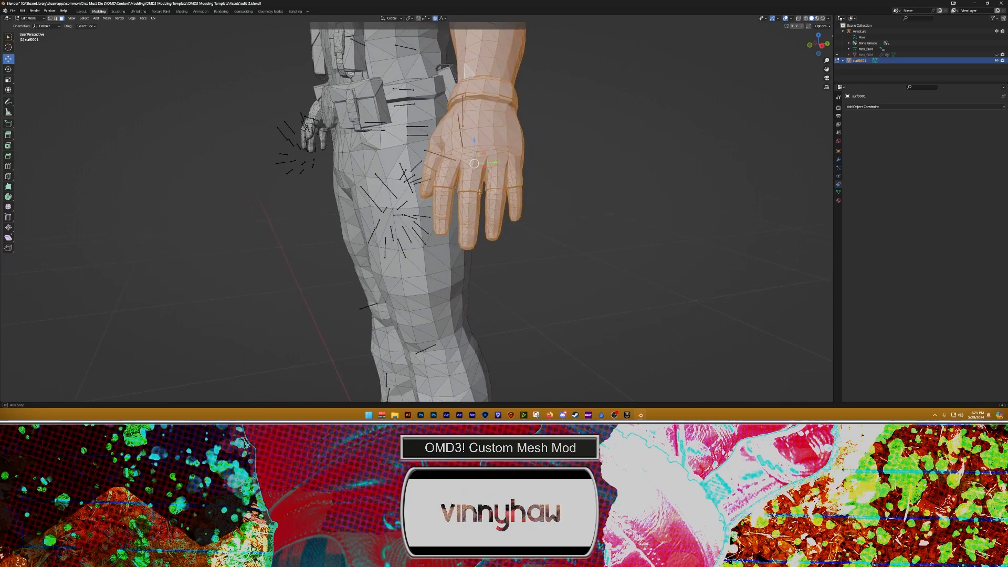
drag(495, 162, 478, 163)
middle_drag(480, 163, 471, 210)
scroll(439, 215, down, 4)
Step: Rotate the selected forearm and hand slightly about the Y axis and about the Z axis
click(8, 69)
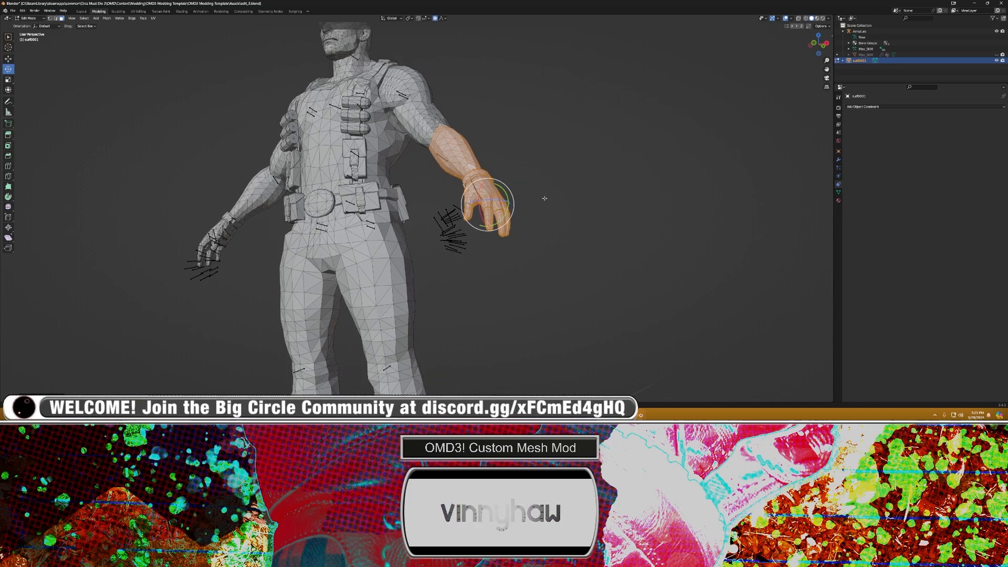
scroll(394, 213, up, 5)
shift+middle_drag(393, 218, 418, 208)
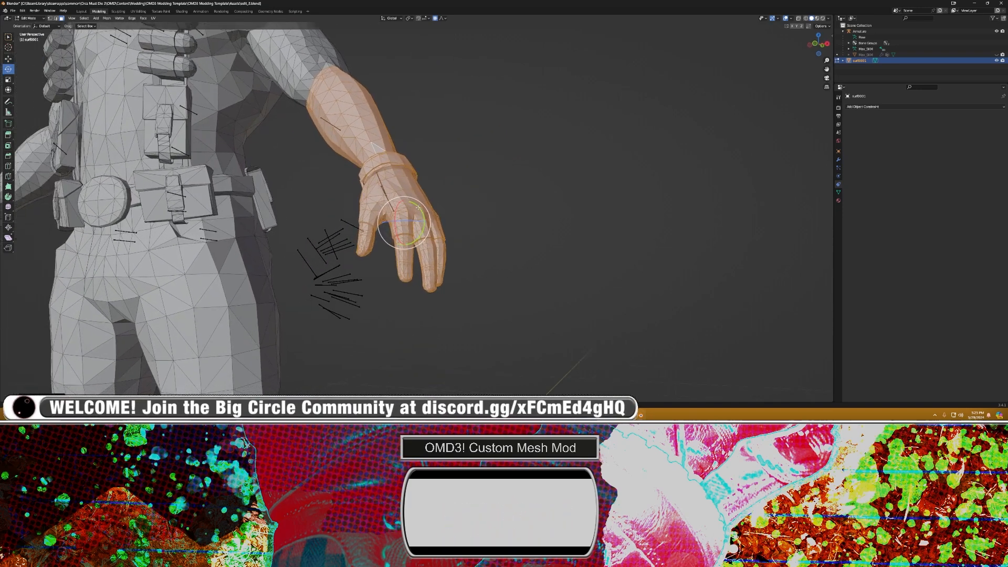
drag(419, 207, 424, 216)
scroll(419, 214, down, 1)
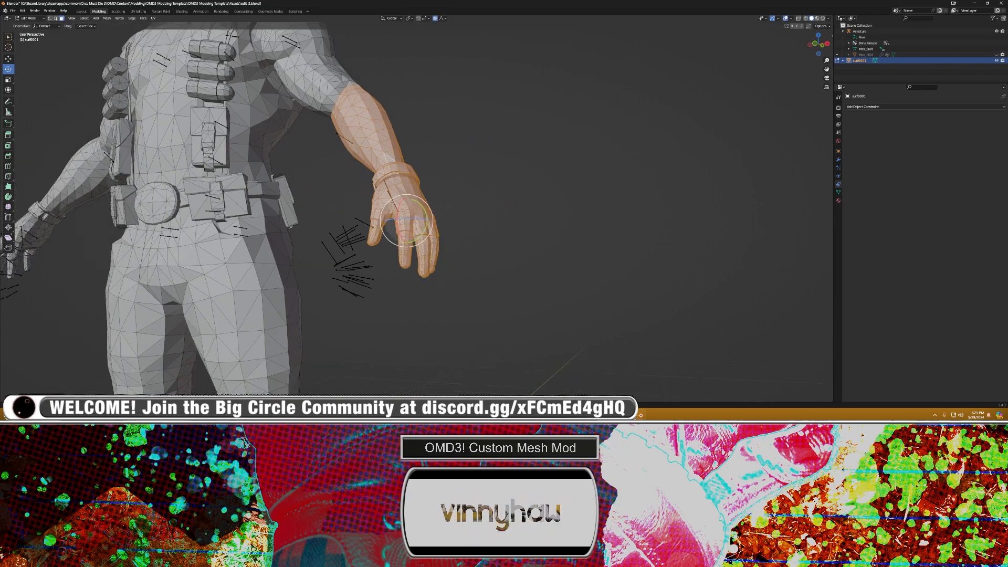
middle_drag(223, 162, 187, 160)
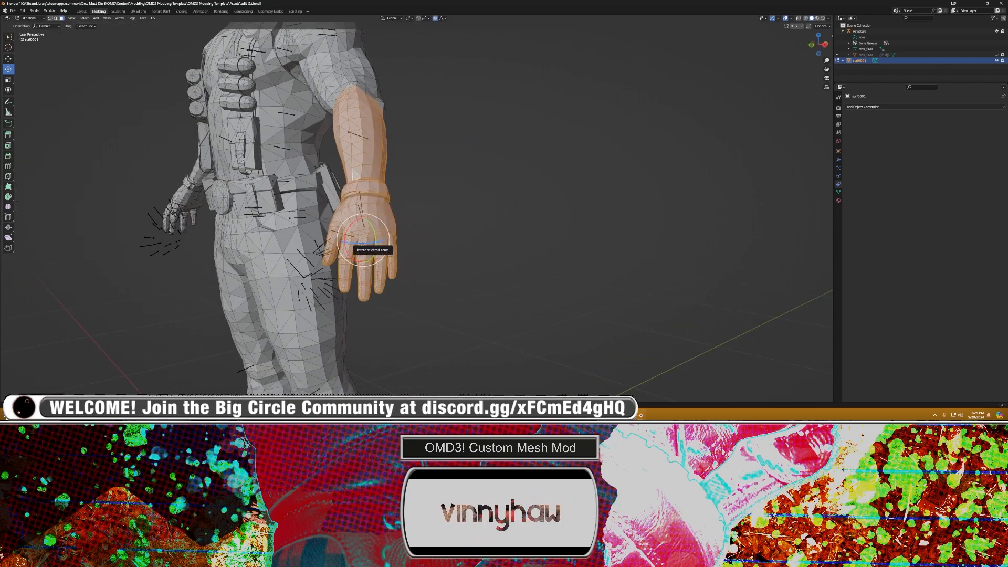
drag(362, 243, 362, 243)
Step: Move the selected forearm and hand inward along the X axis toward the hand bones
click(8, 59)
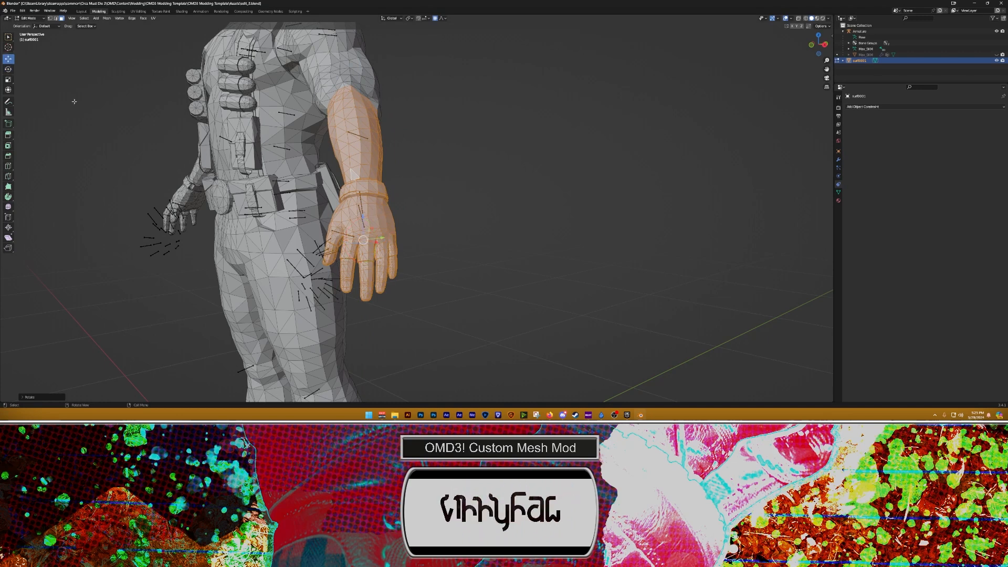
middle_drag(367, 223, 428, 203)
drag(455, 197, 382, 196)
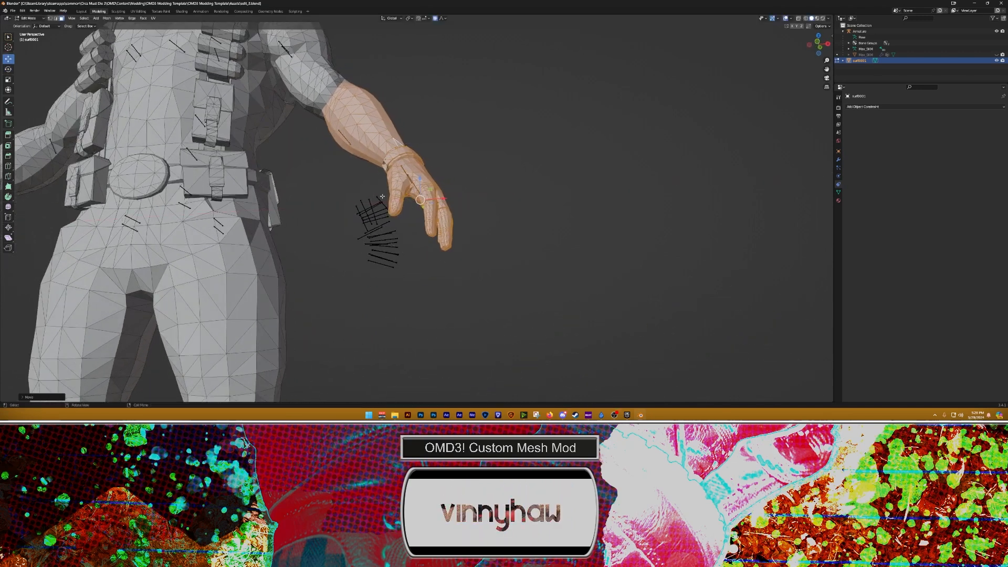
click(8, 69)
drag(438, 211, 479, 393)
click(8, 59)
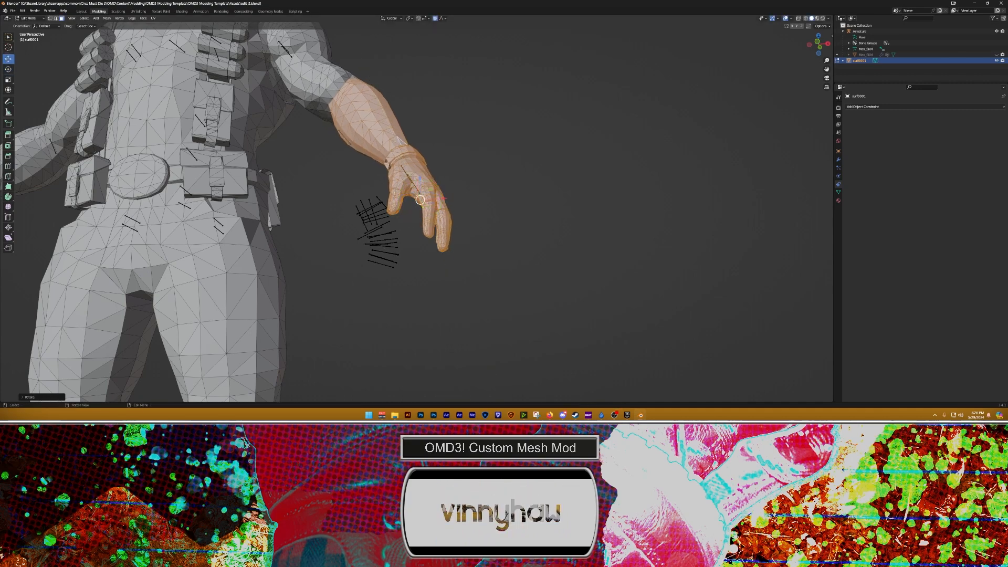
drag(430, 191, 421, 196)
middle_drag(428, 197, 291, 197)
Step: Undo the recent moves and rotations of the selected forearm and hand
key(ctrl+z)
key(ctrl+z)
key(ctrl+z)
key(ctrl+z)
key(ctrl+z)
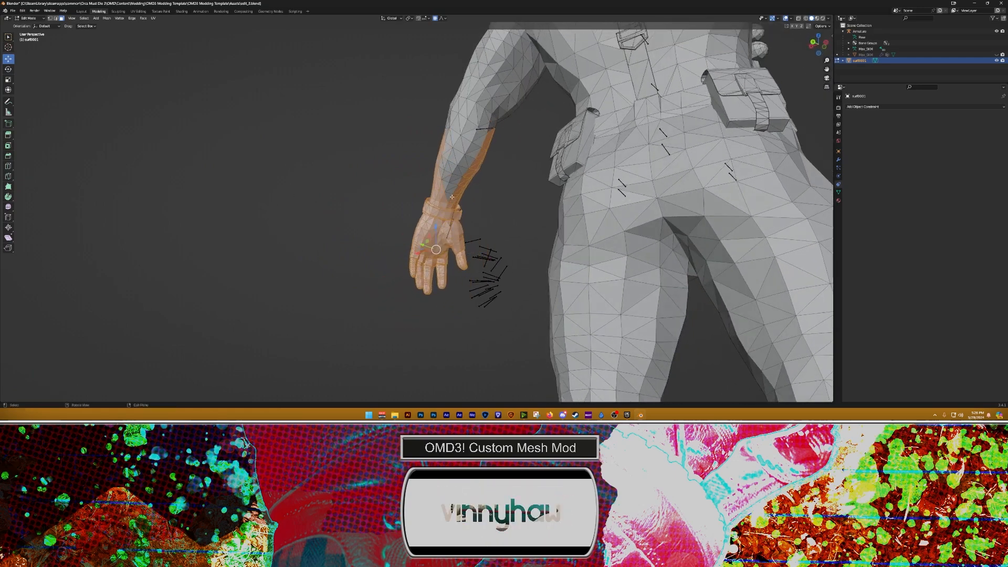
Step: Add the unselected faces on the inner side of the forearm to the selection, up to just below the elbow
middle_drag(452, 197, 428, 237)
scroll(454, 196, up, 3)
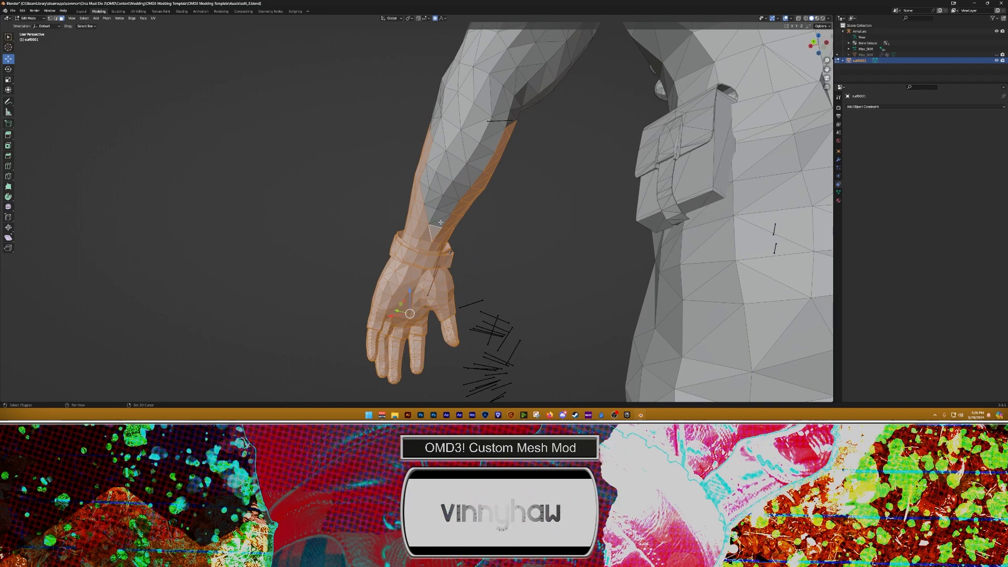
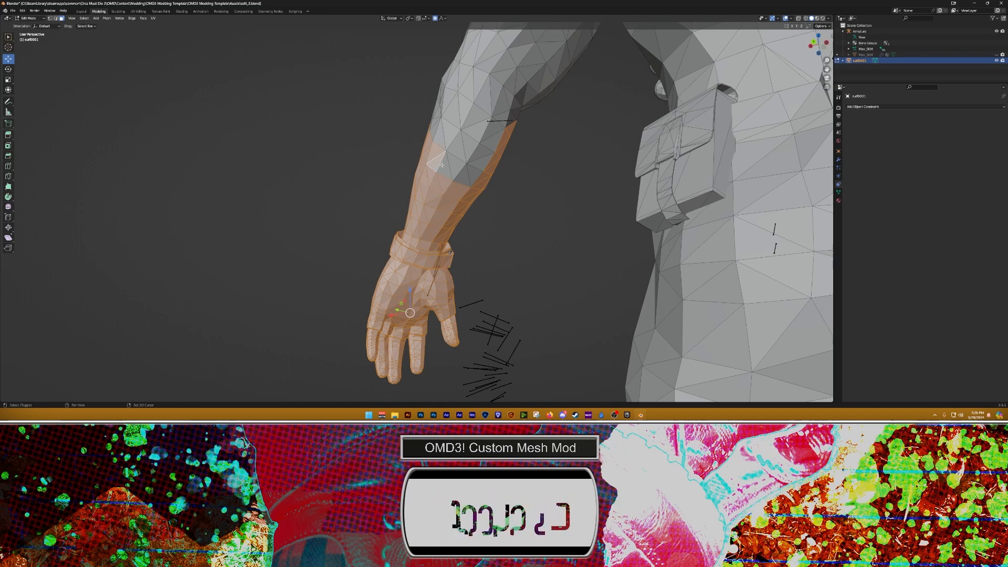
shift+click(465, 177)
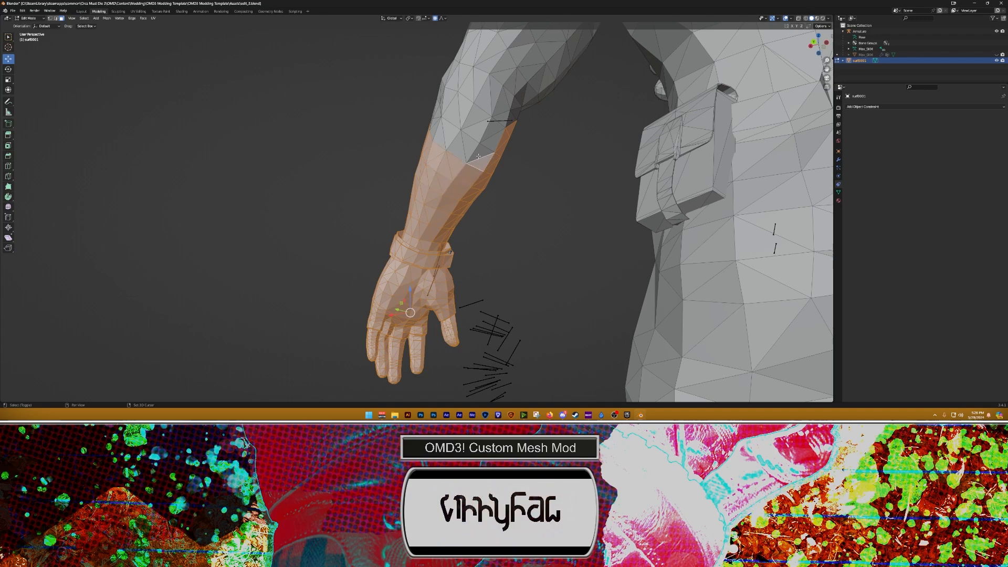
shift+click(478, 156)
shift+click(470, 146)
shift+click(458, 146)
shift+click(450, 134)
shift+click(440, 136)
middle_drag(440, 136, 458, 163)
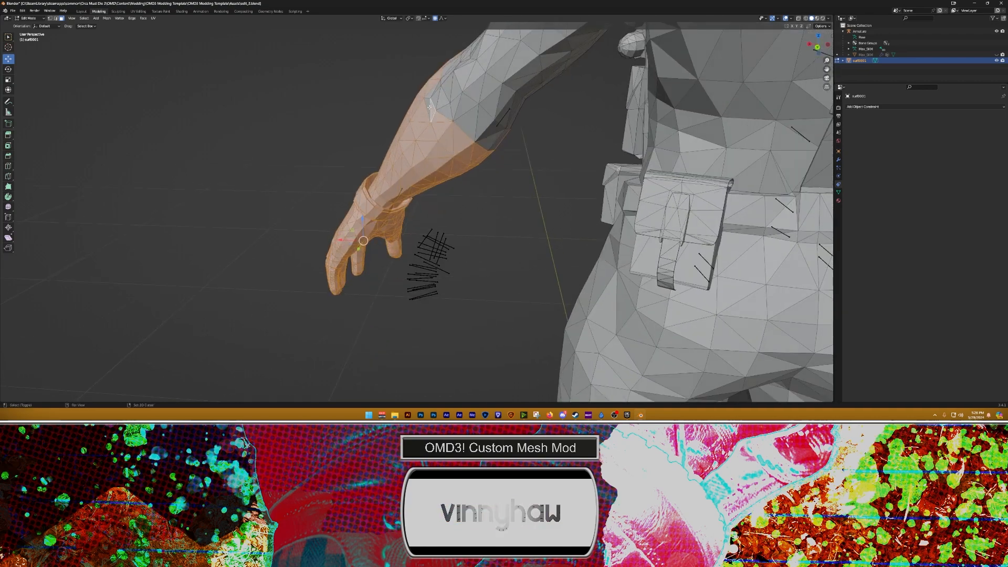
middle_drag(429, 107, 368, 77)
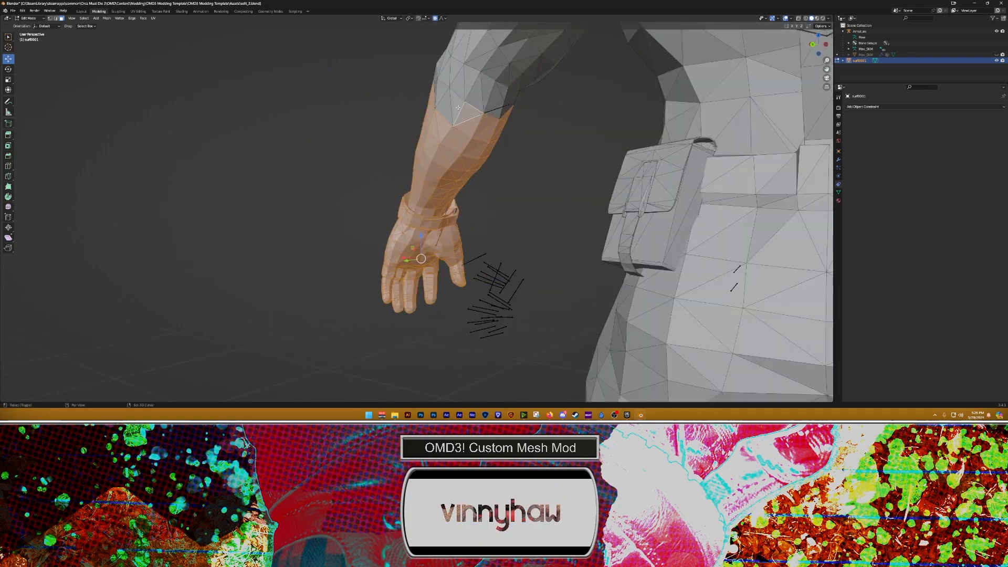
middle_drag(452, 109, 508, 167)
shift+click(437, 89)
Step: Move the selected forearm and hand slightly closer to the hand bones
scroll(505, 101, down, 3)
middle_drag(420, 181, 488, 198)
scroll(491, 247, down, 2)
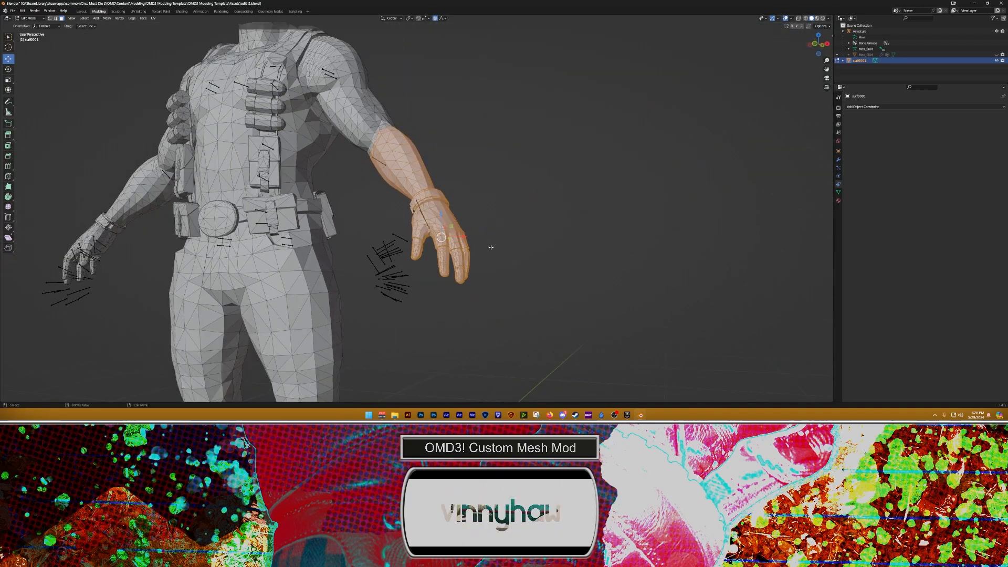
shift+middle_drag(490, 247, 530, 210)
scroll(470, 245, up, 1)
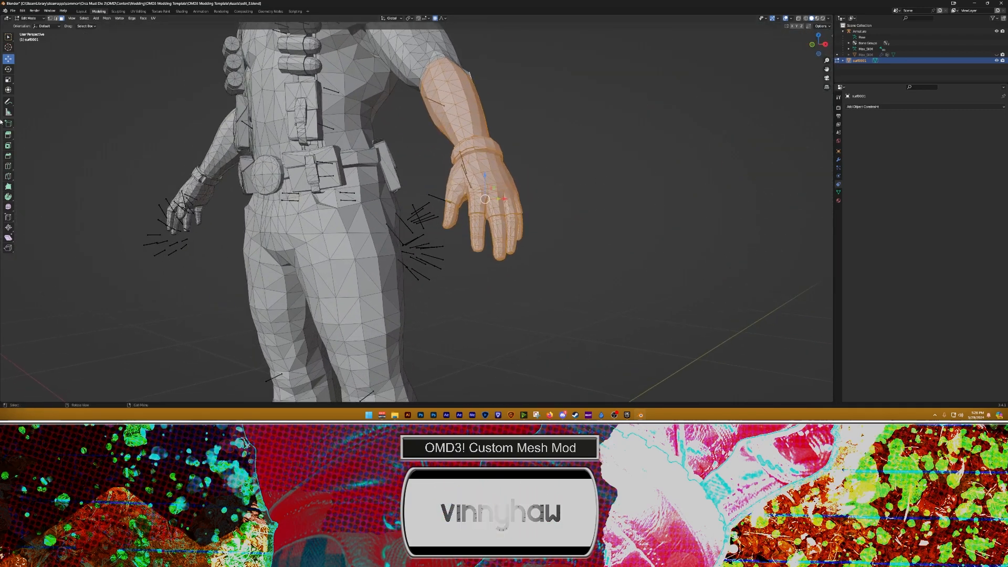
middle_drag(326, 196, 375, 223)
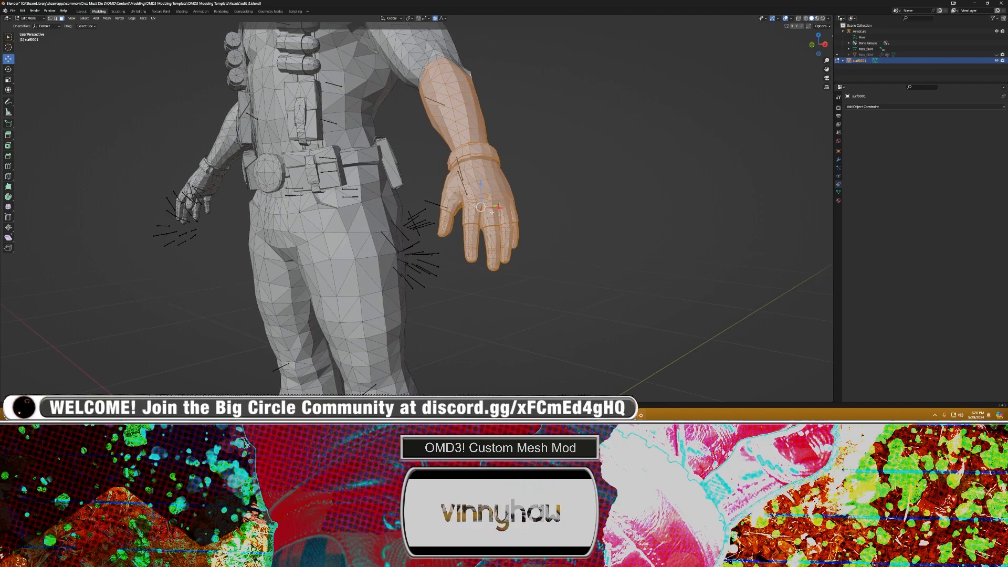
middle_drag(492, 212, 482, 215)
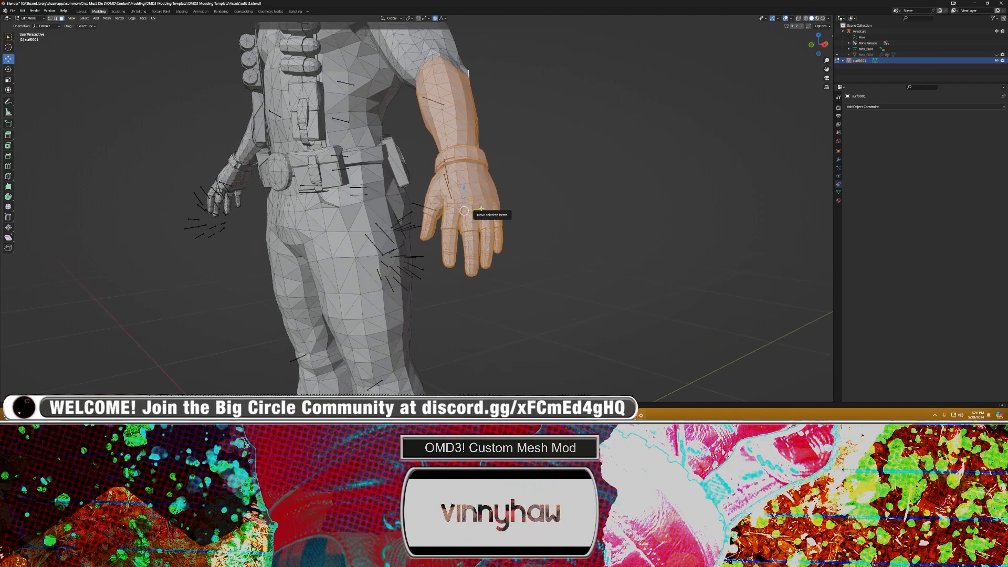
drag(481, 209, 474, 209)
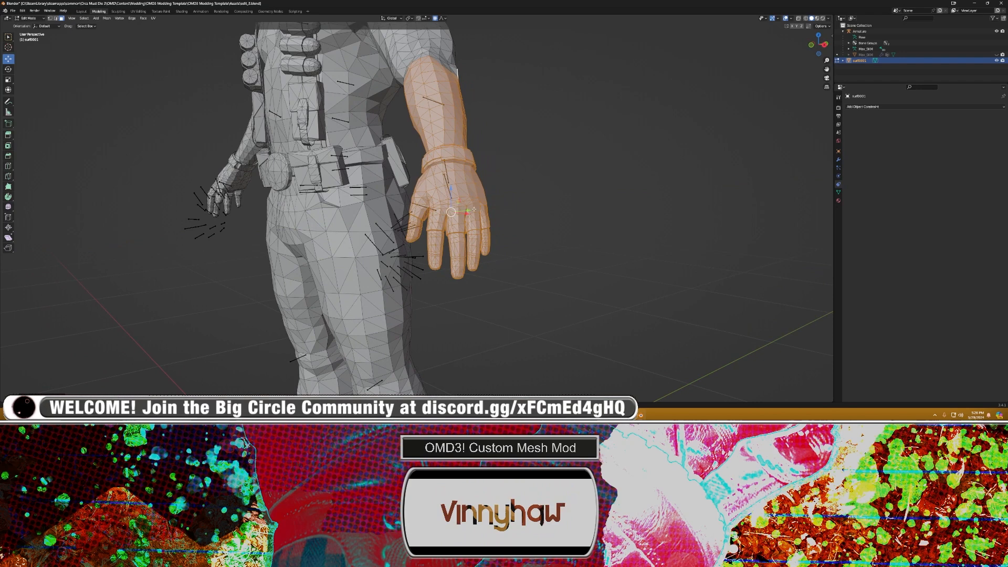
Step: Rotate the selected forearm and hand slightly and shift them nearer to the hand bones
click(10, 69)
middle_drag(439, 195, 480, 196)
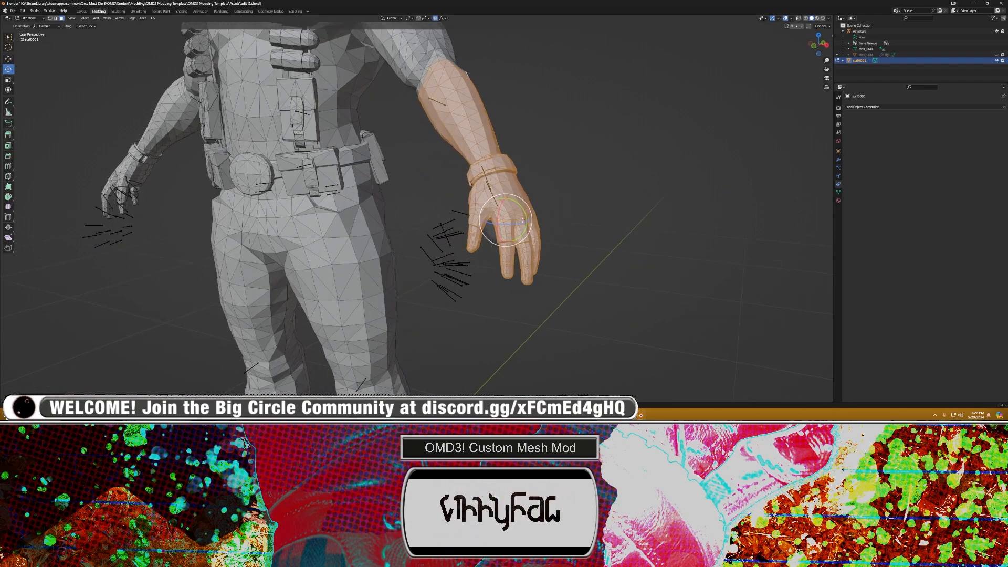
drag(526, 217, 505, 217)
click(9, 58)
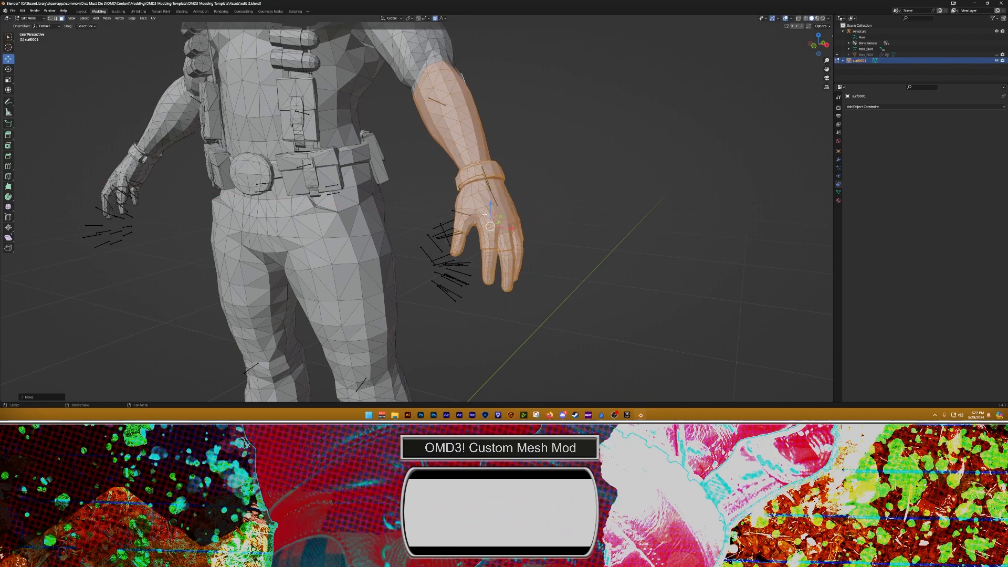
Step: Rotate the selected forearm and hand slightly from the side, and undo the extra rotation made from the front
middle_drag(503, 210, 421, 207)
click(8, 69)
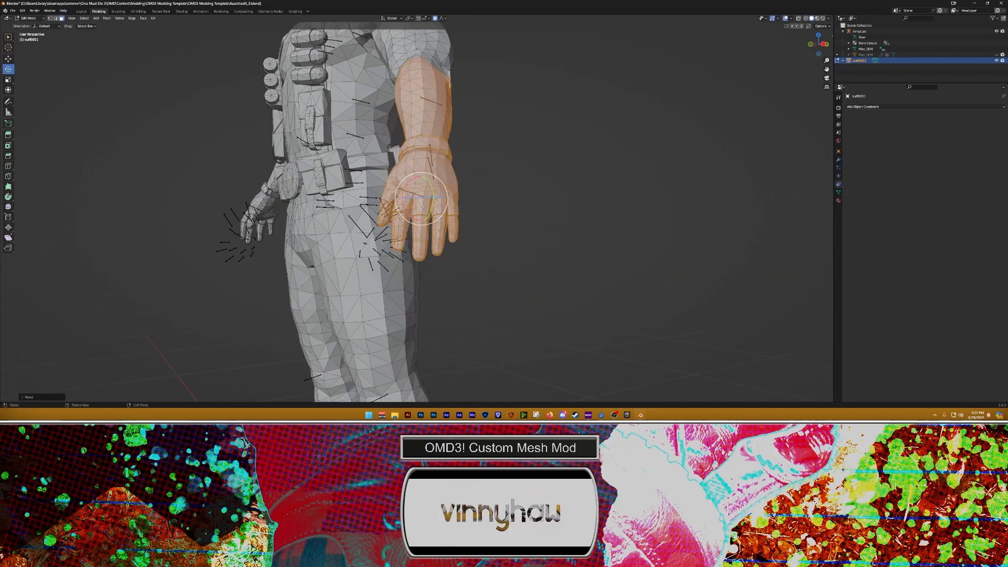
drag(407, 186, 414, 180)
middle_drag(420, 203, 503, 213)
drag(496, 197, 498, 209)
key(ctrl+z)
Step: Move the selected forearm and hand slightly forward toward the hand bones
click(8, 59)
middle_drag(472, 210, 406, 213)
scroll(391, 215, up, 2)
drag(407, 221, 395, 222)
scroll(391, 215, down, 3)
middle_drag(374, 194, 435, 192)
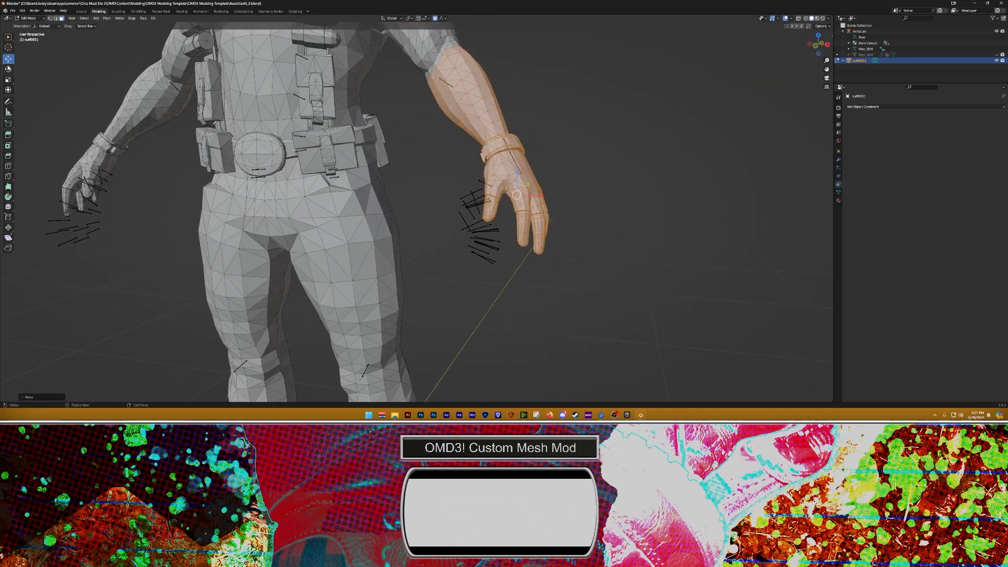
Step: Rotate the selected forearm and hand in small amounts to follow the direction of the hand bones
shift+middle_drag(442, 227, 393, 234)
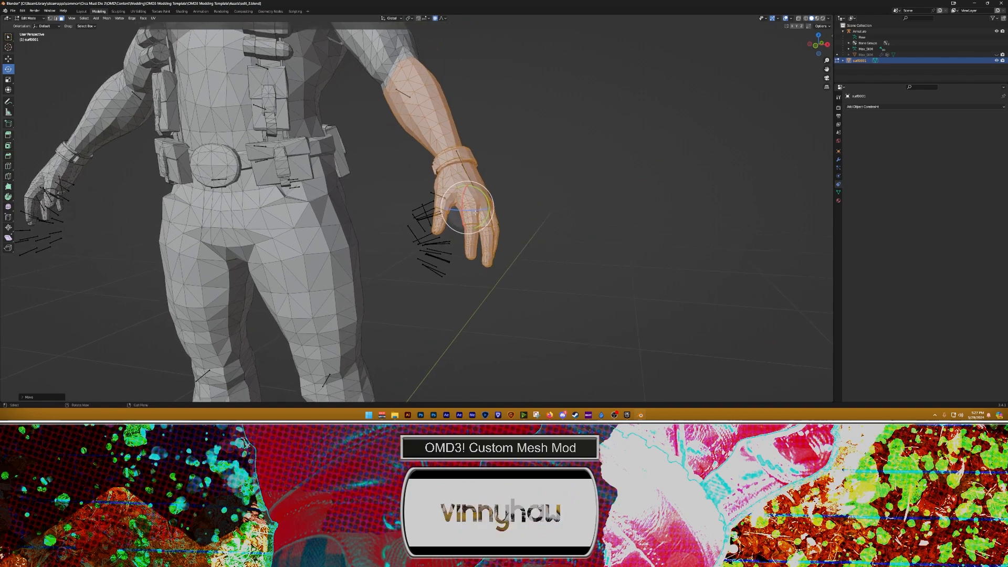
scroll(446, 226, up, 3)
shift+middle_drag(517, 210, 449, 211)
drag(410, 205, 415, 209)
scroll(420, 215, down, 3)
mouse_move(449, 225)
middle_down()
mouse_move(404, 227)
mouse_move(434, 223)
middle_up()
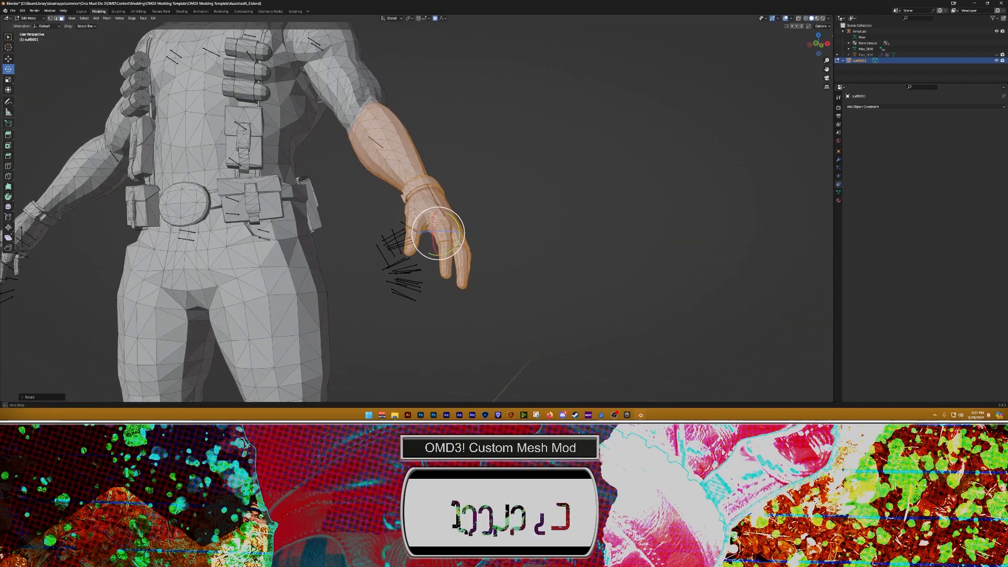
drag(456, 223, 457, 226)
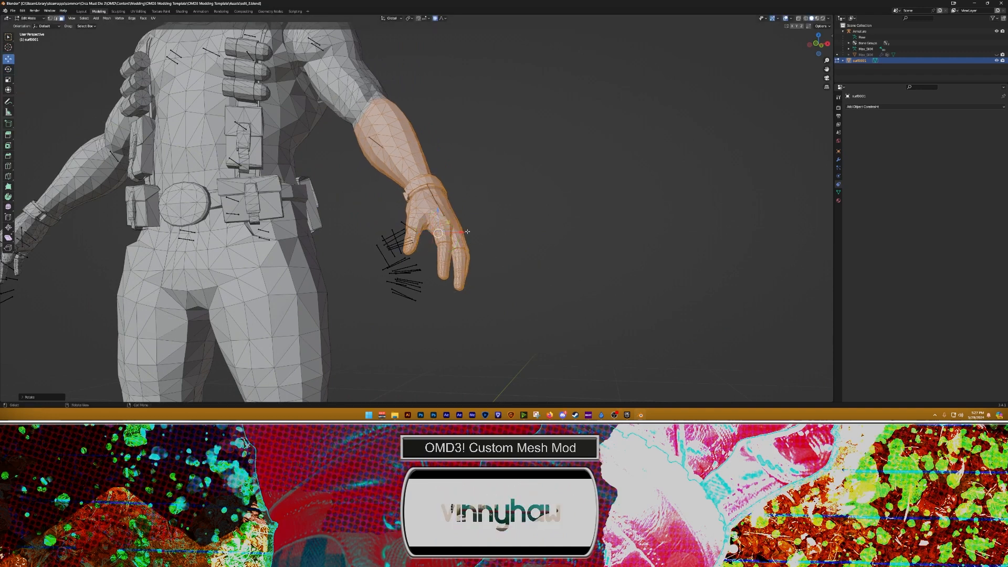
Step: Move the selected forearm and hand inward toward the hand bones and rotate them slightly to match
drag(448, 222, 466, 231)
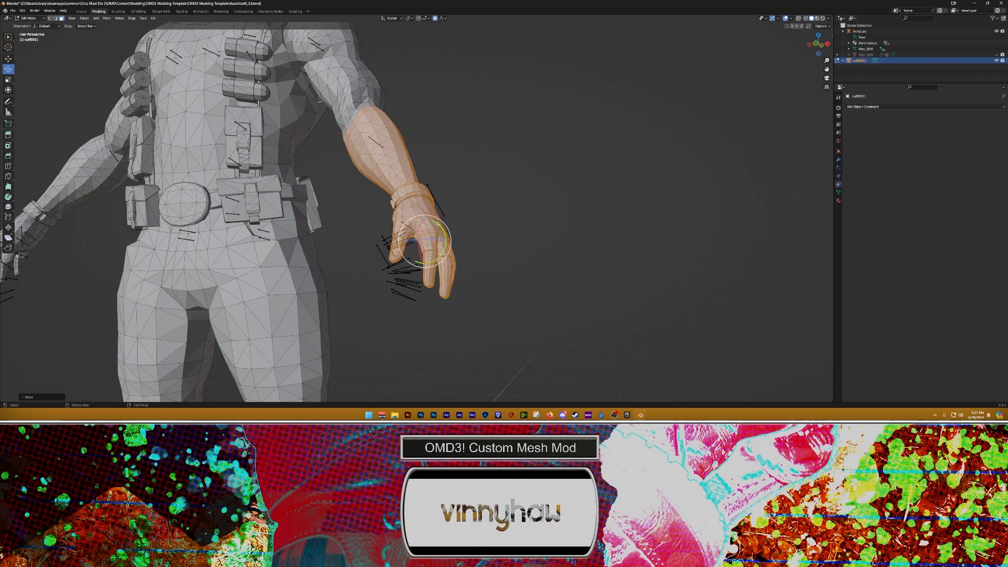
drag(438, 225, 436, 222)
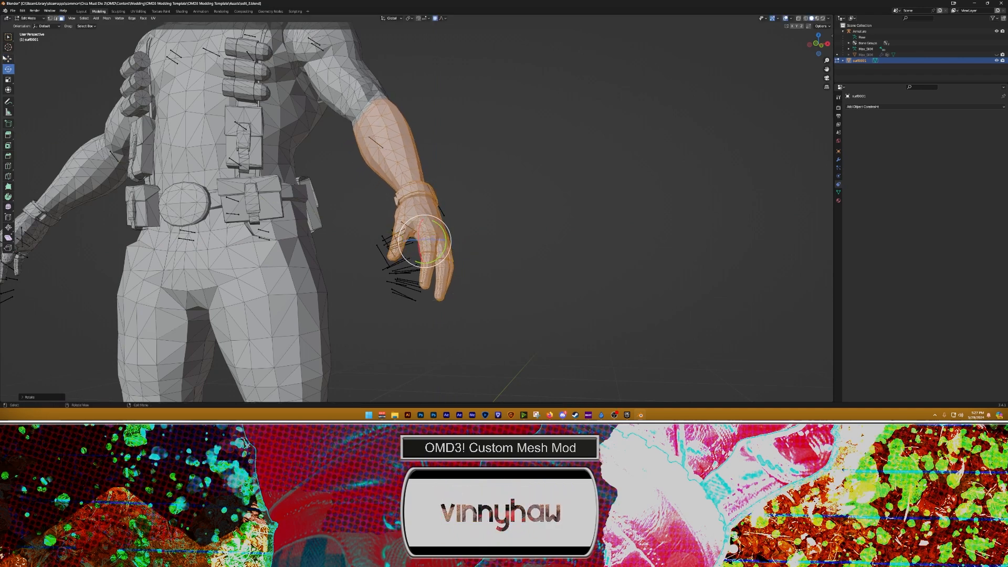
middle_drag(447, 222, 423, 234)
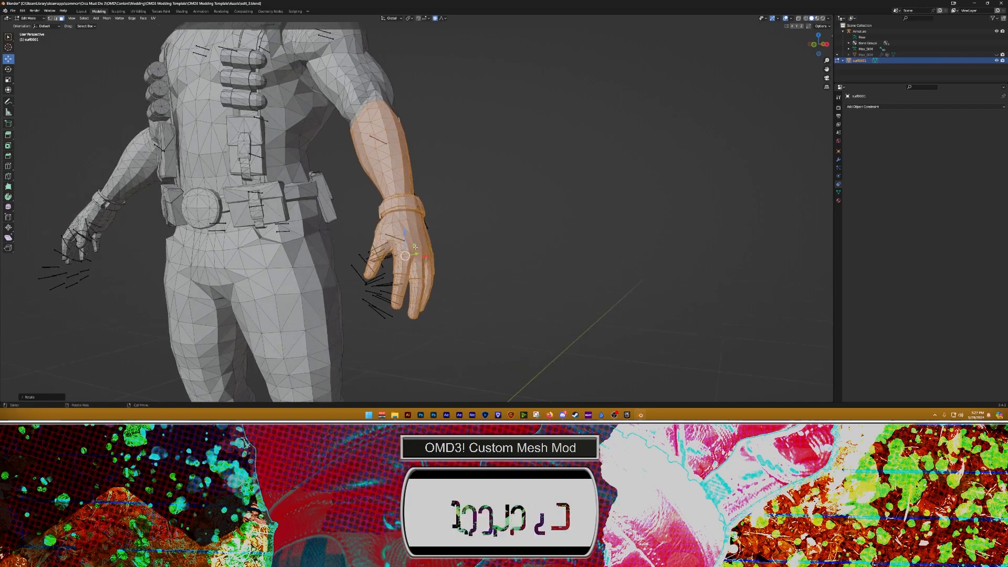
drag(412, 247, 408, 249)
Step: Move the selected forearm and hand down and inward in the XZ plane onto the hand bones
middle_drag(409, 249, 446, 255)
scroll(359, 284, up, 3)
drag(446, 255, 419, 237)
click(419, 237)
middle_drag(419, 237, 488, 216)
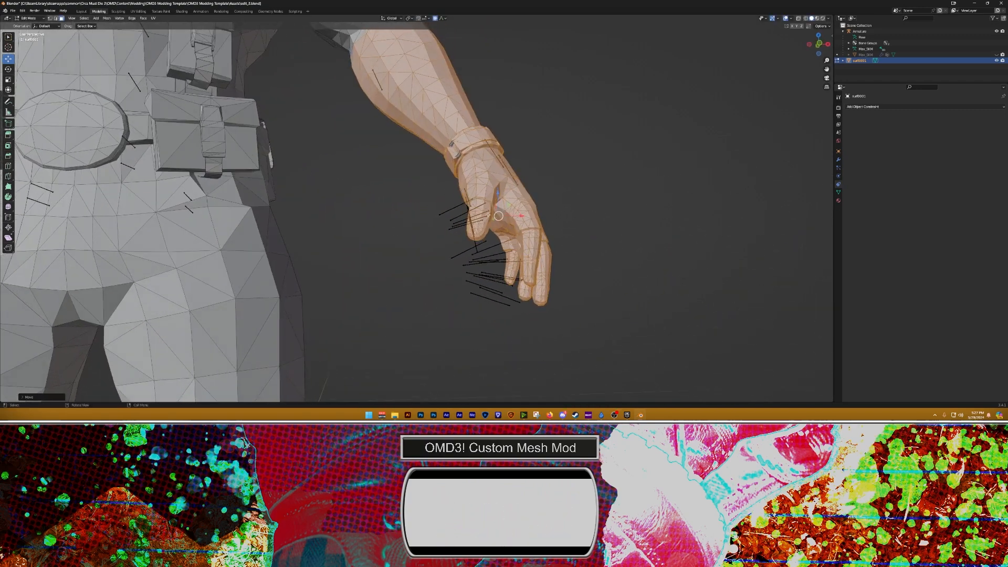
drag(508, 207, 506, 214)
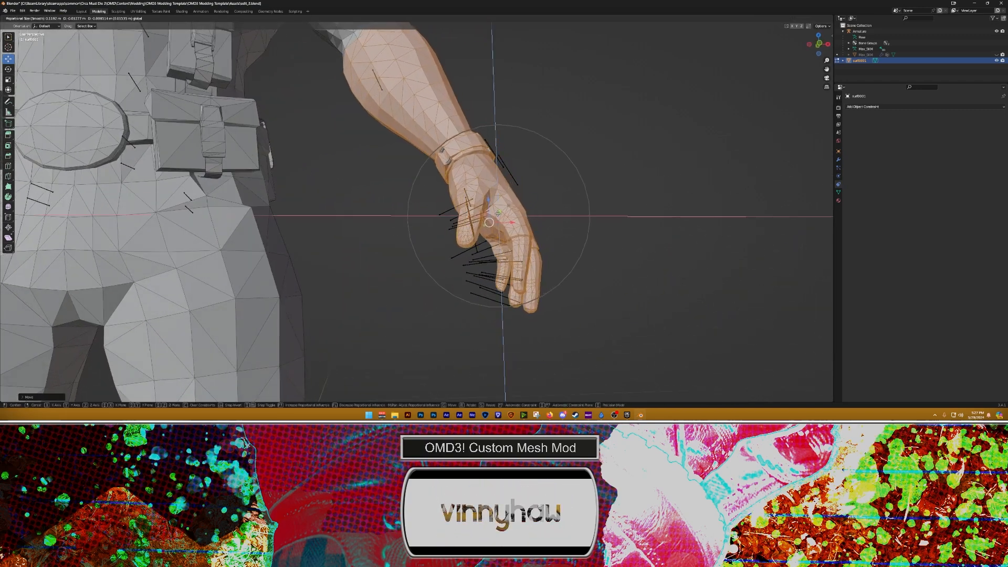
Step: Rotate the selected forearm and hand slightly, checking the alignment with the bones from the side and the front
middle_drag(506, 214, 275, 186)
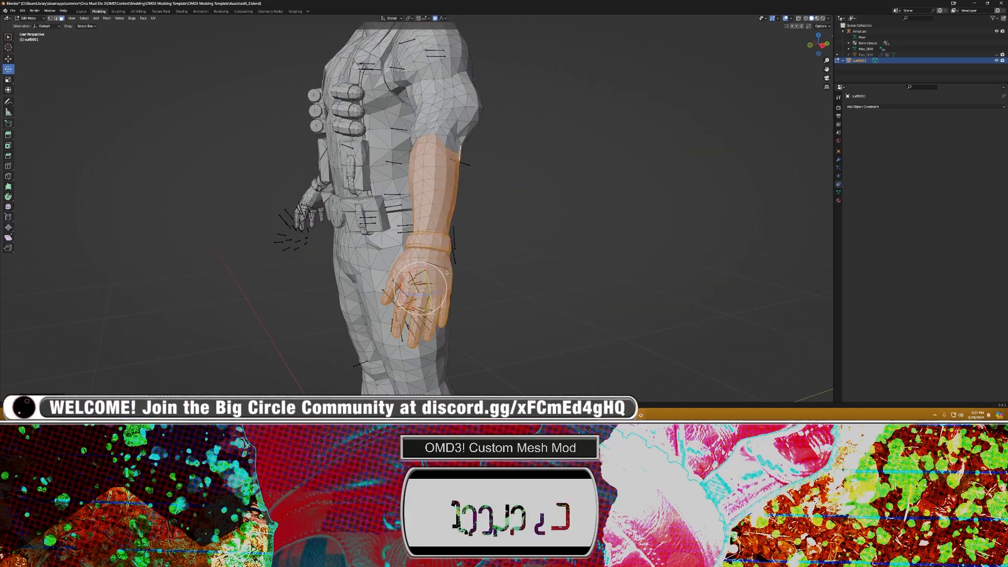
drag(413, 270, 418, 269)
middle_drag(418, 269, 479, 263)
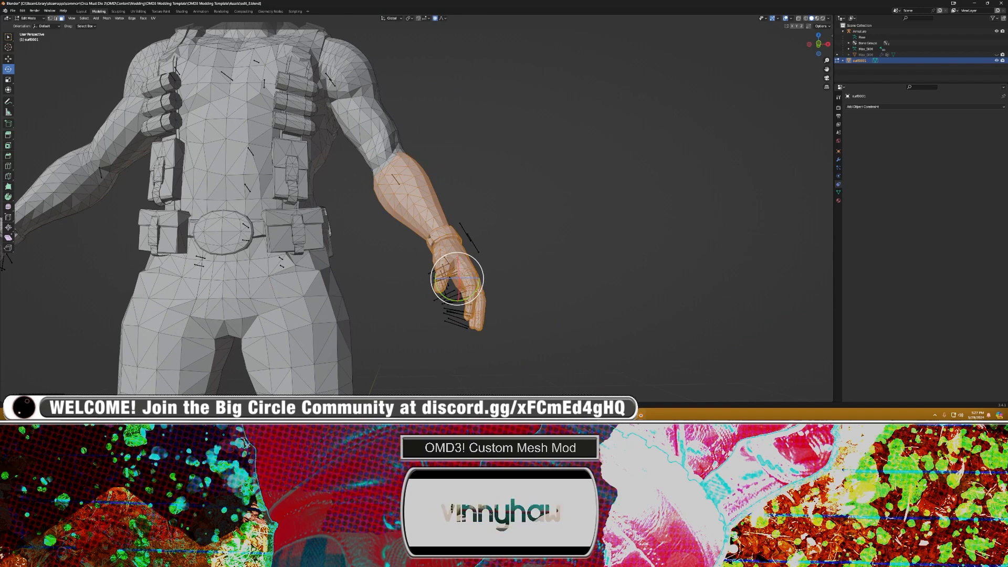
drag(475, 290, 477, 288)
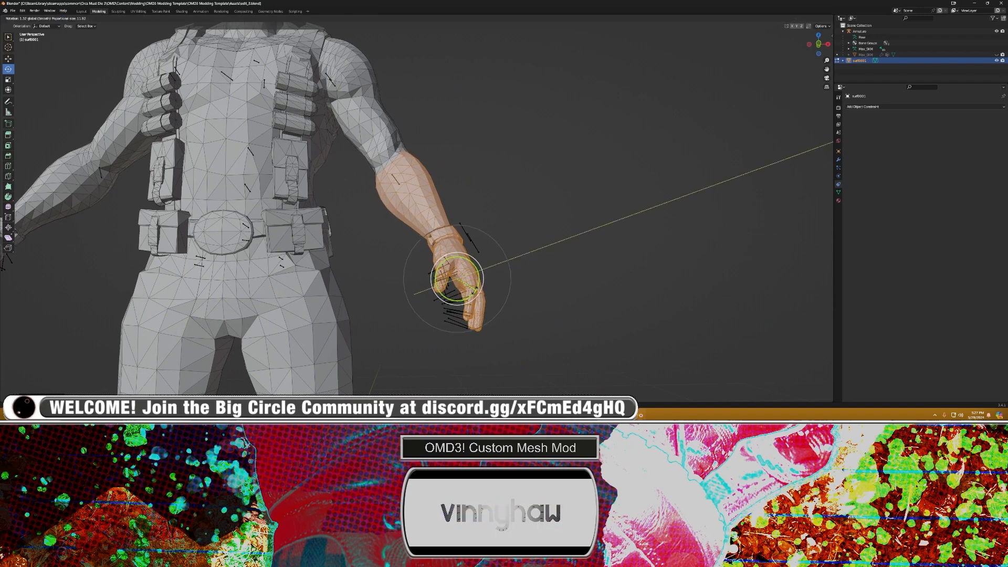
key(Escape)
Step: Move the selected forearm and hand slightly inward along the X axis and rotate them slightly about the Y axis
scroll(464, 269, up, 2)
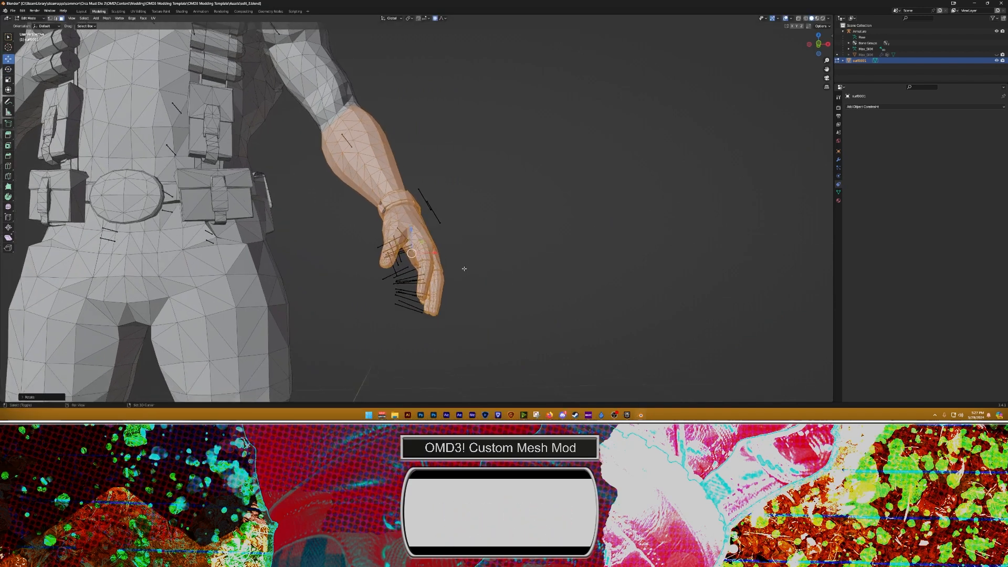
drag(434, 253, 429, 253)
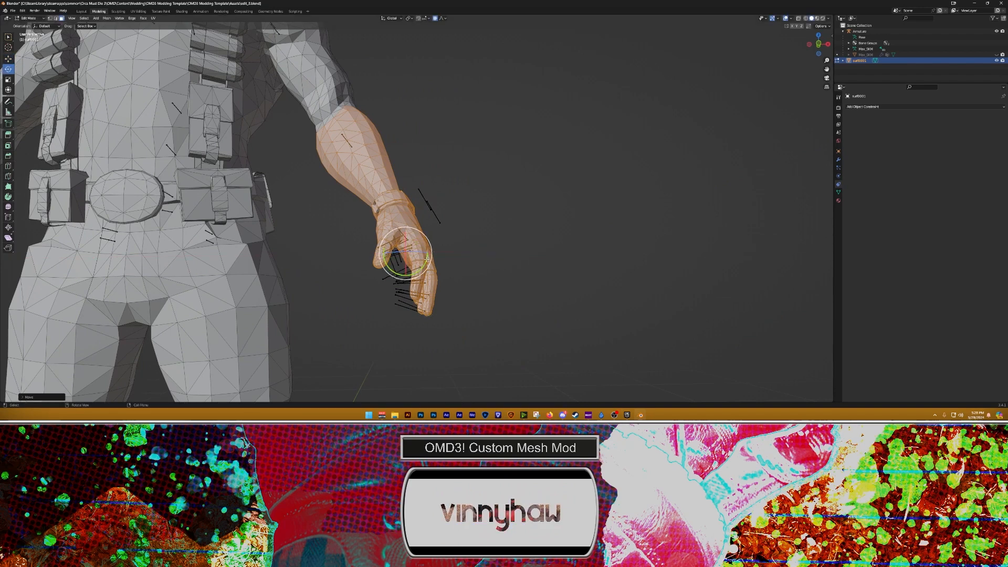
drag(425, 259, 423, 257)
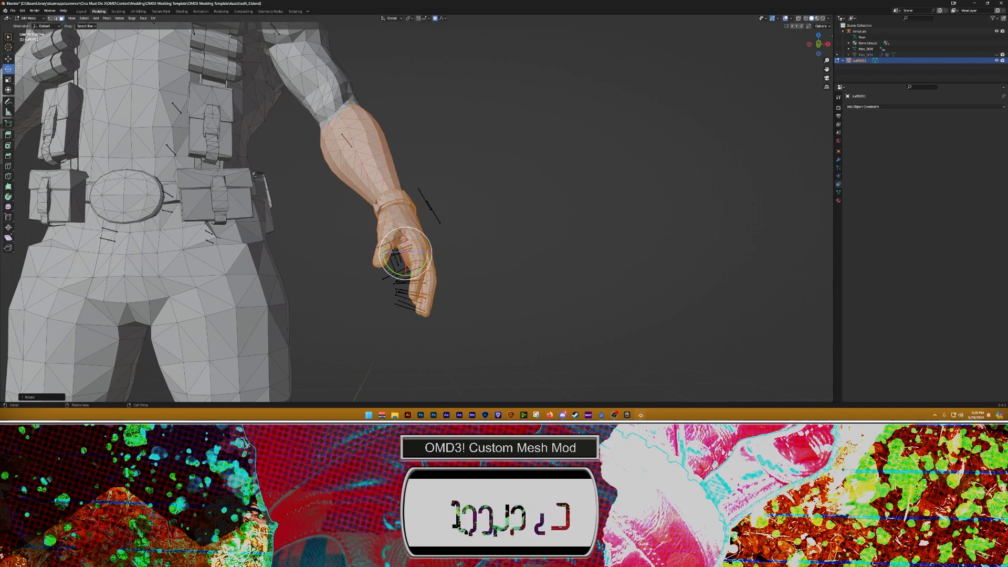
Step: Nudge the selected forearm and hand from several angles until the palm and fingers sit over the hand bones
click(9, 61)
middle_drag(525, 274, 484, 253)
scroll(408, 287, up, 2)
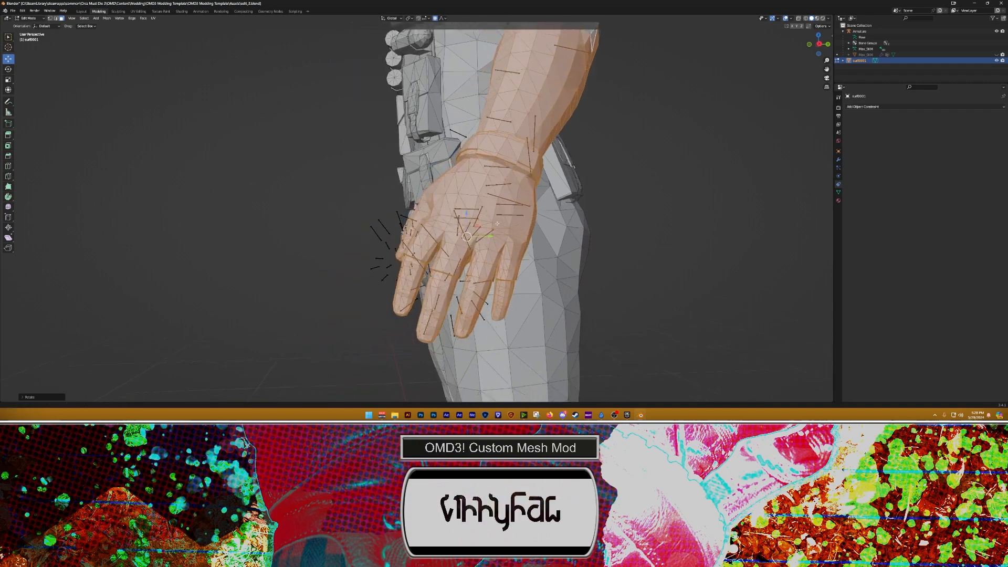
scroll(485, 253, up, 3)
drag(508, 229, 451, 196)
middle_drag(450, 197, 446, 201)
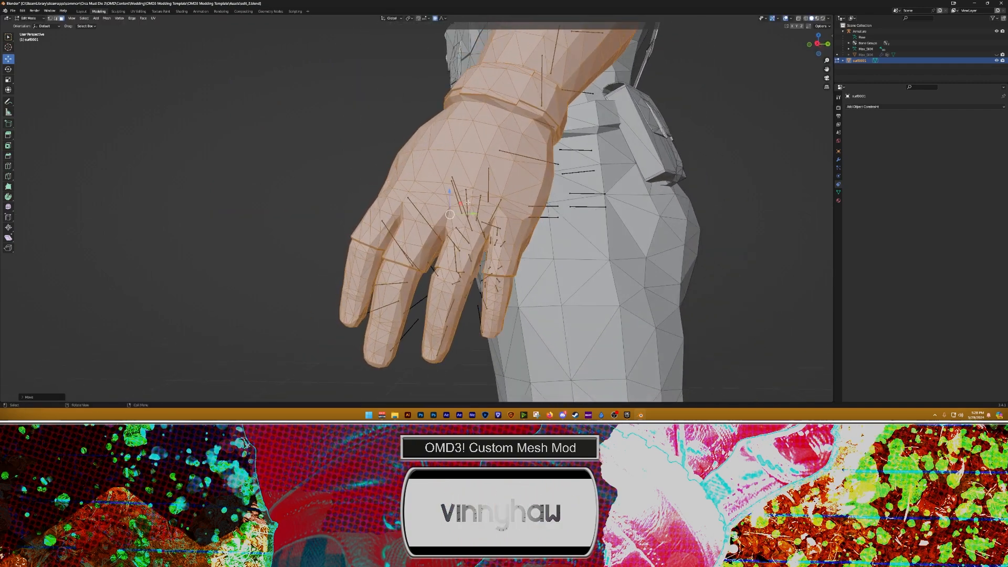
drag(473, 214, 465, 214)
middle_drag(466, 214, 401, 200)
drag(392, 192, 418, 212)
mouse_move(418, 223)
middle_down()
mouse_move(451, 217)
mouse_move(409, 208)
mouse_move(416, 214)
middle_up()
drag(415, 223, 419, 222)
middle_drag(418, 222, 373, 278)
scroll(364, 214, down, 3)
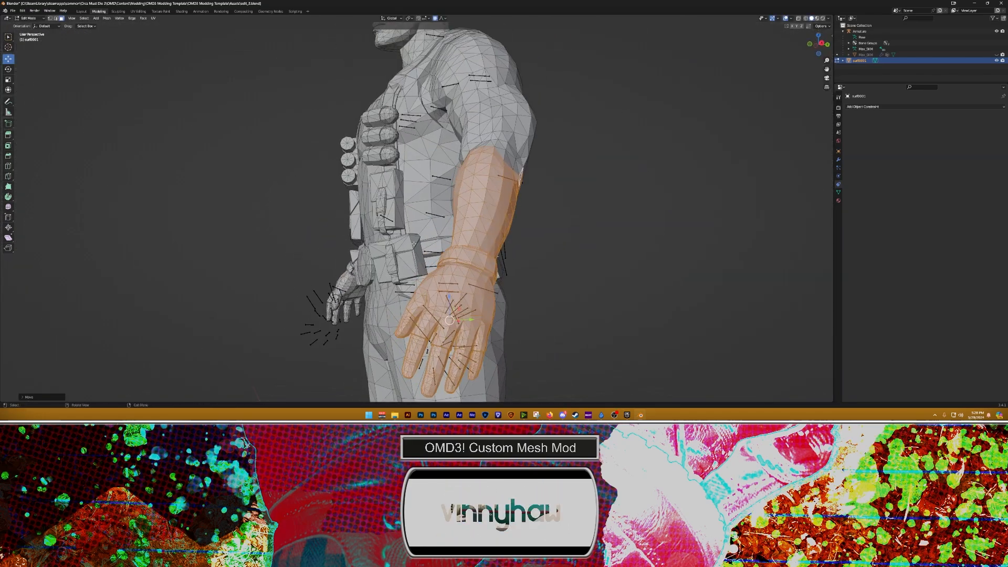
Step: Leave Edit Mode and examine how Duke's other arm and hand line up with the armature
middle_drag(373, 210, 480, 226)
key(Tab)
shift+middle_drag(484, 150, 571, 191)
click(498, 214)
scroll(464, 223, down, 2)
scroll(511, 211, down, 4)
scroll(399, 256, up, 3)
shift+middle_drag(397, 256, 576, 267)
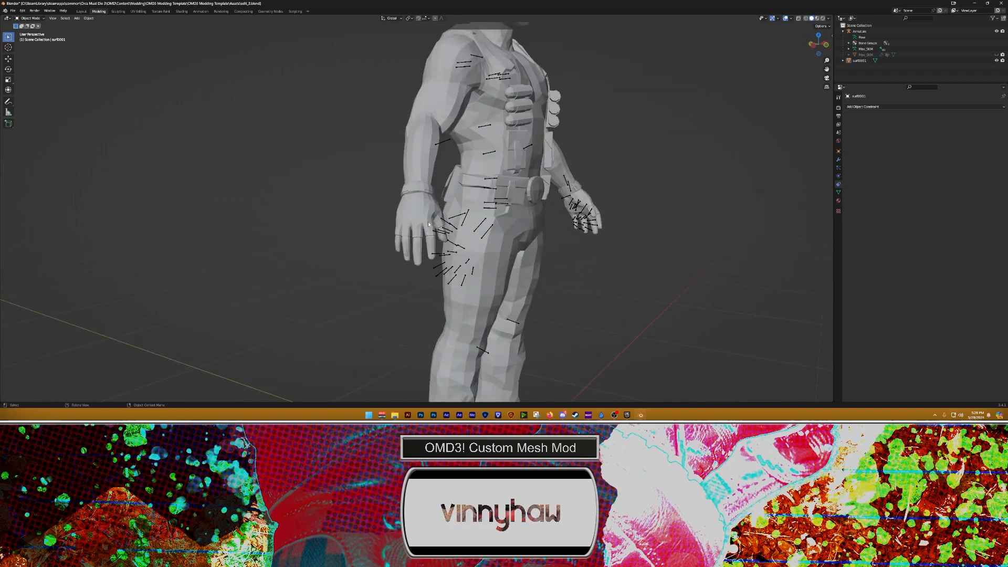
Step: Open Duke's body mesh in Edit Mode, ready for face selection on the hand not yet aligned to the armature
click(427, 232)
scroll(428, 231, up, 3)
shift+middle_drag(427, 232, 323, 223)
key(Tab)
click(356, 213)
shift+middle_drag(322, 223, 469, 153)
scroll(430, 165, up, 2)
shift+middle_drag(469, 153, 539, 202)
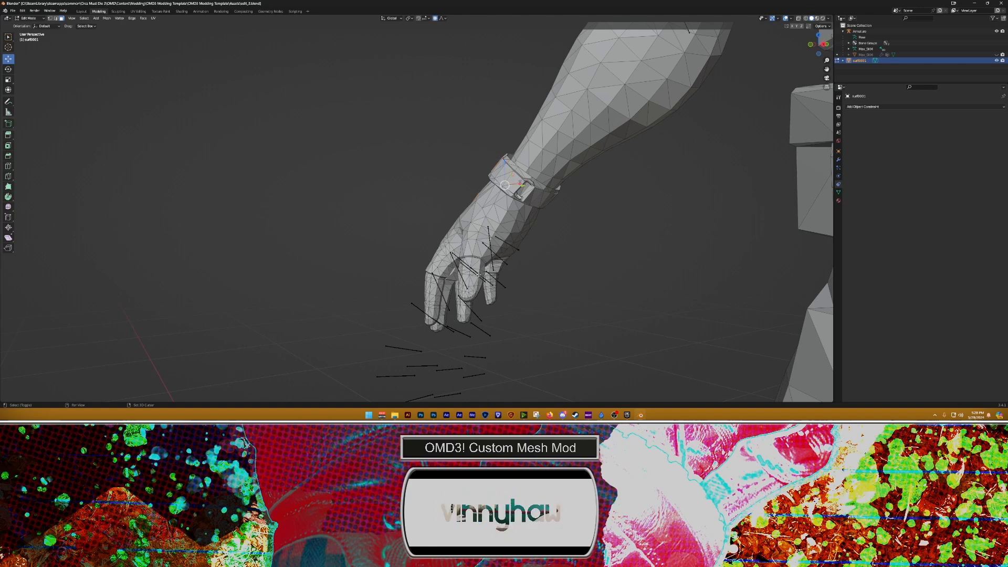
Step: Select the fingertips of the unaligned hand and extend the selection to the whole linked hand, including thumb and cuff
drag(489, 325, 405, 302)
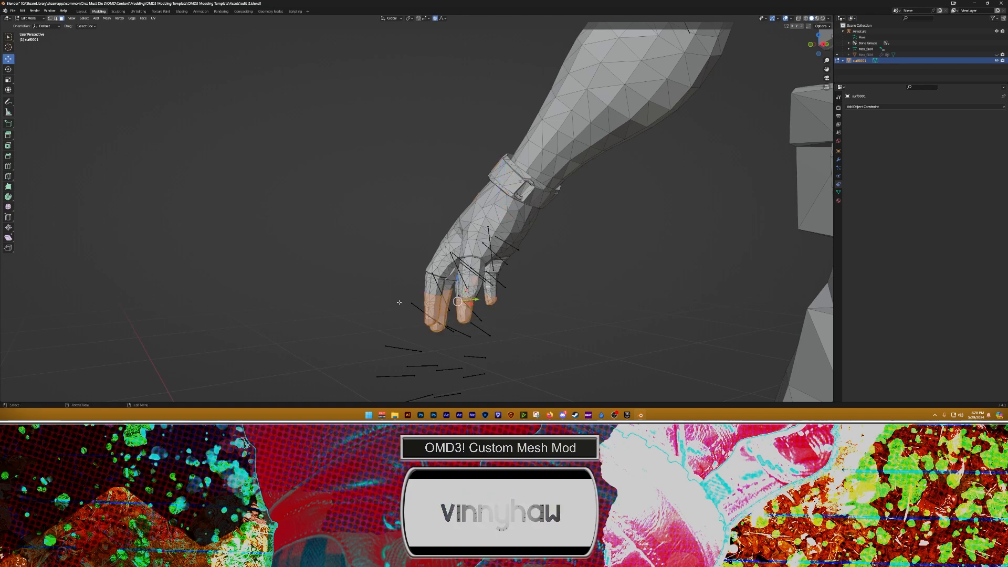
key(ctrl+l)
middle_drag(404, 296, 410, 158)
scroll(406, 128, up, 3)
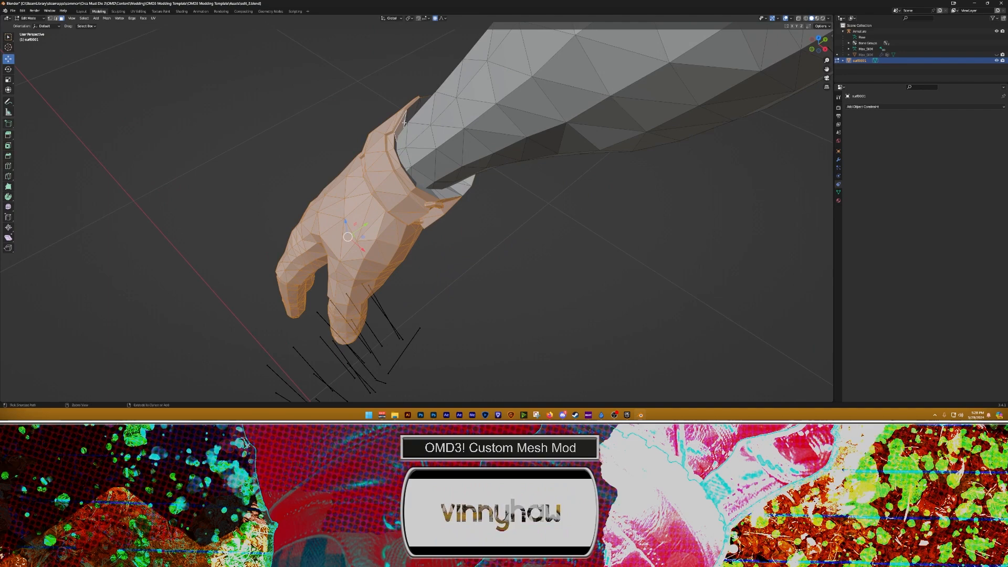
middle_drag(404, 122, 527, 150)
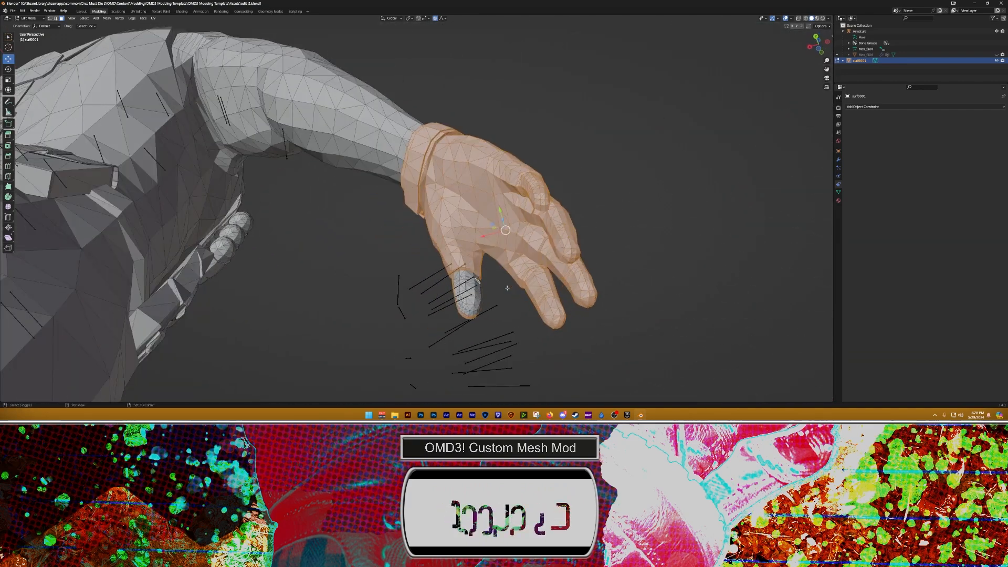
middle_drag(507, 287, 343, 364)
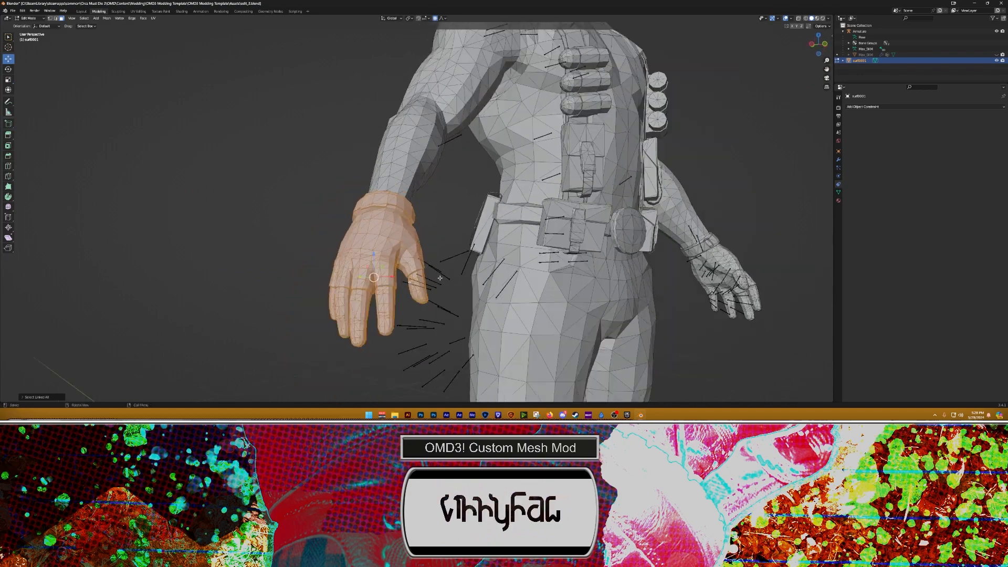
Step: Add the forearm faces just above the glove cuff to the hand selection, working around the wrist
scroll(344, 364, down, 4)
middle_drag(446, 265, 397, 264)
scroll(408, 299, up, 6)
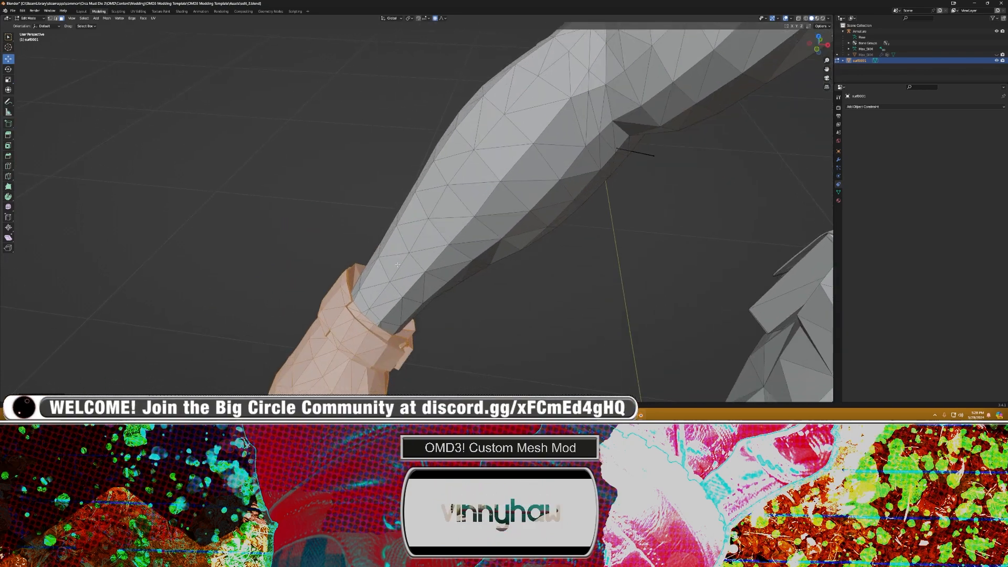
middle_drag(396, 320, 290, 183)
shift+click(293, 183)
shift+click(304, 194)
shift+click(321, 193)
shift+click(331, 207)
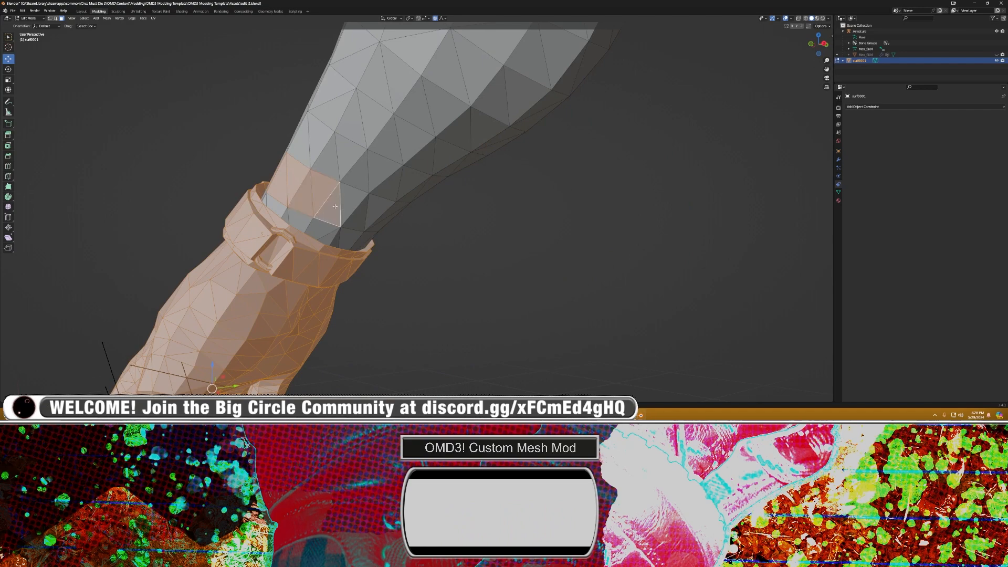
Step: Add the band of forearm faces just above the glove cuff, all around the wrist, to the hand selection
shift+click(350, 204)
shift+click(359, 216)
shift+click(378, 216)
middle_drag(385, 223, 320, 226)
shift+middle_drag(538, 203, 403, 237)
shift+click(451, 220)
shift+click(465, 221)
shift+click(467, 207)
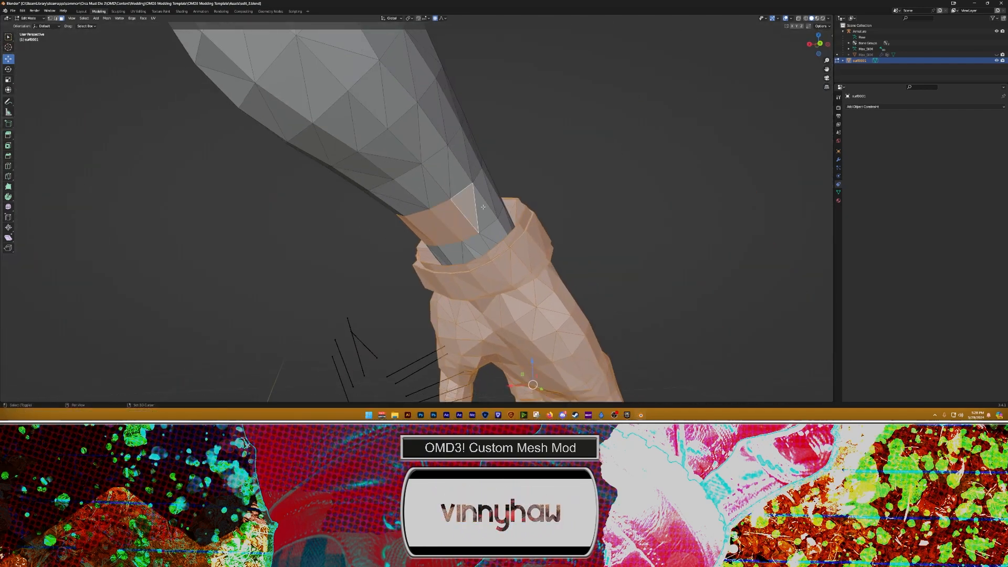
shift+click(482, 213)
Step: Grow the face selection from the wrist up the forearm to just below the elbow
middle_drag(483, 212, 384, 202)
scroll(414, 201, down, 4)
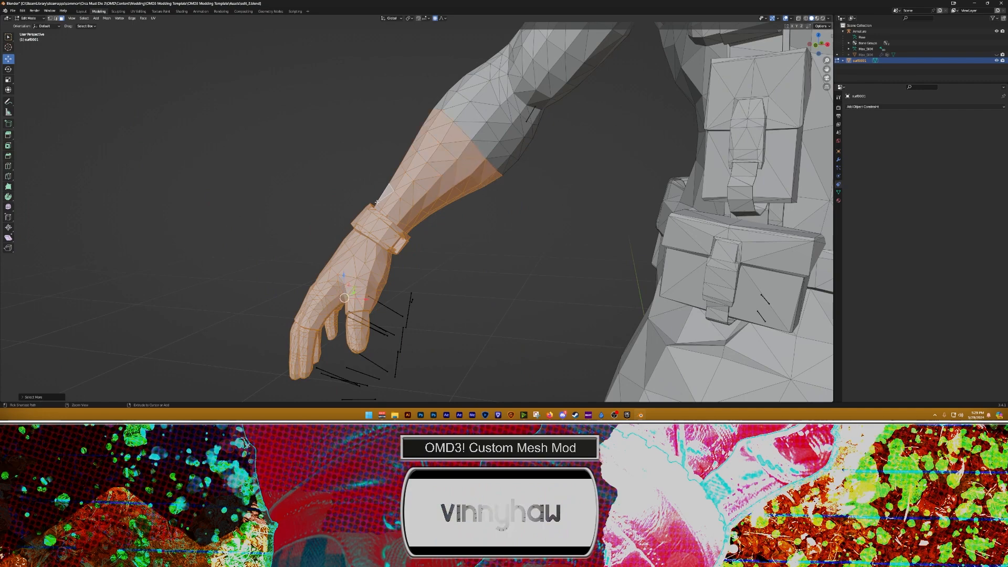
key(ctrl+KP_Add)
middle_drag(413, 177, 368, 181)
scroll(336, 199, up, 2)
middle_drag(315, 210, 368, 215)
scroll(368, 215, down, 2)
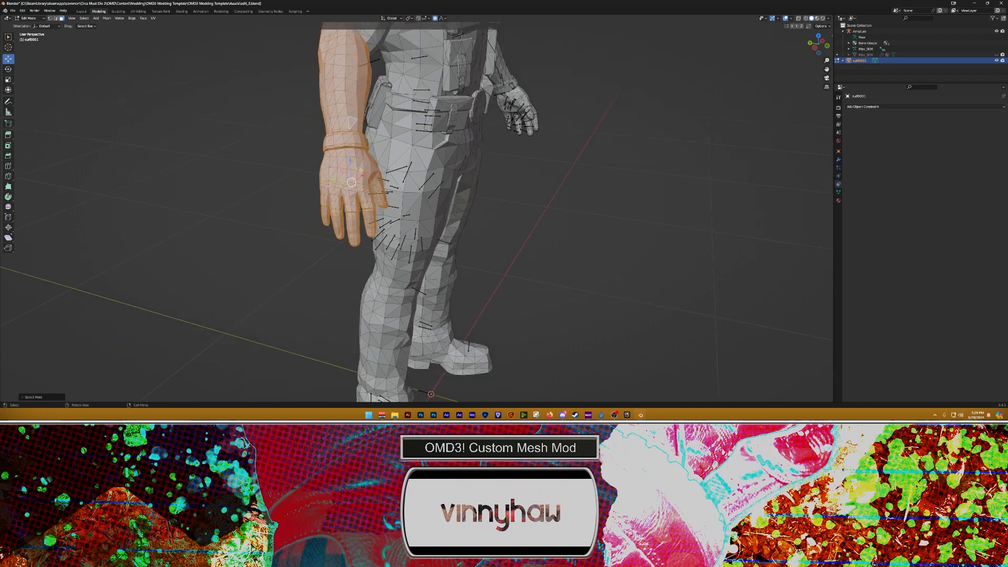
Step: Move the selected hand and forearm toward the thigh and rotate them slightly, using proportional editing
drag(335, 181, 358, 184)
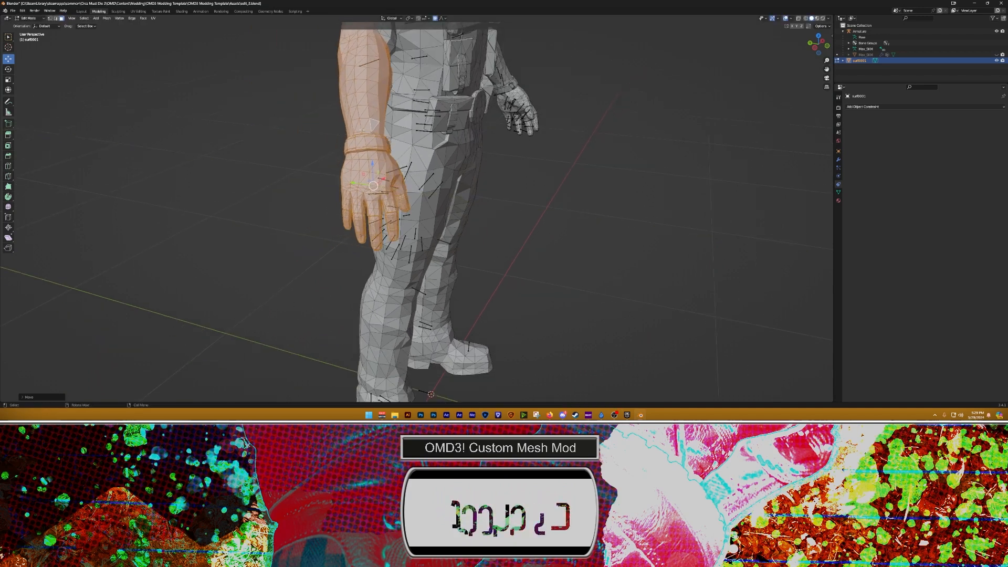
scroll(375, 171, down, 2)
mouse_move(392, 148)
shift+middle_down()
mouse_move(390, 188)
mouse_move(379, 157)
mouse_move(391, 155)
shift+middle_up()
scroll(390, 167, up, 2)
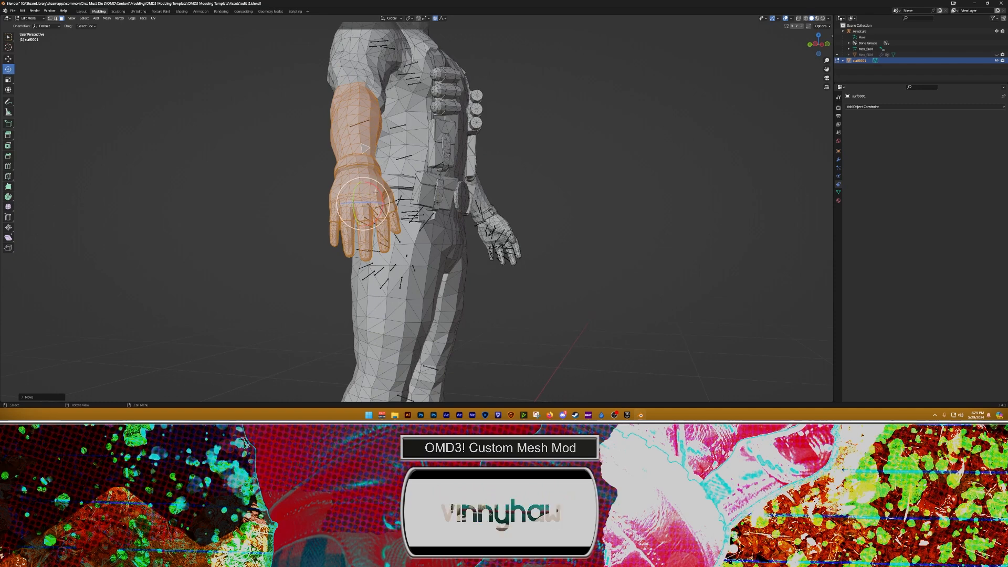
drag(376, 186, 370, 185)
Step: From the front, alternately move and rotate the selected forearm inward and down so the hand meets its finger bones
middle_drag(370, 186, 318, 192)
key(g)
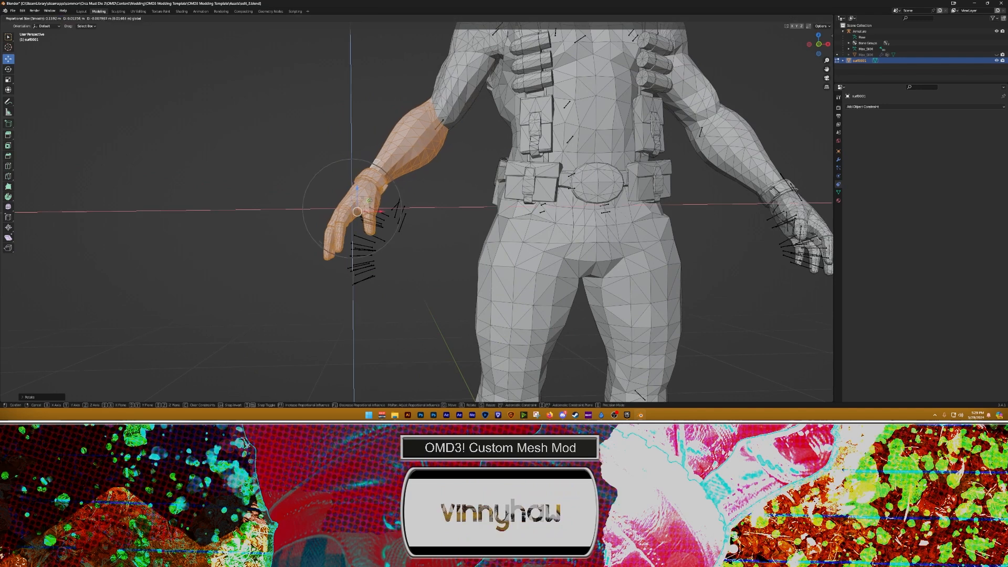
click(34, 101)
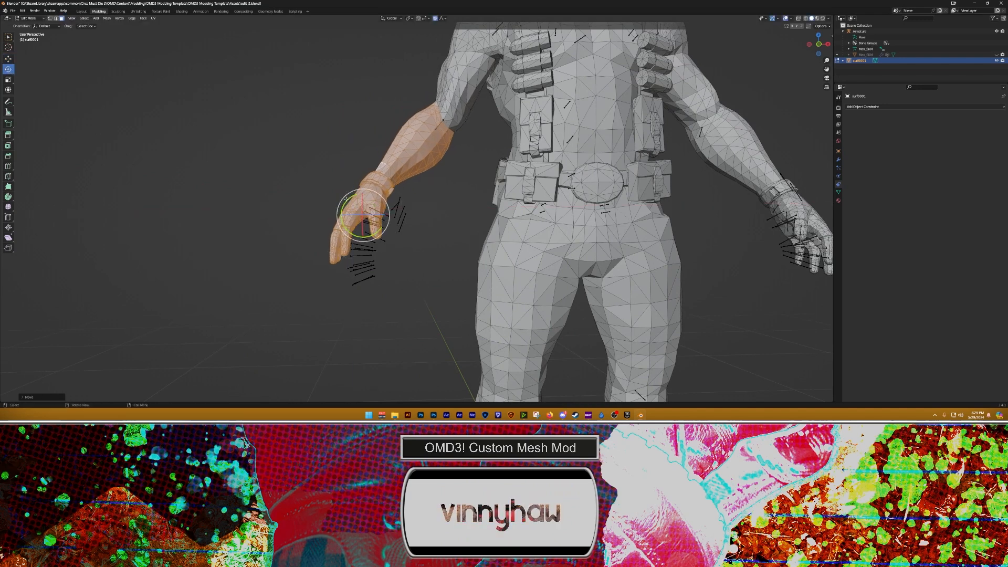
key(r)
click(62, 97)
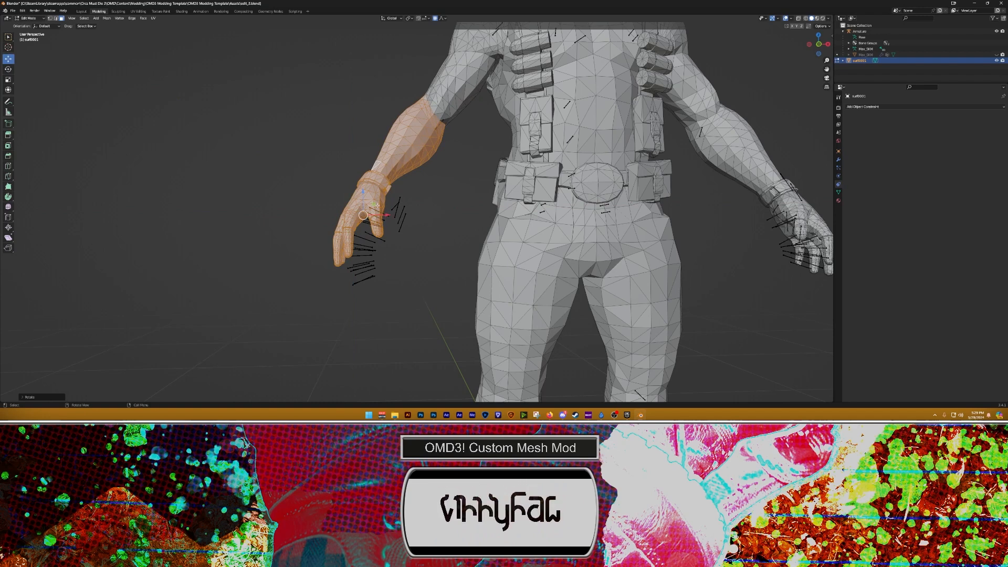
drag(373, 204, 382, 213)
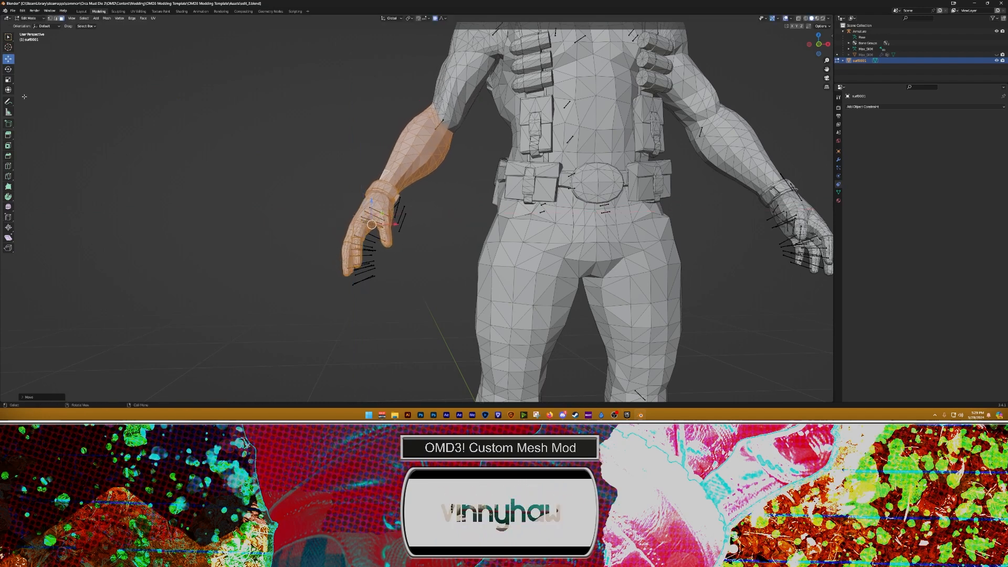
key(r)
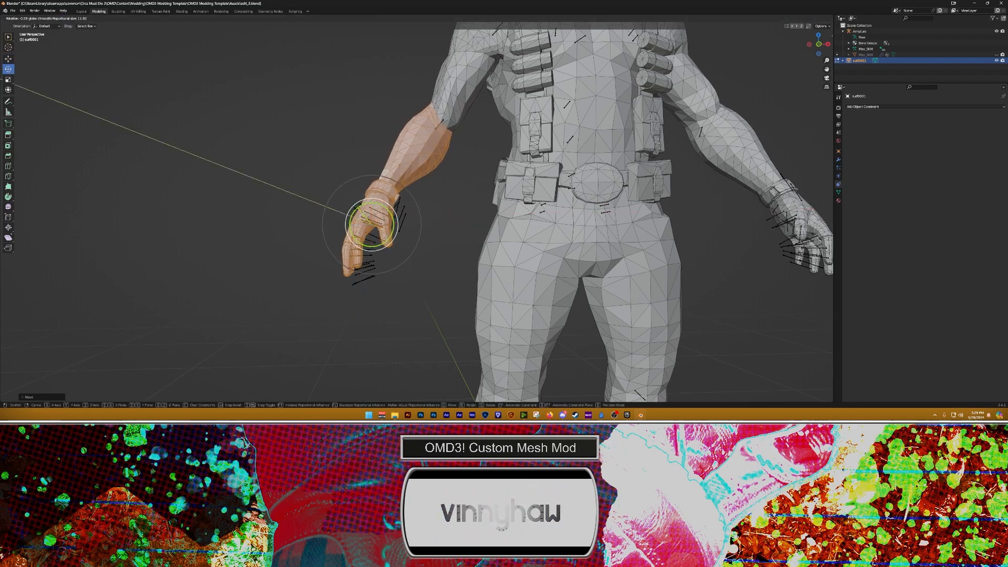
click(6, 58)
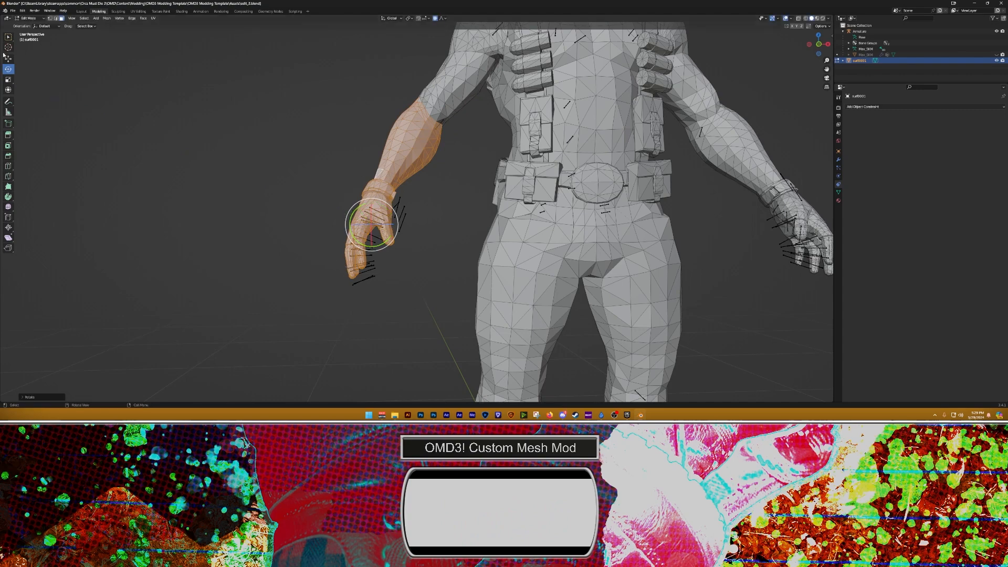
Step: Fine-tune the selected hand's position from several angles so the palm and fingers line up with the hand bones
drag(382, 213, 390, 218)
mouse_move(390, 218)
middle_down()
mouse_move(422, 217)
mouse_move(409, 216)
middle_up()
scroll(415, 221, up, 4)
drag(348, 213, 369, 214)
middle_drag(368, 213, 392, 203)
drag(397, 189, 396, 198)
middle_drag(397, 198, 357, 216)
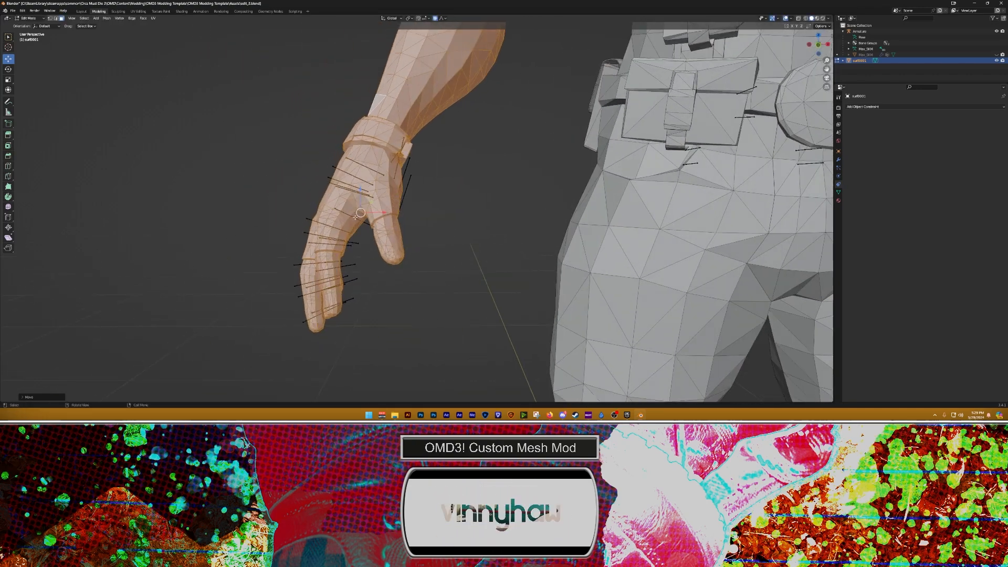
Step: Nudge the hand and forearm sideways, rotate them slightly to follow the bones, and clear the selection
drag(382, 212, 387, 213)
scroll(388, 213, down, 4)
shift+middle_drag(388, 213, 369, 266)
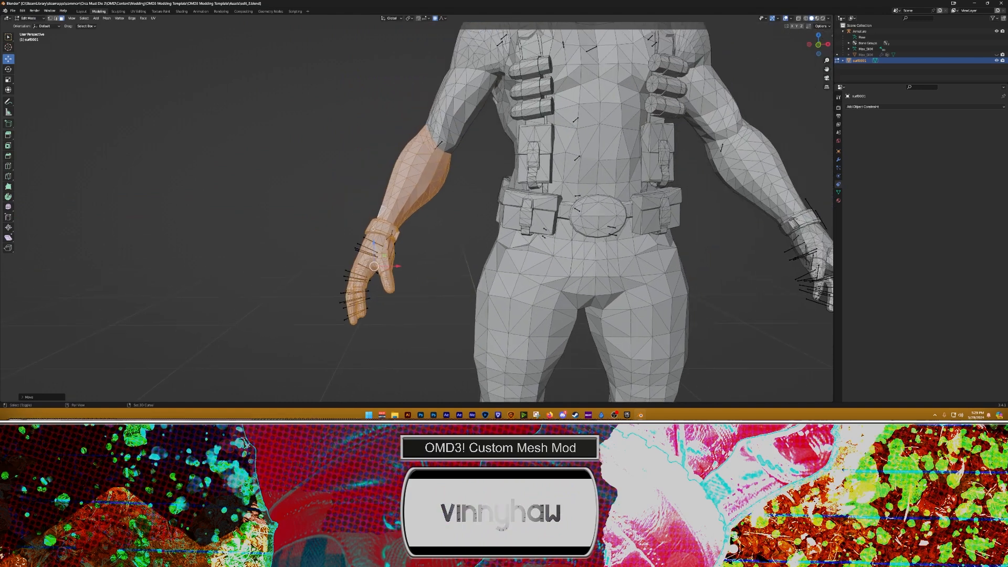
scroll(344, 244, up, 2)
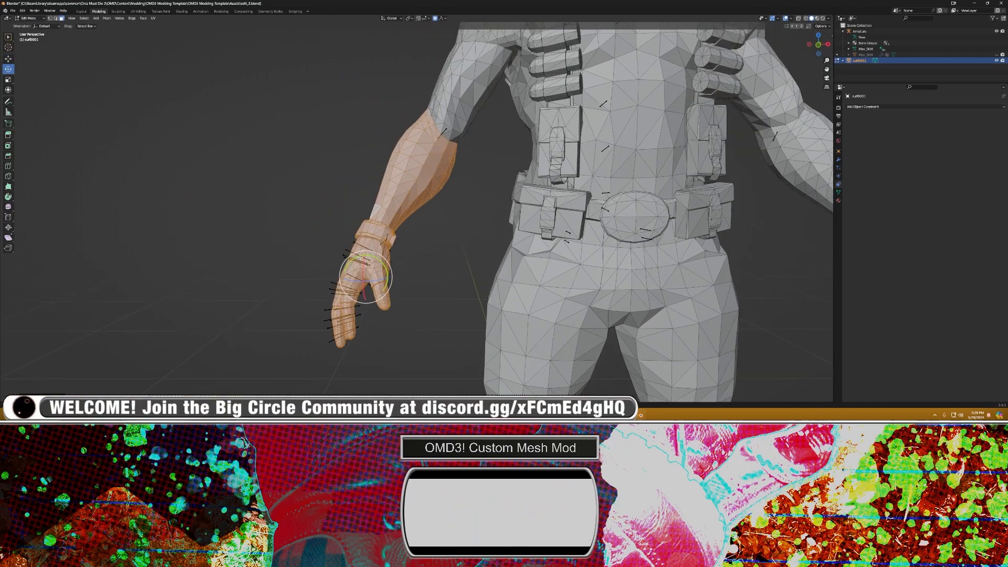
drag(357, 256, 356, 257)
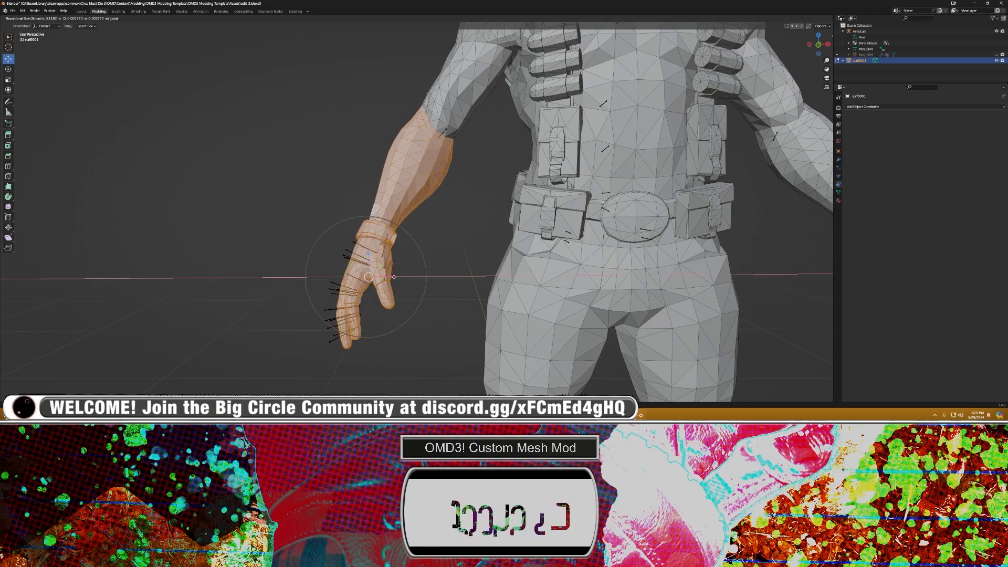
scroll(413, 220, up, 4)
middle_drag(413, 220, 516, 235)
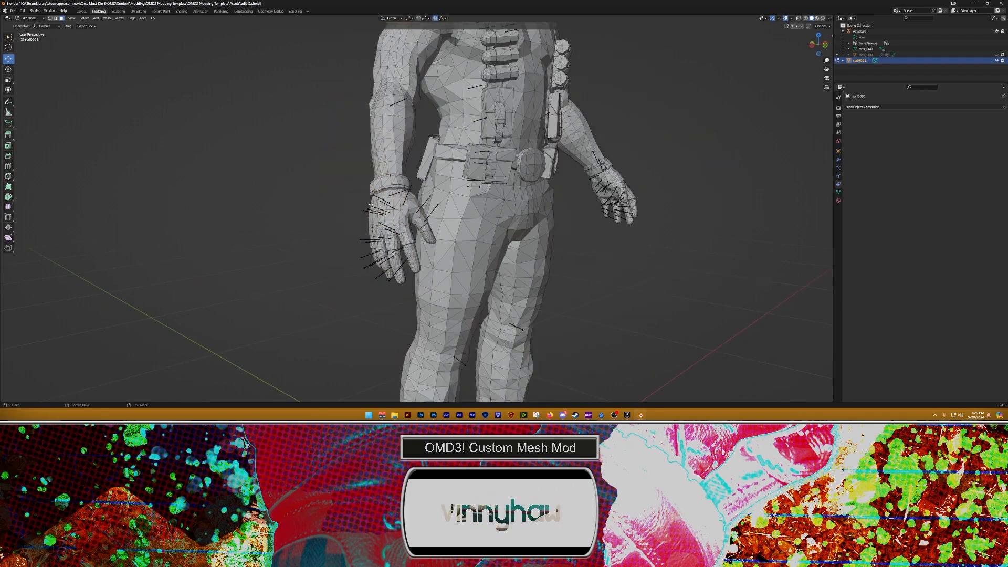
Step: Save a copy of the blend file in the Assets folder
middle_drag(504, 231, 317, 261)
scroll(382, 219, down, 2)
click(13, 10)
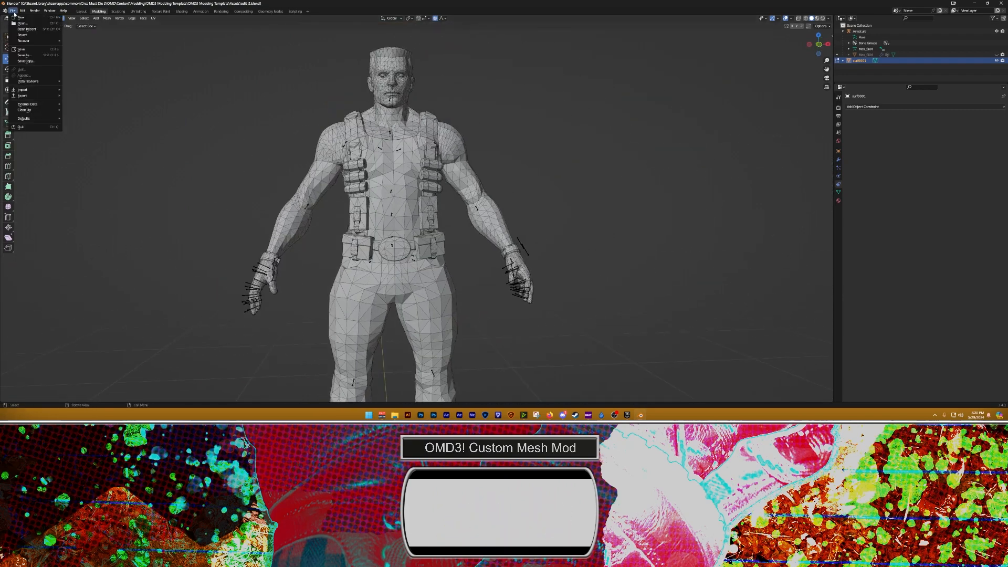
click(26, 61)
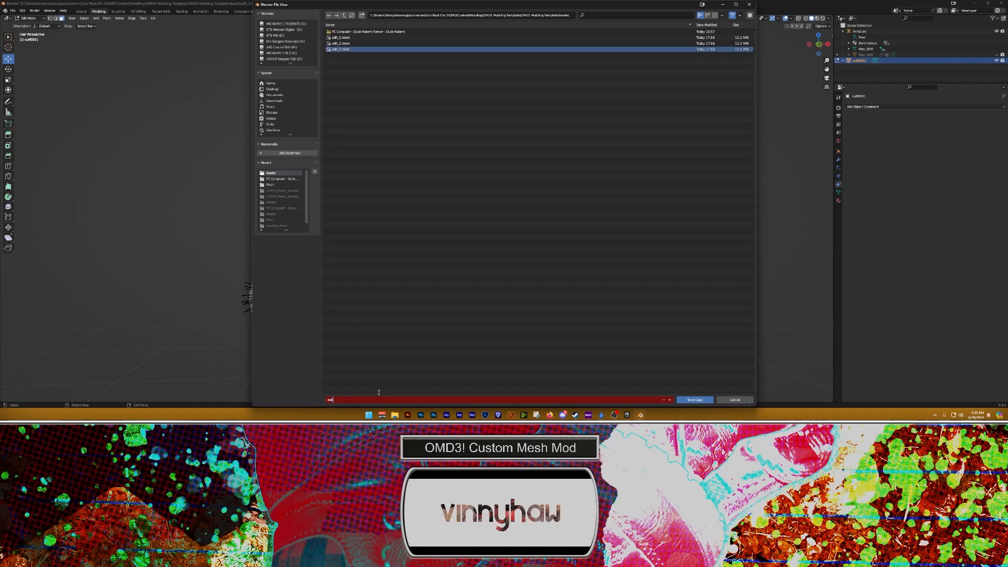
click(694, 400)
Step: Return to Object Mode and expand the character mesh in an enlarged outliner to go through its three materials
key(Tab)
middle_drag(588, 266, 594, 203)
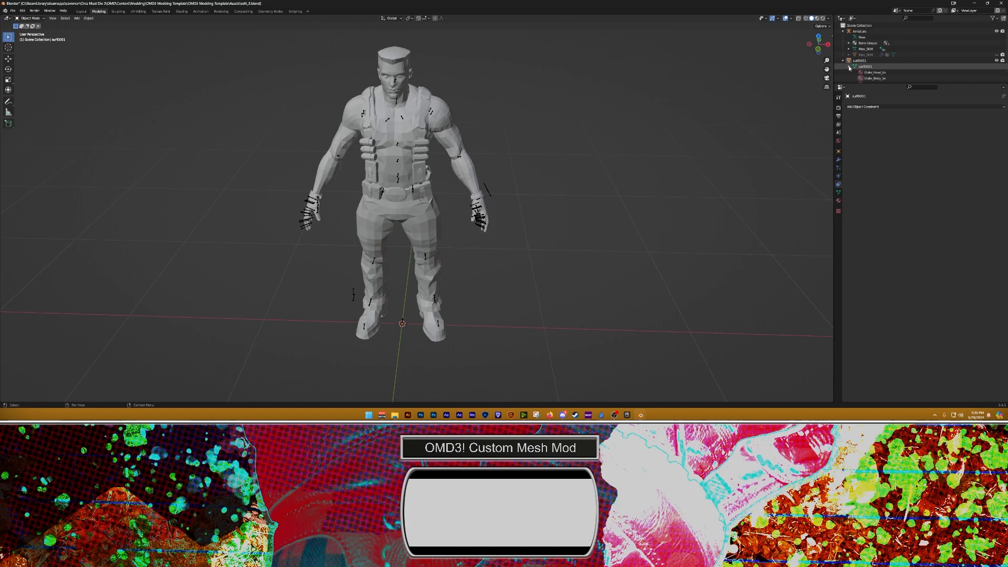
drag(870, 83, 869, 133)
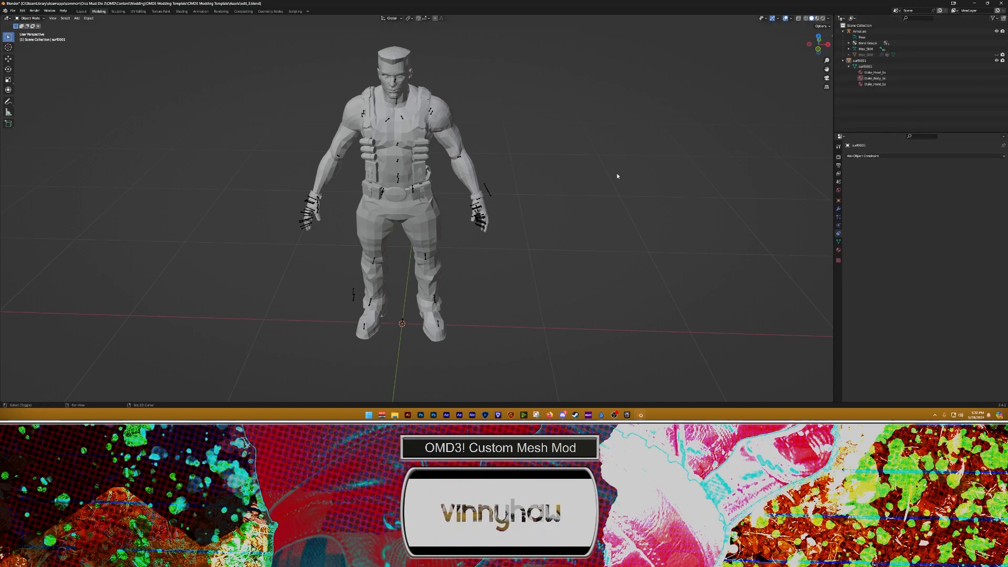
shift+middle_drag(618, 176, 666, 194)
middle_drag(667, 193, 662, 167)
click(861, 61)
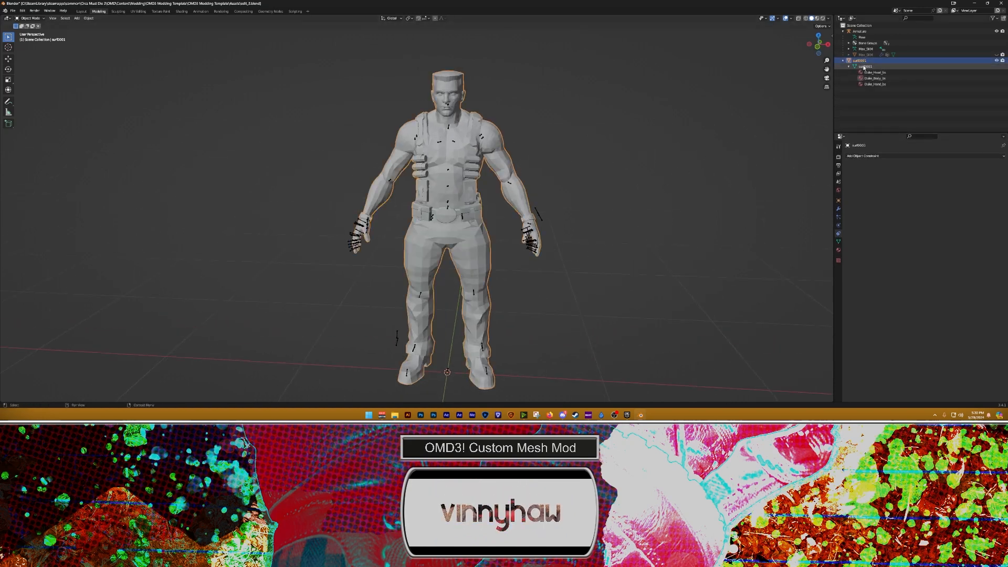
click(872, 84)
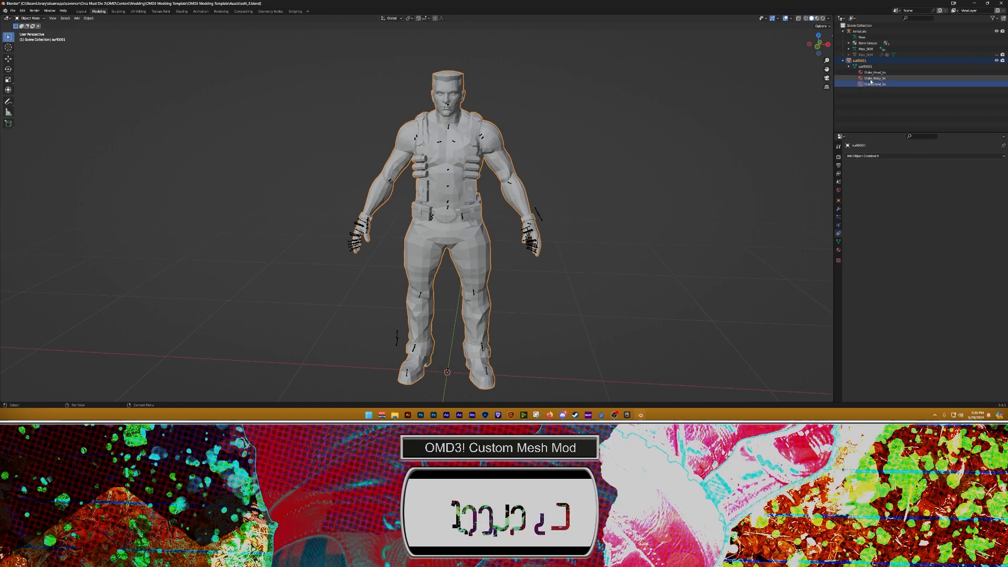
key(Up)
key(Up)
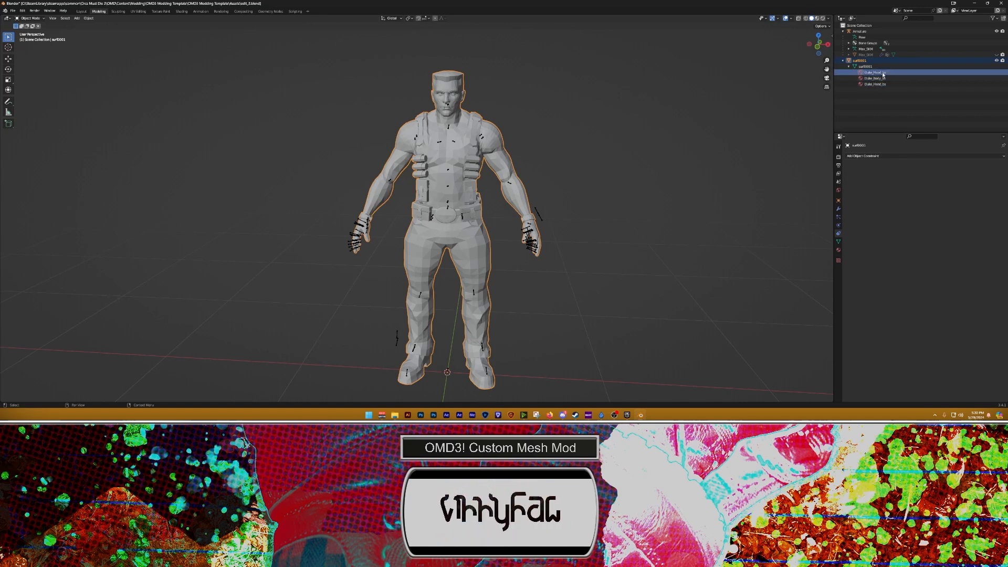
Step: Show the material settings of Duke_Head_bc in a widened properties area
click(838, 251)
drag(834, 227, 748, 220)
click(628, 253)
shift+middle_drag(629, 252, 606, 236)
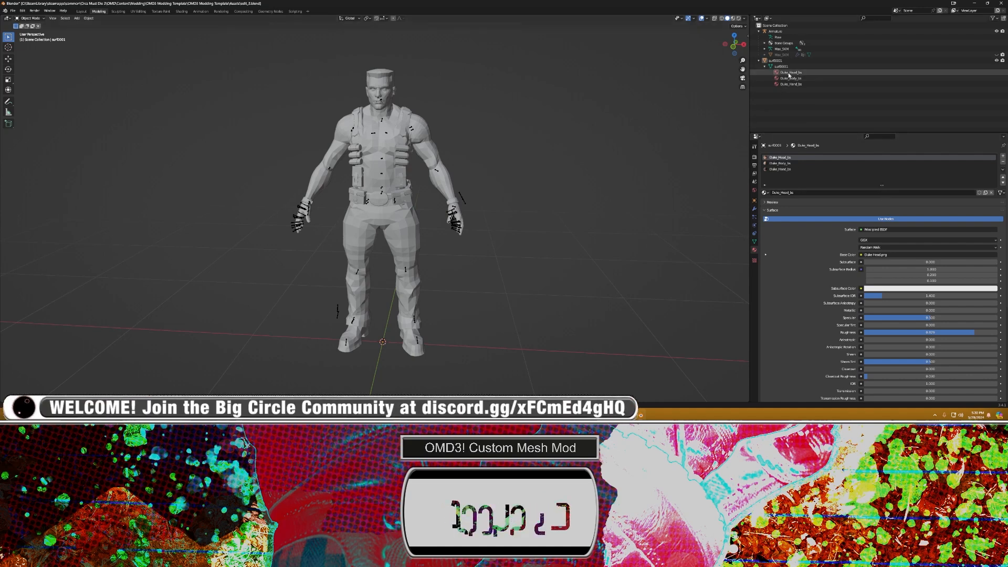
click(861, 72)
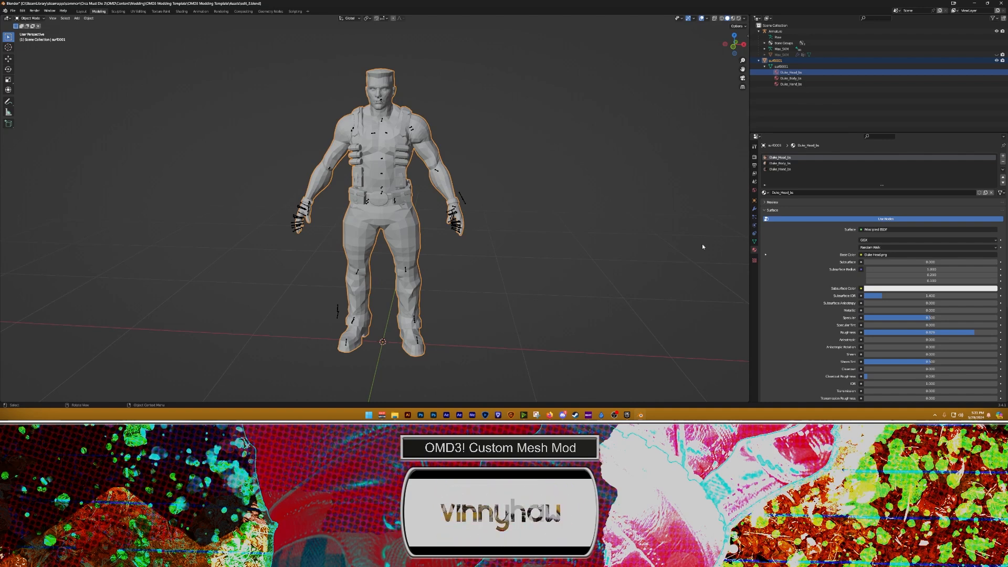
shift+middle_drag(641, 254, 668, 173)
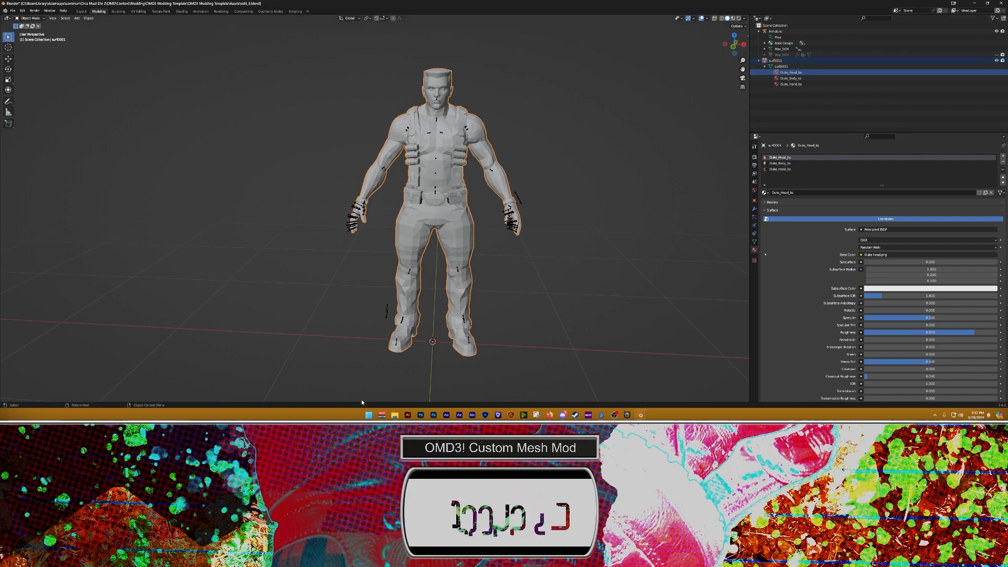
Step: Switch to Sticky Notes and enlarge the note listing the Duke body parts
click(369, 414)
text(omd3)
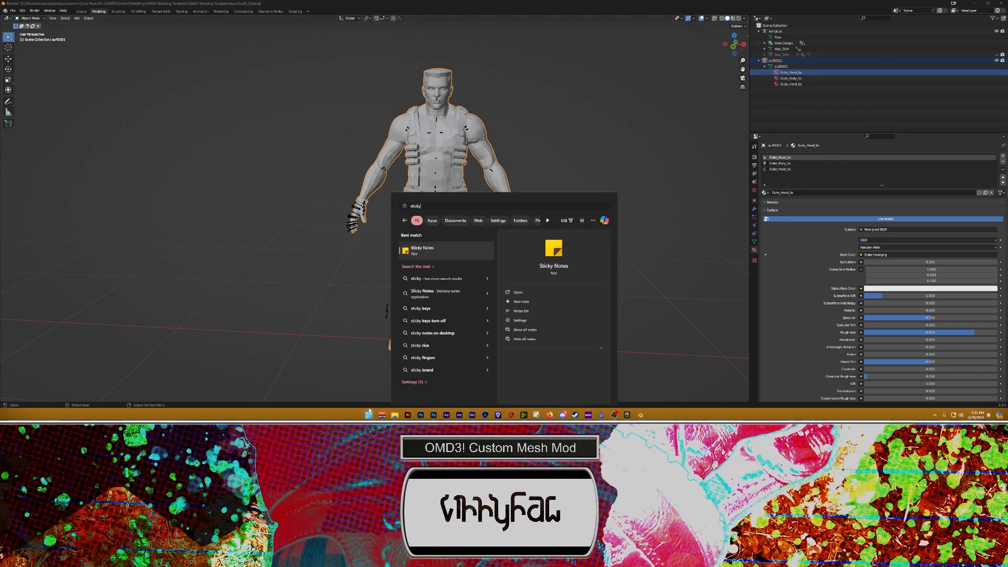
key(Return)
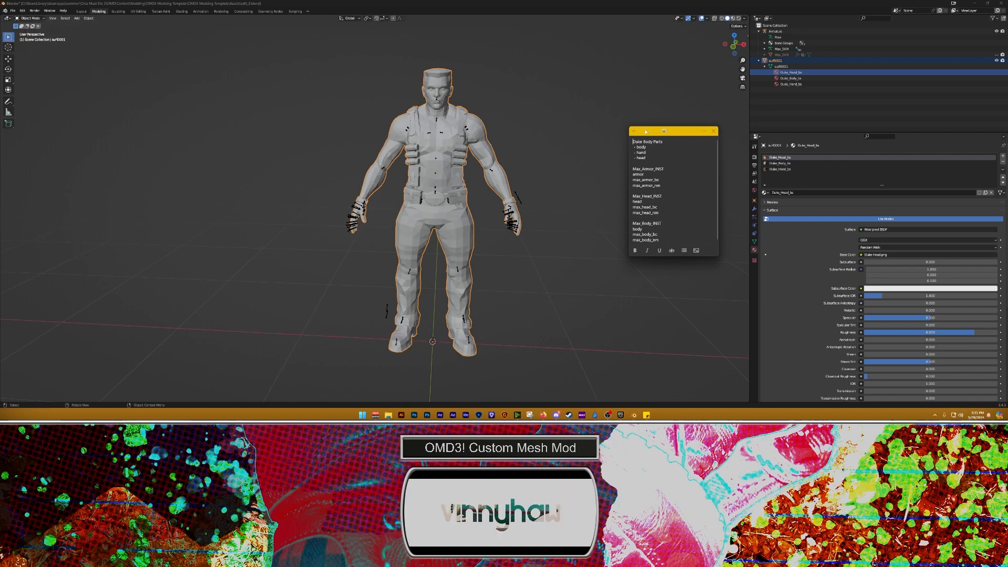
mouse_move(664, 122)
mouse_down()
mouse_move(664, 107)
mouse_move(658, 124)
mouse_up()
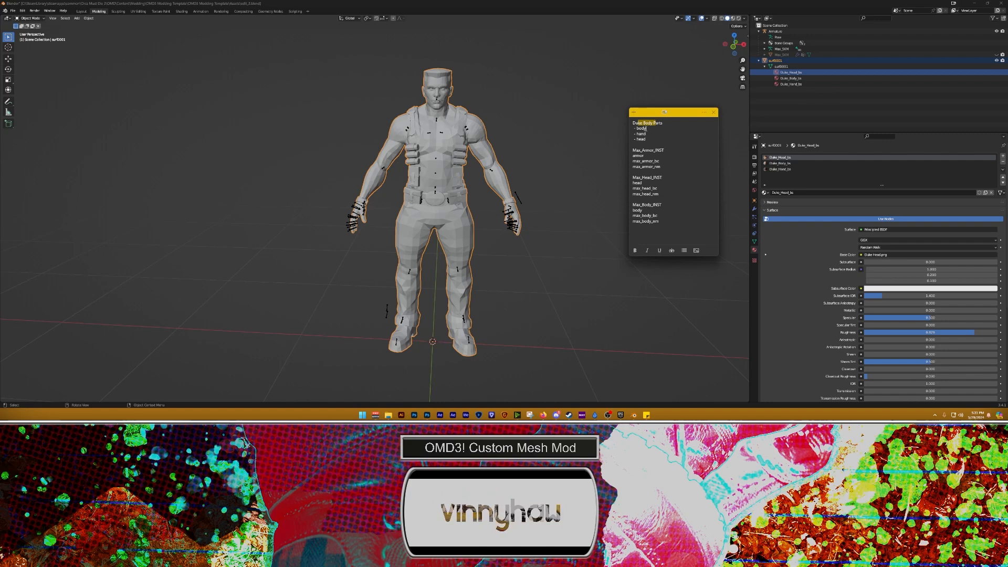
Step: Compare the Duke body parts with the Max_Armor_INST, Max_Head_INST and Max_Body_INST entries in the note, and return to Blender
click(641, 132)
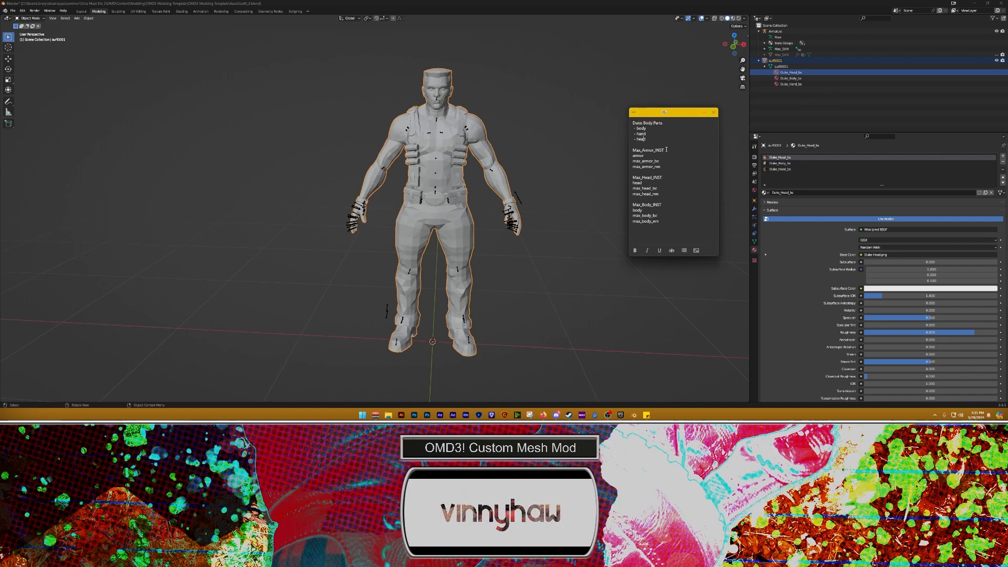
drag(665, 150, 627, 206)
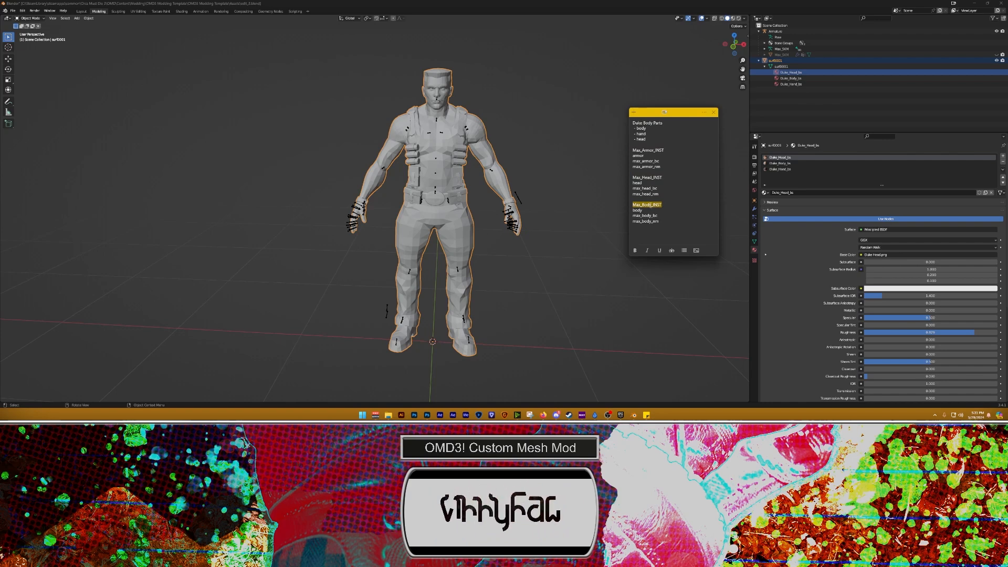
click(636, 205)
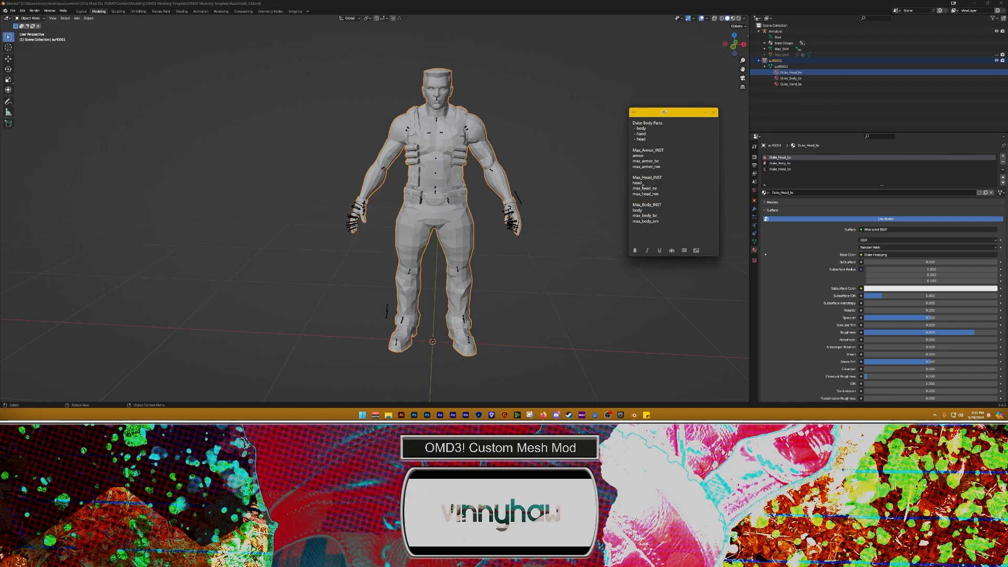
drag(660, 177, 657, 150)
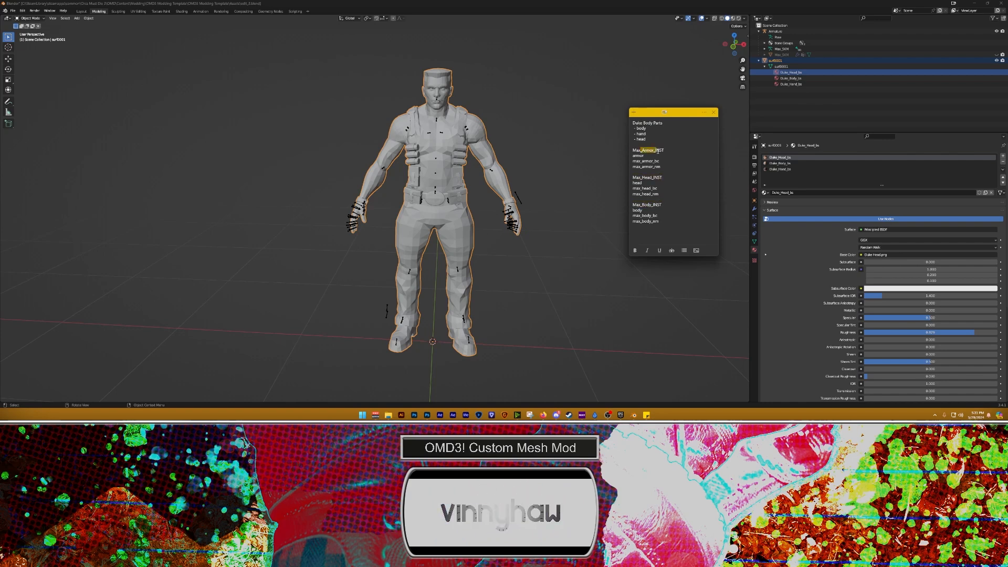
click(663, 156)
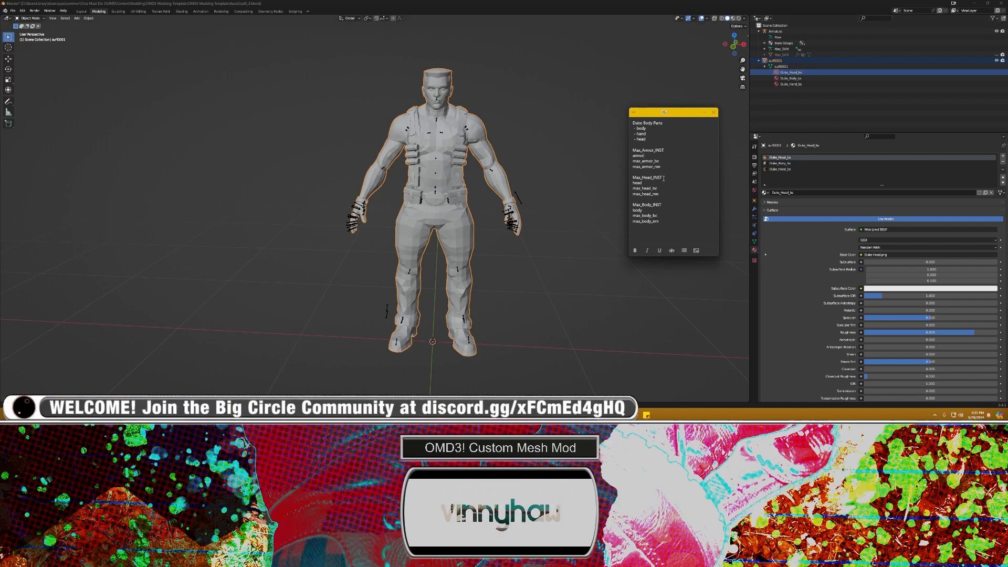
drag(664, 178, 631, 178)
click(576, 170)
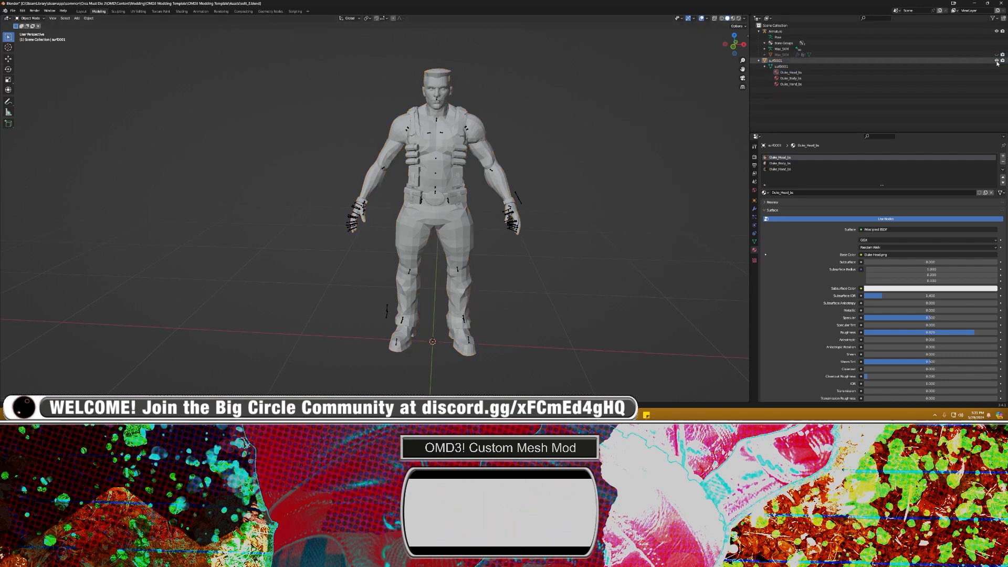
Step: Hide the Duke mesh, show the Max_SKM mesh and expand its hierarchy in the outliner down to its materials
click(996, 60)
click(996, 55)
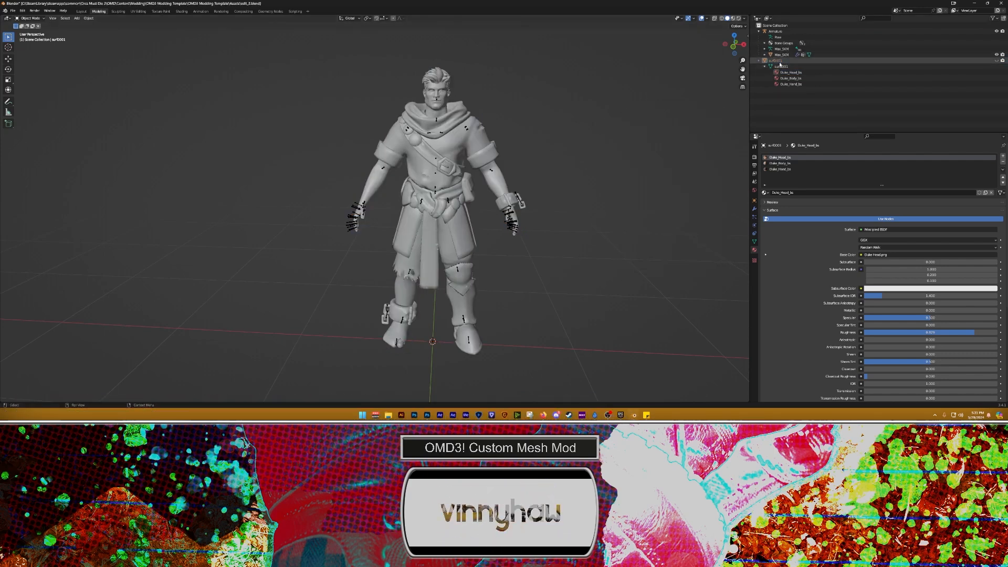
click(764, 54)
click(770, 60)
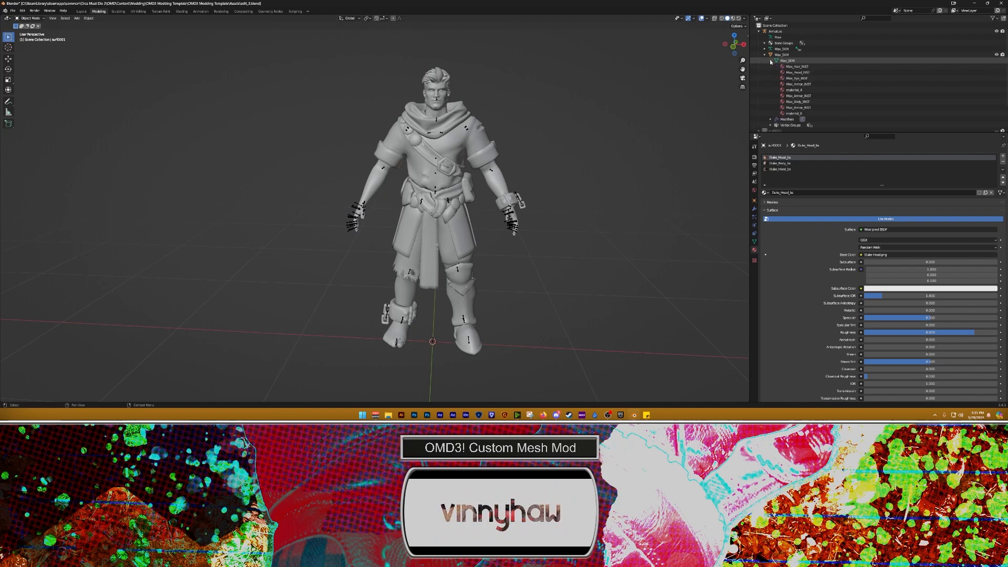
Step: Go through the materials of the Max_SKM mesh one by one in the outliner, from Max_Hair_INST to the last Max_Armor_INST
click(797, 66)
click(798, 73)
click(798, 79)
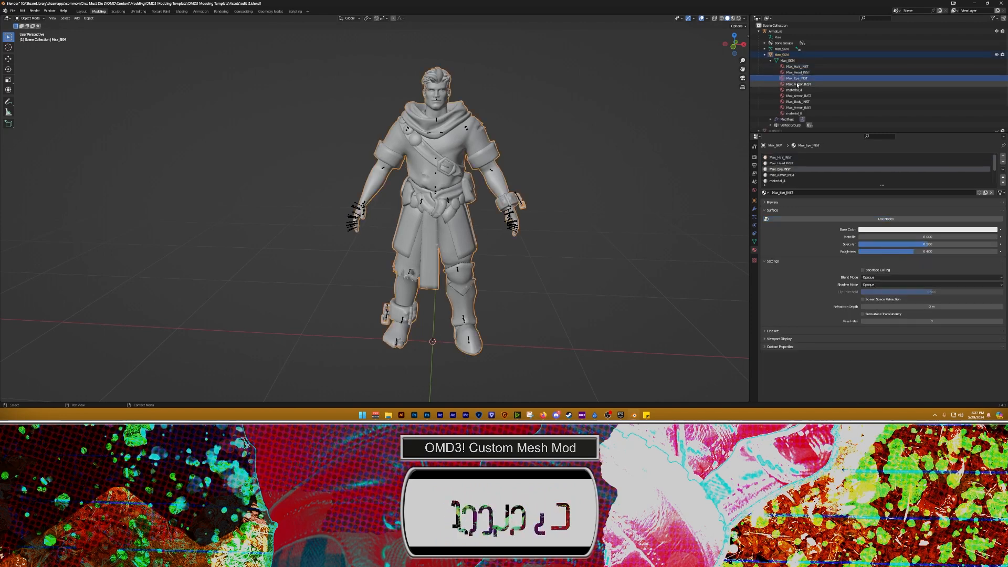
click(798, 84)
click(797, 90)
click(797, 96)
click(797, 101)
click(798, 107)
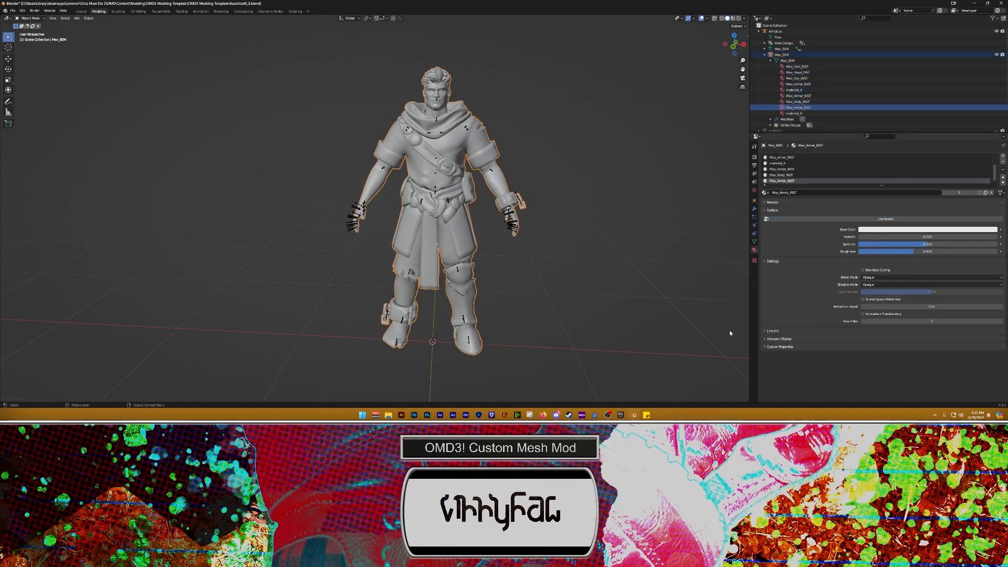
Step: Check the Max_Head_INST entry in the sticky note and pick out the matching head, armor and body materials under Max_SKM
click(647, 415)
drag(647, 108, 653, 58)
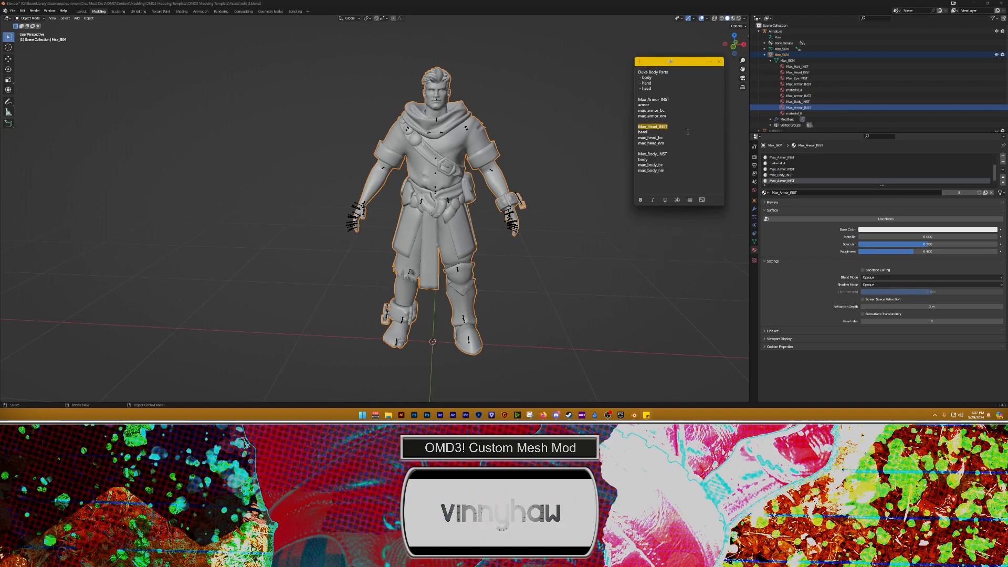
drag(668, 126, 635, 128)
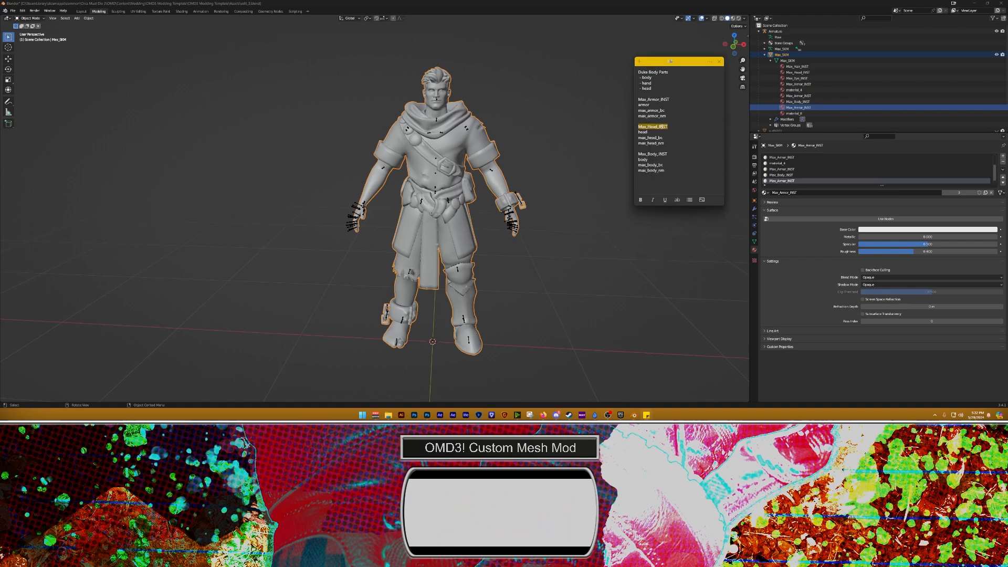
click(794, 73)
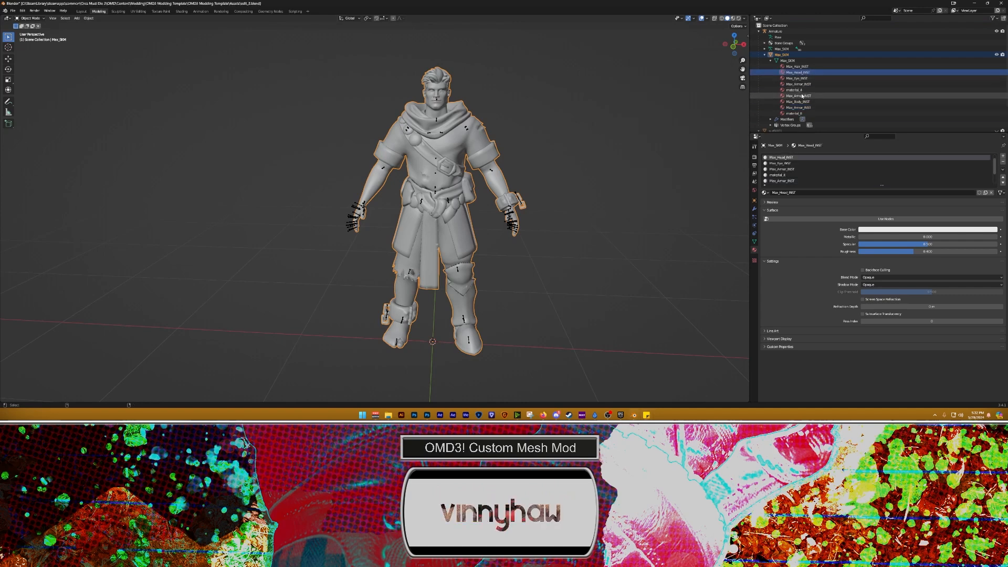
ctrl+click(798, 101)
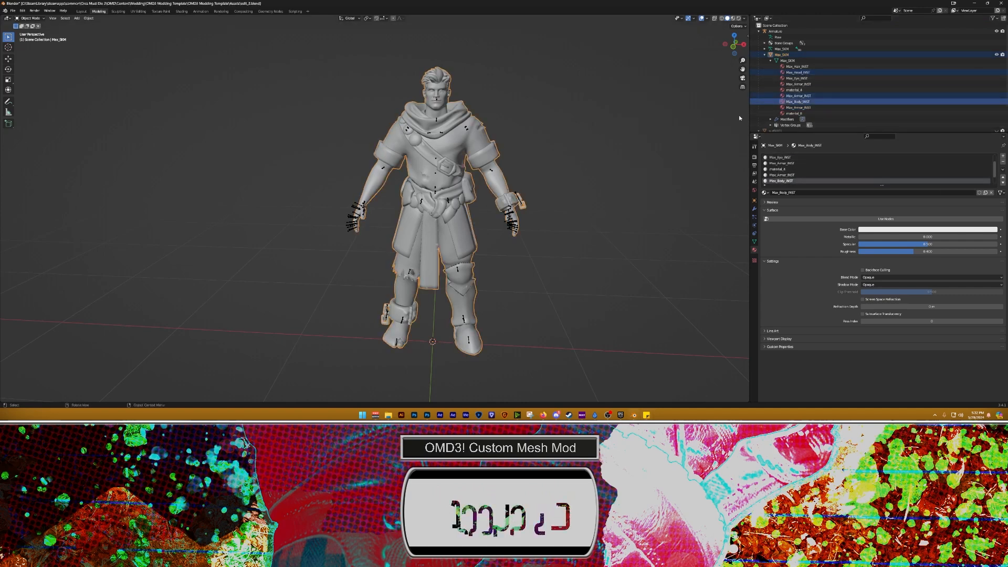
Step: Replace the Duke_Head_bc material in the Duke mesh's first slot with Max_Head_INST
scroll(787, 120, down, 4)
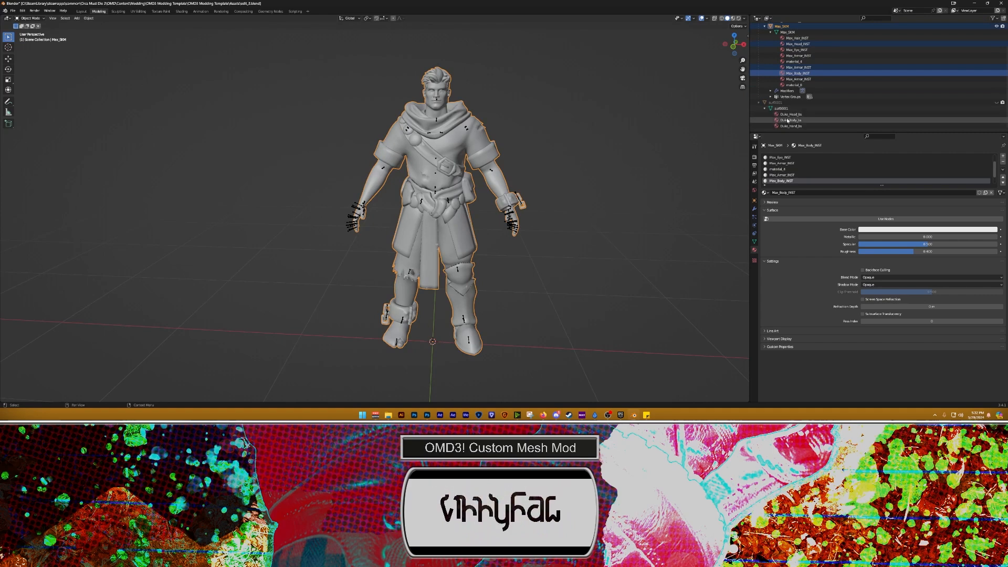
click(789, 114)
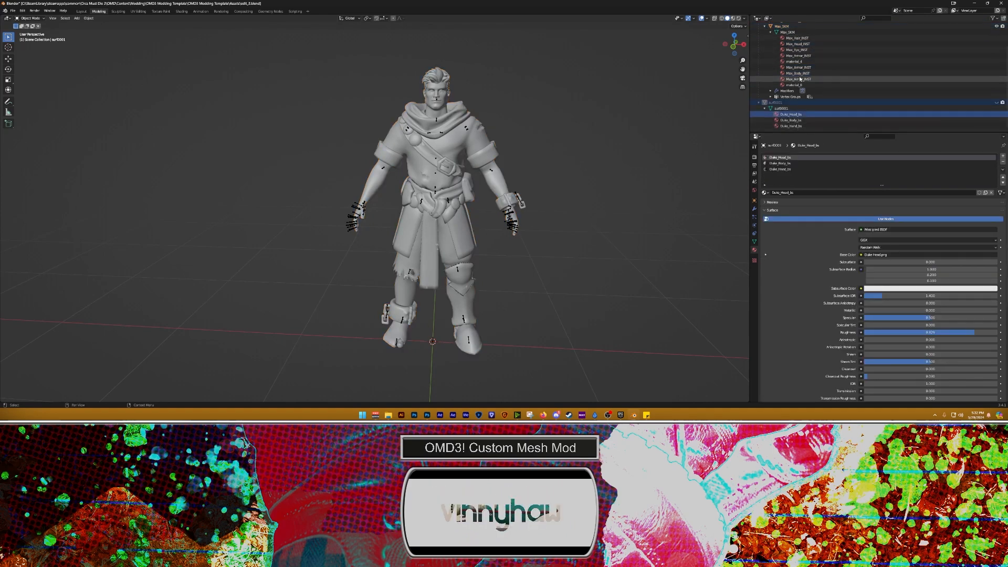
click(782, 163)
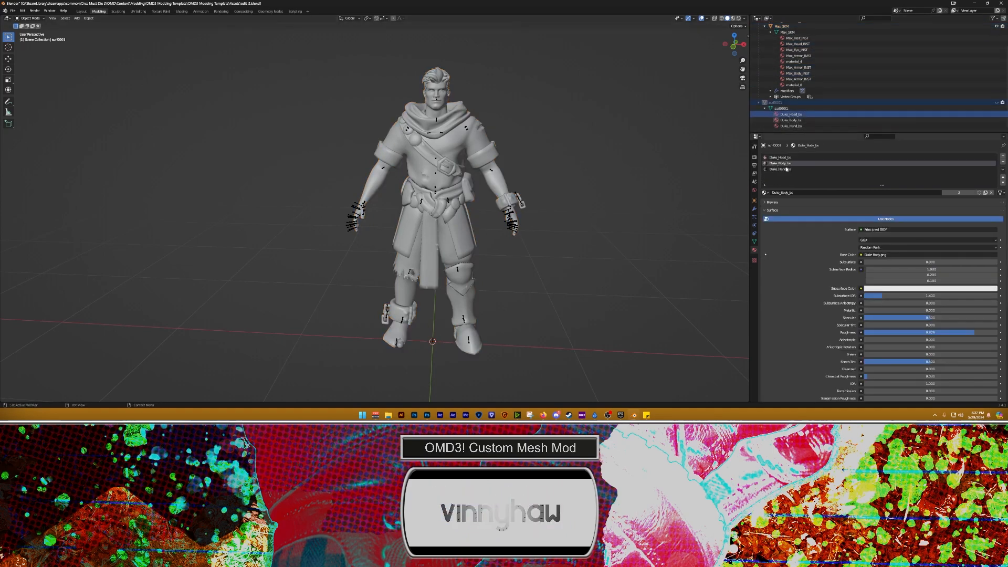
click(781, 157)
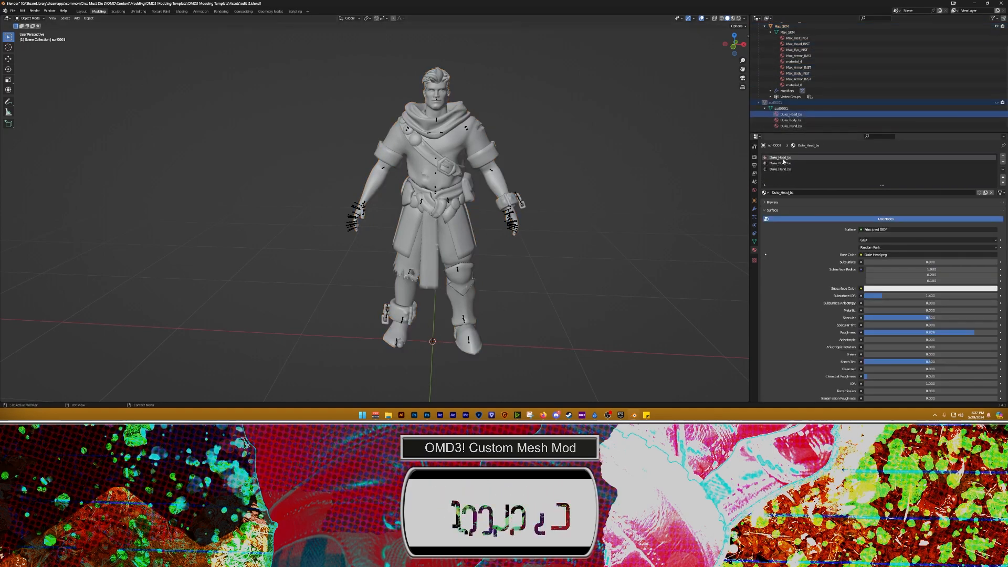
click(767, 193)
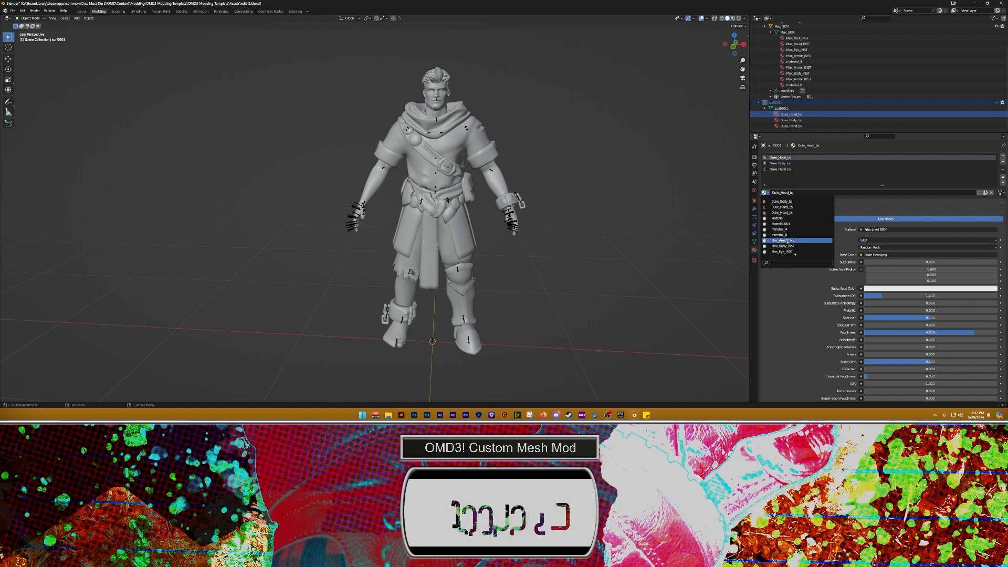
click(796, 252)
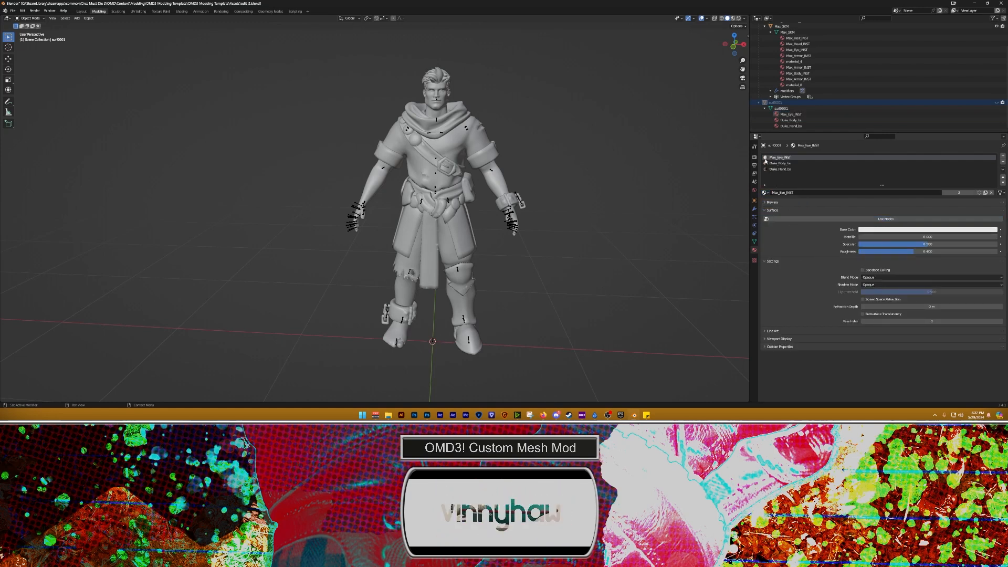
click(765, 192)
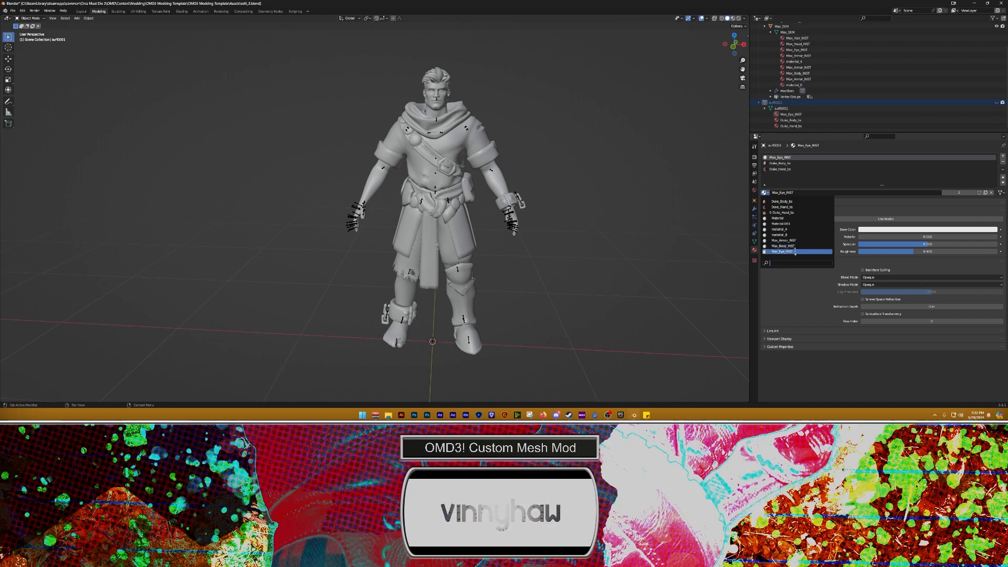
scroll(795, 254, down, 2)
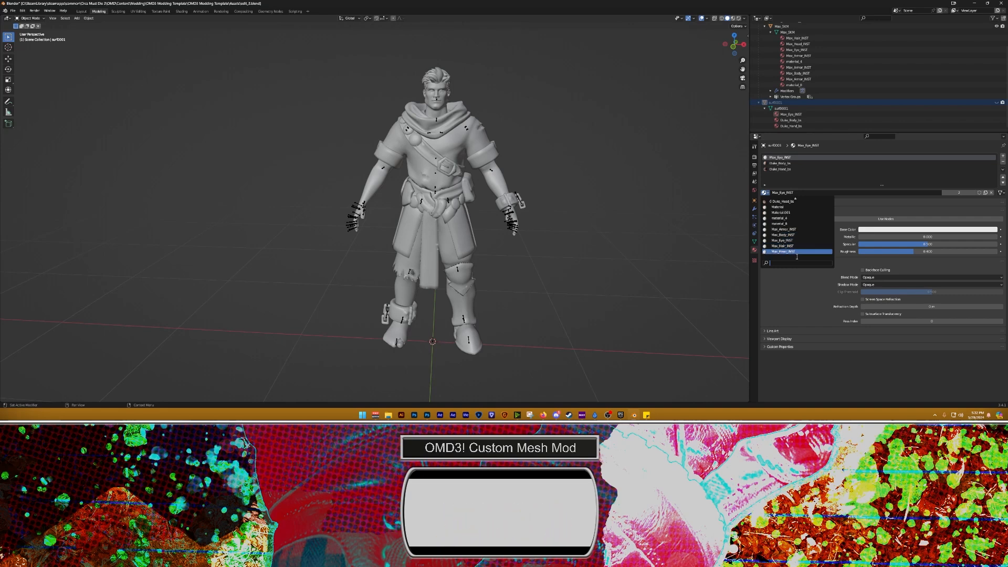
click(791, 252)
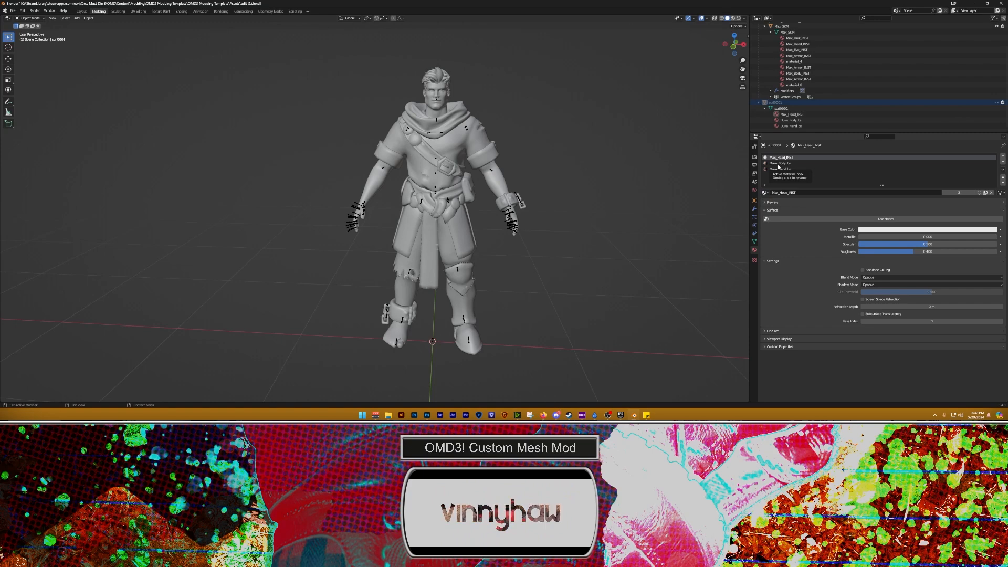
Step: Replace the Duke mesh's body material with Max_Body_INST and its hand material with Max_Armor_INST
click(778, 163)
click(764, 193)
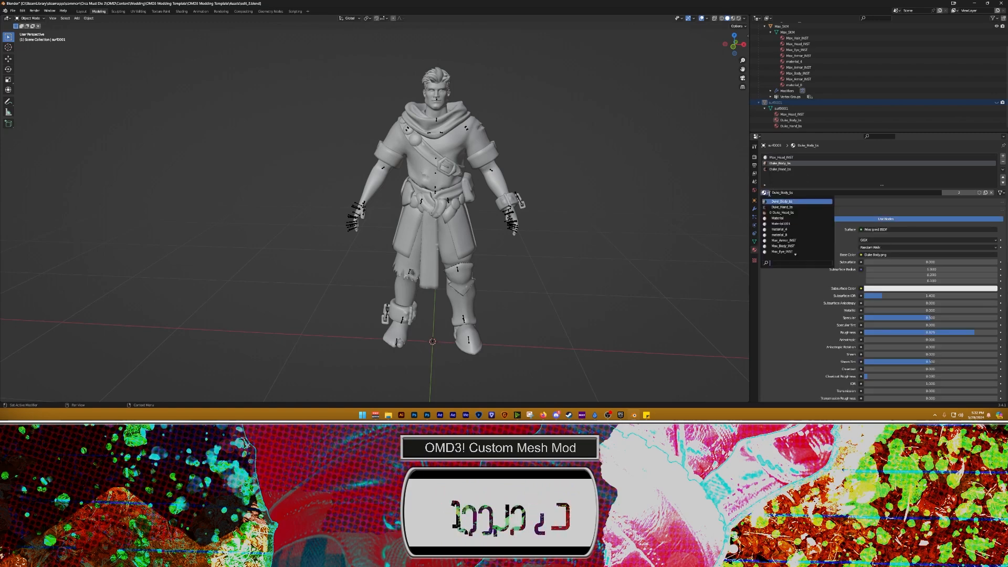
click(782, 245)
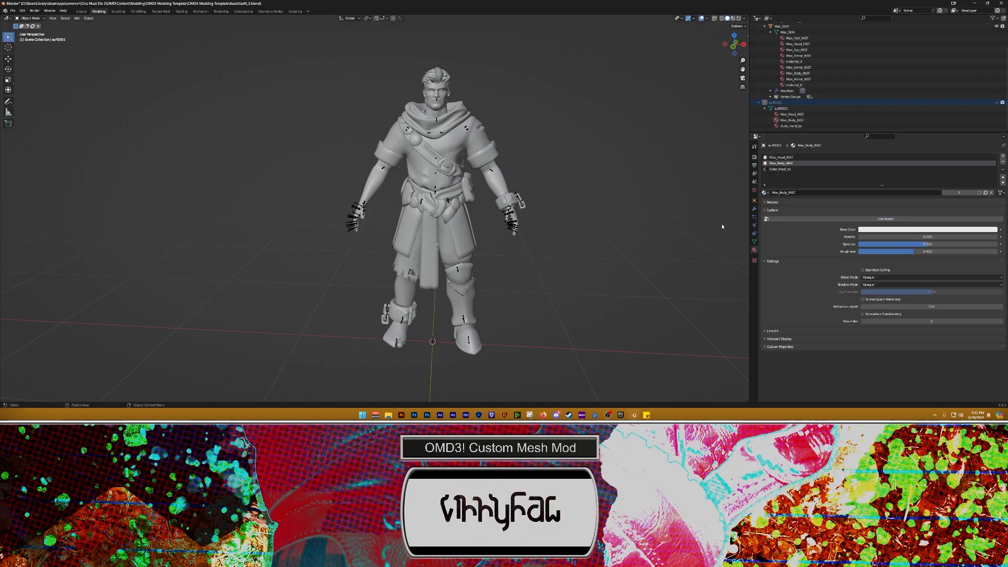
click(777, 170)
click(766, 194)
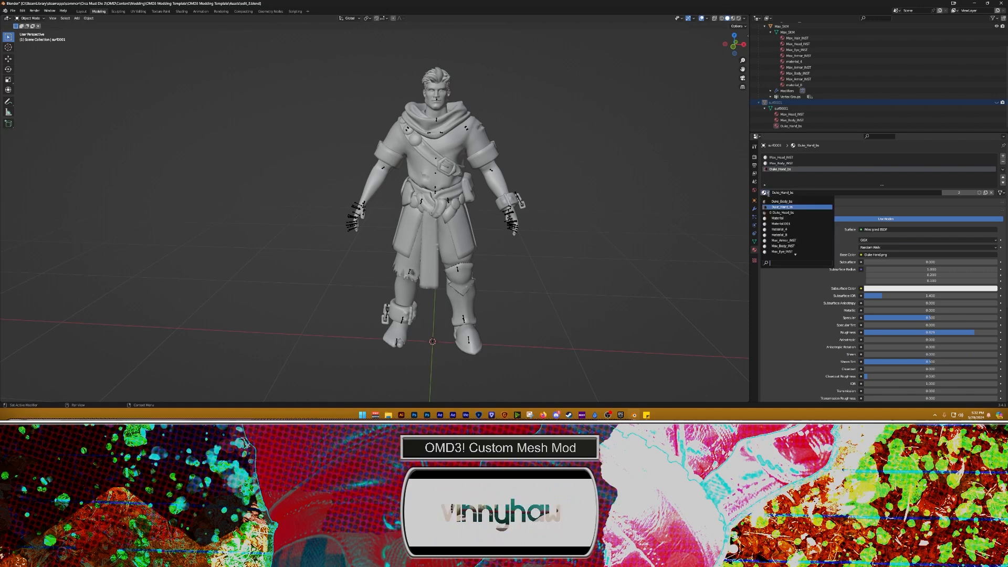
click(784, 239)
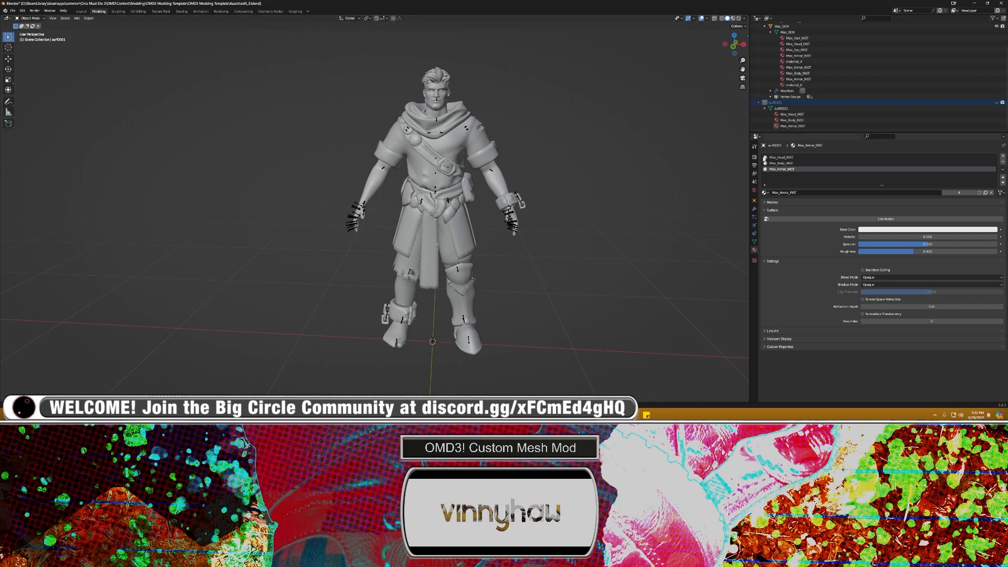
click(786, 157)
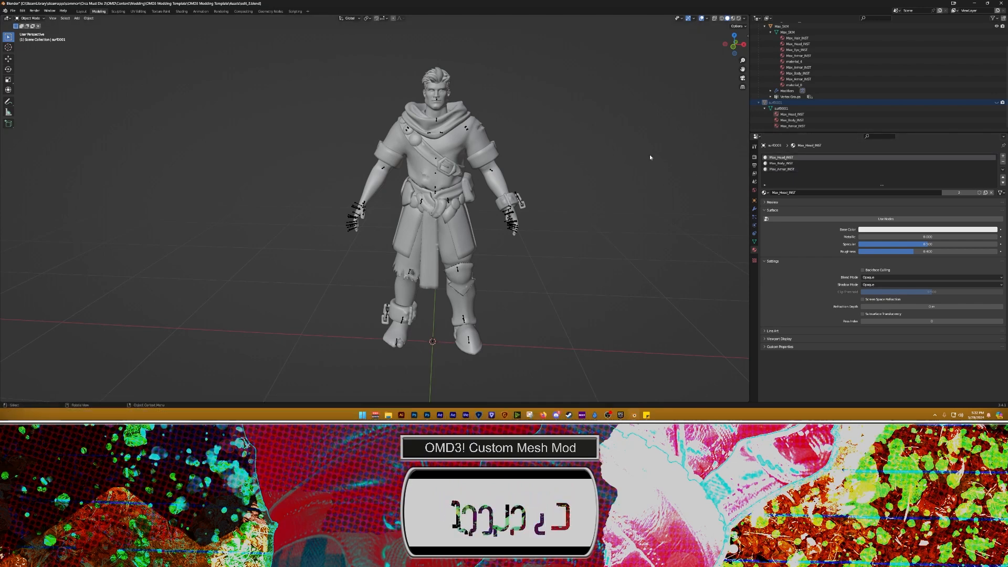
Step: Hide the Max mesh, show the Duke mesh and save the Blender file
shift+middle_drag(603, 171, 645, 169)
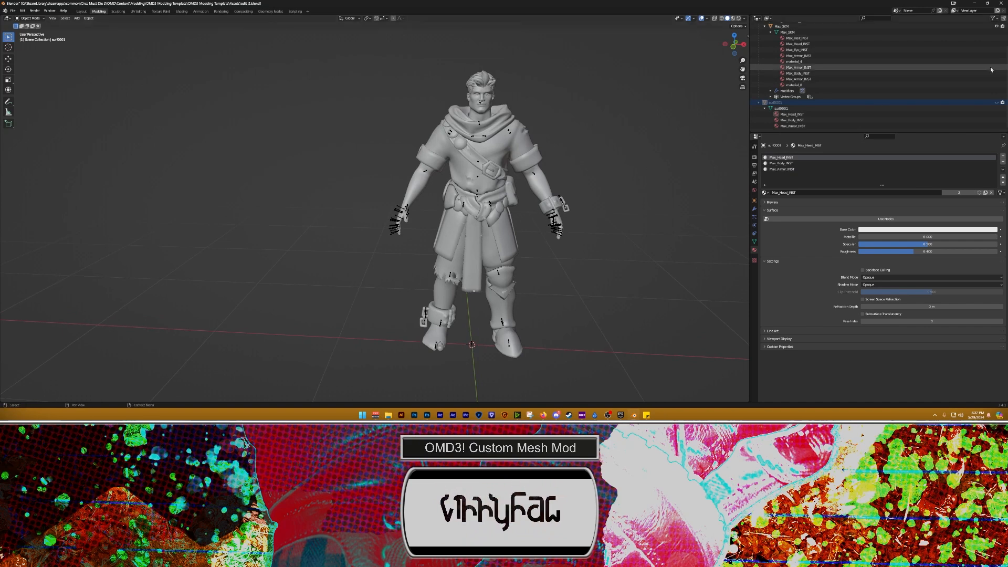
click(996, 26)
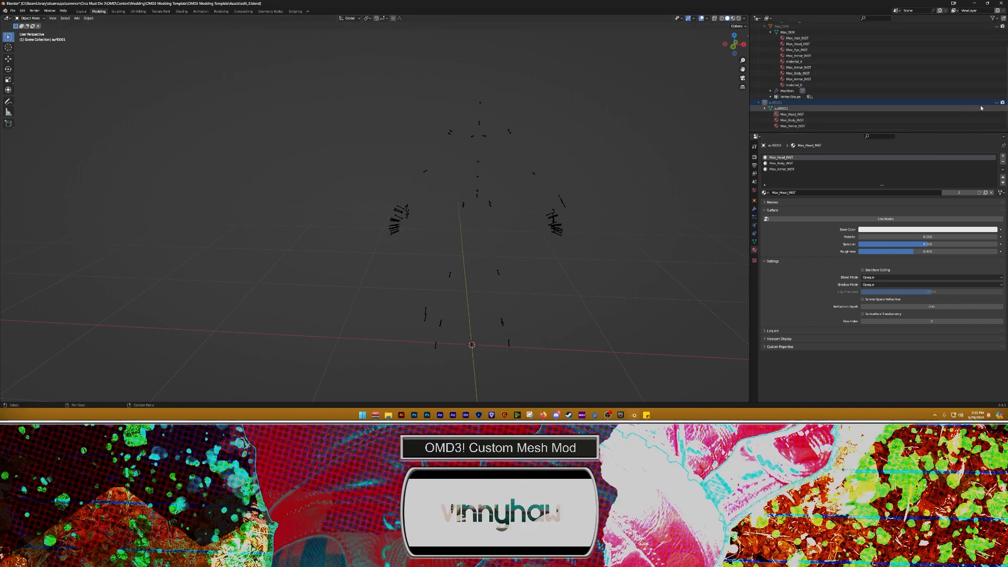
click(997, 102)
shift+middle_drag(539, 126, 564, 139)
key(ctrl+s)
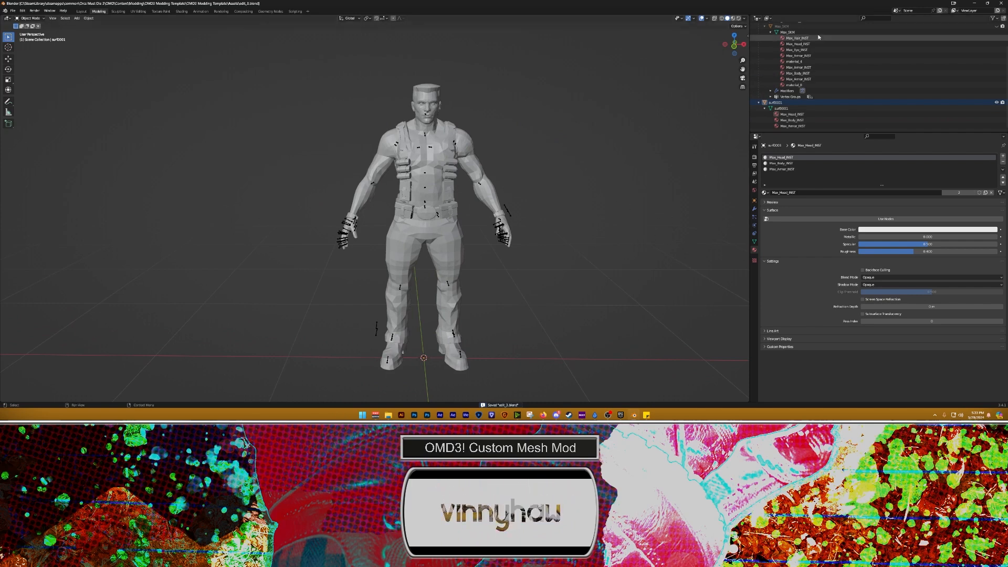
Step: Show the Max mesh together with the Duke mesh, select it and display its modifiers
scroll(805, 54, up, 3)
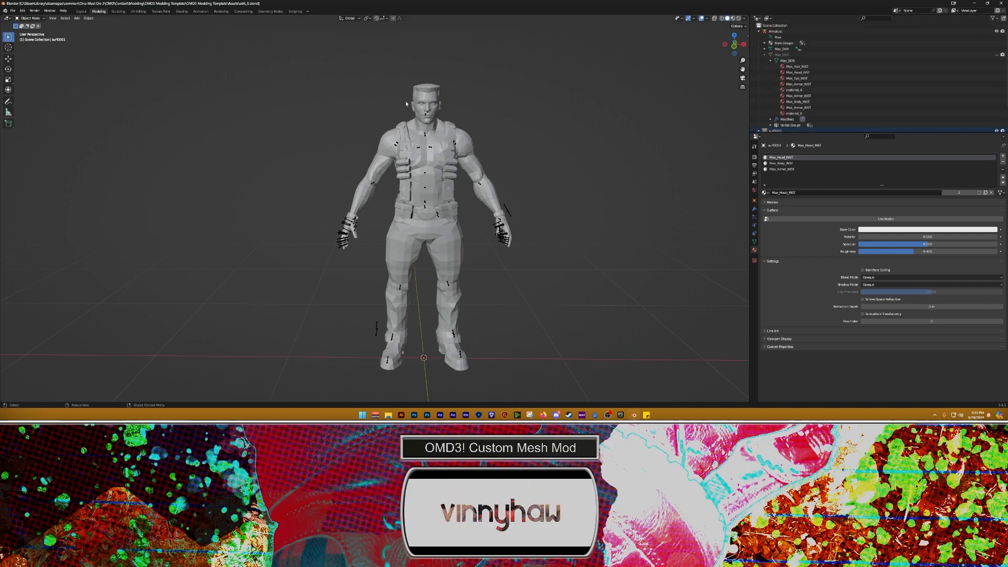
click(490, 205)
click(567, 175)
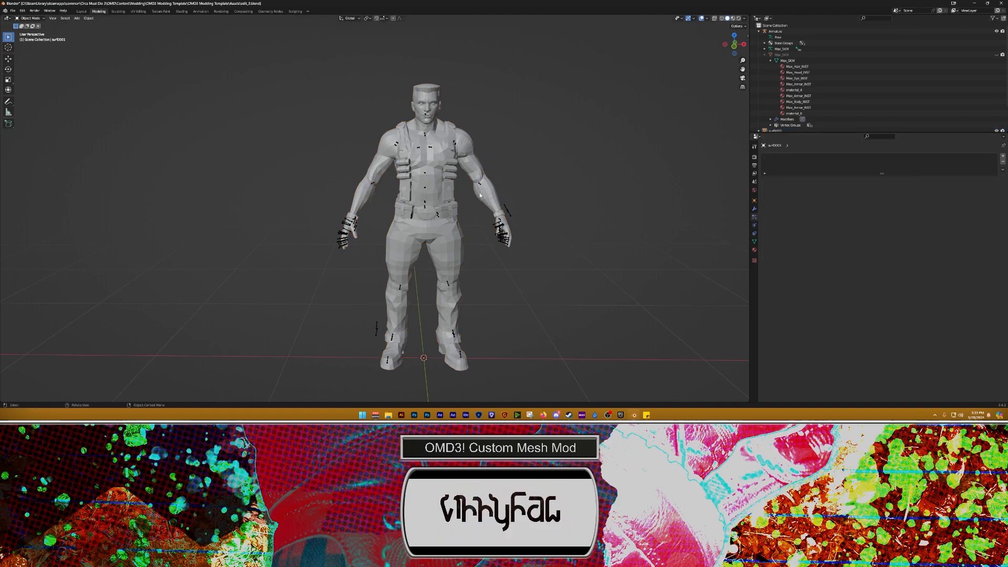
click(485, 185)
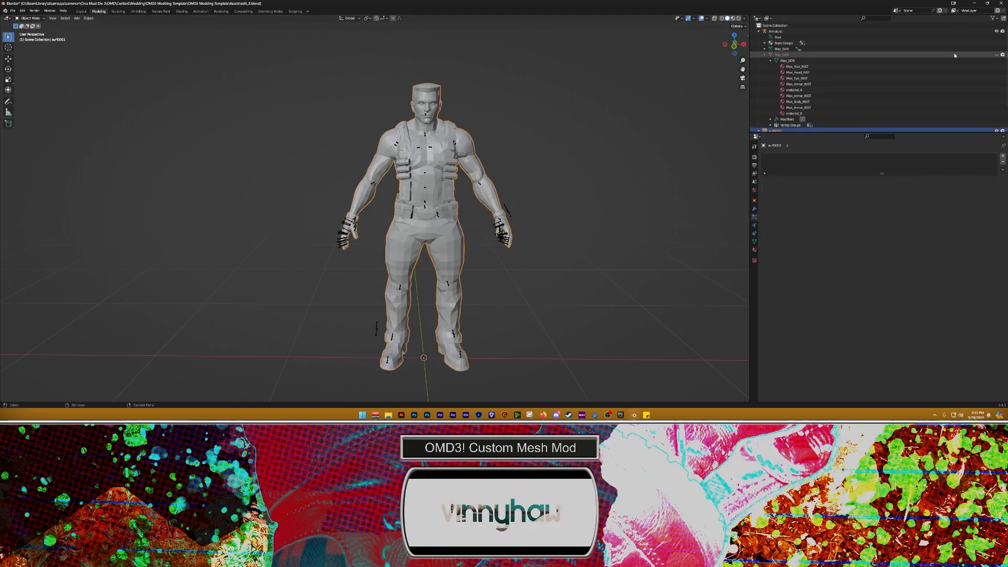
click(996, 54)
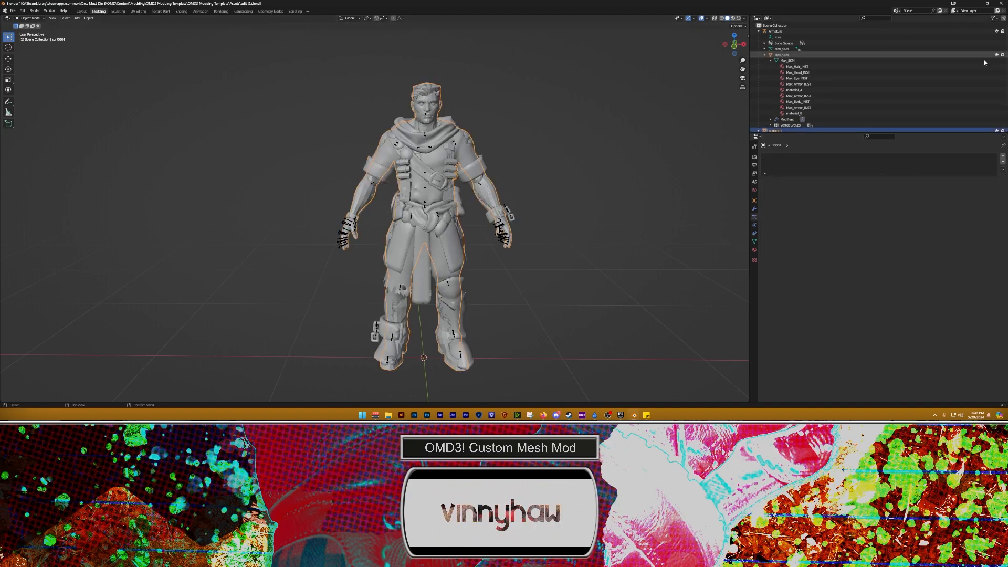
click(471, 170)
click(754, 209)
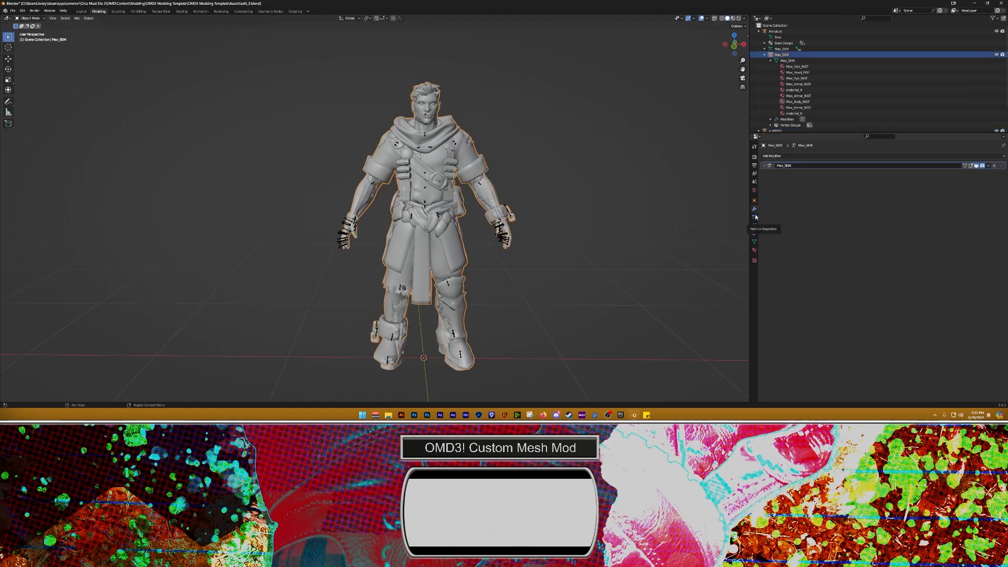
Step: Select the Duke mesh to check its modifiers against those of the Max mesh
scroll(784, 118, down, 2)
click(777, 107)
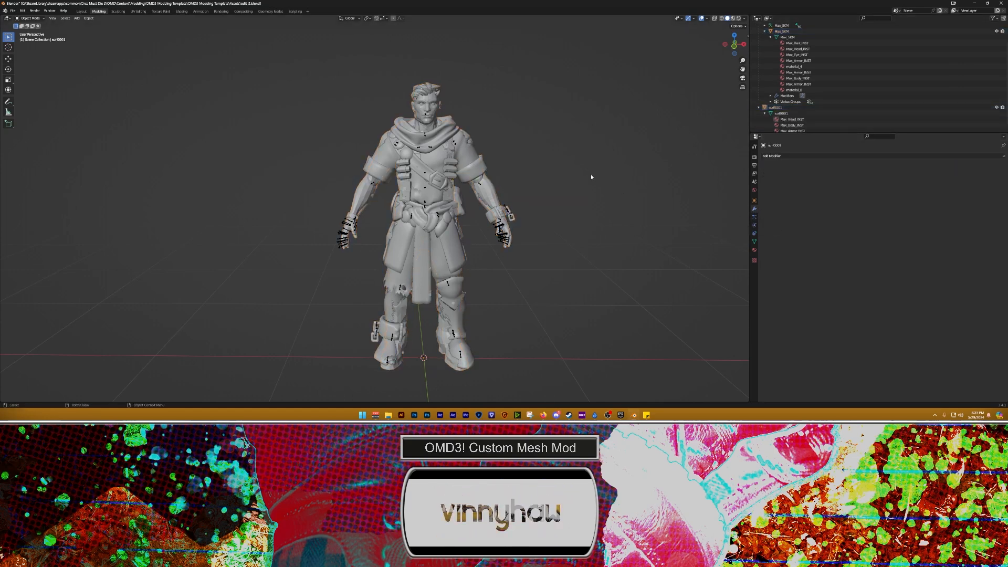
click(477, 189)
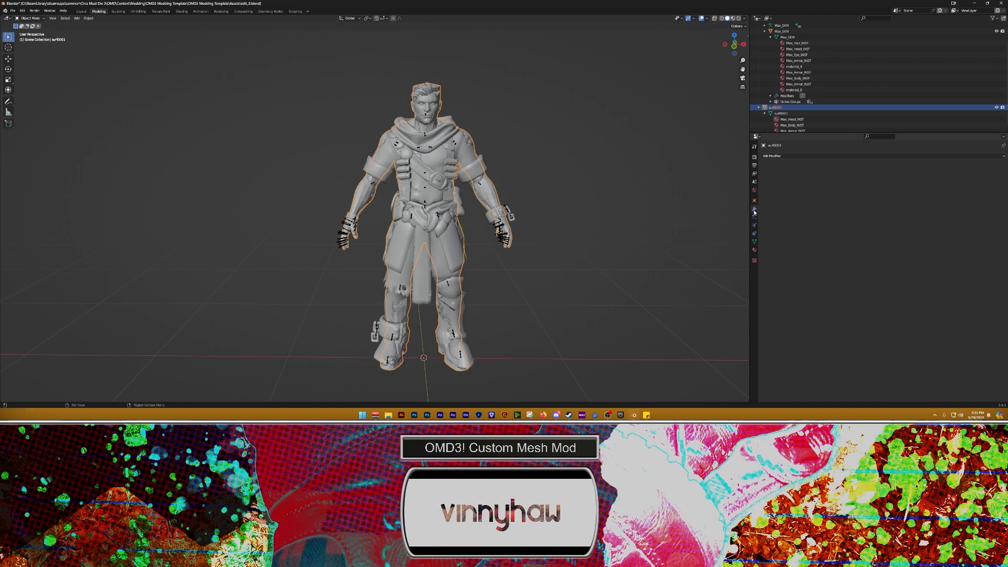
Step: Try adding an Armature modifier to the Duke mesh, and remove it
click(783, 156)
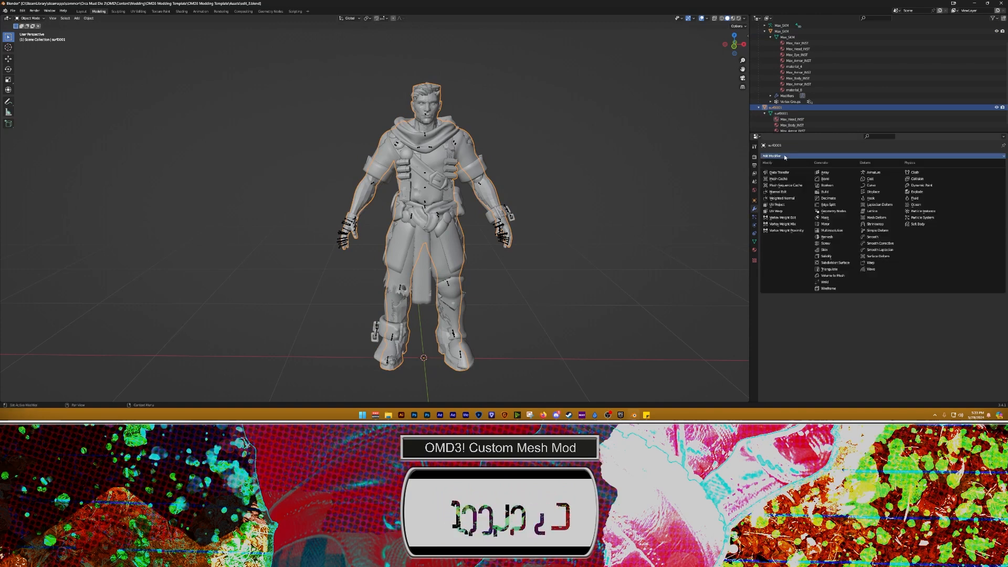
click(874, 172)
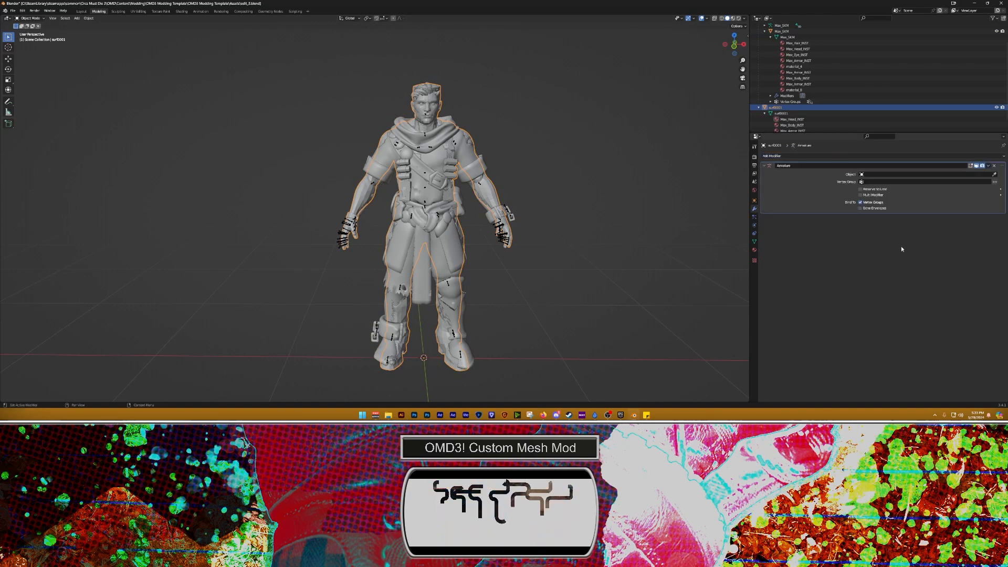
click(992, 166)
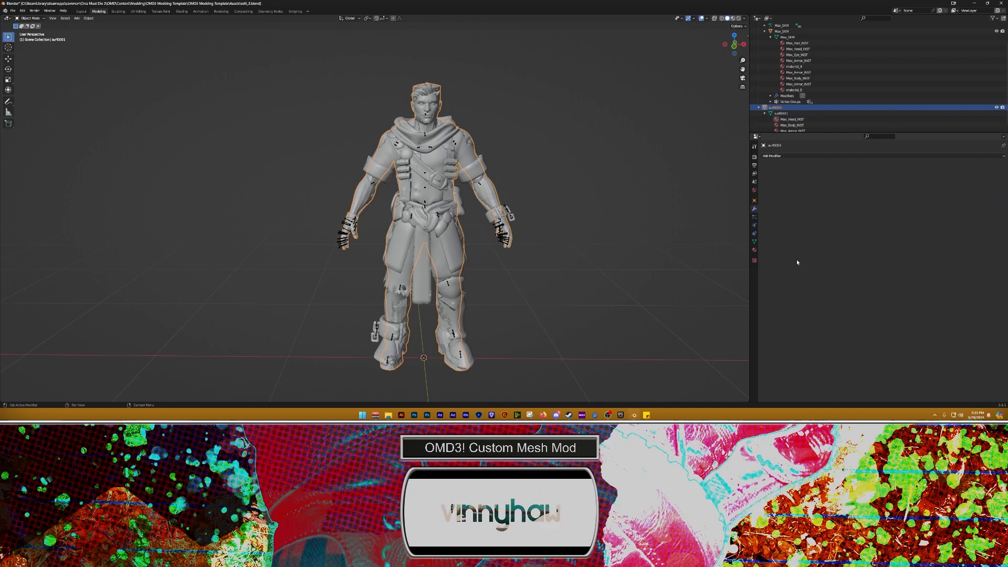
Step: Select the Max mesh and display its vertex groups
click(544, 219)
scroll(546, 210, up, 4)
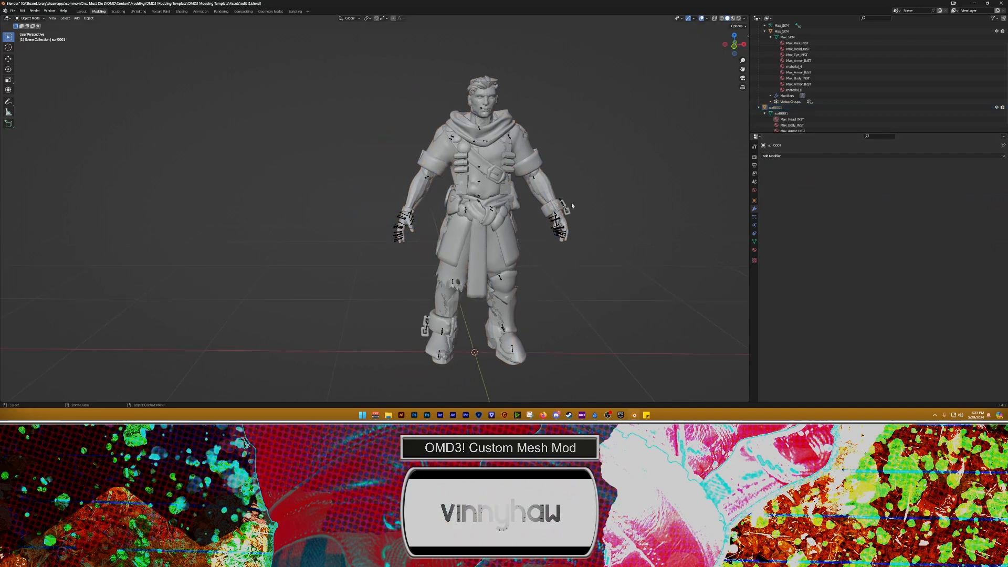
shift+middle_drag(547, 192, 567, 180)
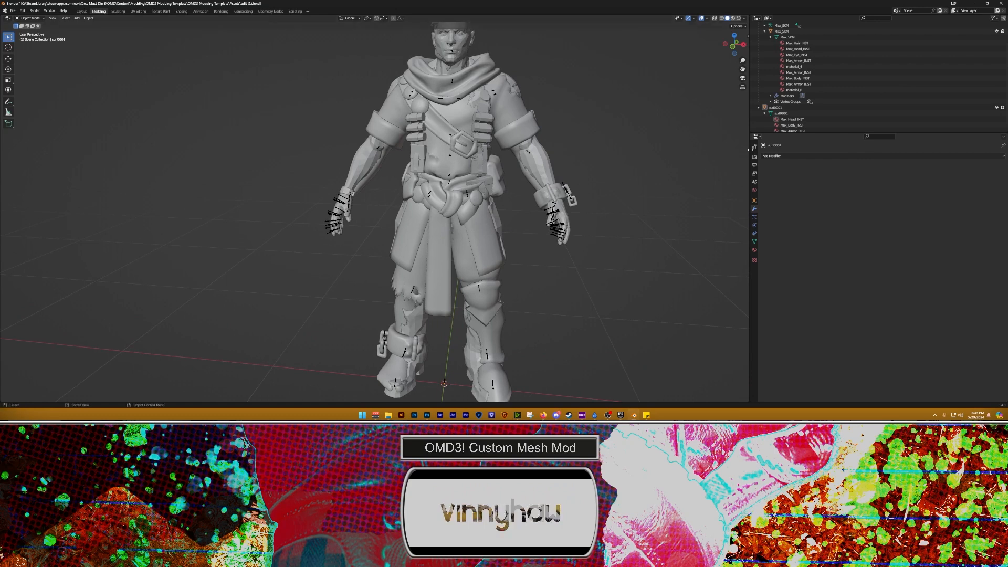
click(524, 115)
click(755, 217)
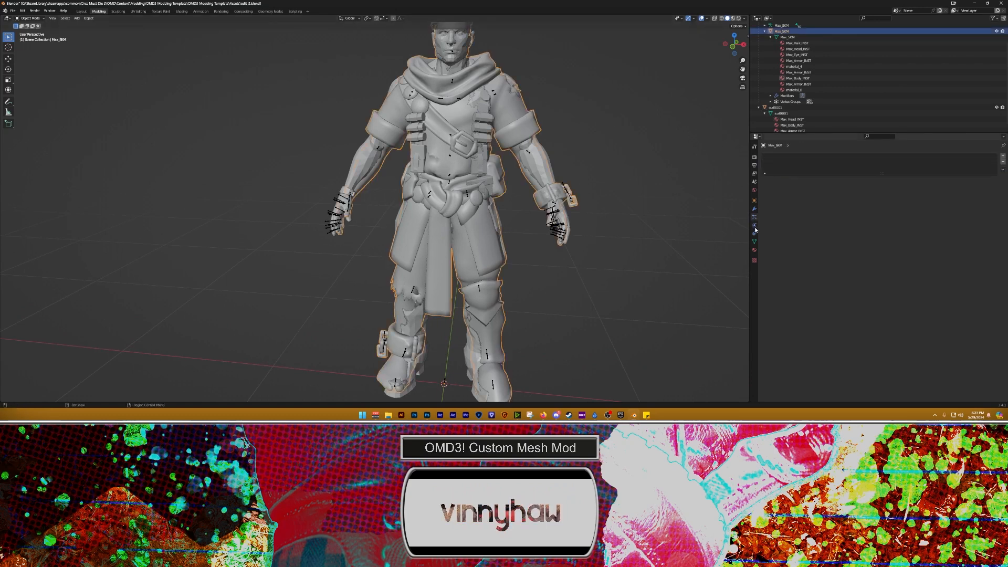
click(754, 225)
click(755, 234)
click(754, 241)
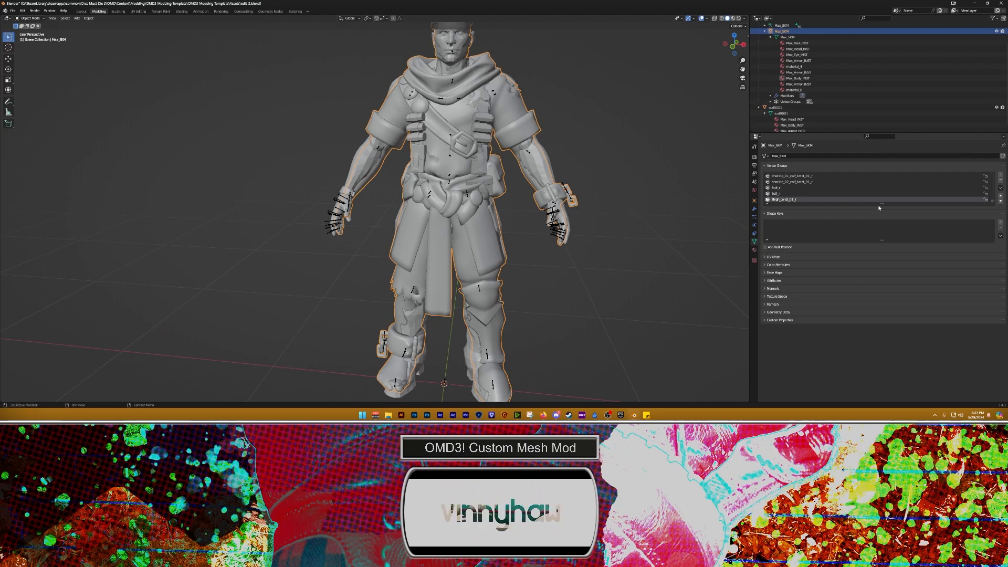
Step: Enlarge the vertex group list, look through the Max mesh's groups, and check the Duke mesh's list against it
drag(880, 205, 875, 282)
scroll(803, 197, up, 15)
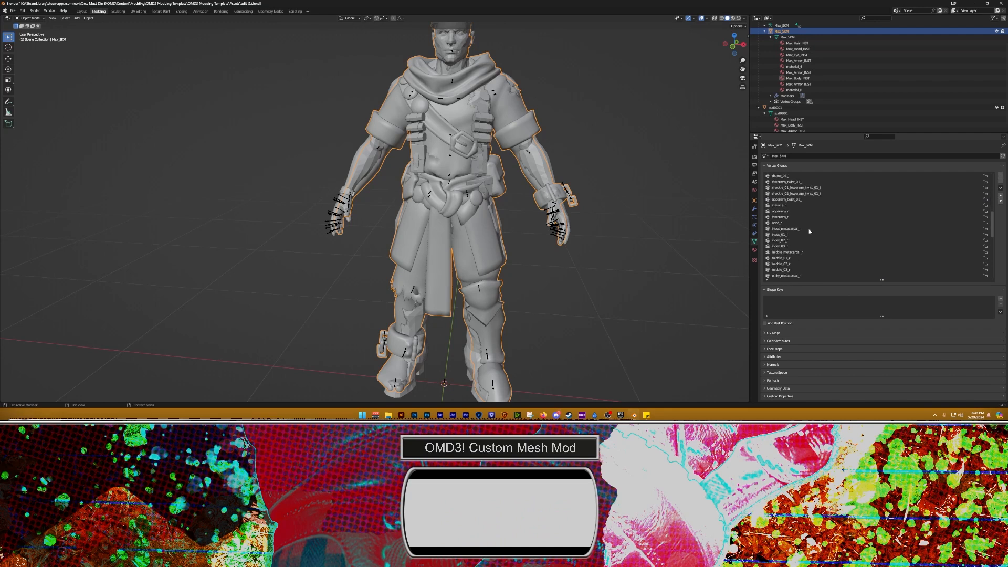
scroll(802, 204, down, 8)
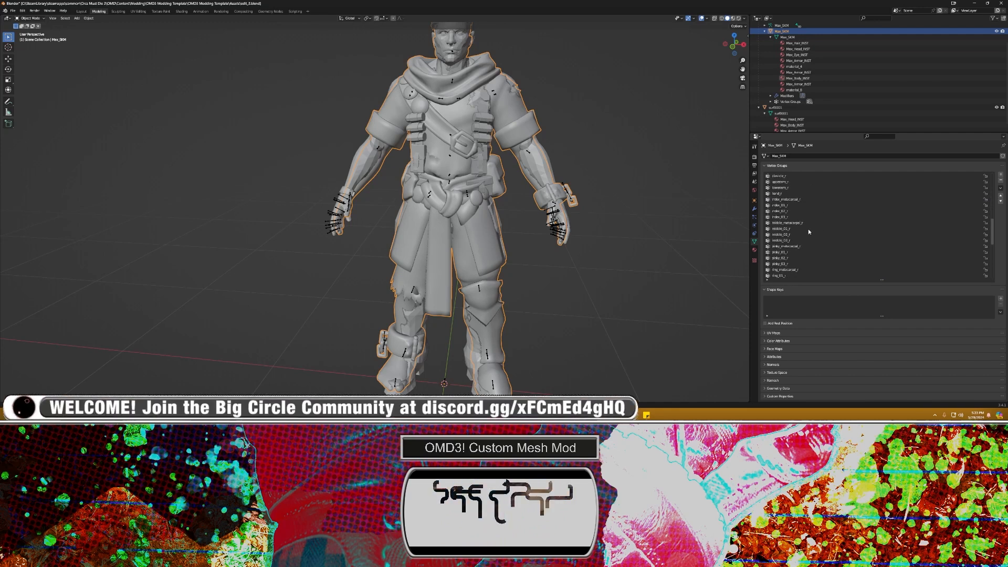
click(541, 160)
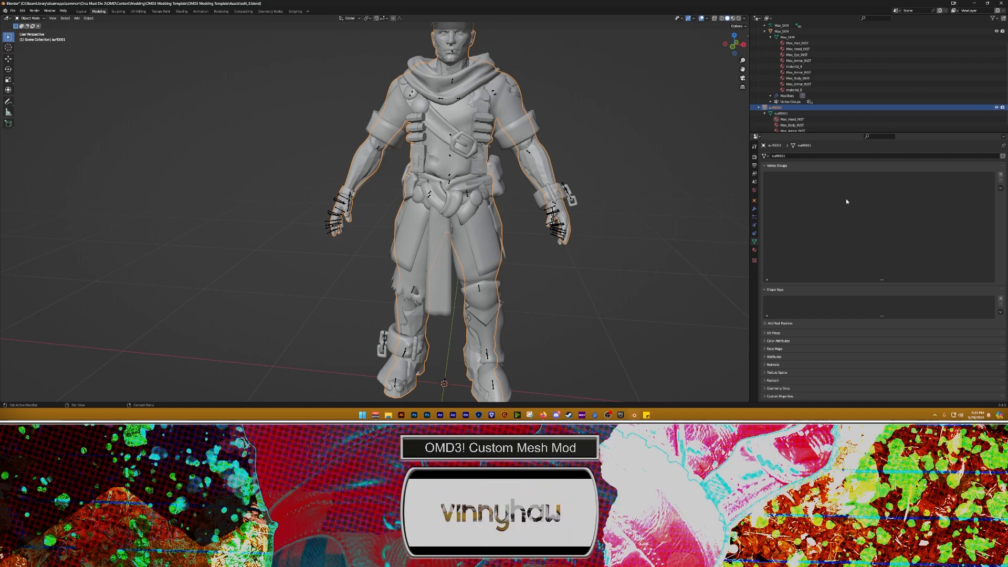
click(616, 243)
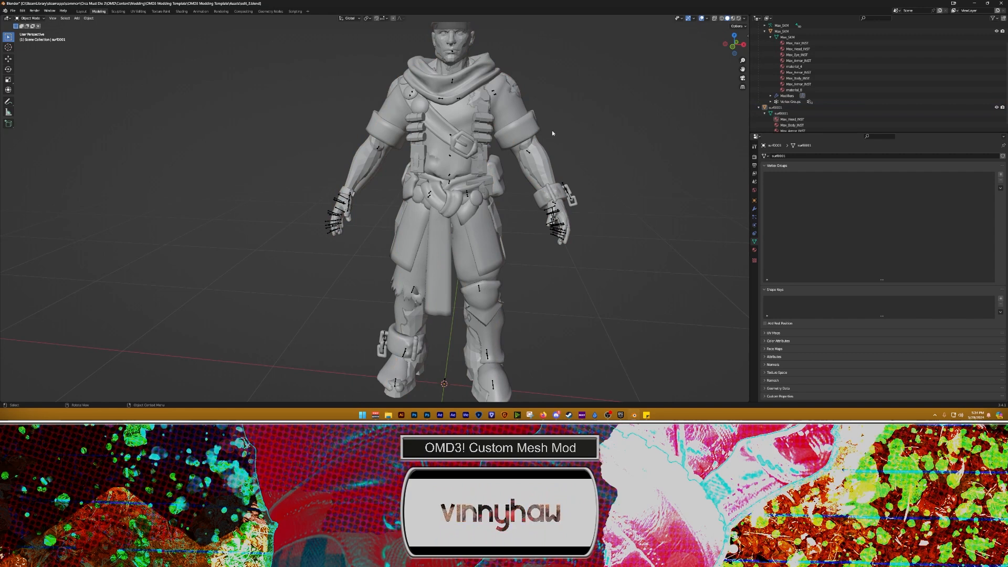
Step: Select the Max mesh and then the Duke mesh, switch to Weight Paint mode and run Transfer Weights
click(521, 122)
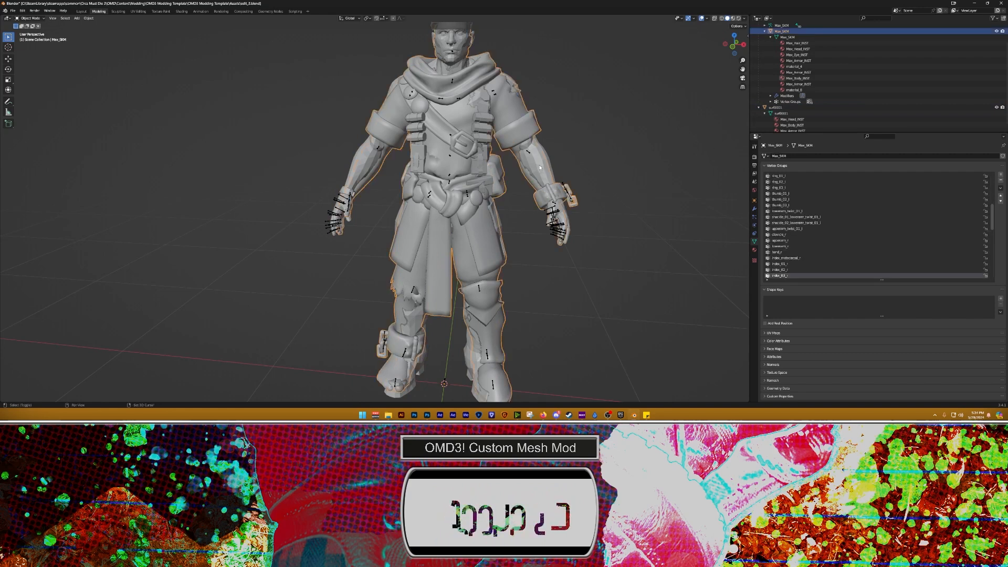
shift+click(549, 178)
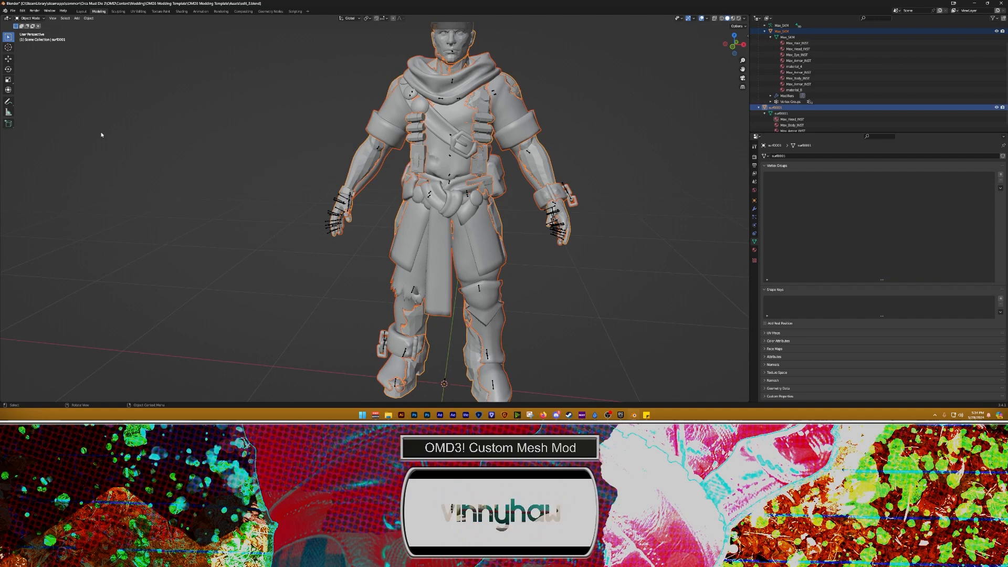
click(31, 18)
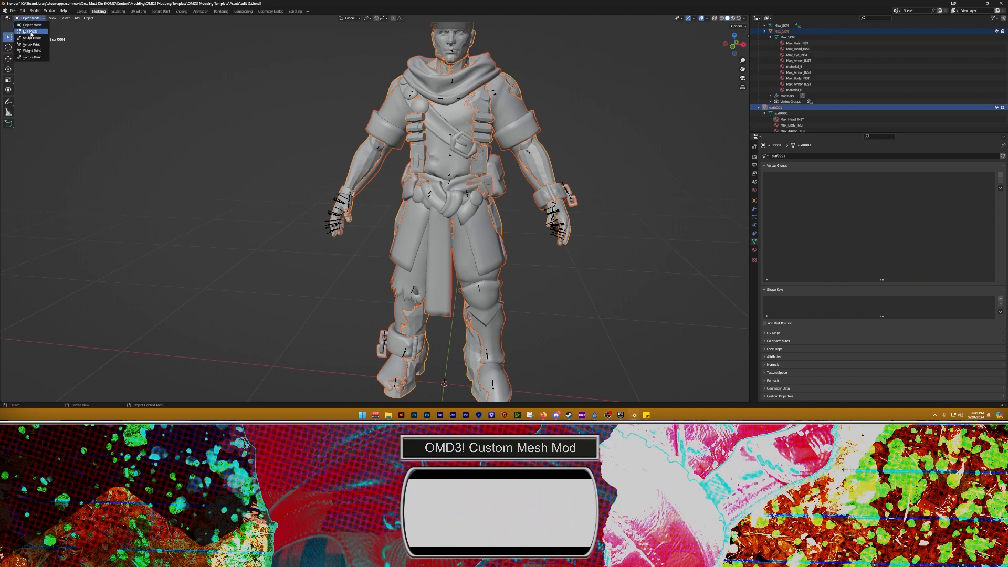
click(32, 51)
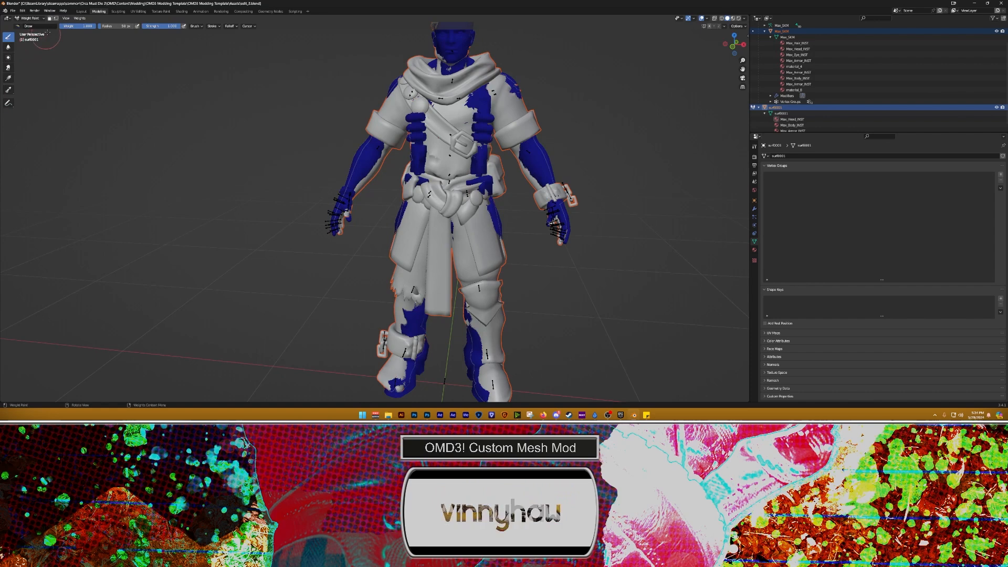
click(79, 18)
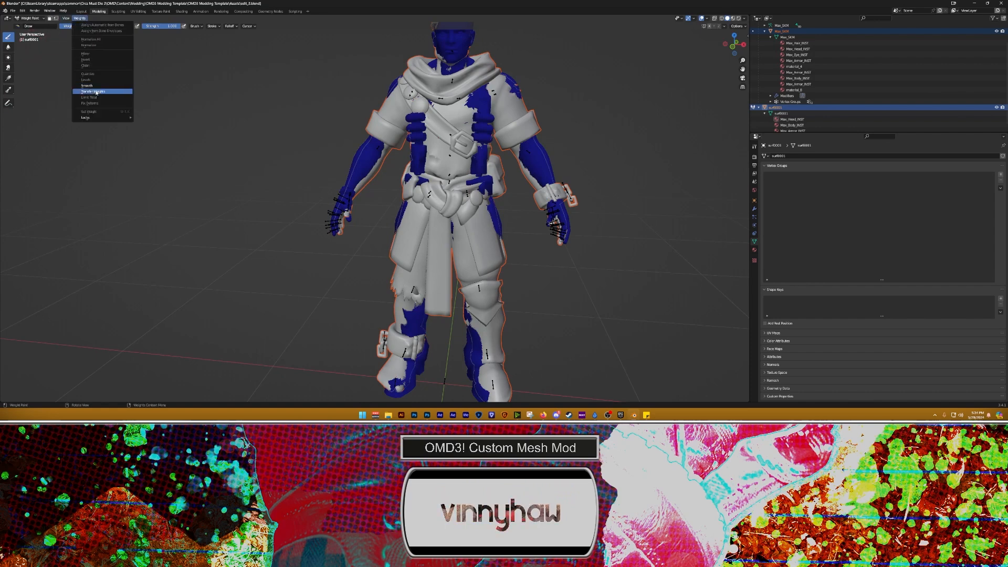
click(93, 91)
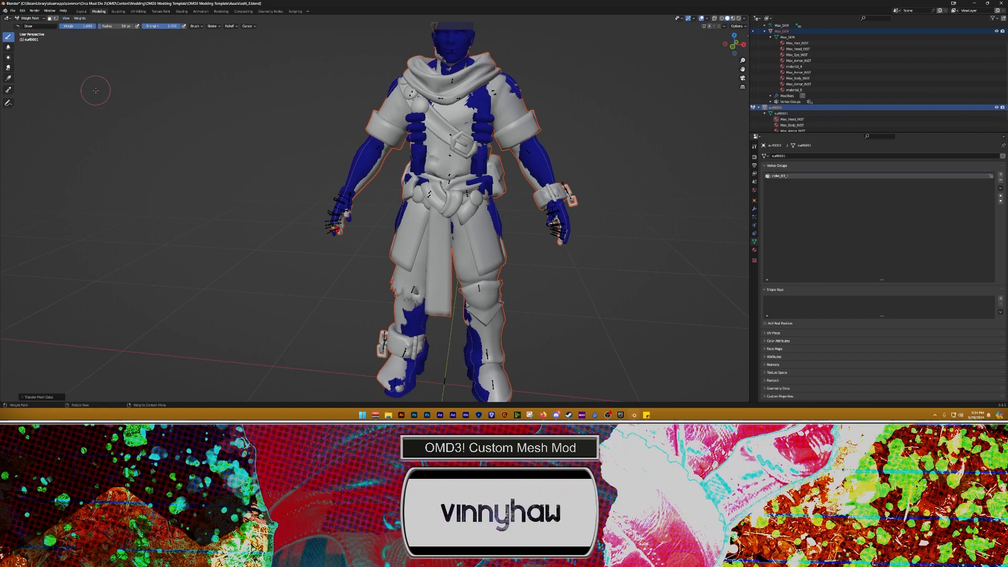
Step: Set the weight transfer's vertex mapping to Nearest Edge Interpolated and its source layers selection to By Name
click(36, 397)
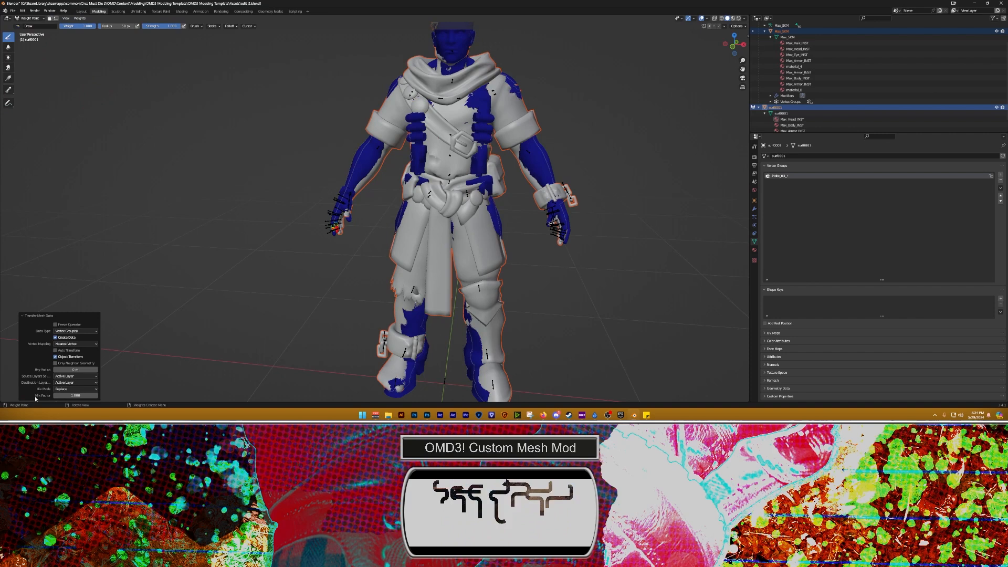
click(65, 343)
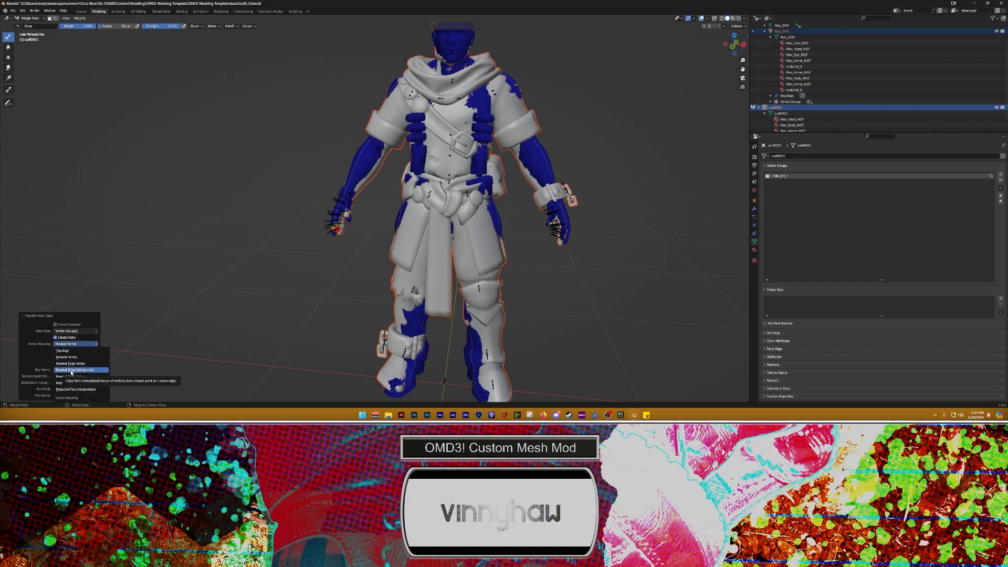
click(72, 370)
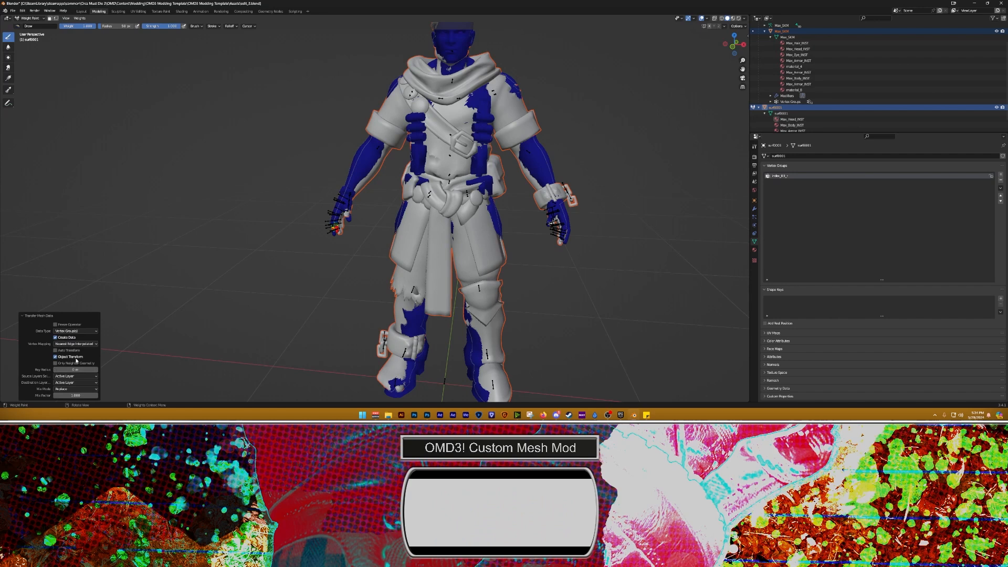
click(75, 369)
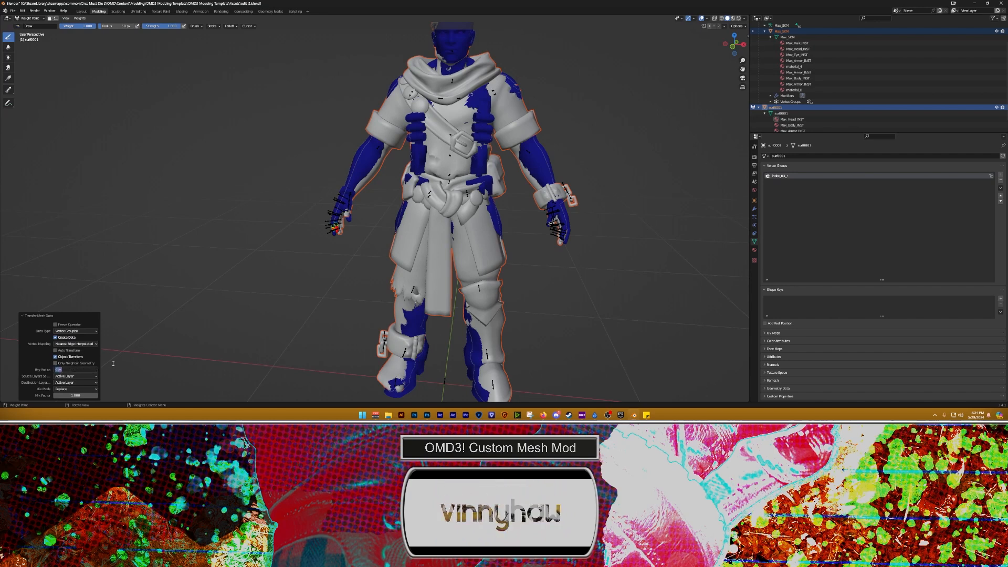
key(Return)
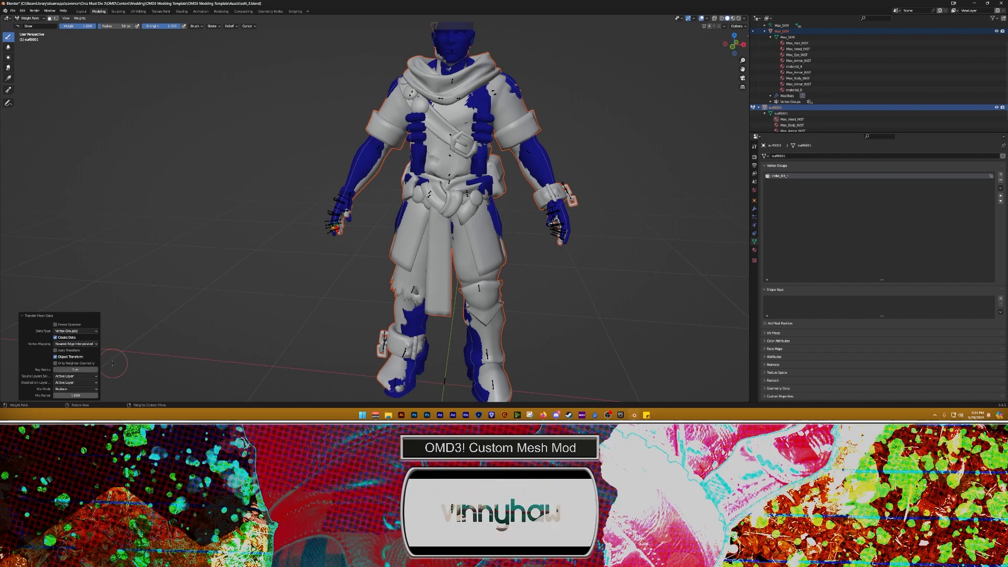
click(68, 376)
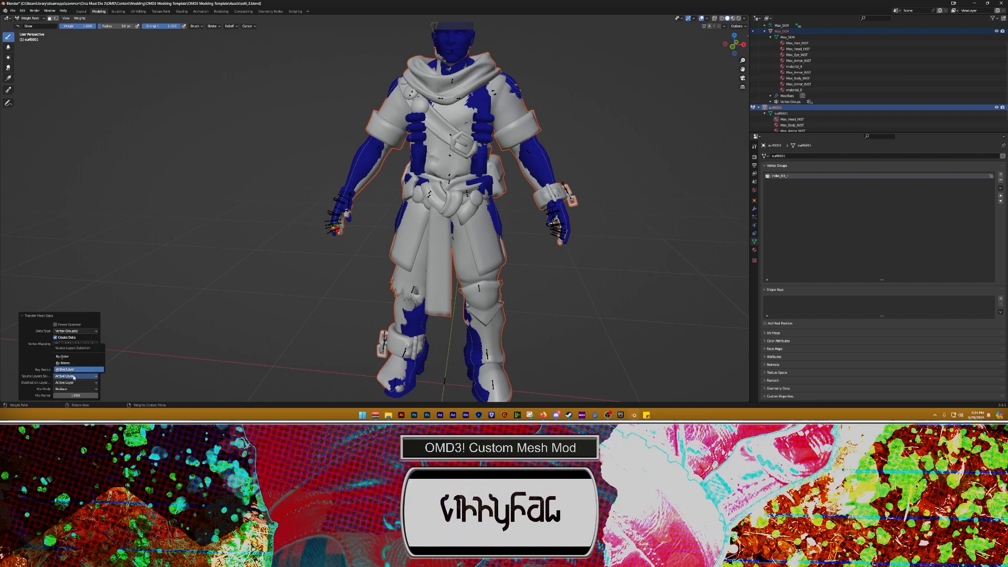
click(63, 363)
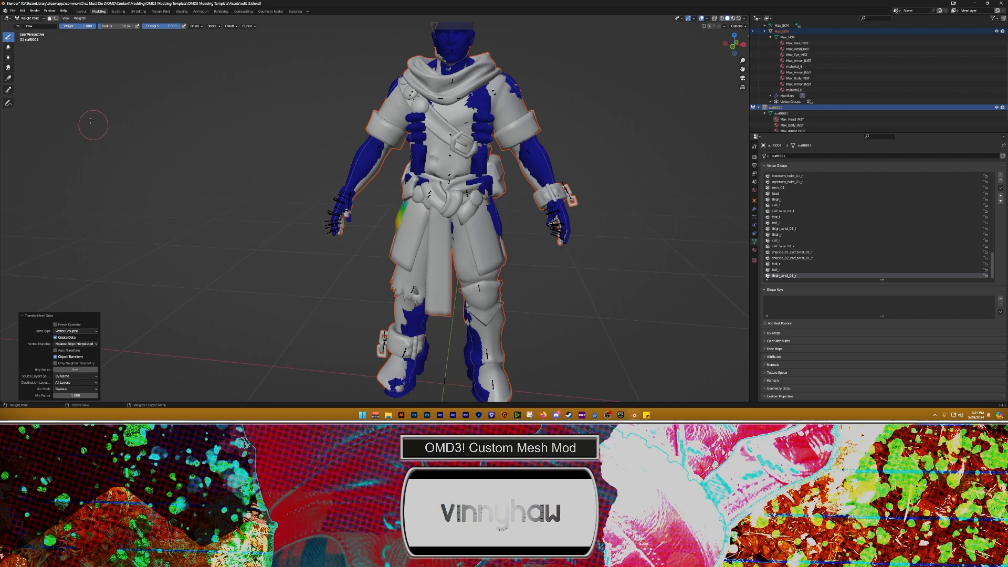
Step: Return to Object Mode, hide the Max mesh and select the Duke mesh to review its vertex groups
click(31, 19)
click(31, 24)
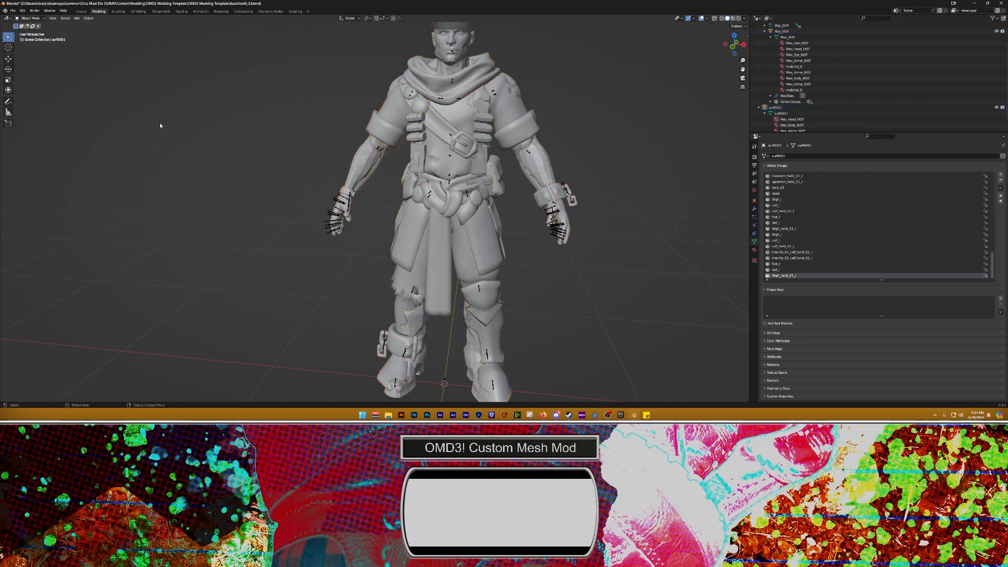
click(996, 32)
click(507, 131)
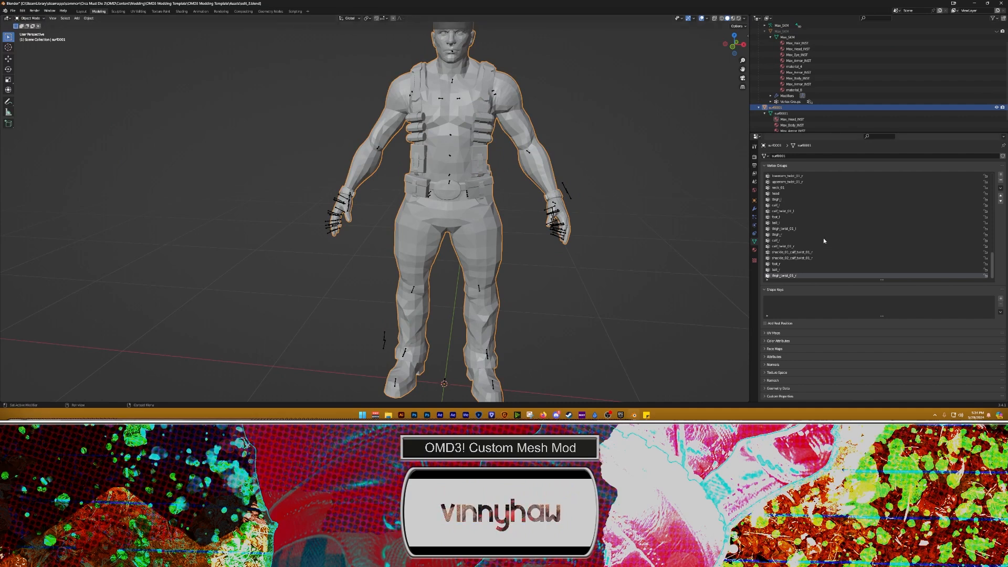
scroll(813, 226, up, 2)
scroll(808, 221, up, 6)
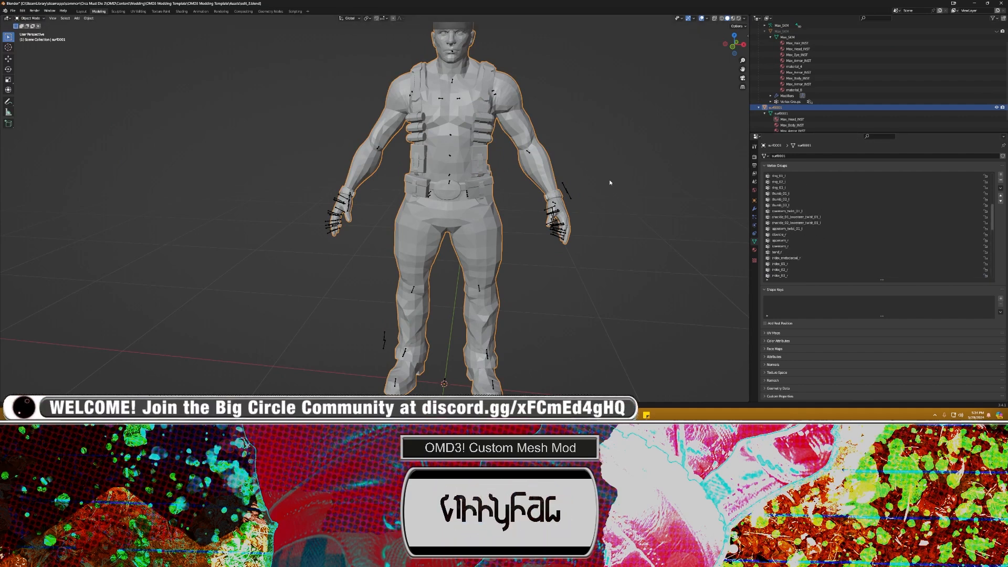
Step: Switch the Duke mesh to Weight Paint mode and examine the transferred weights of several arm and finger vertex groups
click(30, 18)
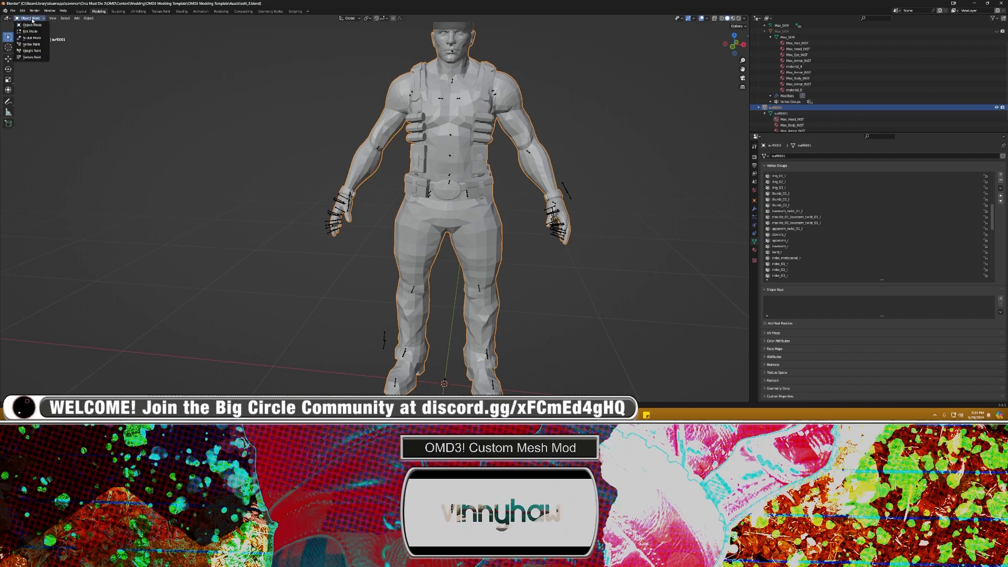
click(27, 51)
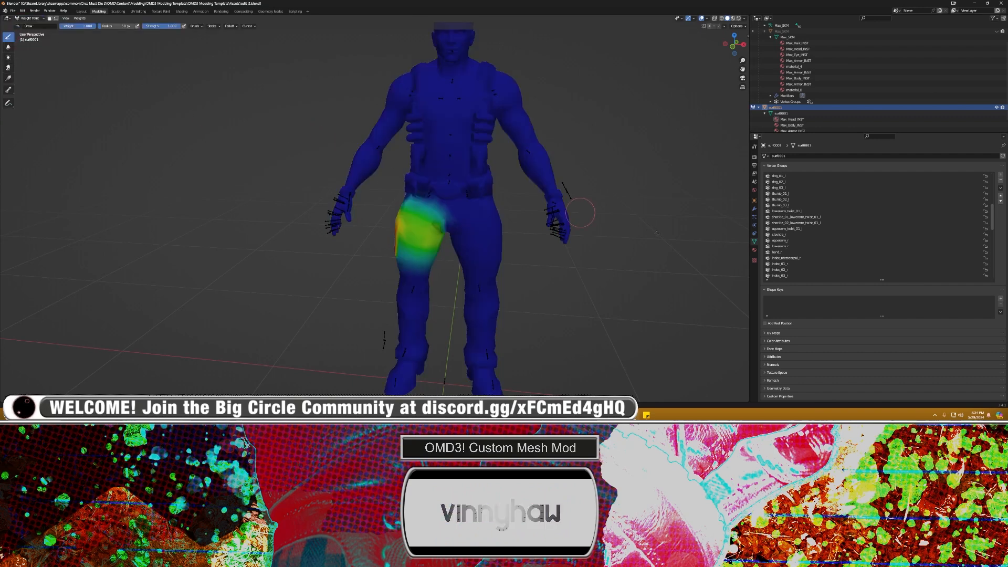
click(811, 245)
click(808, 211)
click(805, 193)
scroll(812, 225, down, 5)
click(807, 235)
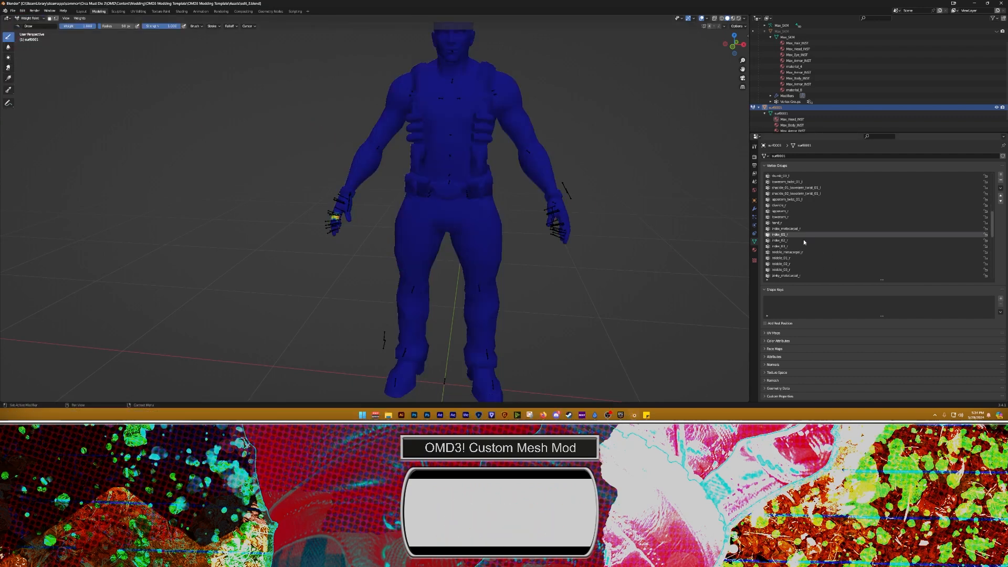
scroll(804, 241, down, 5)
click(803, 246)
scroll(803, 248, down, 6)
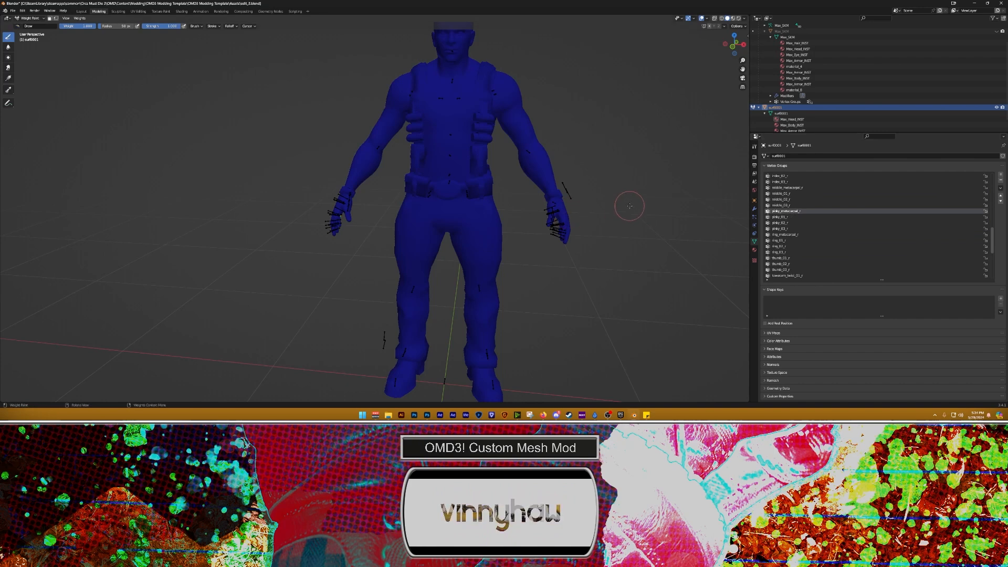
Step: Inspect the right hand's weights up close for the ring, thumb and pinky_metacarpal_r vertex groups
middle_drag(399, 203, 464, 204)
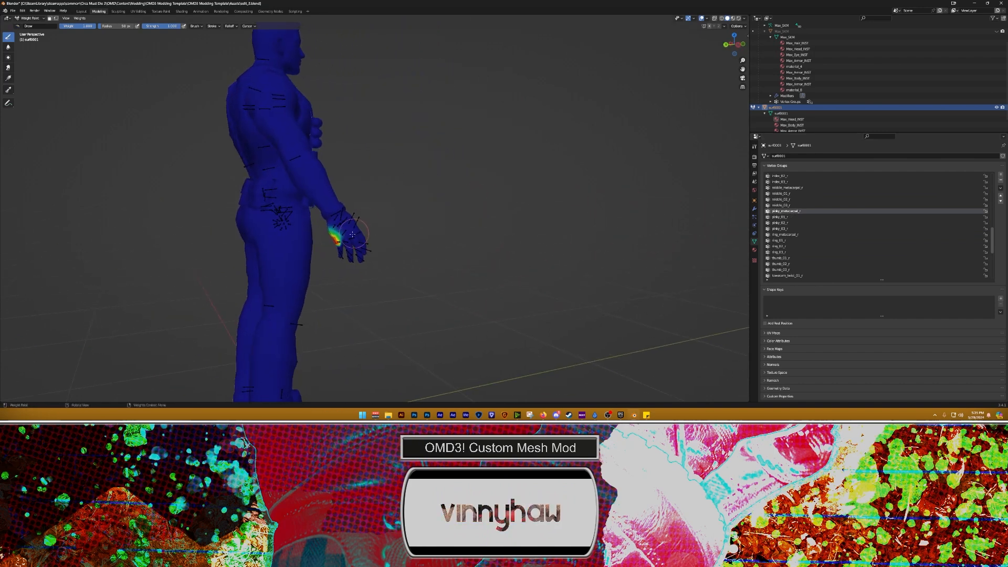
scroll(349, 239, up, 5)
shift+middle_drag(371, 247, 446, 210)
middle_drag(446, 210, 569, 208)
click(799, 241)
middle_drag(298, 228, 420, 222)
click(792, 252)
click(798, 258)
click(798, 235)
click(808, 210)
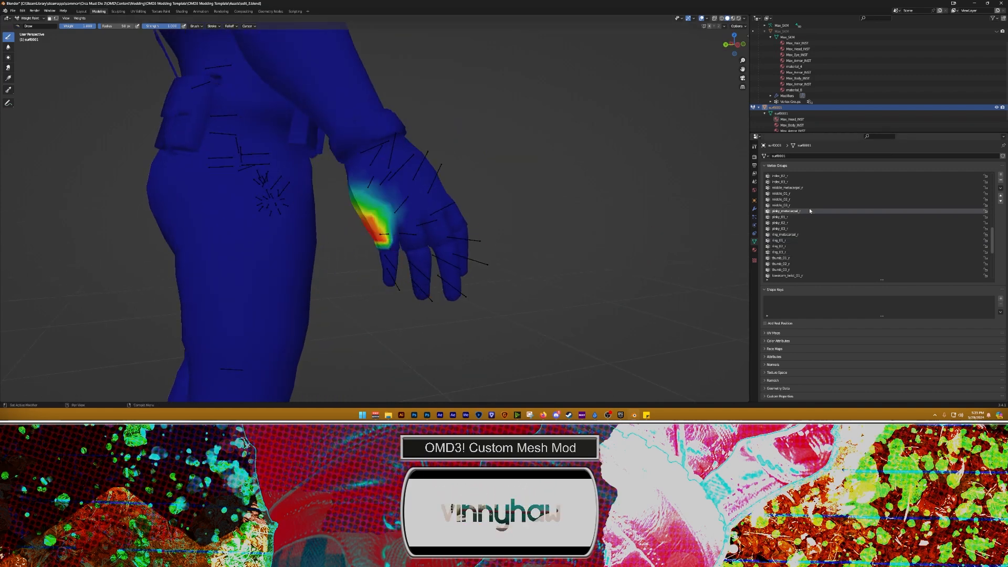
Step: Check the weights of further right-arm vertex groups, including index_01_r and lowerarm_r
click(812, 206)
scroll(824, 217, up, 4)
click(827, 222)
click(814, 195)
middle_drag(554, 216, 457, 223)
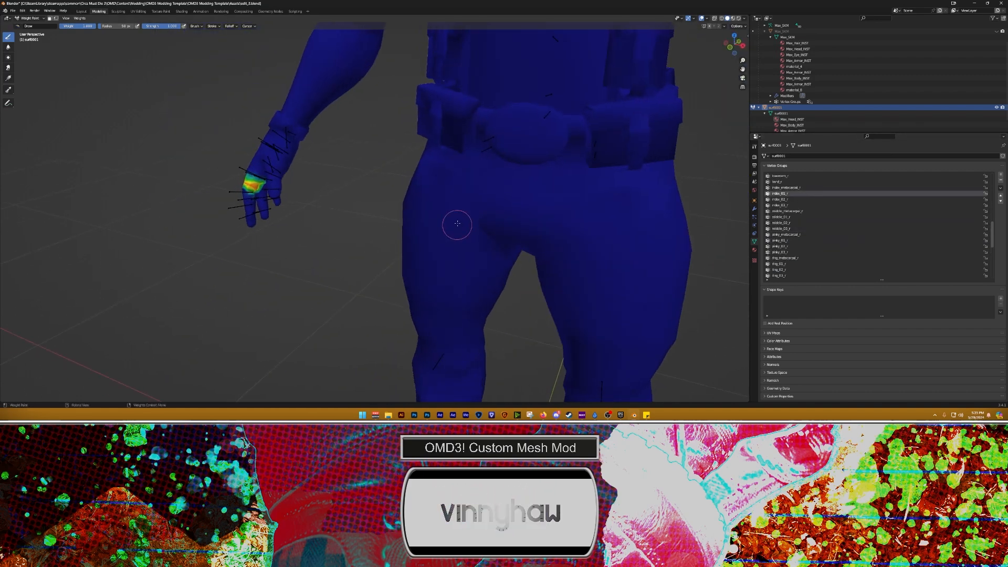
scroll(457, 223, down, 5)
scroll(792, 210, up, 4)
click(780, 199)
mouse_move(525, 226)
middle_down()
mouse_move(507, 229)
mouse_move(619, 231)
mouse_move(511, 231)
mouse_move(484, 171)
mouse_move(299, 172)
mouse_move(490, 170)
middle_up()
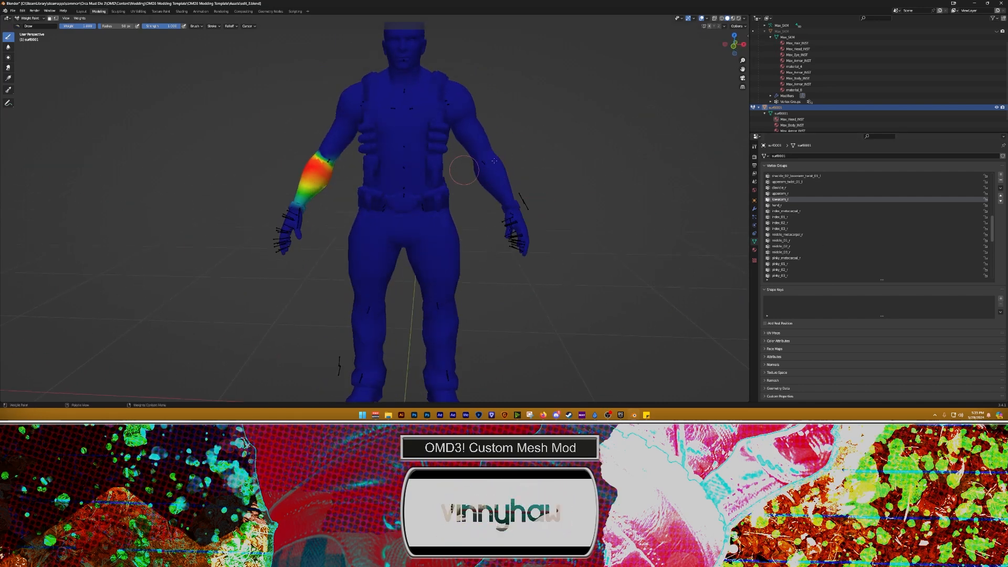
Step: Select the clavicle_r vertex group, set the brush weight to 0 and paint over the weighted shoulder strap area
scroll(807, 212, up, 4)
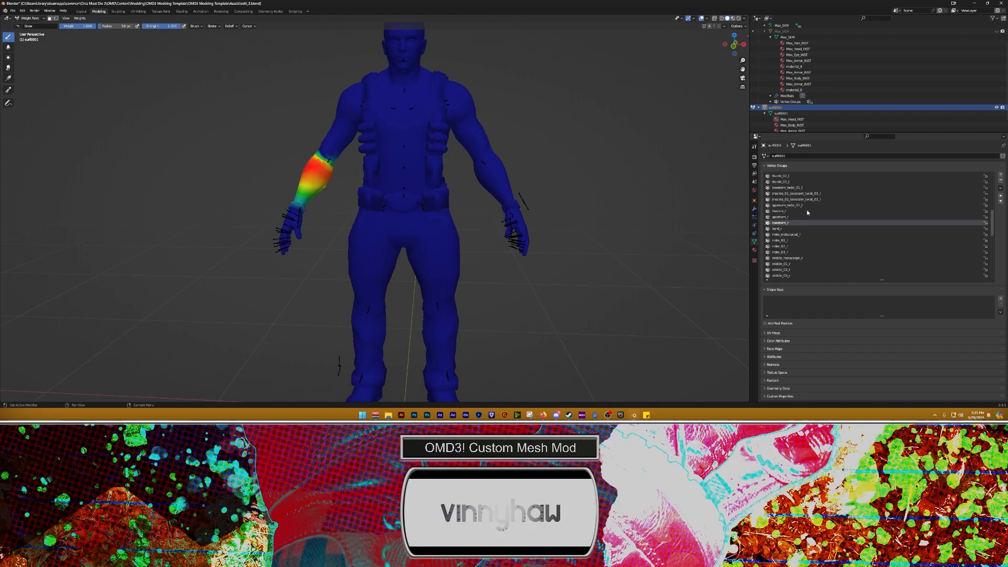
click(779, 210)
scroll(366, 179, up, 5)
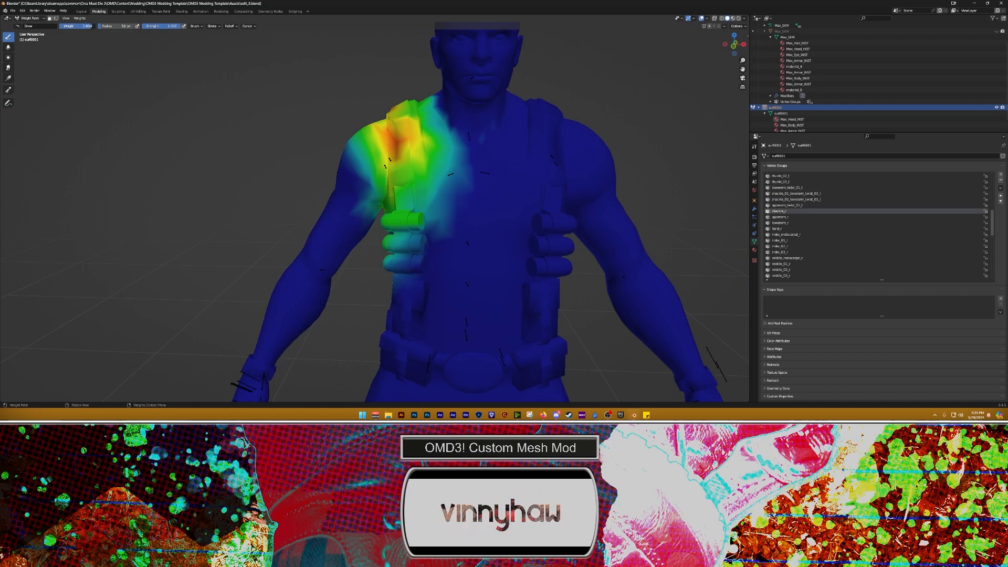
drag(90, 26, 60, 26)
mouse_move(427, 118)
mouse_down()
mouse_move(412, 149)
mouse_move(380, 152)
mouse_move(390, 161)
mouse_up()
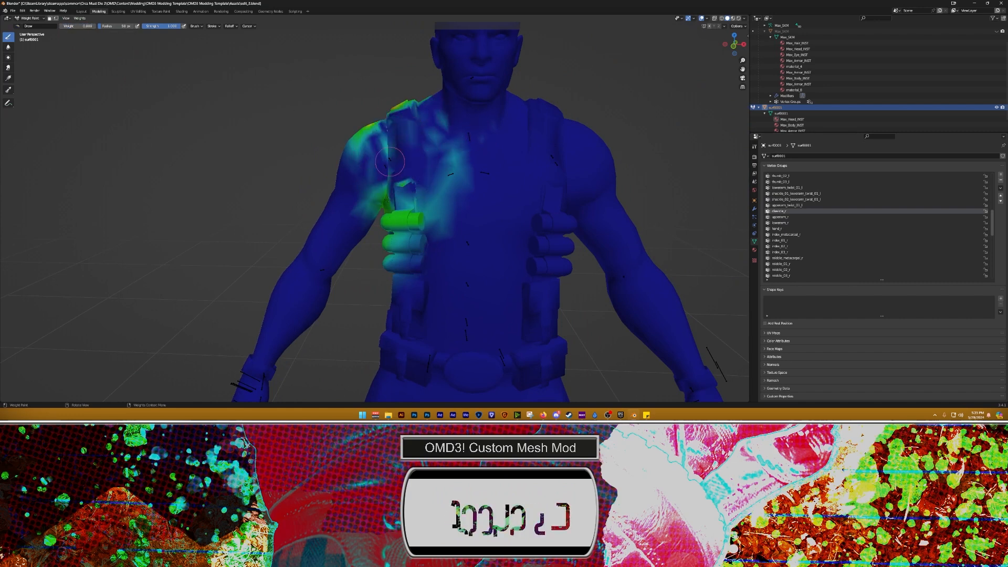
Step: Undo the zero-weight strokes painted on the clavicle_r vertex group
drag(387, 199, 409, 207)
shift+click(415, 357)
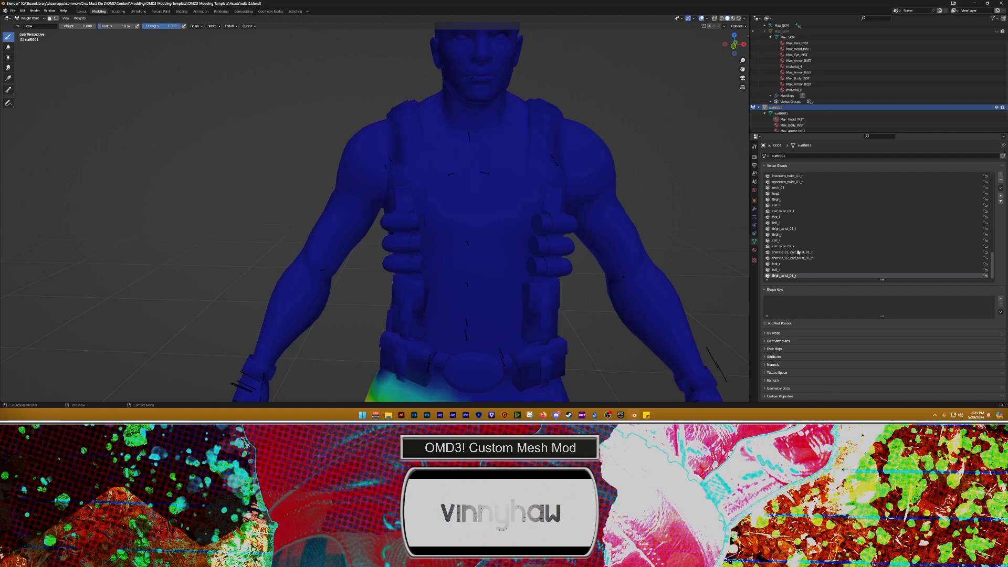
key(ctrl+z)
key(ctrl+shift+z)
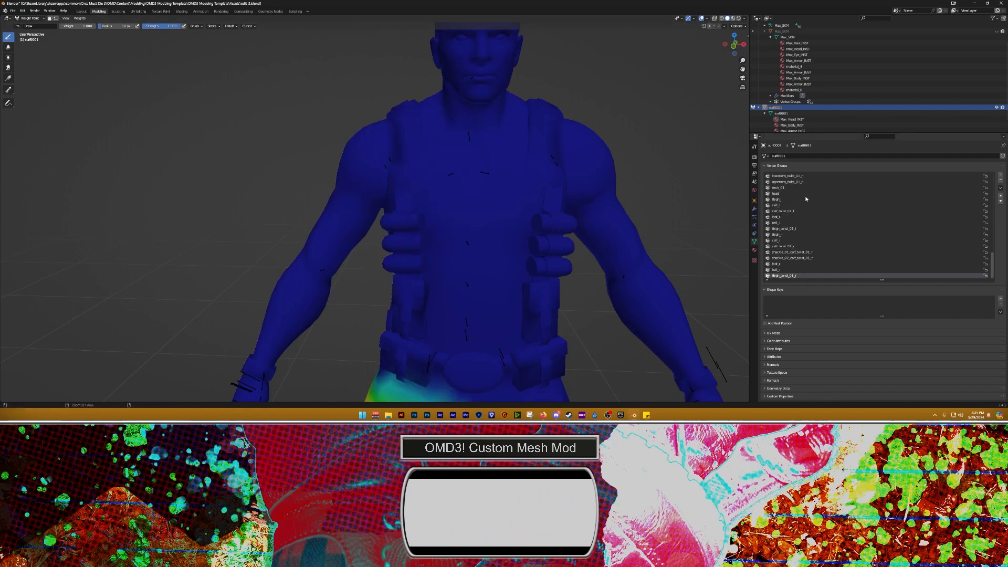
Step: Compare the shoulder weights of the clavicle_l and clavicle_r vertex groups
scroll(806, 198, up, 10)
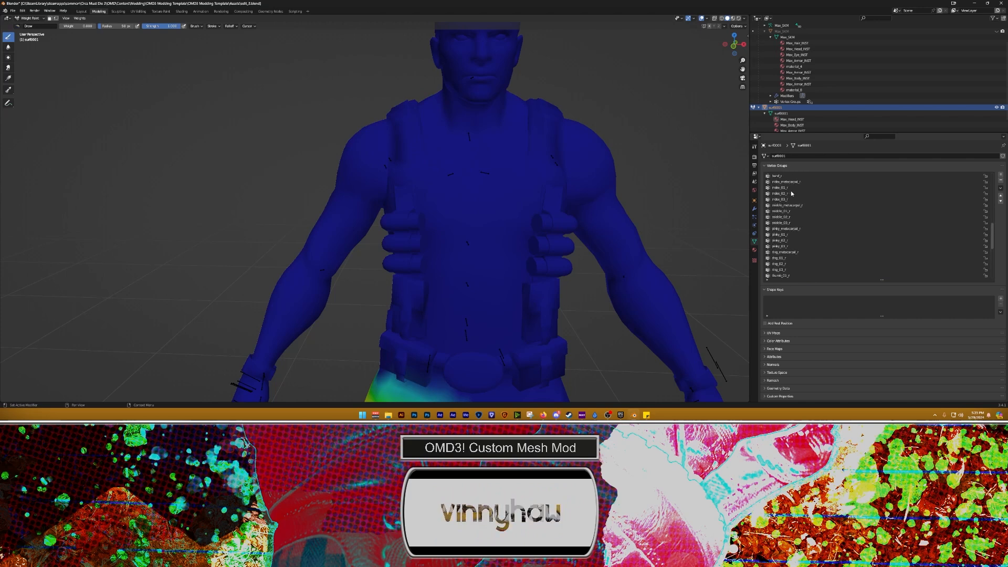
scroll(791, 191, up, 15)
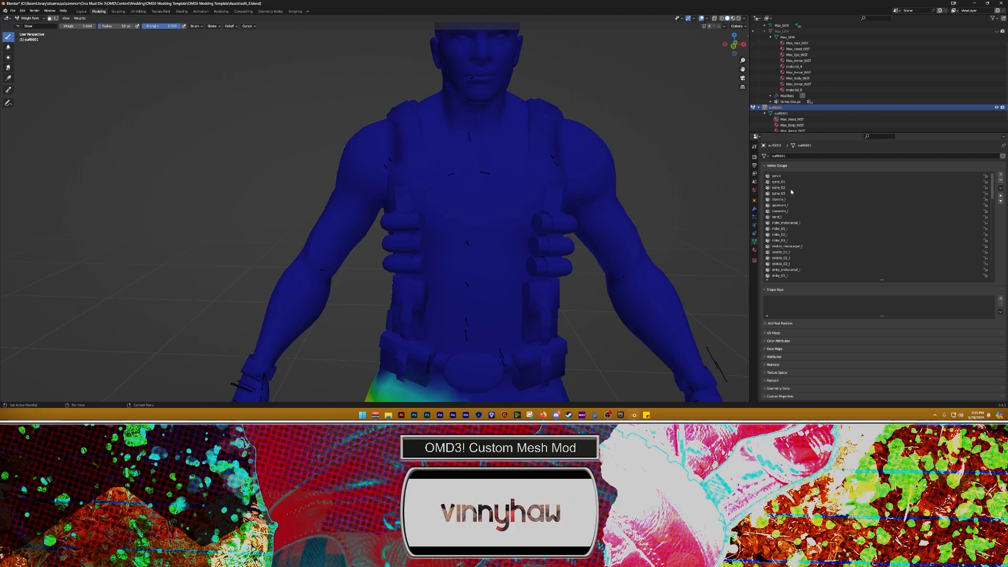
click(781, 199)
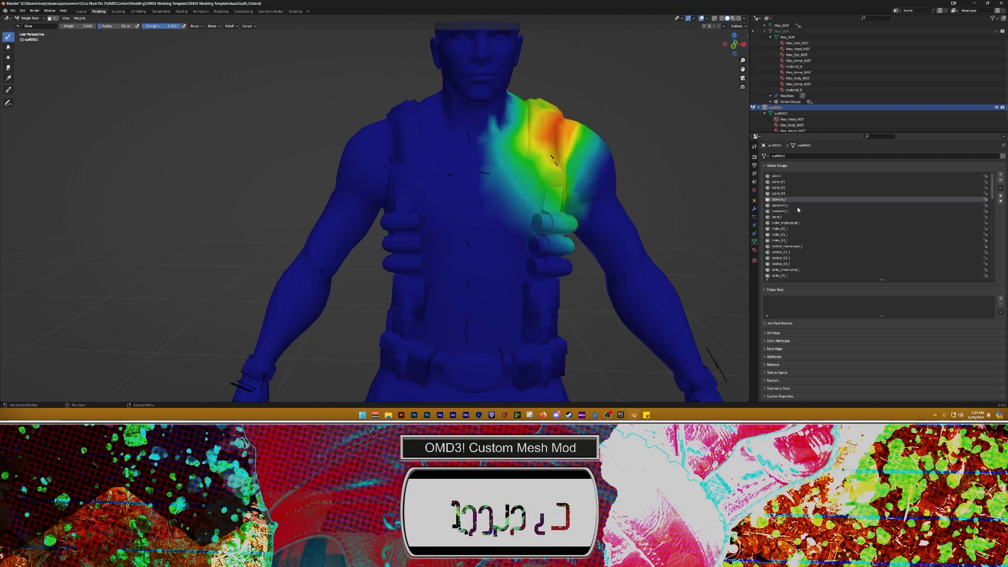
scroll(797, 210, down, 10)
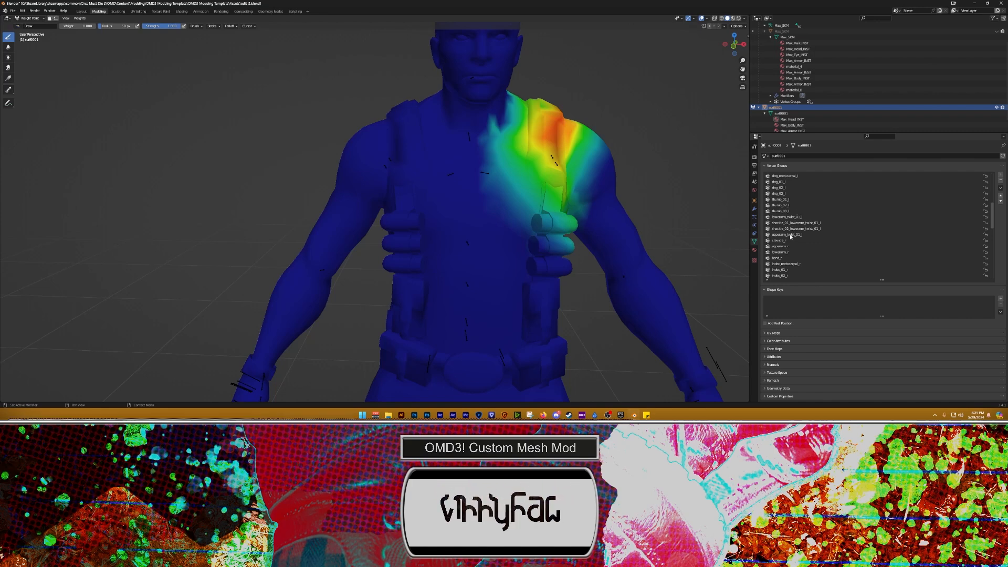
click(783, 241)
shift+middle_drag(542, 218, 497, 212)
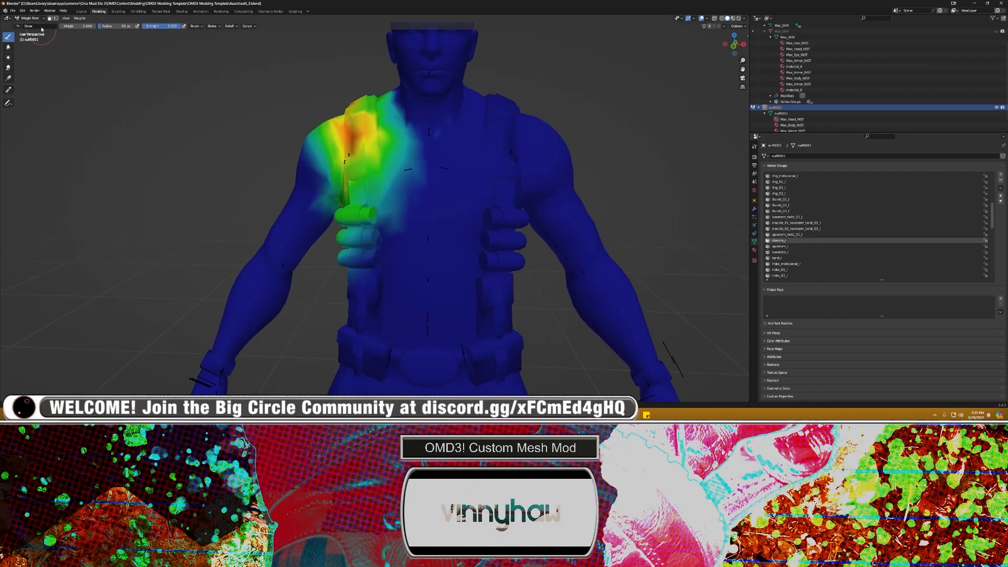
Step: Set the Draw brush weight to 1
click(76, 27)
text(1)
key(Return)
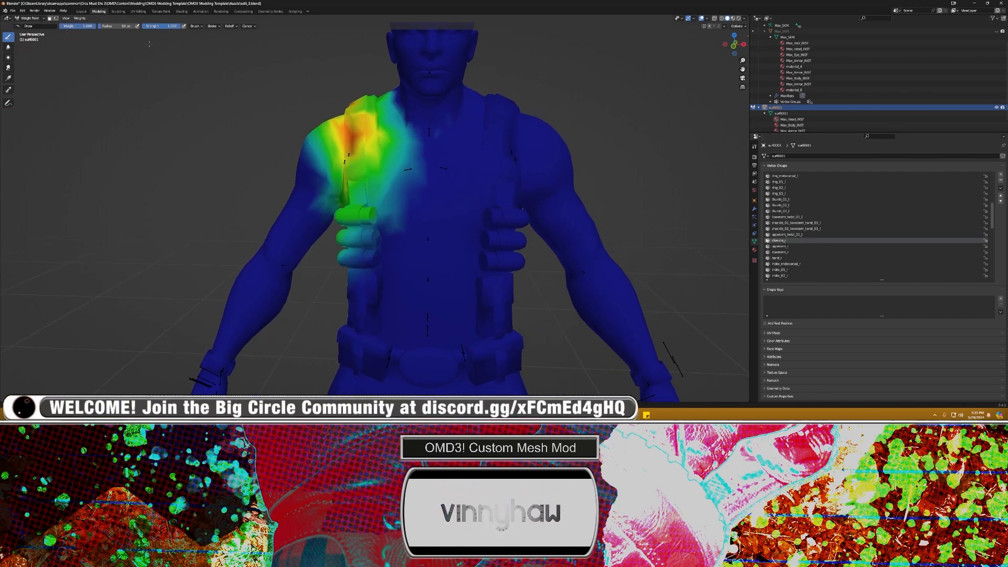
mouse_move(524, 175)
mouse_down()
mouse_move(504, 158)
mouse_move(484, 267)
mouse_up()
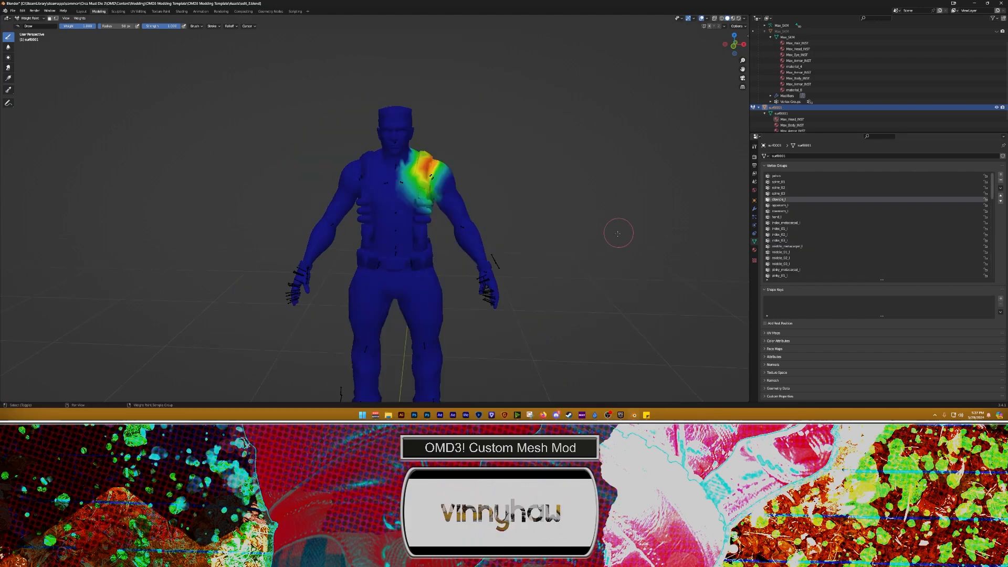
Step: Return the Duke mesh to Object Mode and deselect it
mouse_move(617, 234)
shift+middle_down()
mouse_move(671, 150)
mouse_move(622, 153)
shift+middle_up()
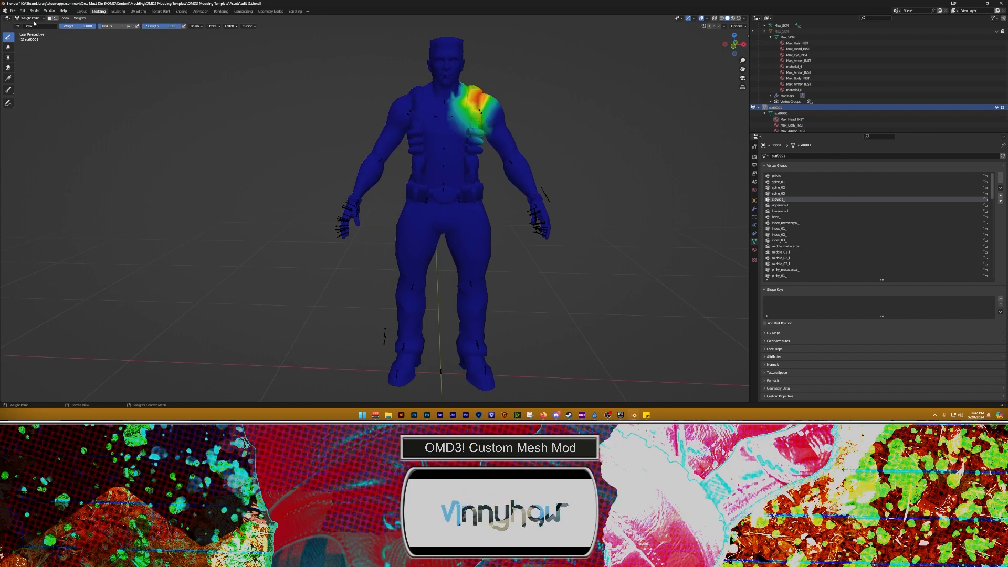
click(34, 19)
click(32, 25)
shift+middle_drag(488, 141, 547, 135)
click(590, 124)
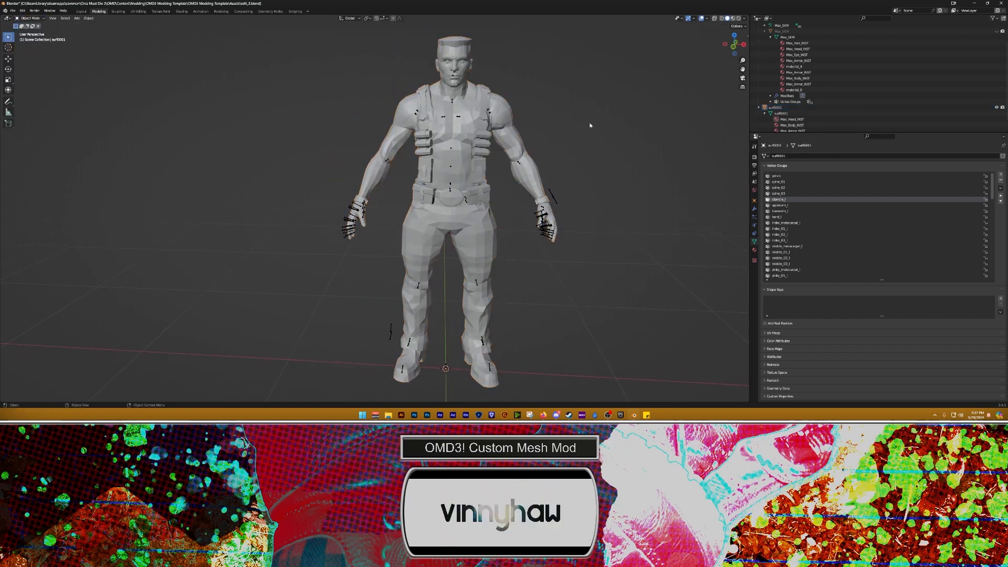
Step: Unhide the original Max_SKM mesh and hide the Duke mesh so only Max is displayed
drag(788, 132, 786, 171)
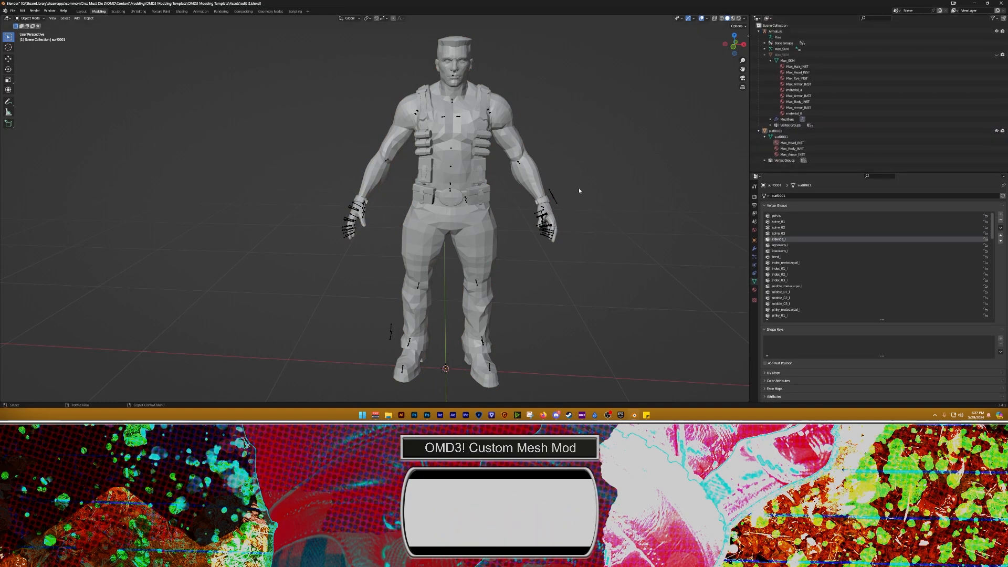
click(468, 140)
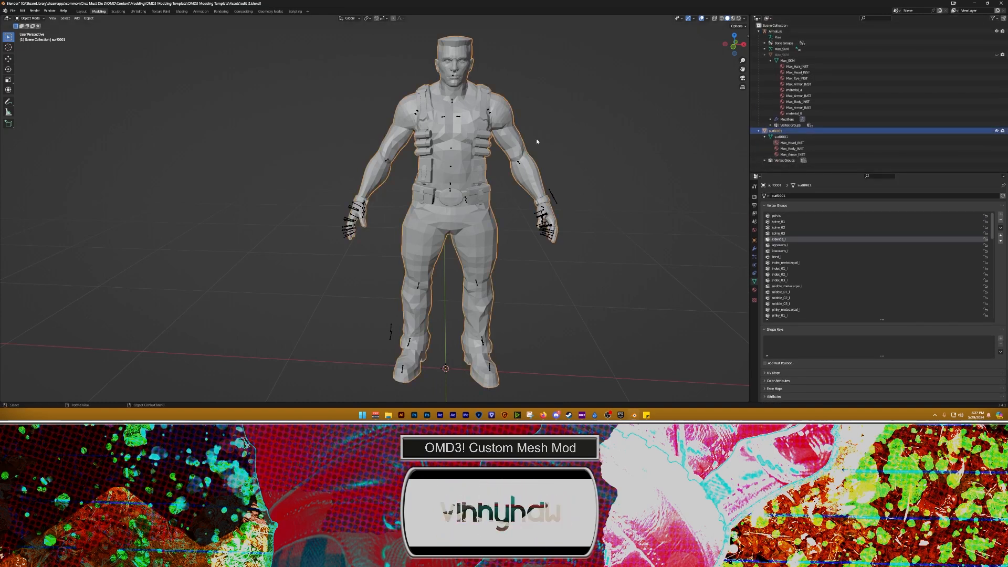
click(866, 54)
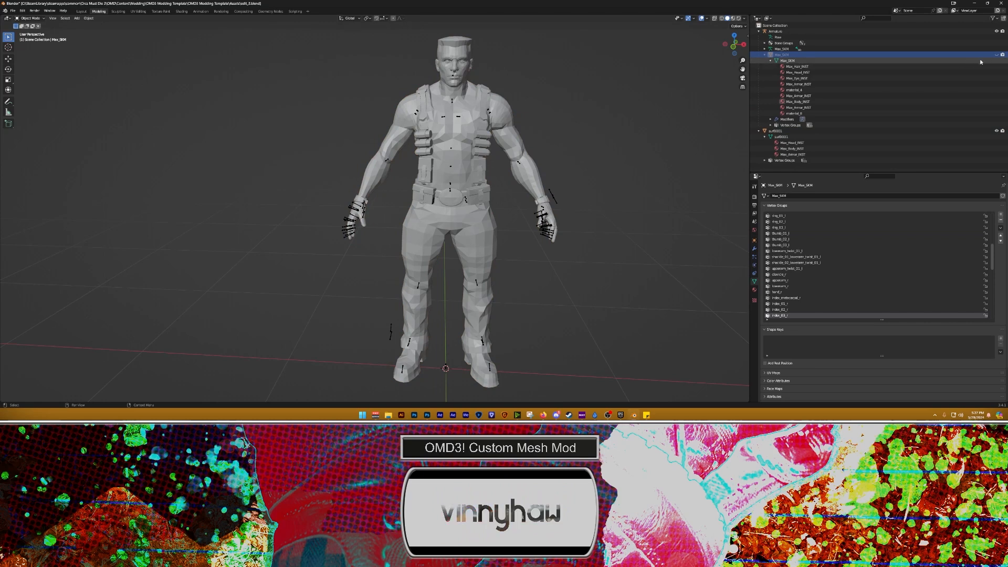
click(996, 55)
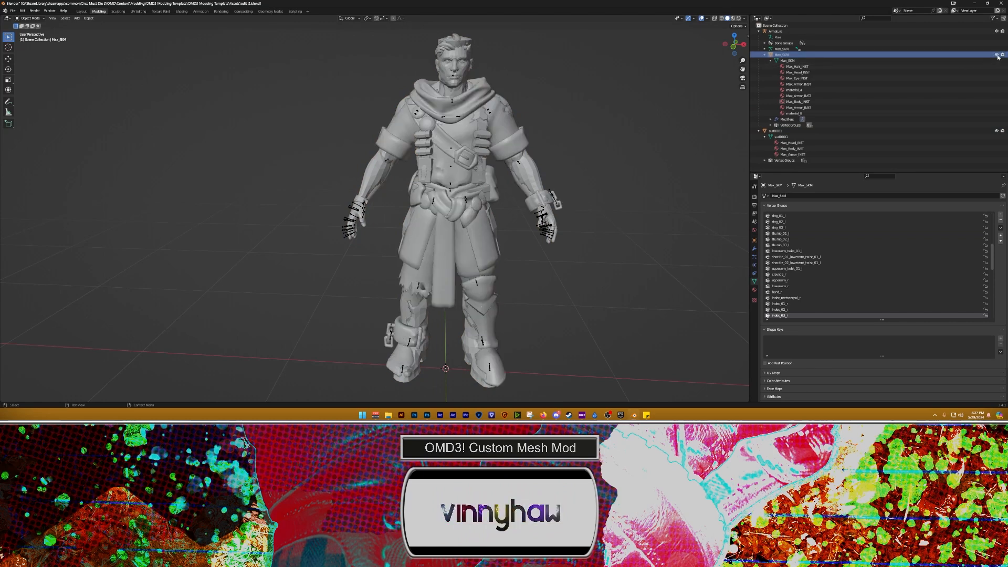
click(996, 131)
middle_drag(522, 178, 508, 134)
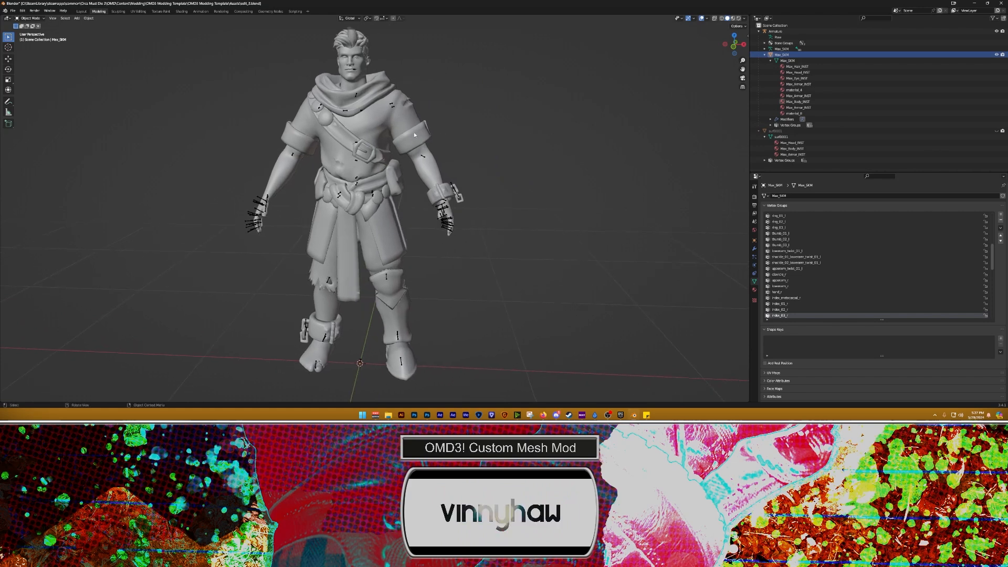
Step: In Edit Mode on Max_SKM, select part of the end chain link on the left wrist shackle and hide it
click(414, 135)
key(Tab)
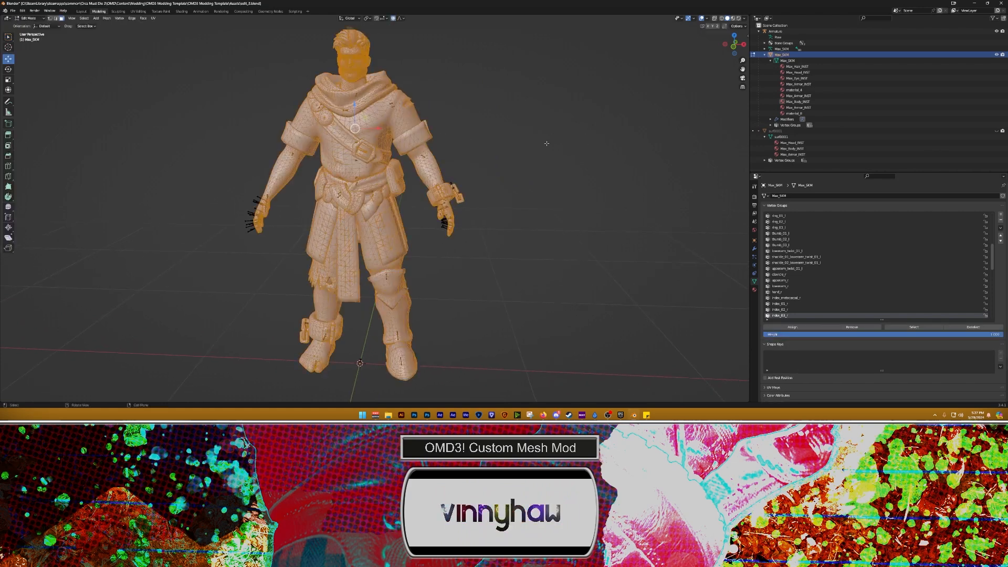
scroll(473, 191, up, 8)
shift+middle_drag(603, 165, 210, 215)
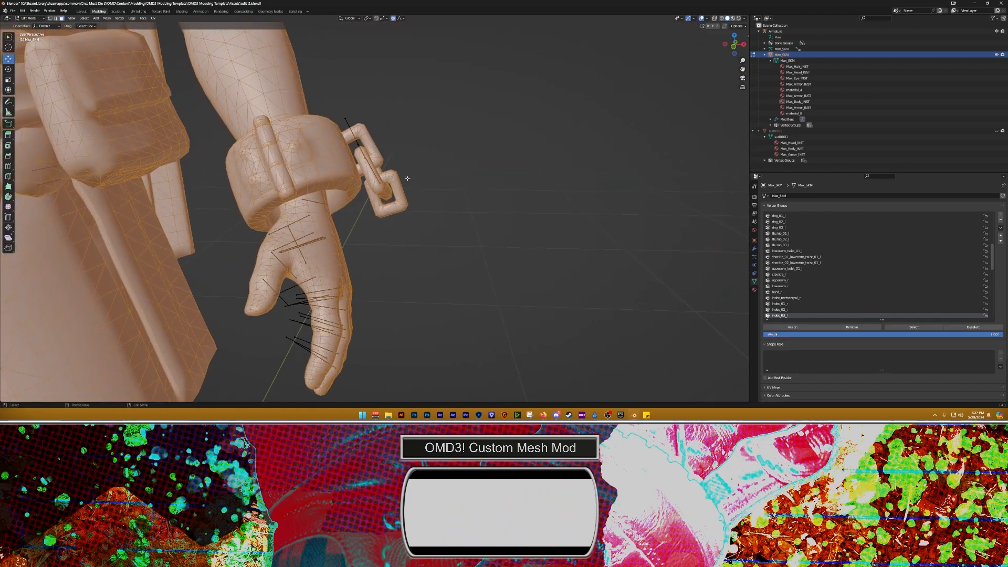
drag(437, 157, 387, 225)
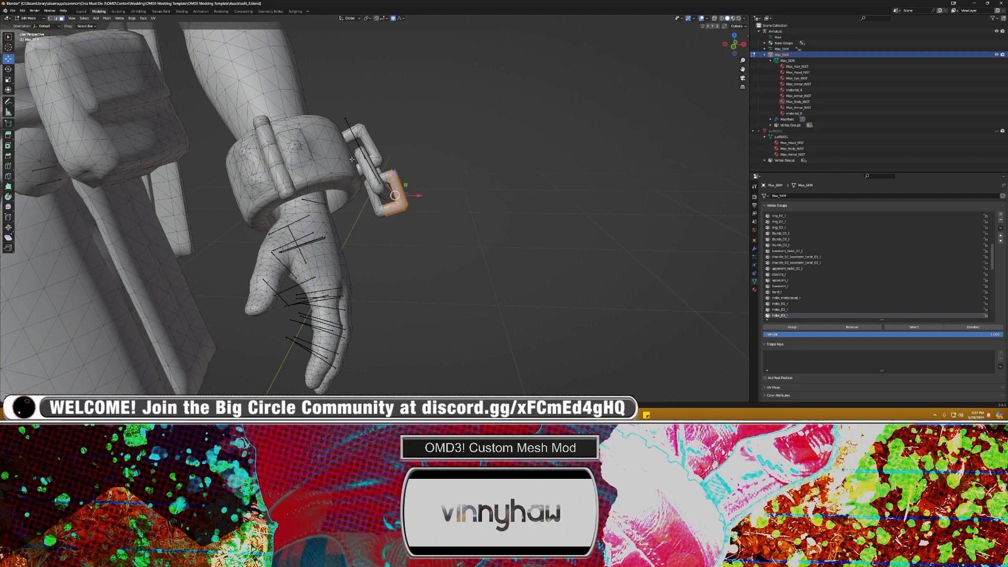
key(h)
Step: Select all of Max's remaining geometry in wireframe display and delete it, keeping the hidden chain piece
scroll(441, 159, down, 11)
shift+middle_drag(423, 159, 454, 173)
scroll(475, 181, up, 3)
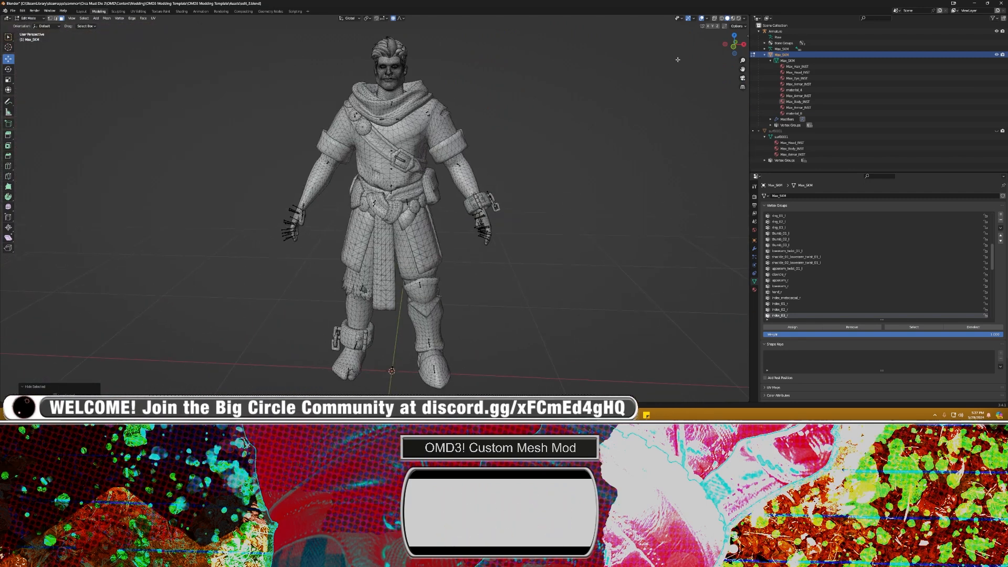
click(722, 19)
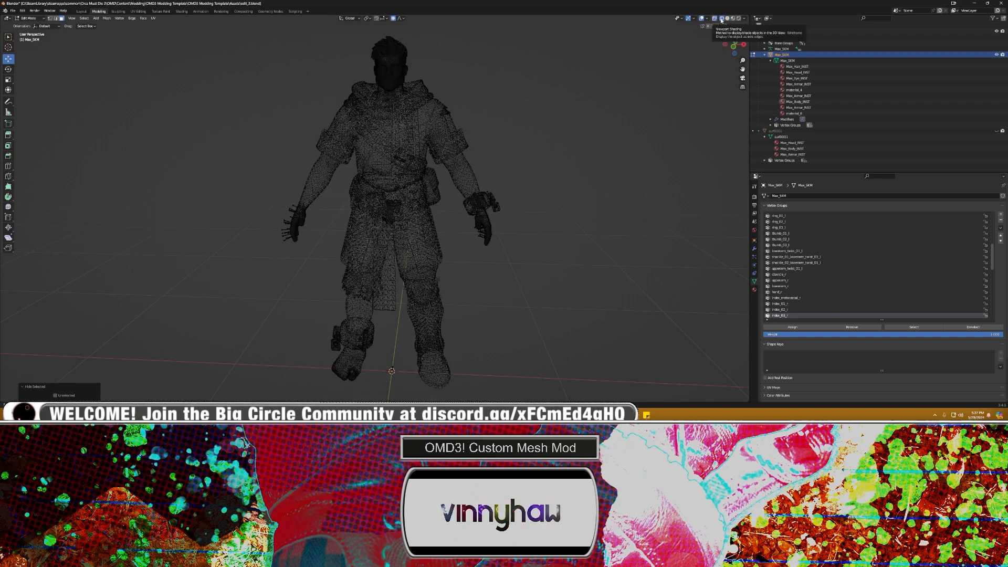
scroll(337, 102, down, 1)
shift+middle_drag(338, 102, 387, 98)
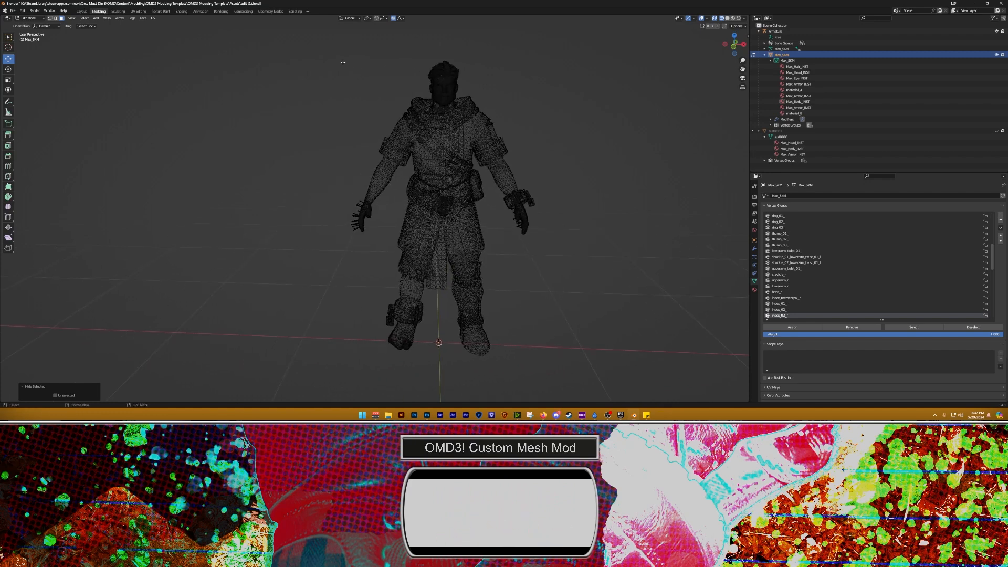
drag(314, 50, 574, 380)
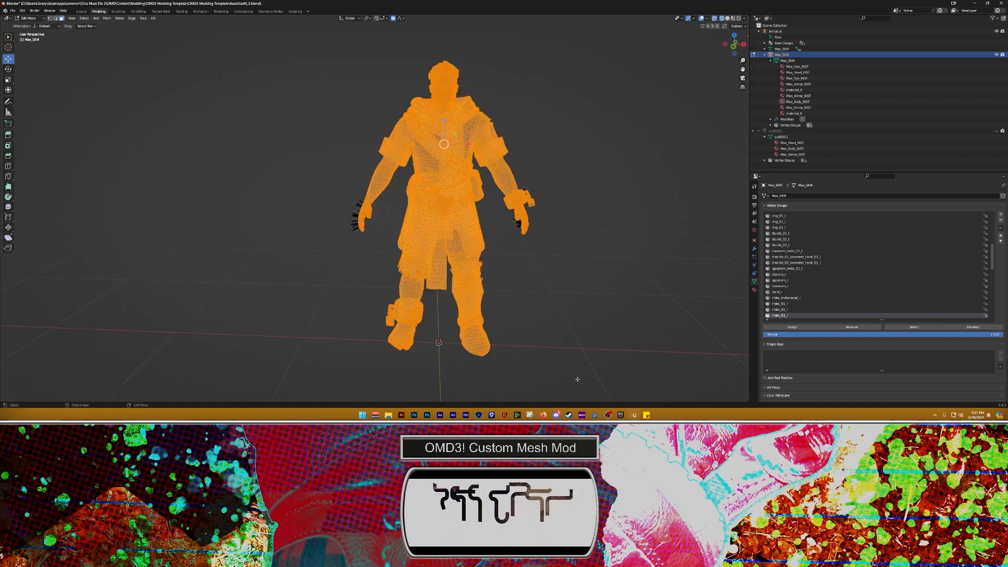
right_click(451, 163)
click(429, 268)
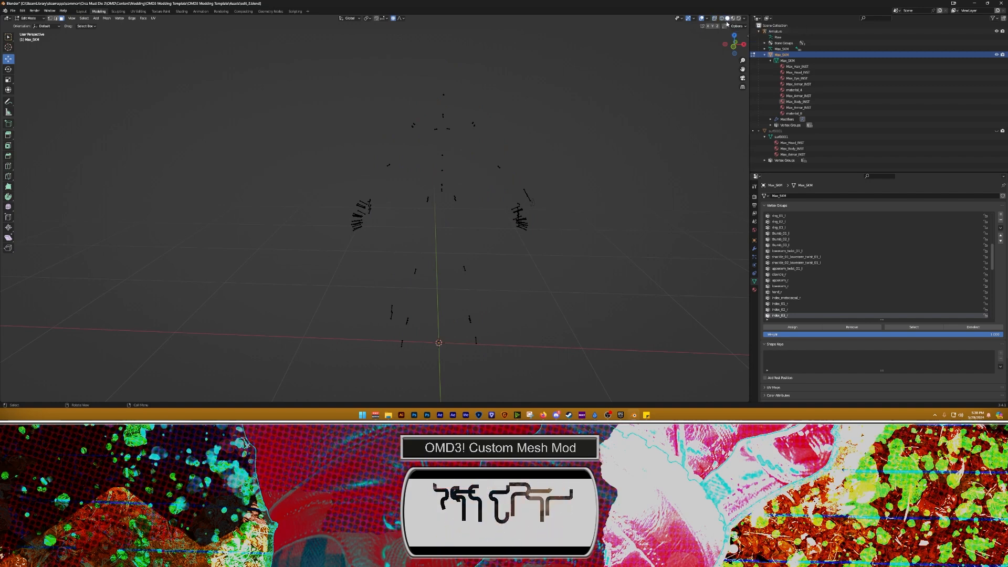
Step: Reveal the hidden chain link piece and deselect it, with the viewport in solid display
middle_drag(628, 142, 536, 191)
key(alt+h)
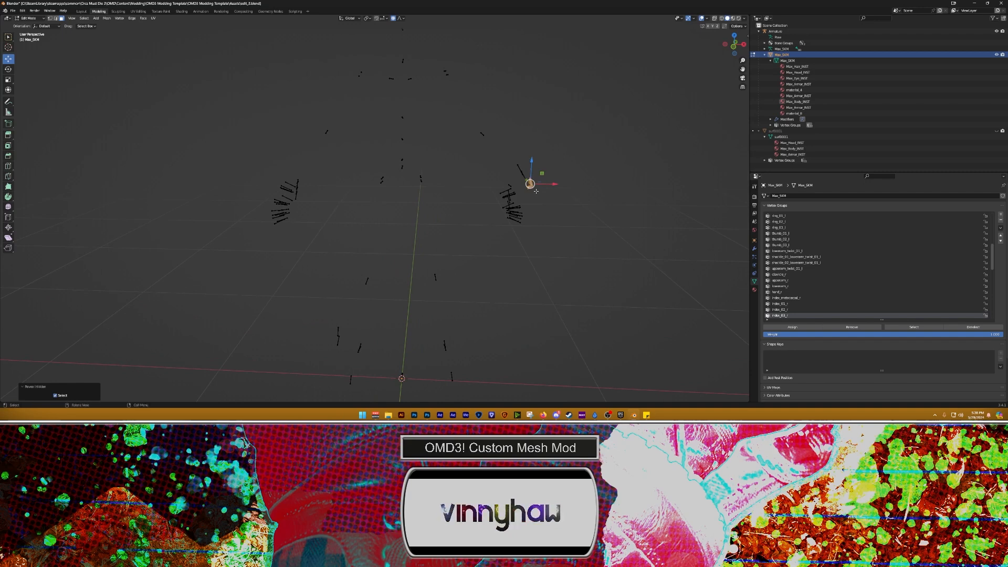
click(562, 219)
shift+drag(551, 189, 506, 209)
scroll(506, 209, up, 6)
shift+middle_drag(547, 210, 359, 199)
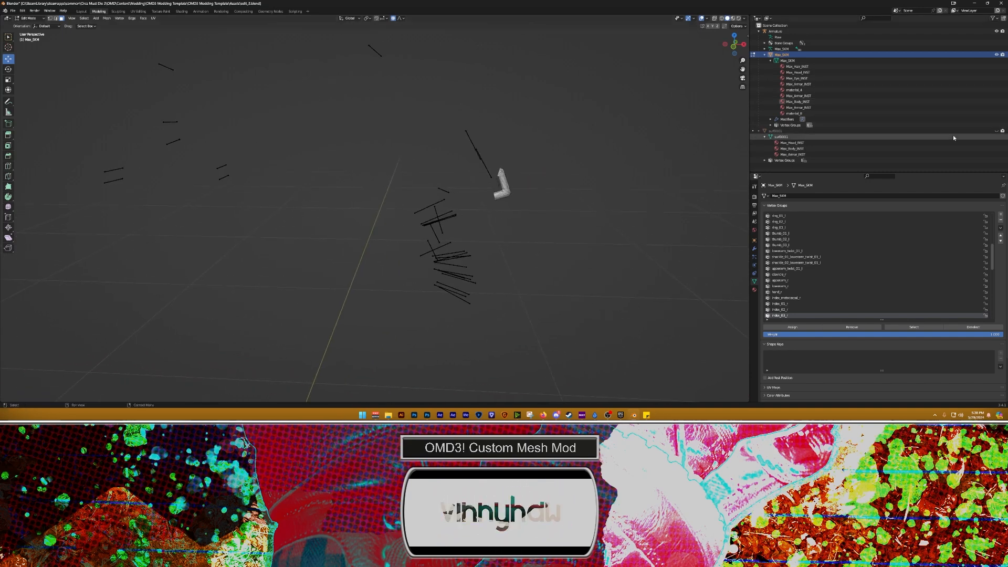
Step: Unhide the Duke mesh and leave Edit Mode on the Max_SKM remnant
click(997, 131)
scroll(557, 150, down, 3)
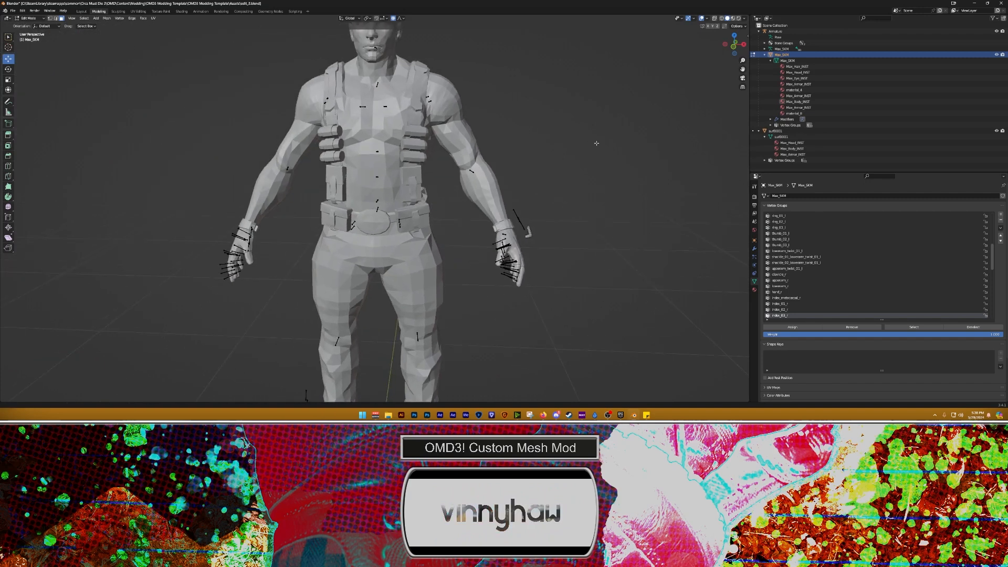
key(Tab)
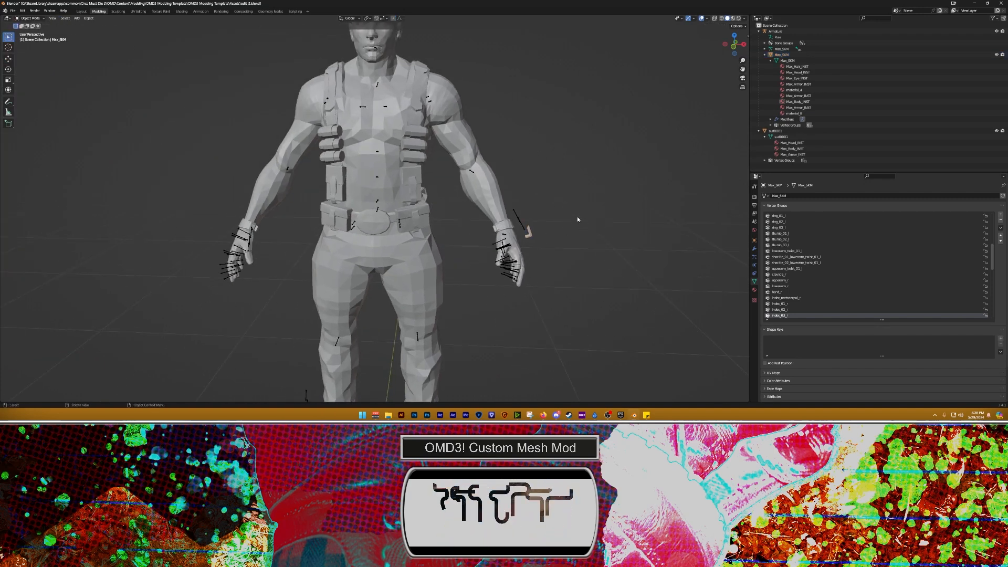
Step: Join the Duke mesh into Max_SKM, with the small chain piece as the active object
click(495, 199)
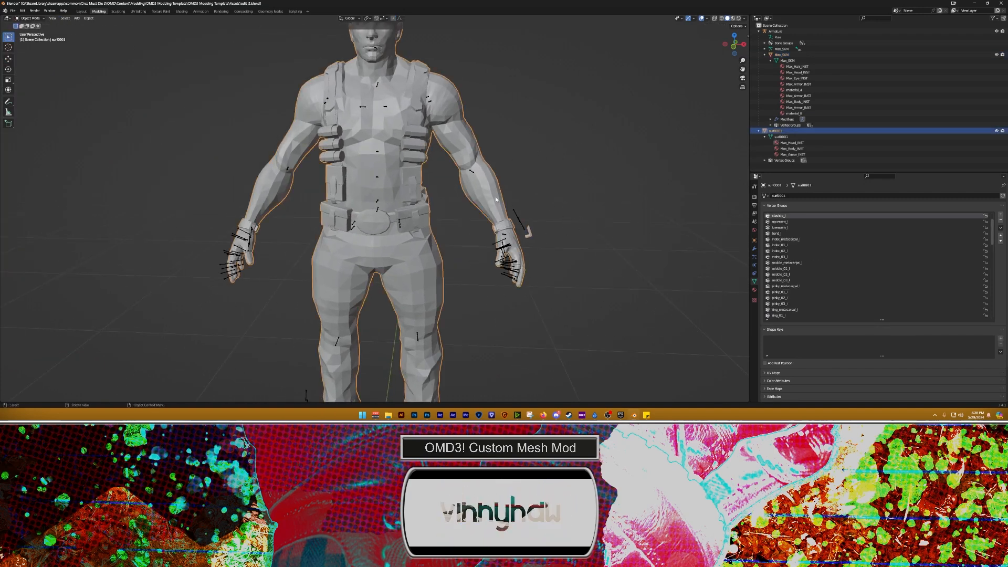
shift+click(528, 234)
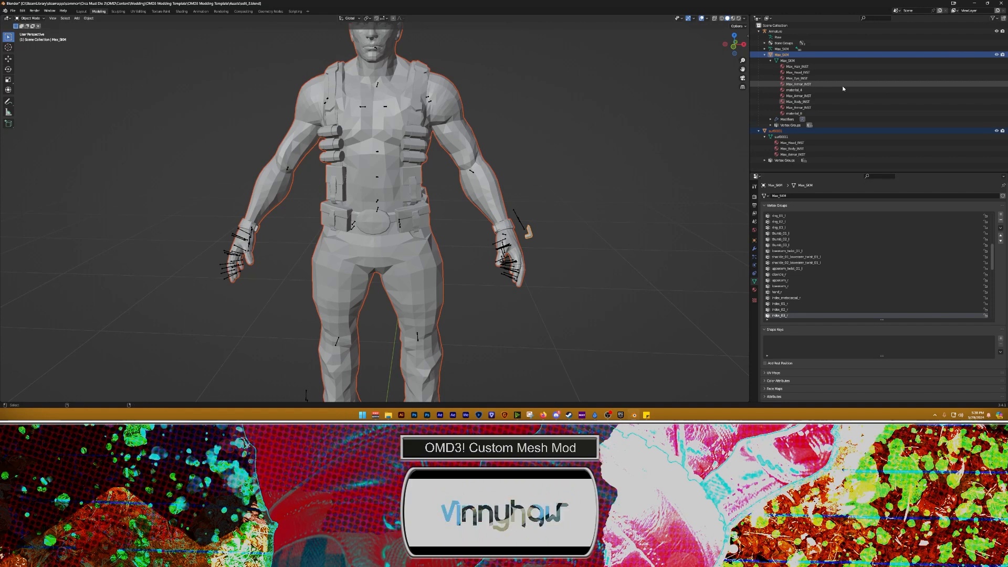
click(612, 228)
click(493, 209)
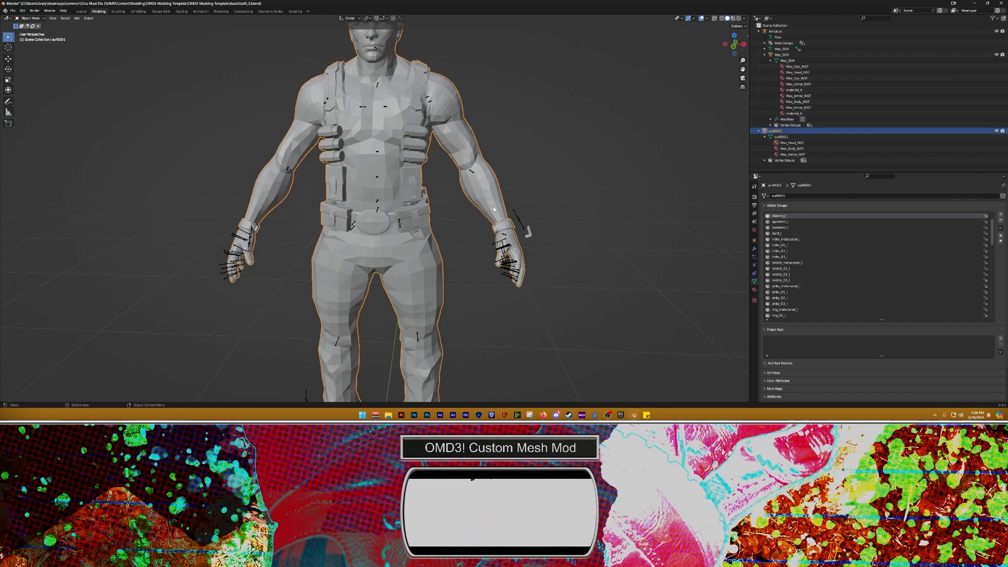
shift+click(528, 233)
key(ctrl+j)
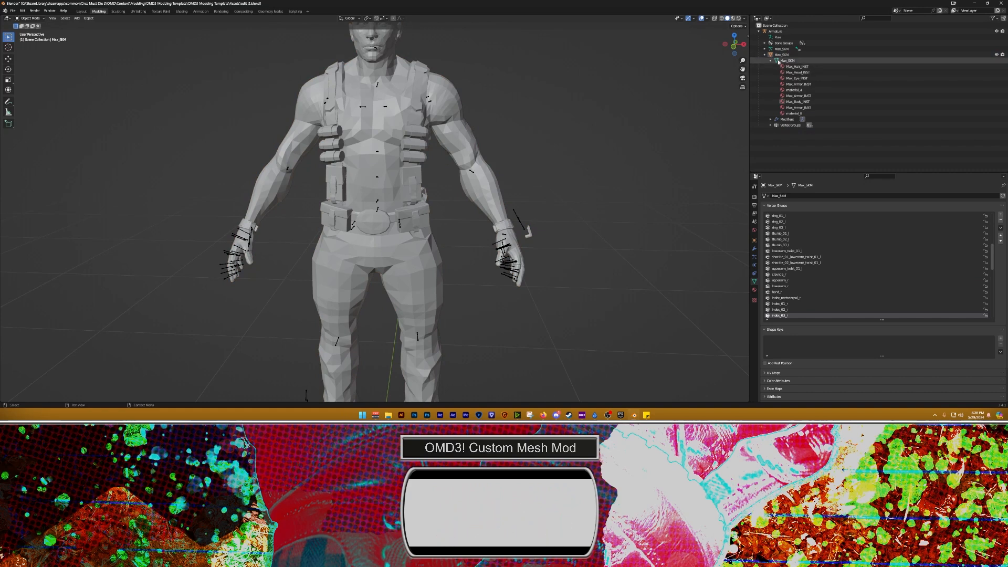
Step: Select the joined Max_SKM mesh and examine the settings of its armature modifier
shift+middle_drag(547, 151, 555, 175)
click(475, 181)
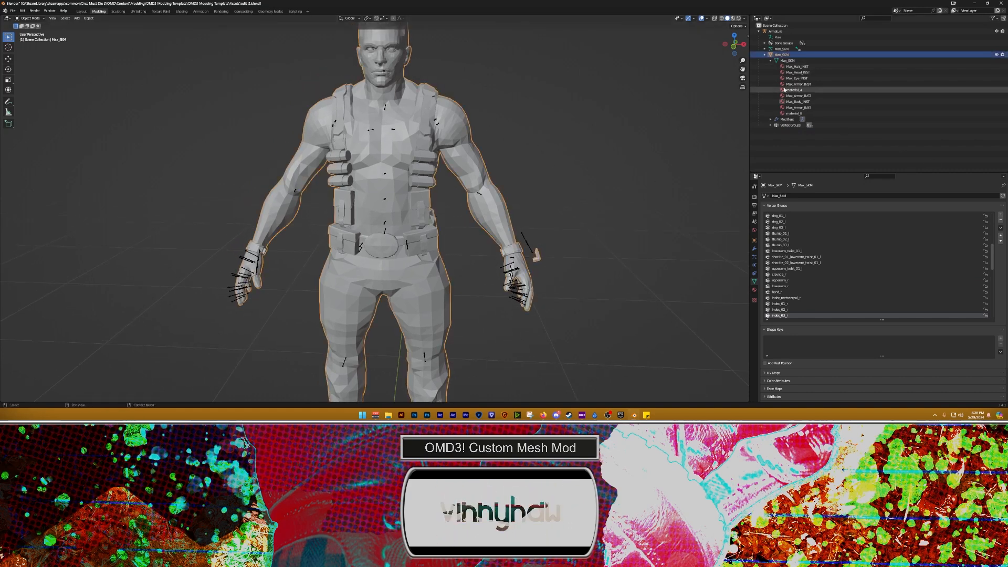
click(658, 142)
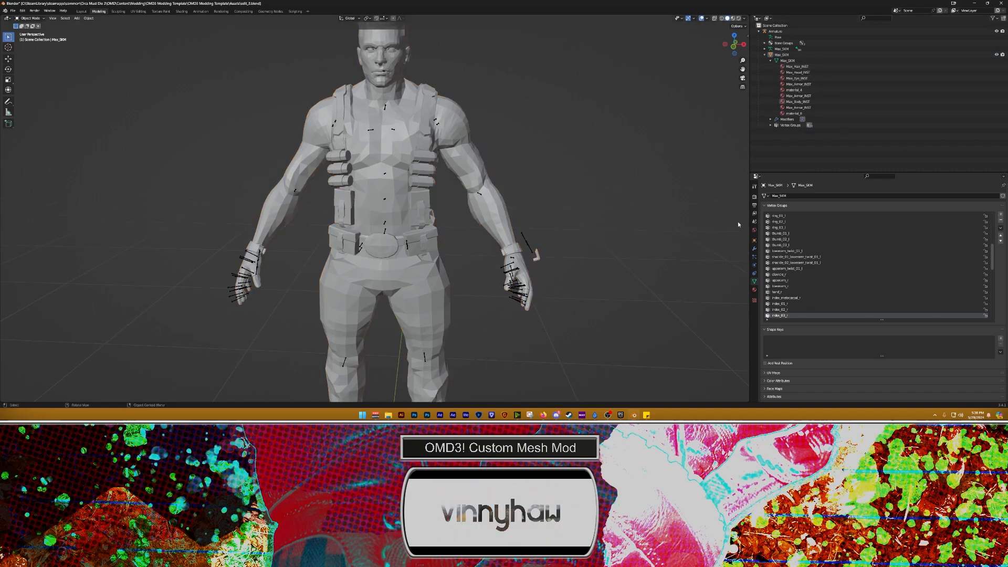
click(754, 257)
click(754, 266)
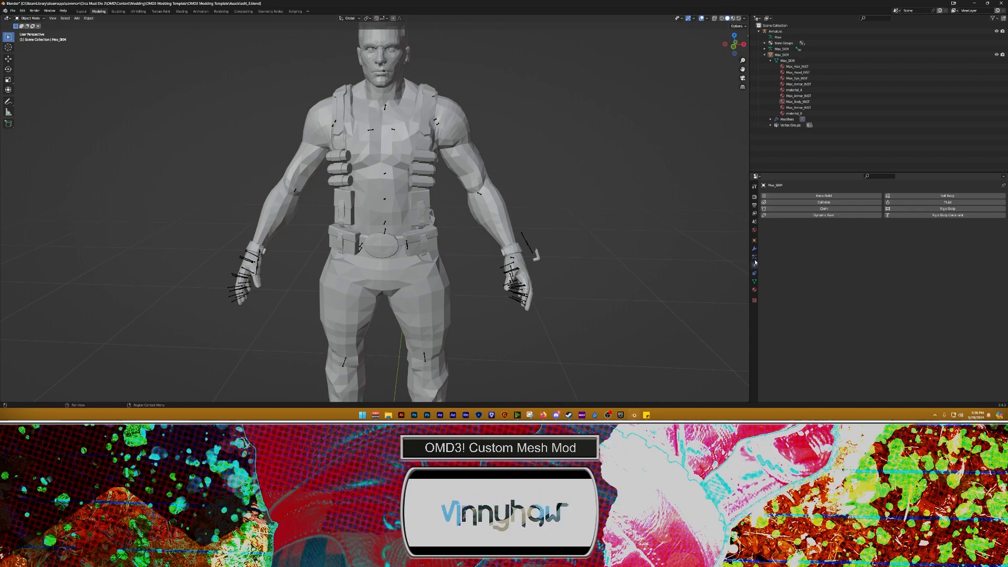
click(755, 260)
click(456, 158)
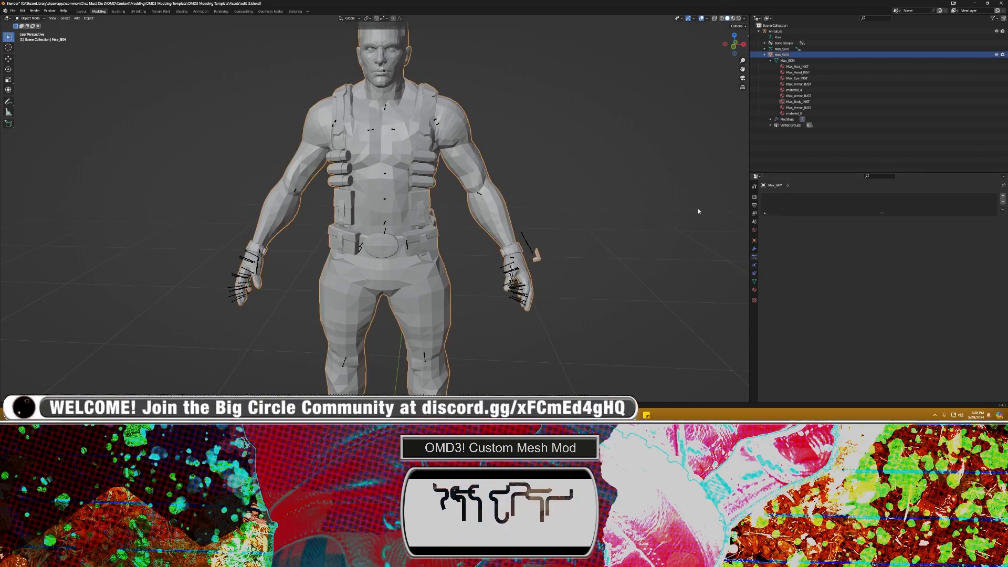
click(756, 251)
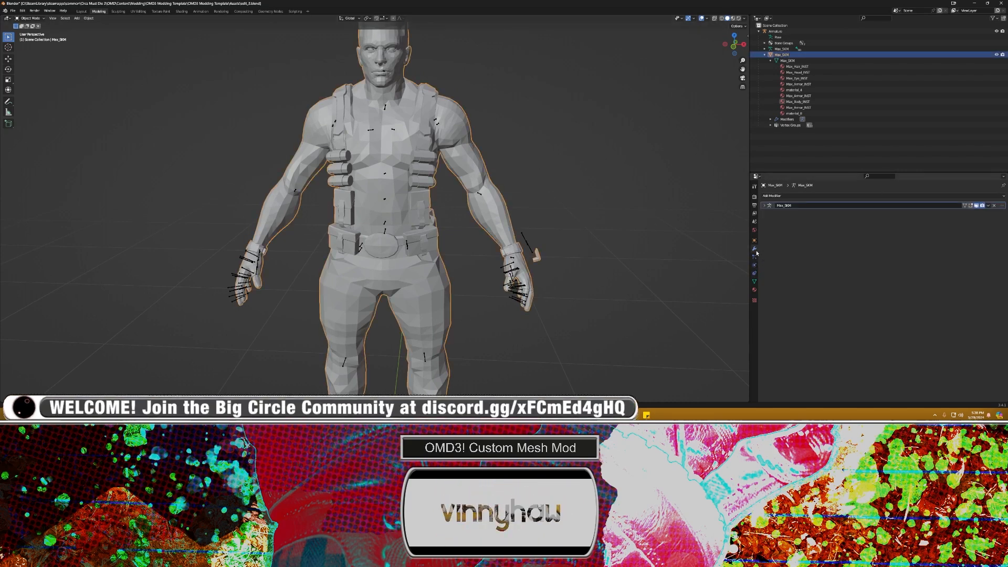
click(763, 206)
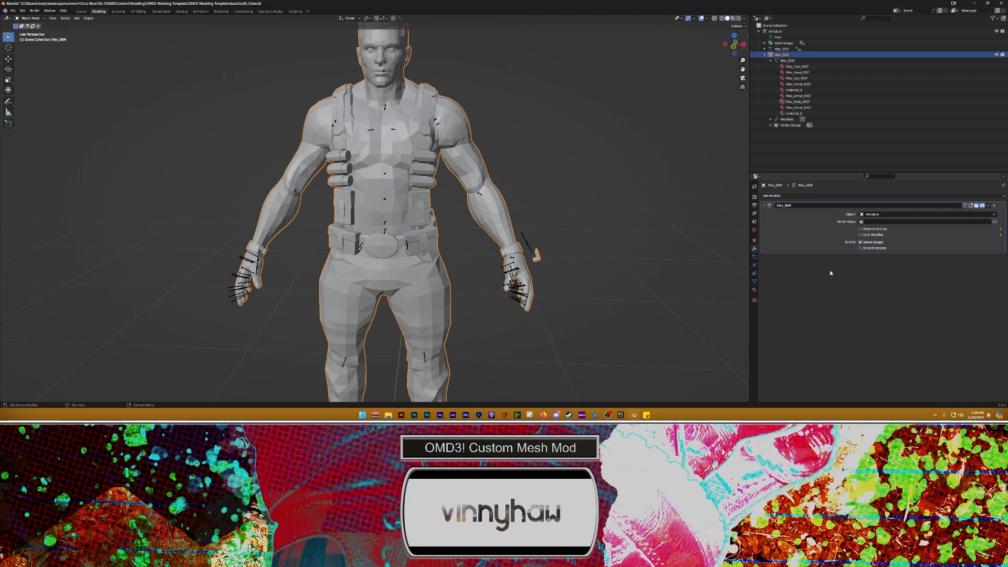
Step: Review the vertex groups, UV map and material slots of the joined Max_SKM mesh
click(754, 281)
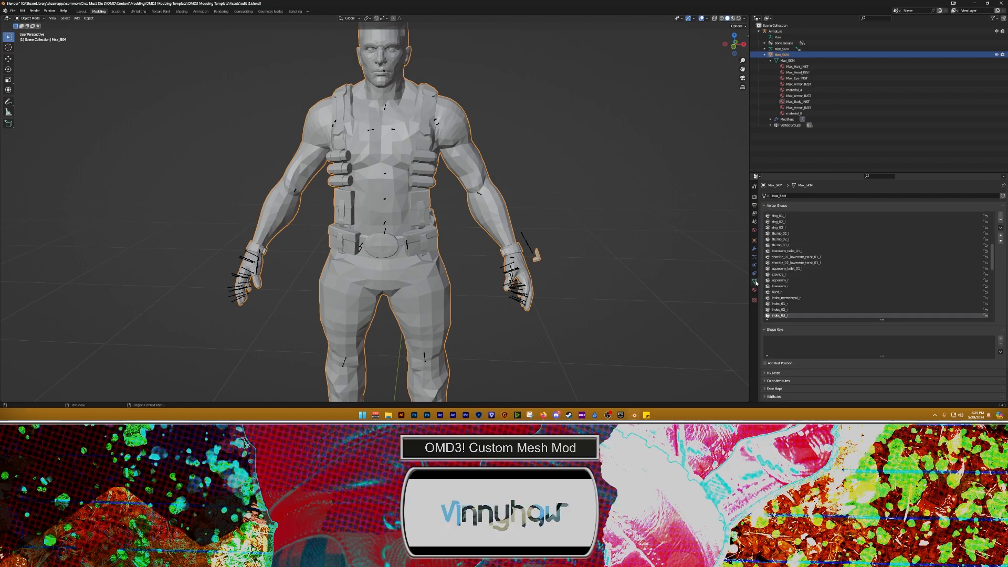
scroll(816, 272, down, 10)
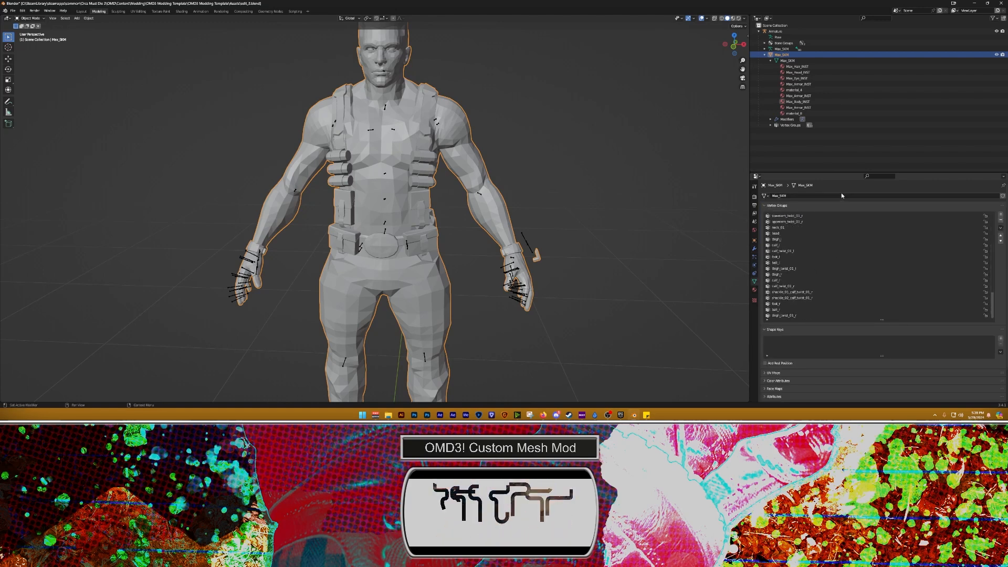
scroll(840, 237, up, 5)
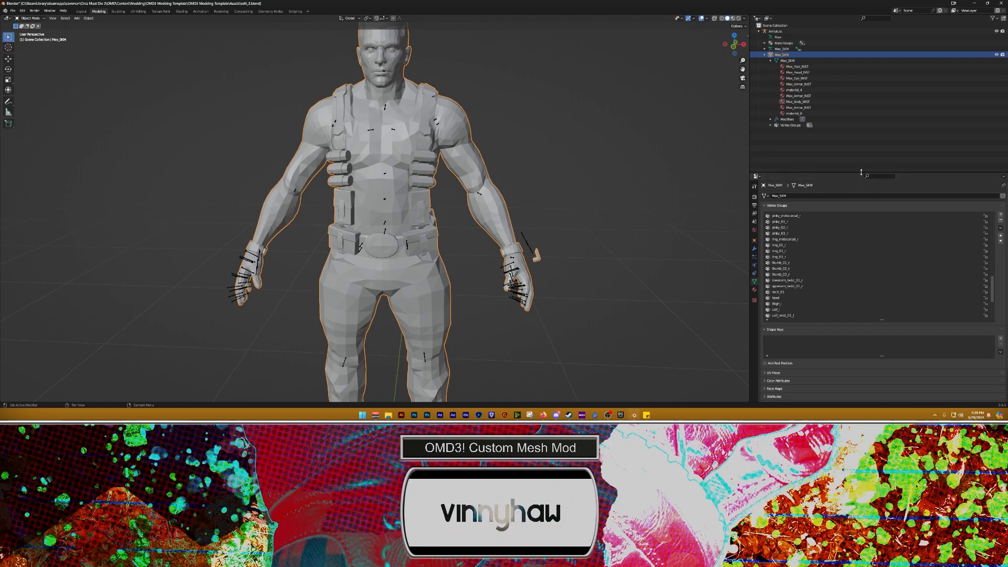
drag(861, 172, 861, 102)
click(765, 303)
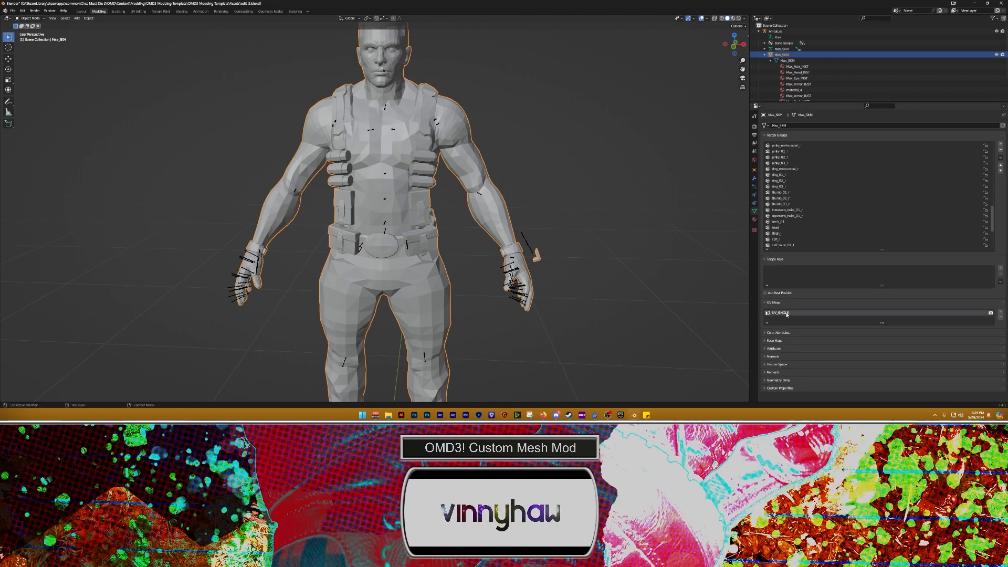
click(755, 219)
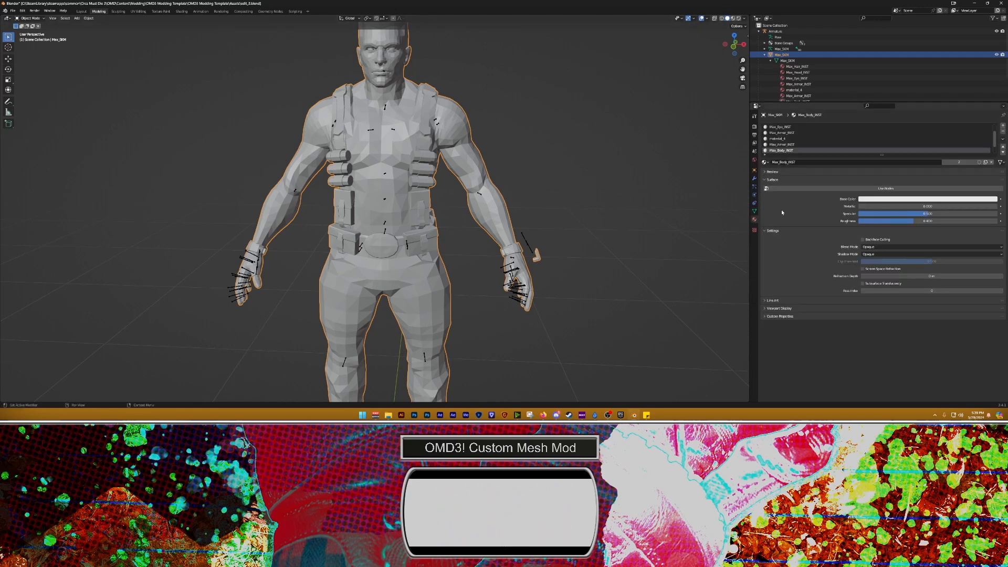
shift+middle_drag(578, 185, 665, 221)
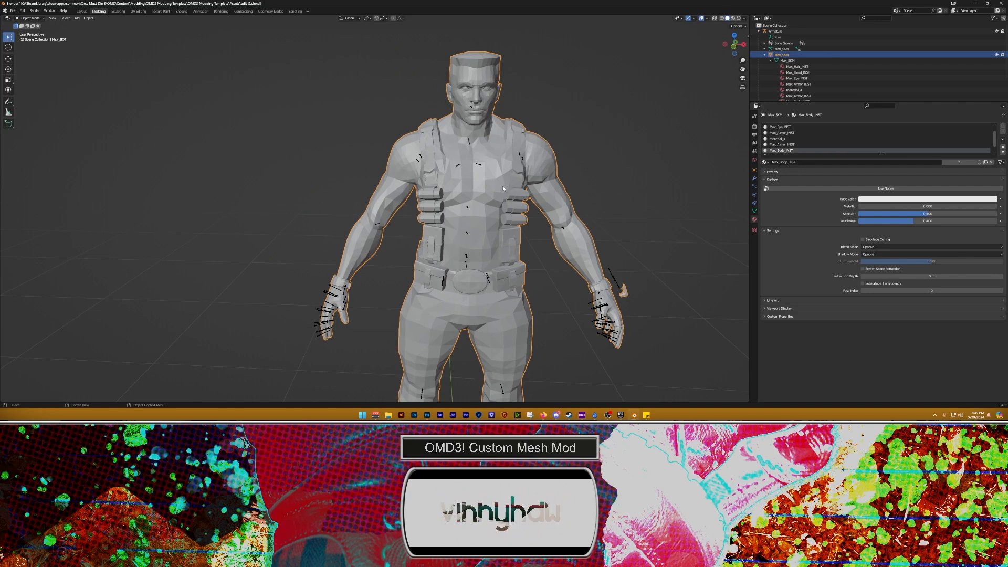
Step: Check the mesh's UV layout in the UV Editing workspace by selecting the head and lower-leg faces, and return to the Modeling workspace
click(138, 11)
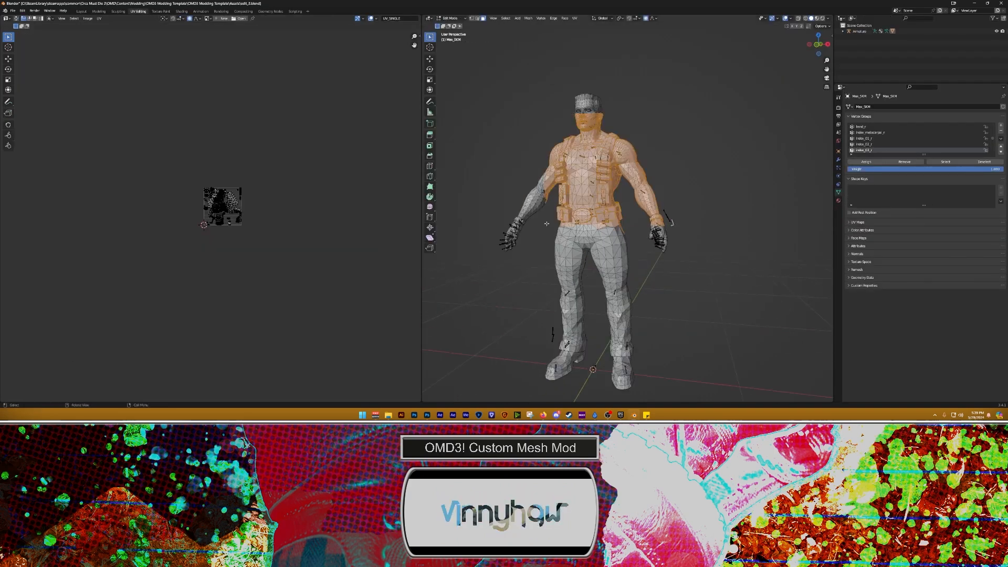
scroll(268, 171, up, 3)
scroll(268, 171, down, 2)
click(586, 107)
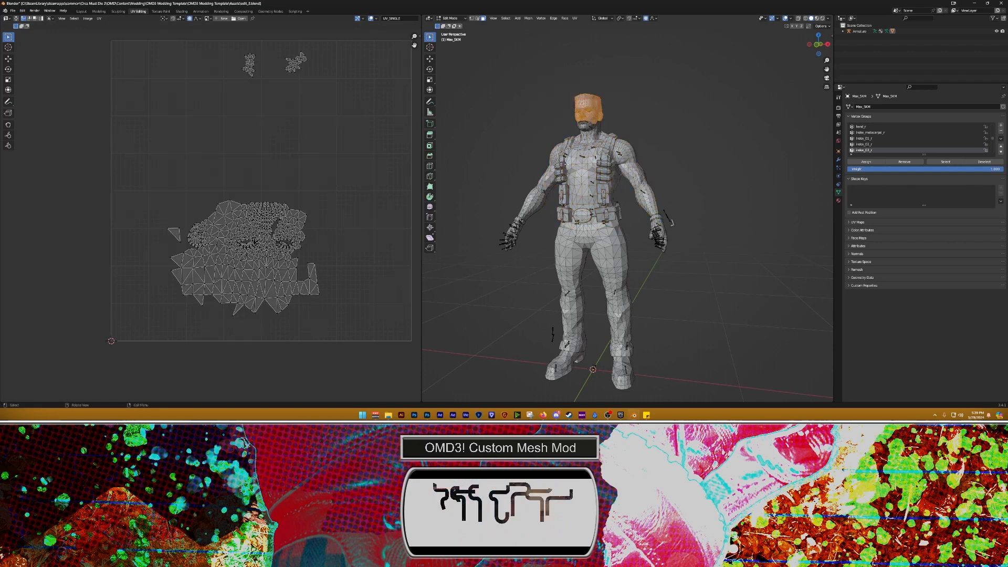
middle_drag(604, 210, 646, 174)
drag(545, 245, 771, 350)
middle_drag(770, 349, 715, 274)
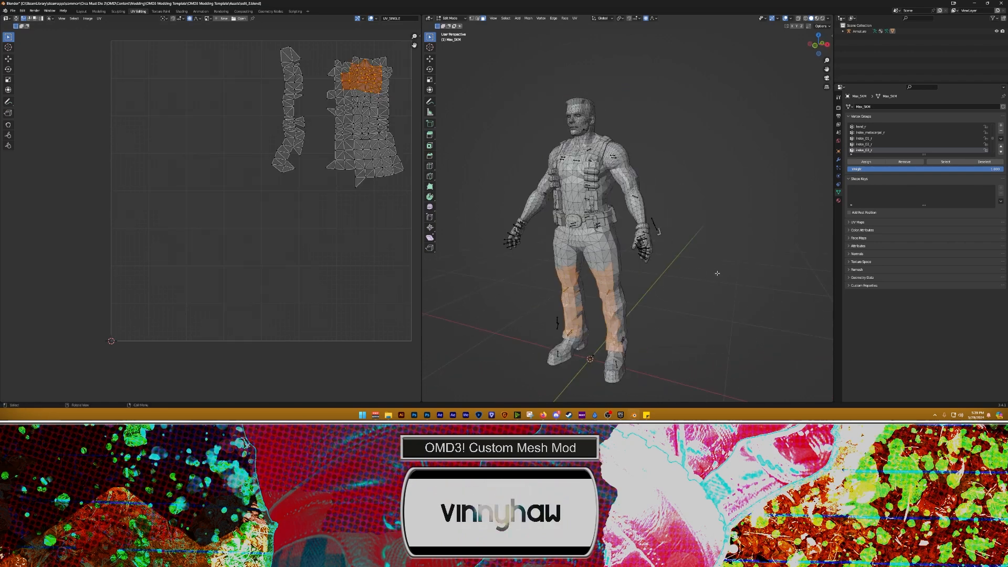
click(716, 274)
click(98, 11)
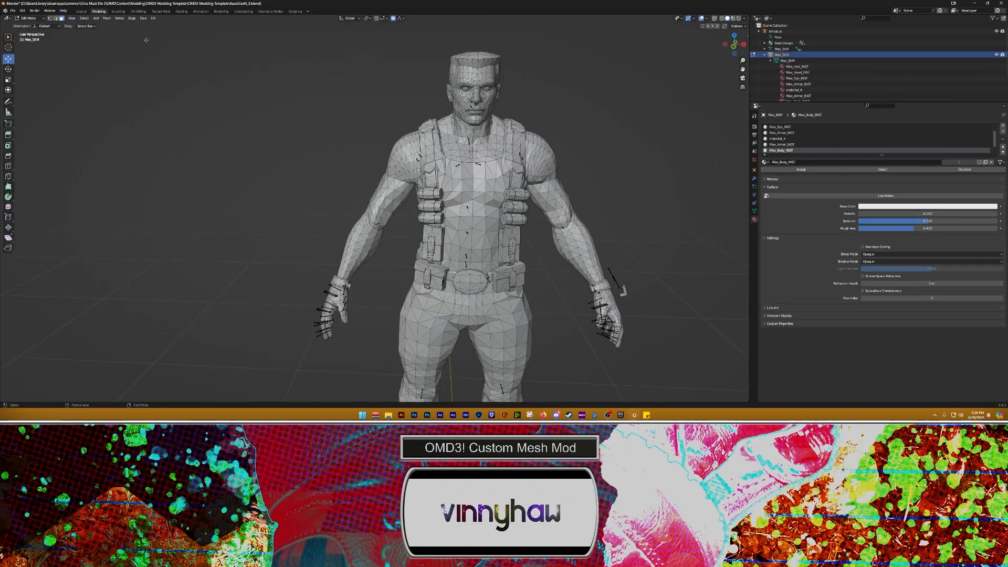
Step: Return Max_SKM to Object Mode and save the Blender file
scroll(506, 163, down, 3)
click(552, 118)
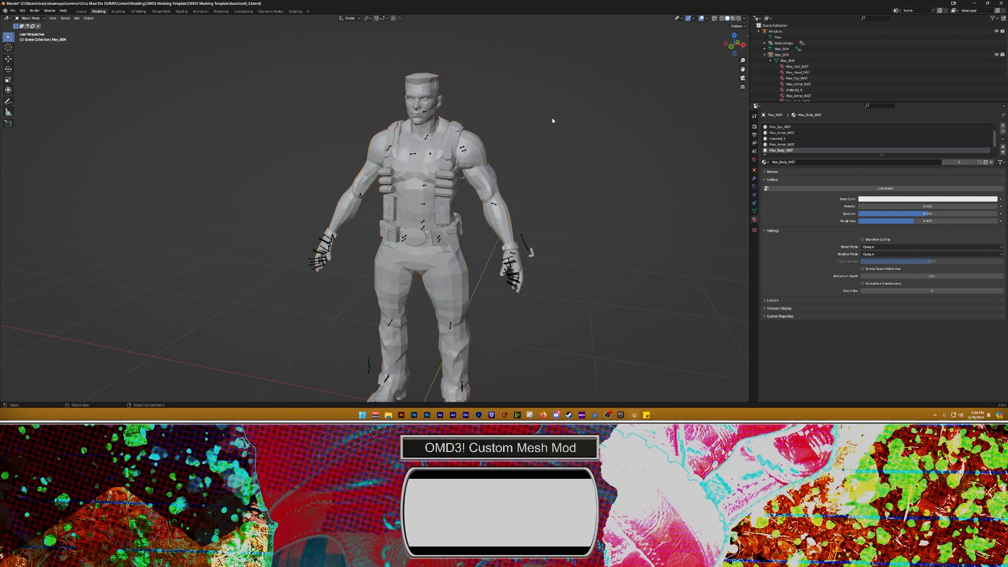
key(ctrl+s)
scroll(534, 126, down, 1)
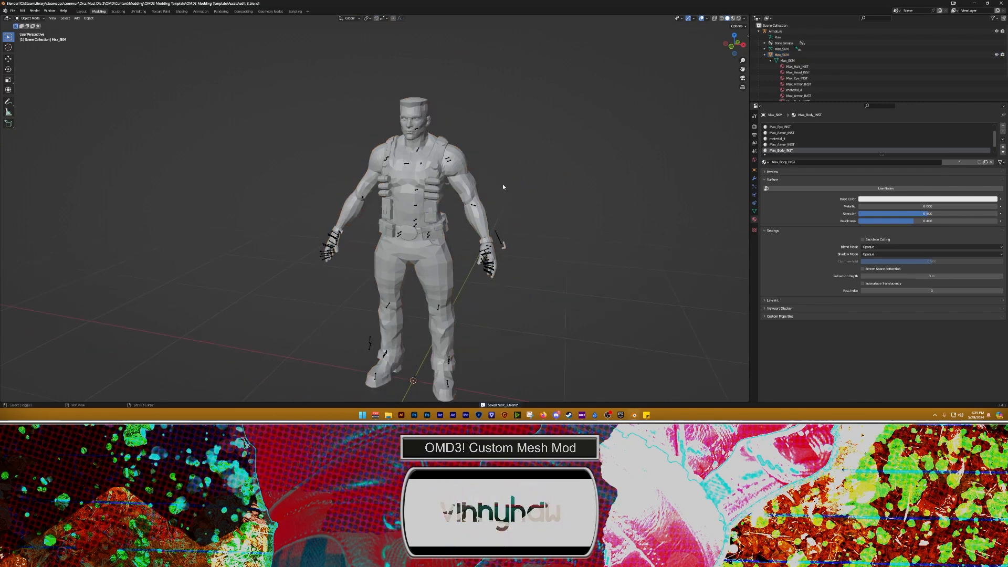
Step: Start an FBX export into the Assets folder and open its file name for editing
shift+middle_drag(499, 189, 520, 156)
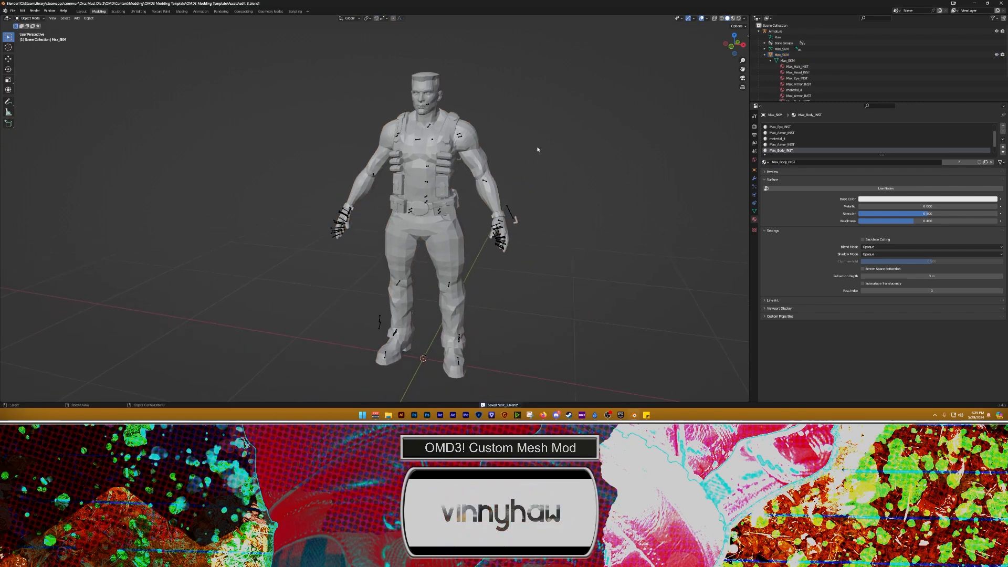
middle_drag(153, 98, 139, 82)
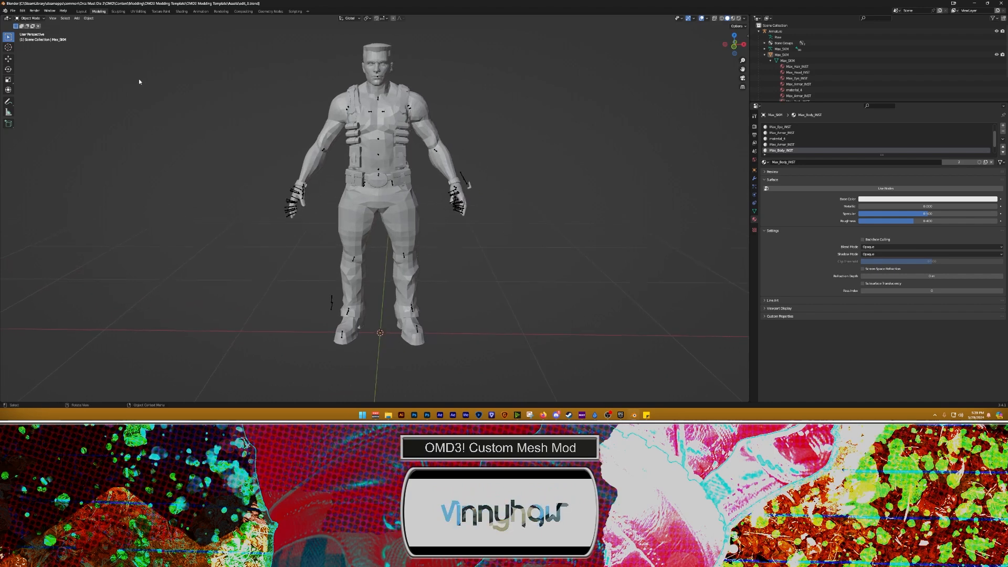
click(13, 11)
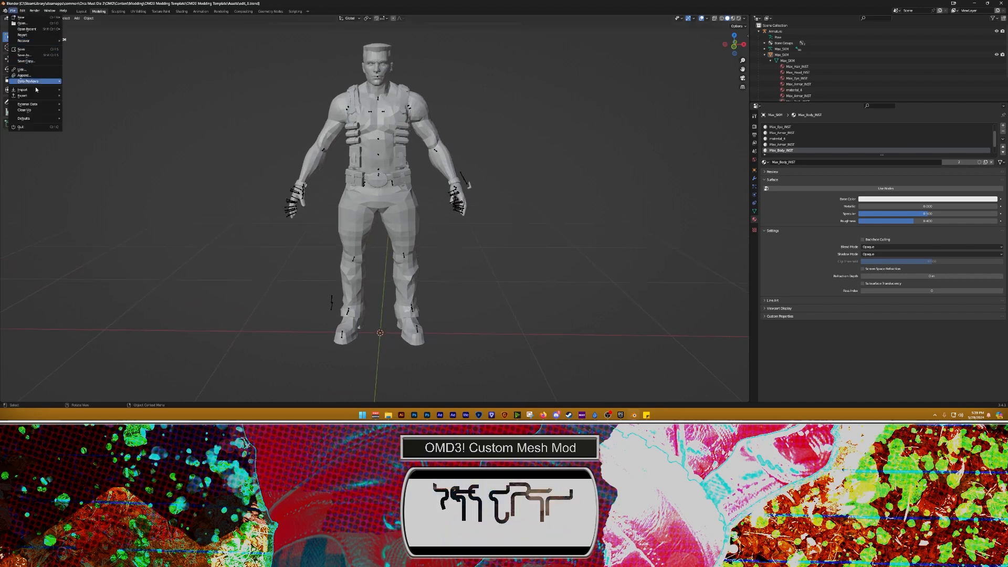
mouse_move(32, 96)
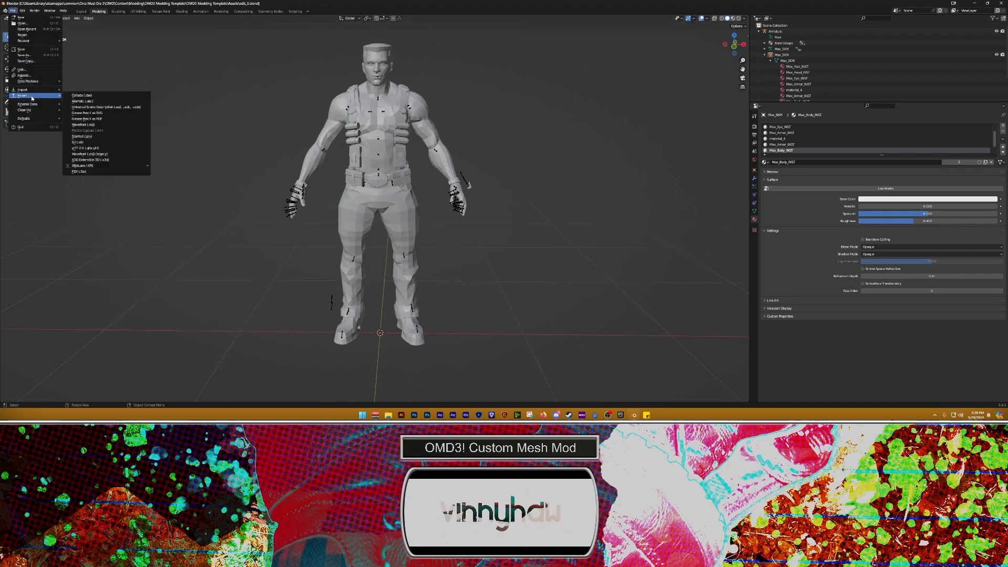
click(77, 172)
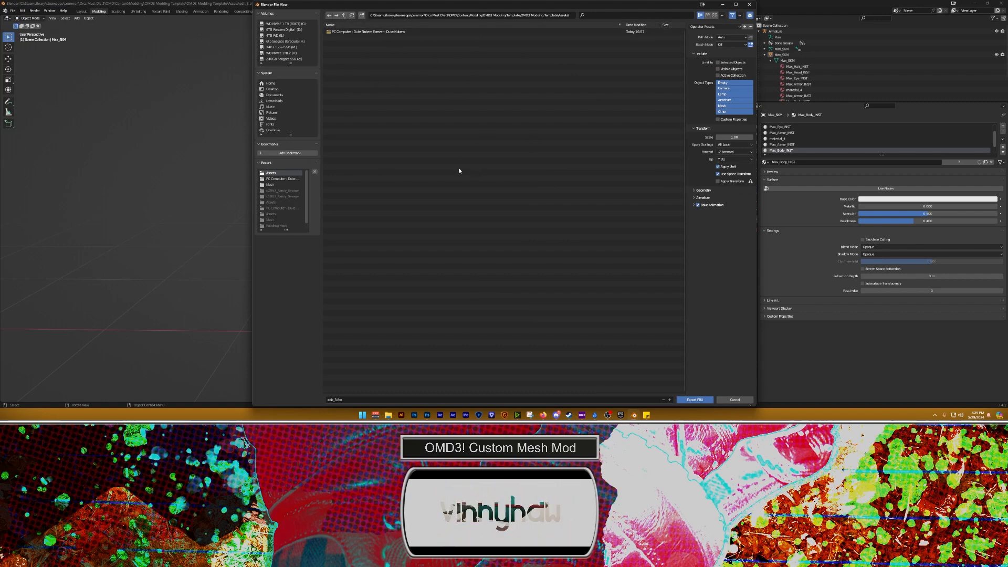
click(356, 400)
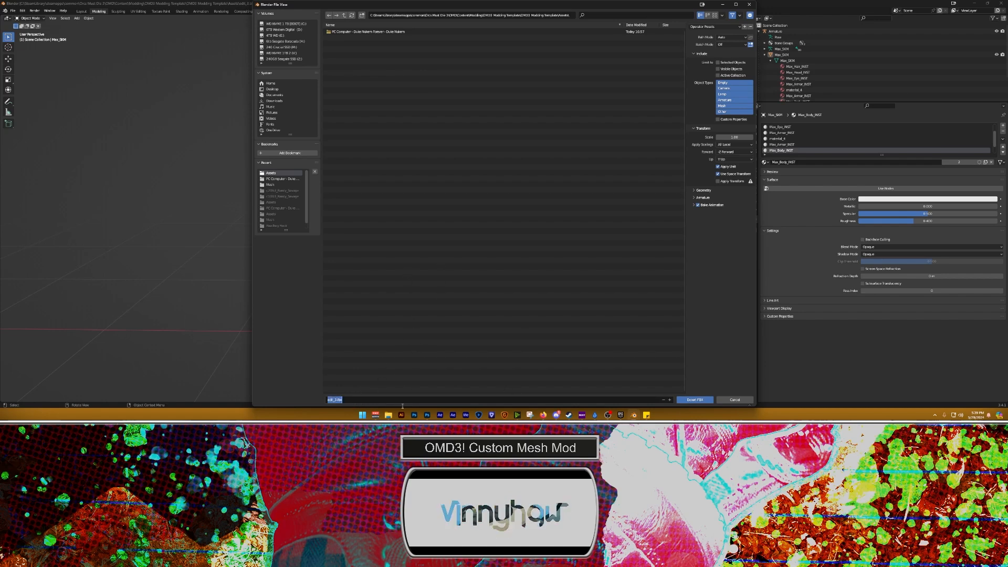
Step: Switch to File Explorer and browse from the Paks folder to UmodelExport/Characters/Heroes/Max/Mesh
click(389, 415)
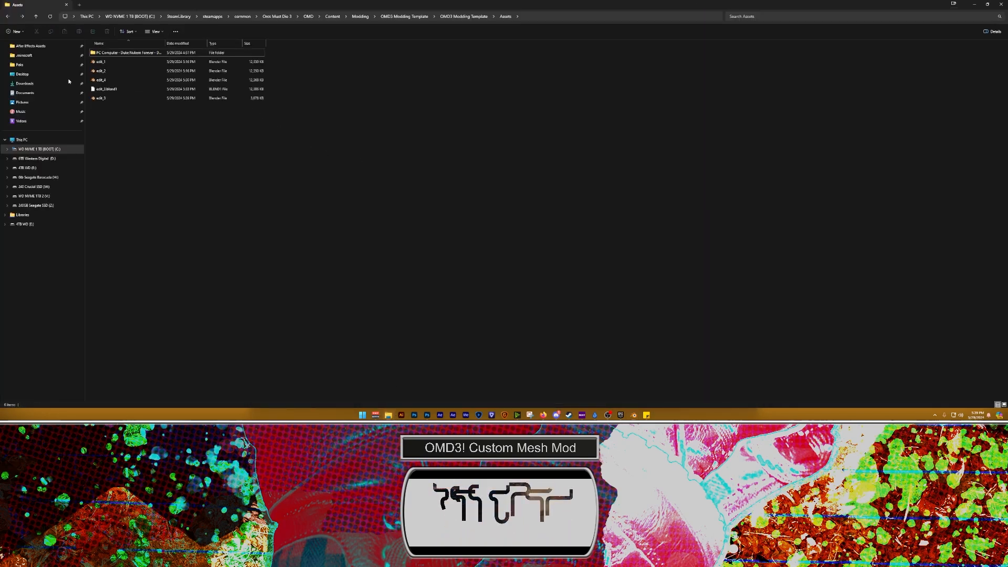
click(19, 64)
scroll(334, 214, down, 8)
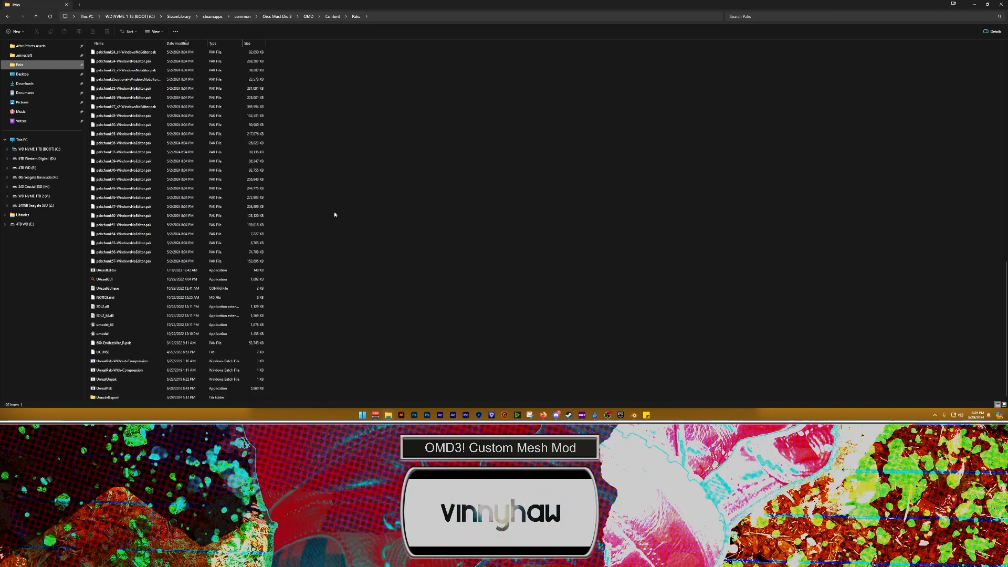
double_click(116, 397)
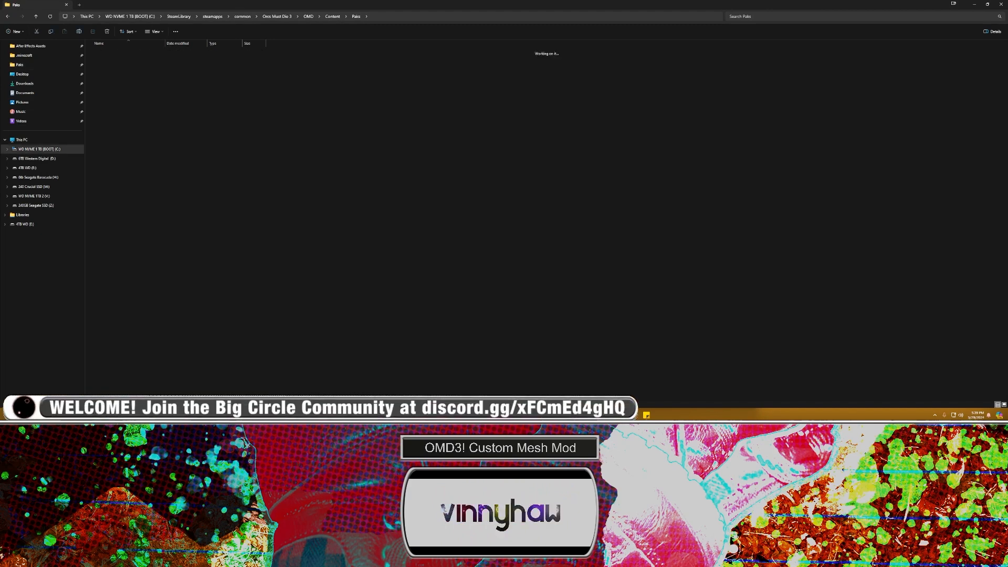
double_click(106, 54)
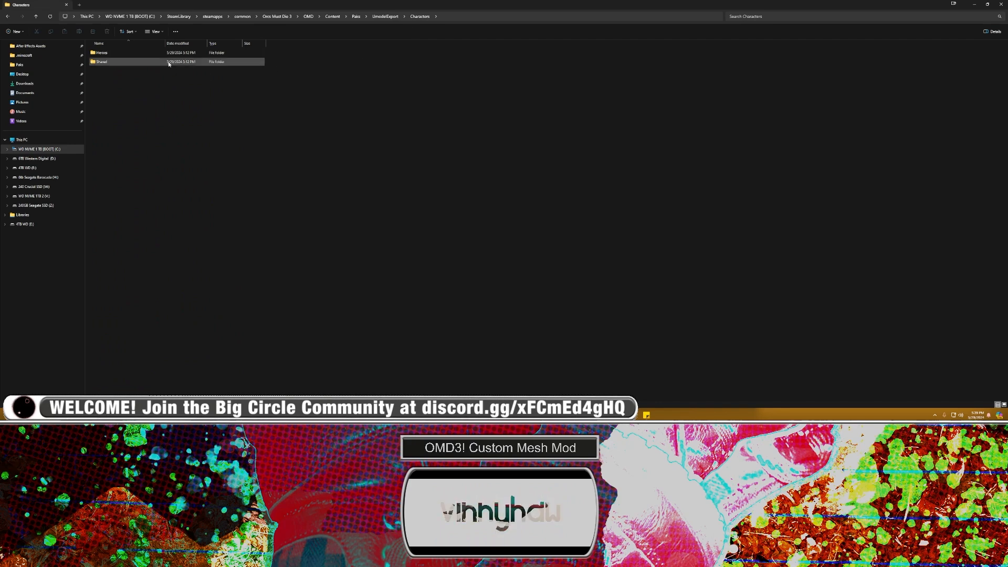
double_click(105, 53)
double_click(123, 55)
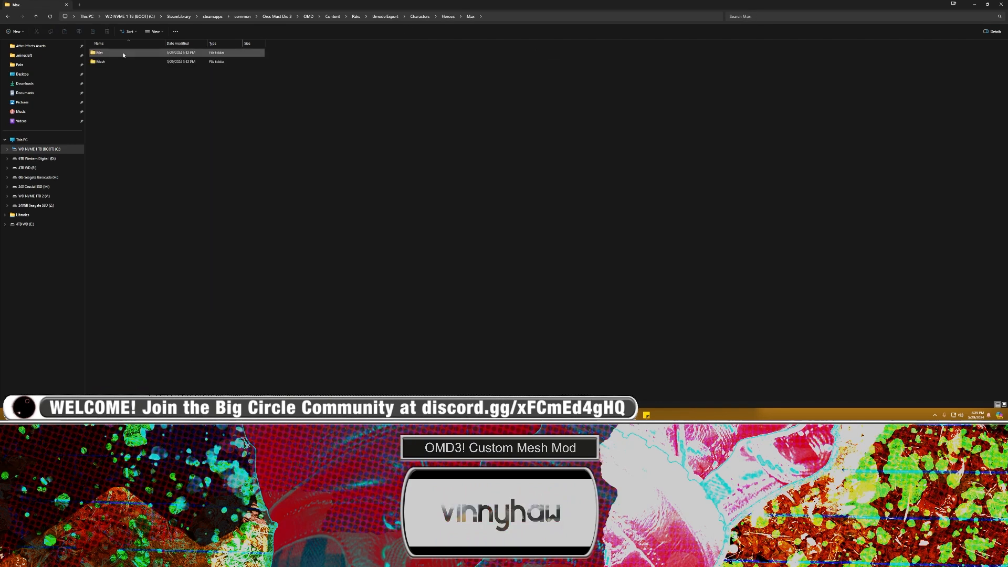
double_click(108, 62)
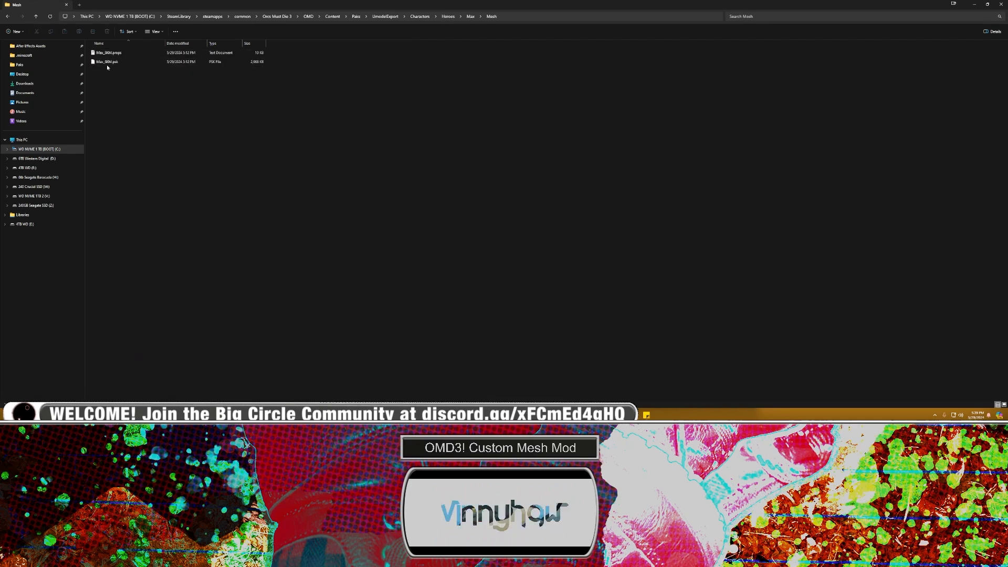
Step: Copy the base name of the Max_SKM.psk file and return to Blender's export dialog to name the FBX Max_SKM
right_click(107, 63)
click(137, 67)
key(ctrl+c)
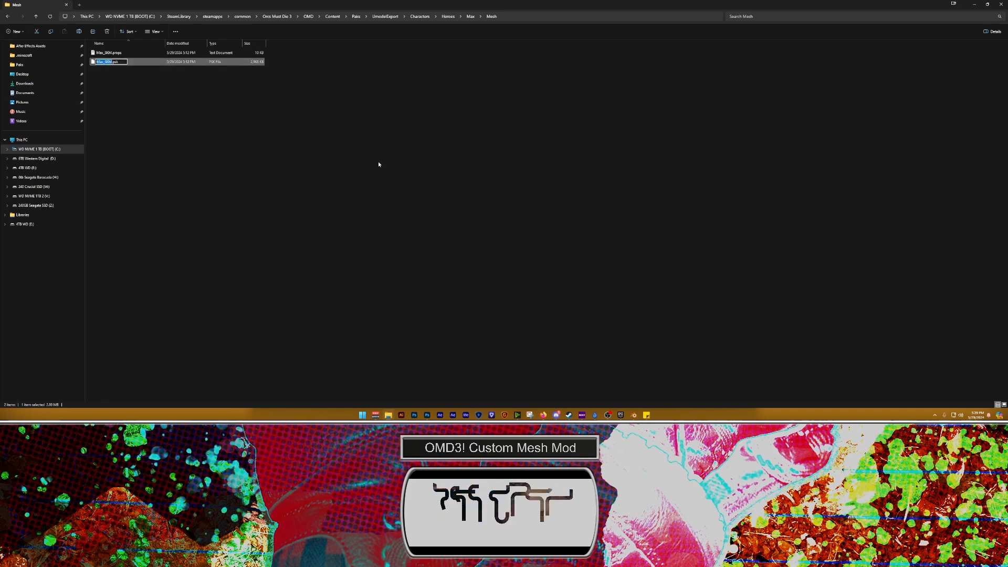
click(378, 164)
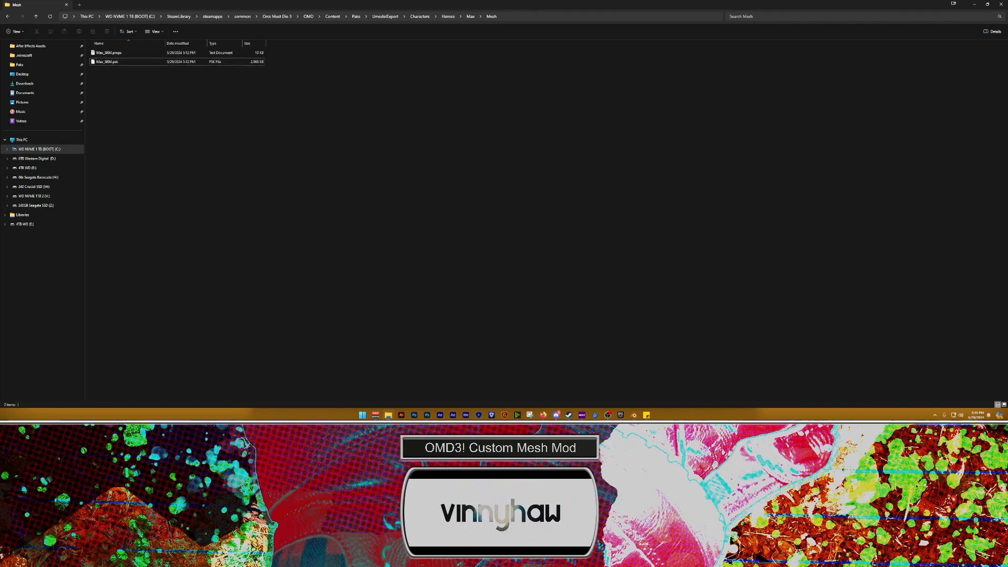
click(972, 4)
key(ctrl+v)
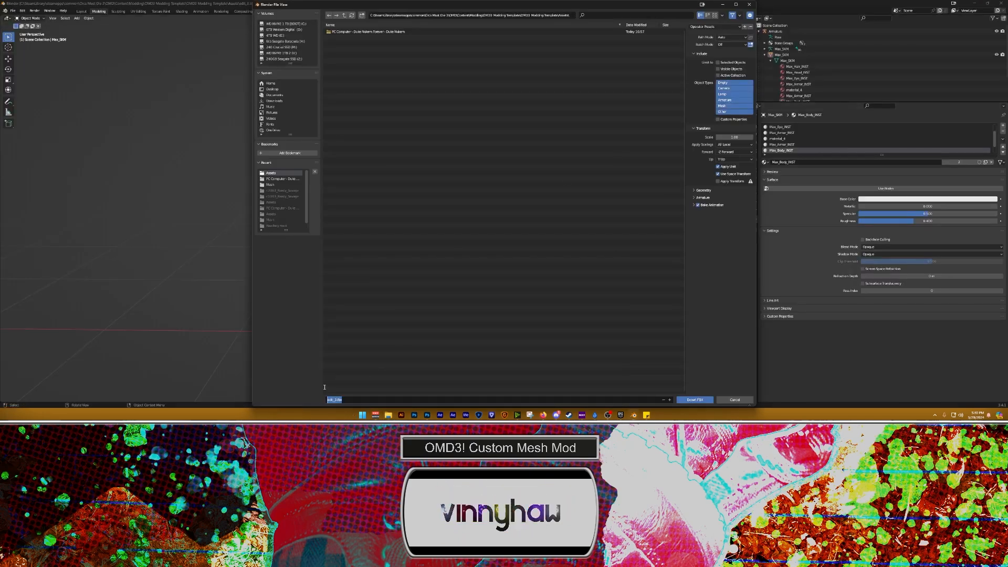
Step: Expand the FBX export's geometry options and set Smoothing to Face
click(694, 190)
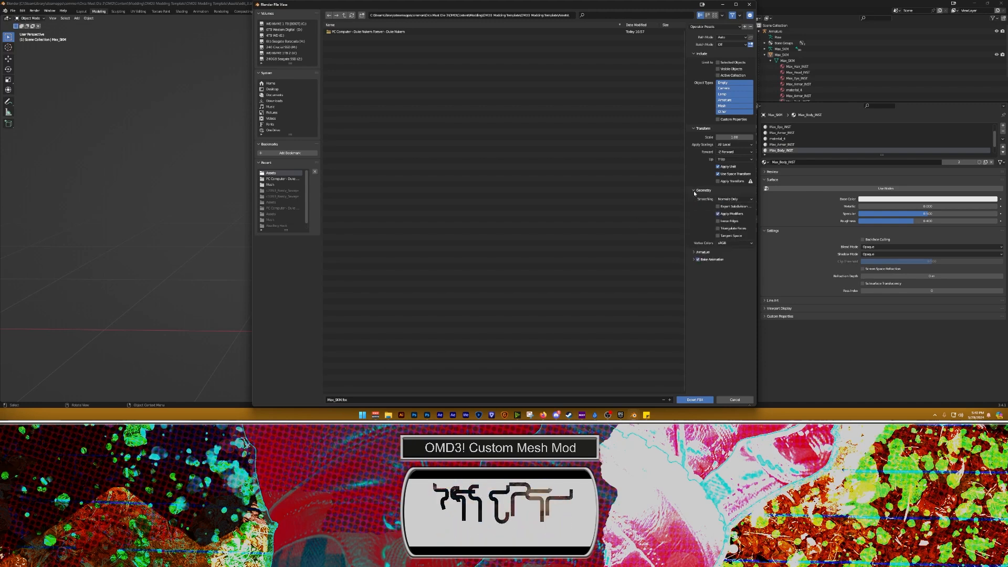
click(736, 200)
click(728, 214)
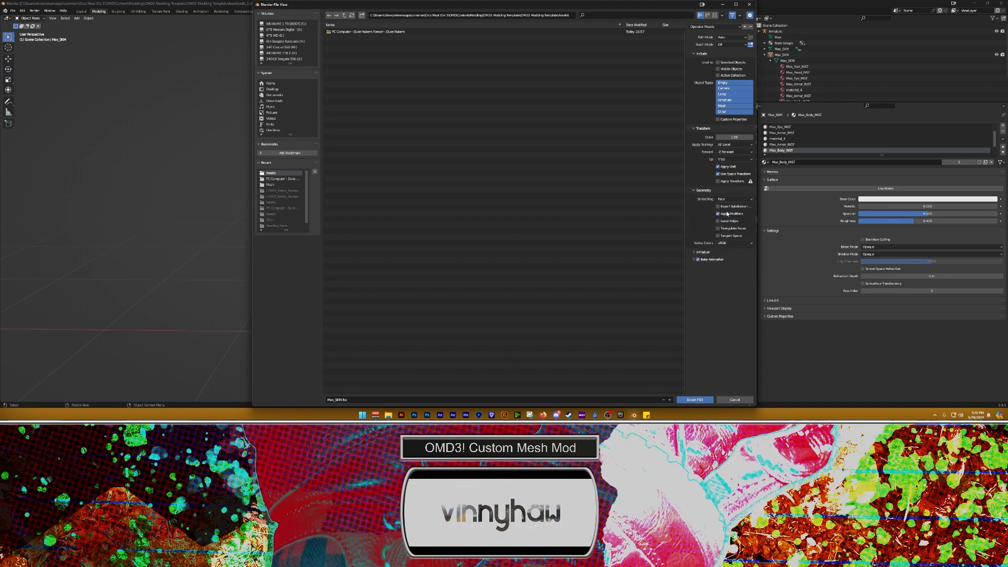
Step: Run the Max_SKM FBX export, minimize Blender and launch Unreal Engine 4.27.2 from the Epic Games Launcher
click(695, 399)
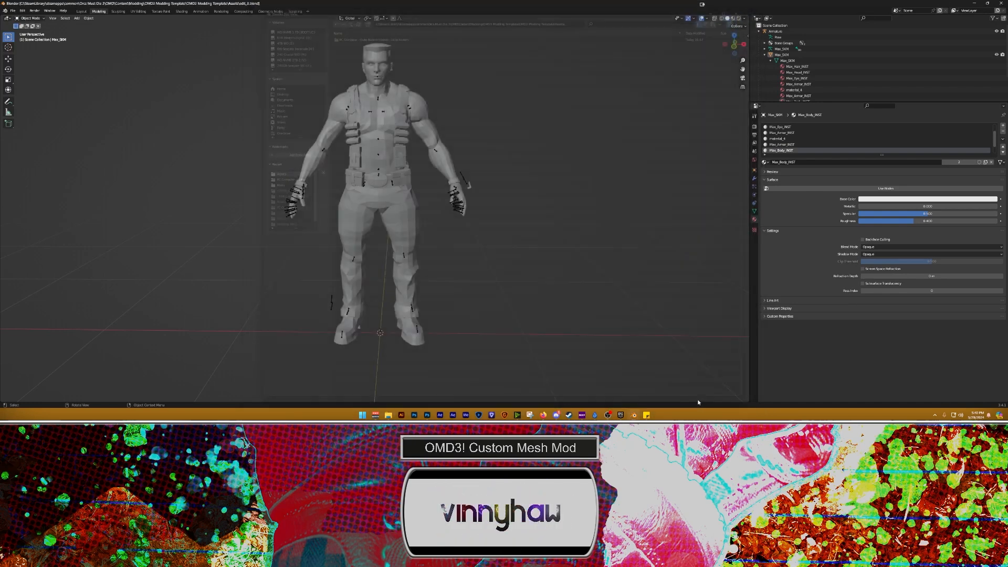
click(974, 4)
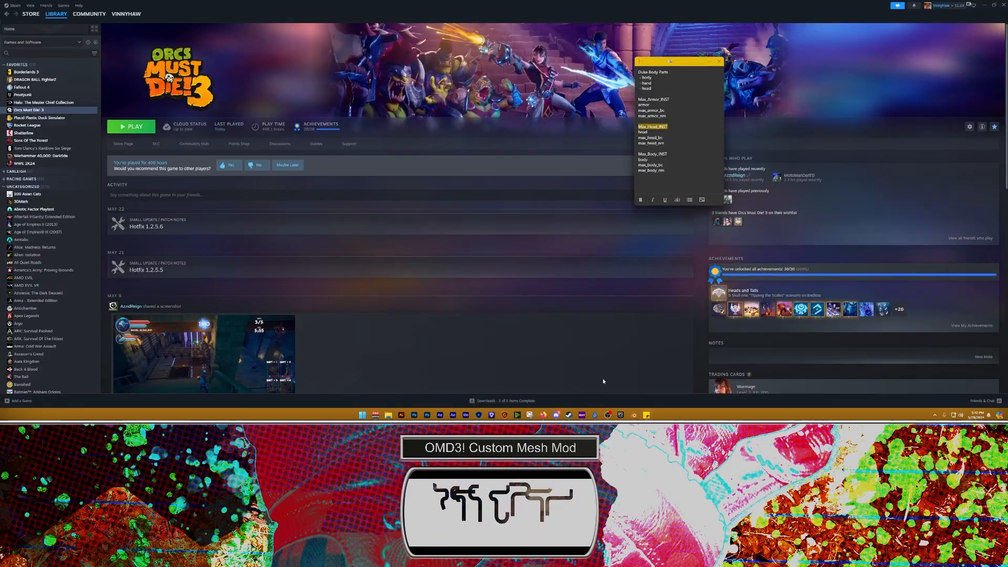
click(620, 416)
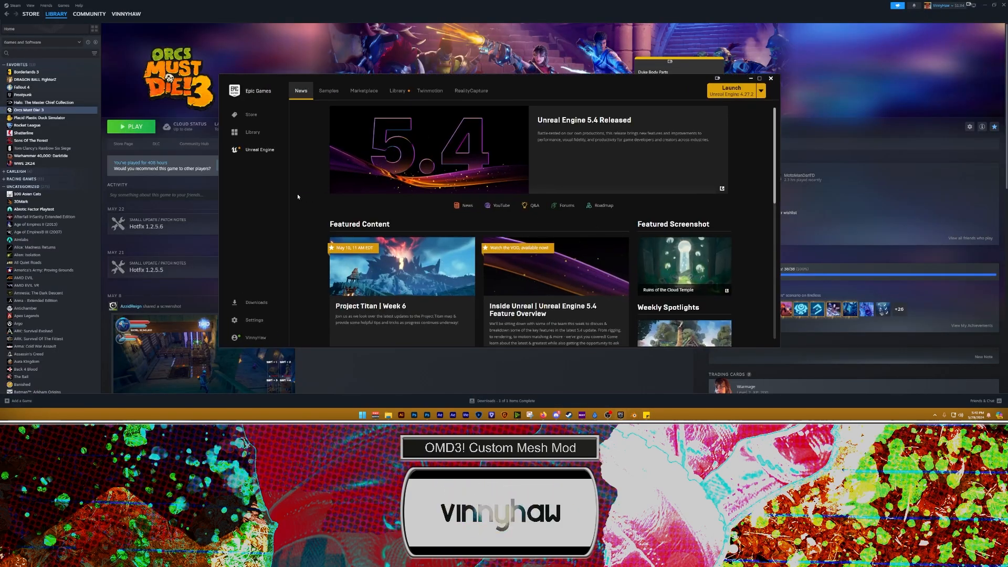
click(726, 93)
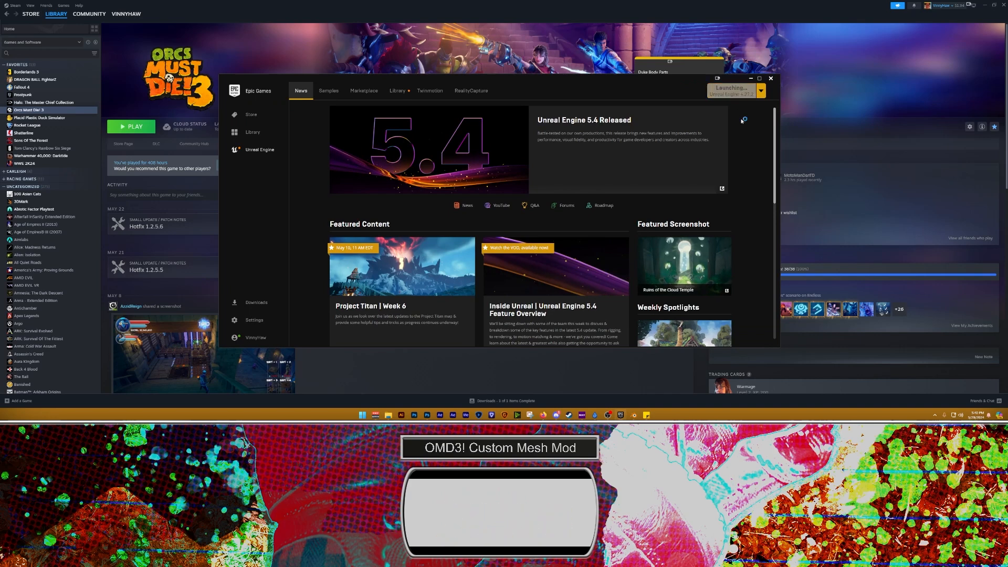
Step: Switch to File Explorer, browse to the inner OMD3 Modding Template folder under Content/Modding and check its Assets folder
click(388, 415)
key(alt+Up)
key(alt+Up)
key(alt+Up)
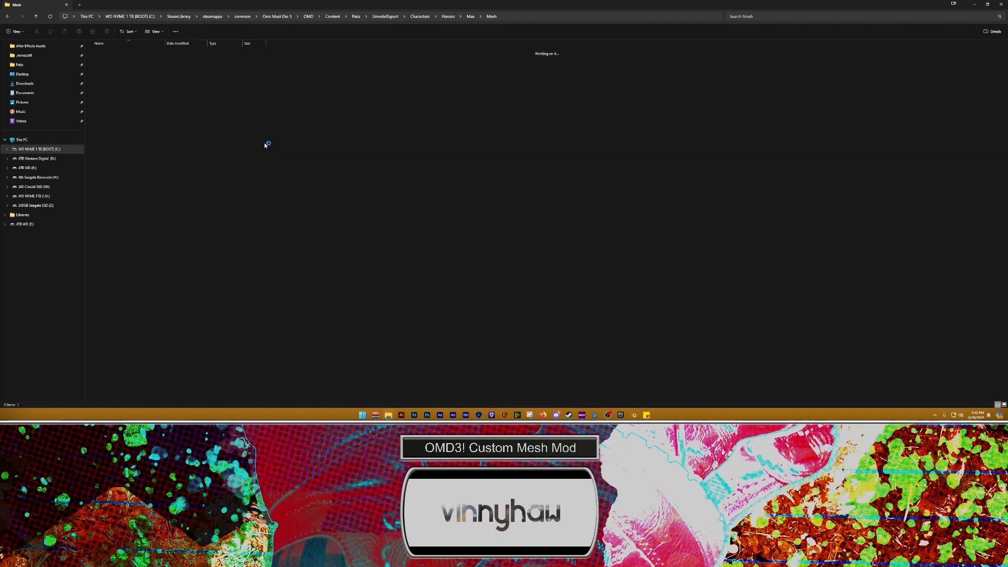
key(alt+Up)
key(alt+Up)
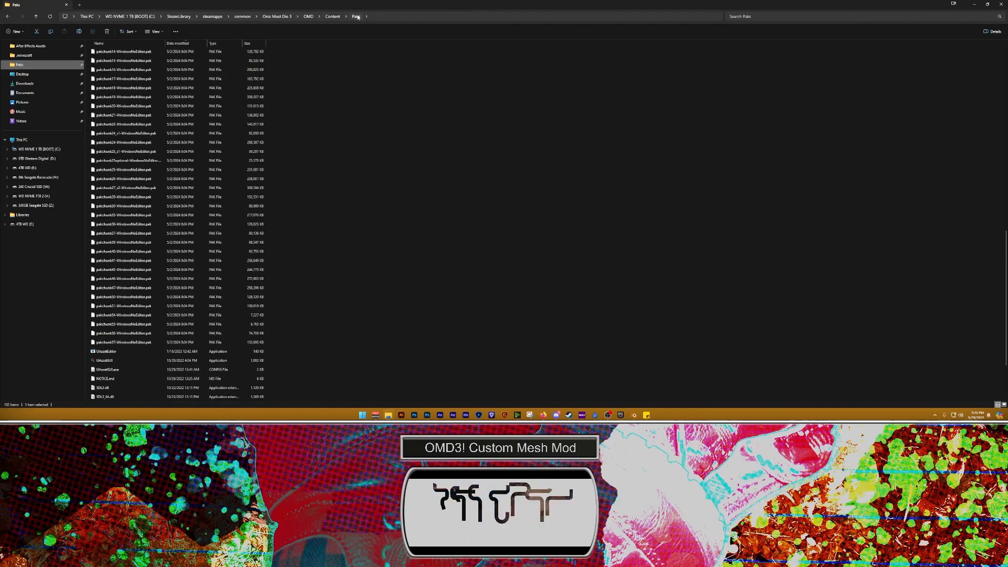
click(333, 16)
double_click(105, 60)
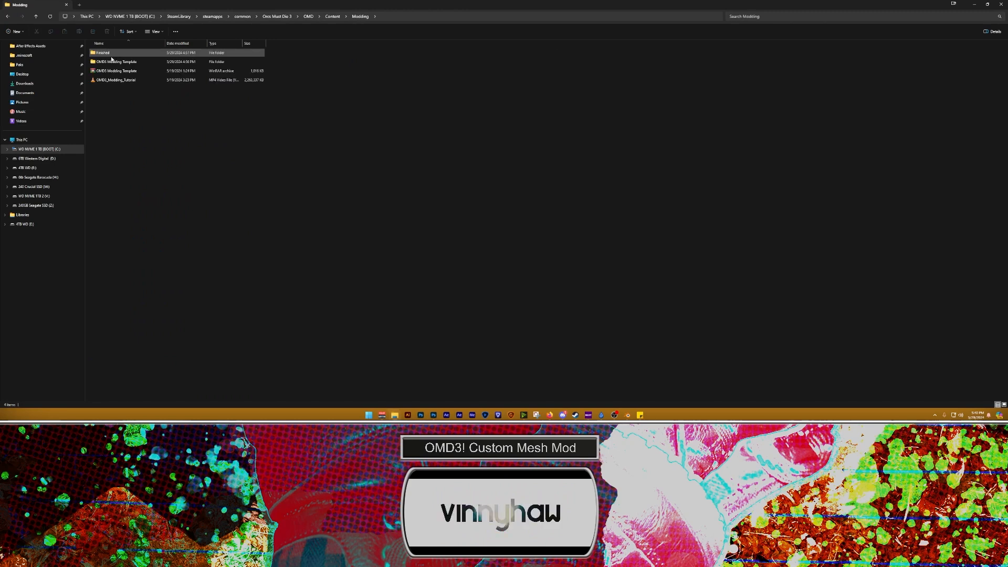
double_click(108, 62)
double_click(106, 52)
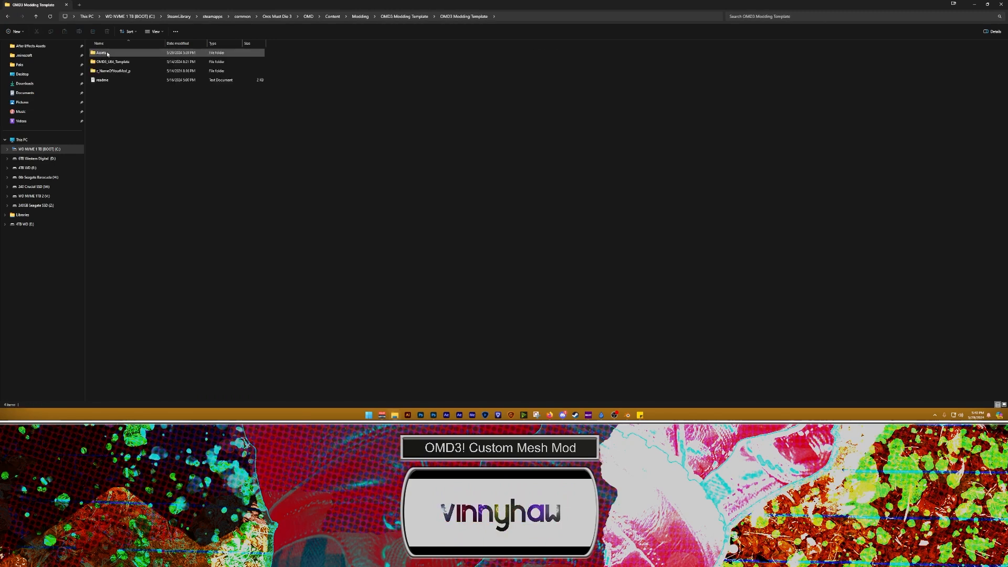
double_click(107, 52)
key(alt+Up)
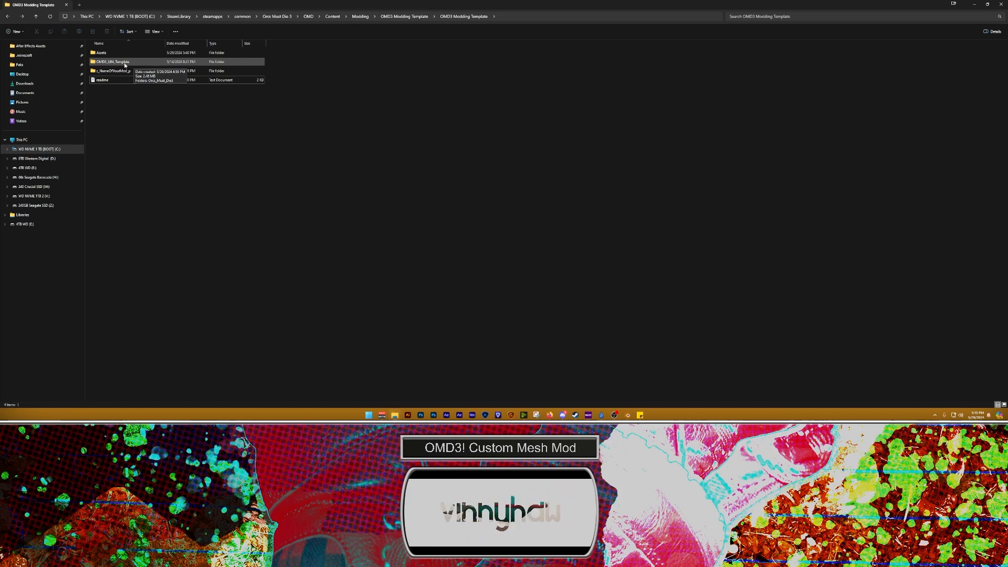
Step: Browse into OMD3_UE4_Template/Orcs_Must_Die3/Orcs Must Die 3, copy the path of the folder holding the OMD project file and minimize File Explorer
double_click(124, 63)
double_click(107, 52)
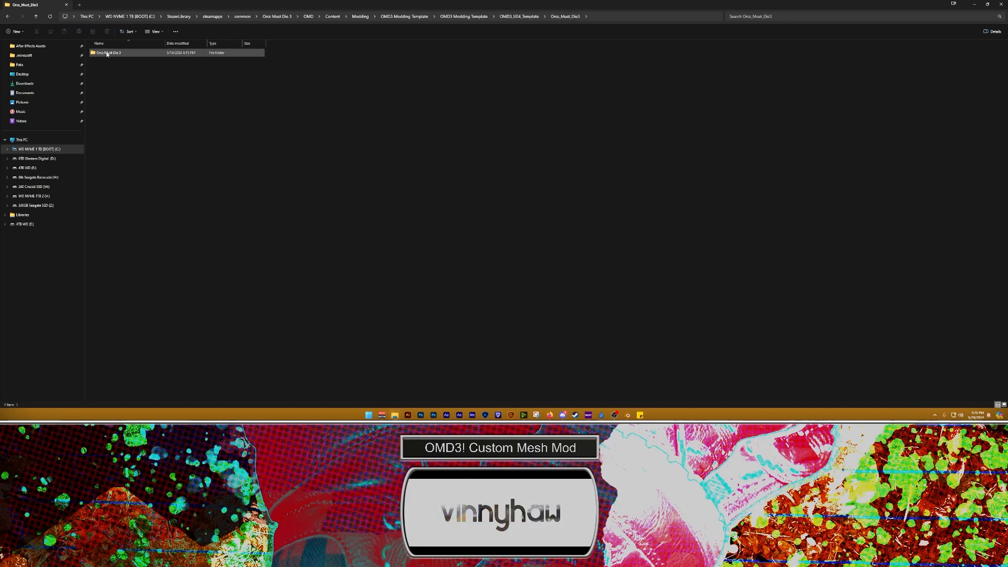
double_click(107, 53)
click(200, 63)
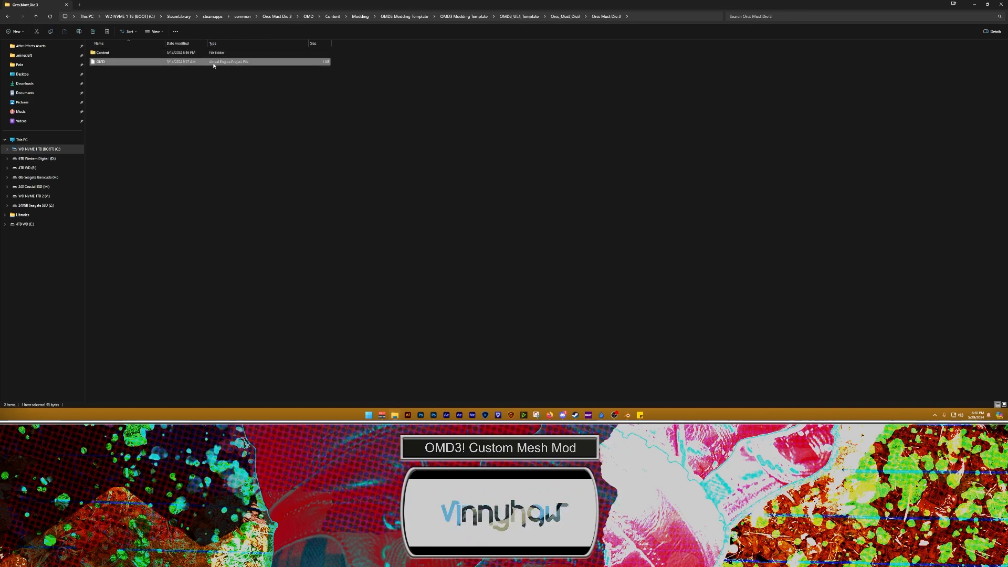
click(641, 17)
click(974, 4)
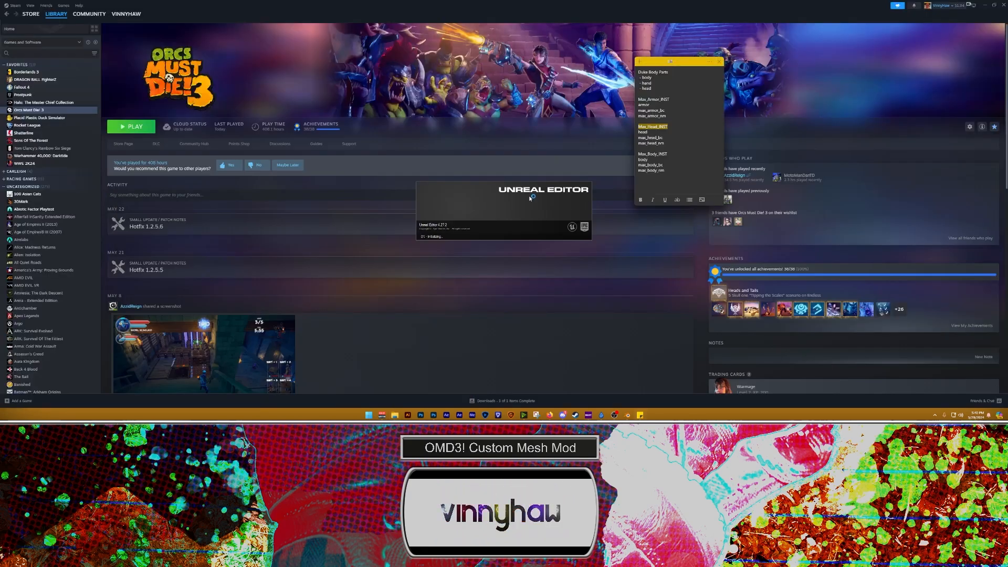
Step: Close the sticky note and open the OMD project in Unreal by browsing to the copied Orcs Must Die 3 folder path
click(718, 63)
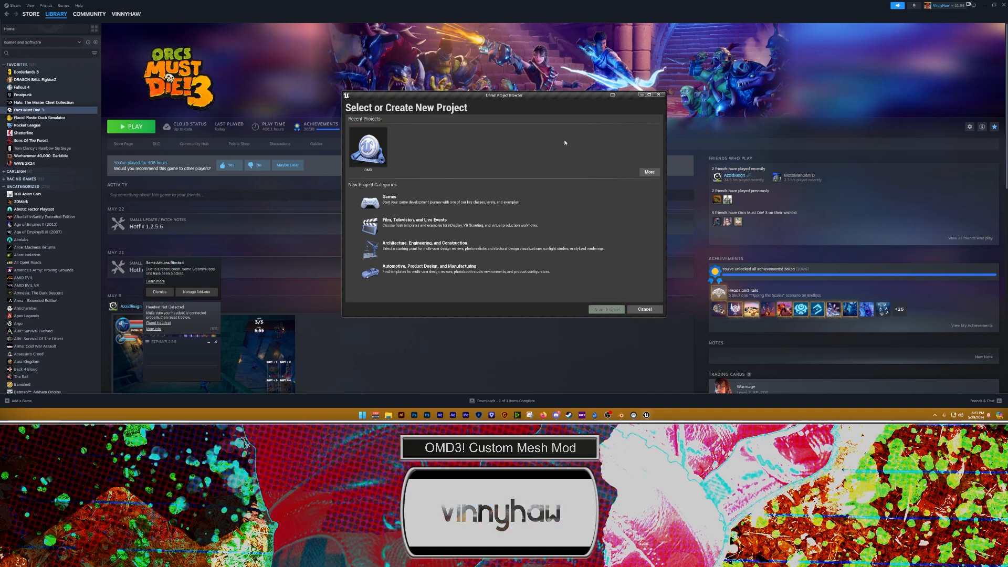
click(647, 172)
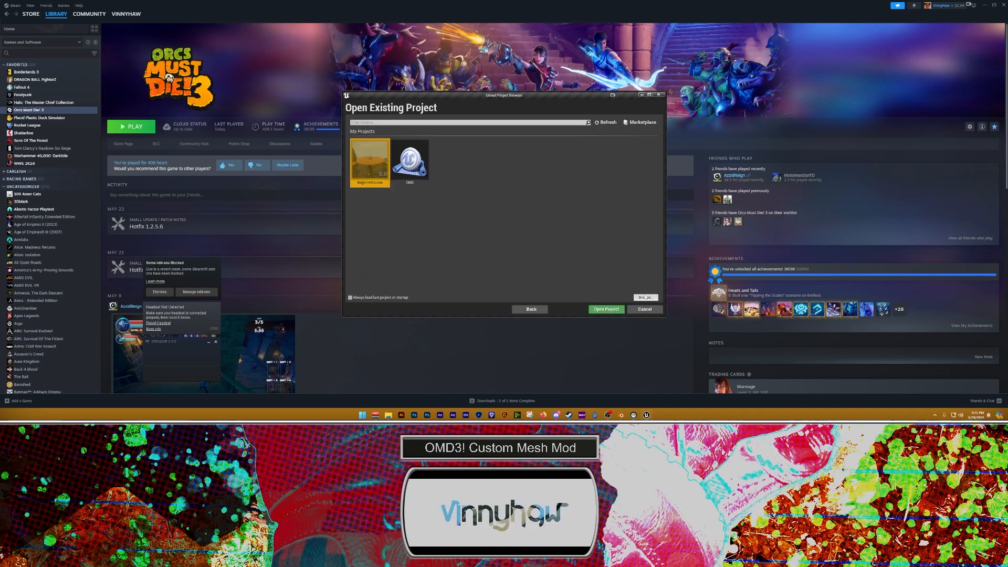
click(646, 297)
click(595, 107)
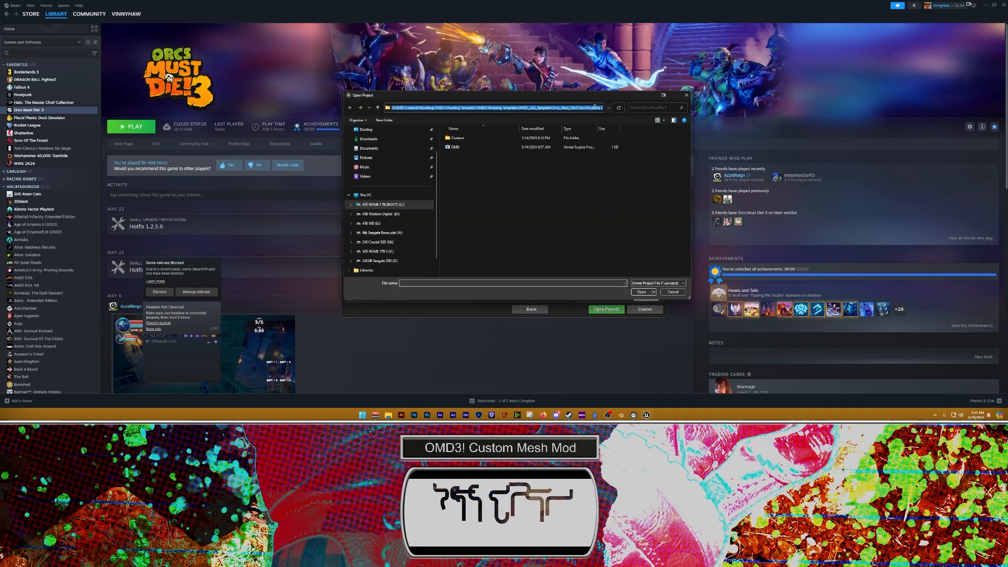
click(595, 106)
key(Return)
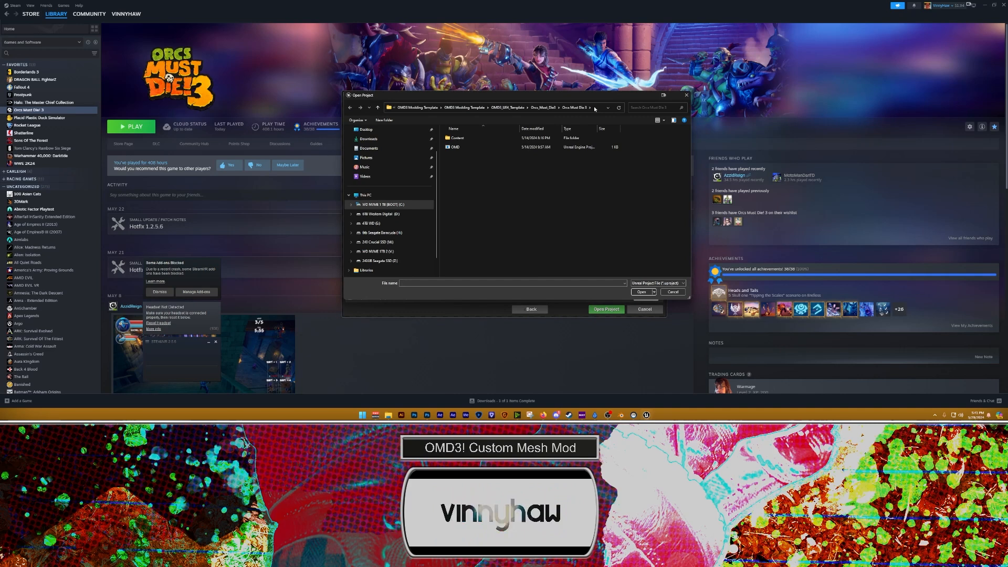
double_click(456, 147)
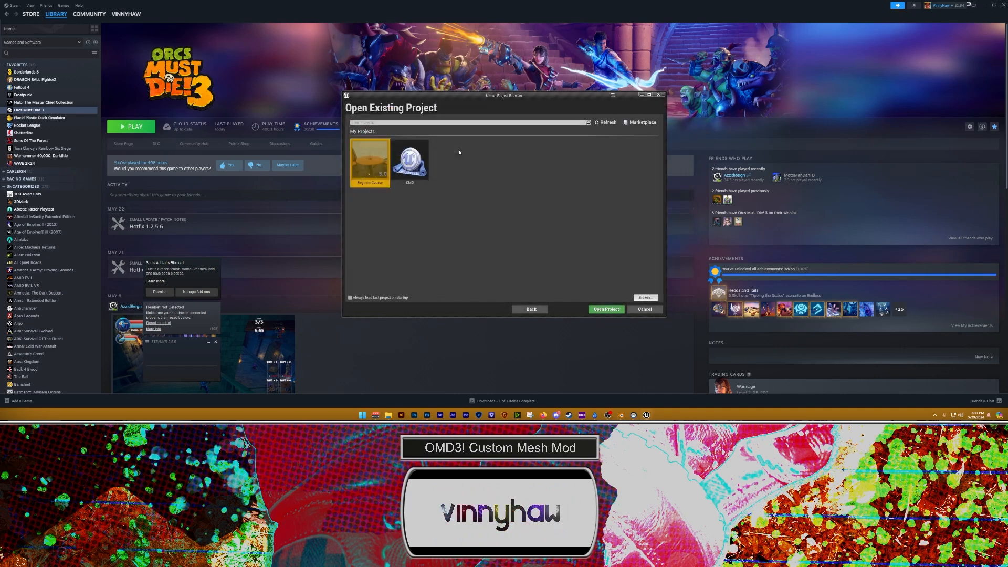
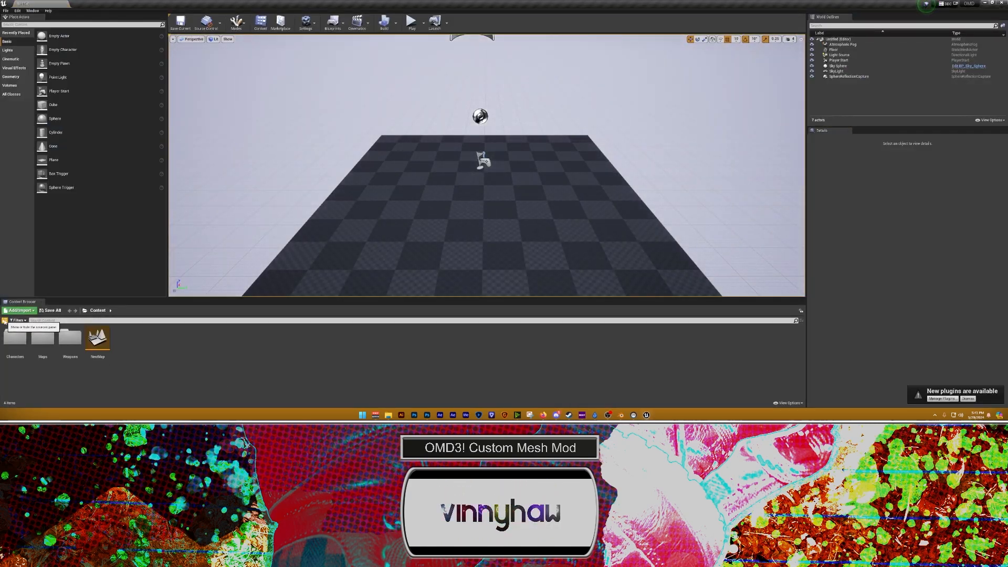
Step: Show the Content Browser's folder tree and arrange File Explorer side by side with the Unreal Editor
click(4, 321)
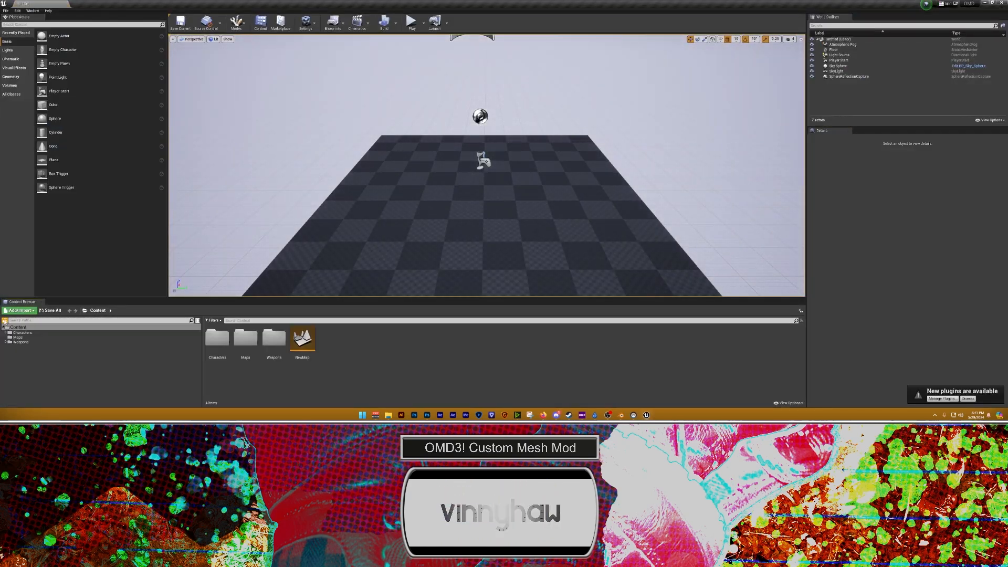
click(388, 415)
drag(325, 9, 1007, 226)
click(128, 118)
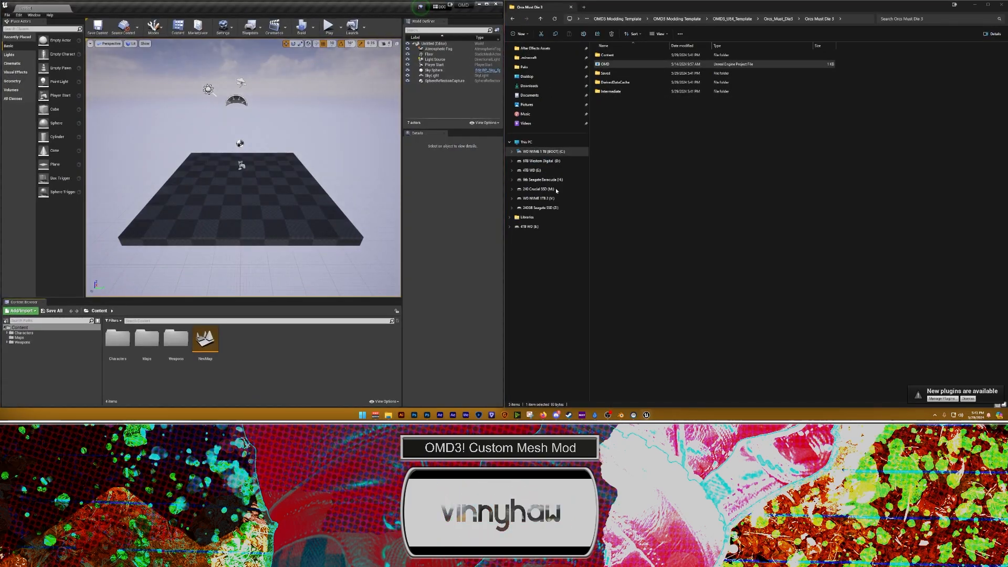
Step: Open the UmodelExport folder inside Paks in File Explorer
click(524, 66)
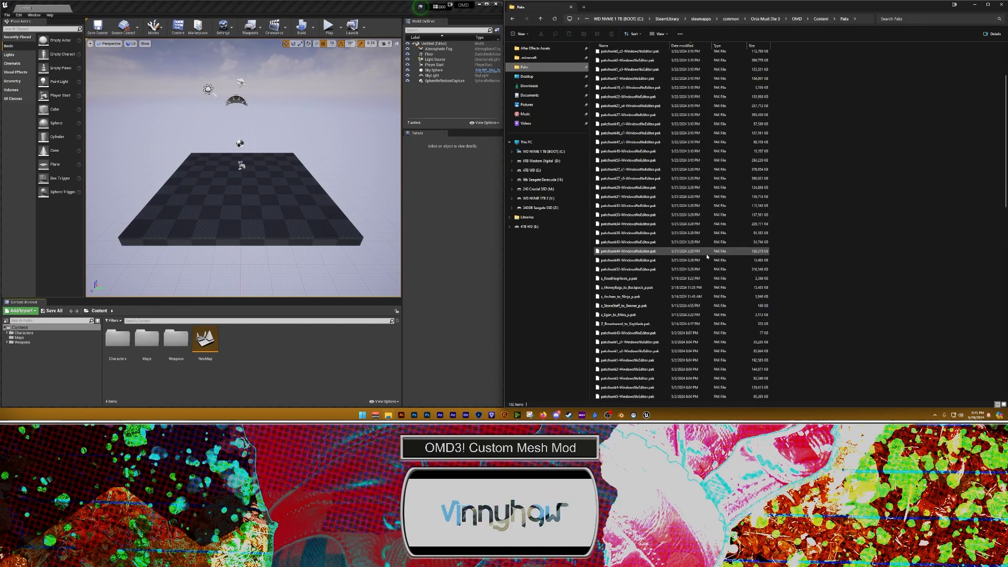
scroll(707, 256, down, 15)
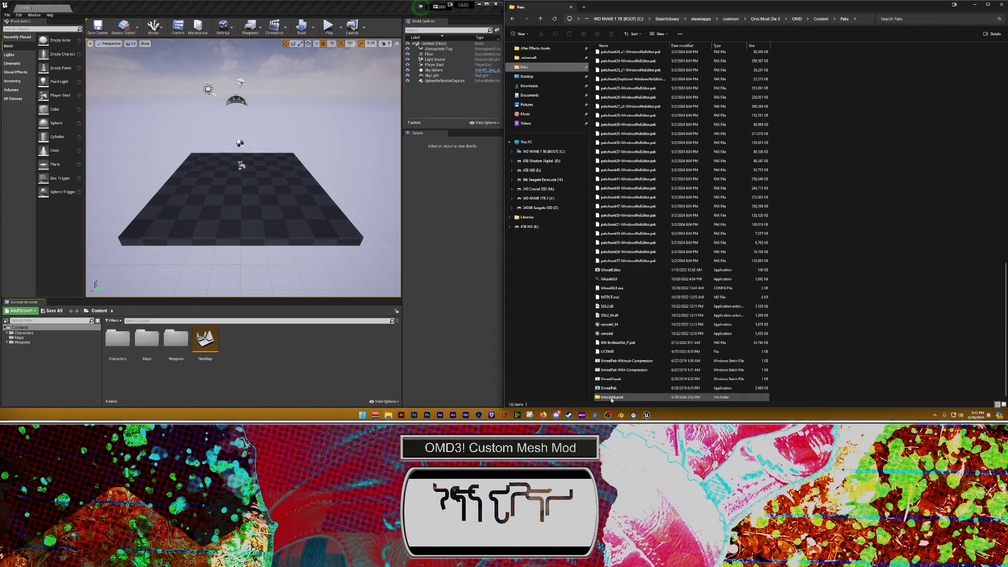
double_click(611, 398)
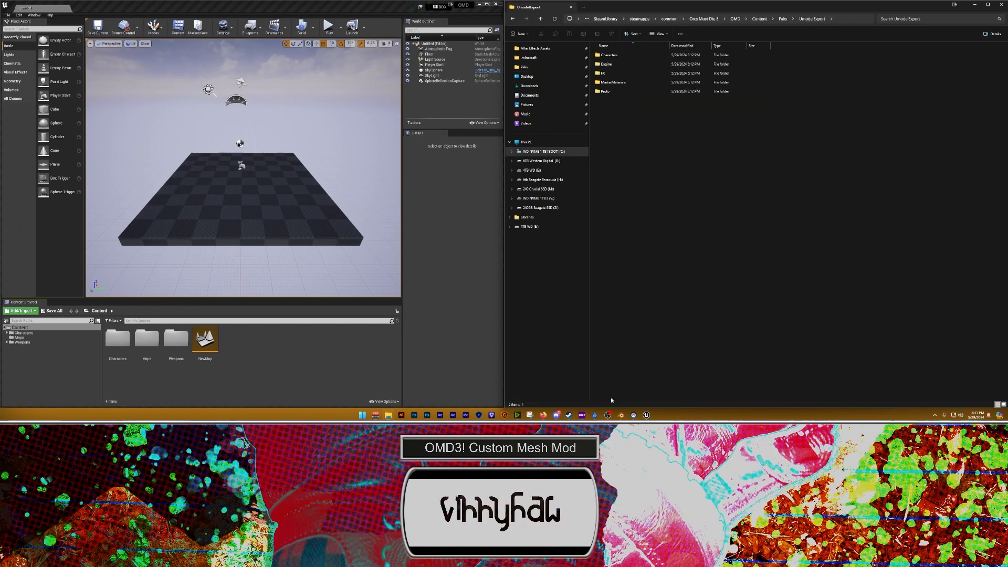
Step: Look through the project's Content folders in Unreal, then expand Characters and open its Heroes folder
click(20, 328)
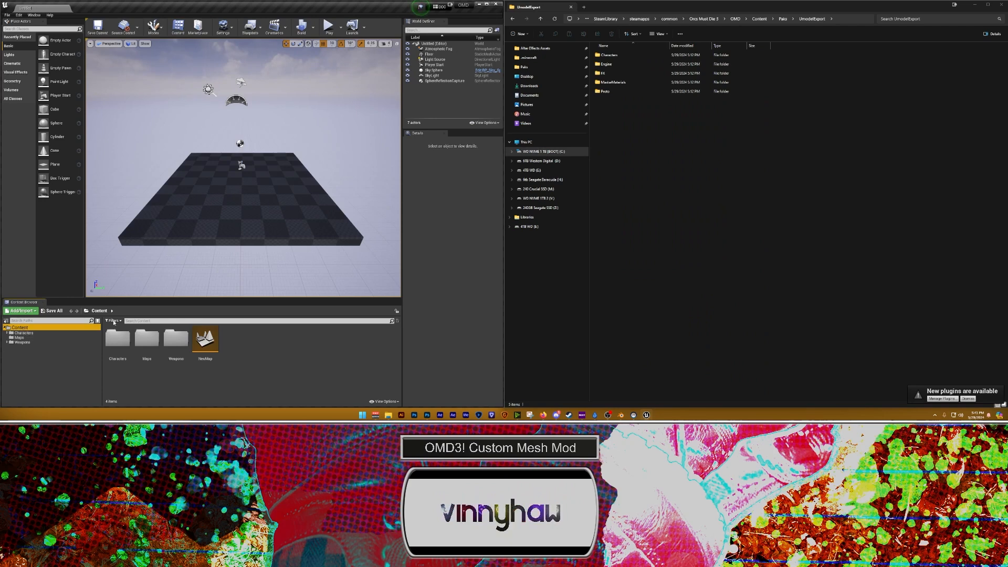
click(27, 333)
click(26, 337)
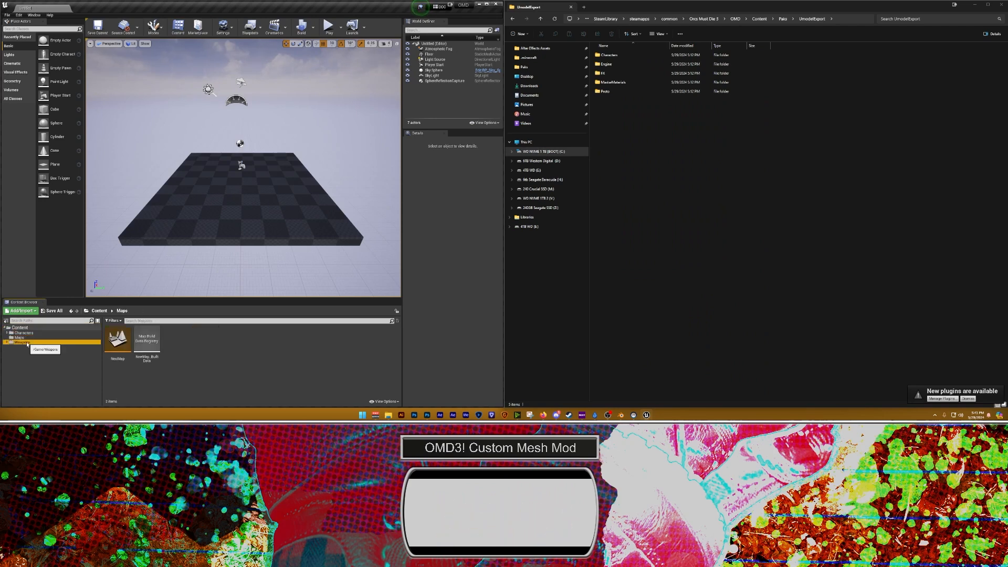
click(26, 343)
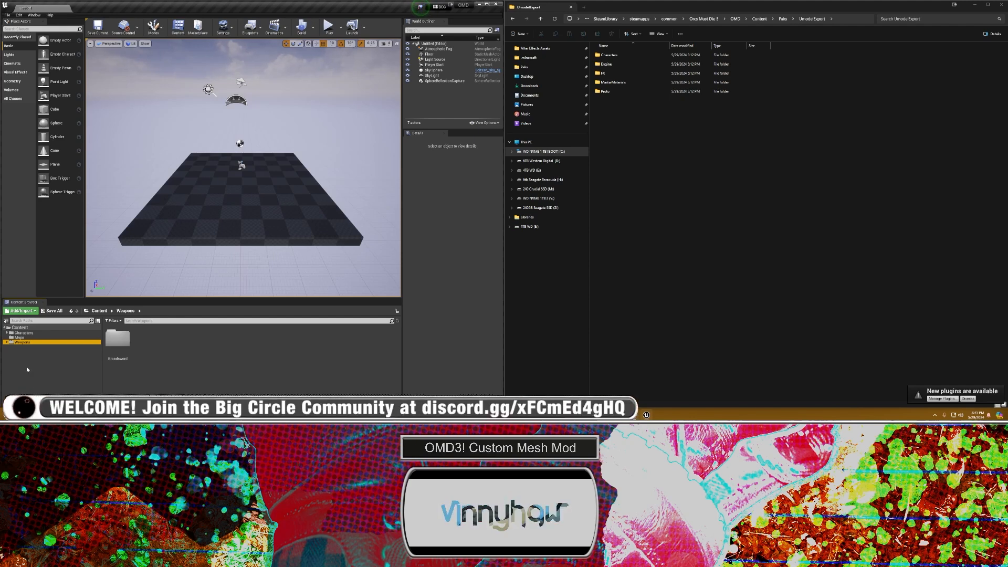
click(7, 333)
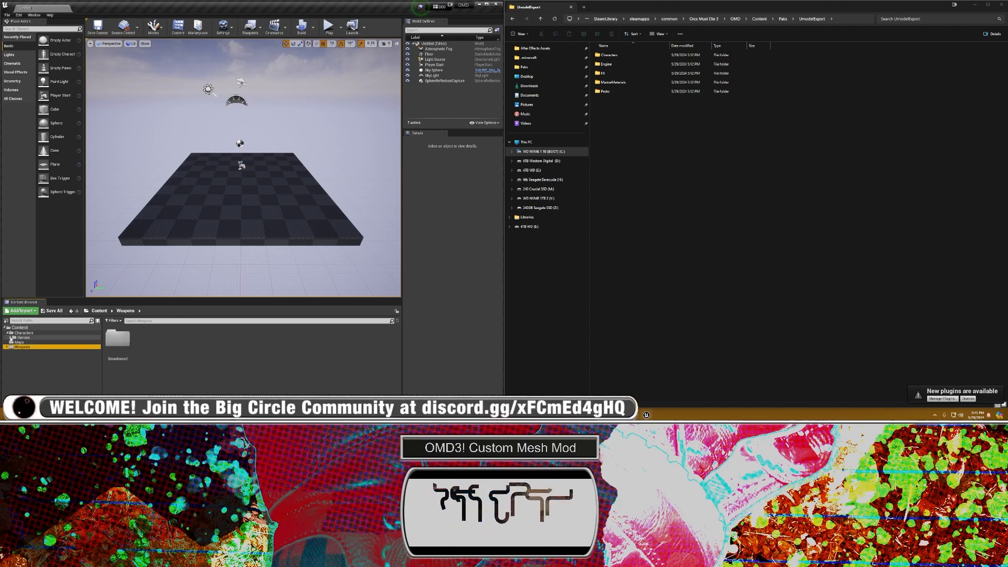
click(11, 337)
click(23, 338)
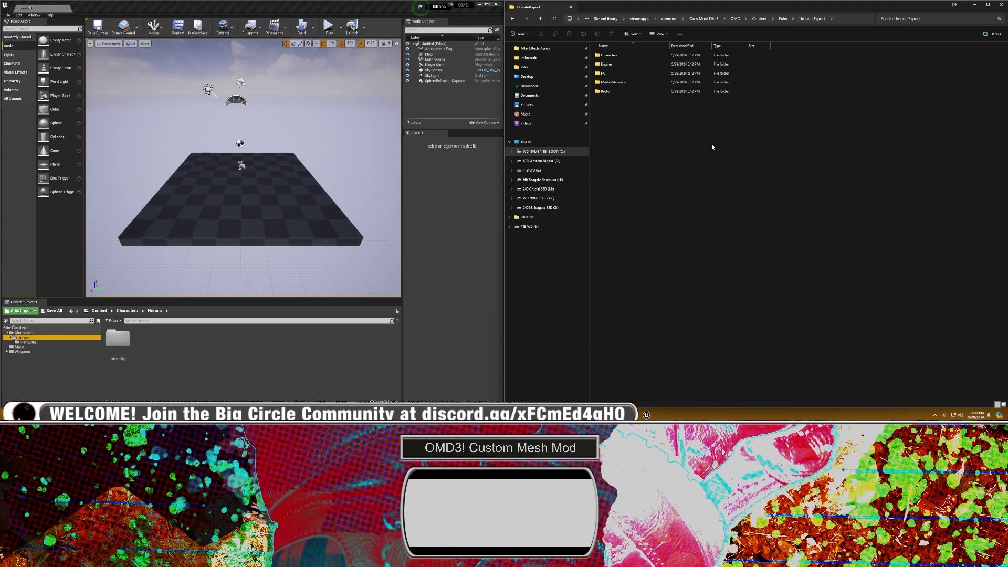
Step: Browse in File Explorer from Paks to UmodelExport/Characters/Heroes to compare its folder structure with the Unreal project
key(alt+Left)
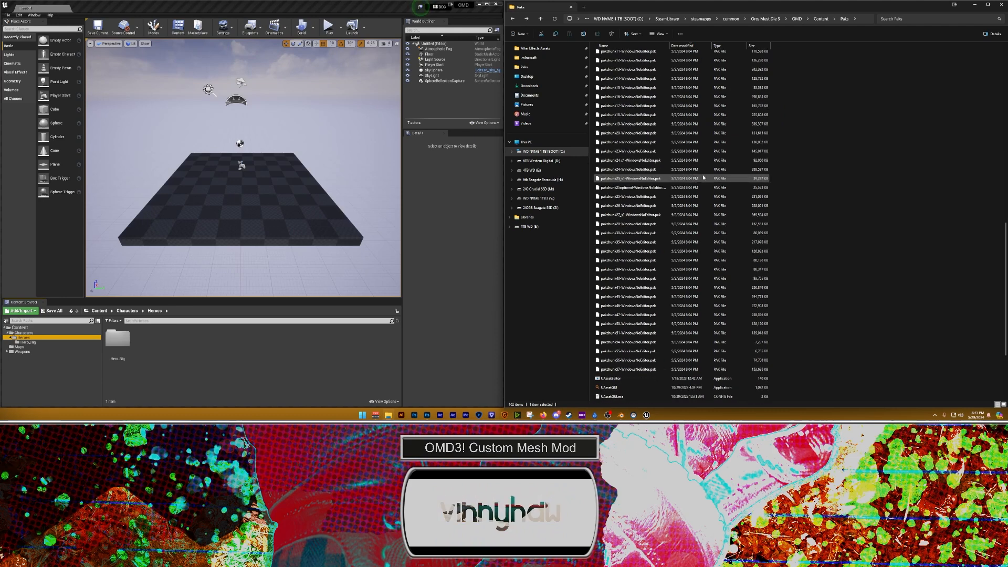
scroll(700, 184, down, 5)
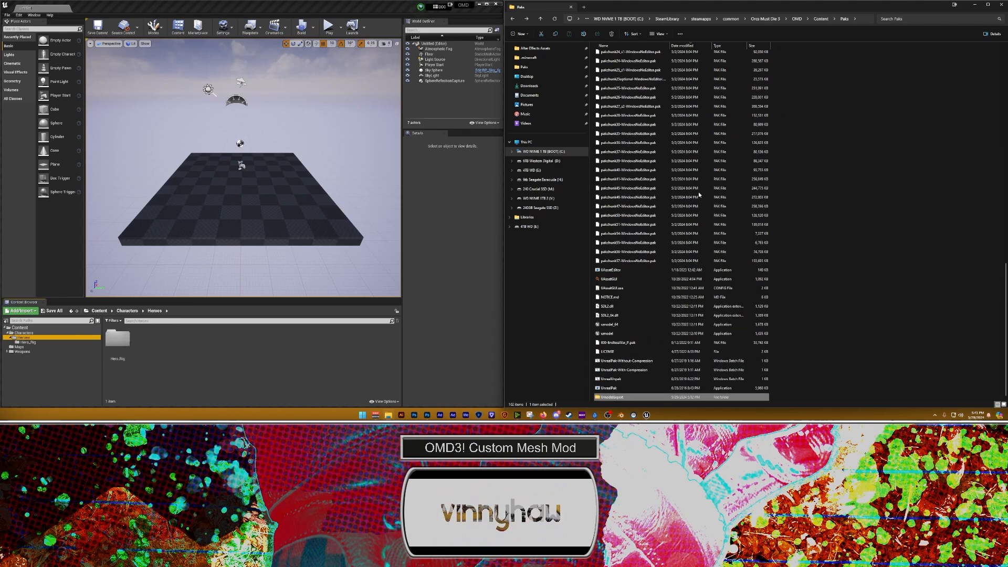
double_click(614, 397)
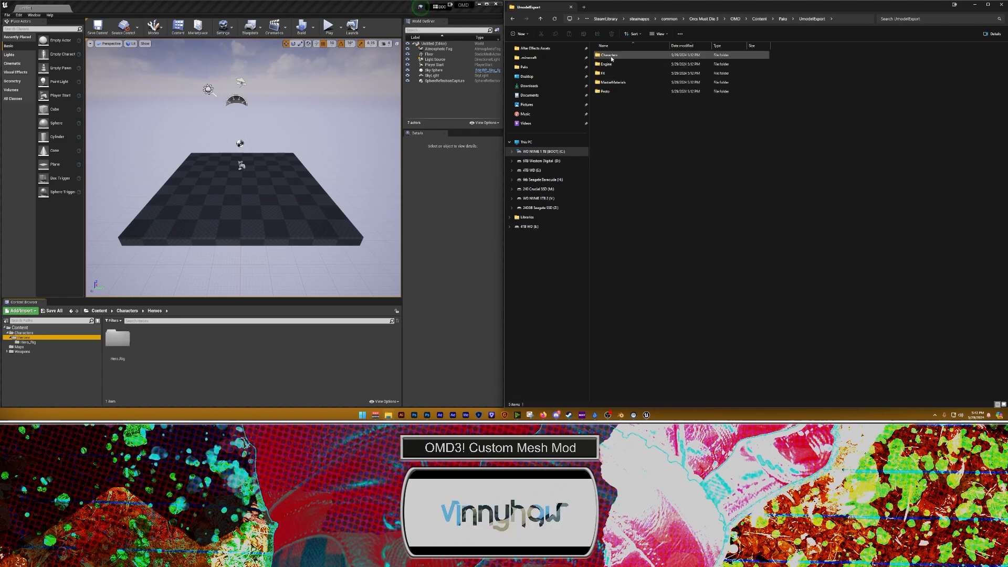
double_click(608, 55)
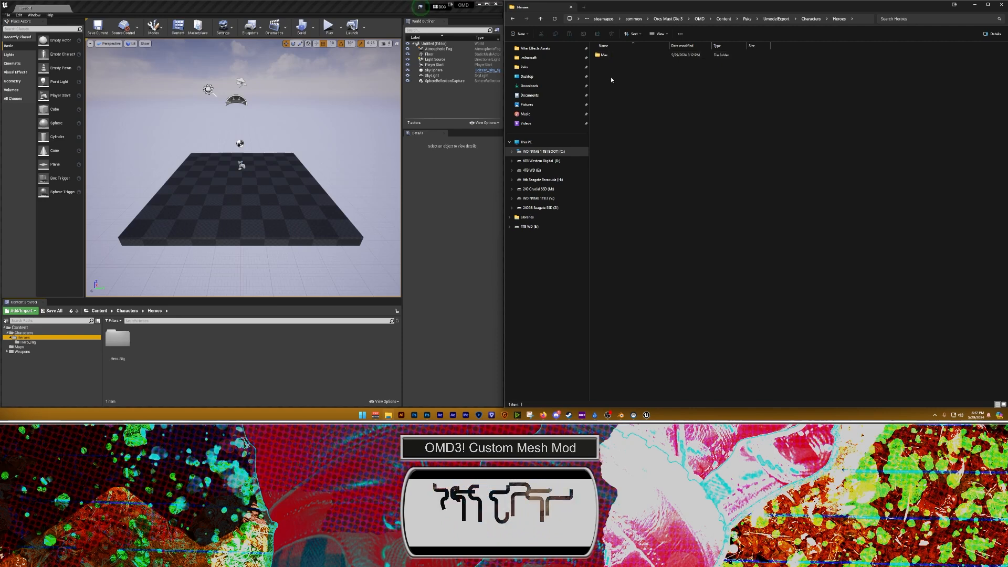
double_click(607, 55)
Step: Create a new folder named Max in the Unreal project's Content/Characters/Heroes folder
click(173, 351)
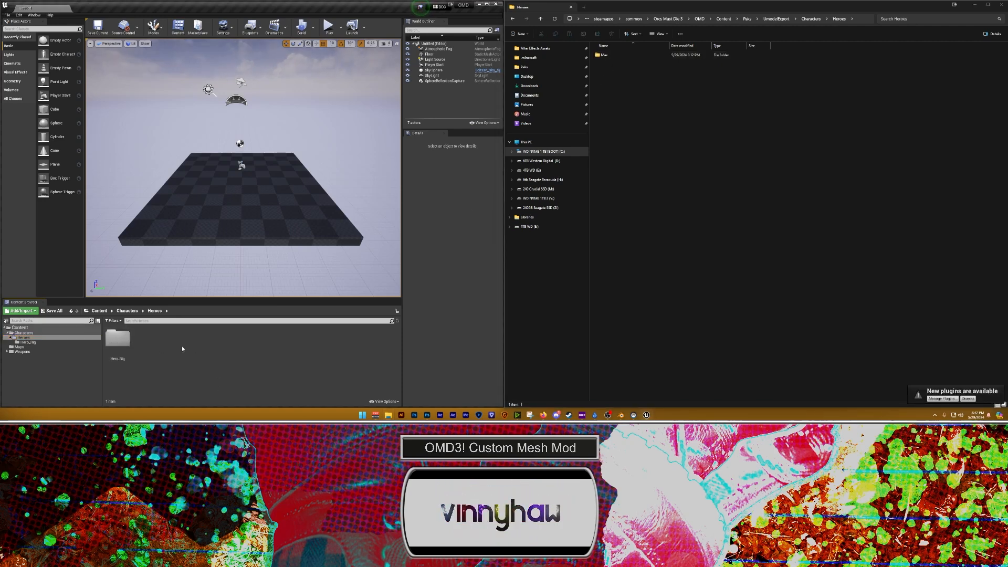
right_click(182, 345)
click(205, 169)
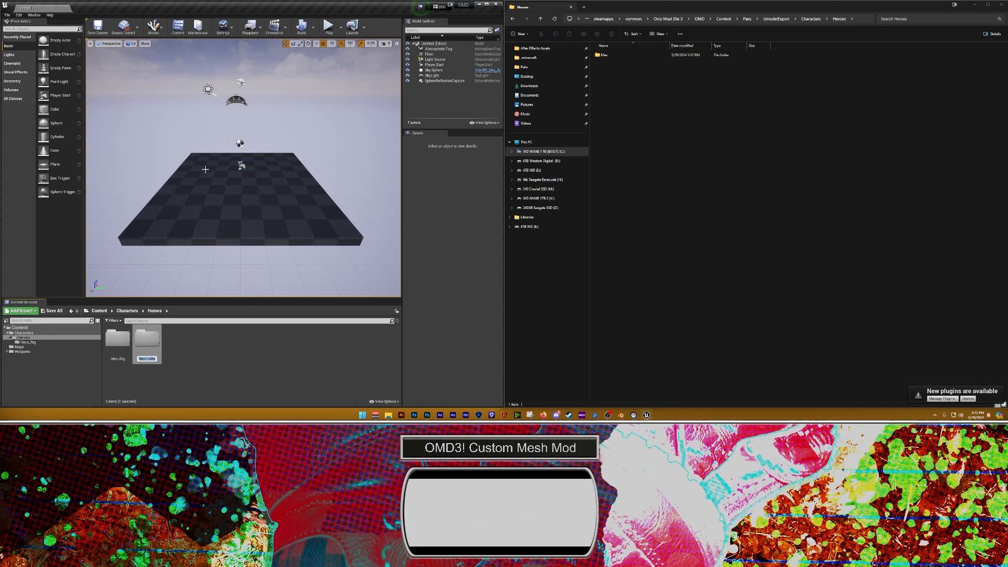
key(Return)
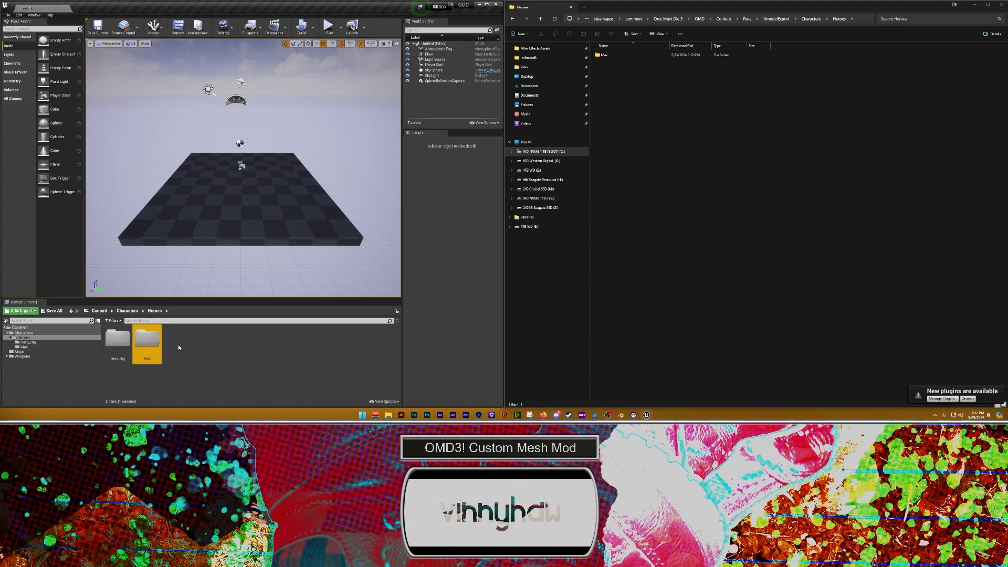
Step: Open the Max folder in both Unreal and File Explorer, and create a Mat folder inside the Unreal one
double_click(146, 338)
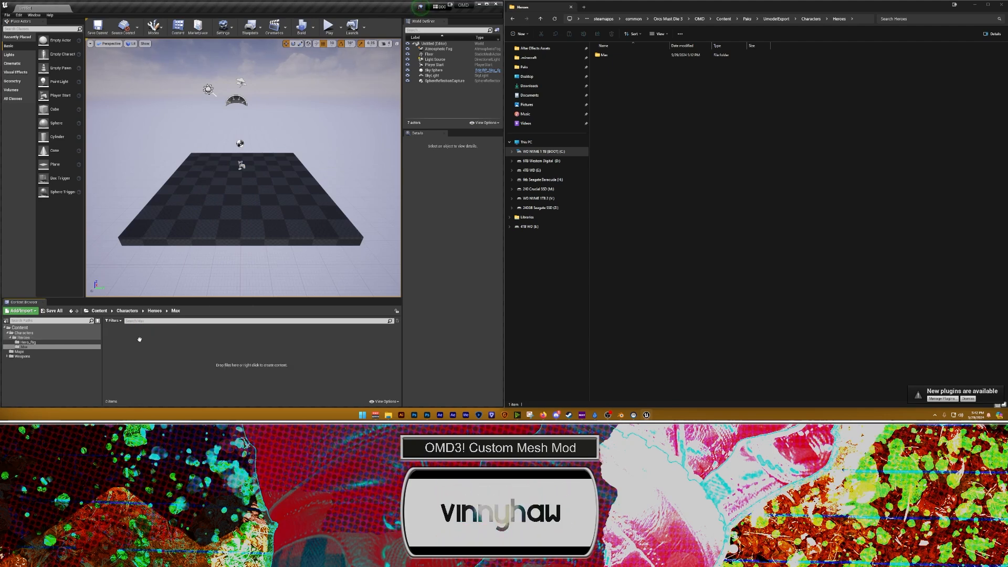
double_click(604, 55)
click(610, 65)
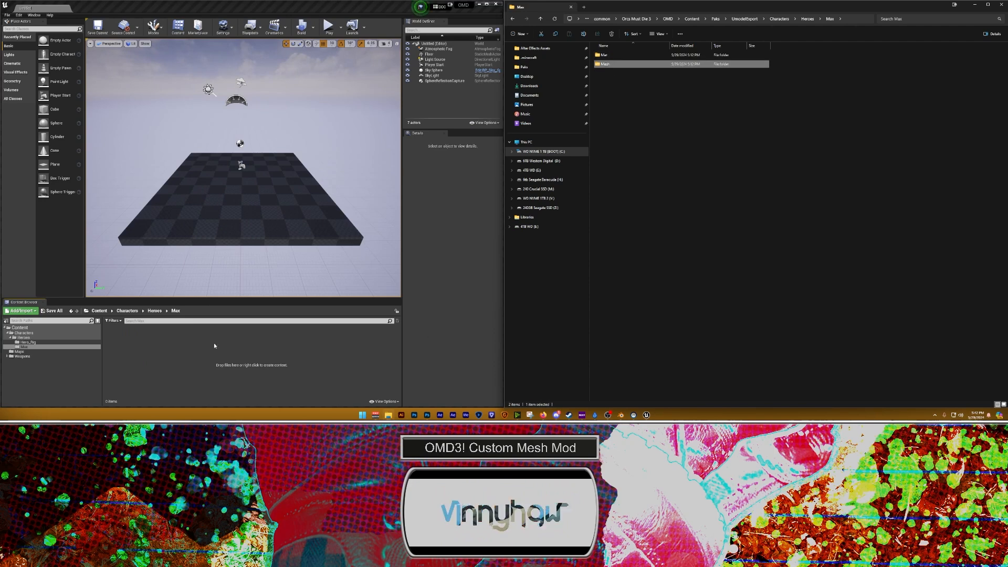
right_click(141, 359)
click(157, 182)
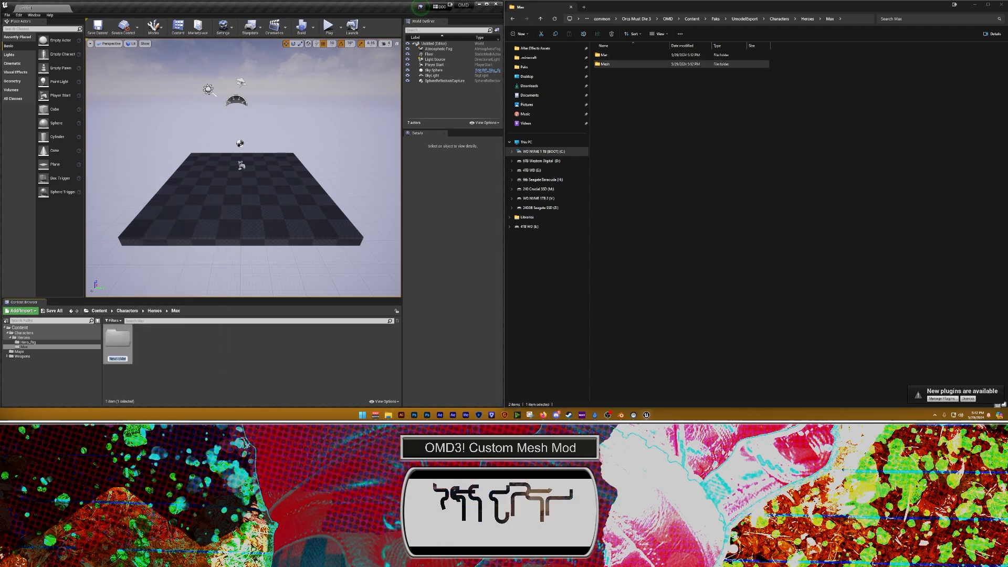
text(Mat)
key(Return)
Step: Create a second folder named Mesh beside Mat in the Unreal project's Max folder and open it
right_click(197, 372)
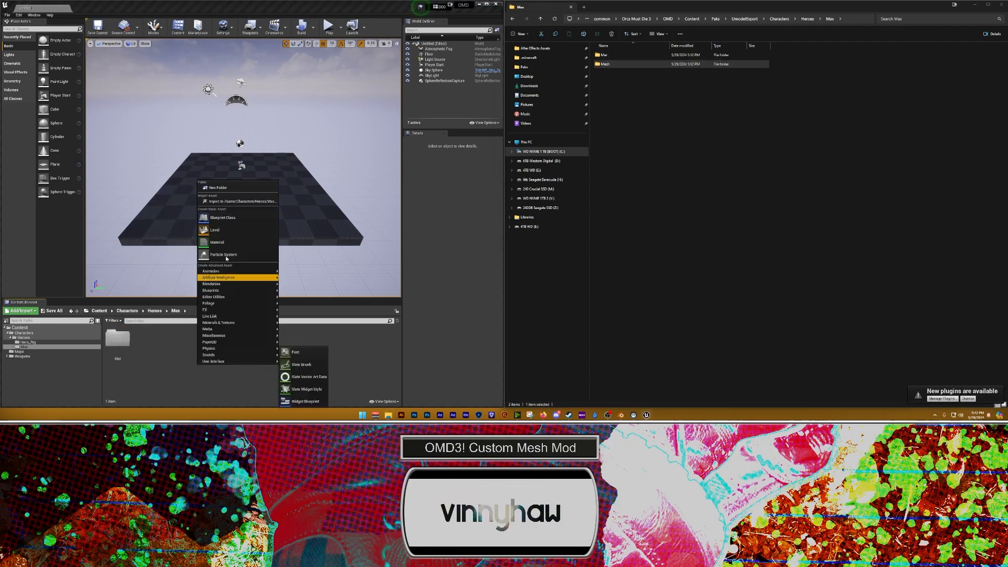
click(218, 189)
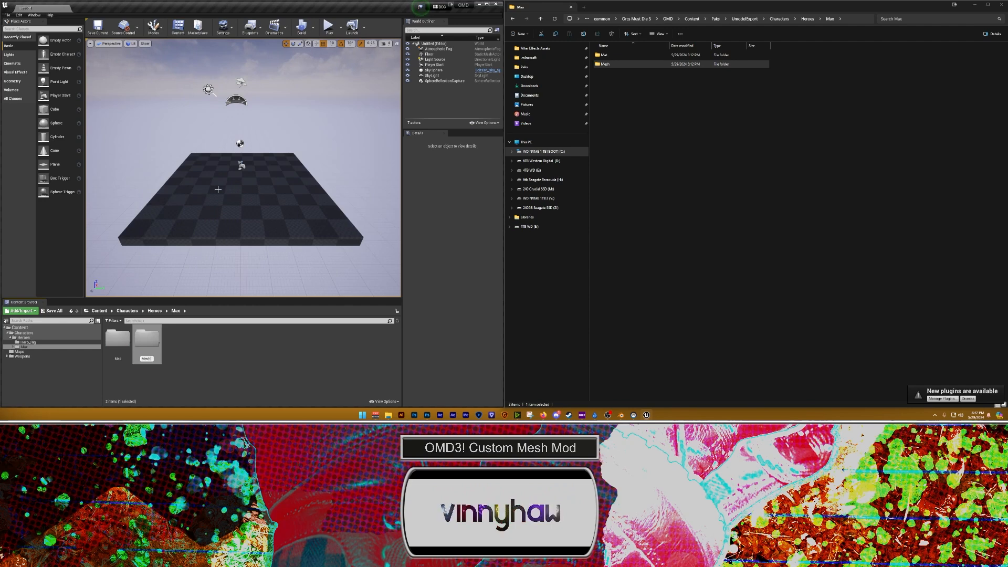
key(Return)
click(244, 349)
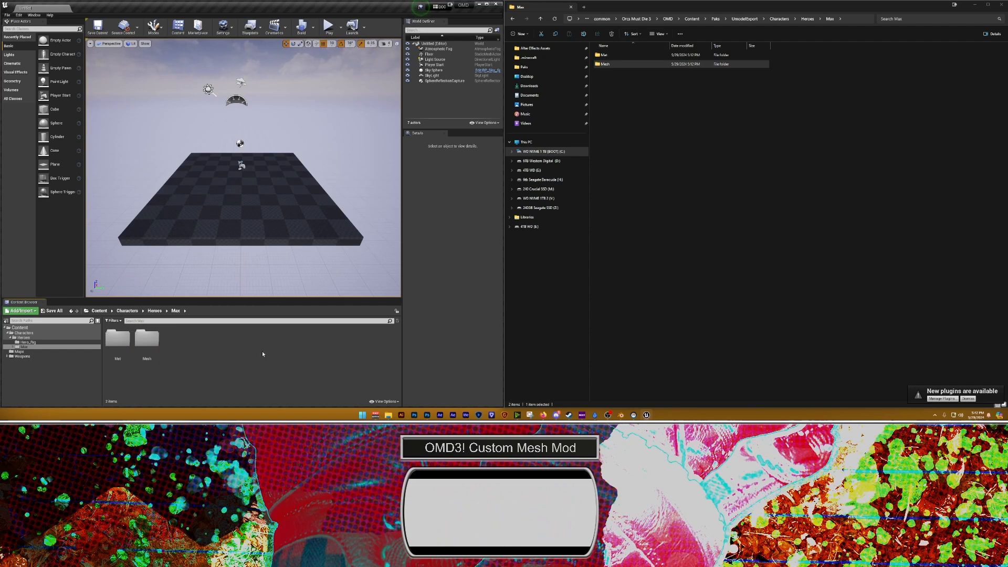
click(146, 338)
double_click(146, 338)
click(803, 241)
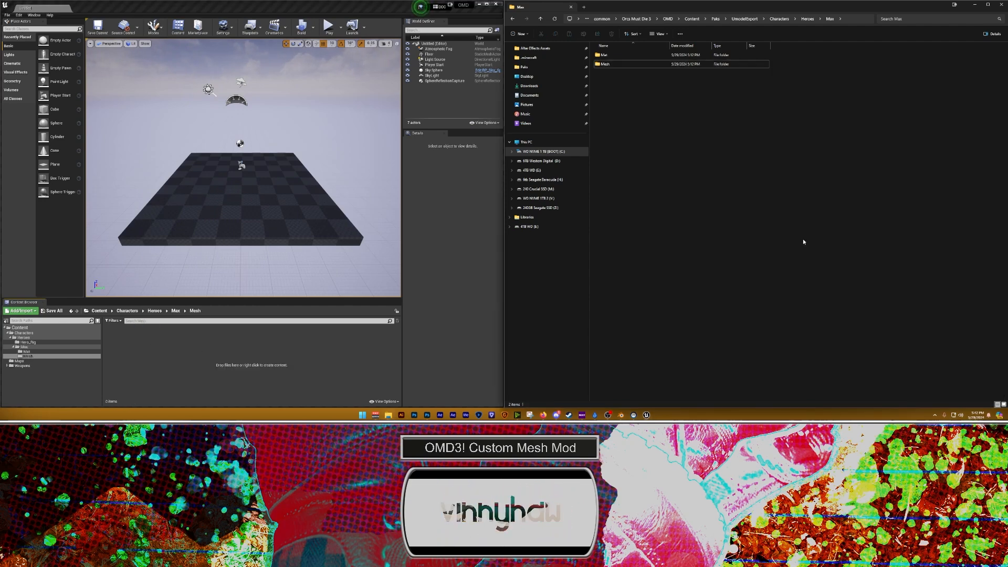
Step: Browse in File Explorer to the Assets folder of the OMD3 Modding Template under OMD/Content/Modding
click(524, 67)
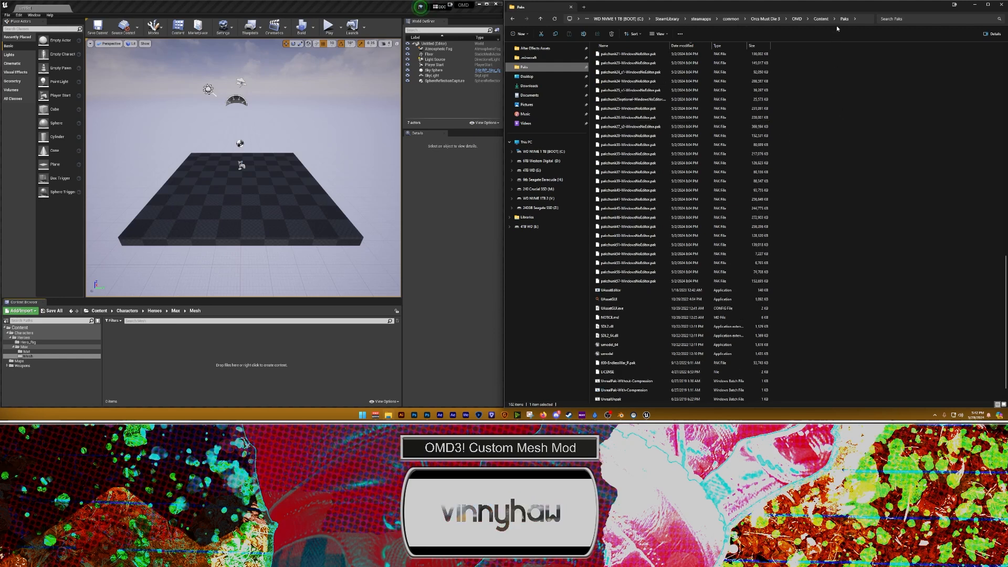
click(825, 21)
double_click(614, 54)
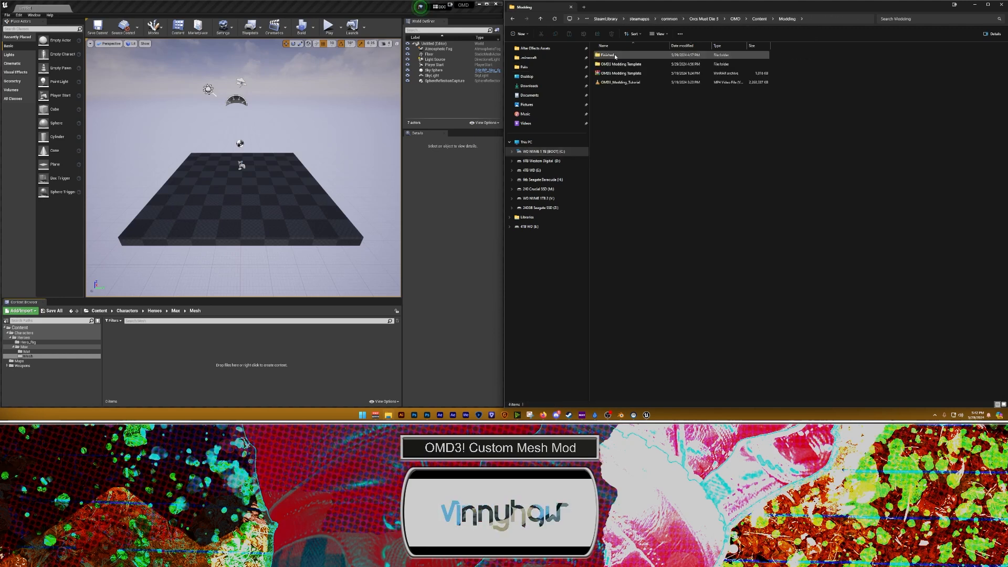
double_click(613, 64)
double_click(612, 55)
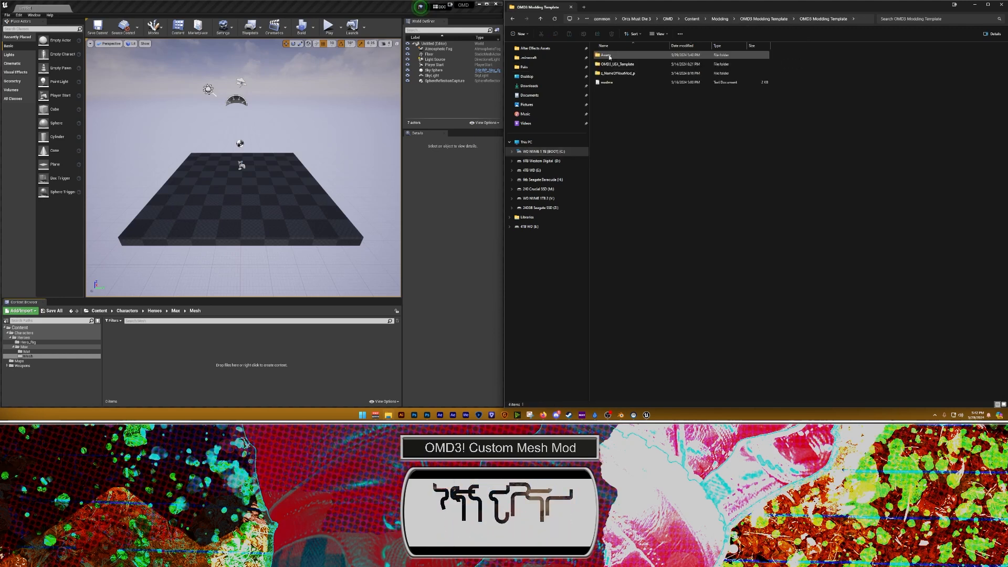
double_click(606, 54)
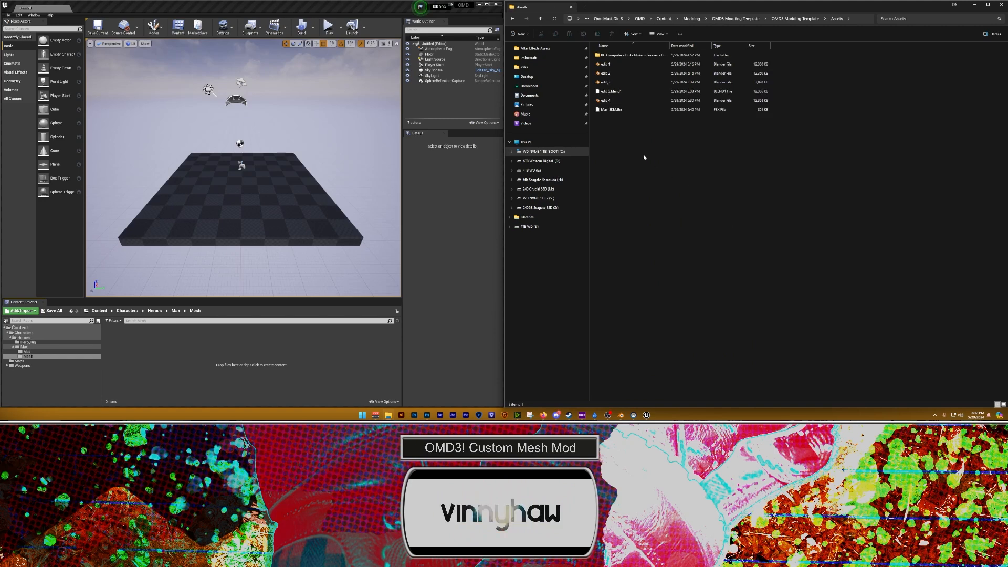
Step: Import Max_SKM.fbx into the Unreal Mesh folder using the Hero_Rig_SKL skeleton, and dismiss the message log
click(609, 109)
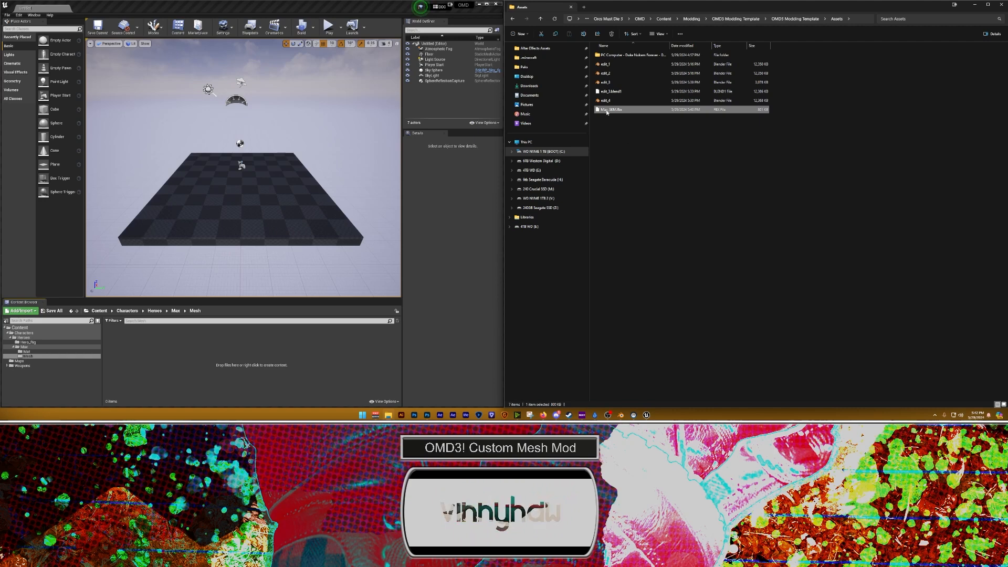
drag(607, 111, 209, 351)
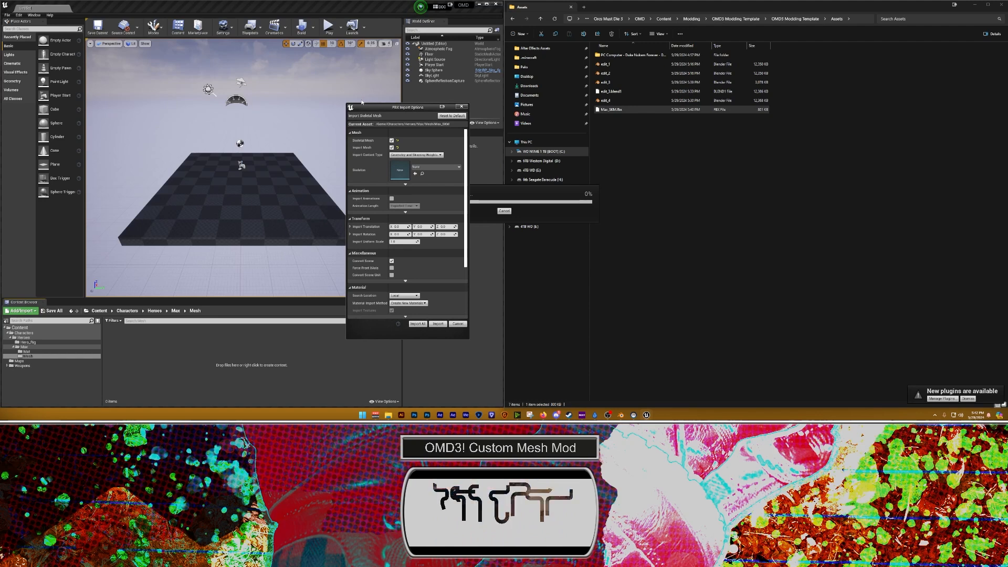
click(436, 167)
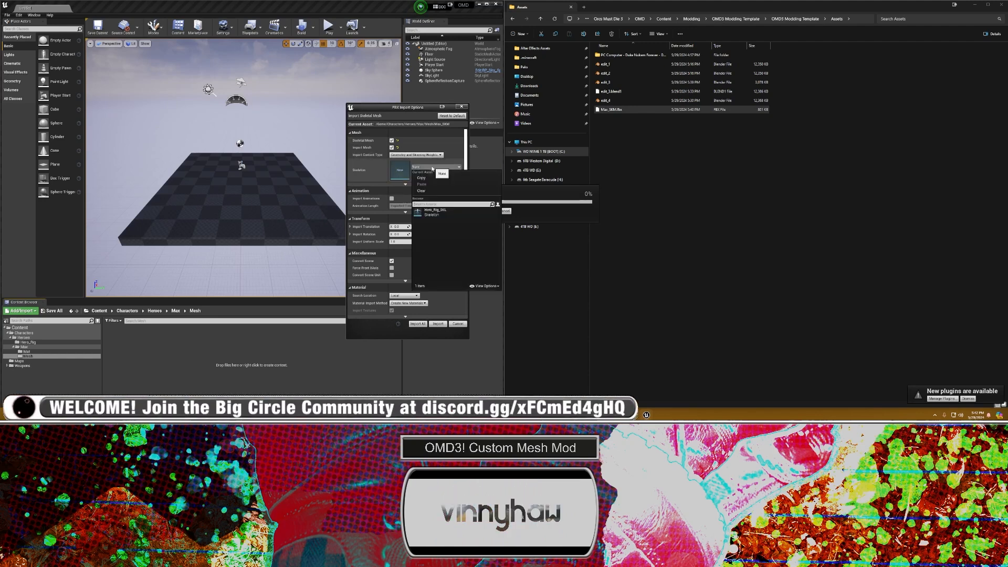
click(428, 211)
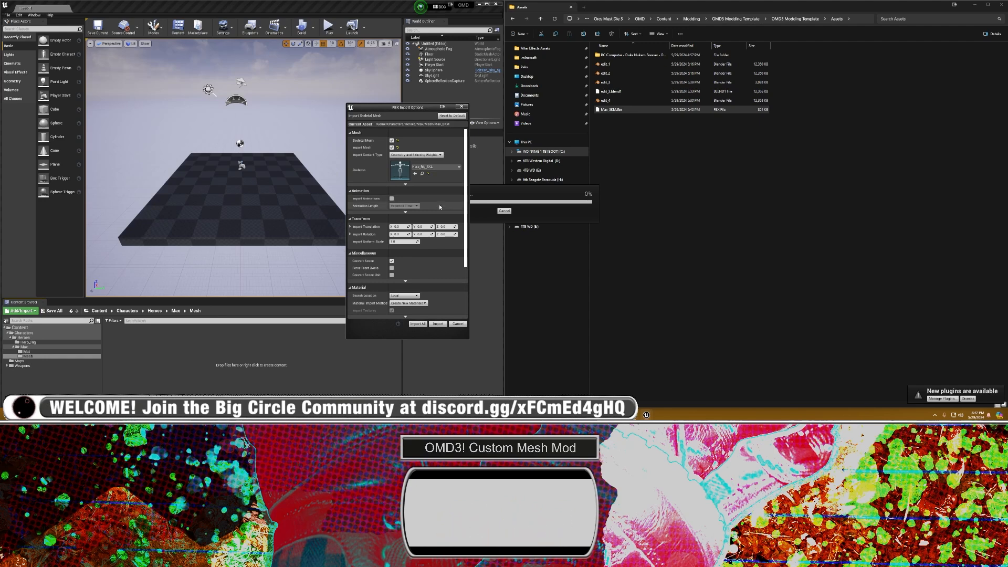
click(419, 324)
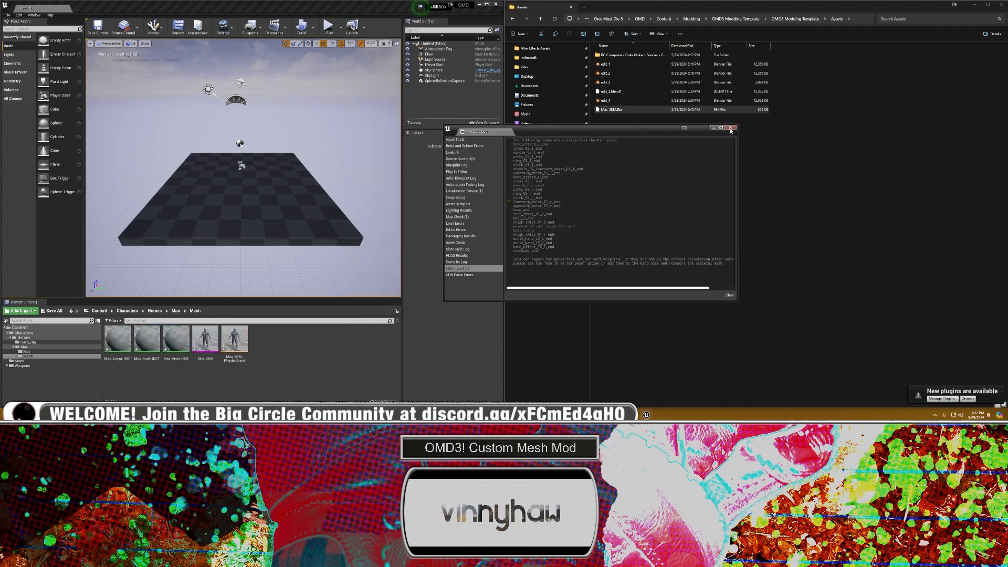
click(730, 128)
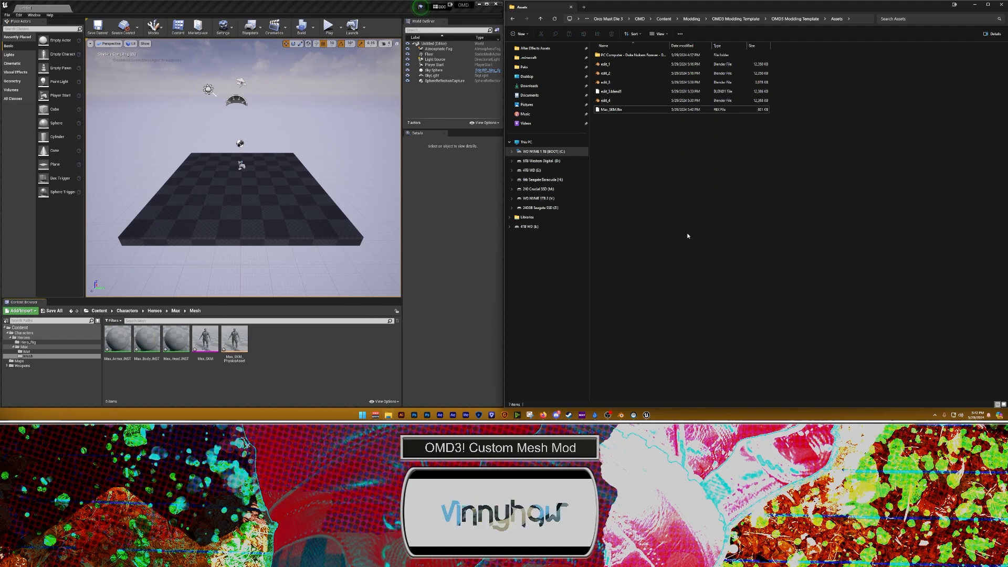
Step: Examine the imported Max_SKM mesh, its physics asset and the three Max material assets in the Mesh folder
click(205, 341)
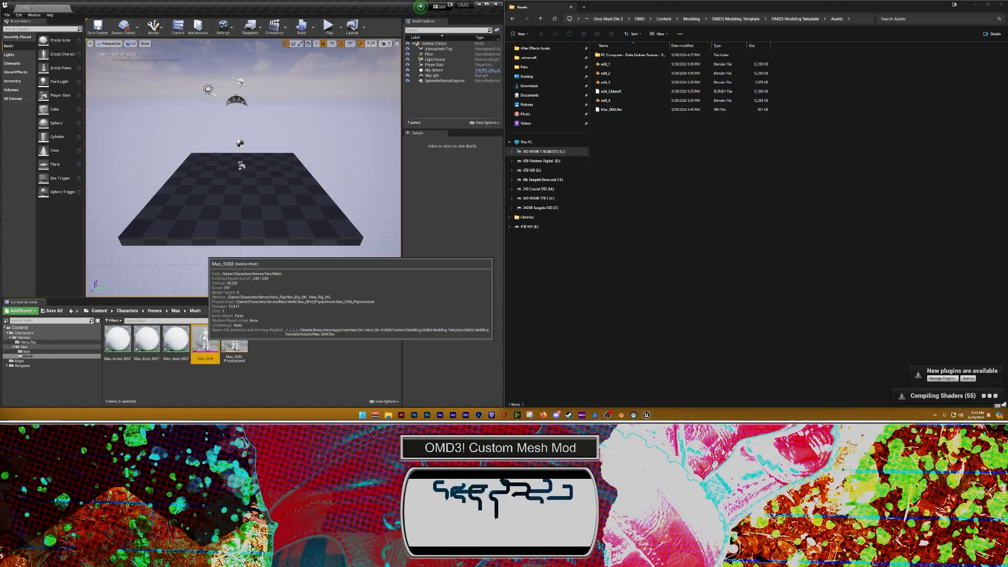
click(234, 340)
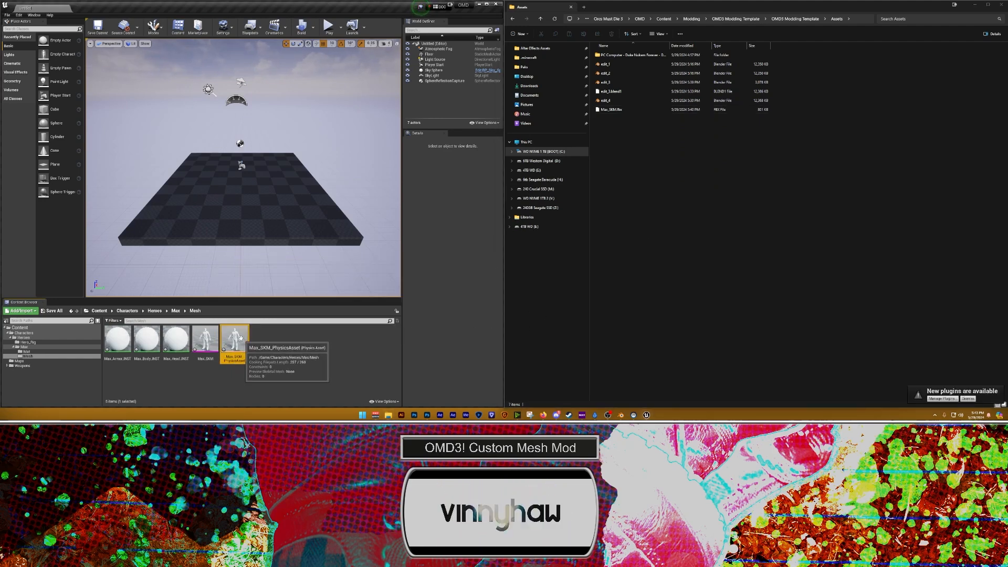
click(185, 340)
shift+click(120, 341)
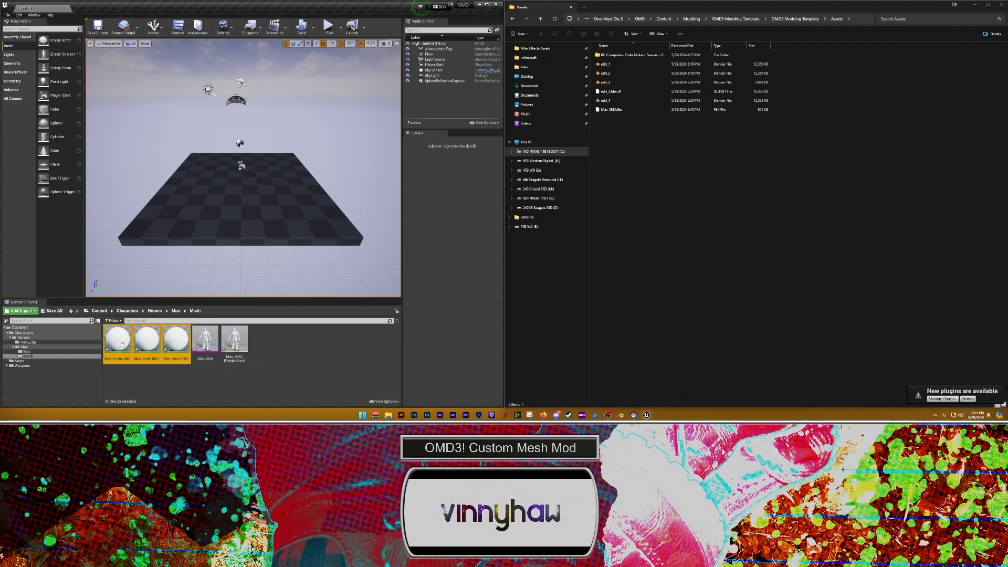
click(209, 385)
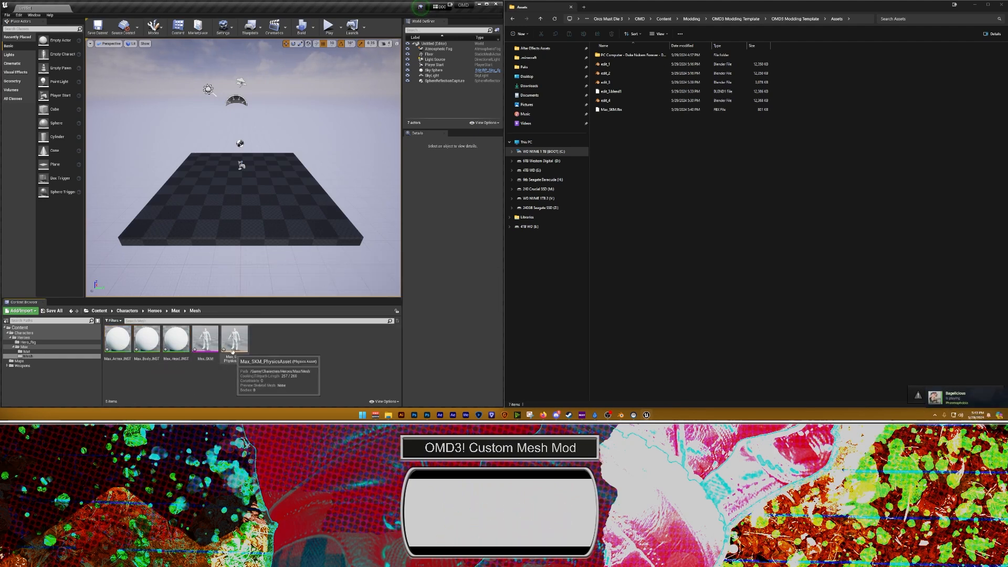
click(175, 341)
shift+click(121, 342)
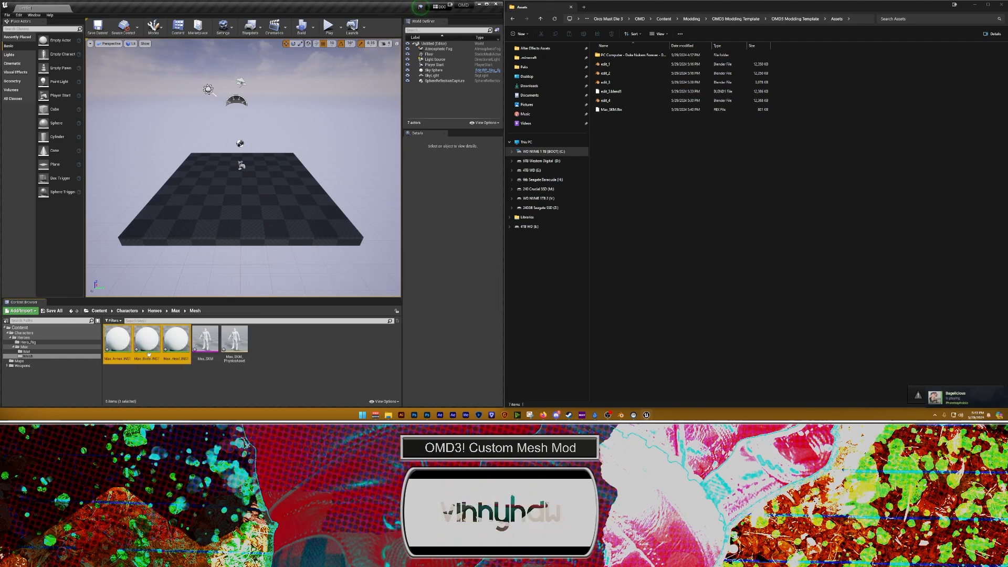
click(227, 378)
Step: Start umodel_64 from the Paks folder and load the game files with game detection overridden to Unreal engine 4.27
click(524, 67)
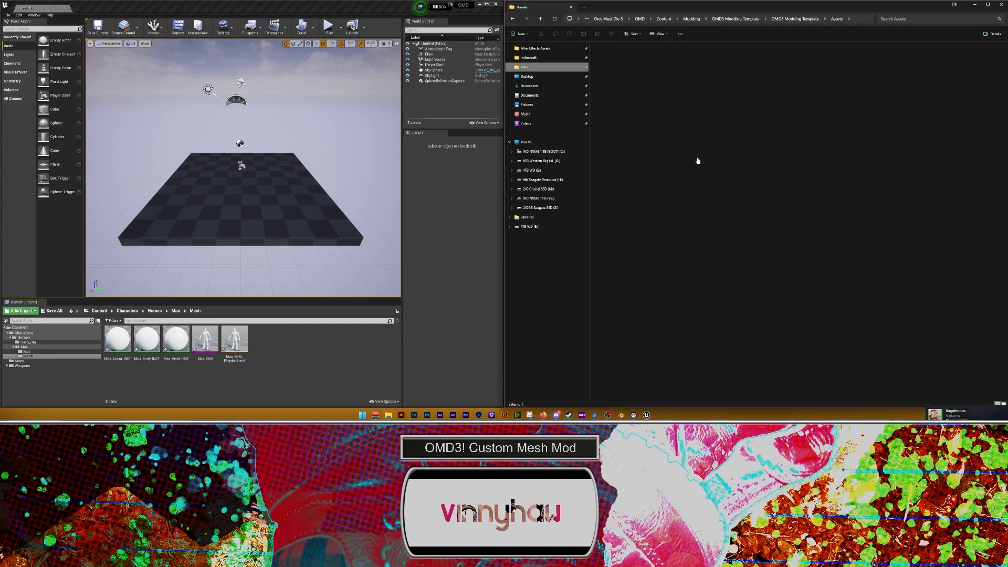
scroll(646, 89, down, 15)
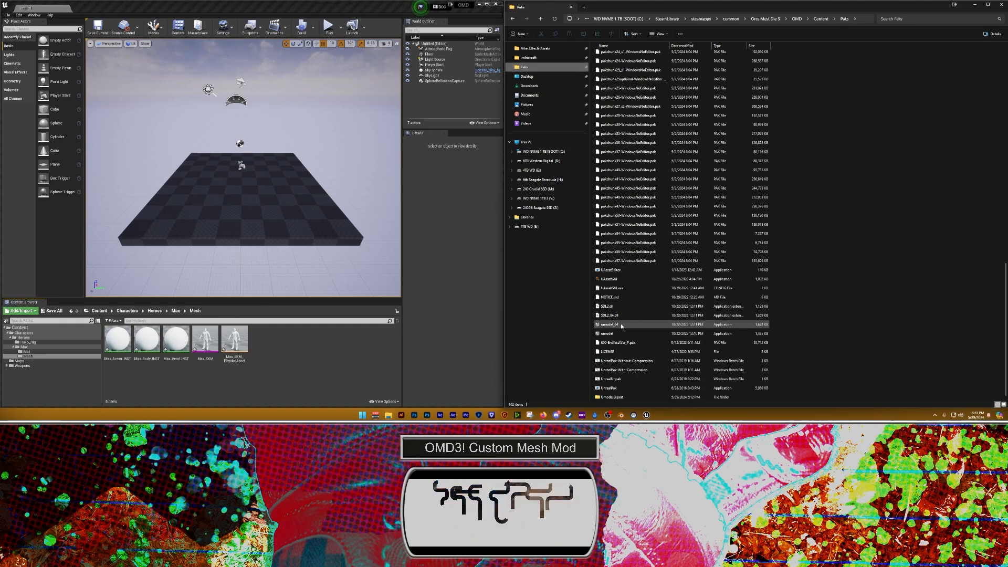
double_click(621, 326)
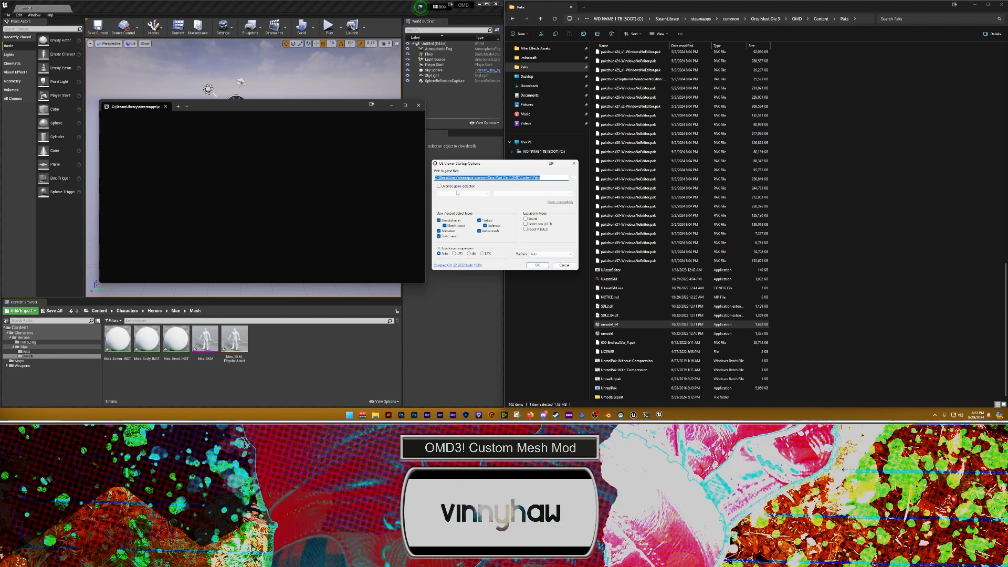
click(454, 195)
click(457, 210)
click(530, 193)
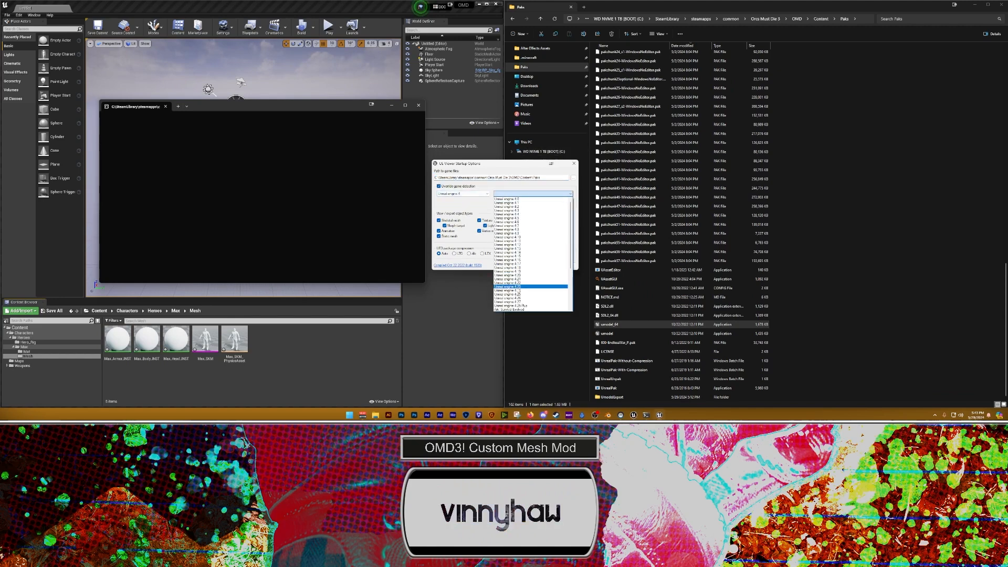
click(516, 303)
click(538, 266)
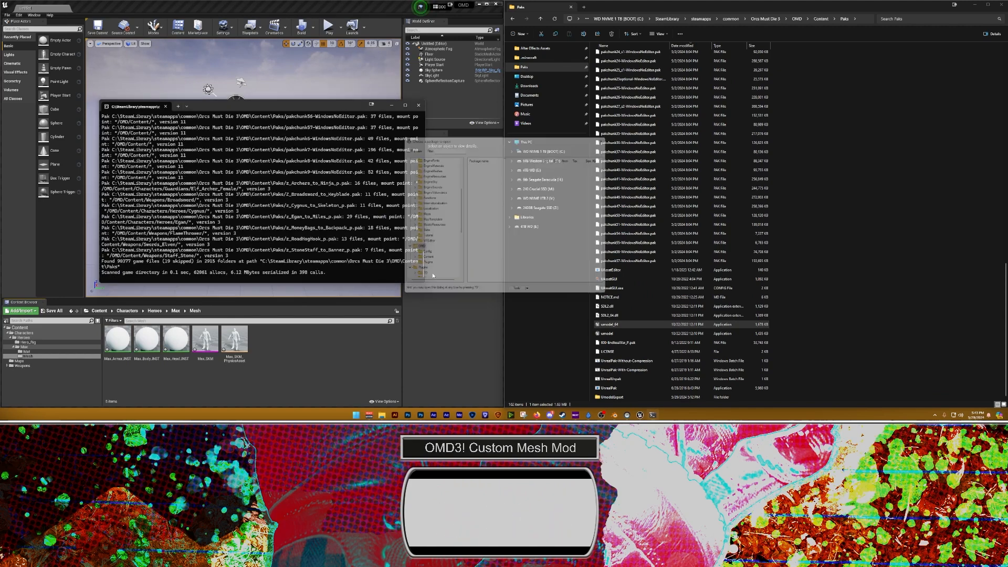
Step: Open the original Max_SKM package from Content/Characters/Heroes/Max/Mesh in UE Viewer
click(408, 261)
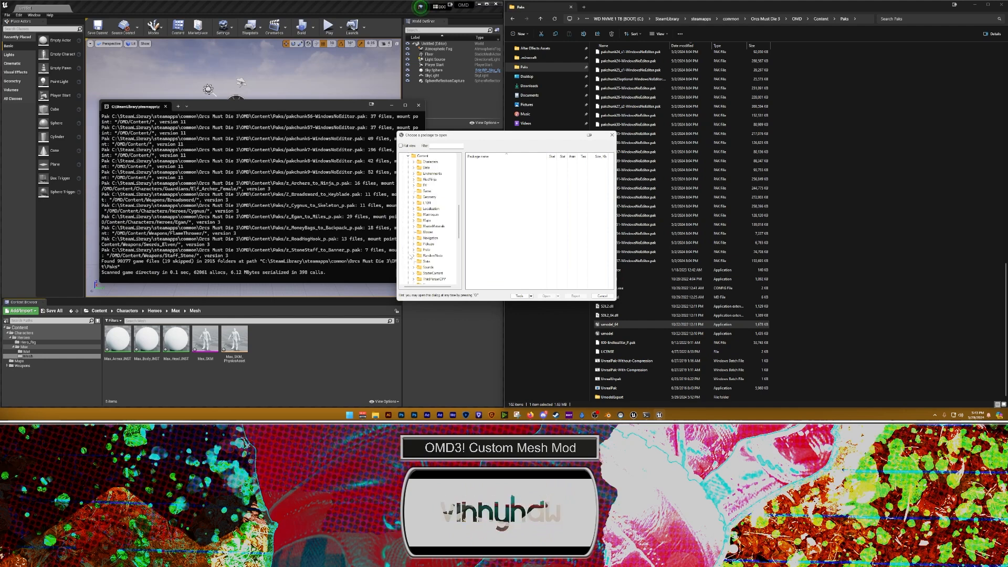
click(413, 162)
click(420, 173)
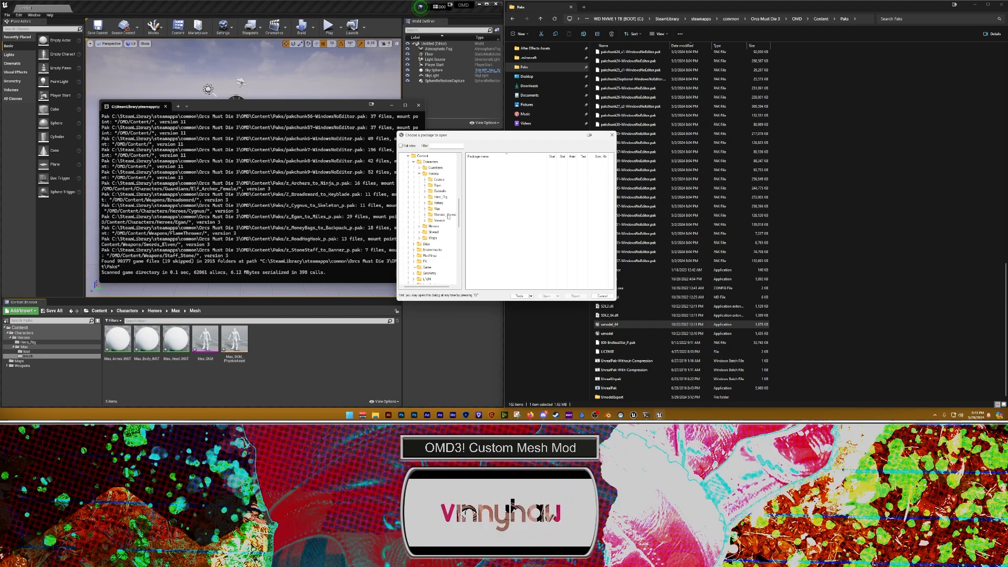
click(424, 209)
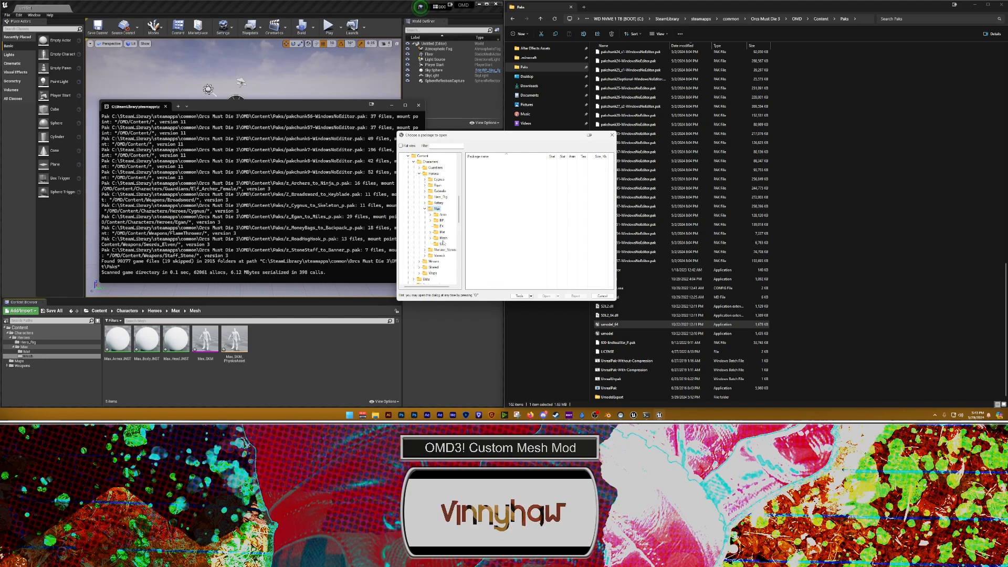
double_click(484, 179)
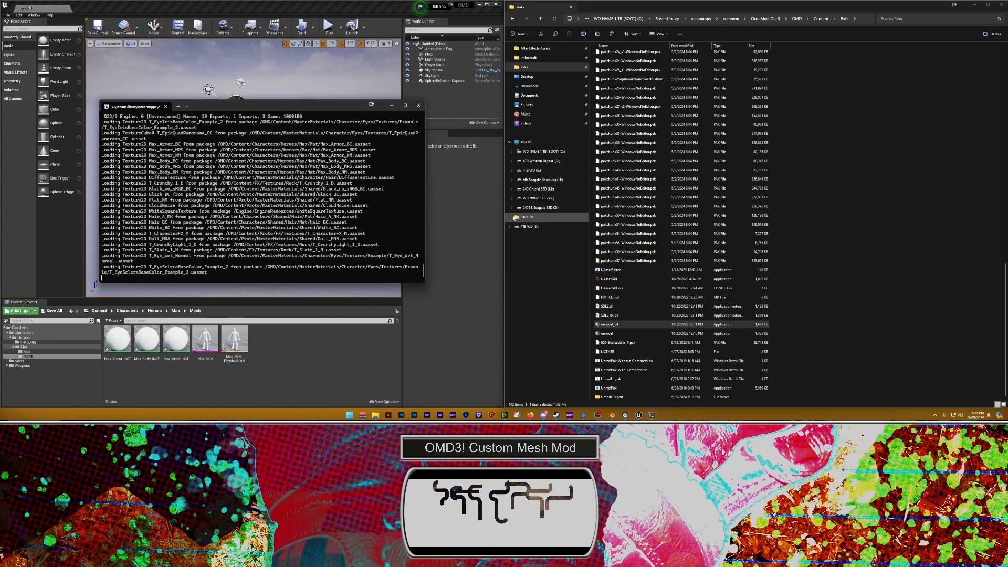
Step: Show the Max mesh's material assignments, rotate the model to inspect them, and open the Max_Head_INST material
key(m)
middle_drag(504, 197, 550, 190)
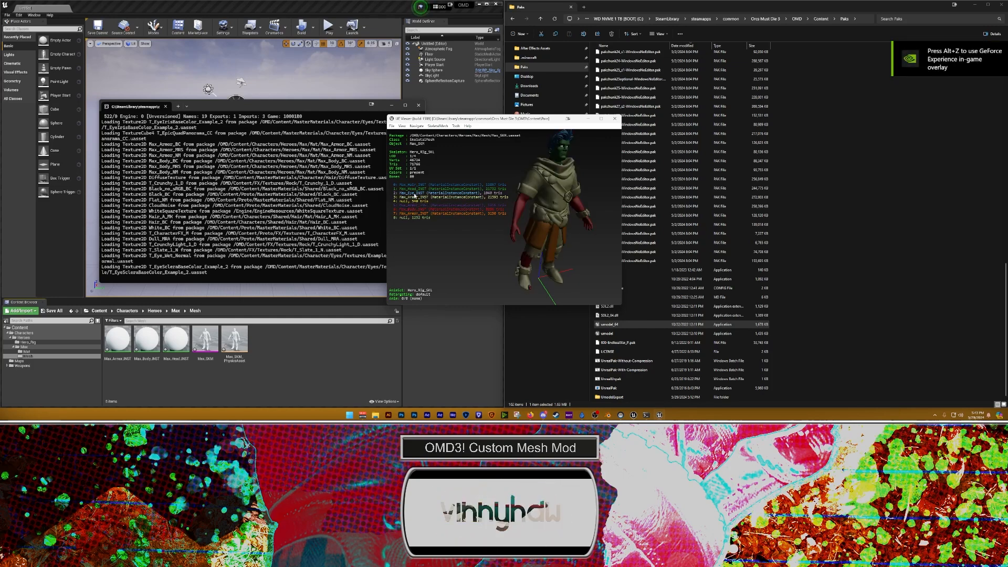
click(415, 190)
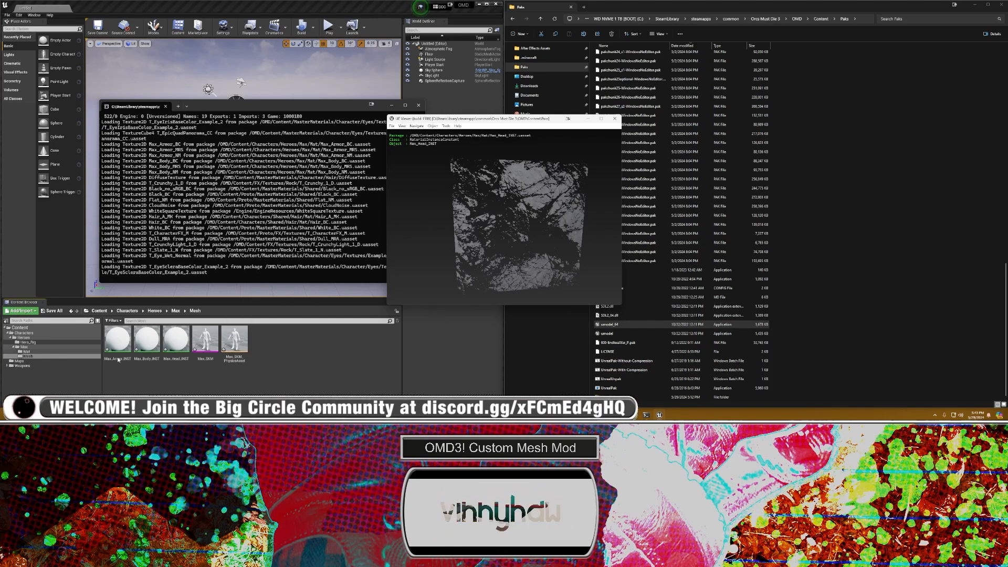
Step: Move the Max_Armor_INST, Max_Body_INST and Max_Head_INST materials from Max's Mesh folder into its Mat folder
click(50, 352)
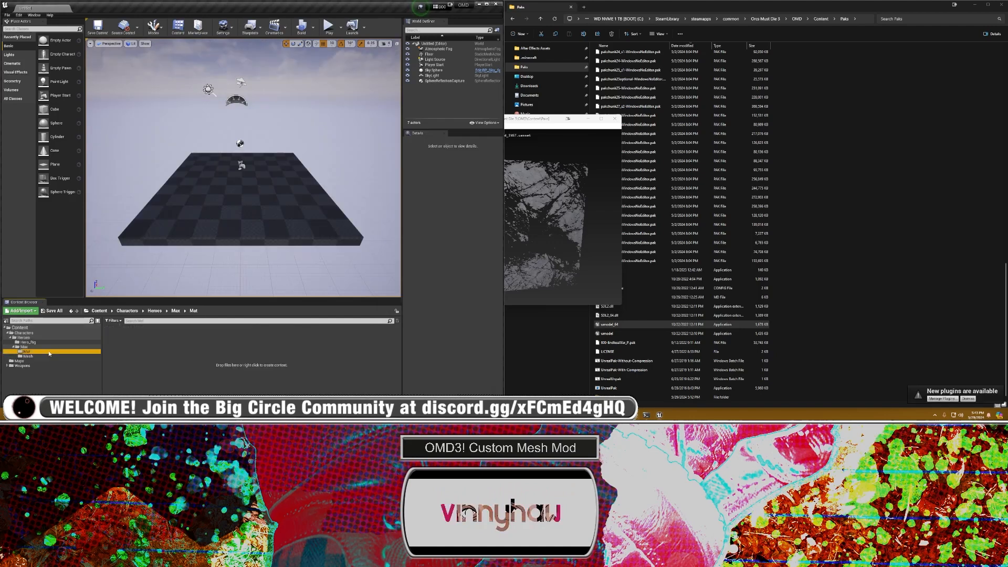
click(32, 347)
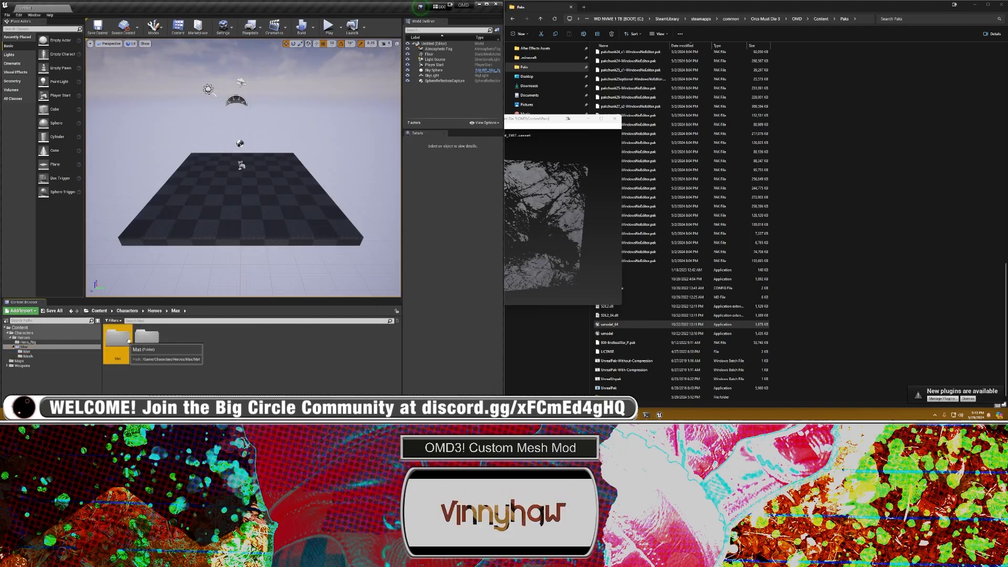
double_click(157, 350)
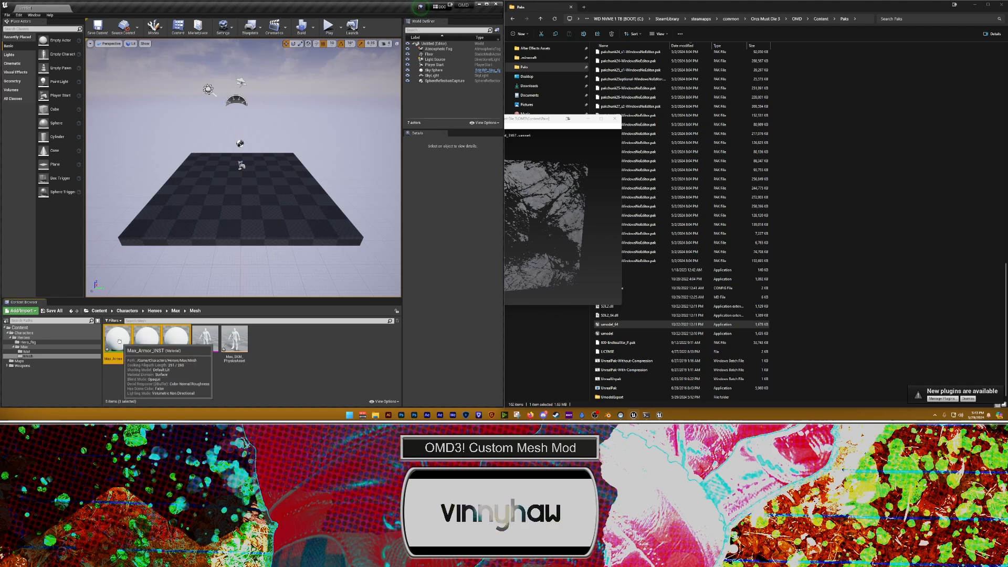
drag(176, 340, 47, 356)
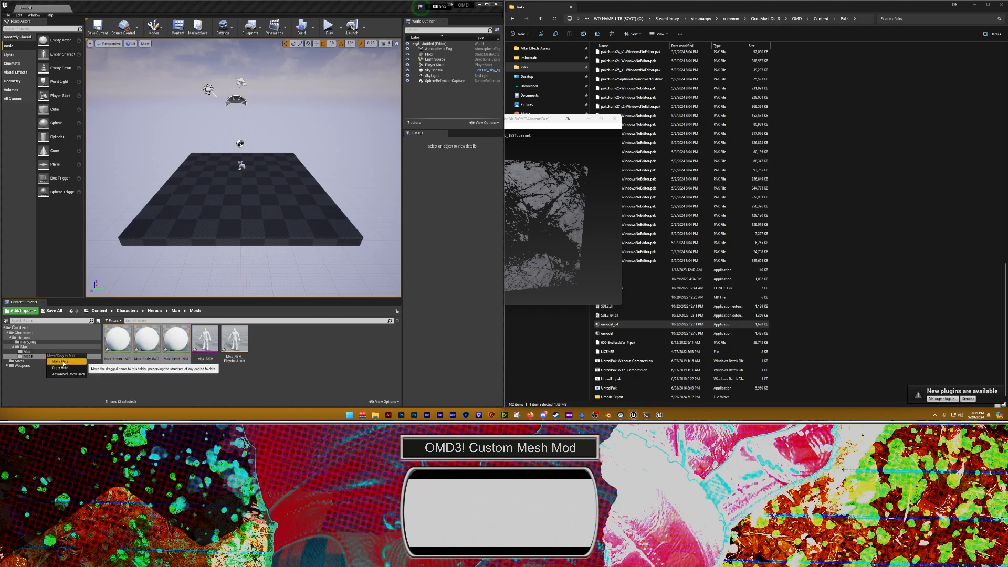
click(63, 362)
click(44, 352)
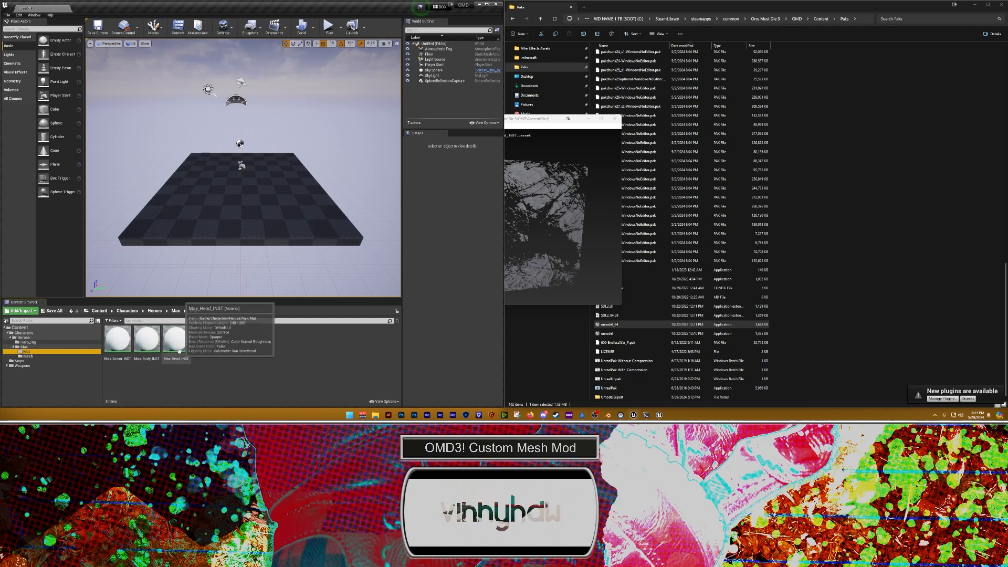
click(118, 340)
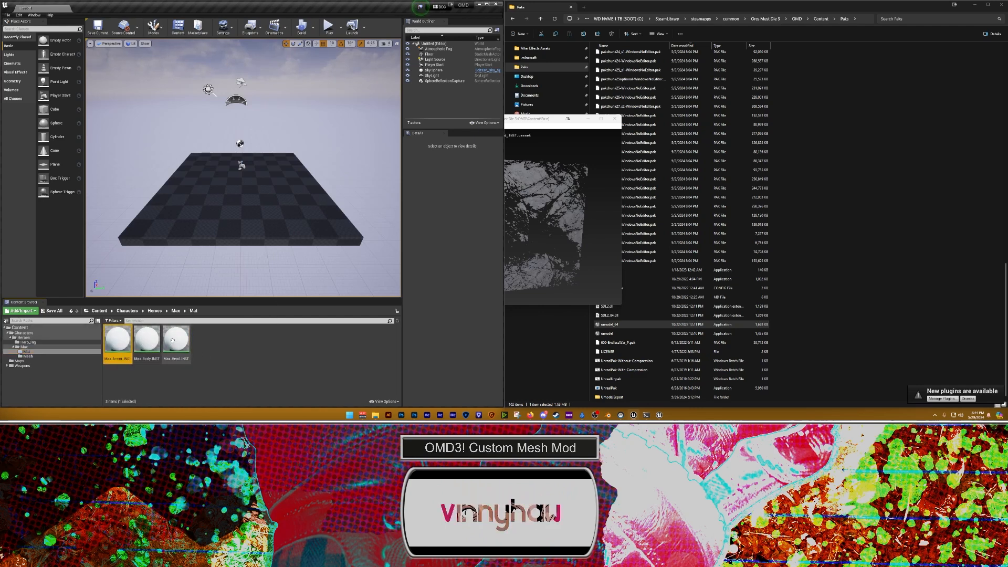
Step: Close UE Viewer and check the material slots of the Max_SKM mesh in the Mesh folder
click(47, 356)
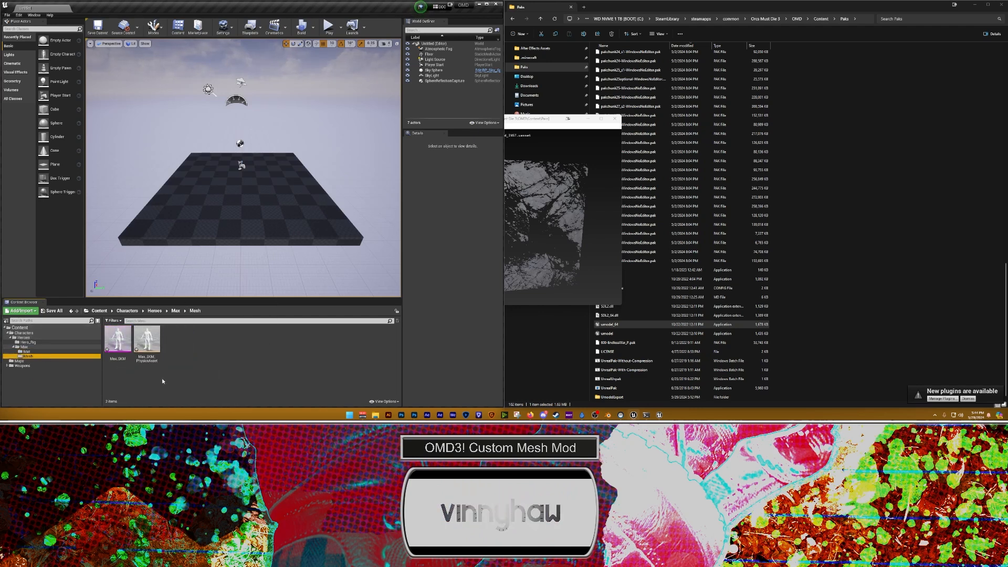
click(122, 346)
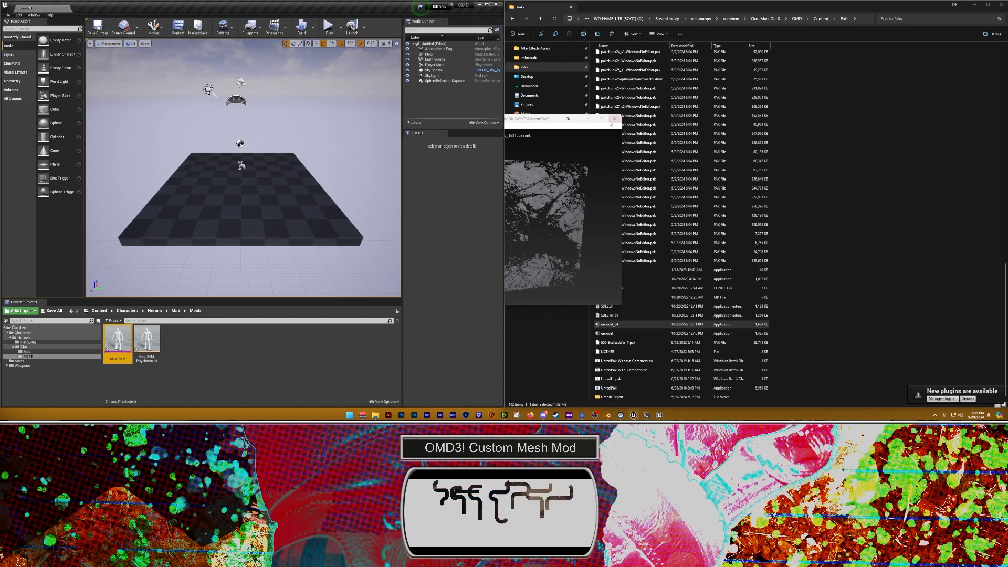
click(614, 119)
click(220, 374)
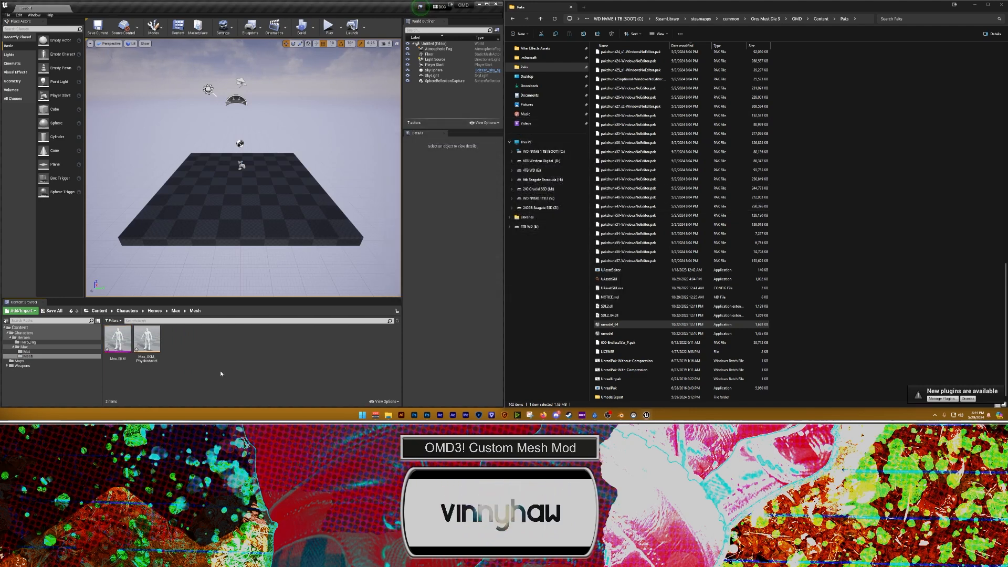
double_click(117, 339)
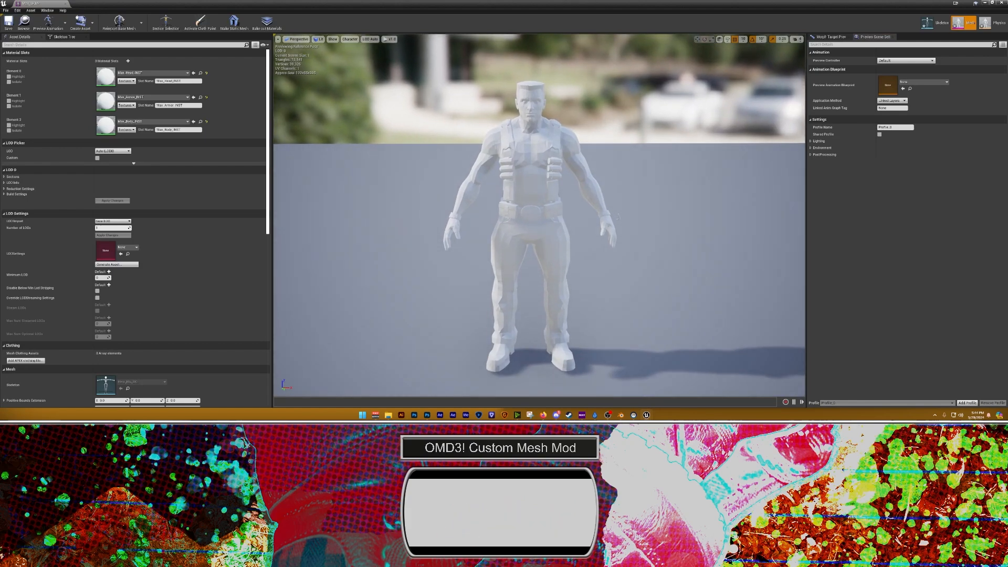
click(65, 4)
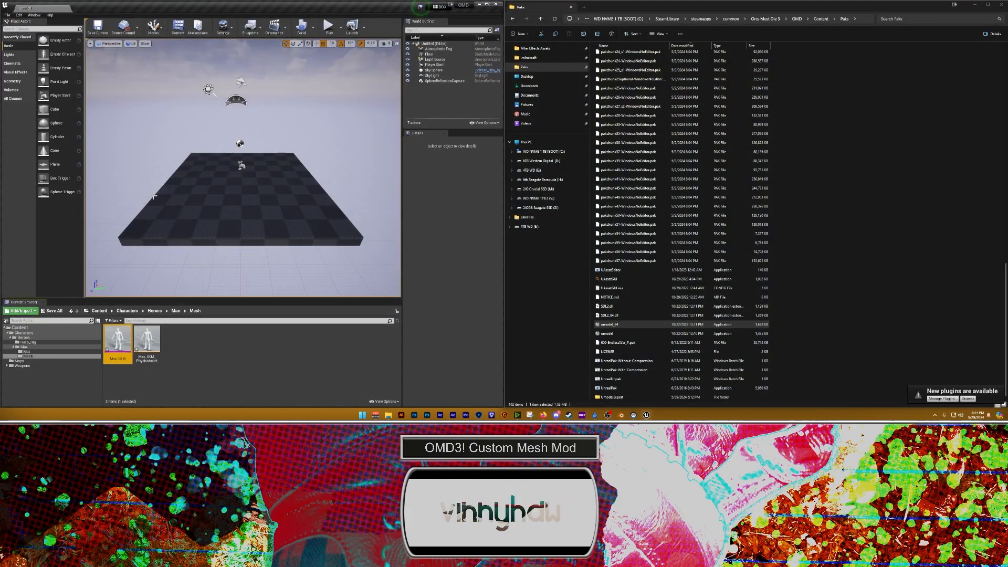
Step: Set the base color parameter of the Max_Body_INST material to pinkish purple, space its nodes apart and save the material
click(26, 351)
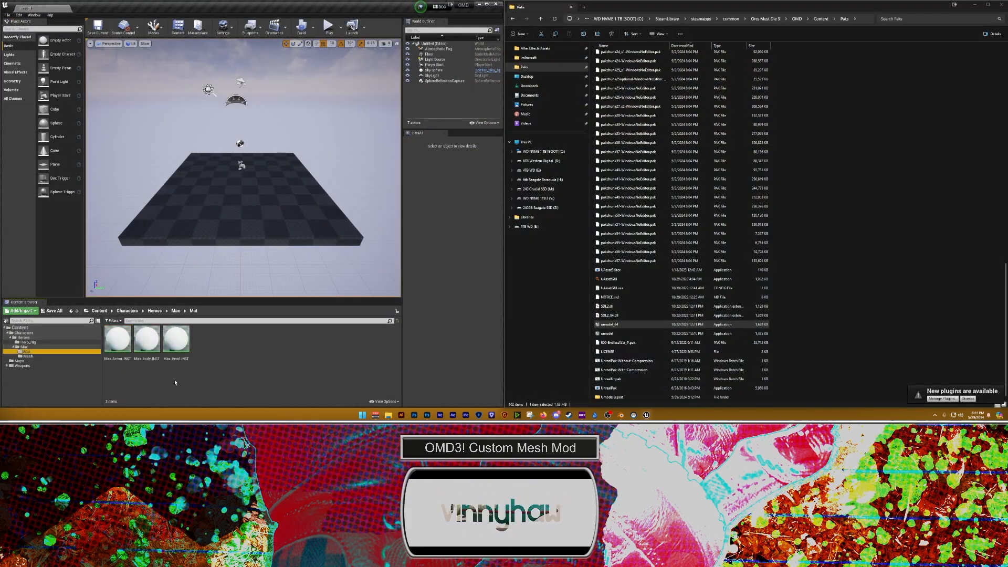
double_click(146, 339)
drag(498, 109, 573, 109)
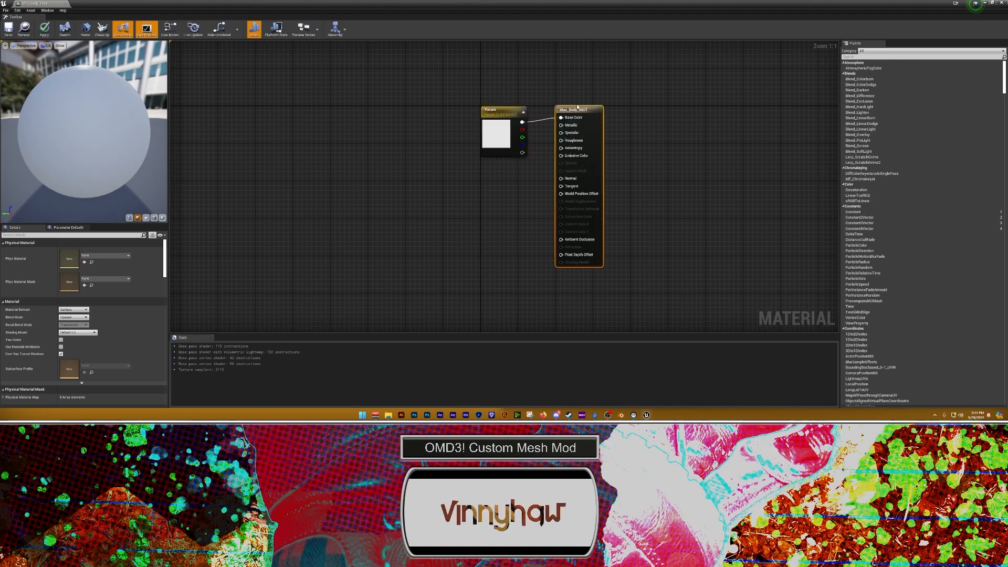
mouse_move(502, 140)
mouse_down()
mouse_move(471, 165)
mouse_move(485, 141)
mouse_up()
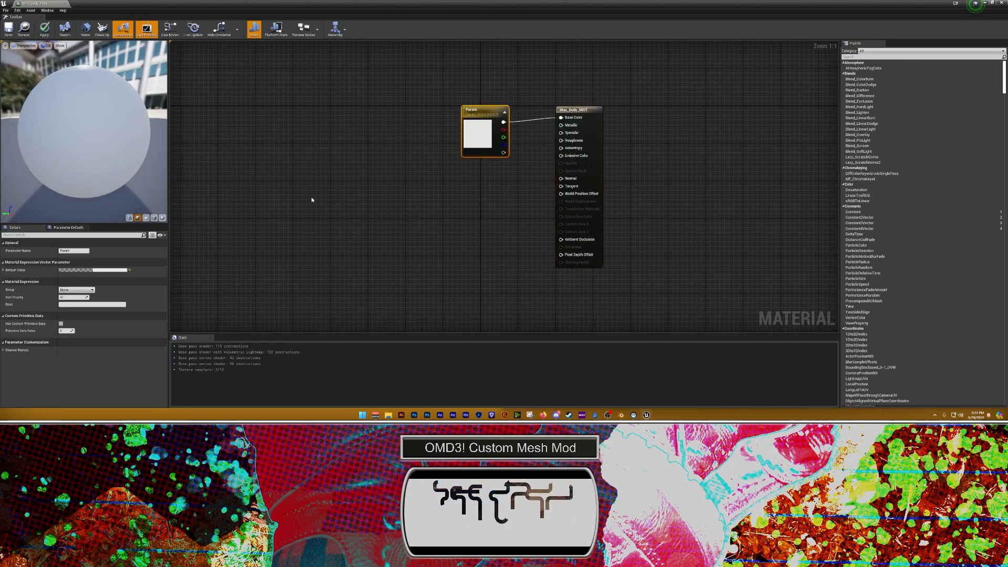
click(122, 270)
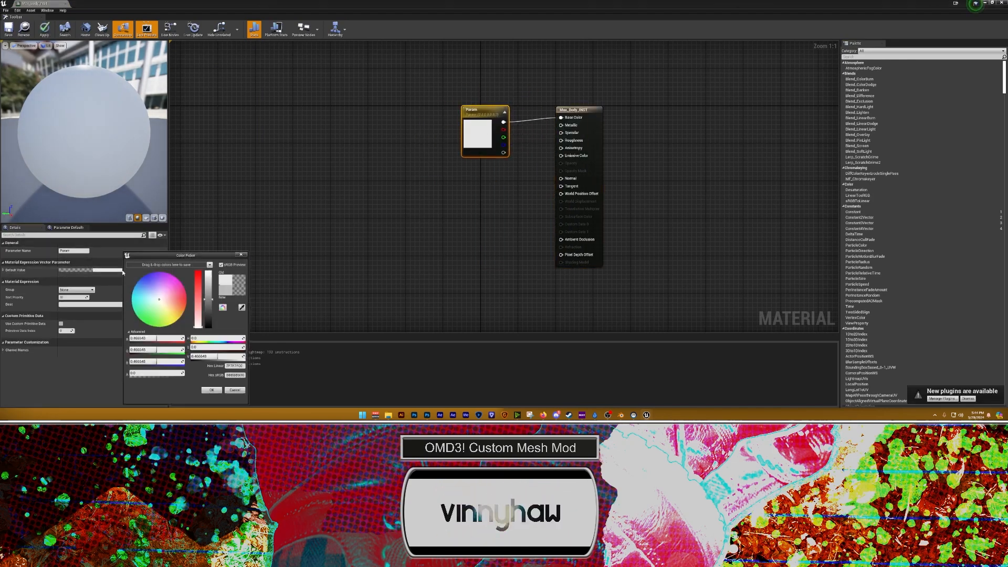
drag(163, 289, 167, 279)
click(213, 392)
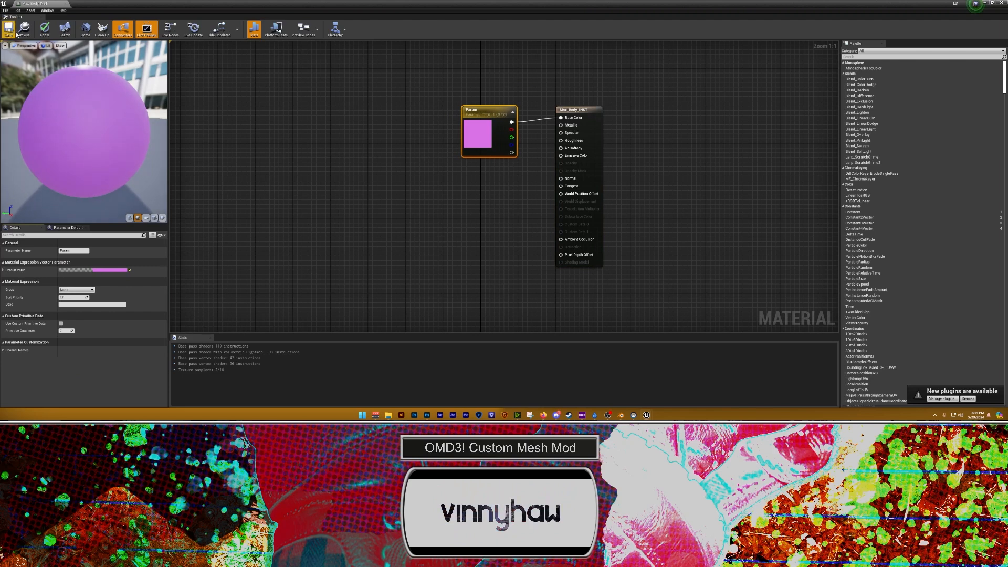
click(66, 5)
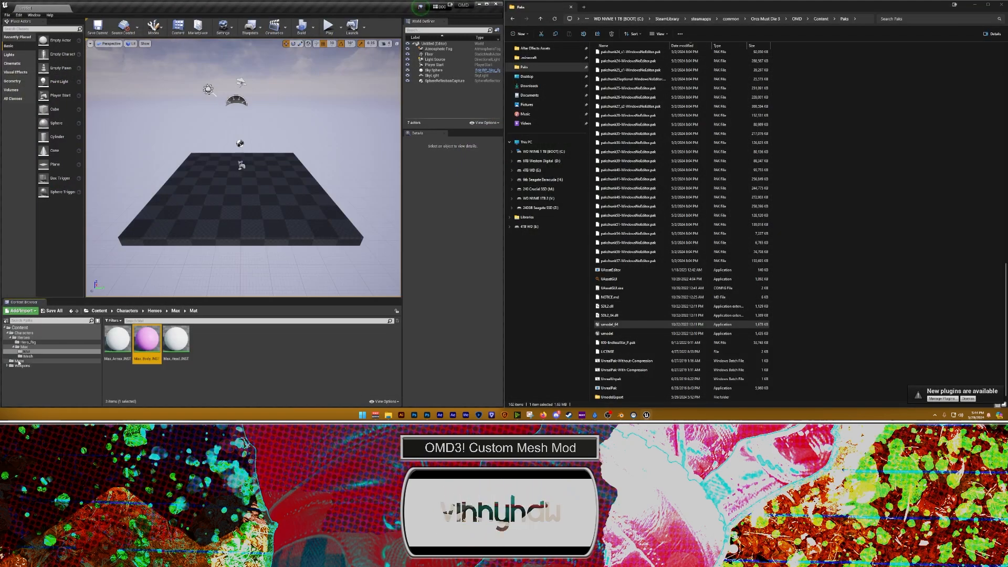
Step: Open the Max_SKM mesh, inspect the recolored body on the model and save the mesh
click(66, 357)
double_click(118, 338)
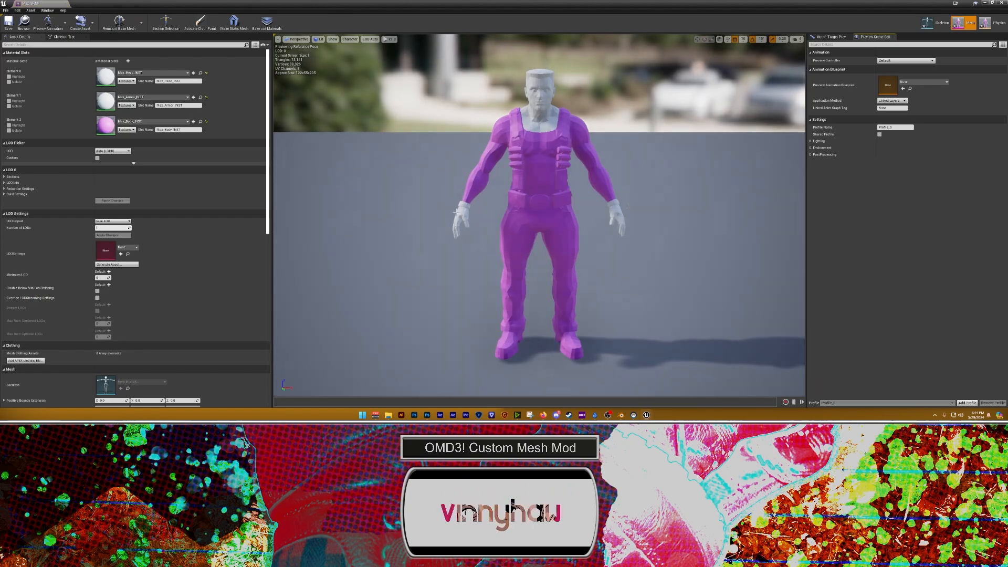
scroll(506, 181, up, 5)
scroll(506, 181, down, 7)
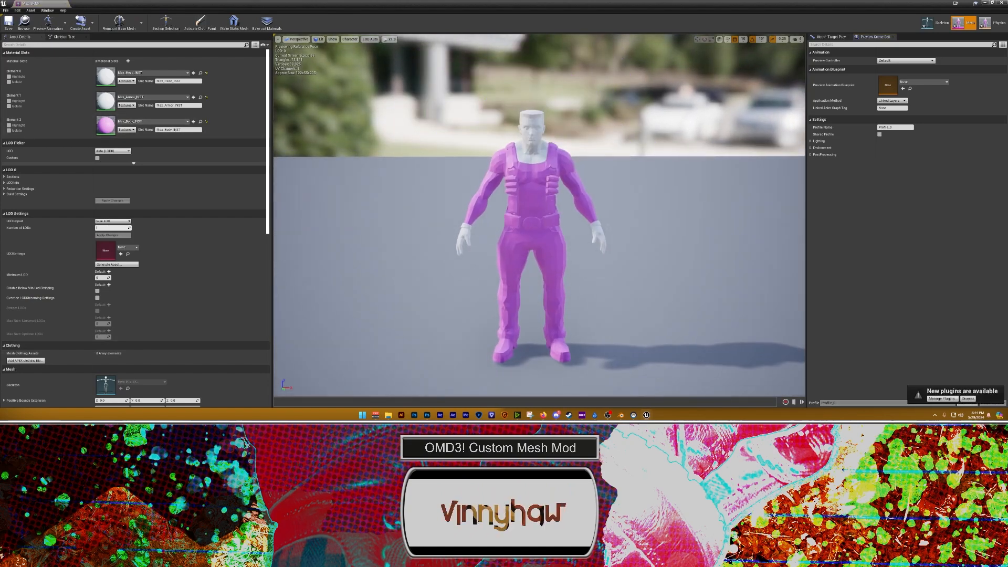
click(8, 22)
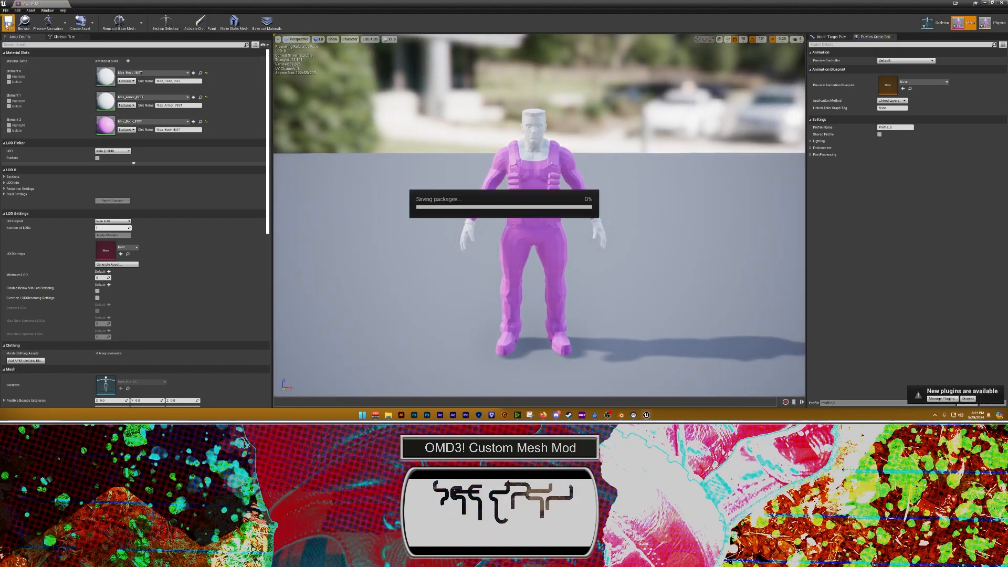
click(65, 4)
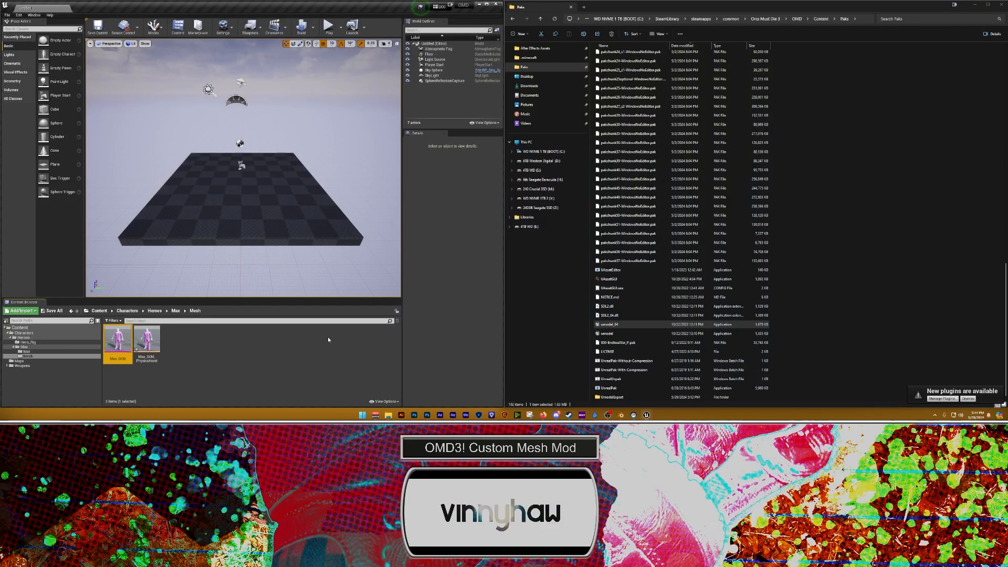
Step: Open the exported Max materials folder at UmodelExport/Characters/Heroes/Max/Mat in File Explorer
click(303, 355)
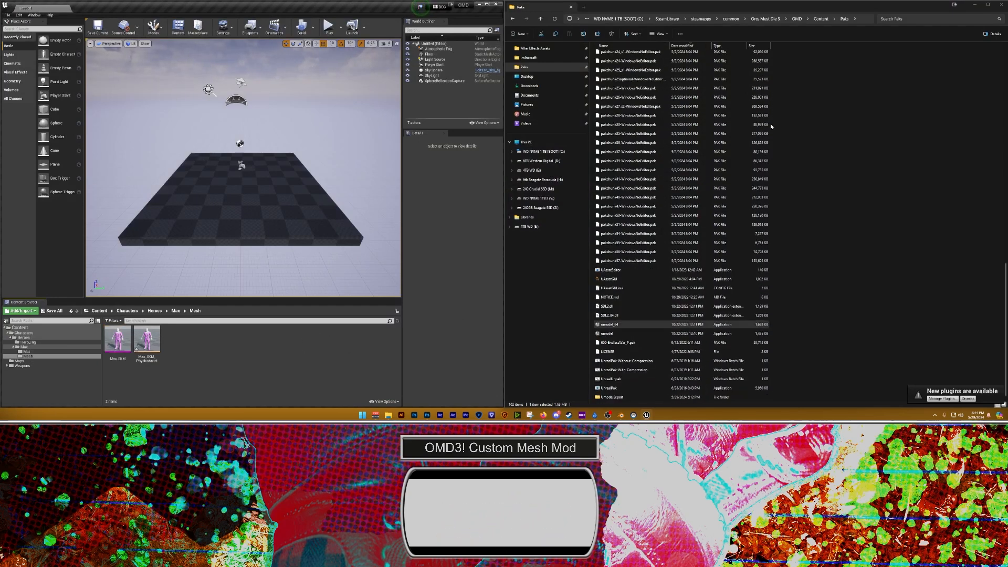
double_click(611, 396)
double_click(610, 55)
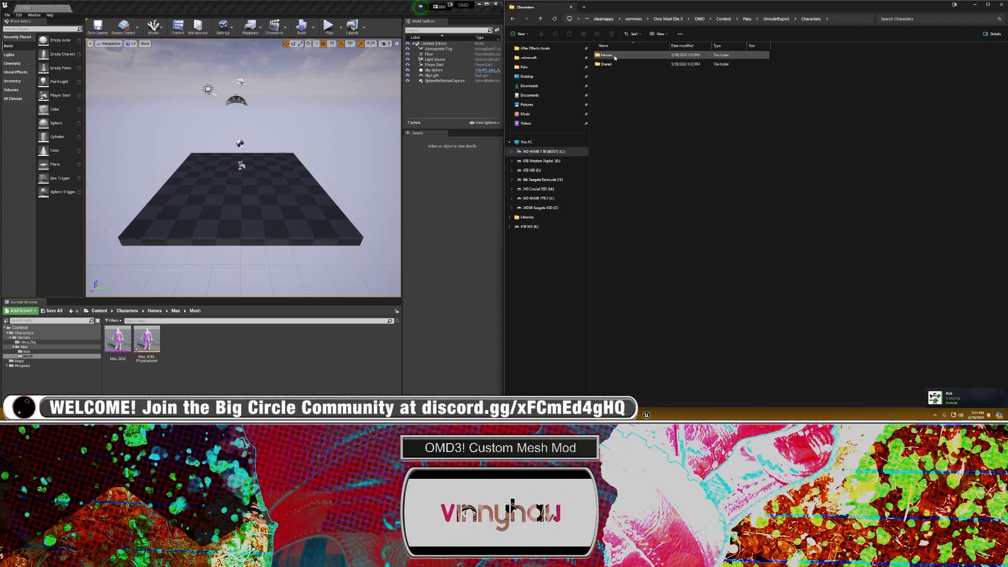
double_click(609, 55)
double_click(609, 55)
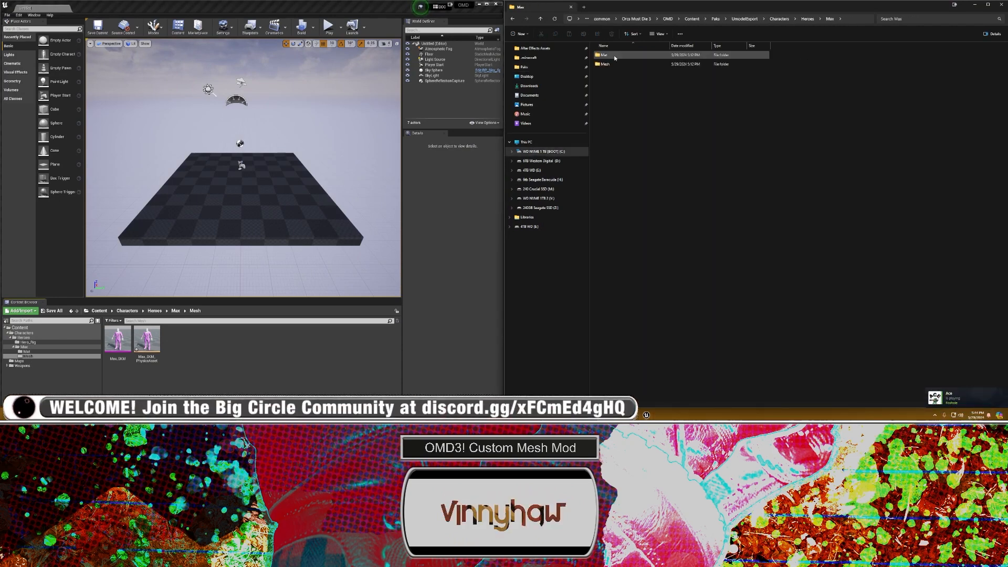
double_click(613, 58)
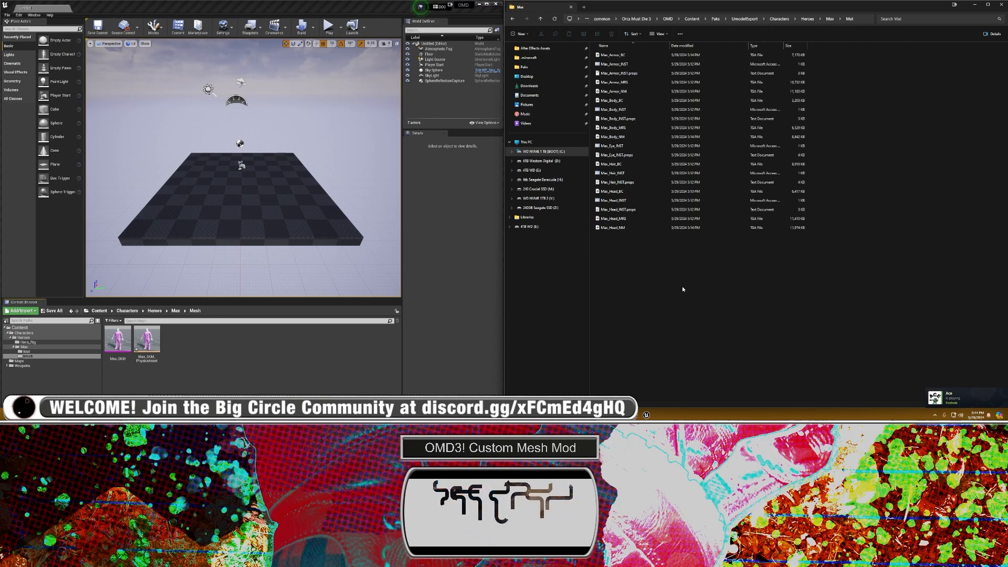
Step: Point out the BC and NM texture files for Max's armor, body and head by selecting them, and clear the selection
click(619, 57)
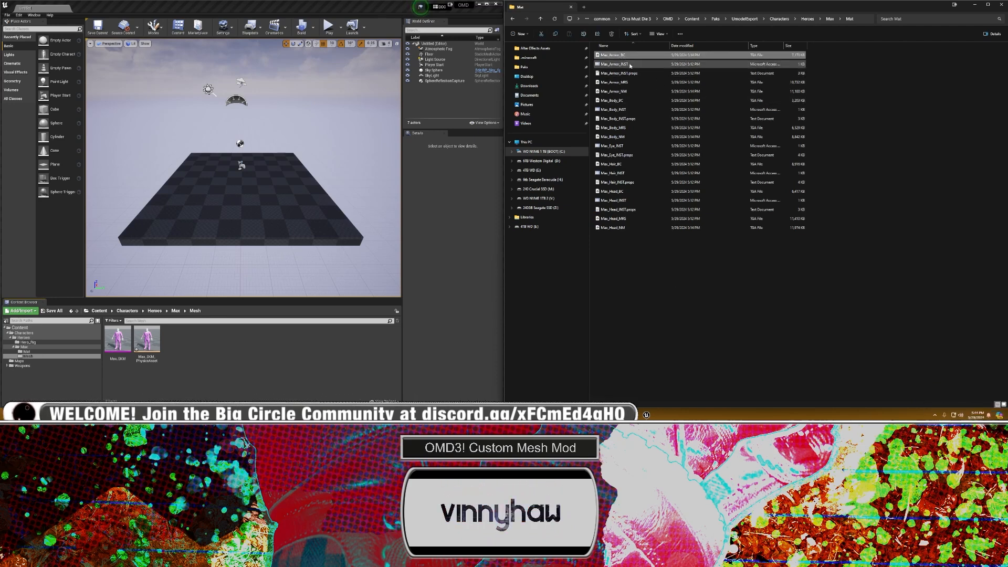
ctrl+click(613, 91)
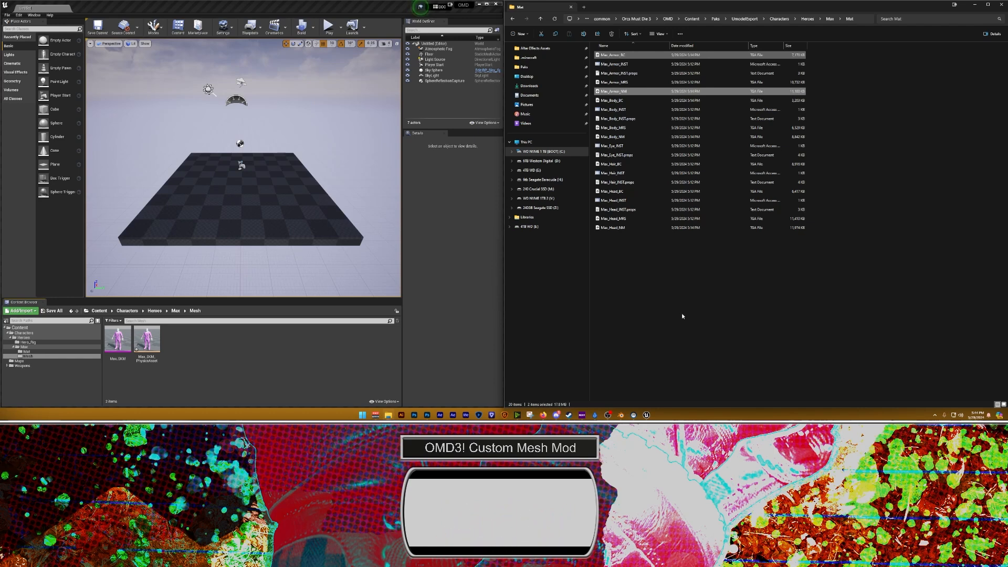
ctrl+click(615, 100)
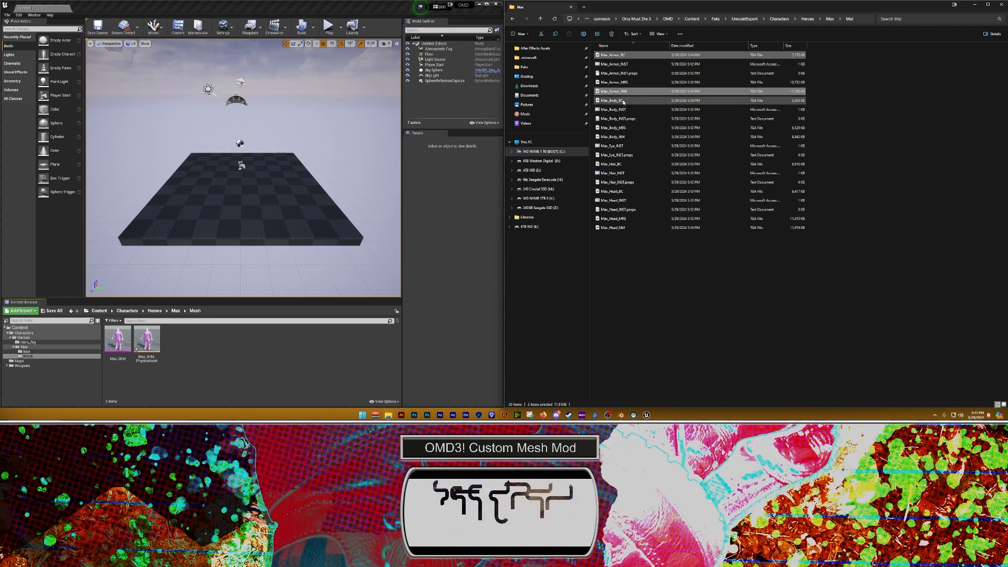
ctrl+click(625, 137)
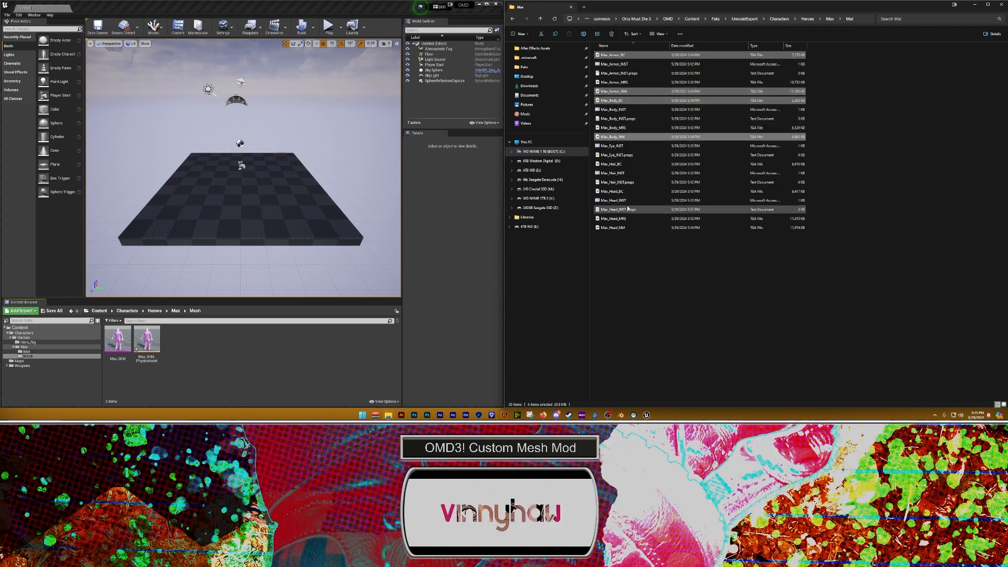
ctrl+click(625, 192)
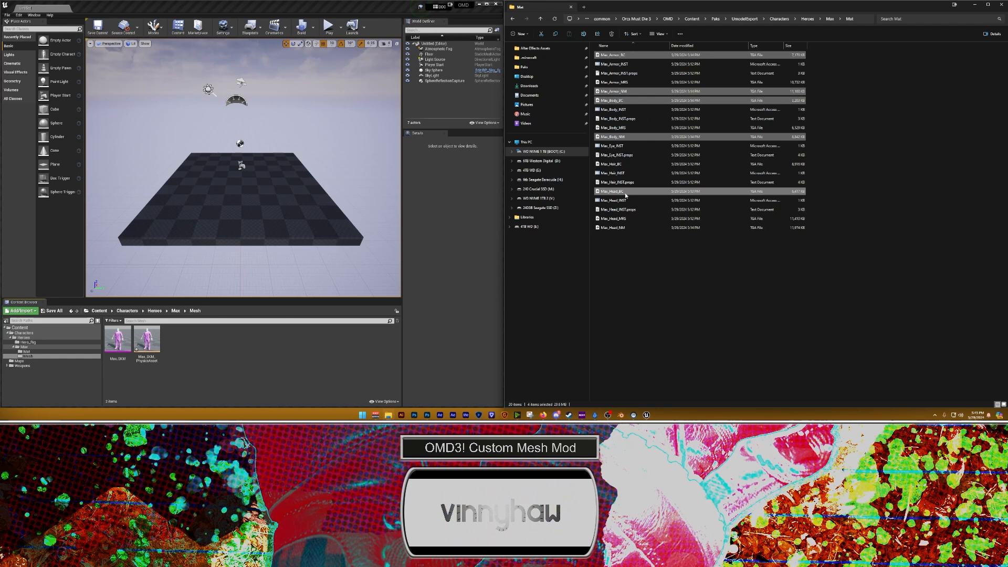
ctrl+click(615, 227)
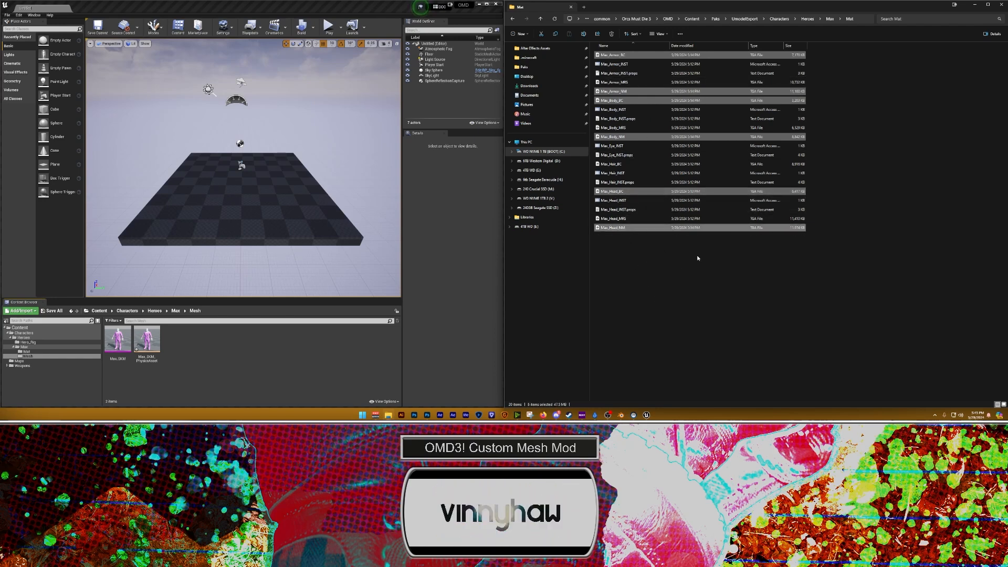
click(669, 319)
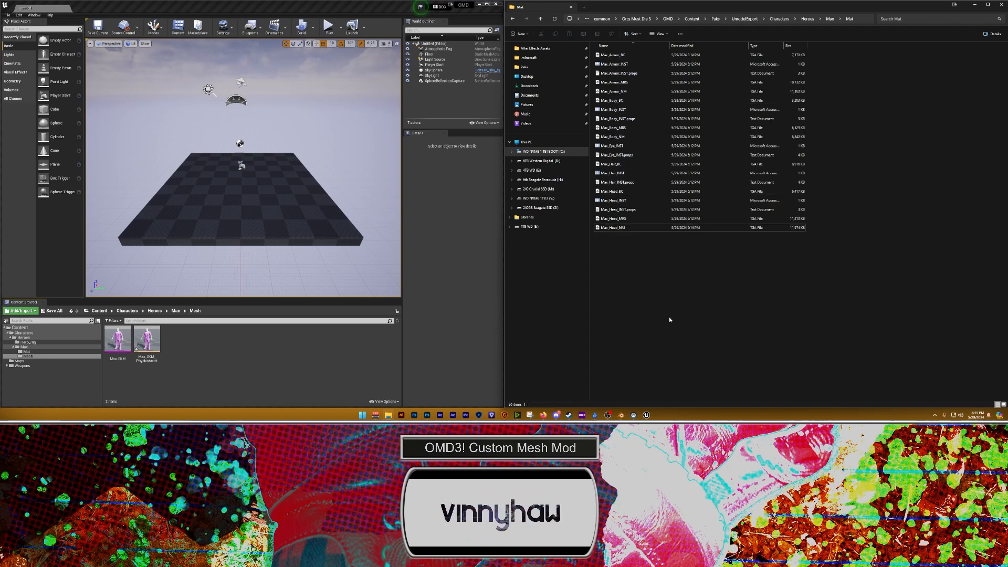
Step: Switch to Photoshop with the Max_Armor_BC texture open and bring its window onto the main screen
mouse_move(428, 416)
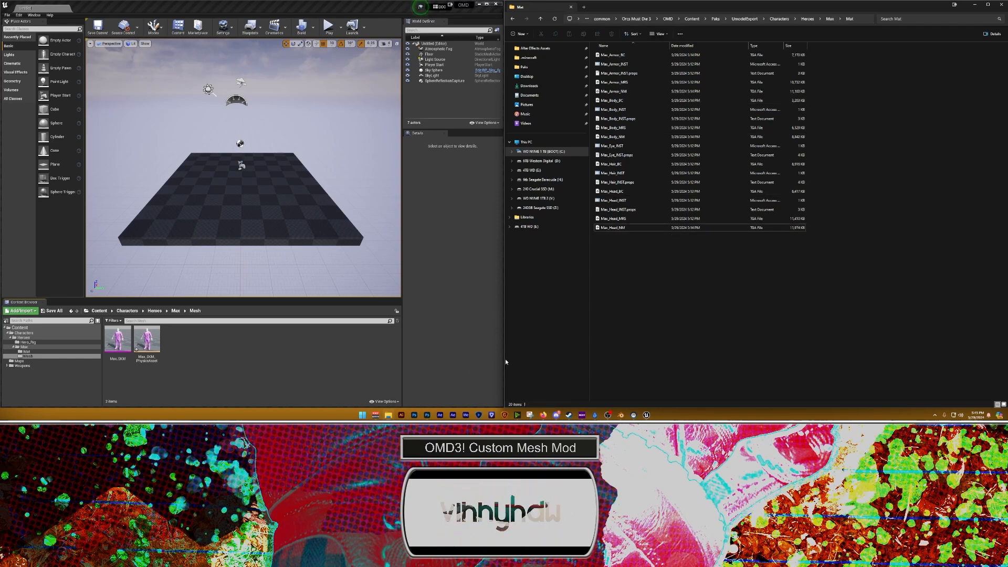
click(427, 416)
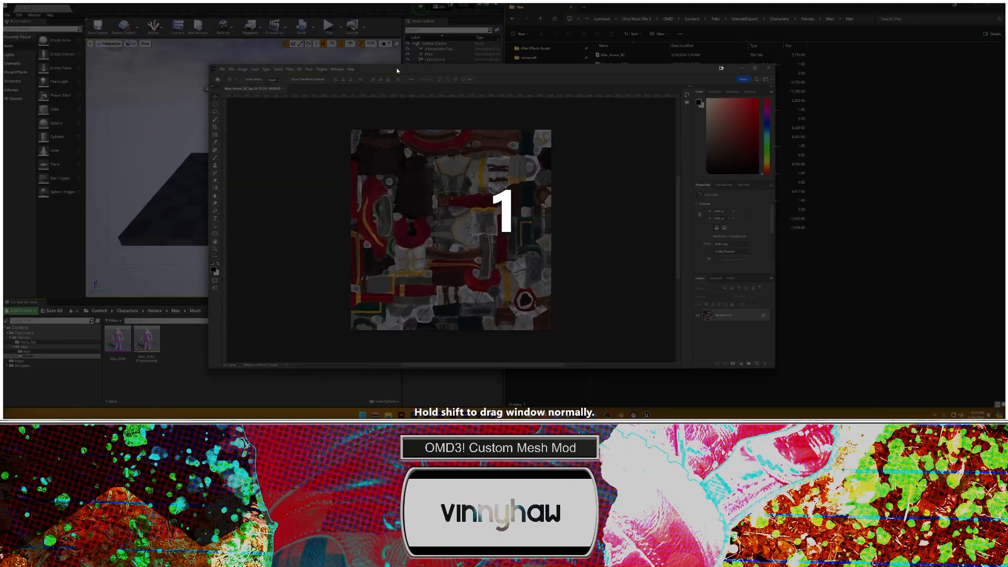
drag(395, 68, 398, 68)
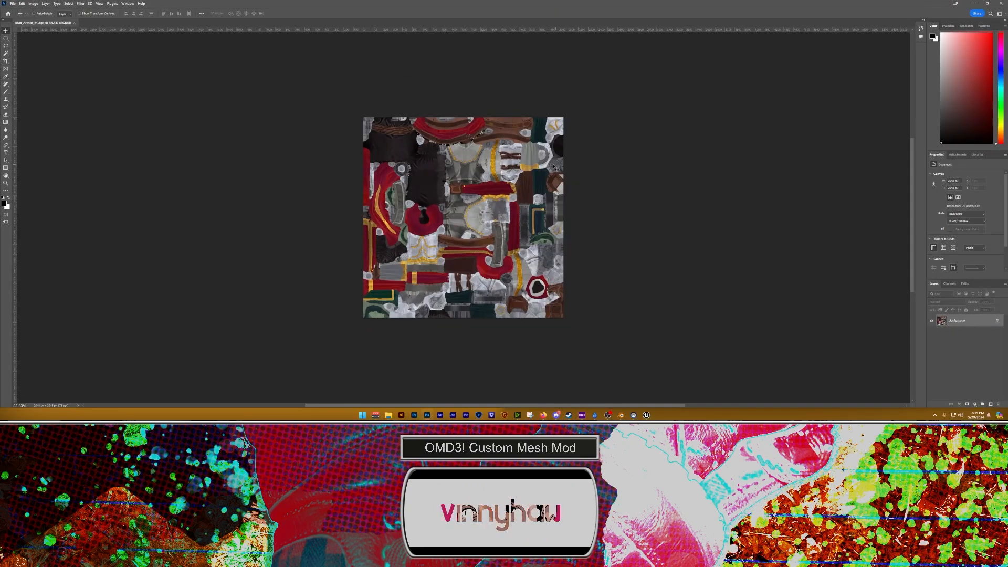
Step: Bring up a second File Explorer window showing the Paks folder and maximize it
alt+scroll(486, 190, up, 3)
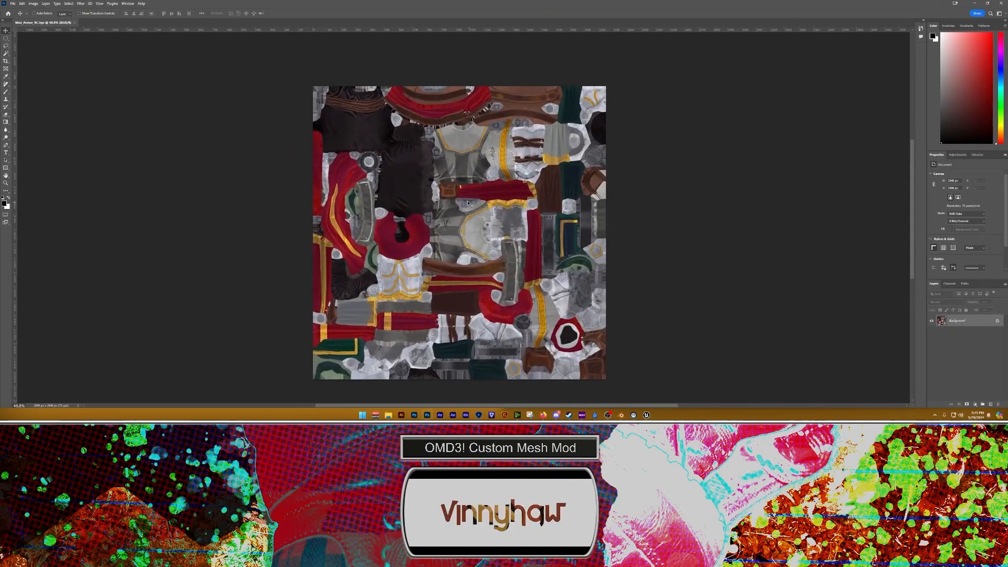
key(alt+Tab)
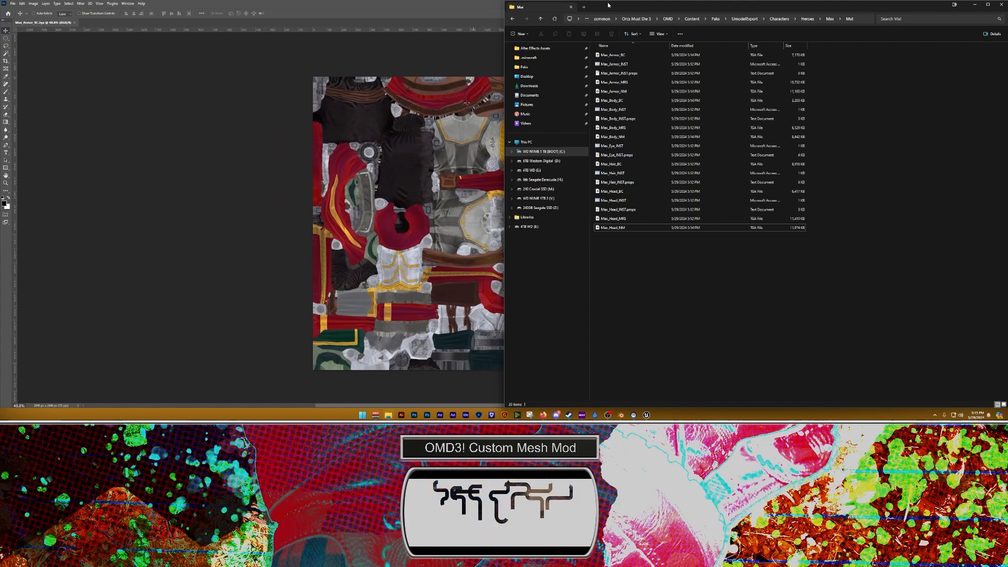
click(586, 8)
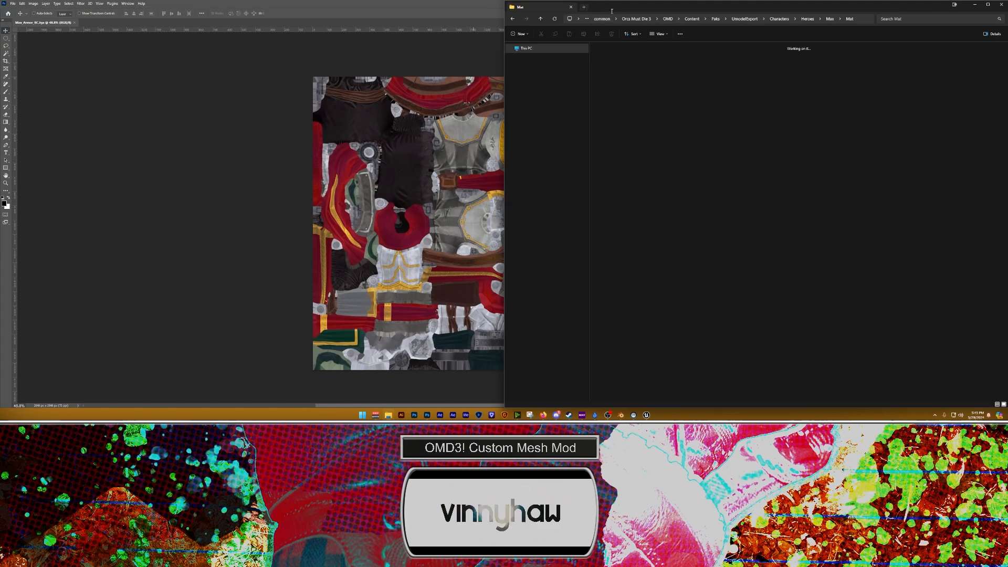
key(ctrl+w)
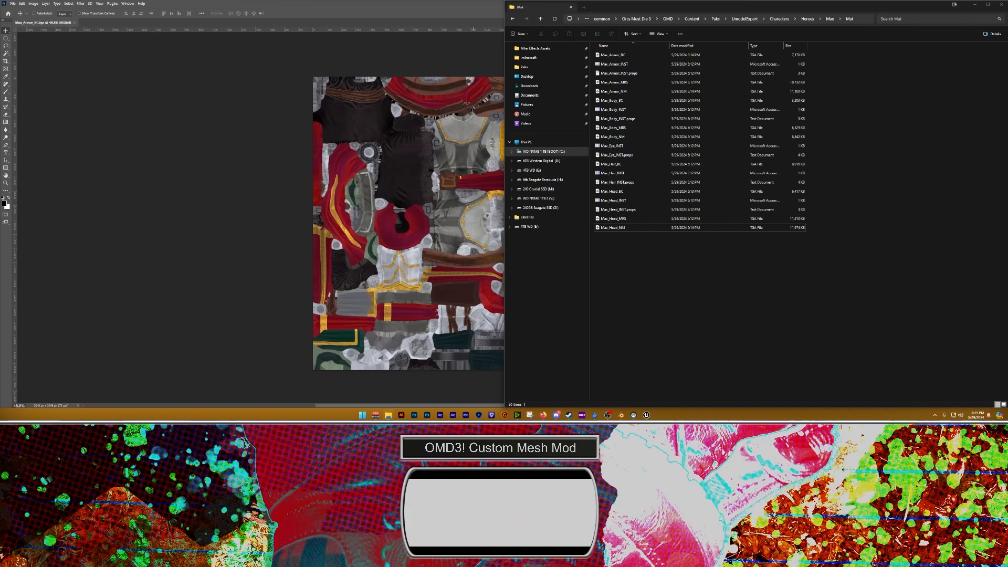
drag(403, 0, 411, 95)
double_click(412, 96)
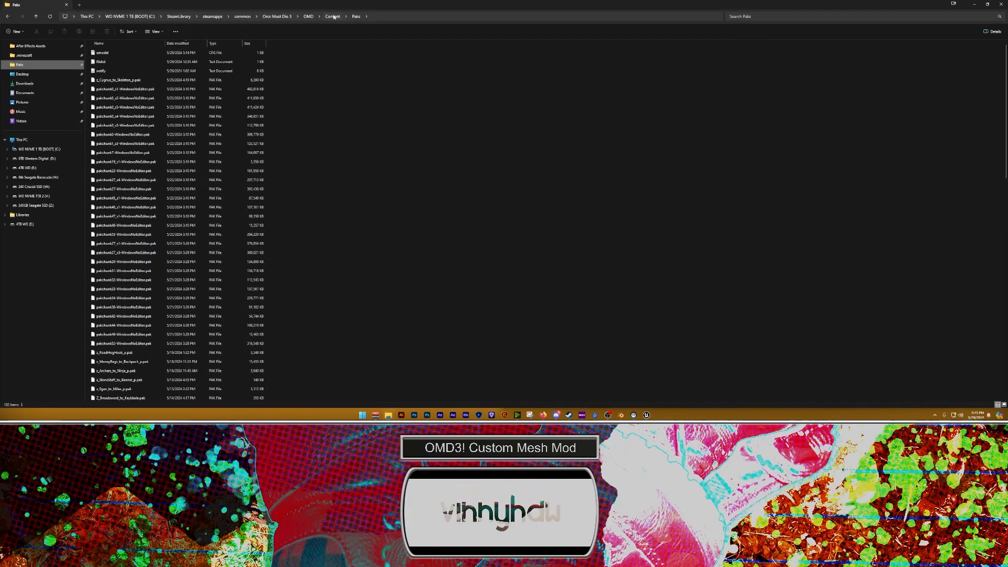
Step: Browse from Content through Modding, both OMD3 Modding Template folders and Assets into the PC Computer - Duke Nukem Forever folder
click(334, 16)
double_click(114, 57)
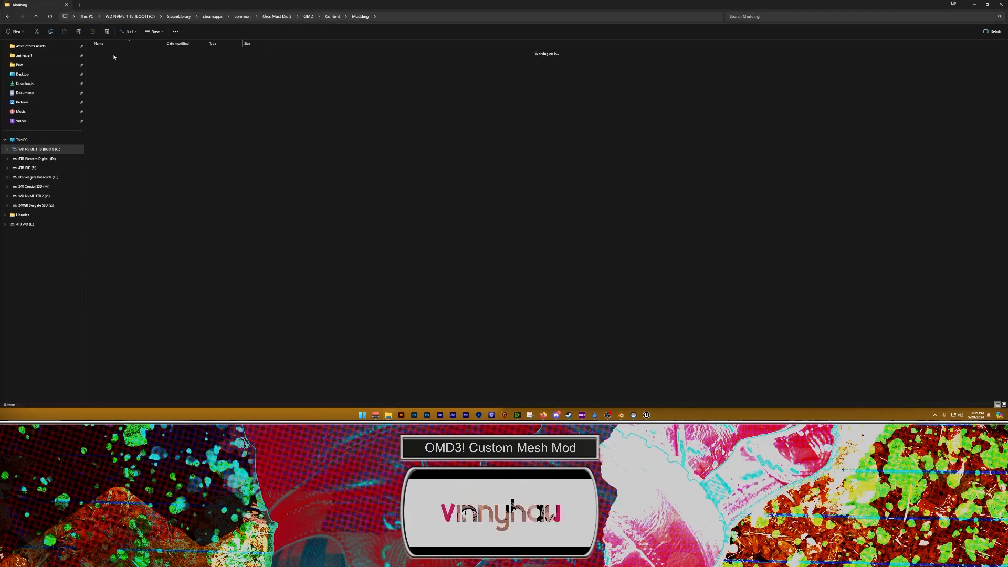
double_click(114, 56)
double_click(113, 54)
double_click(112, 54)
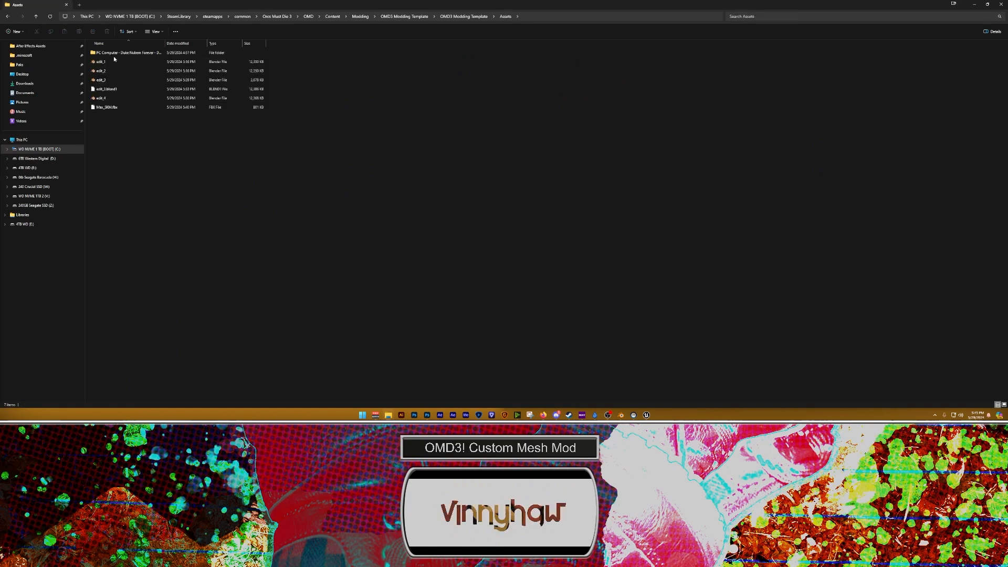
double_click(114, 55)
Step: Clear the selection in the Duke textures folder, shrink its window and place it beside the Max_Armor_BC texture
drag(106, 102, 359, 49)
click(353, 162)
drag(310, 6, 728, 103)
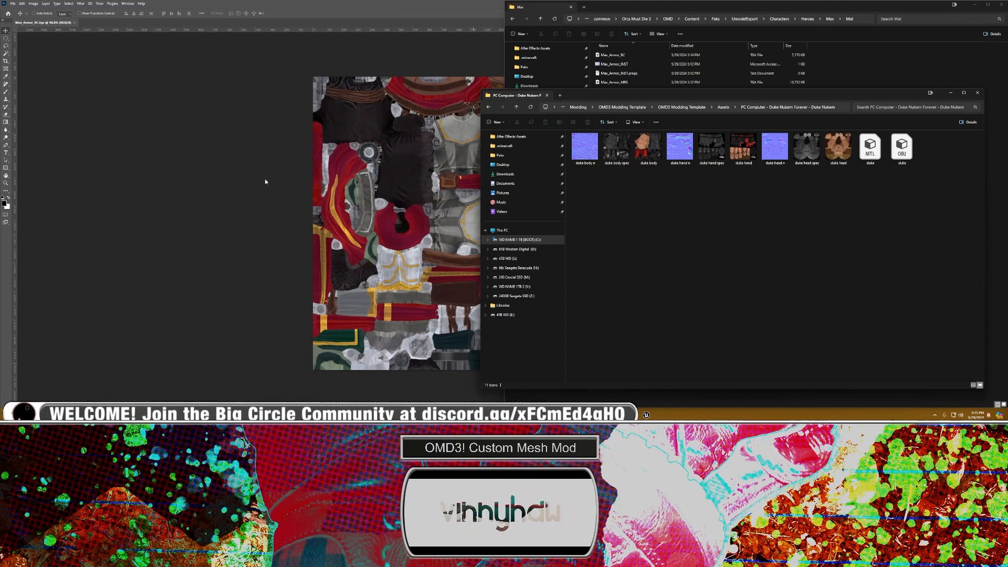
drag(582, 99, 495, 83)
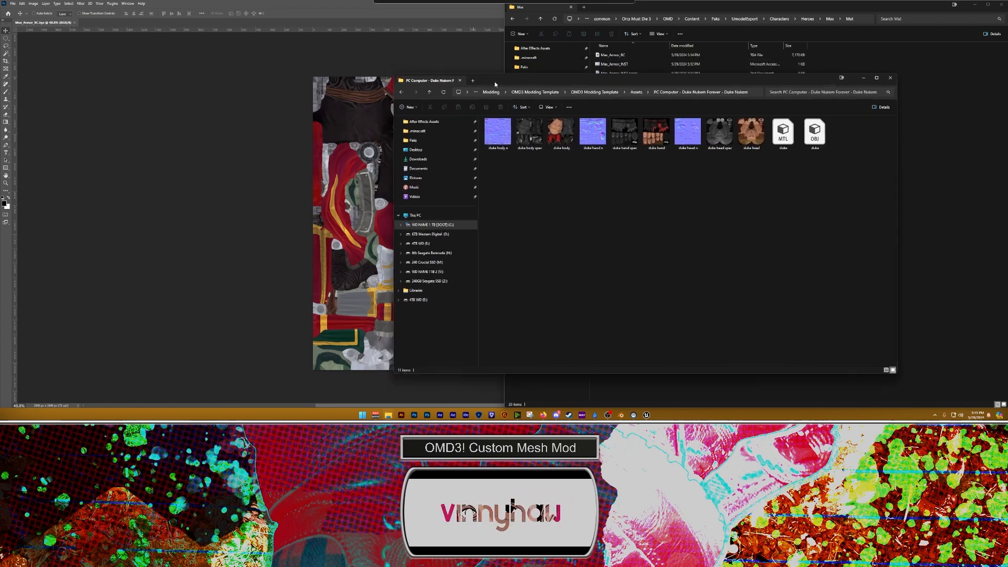
Step: Switch to Blender, put the Max_SKM mesh in Edit Mode and select the faces assigned to the first Max_Armor_INST slot
click(620, 415)
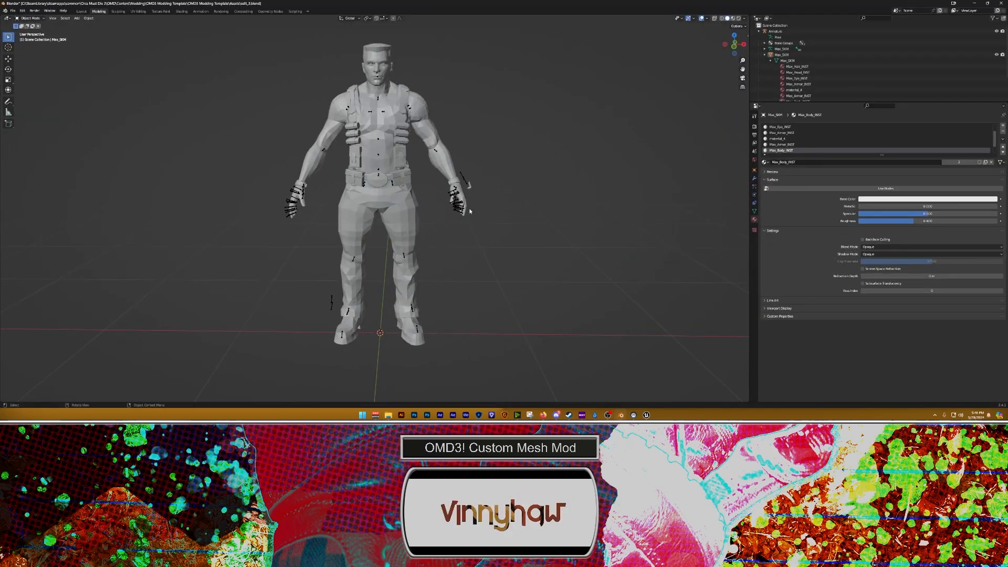
middle_drag(649, 183, 519, 203)
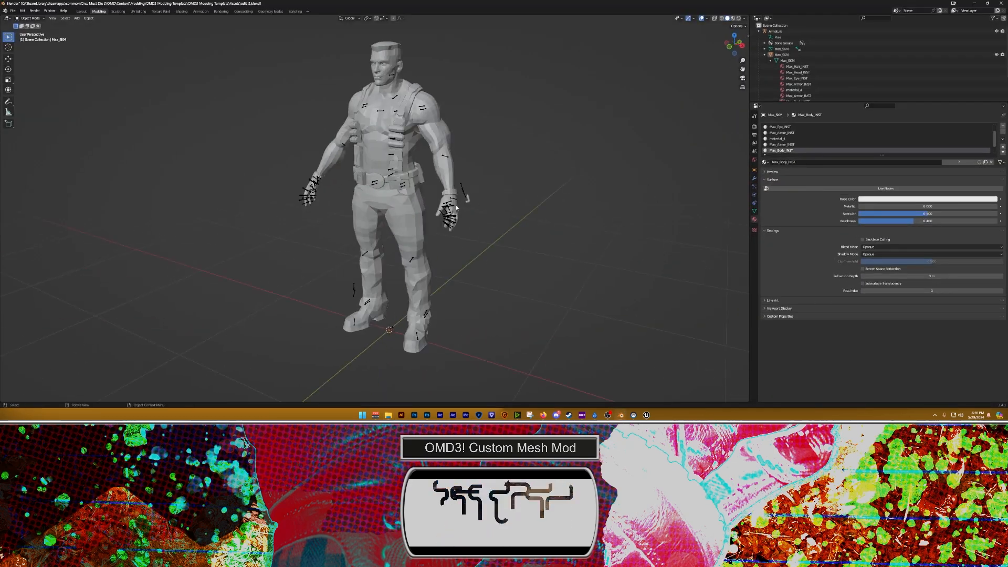
scroll(779, 147, down, 1)
key(Tab)
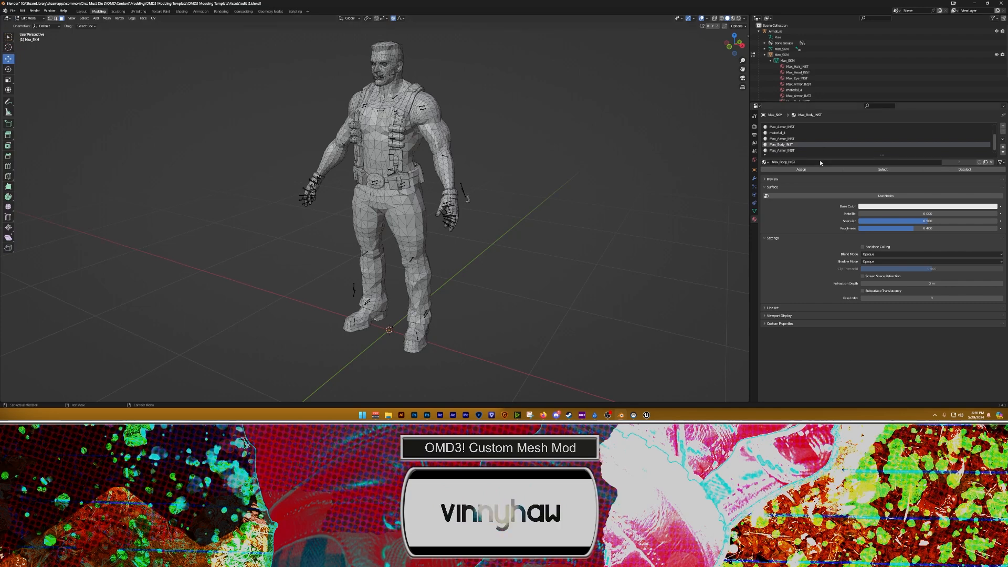
click(792, 151)
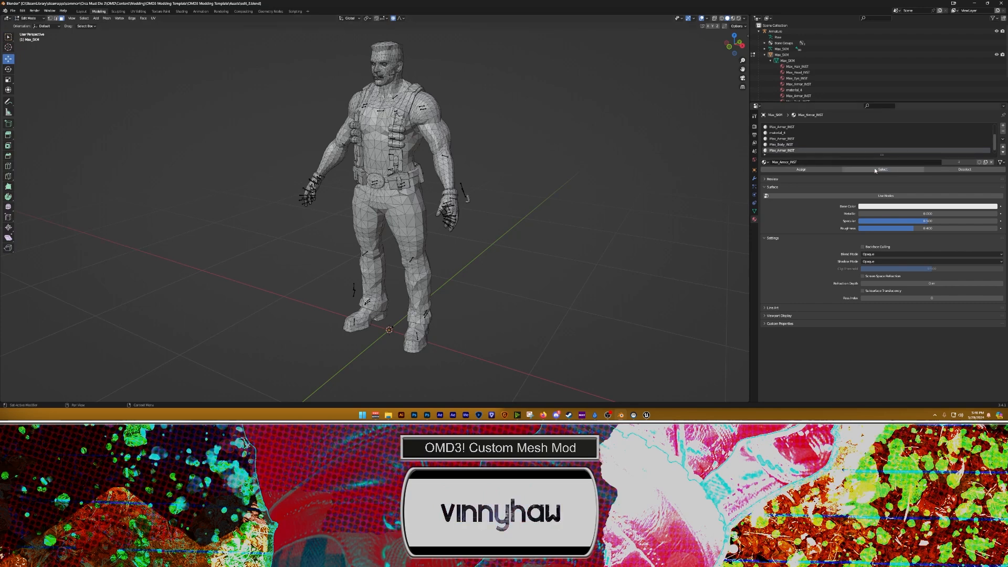
scroll(840, 153, up, 3)
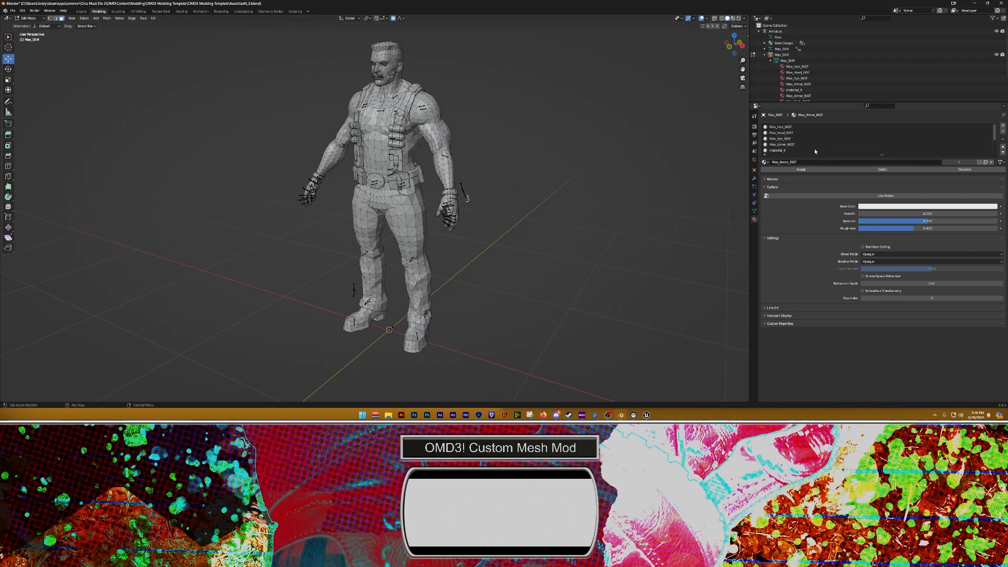
click(794, 140)
click(883, 169)
key(KP_Decimal)
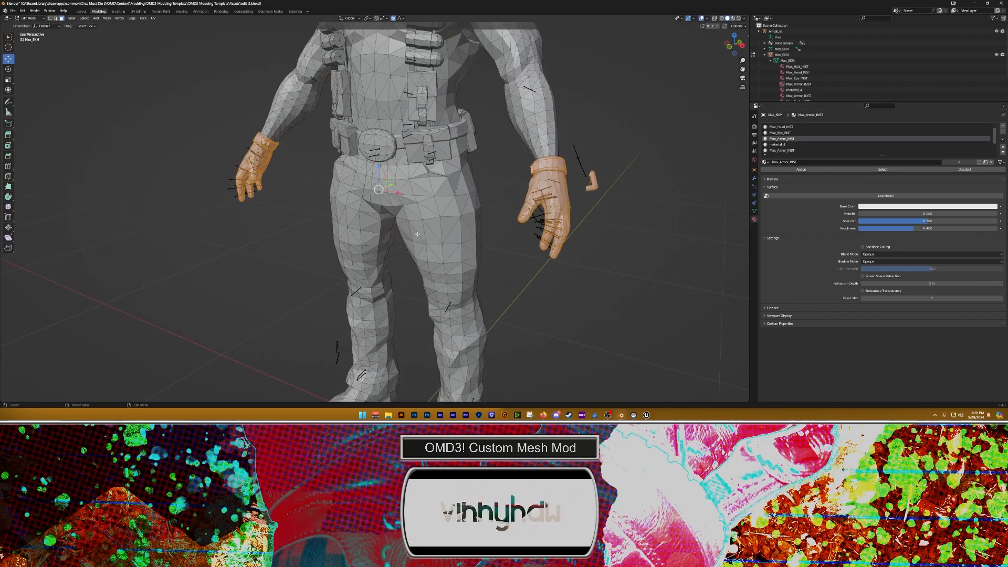
Step: Select the stray L-shaped piece floating beside the character's left hand in wireframe view and delete its faces
click(568, 212)
middle_drag(568, 212, 531, 191)
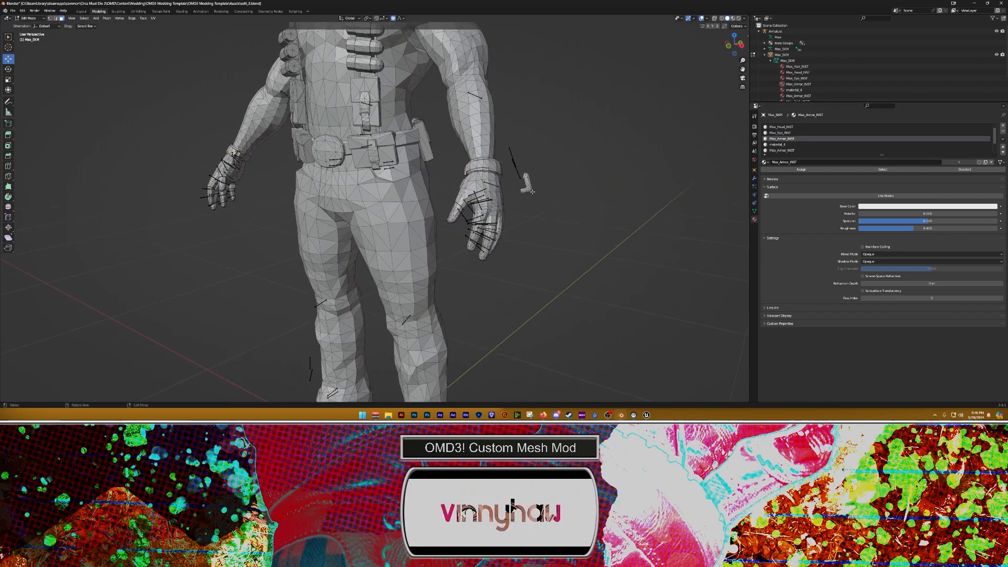
scroll(545, 202, up, 6)
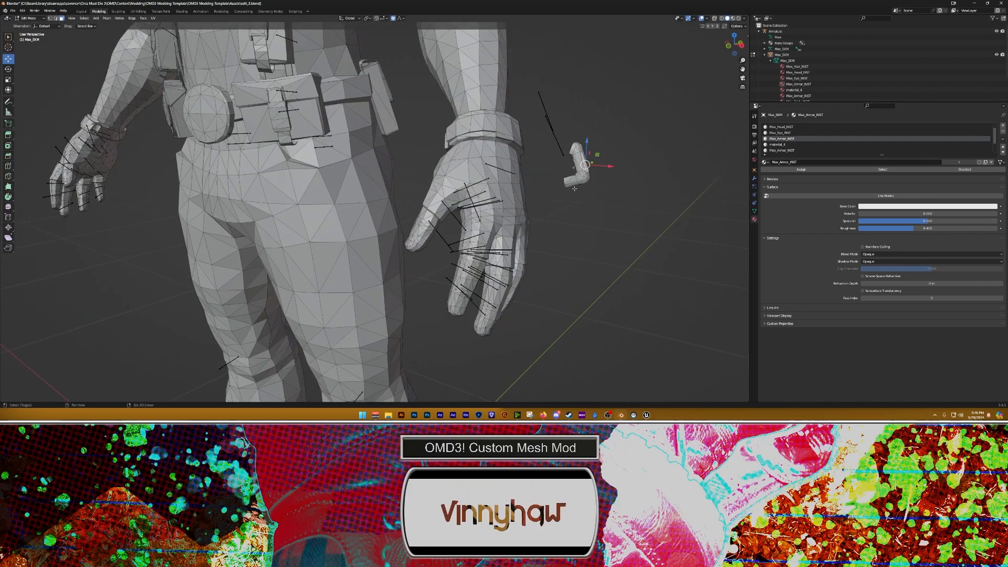
click(721, 19)
drag(547, 139, 476, 225)
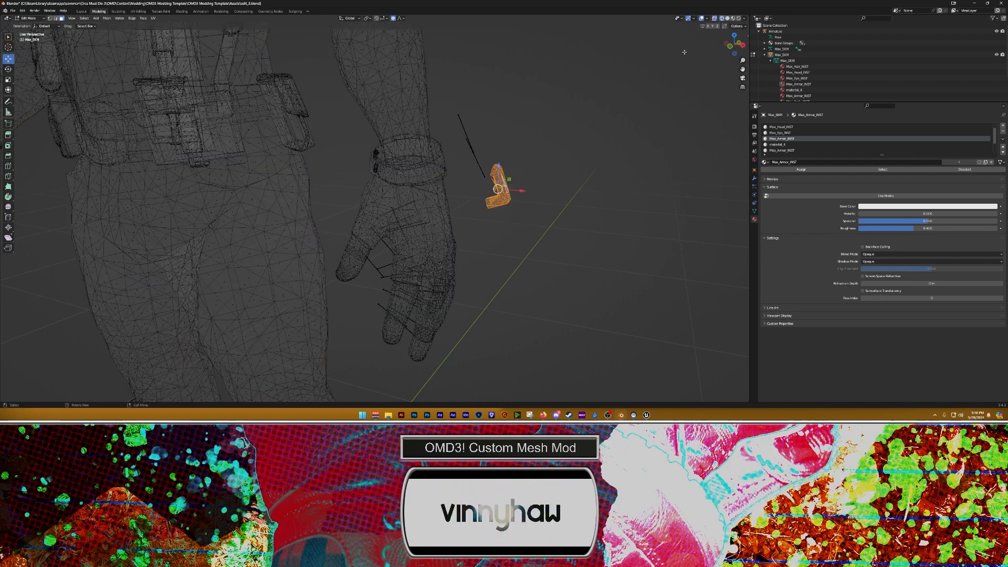
click(714, 19)
click(726, 19)
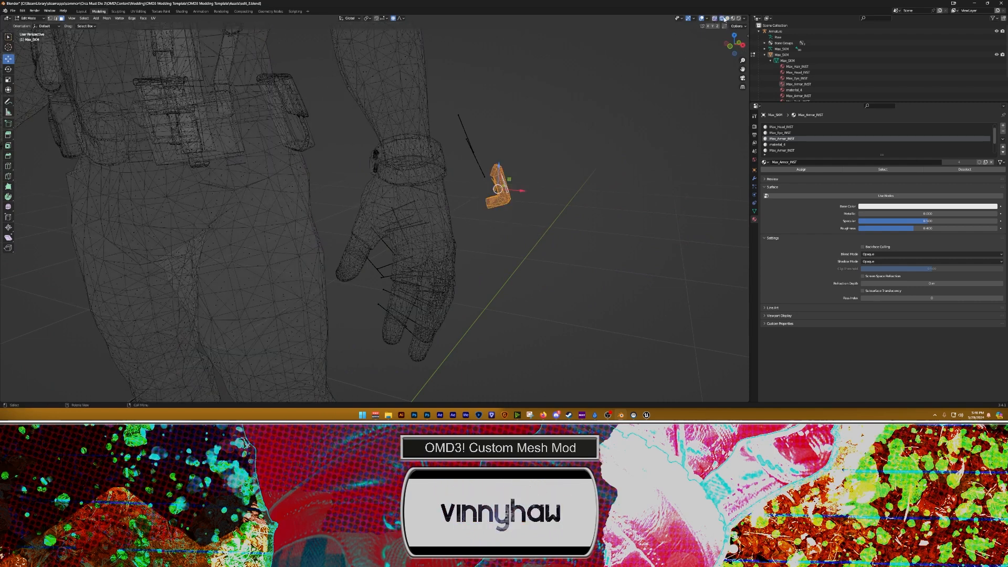
right_click(506, 188)
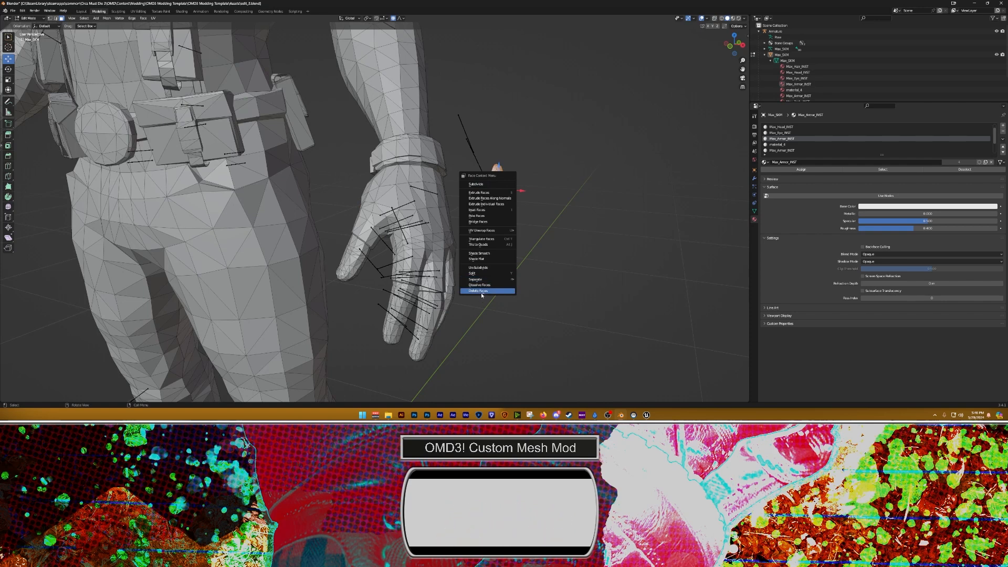
click(482, 290)
key(shift+c)
Step: Export the cleaned model as FBX over Max_SKM.fbx in the Assets folder and minimize Blender
click(13, 10)
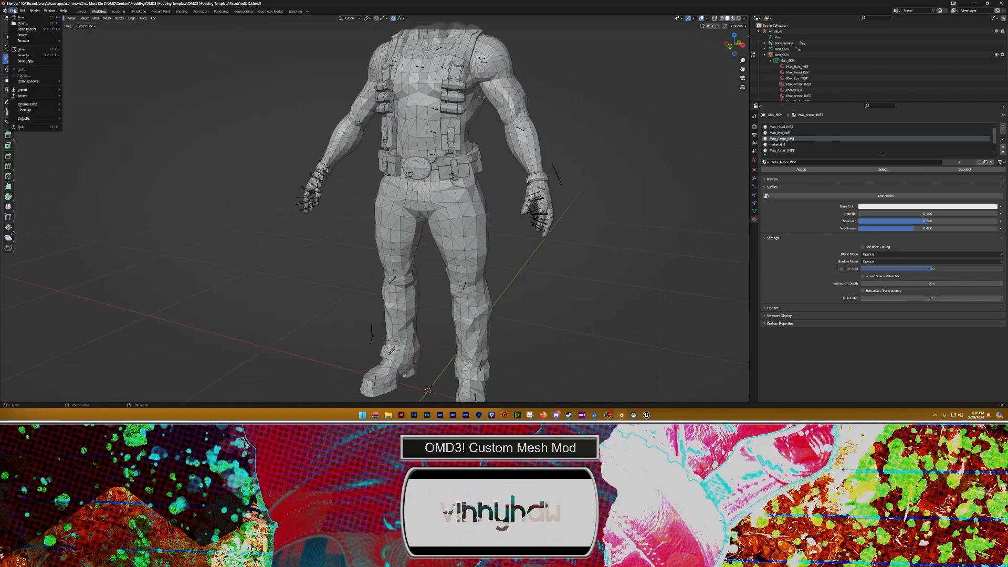
mouse_move(32, 95)
click(73, 171)
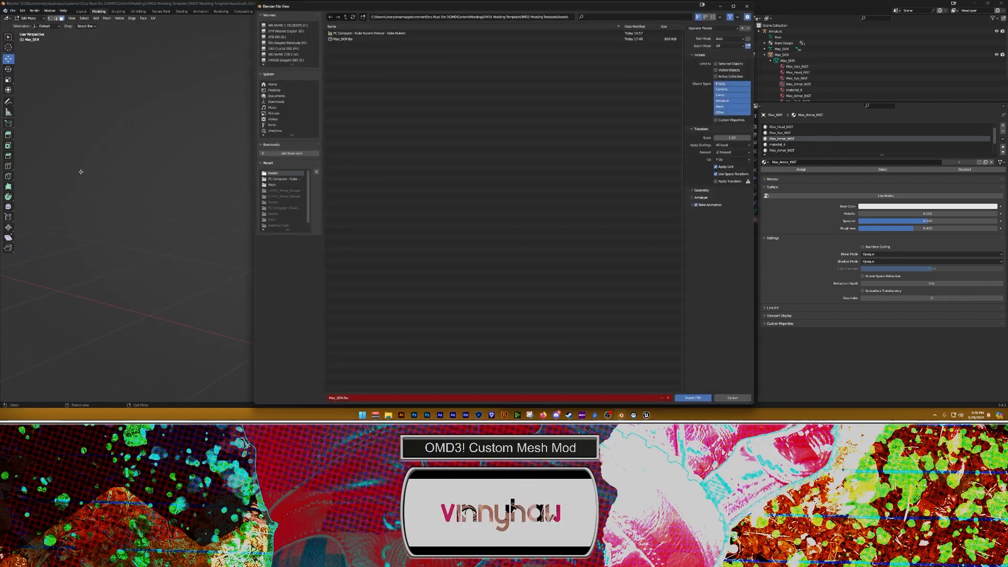
key(Escape)
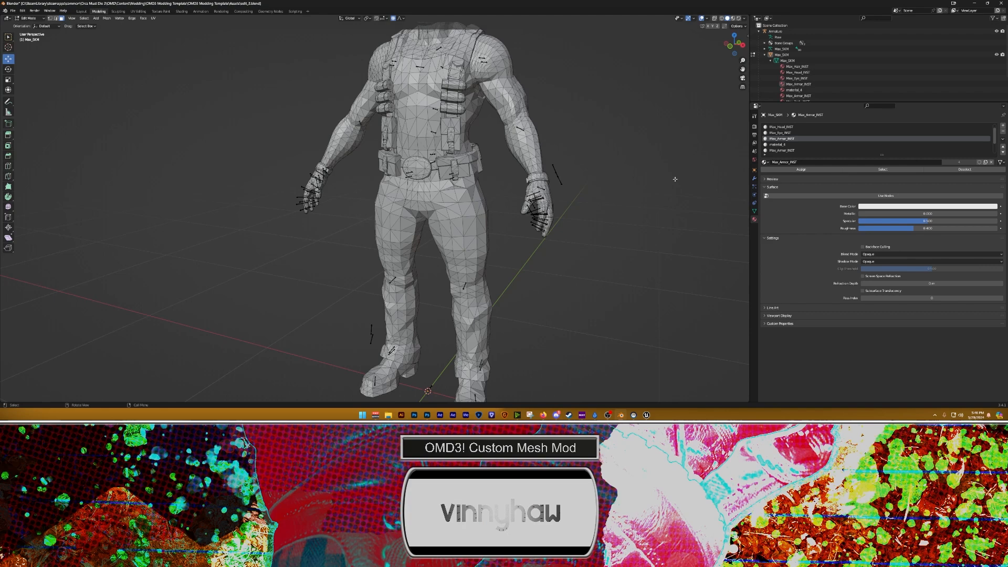
click(974, 3)
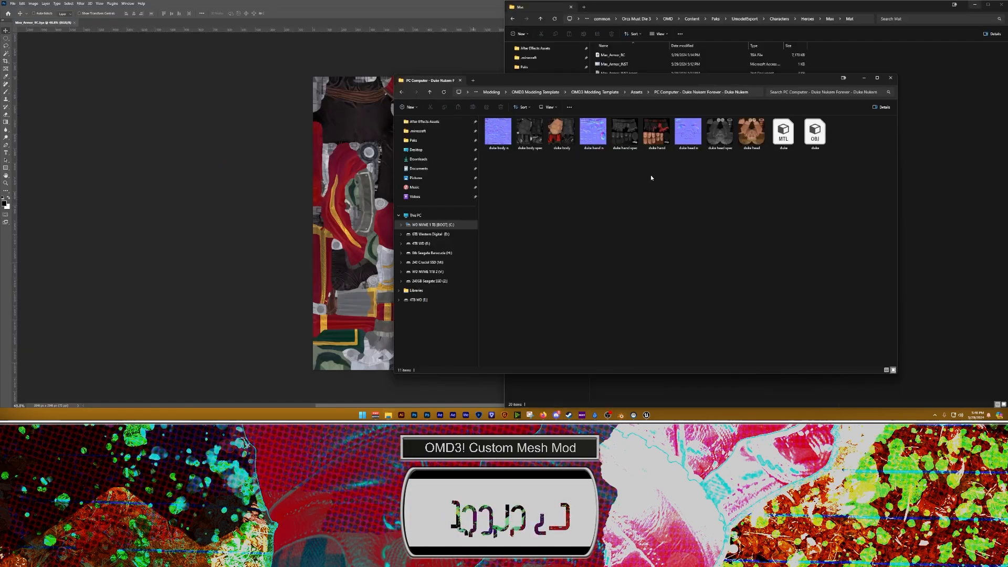
Step: Switch to Unreal Editor, open the Max_SKM mesh, inspect the area beside its left hand and close its editor
click(645, 415)
click(488, 5)
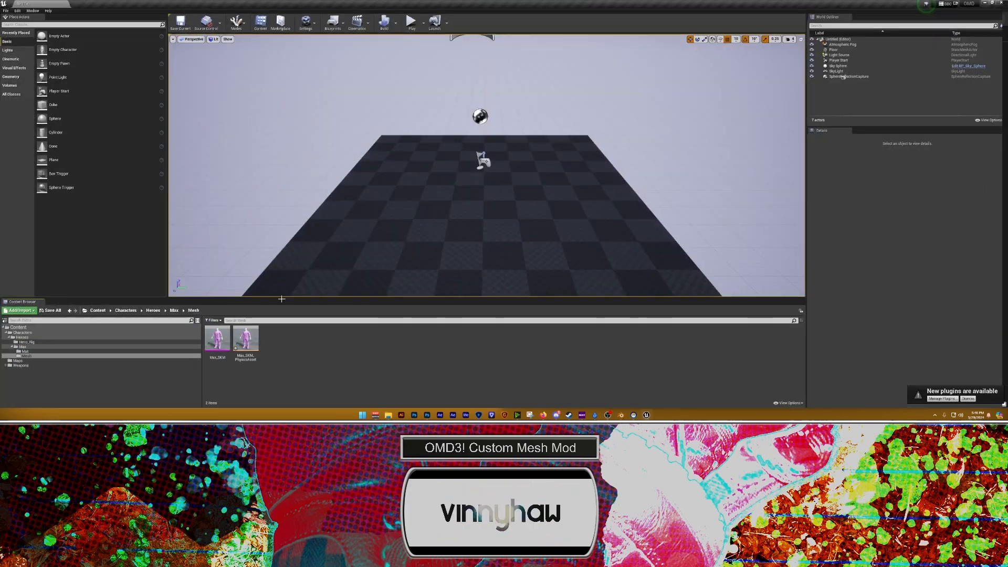
double_click(214, 342)
right_drag(582, 210, 525, 205)
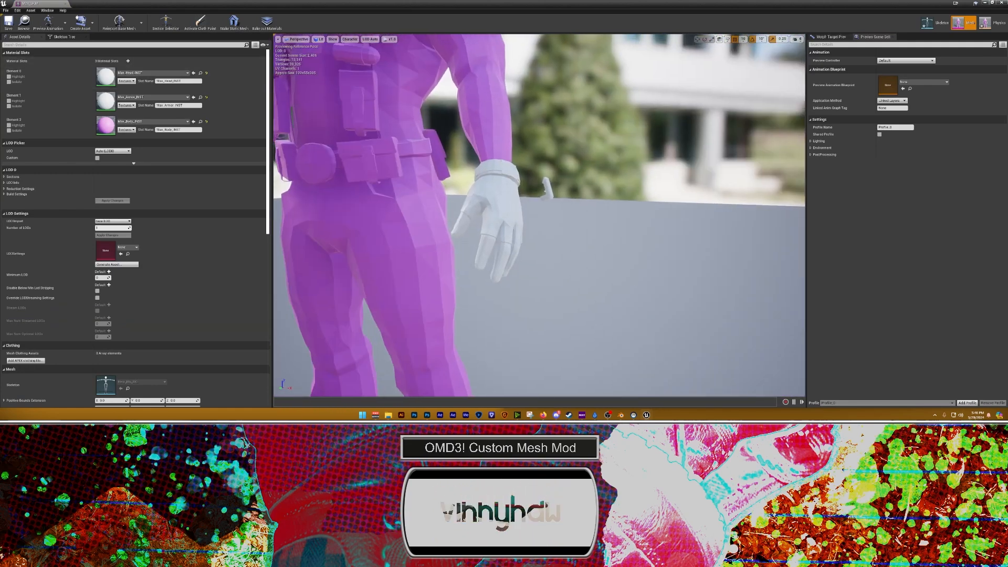
click(65, 5)
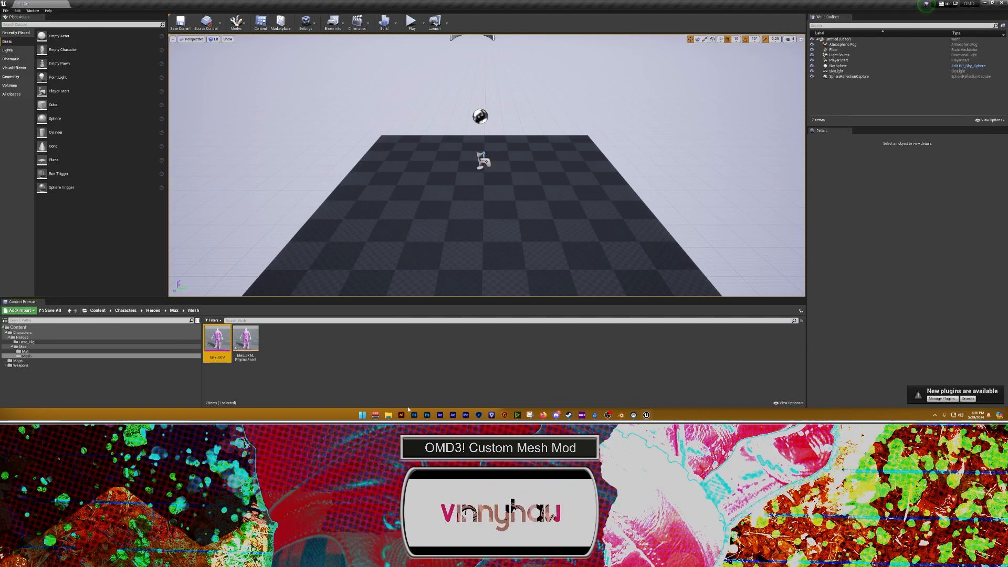
Step: Reimport Max_SKM.fbx from the Assets folder into the Characters/Heroes/Max/Mesh folder
mouse_move(388, 414)
click(365, 387)
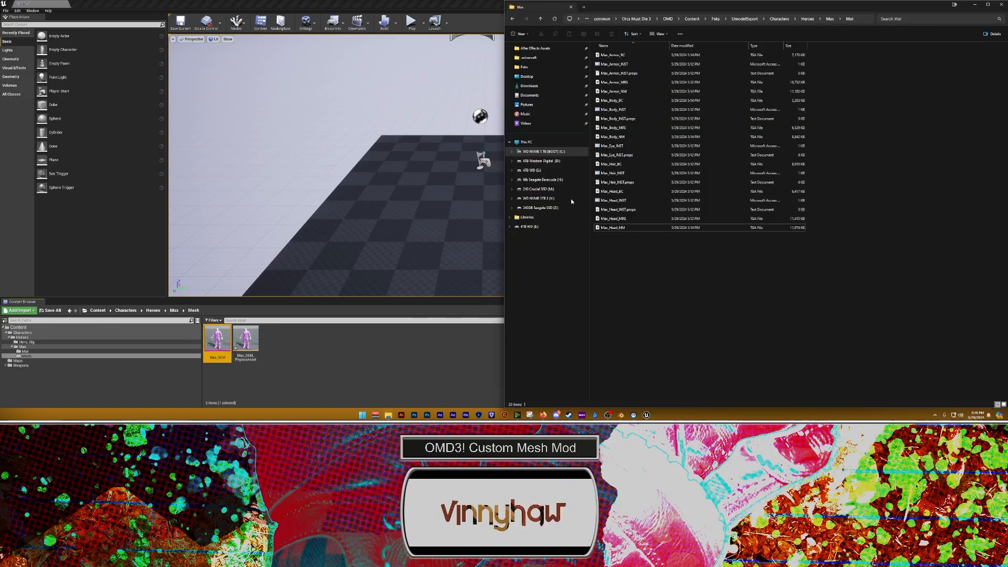
key(alt+Left)
key(alt+Left)
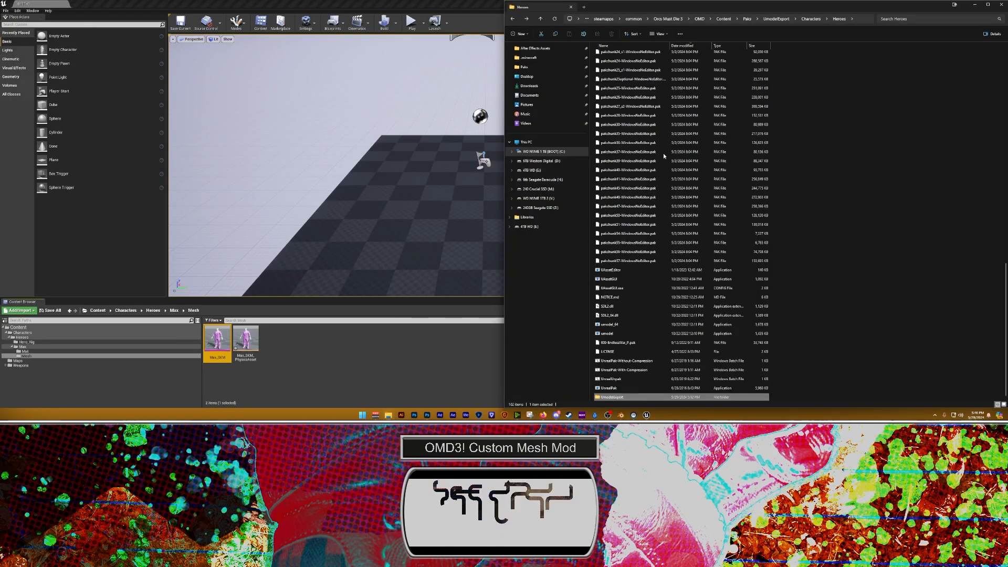
key(alt+Left)
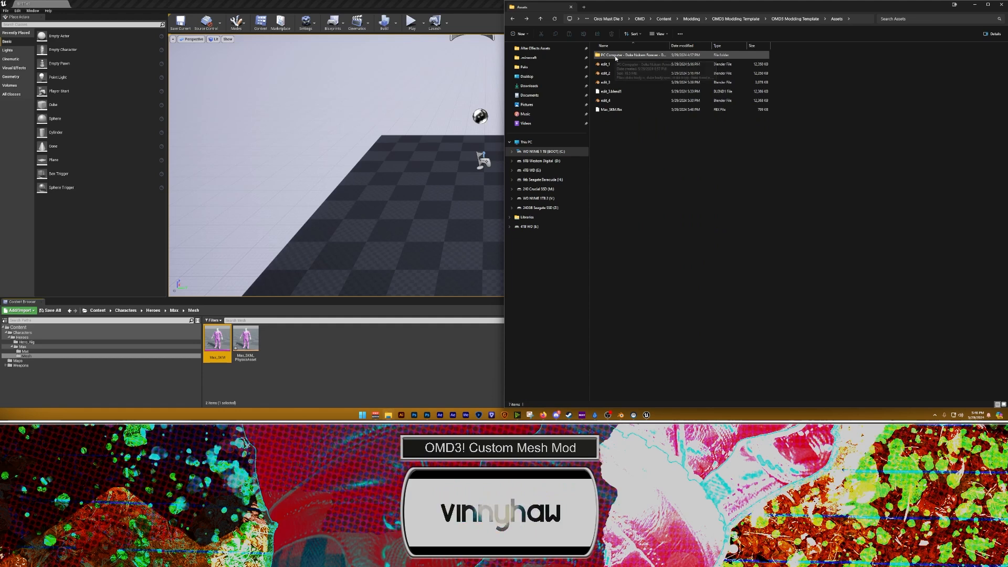
drag(612, 109, 322, 354)
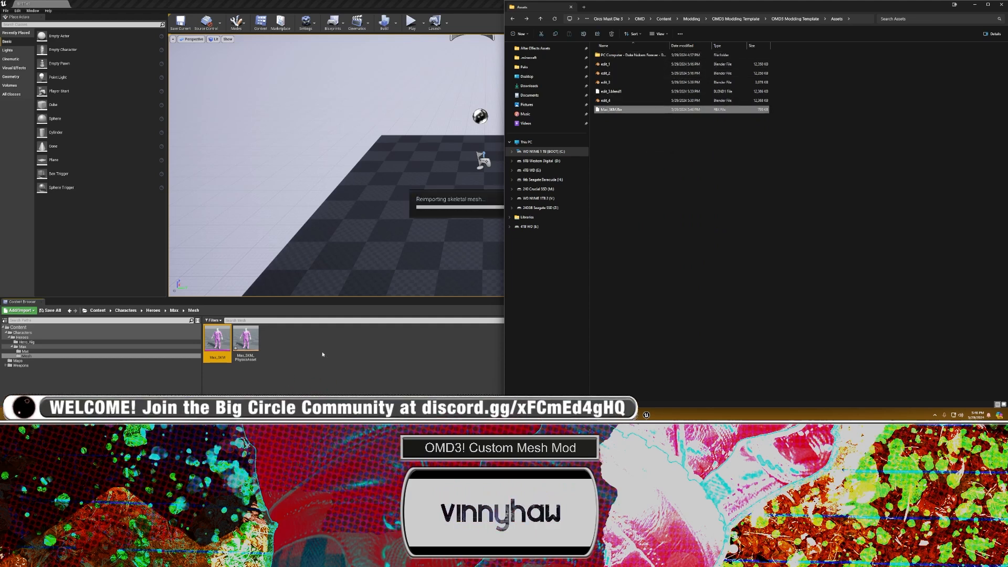
click(433, 7)
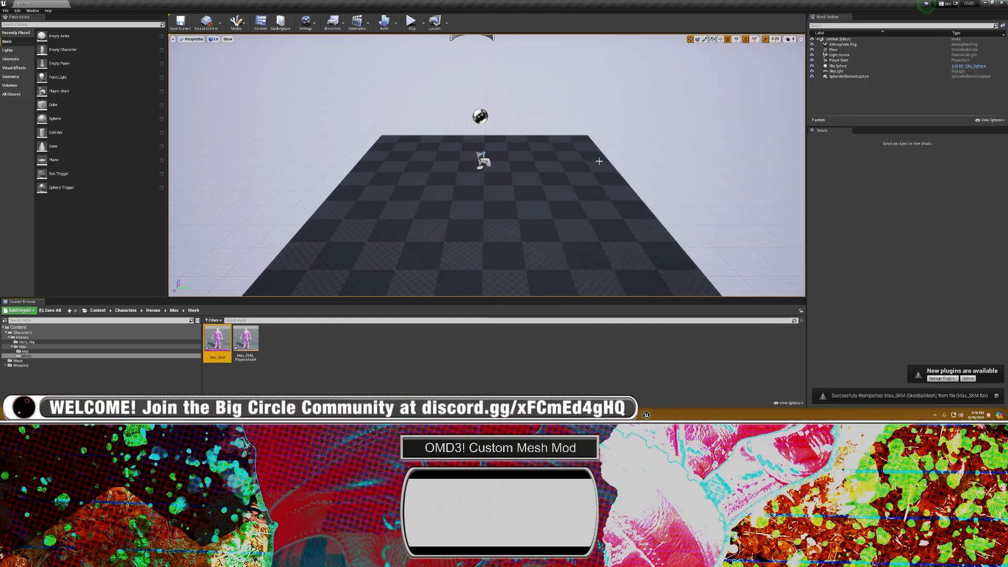
Step: Inspect the reimported Max_SKM mesh around its left hand, close its editor and select the mesh together with its physics asset
double_click(218, 340)
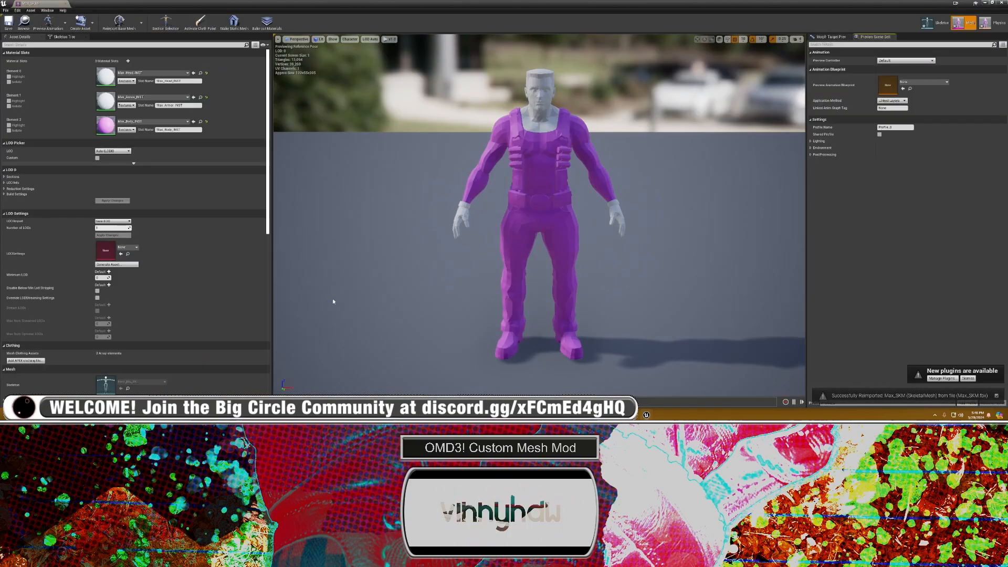
right_drag(539, 215, 519, 196)
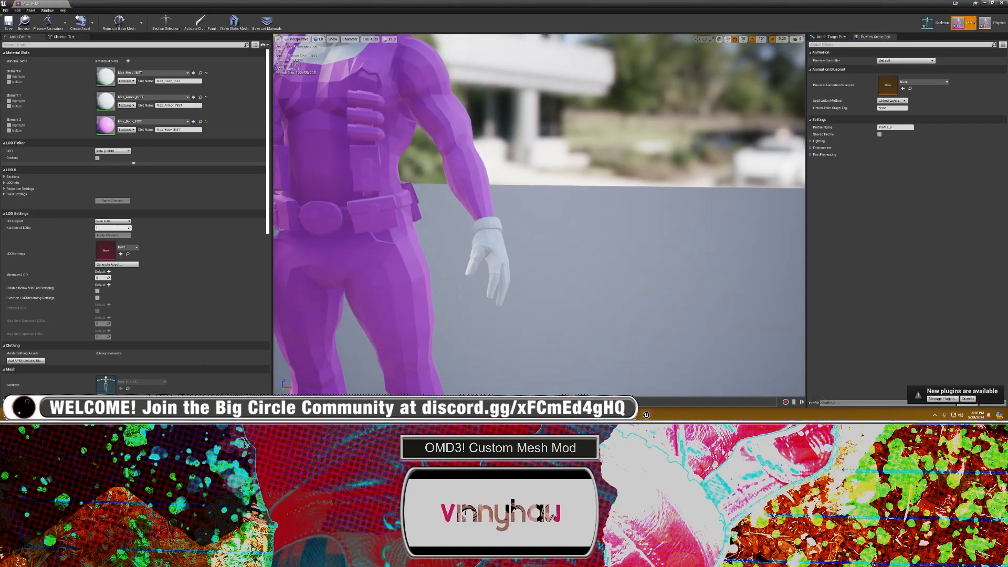
click(66, 4)
ctrl+click(246, 338)
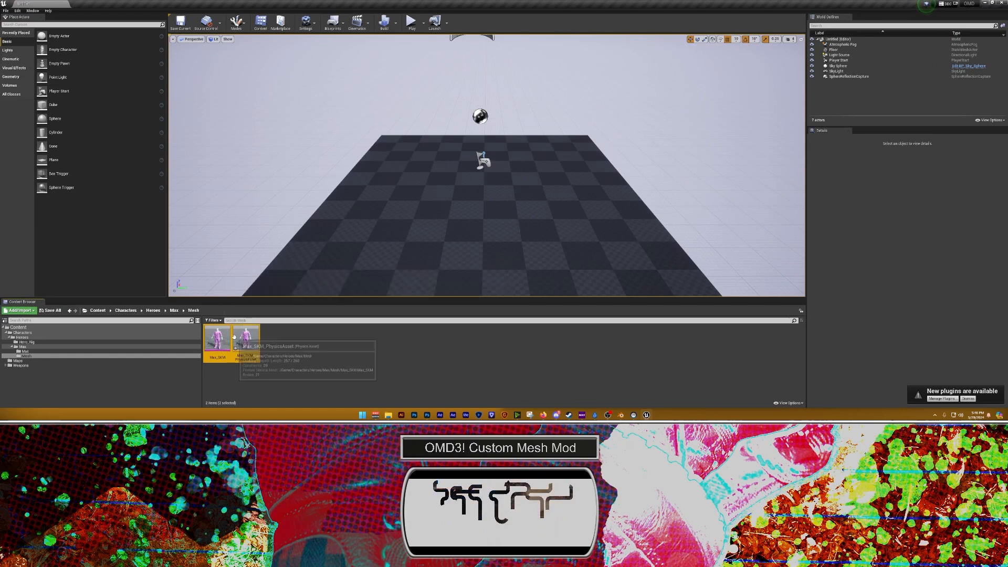
click(26, 351)
click(26, 356)
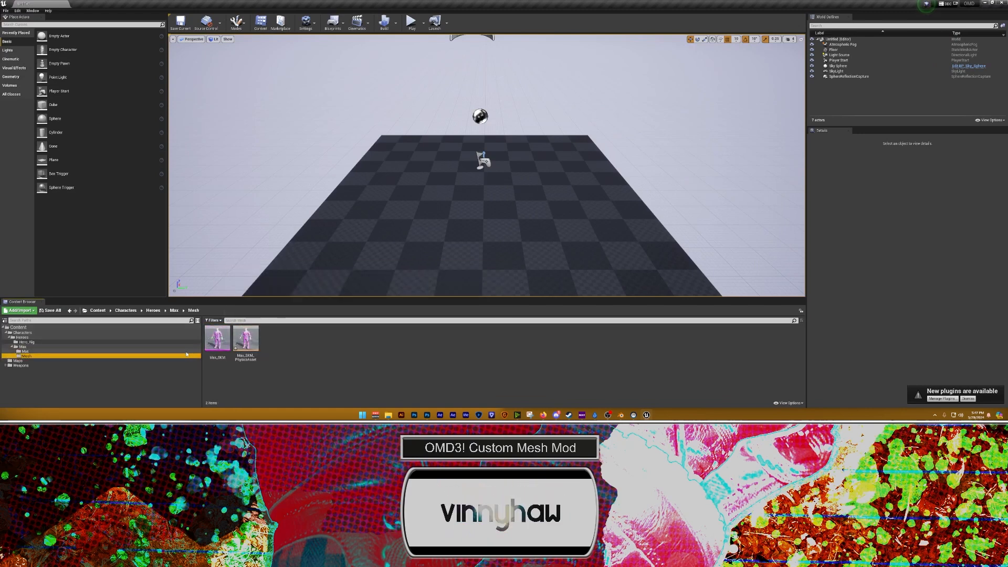
click(210, 334)
click(246, 340)
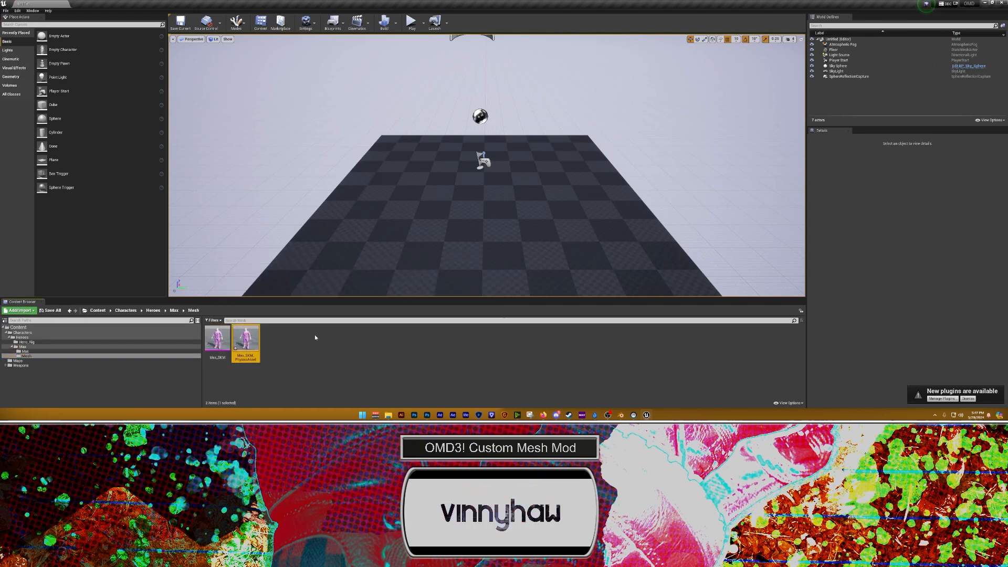
click(305, 345)
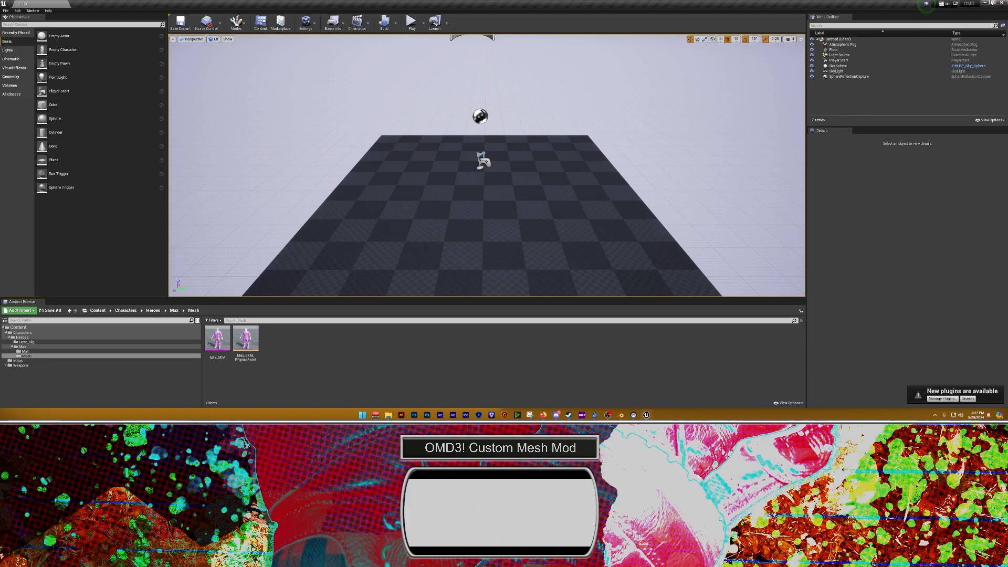
Step: Switch to Photoshop, place the duke hand texture from the Duke Nukem folder over the Max armor texture, and scale it to fill the canvas
click(983, 4)
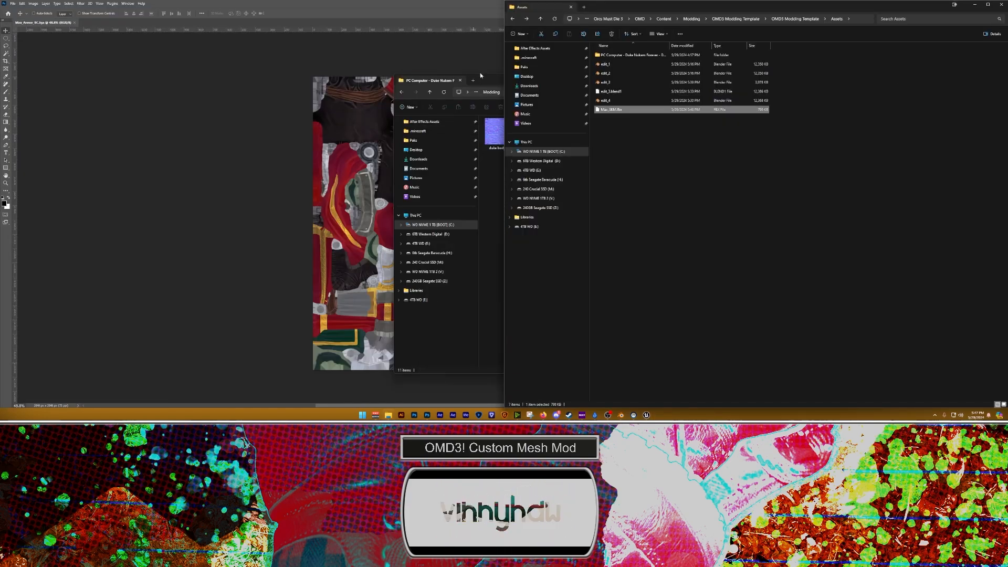
drag(481, 80, 586, 107)
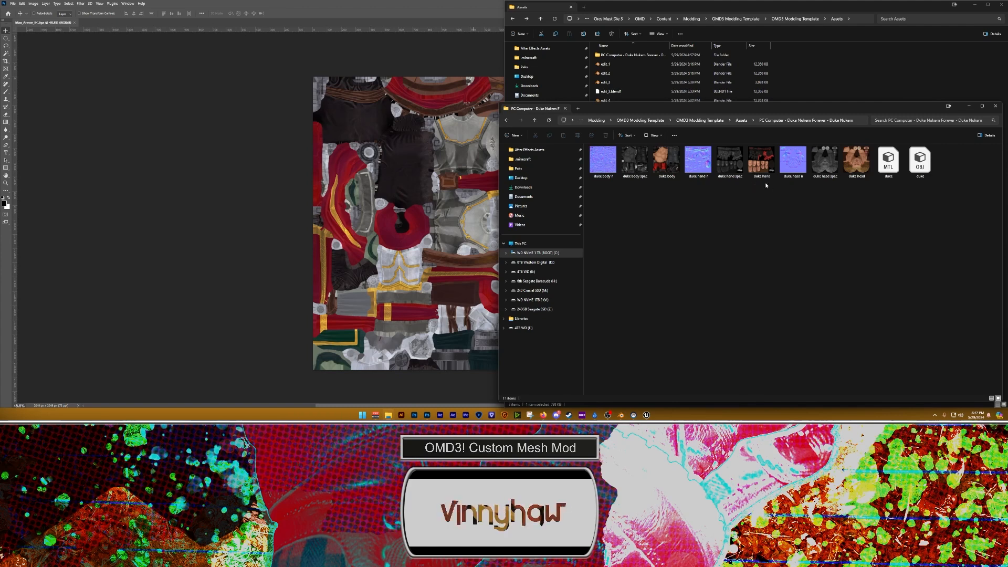
drag(762, 158, 391, 164)
drag(468, 210, 376, 117)
drag(422, 186, 592, 372)
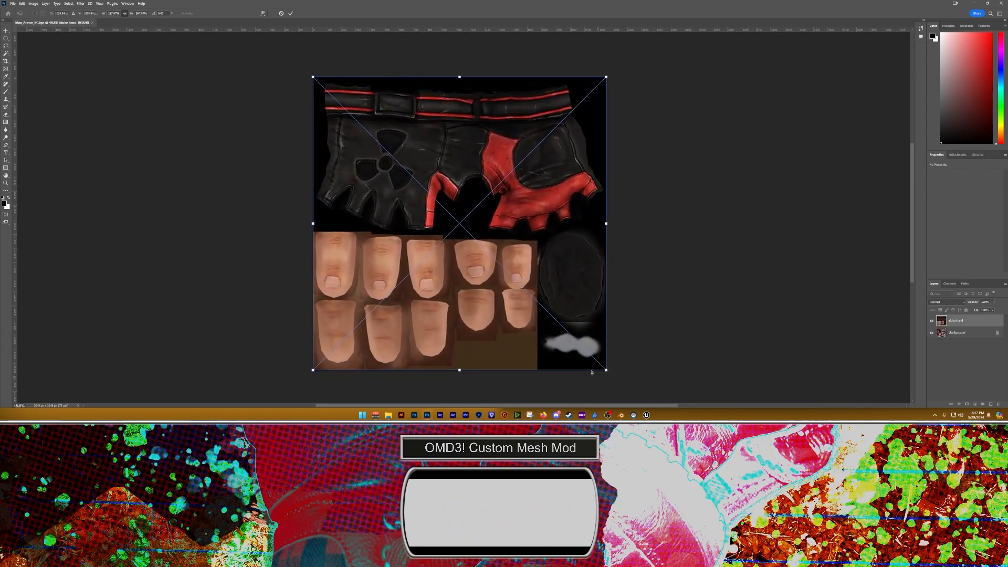
click(291, 13)
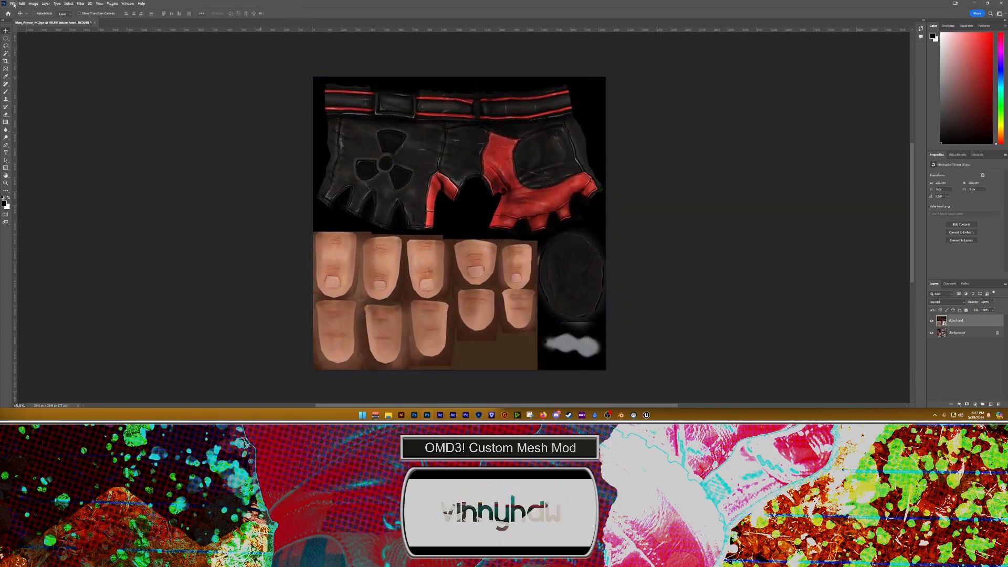
Step: Bring up the File Explorer window with the Duke Nukem Forever textures and select its full folder path
mouse_move(388, 415)
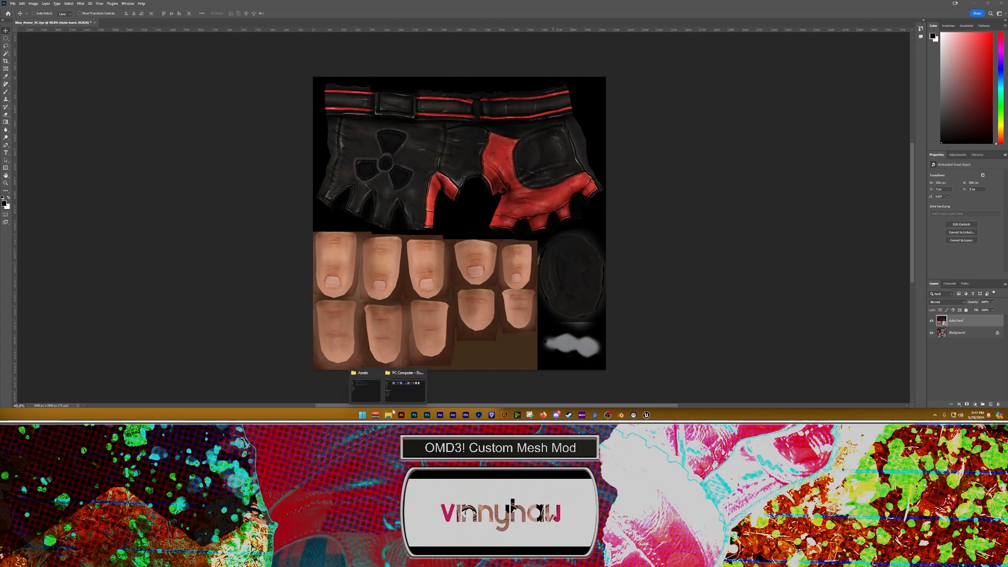
click(419, 395)
click(860, 122)
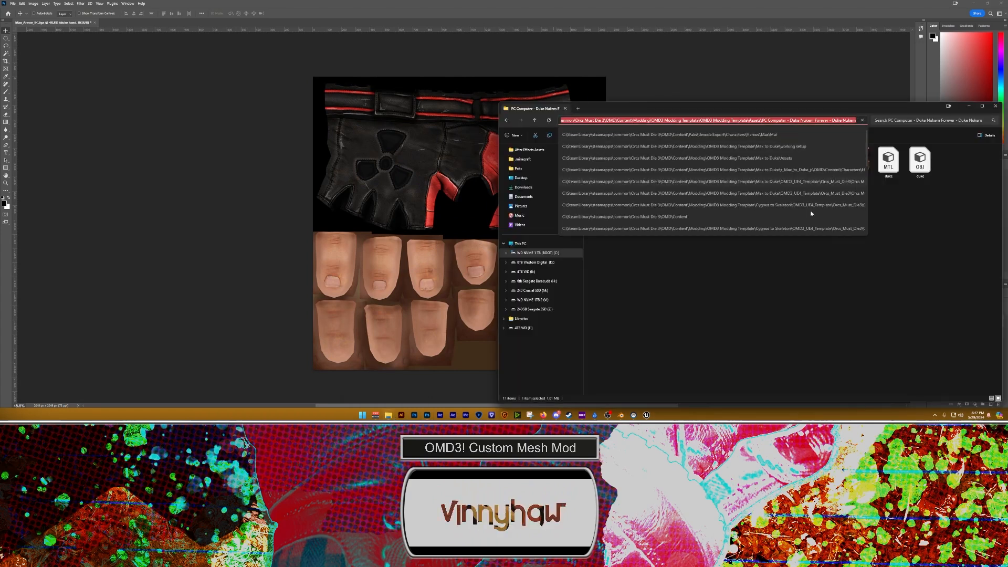
Step: Create a folder named new inside the PC Computer - Duke Nukem Forever - Duke Nukem folder and open it
click(690, 227)
right_click(691, 230)
mouse_move(708, 275)
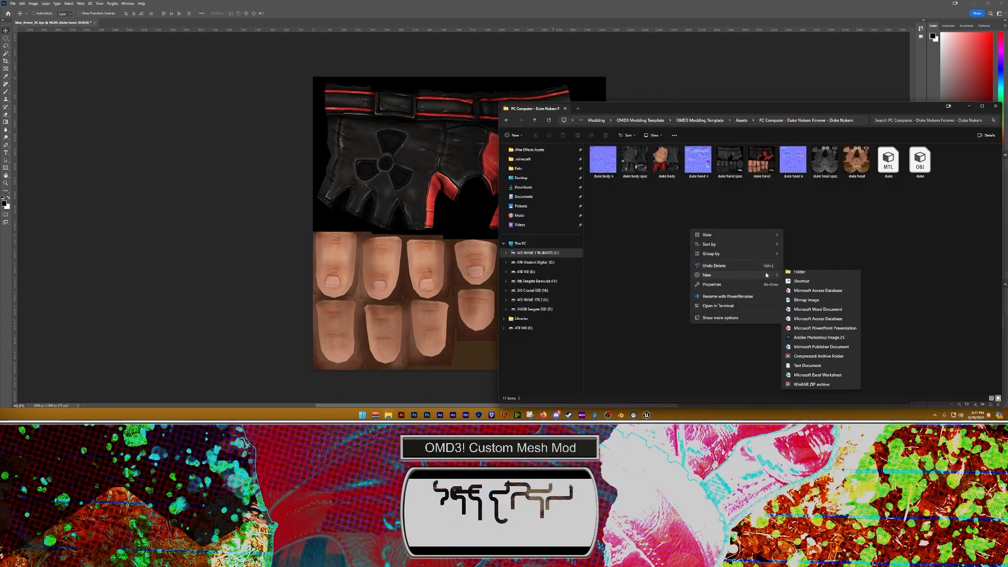
click(808, 277)
text(new)
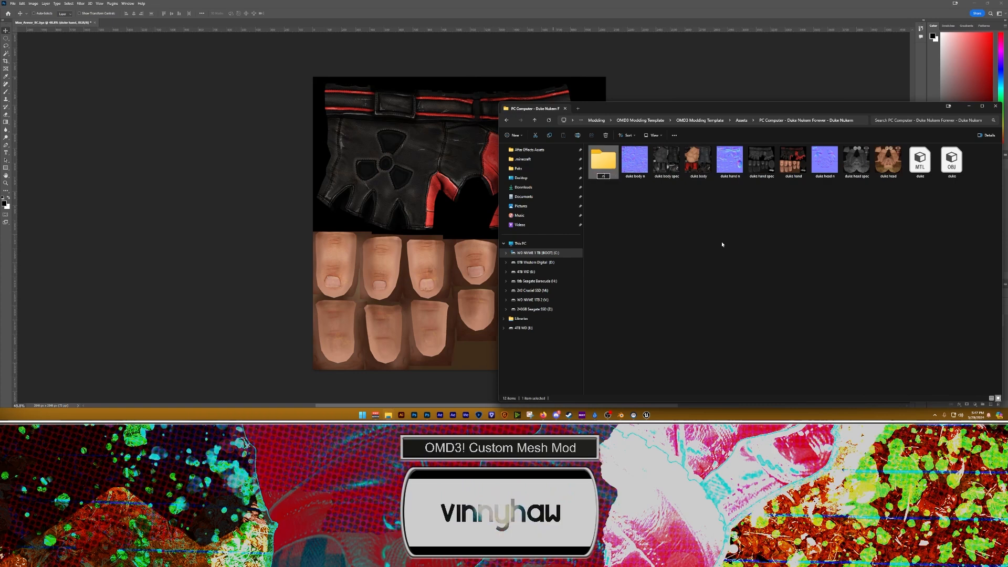
key(Return)
key(Return)
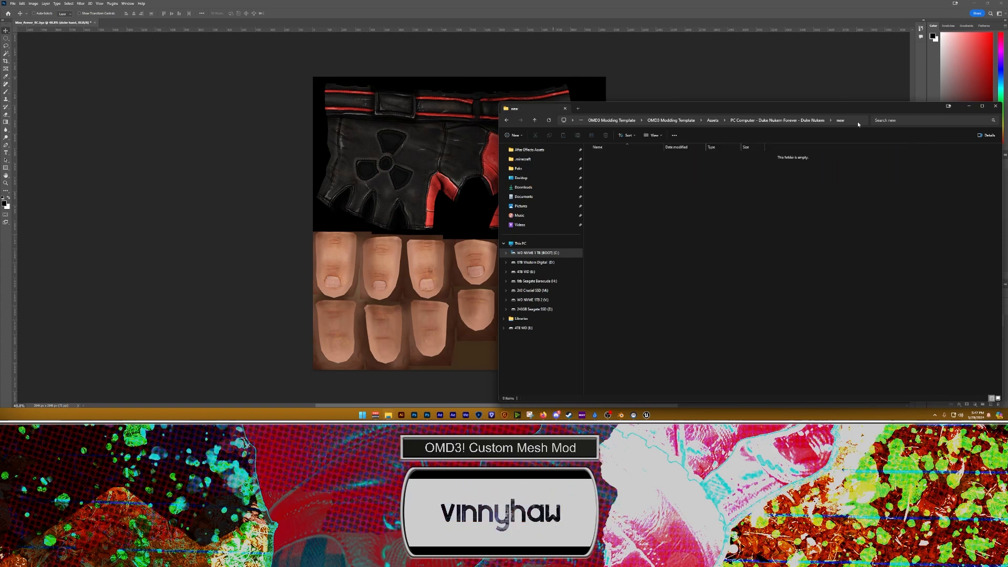
Step: Save a Targa copy of the texture as Max_Armor_BC in the new Duke Nukem subfolder, and close the document without saving changes
click(13, 3)
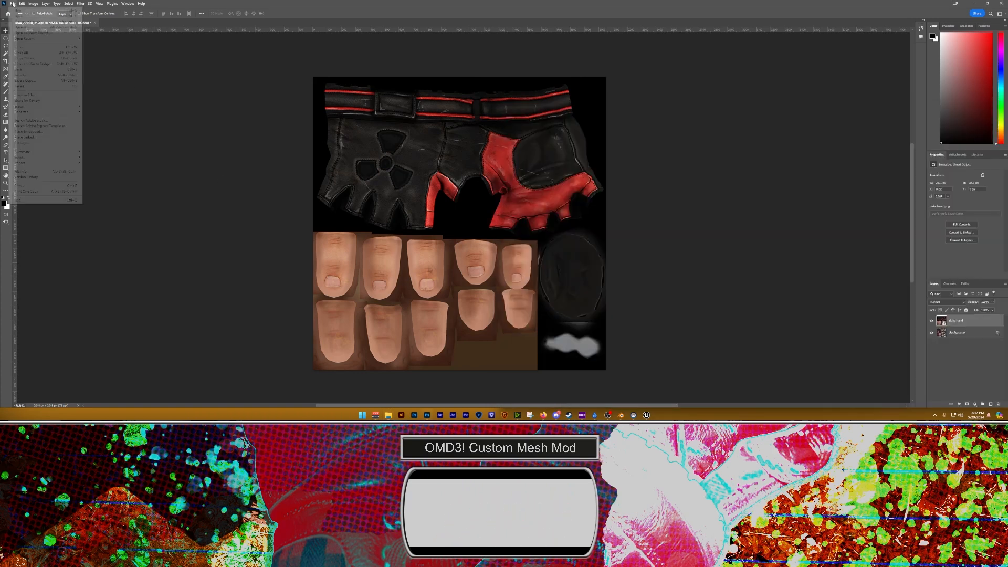
click(33, 82)
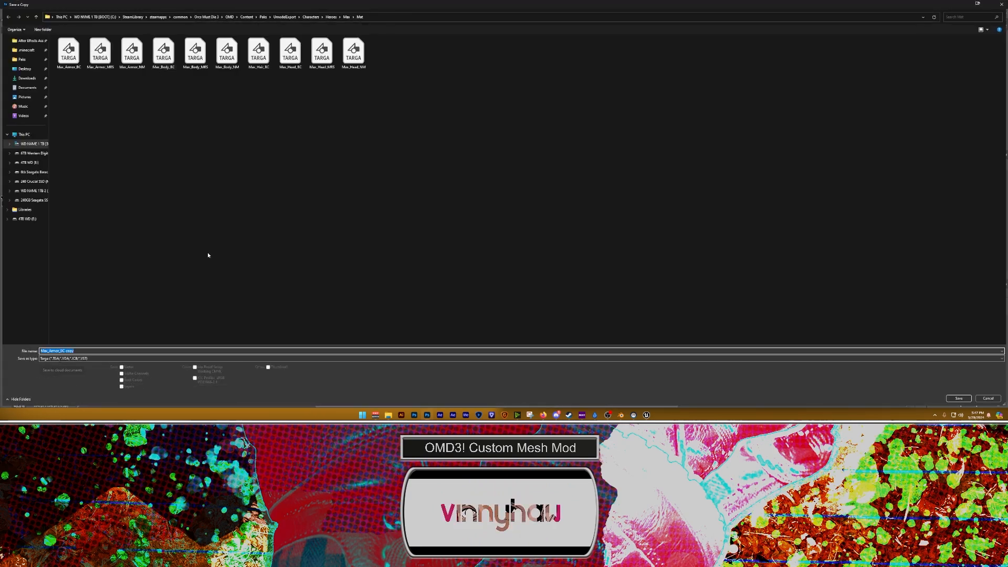
click(383, 17)
text(C:\SteamLibrary\steamapps\common\Orcs Must Die 3\OMD\Content\Modding\OMD3 Modding Template\OMD3 Modding Template\Assets\PC Computer - Duke Nukem Forever - Duke Nukem\new)
key(Return)
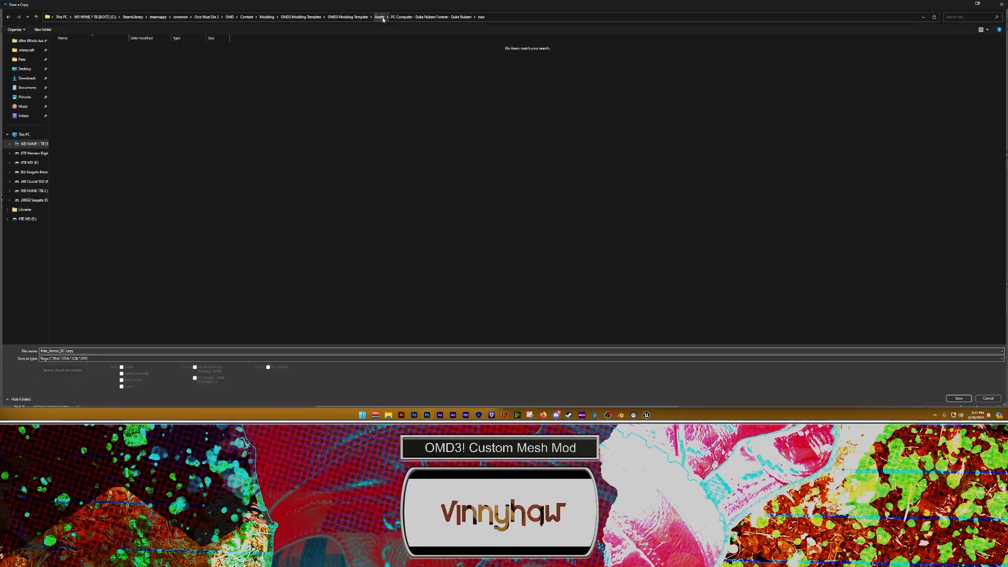
click(60, 359)
click(60, 359)
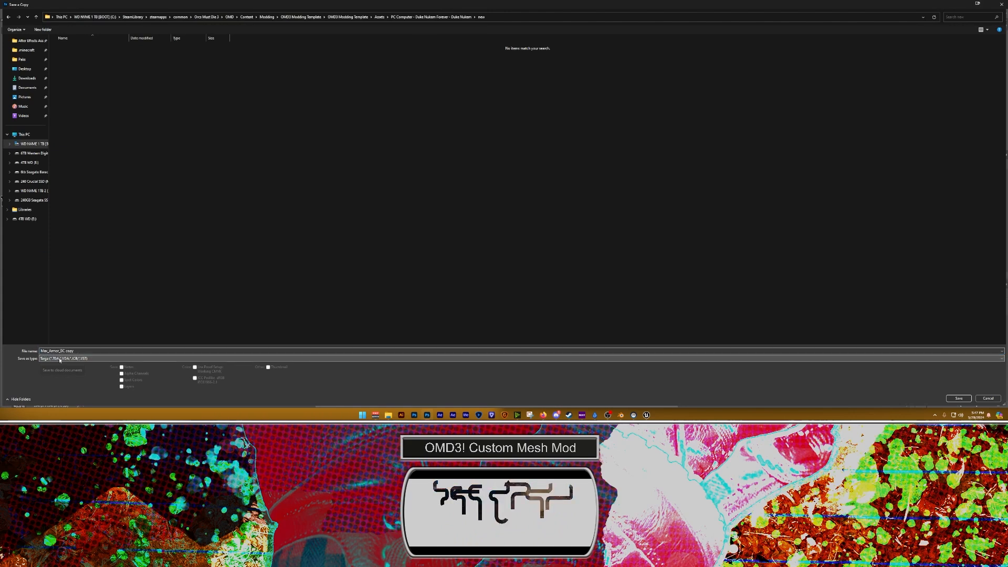
click(79, 352)
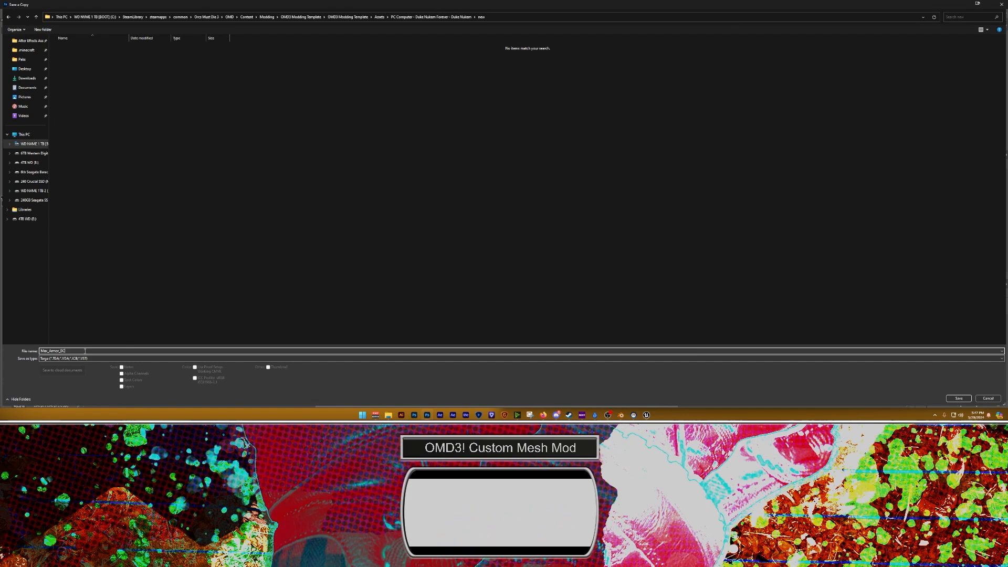
key(Return)
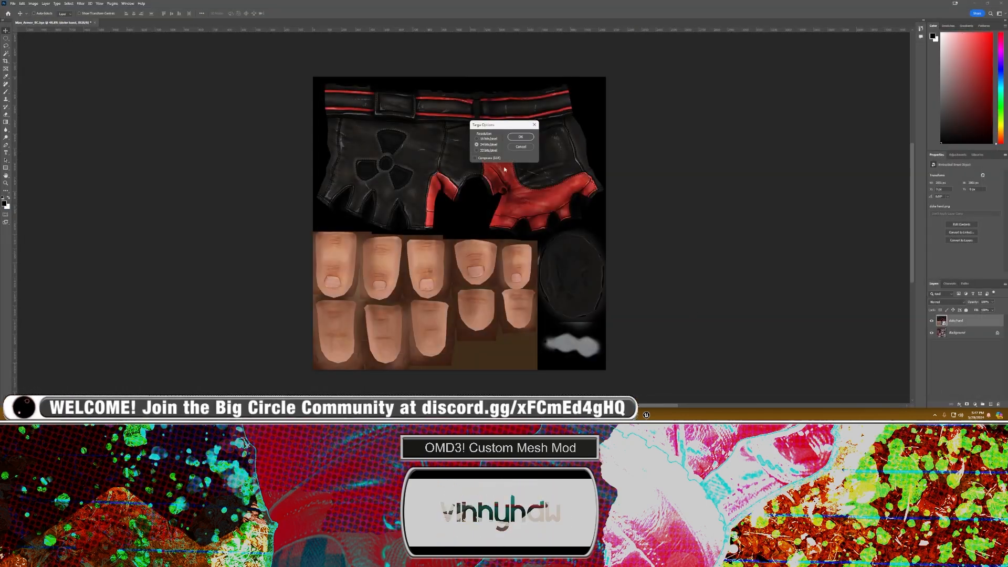
click(522, 137)
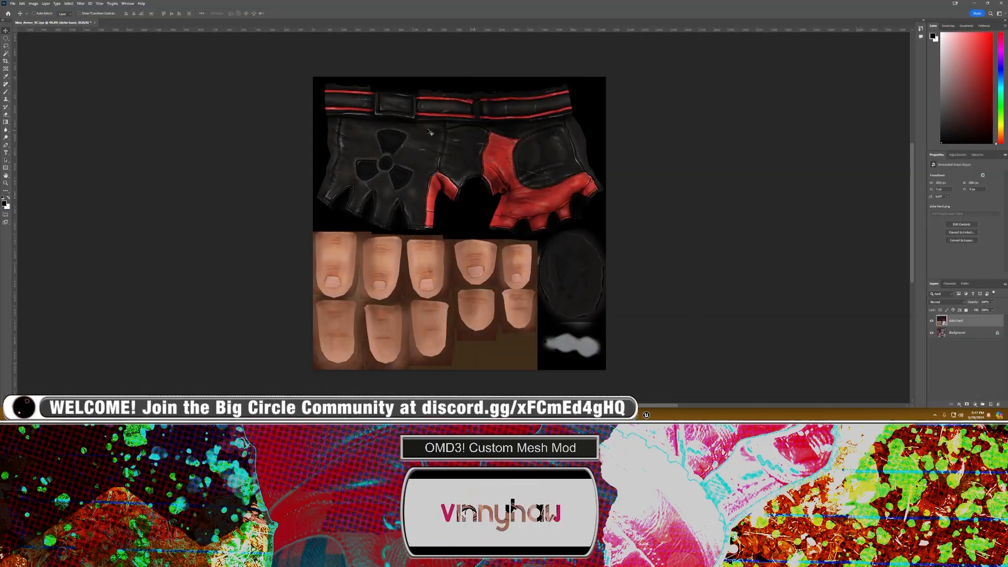
click(94, 23)
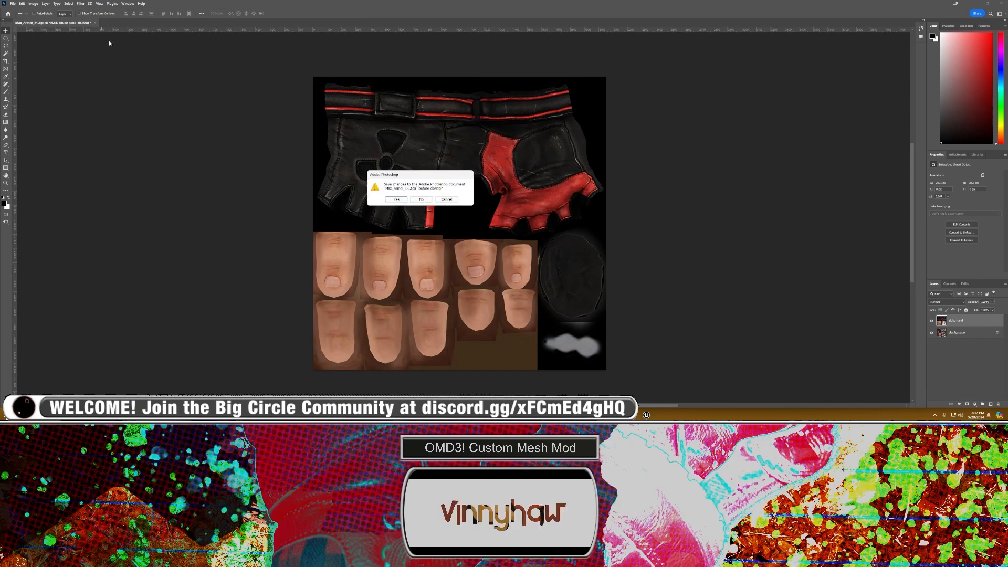
click(421, 199)
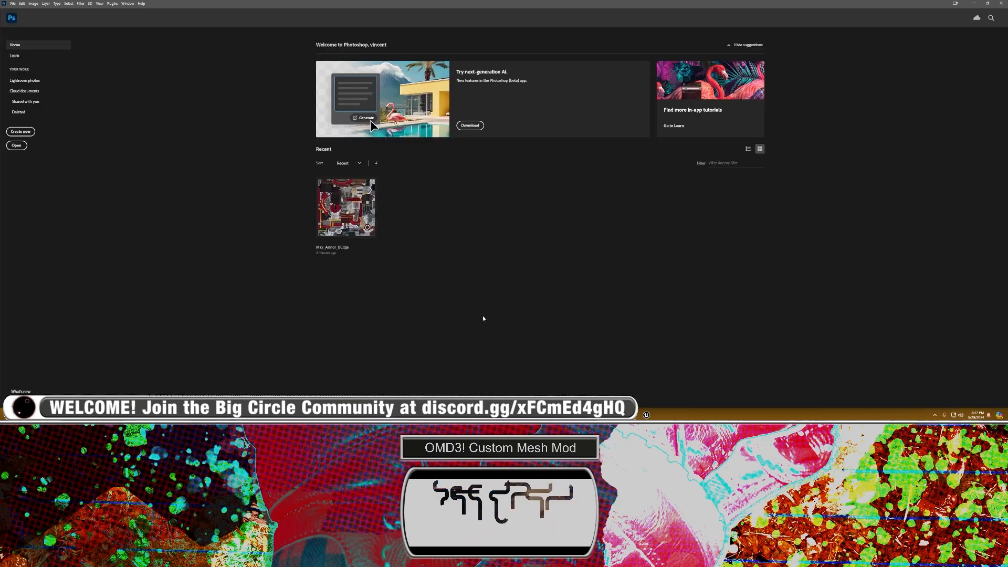
Step: In the second File Explorer window, browse from Paks through UmodelExport, Characters, Heroes and Max to the Mat folder
mouse_move(387, 414)
click(388, 388)
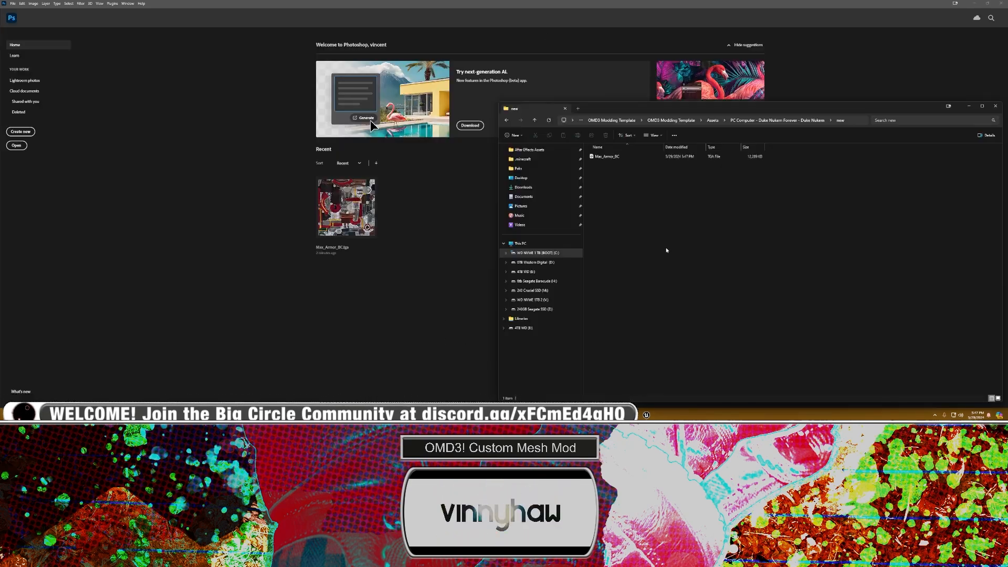
click(423, 377)
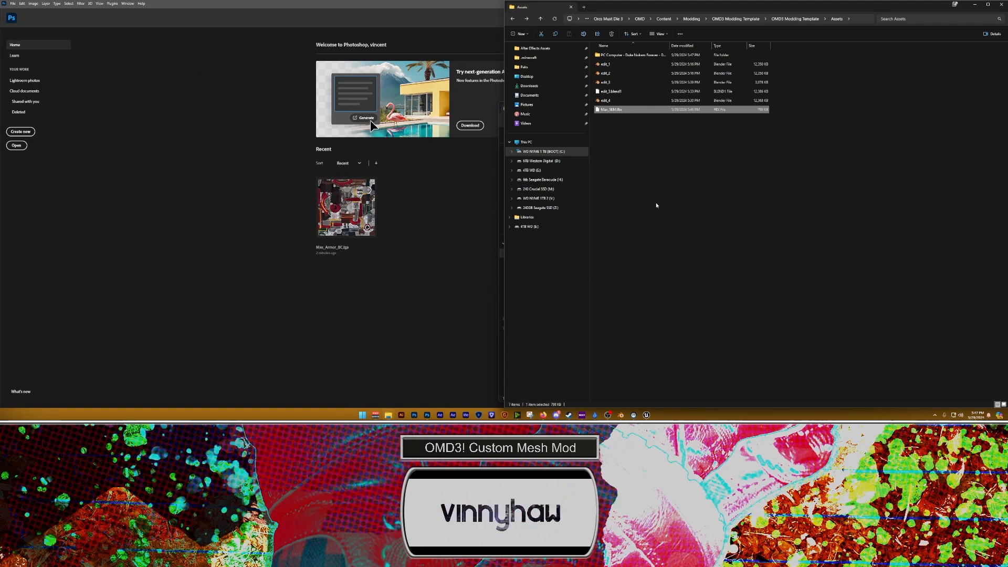
drag(655, 13, 692, 142)
click(563, 192)
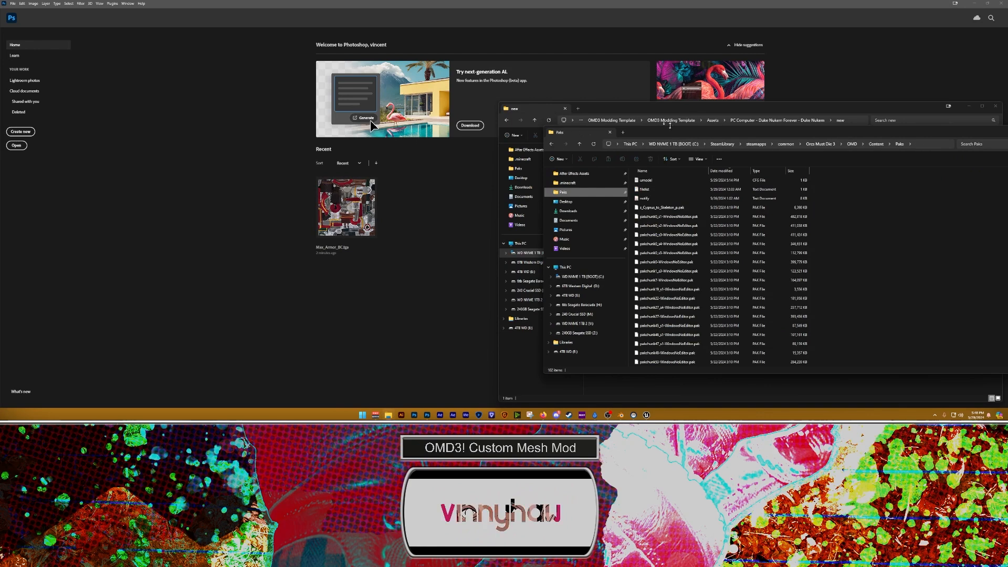
scroll(674, 350, down, 20)
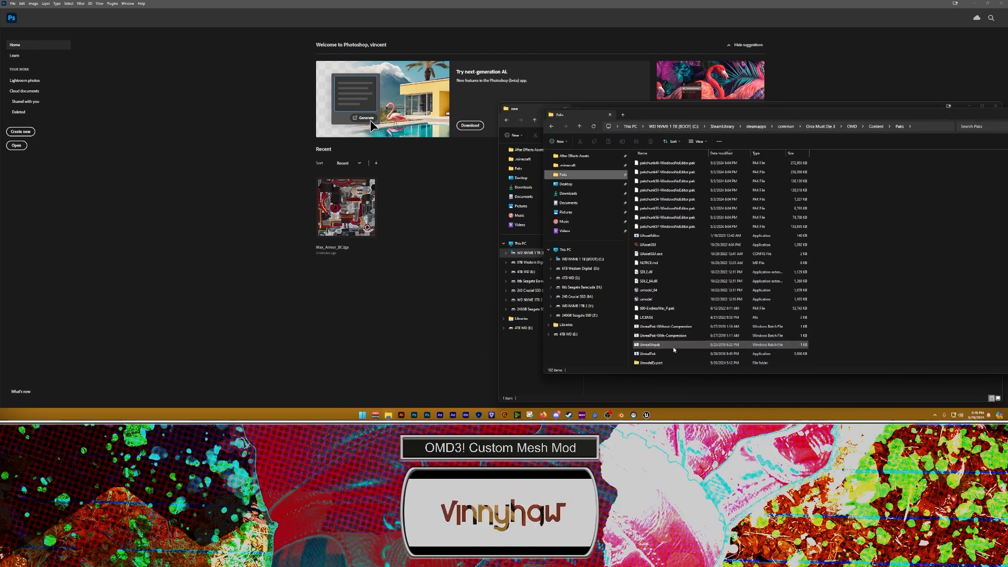
double_click(651, 362)
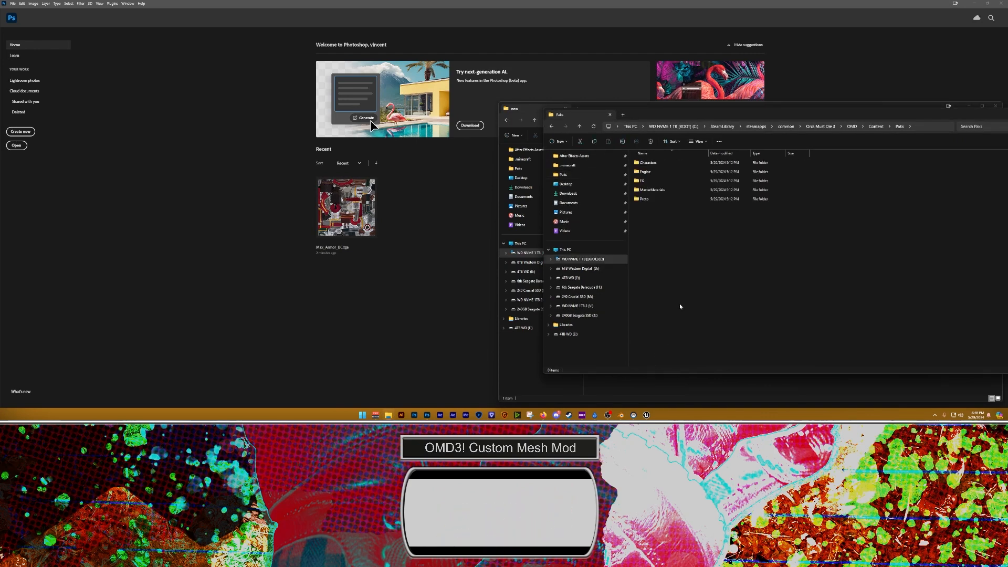
double_click(643, 162)
click(651, 164)
double_click(650, 164)
double_click(650, 163)
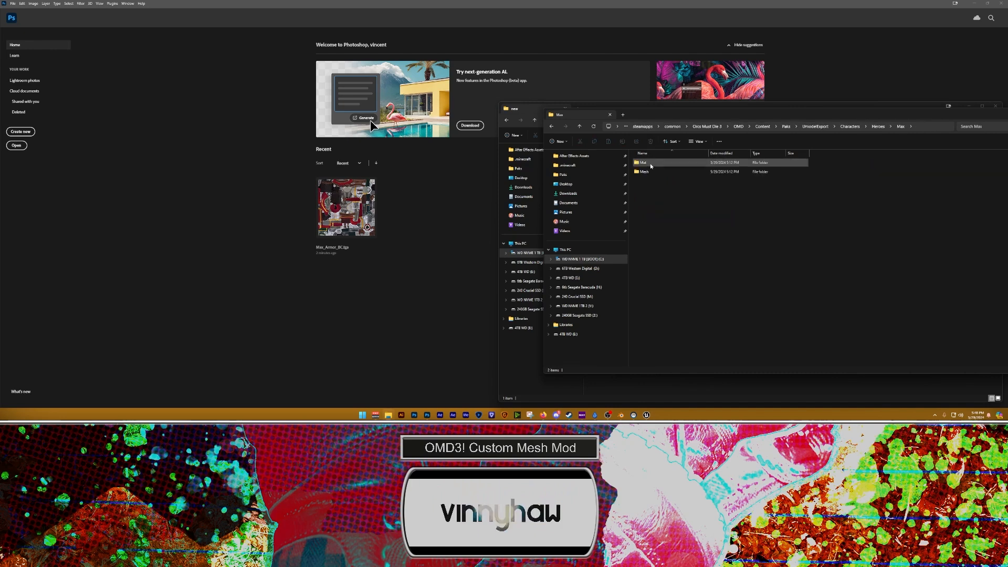
double_click(643, 163)
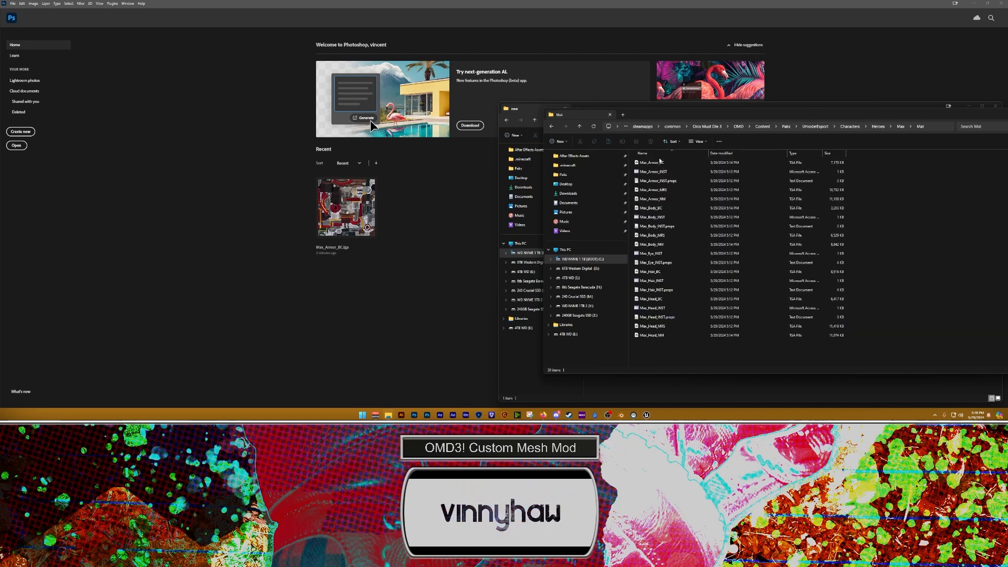
Step: Open the Max_Armor_NM texture from the Mat folder in Photoshop
click(650, 163)
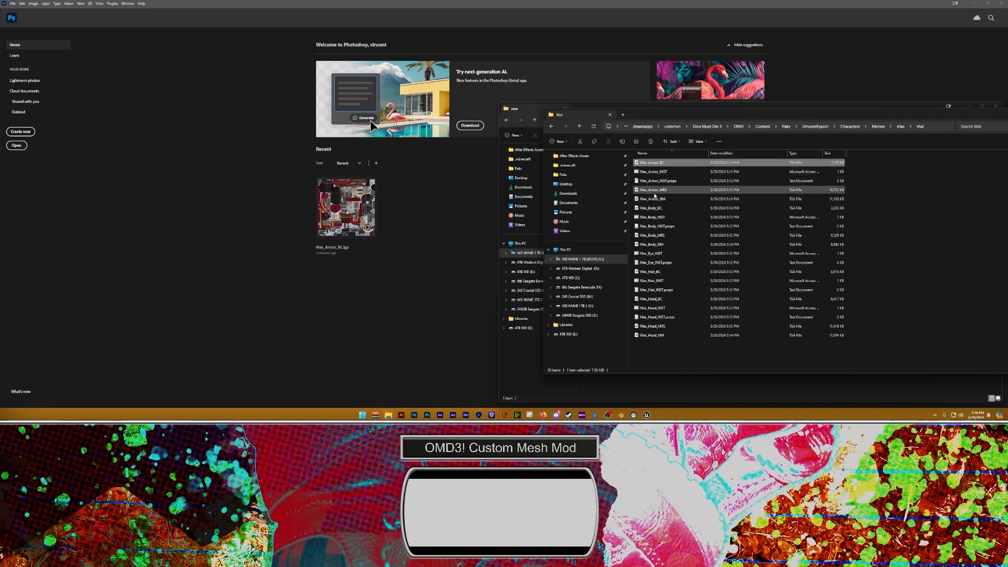
click(653, 199)
drag(652, 200, 422, 195)
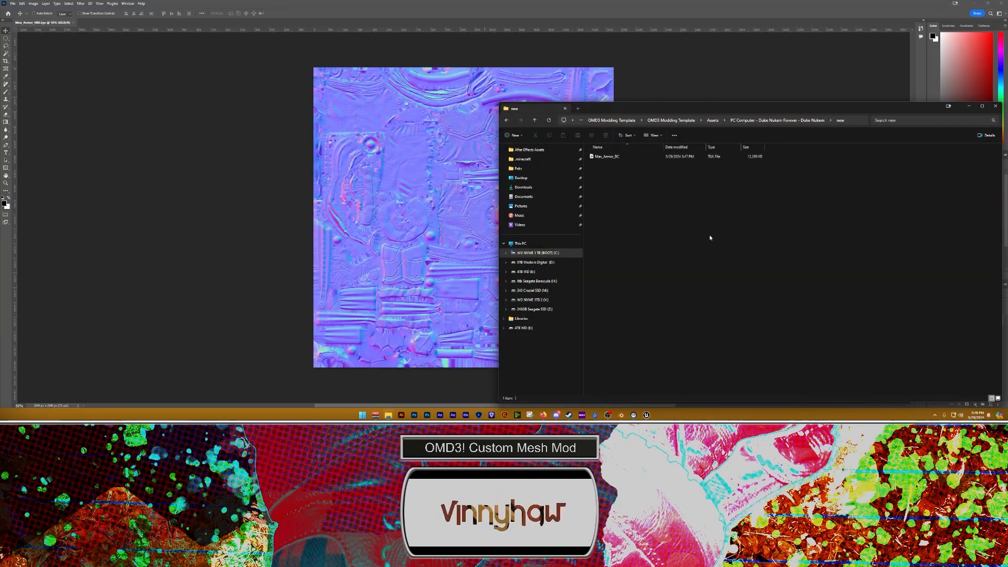
Step: Place the duke hand n image over the Max_Armor_NM texture and scale it to fill the whole canvas
key(alt+Left)
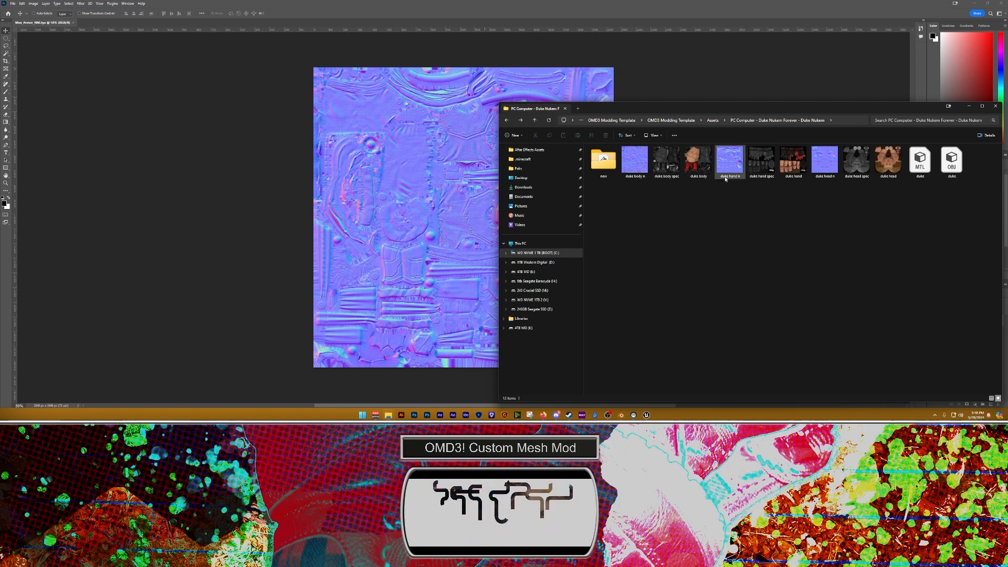
drag(735, 164, 346, 98)
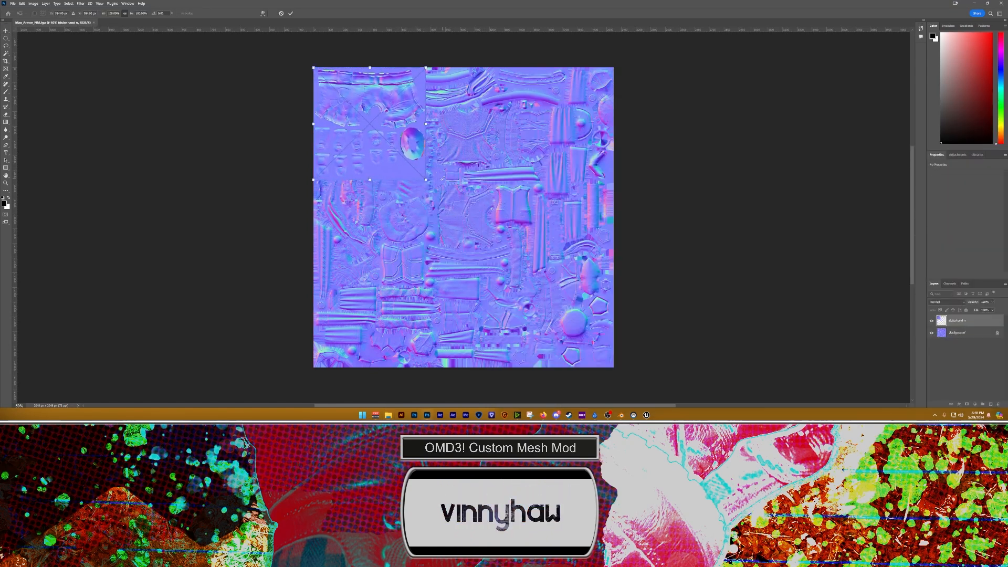
drag(425, 179, 603, 381)
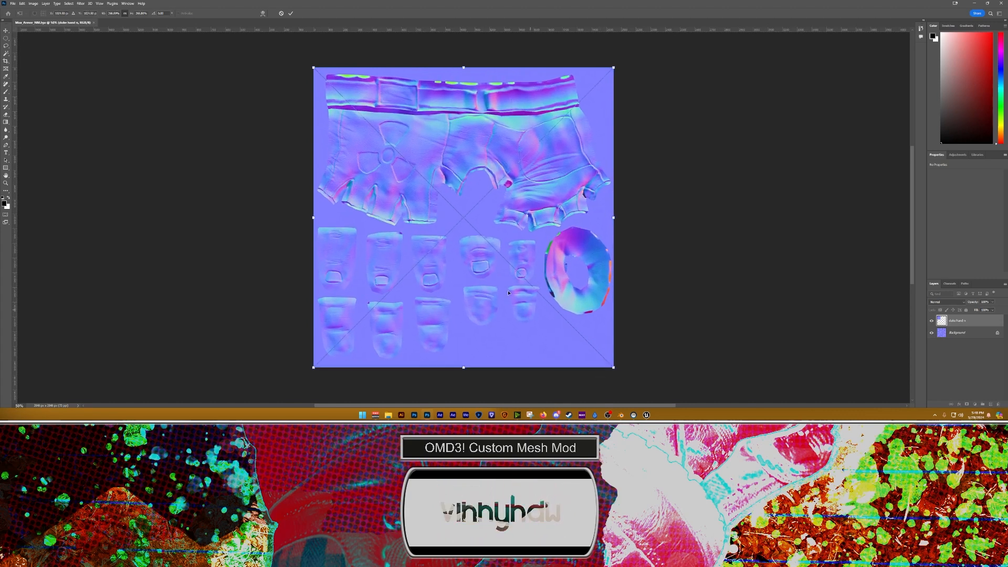
click(291, 15)
Step: Save a Targa copy as Max_Armor_NM in the new Duke Nukem subfolder, and close the document without saving changes
click(12, 3)
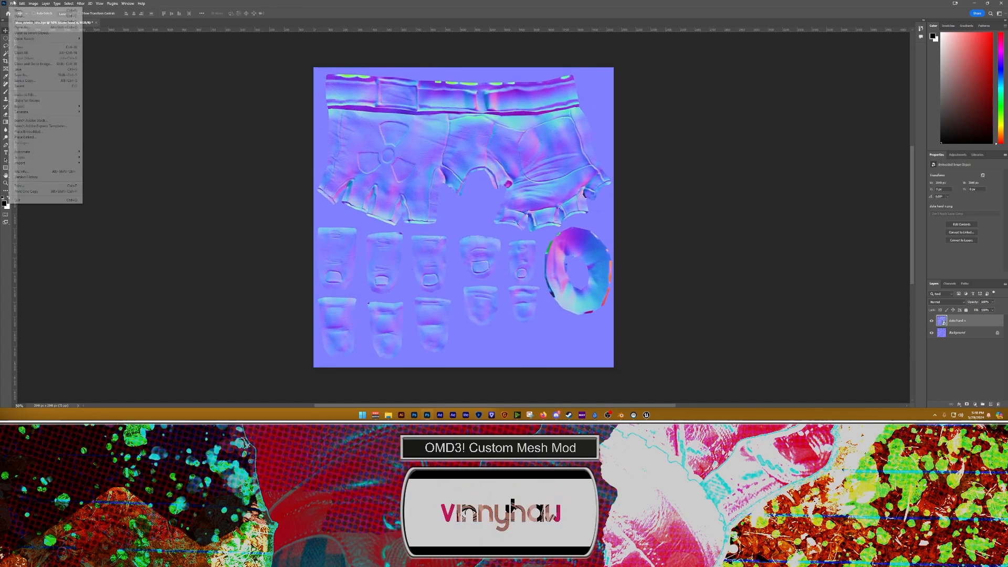
click(36, 81)
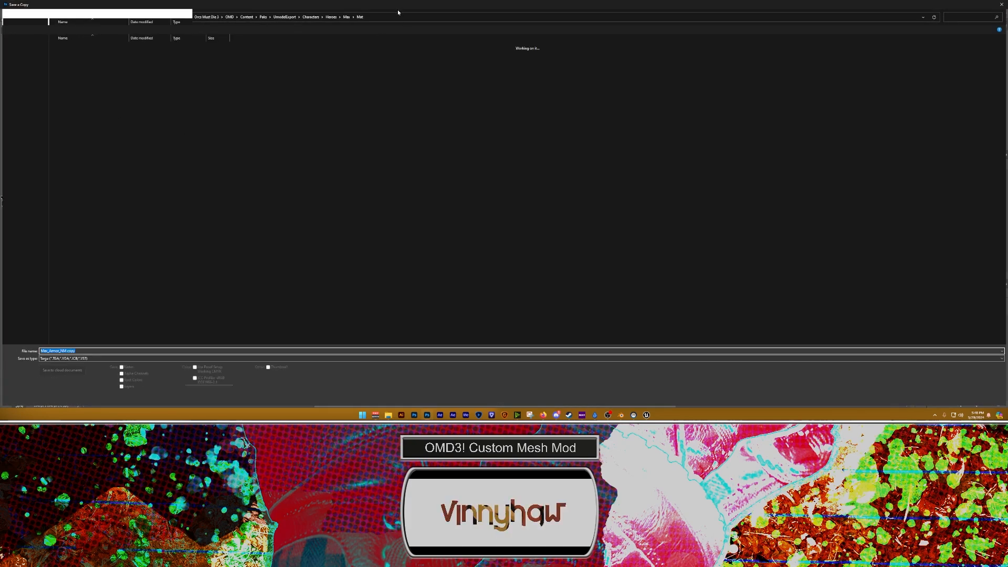
click(392, 18)
text(C:\SteamLibrary\steamapps\common\Orcs Must Die 3\OMD\Content\Modding\OMD3 Modding Template\OMD3 Modding Template\Assets\PC Computer - Duke Nukem Forever - Duke Nukem\new)
key(Return)
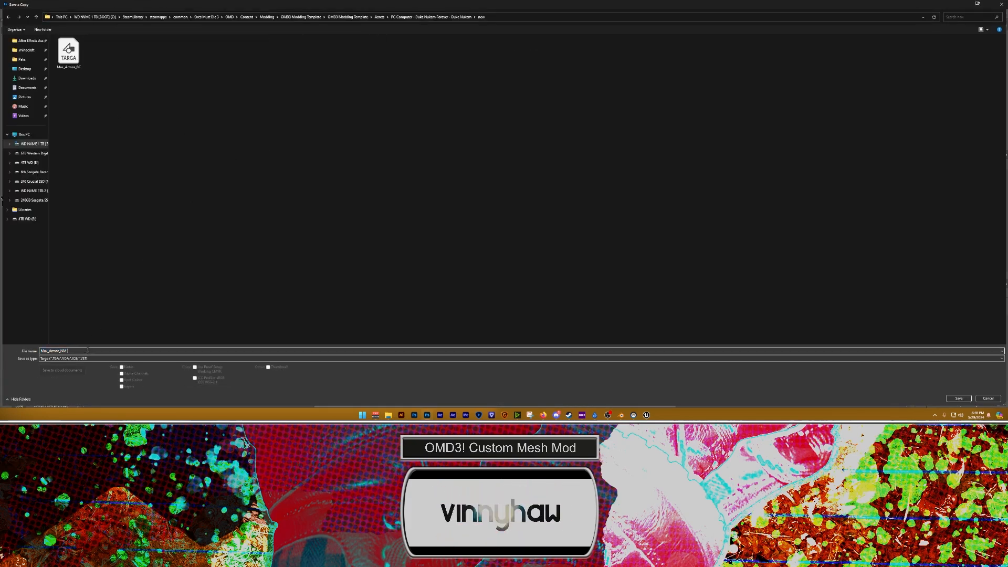
click(948, 397)
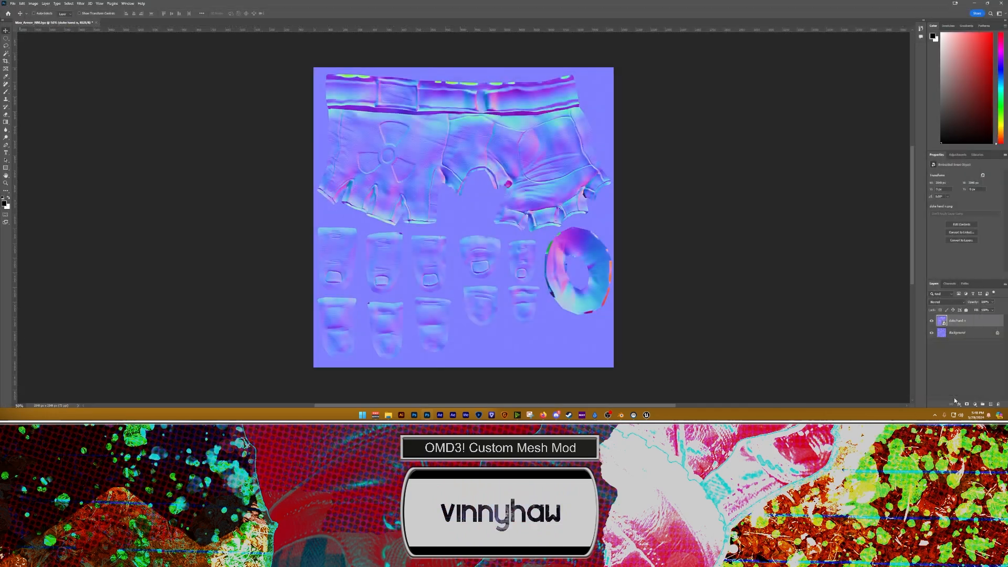
click(521, 136)
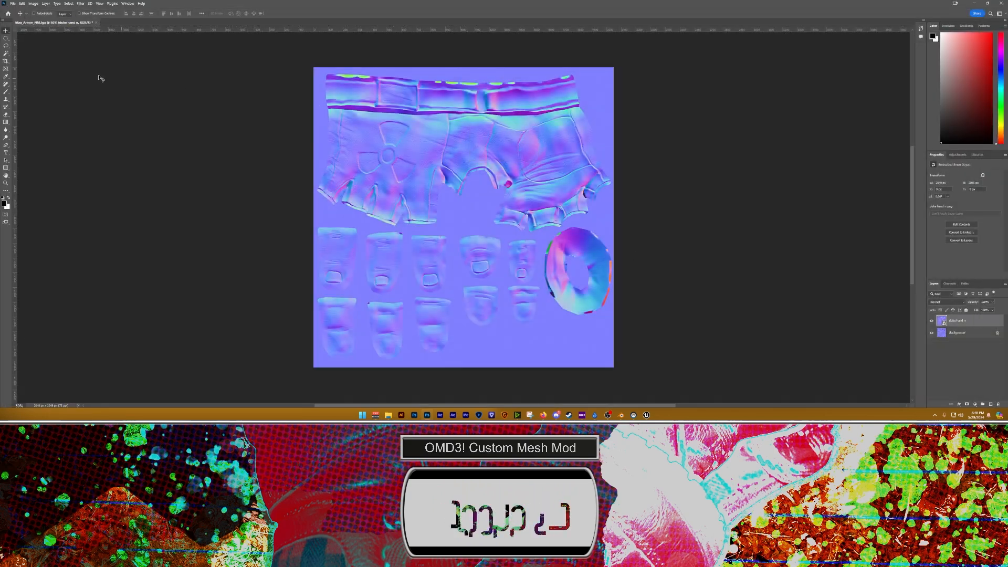
click(97, 23)
click(421, 199)
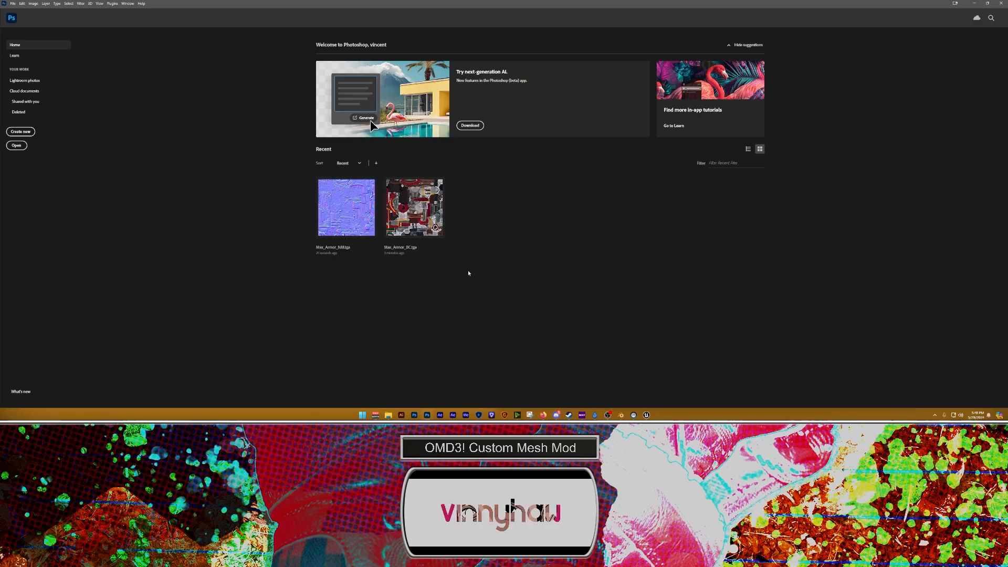
Step: Open the Max_Body_BC texture from the Mat folder in Photoshop
click(414, 382)
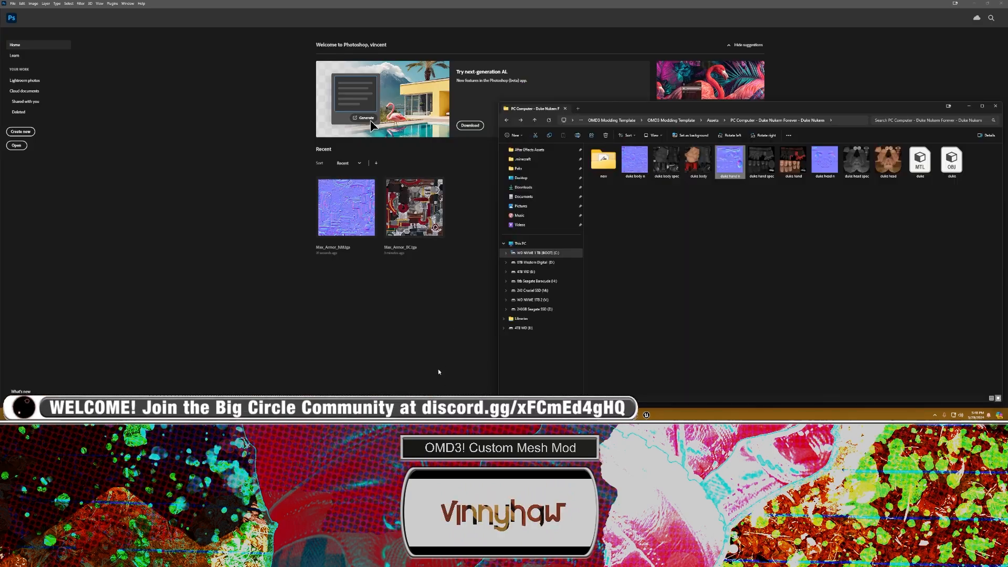
click(383, 393)
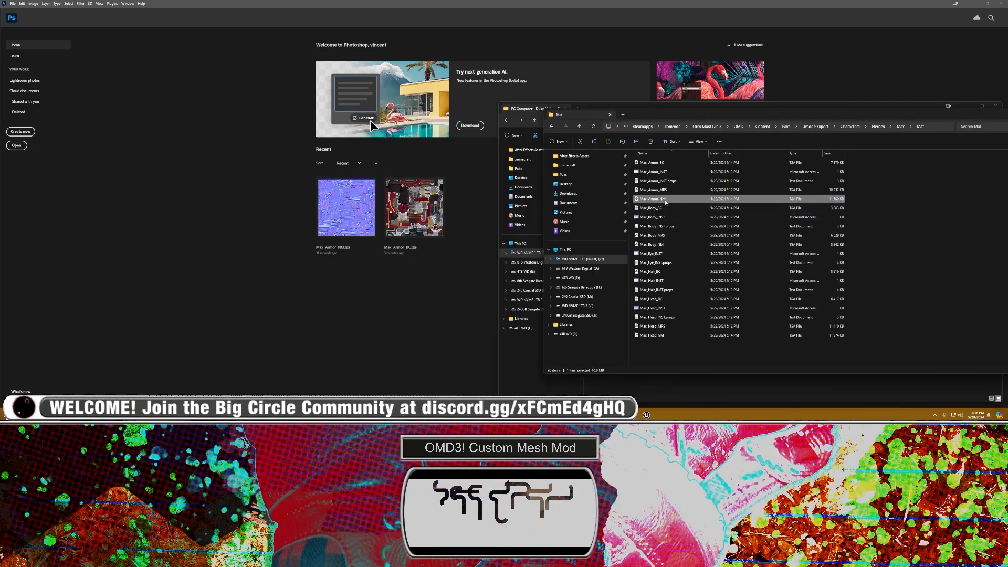
drag(658, 207, 346, 209)
Step: Place the duke body image over the Max_Body_BC texture and scale it up to fill the canvas
mouse_move(388, 415)
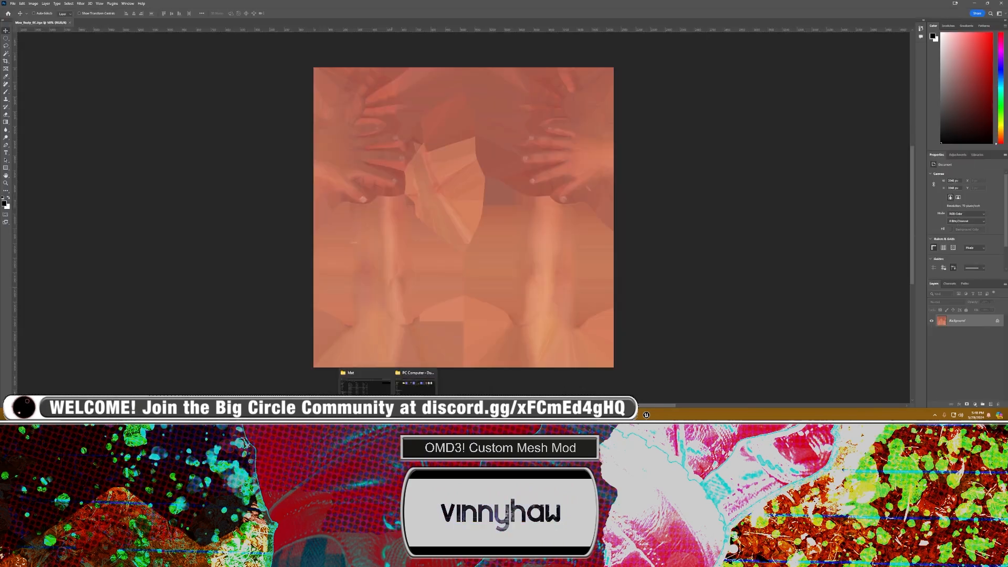
click(415, 382)
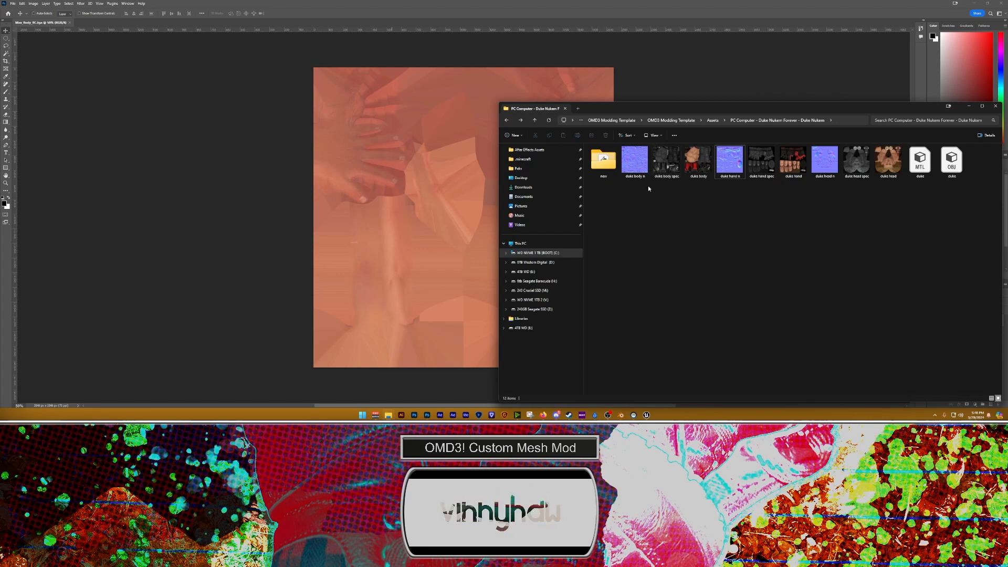
drag(698, 159, 433, 148)
drag(539, 293, 599, 379)
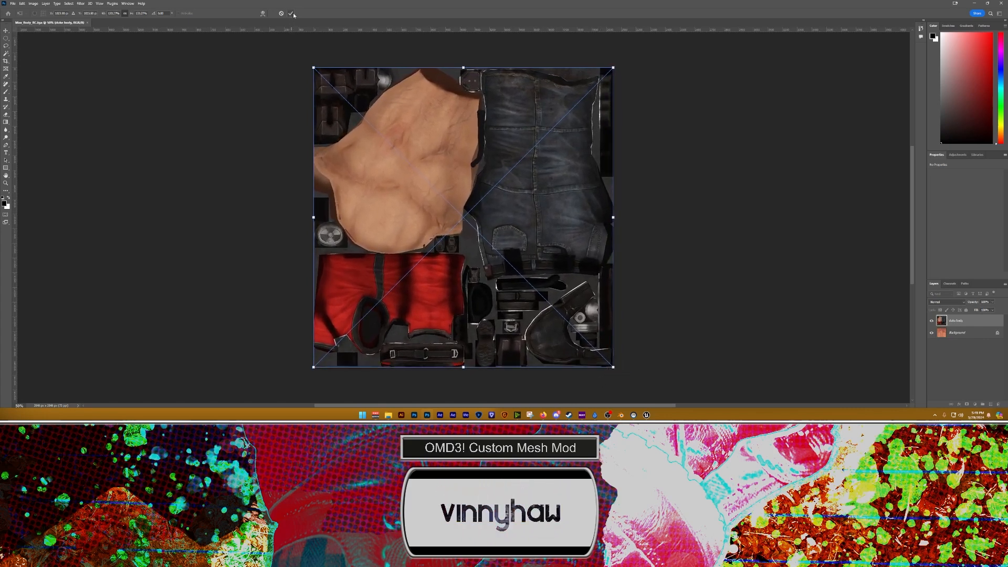
click(292, 14)
Step: Stretch the placed duke body layer slightly at its lower-right corner to cover the canvas edge, and check the coverage
click(13, 4)
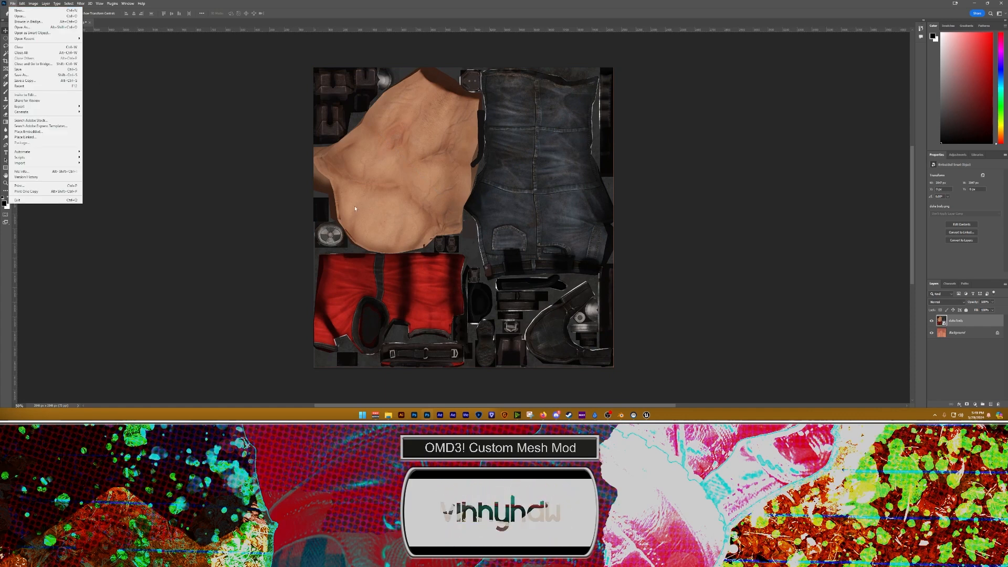
click(669, 361)
alt+scroll(630, 368, up, 3)
alt+scroll(637, 368, down, 2)
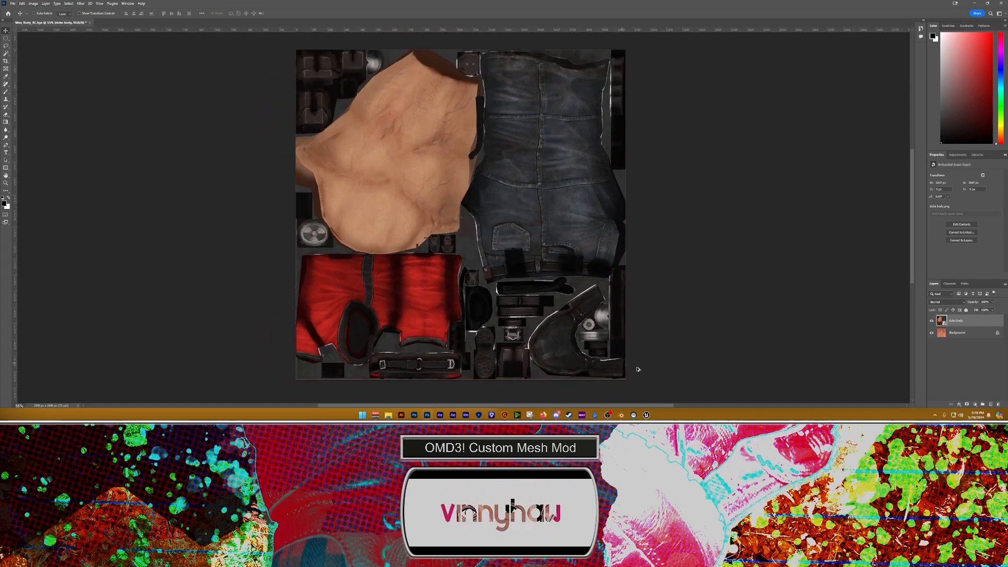
alt+scroll(637, 369, up, 5)
key(ctrl+t)
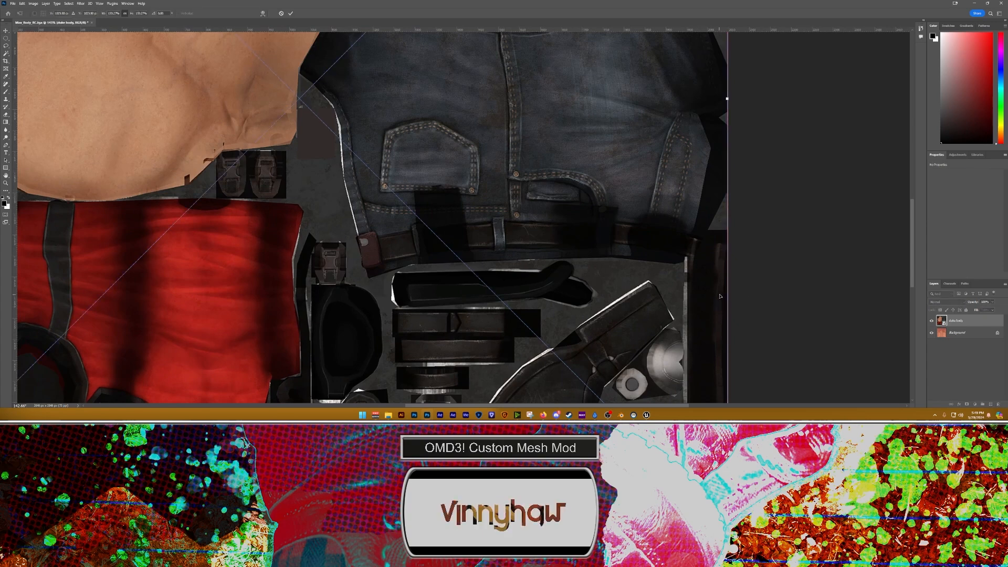
alt+scroll(720, 296, down, 3)
drag(666, 367, 557, 247)
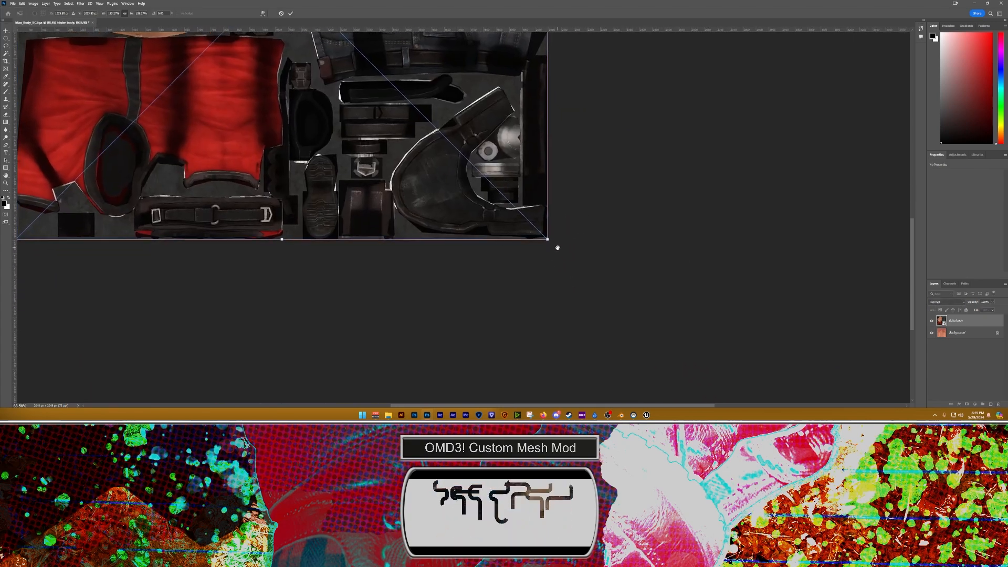
alt+scroll(611, 256, up, 5)
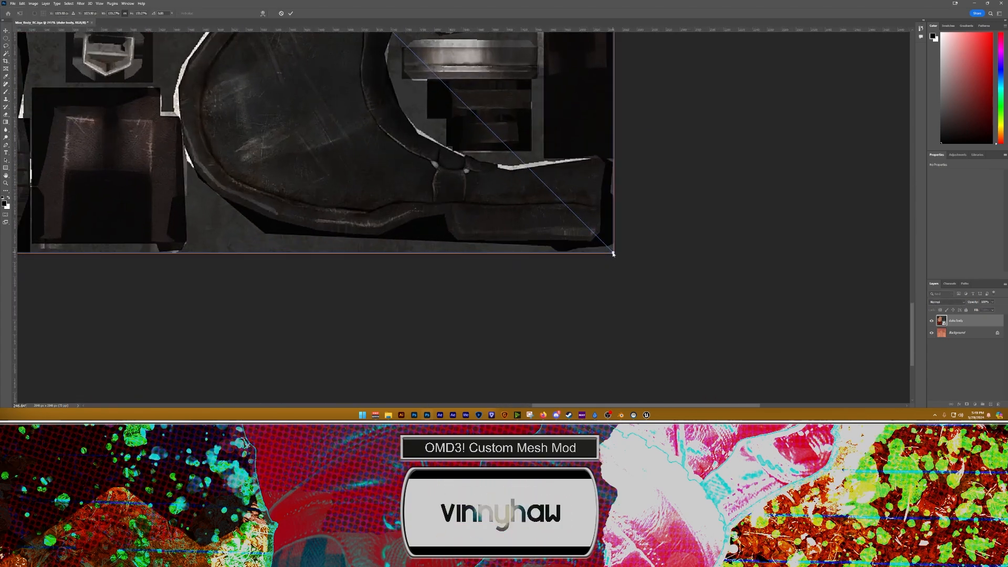
drag(613, 254, 614, 254)
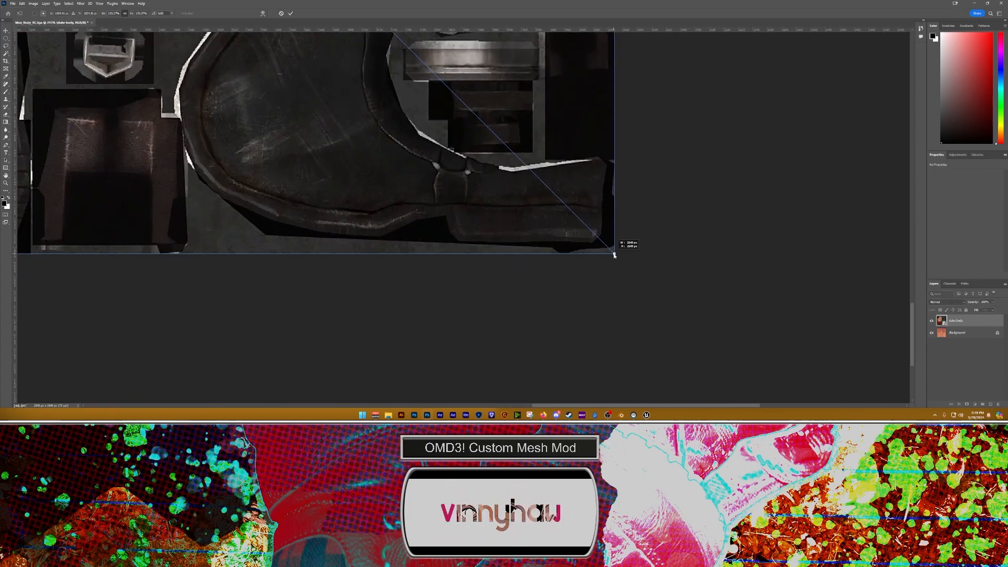
click(291, 13)
alt+scroll(670, 308, down, 5)
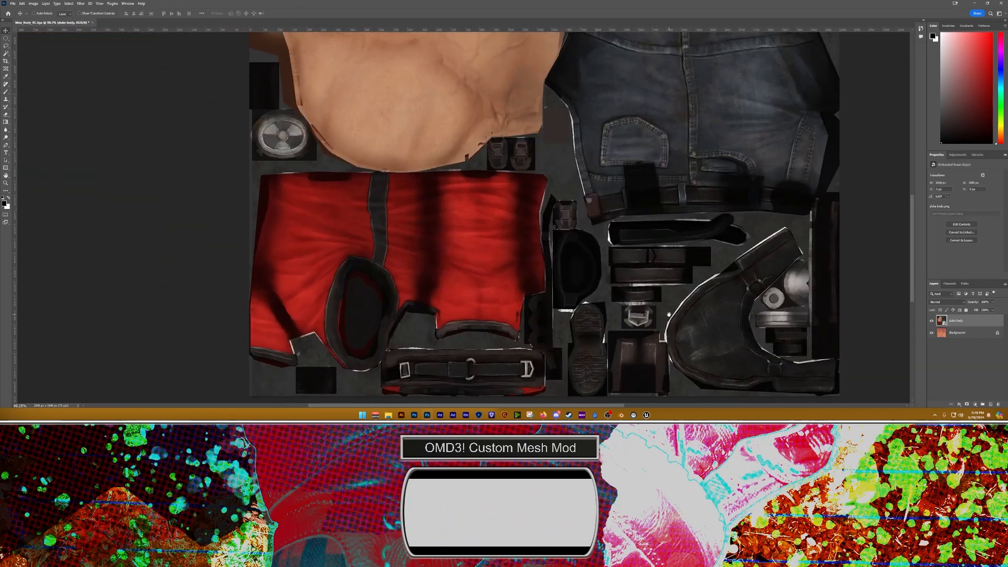
alt+scroll(670, 307, down, 1)
drag(634, 217, 579, 311)
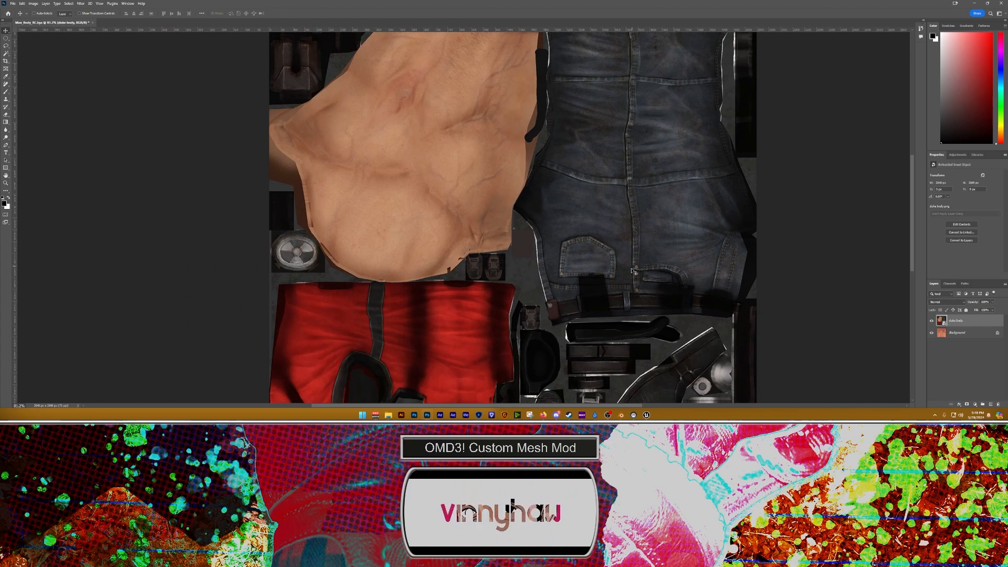
drag(632, 271, 648, 182)
drag(539, 197, 520, 220)
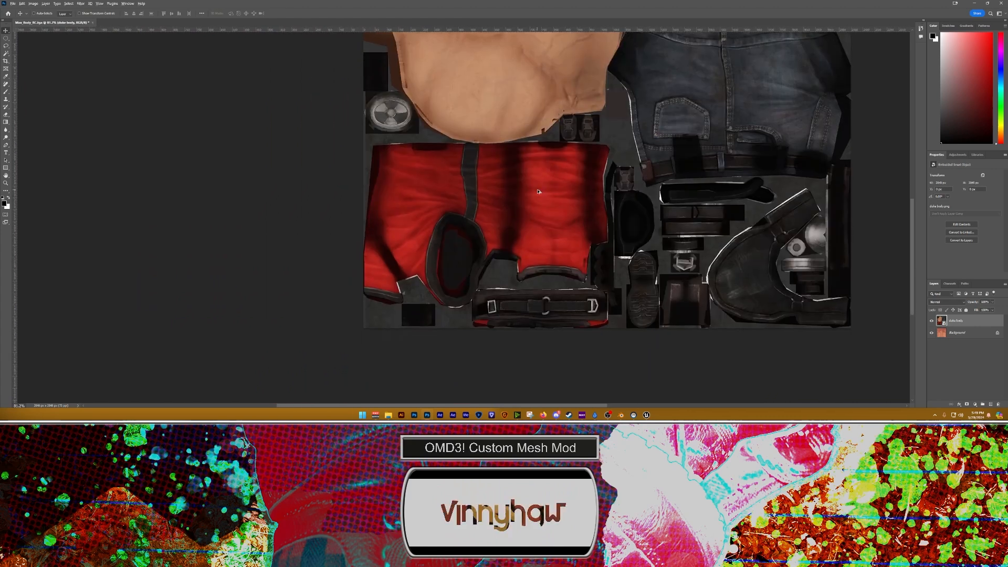
alt+scroll(513, 222, down, 2)
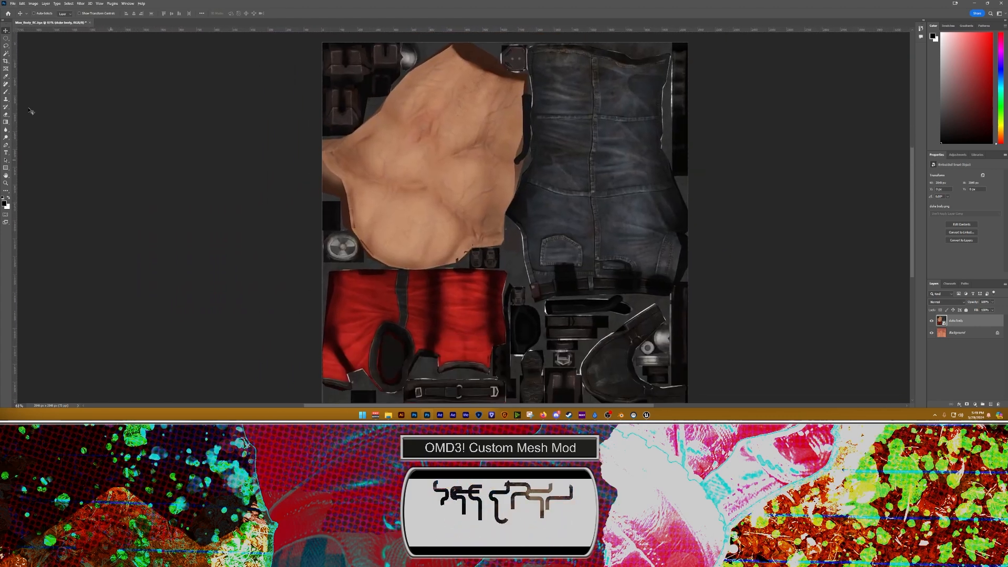
Step: Save a Targa copy as Max_Body_BC in the Duke Nukem folder's new subfolder, and close the document without saving changes
click(12, 4)
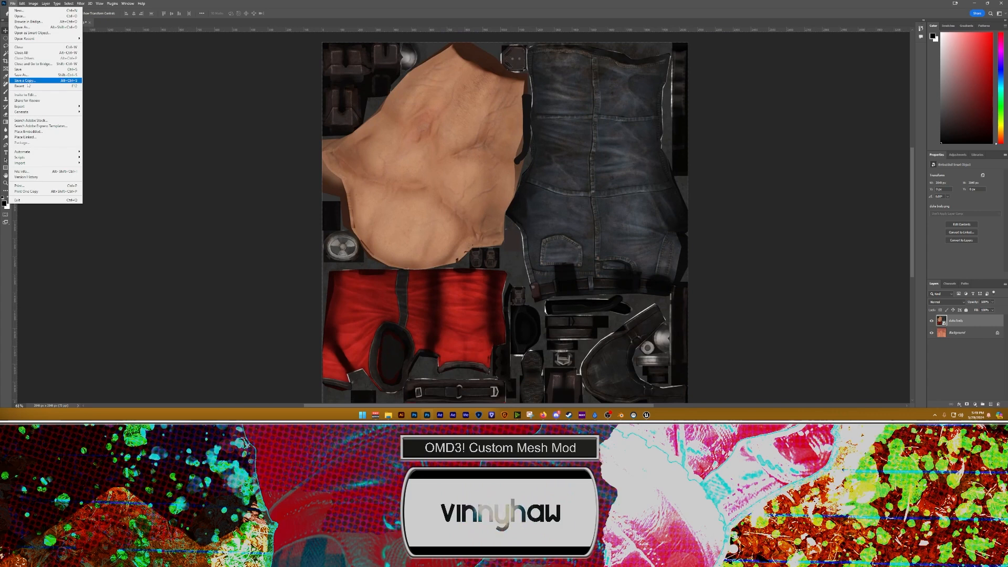
click(42, 83)
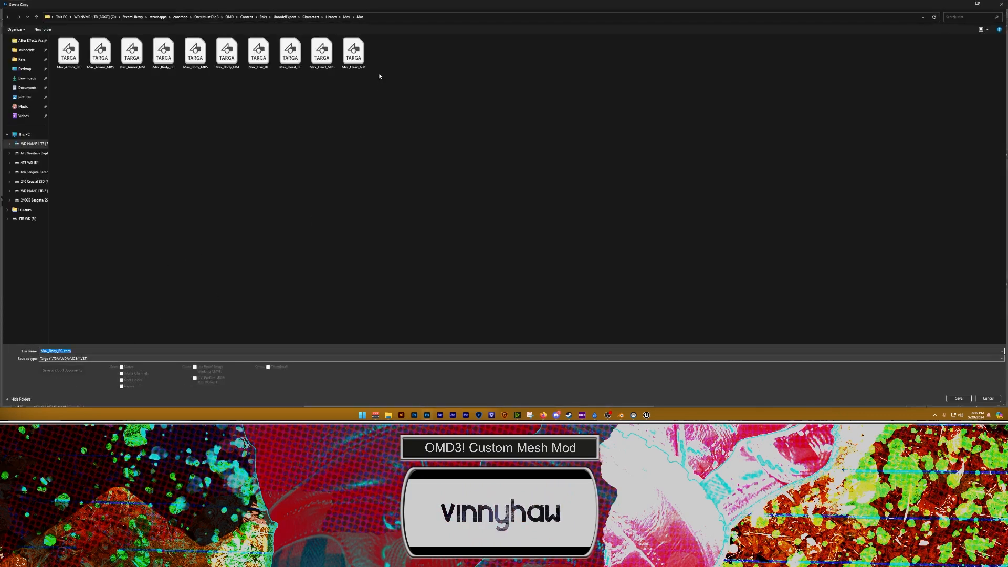
click(376, 17)
text(C:\SteamLibrary\steamapps\common\Orcs Must Die 3\OMD\Content\Modding\OMD3 Modding Template\OMD3 Modding Template\Assets\PC Computer - Duke Nukem Forever - Duke Nukem\new)
key(Return)
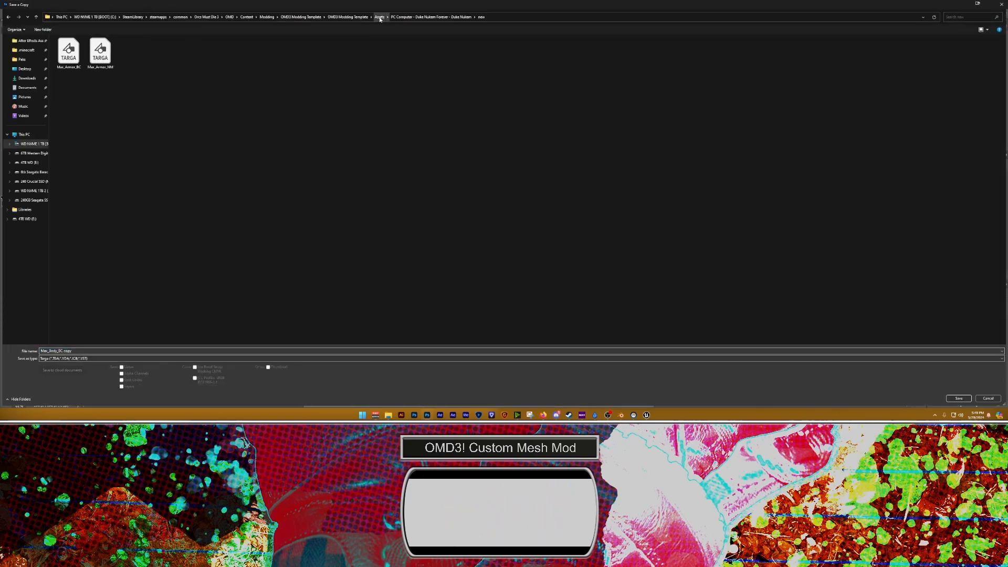
click(94, 351)
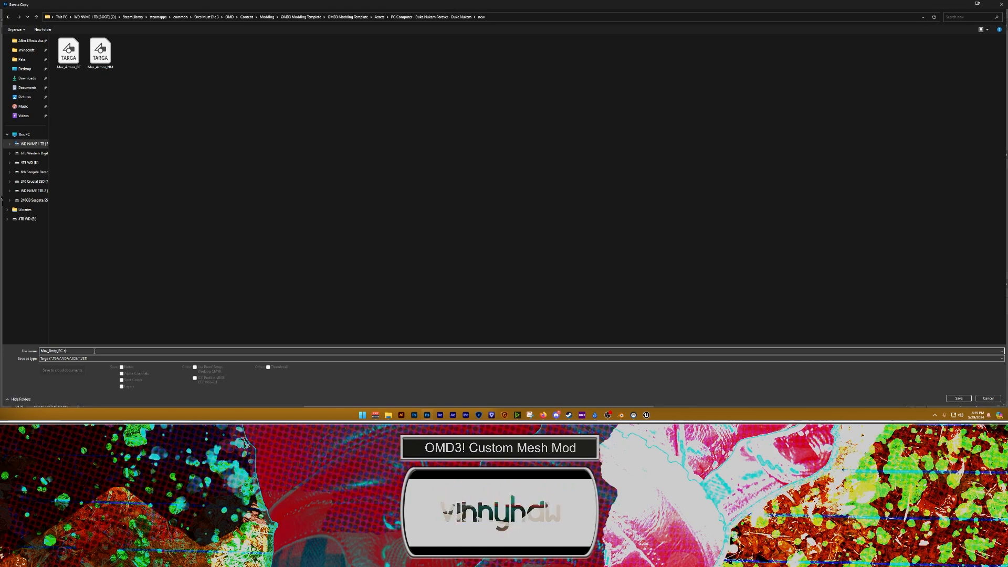
click(959, 398)
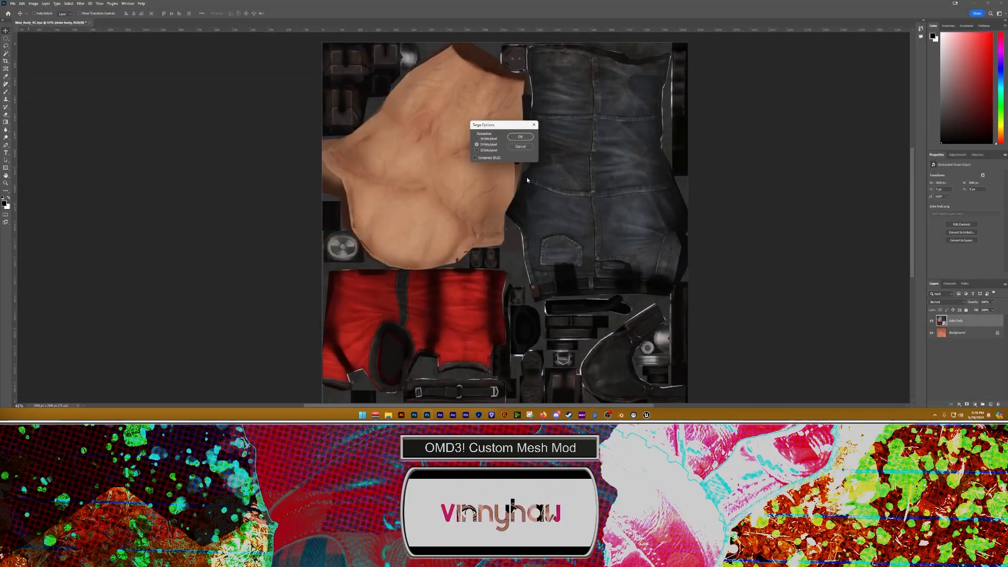
click(518, 138)
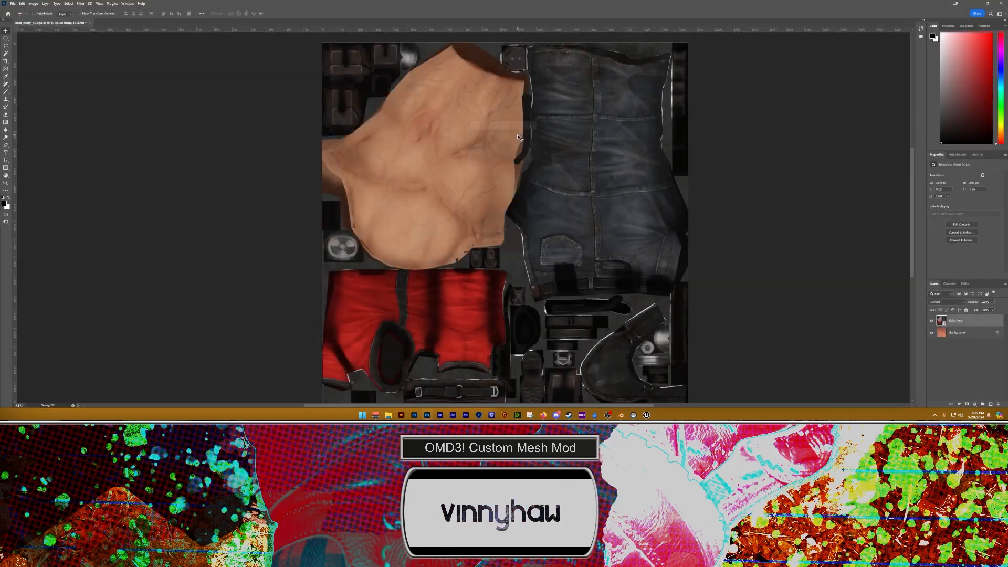
click(90, 23)
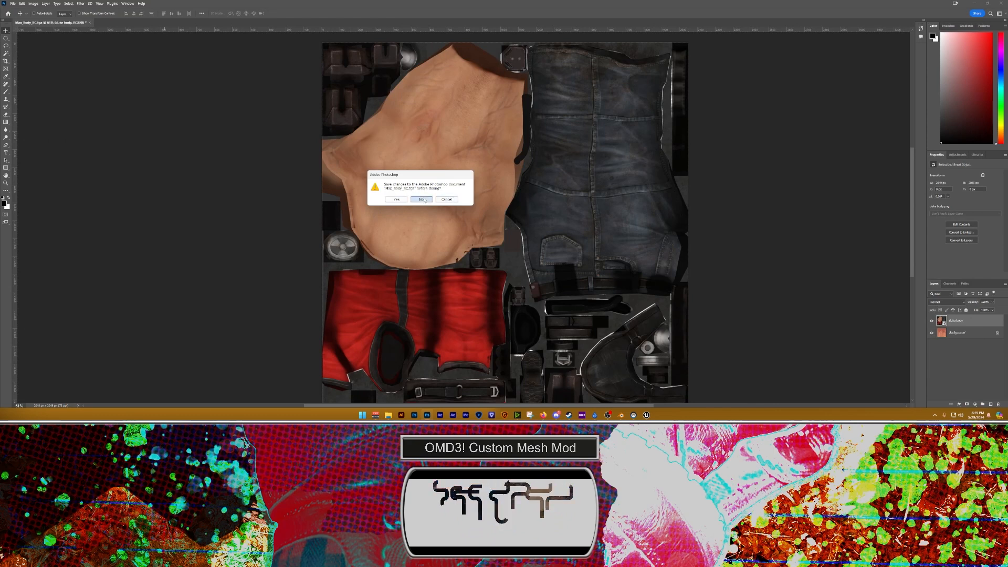
click(420, 199)
Step: Open the Max_Body_NM texture from the Mat folder in Photoshop
mouse_move(389, 414)
click(381, 391)
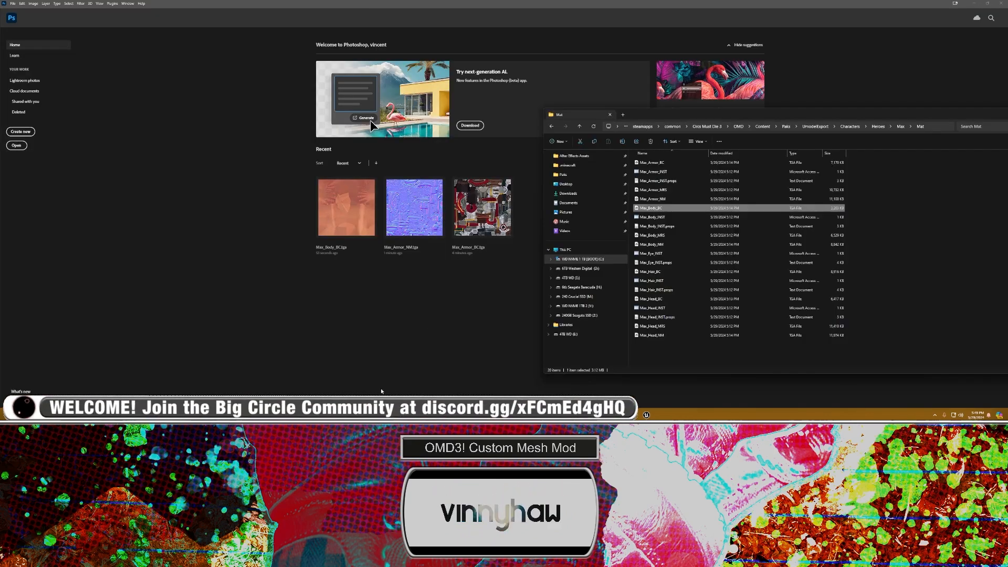
drag(654, 245, 465, 199)
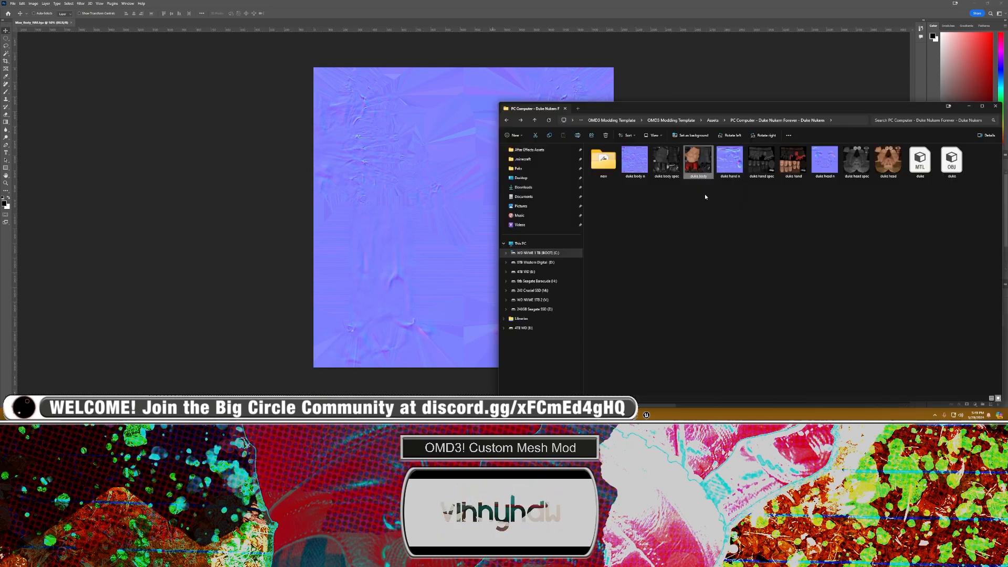
Step: Place the duke body n image over the Max_Body_NM texture and scale it to fill the whole canvas
drag(635, 160, 394, 122)
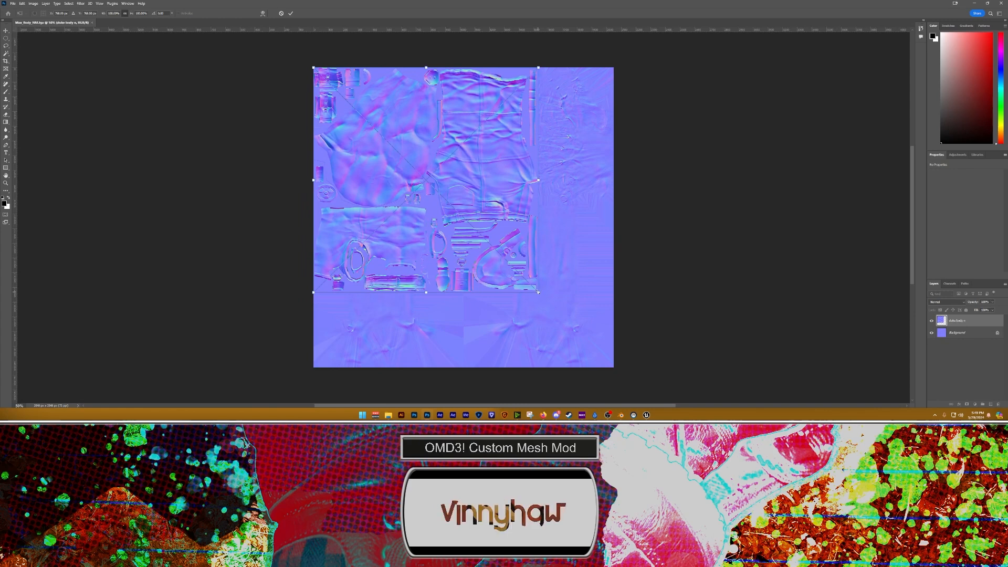
drag(538, 292, 600, 383)
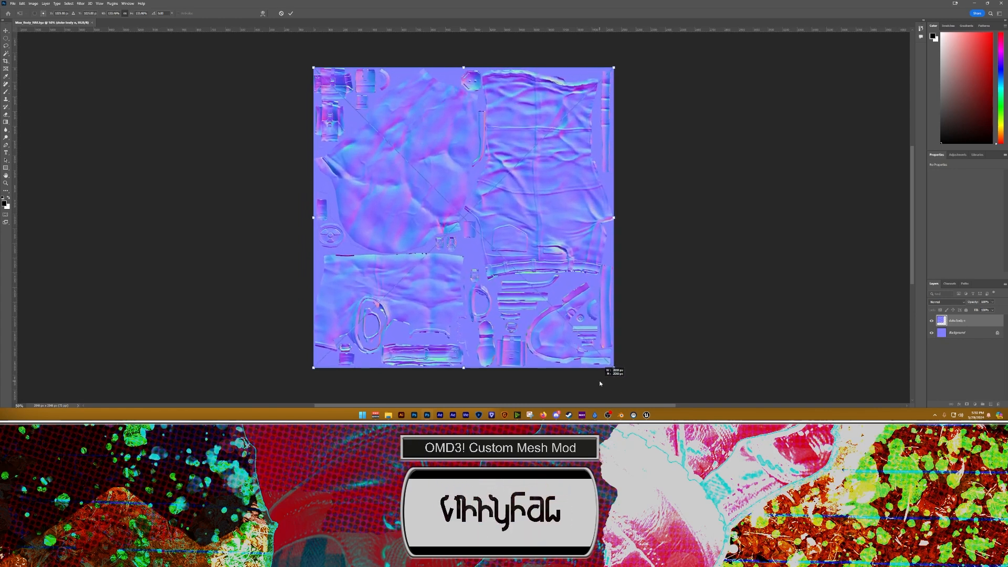
click(289, 13)
Step: Save a Targa copy as Max_Body_NM in the Duke Nukem folder's new subfolder, and close the document without saving changes
click(12, 4)
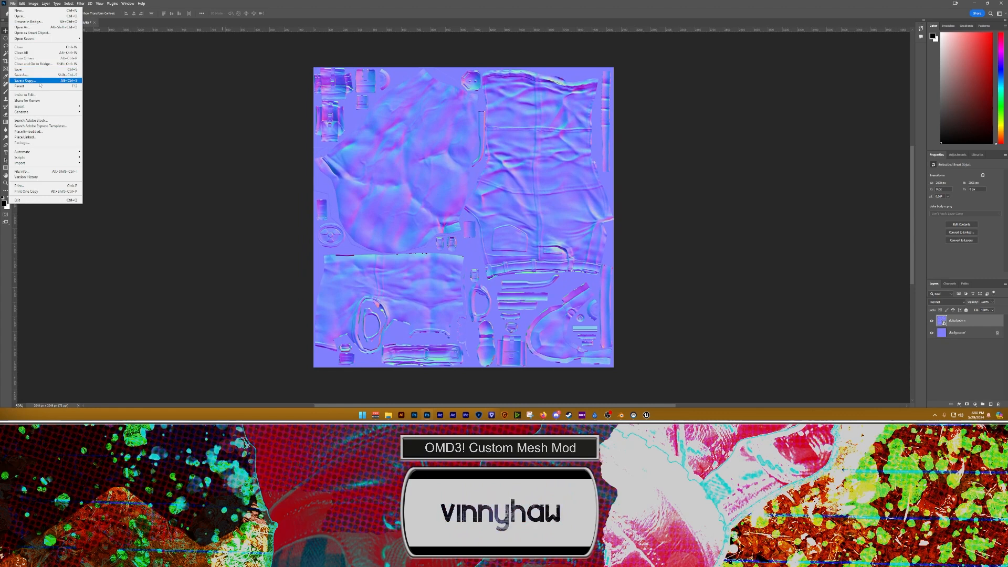
click(32, 82)
click(395, 17)
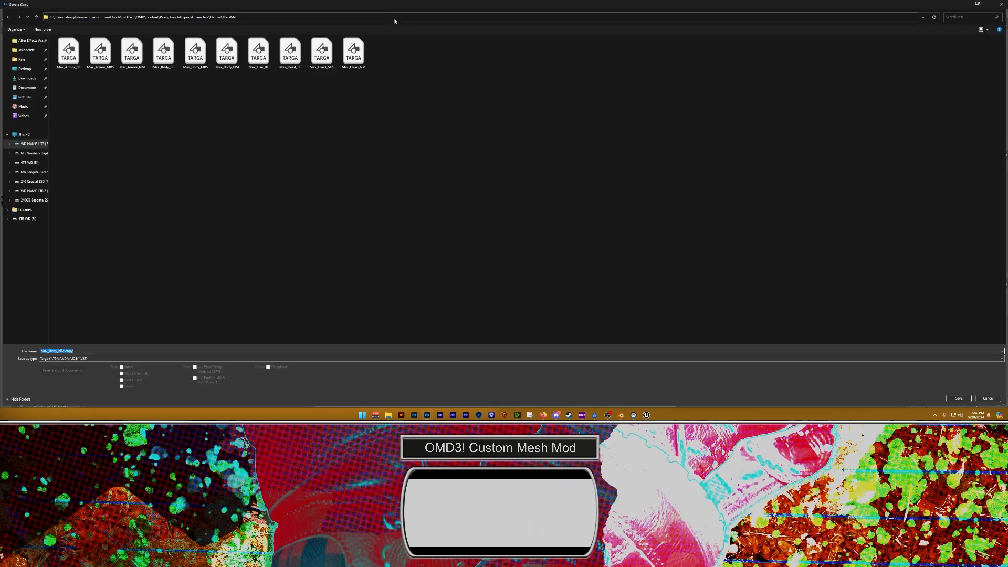
key(ctrl+v)
key(Return)
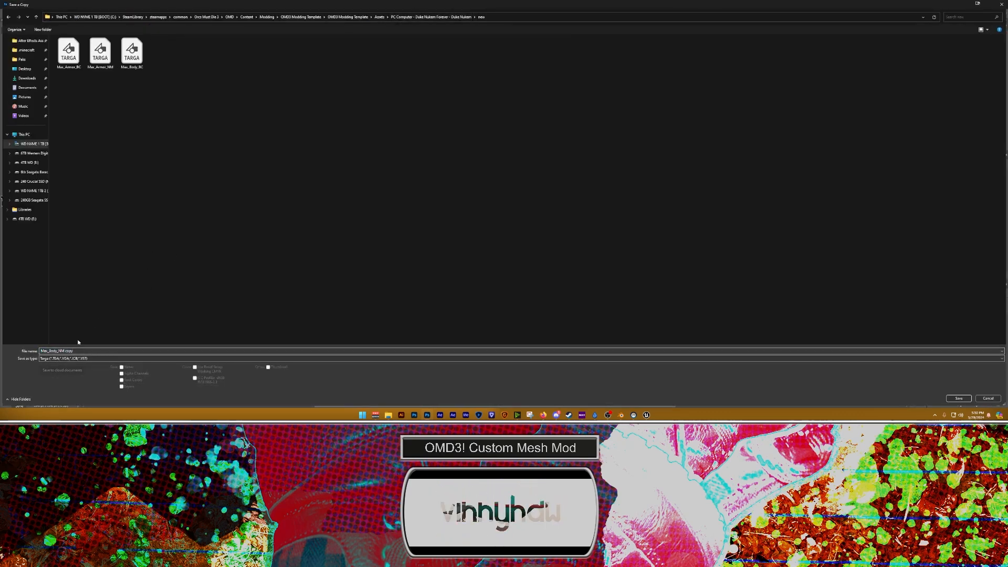
click(85, 350)
key(Return)
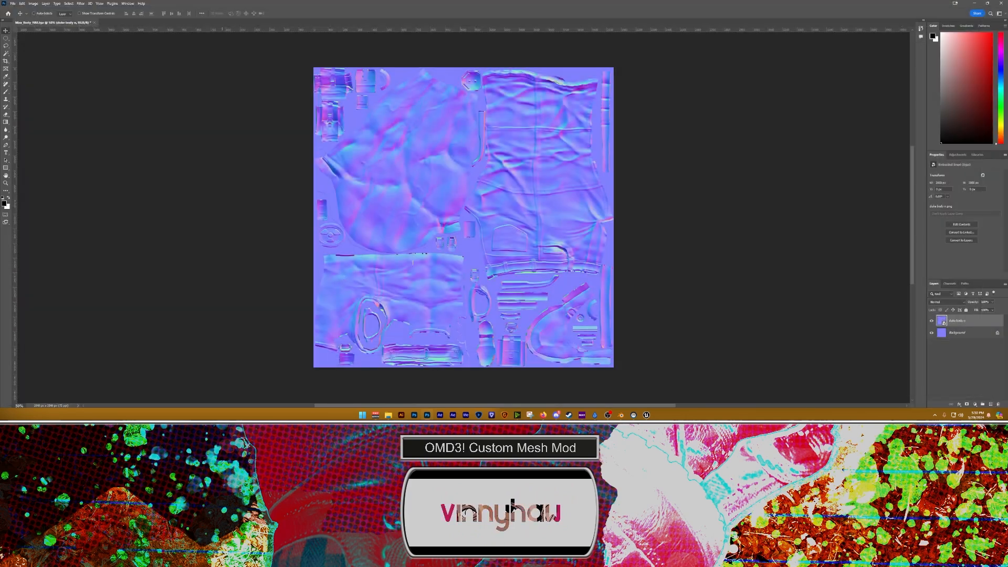
click(520, 137)
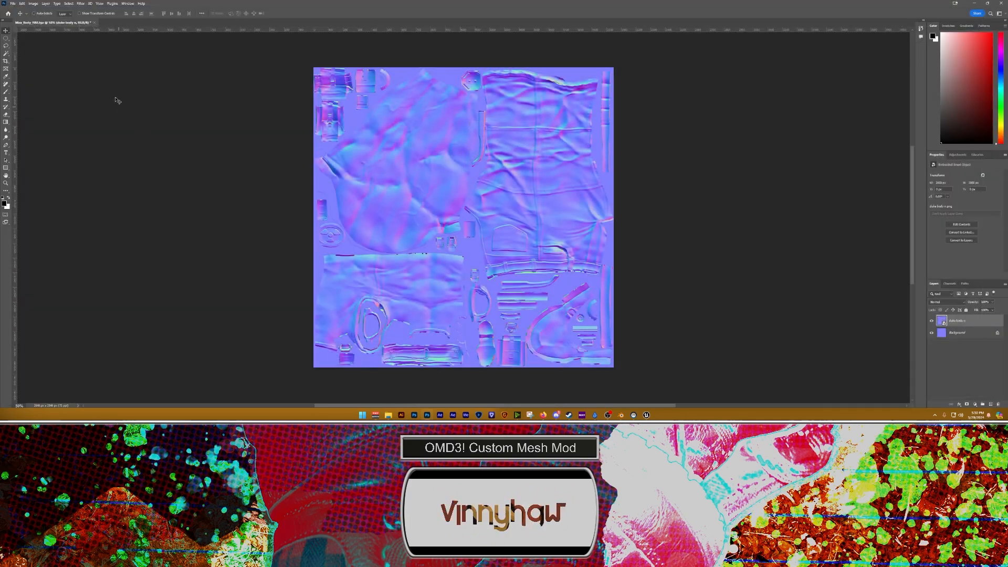
click(95, 22)
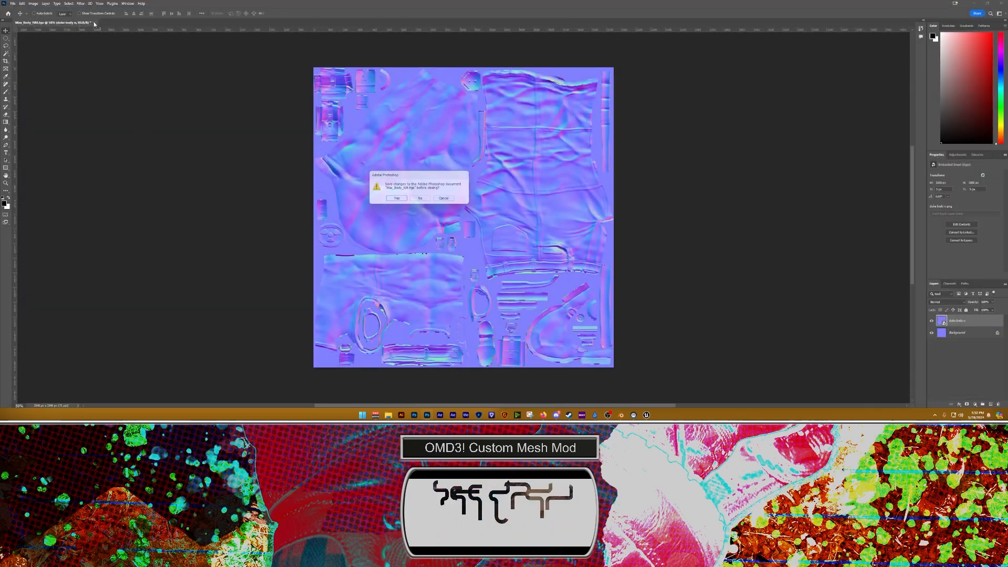
click(420, 199)
Step: Open the Max_Head_BC texture from the Mat folder in Photoshop
mouse_move(388, 414)
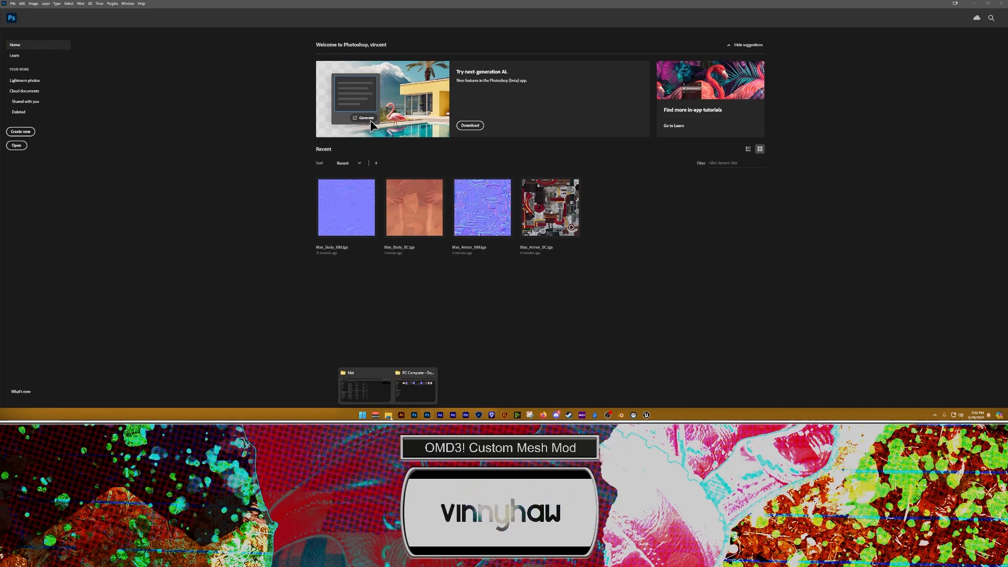
click(370, 386)
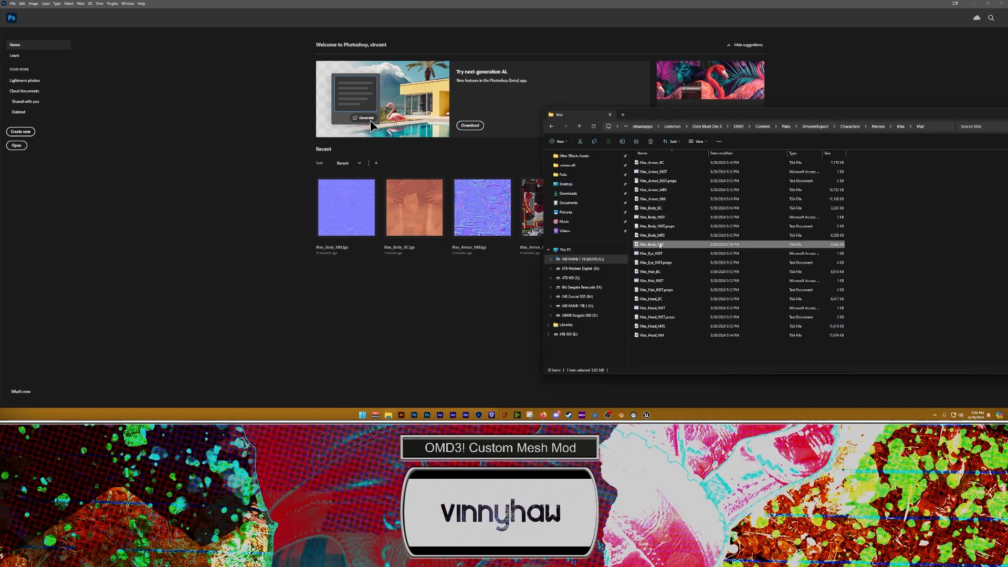
click(658, 300)
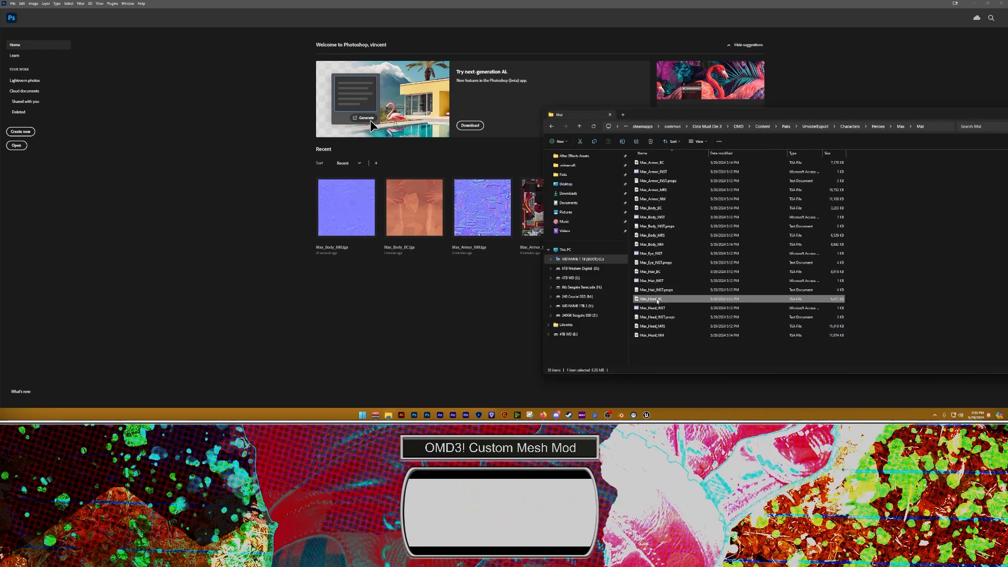
drag(657, 300, 450, 156)
Step: Place the duke head image over the Max_Head_BC texture and scale it to fill the whole canvas
mouse_move(377, 416)
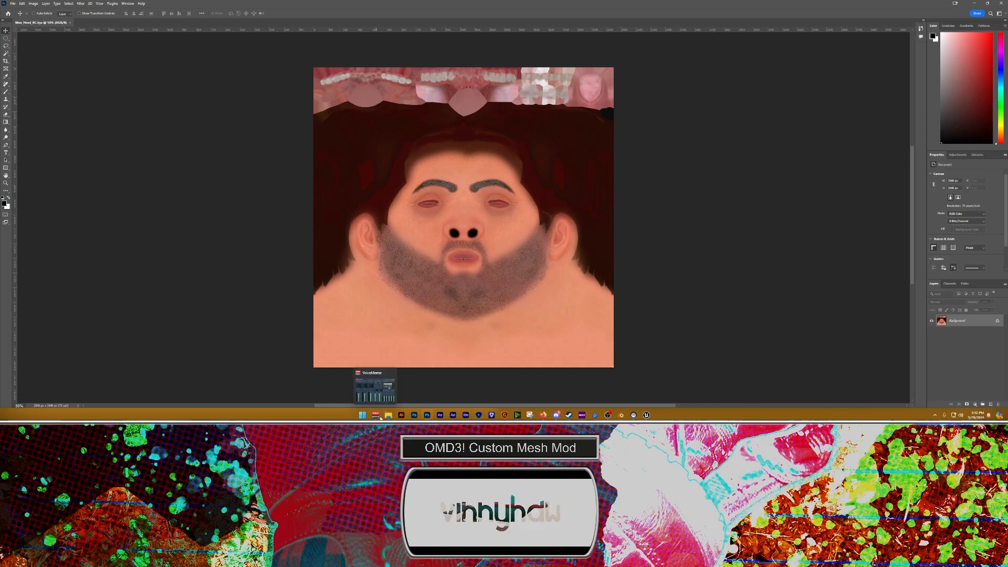
click(415, 390)
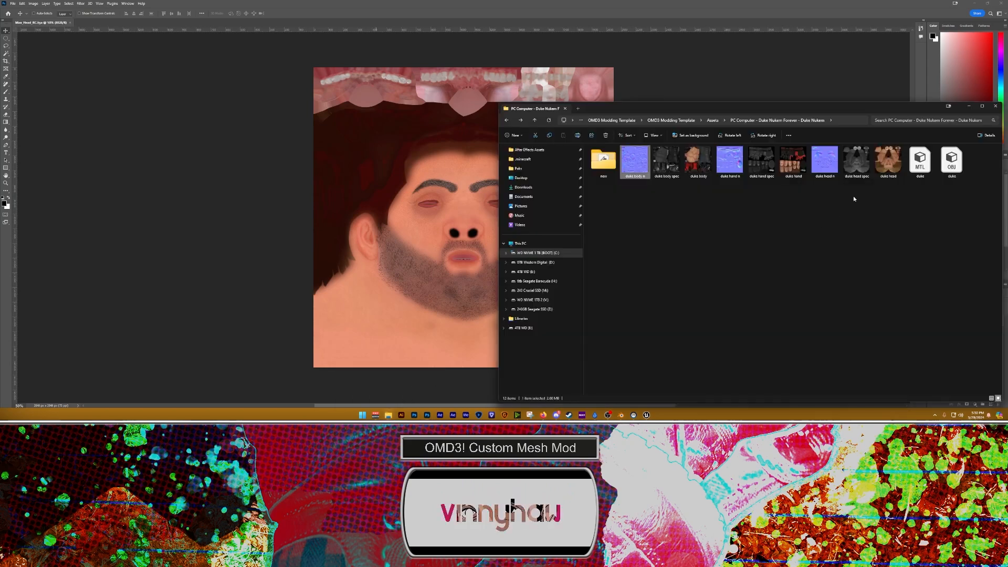
drag(887, 160, 360, 89)
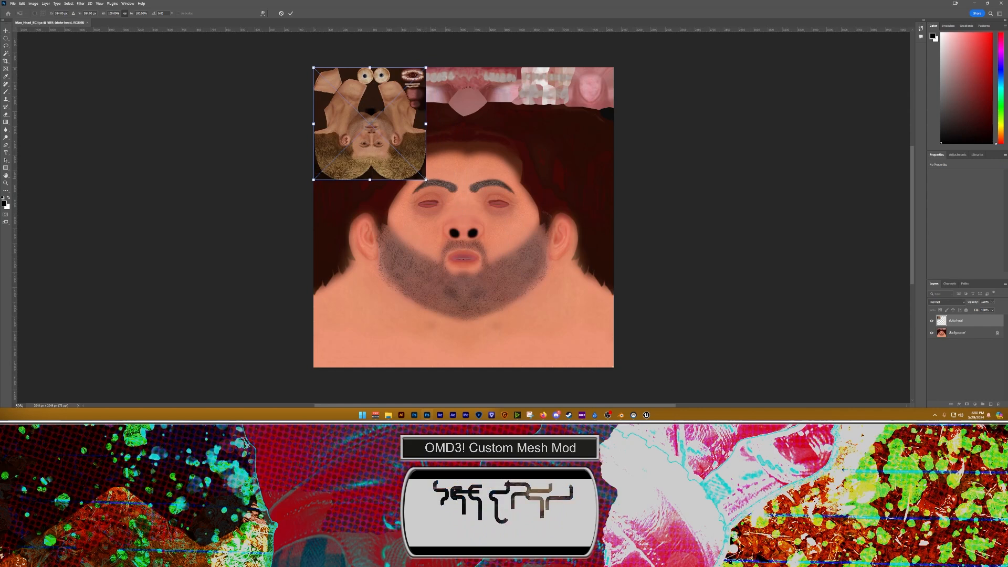
drag(425, 179, 605, 377)
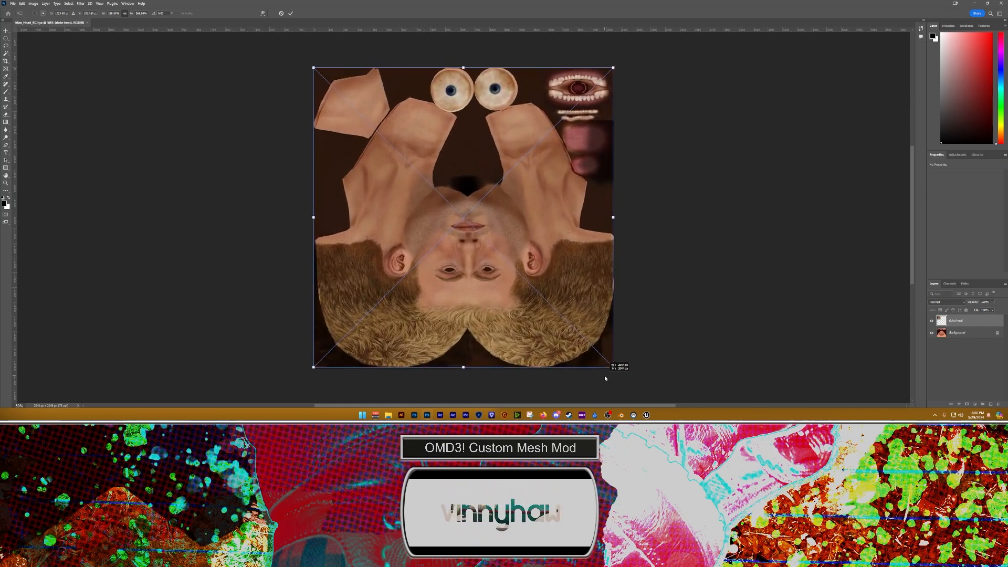
click(290, 13)
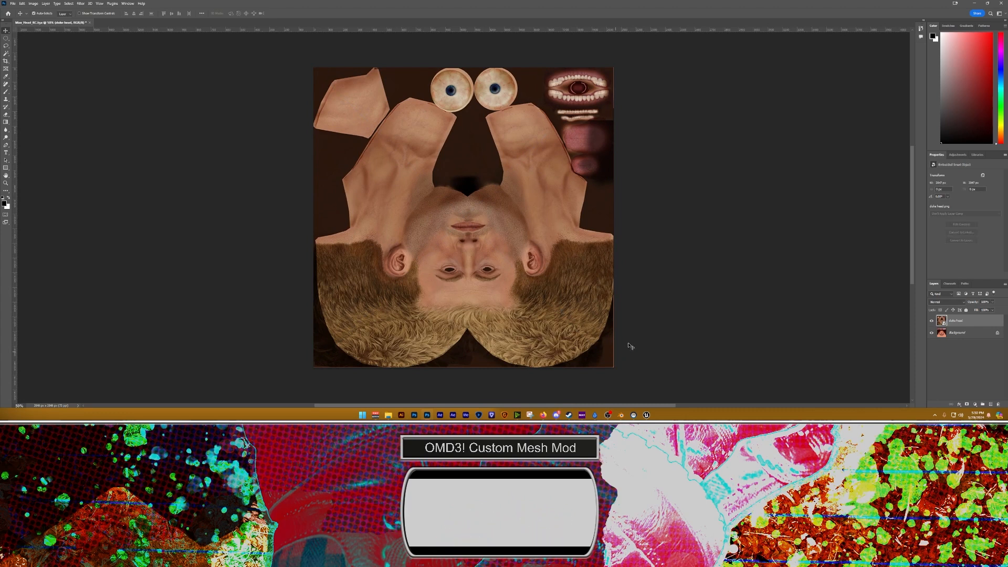
key(ctrl+t)
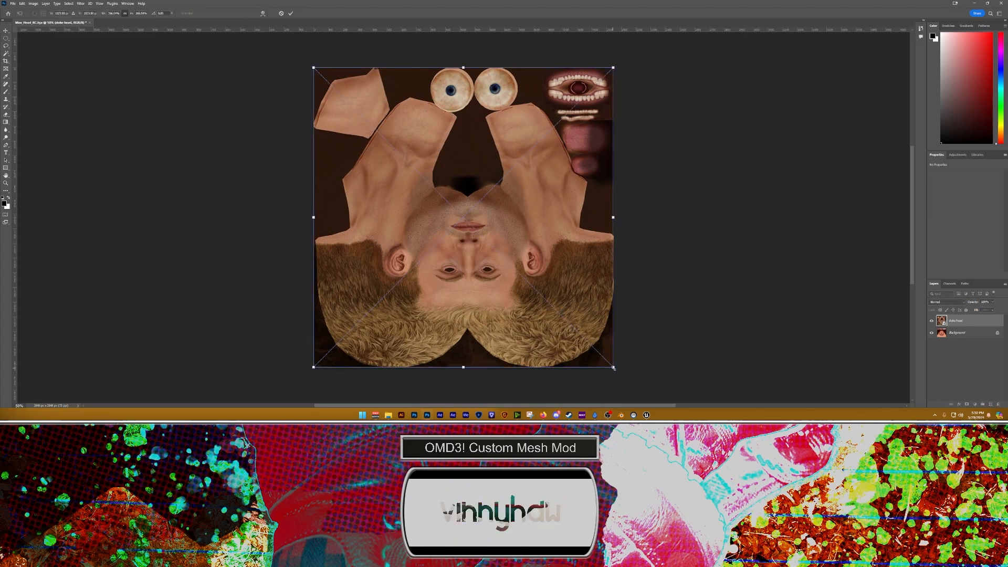
drag(613, 368, 615, 370)
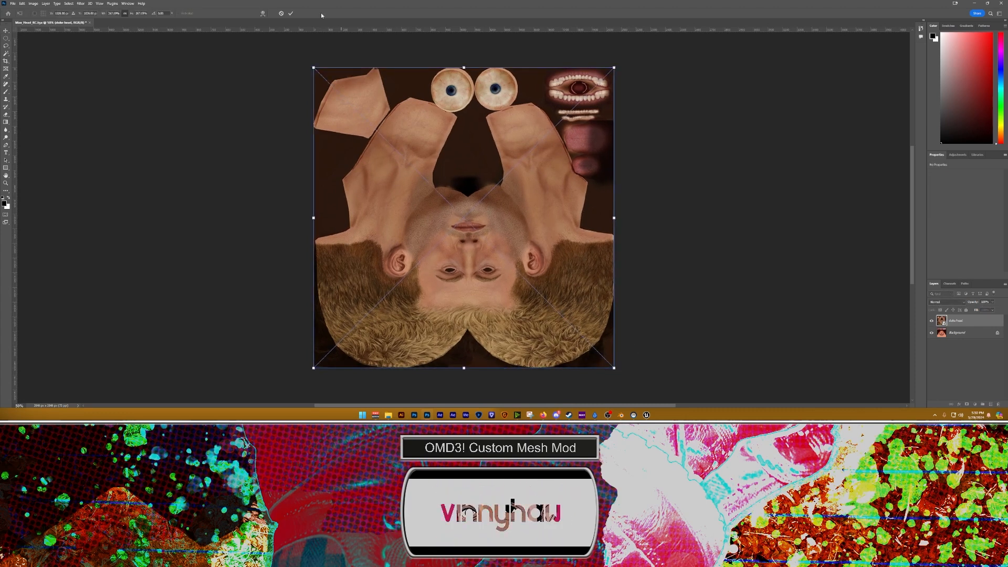
click(292, 13)
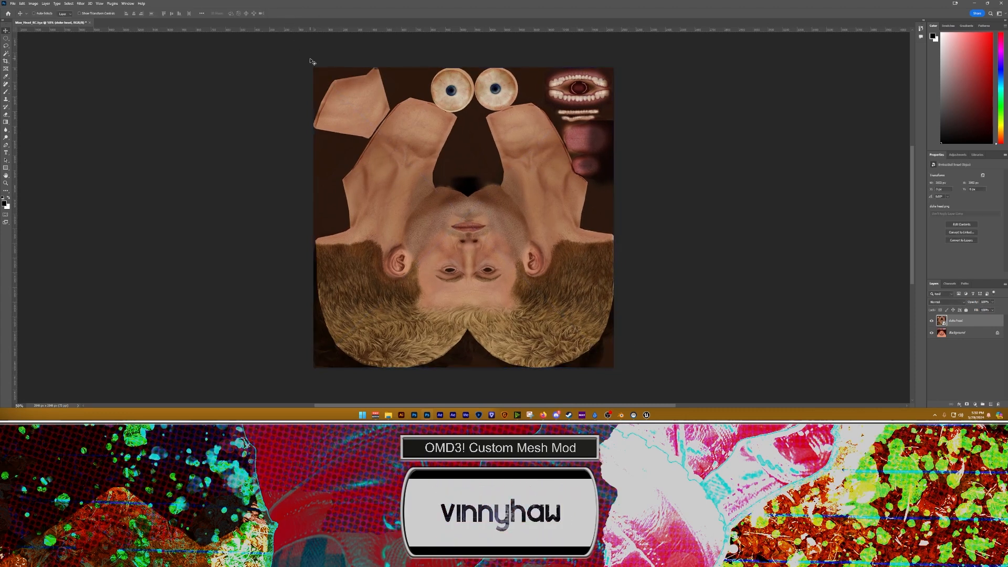
click(13, 3)
key(Escape)
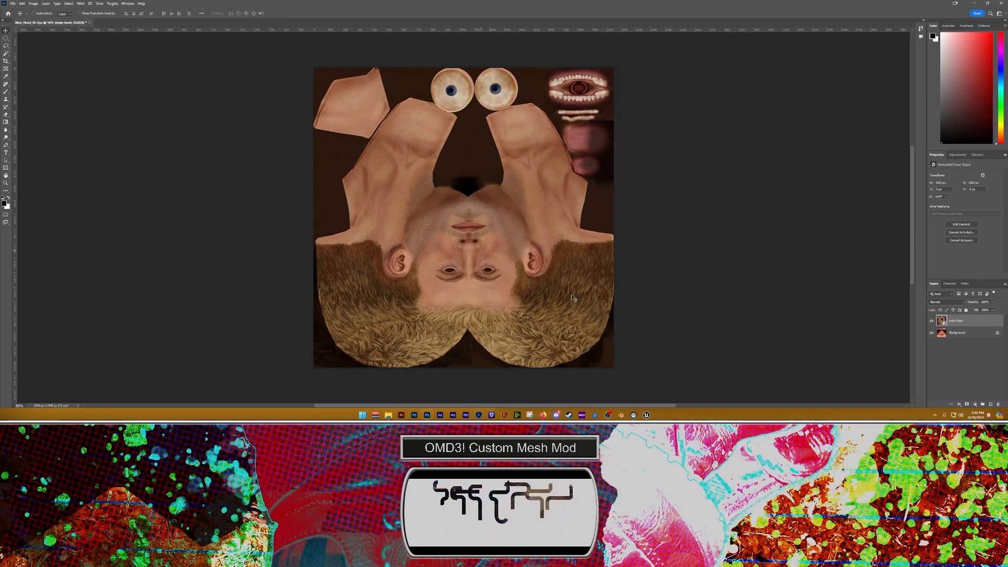
Step: Switch to Blender's UV Editing workspace, select the character's head faces, and examine their UV layout
click(621, 415)
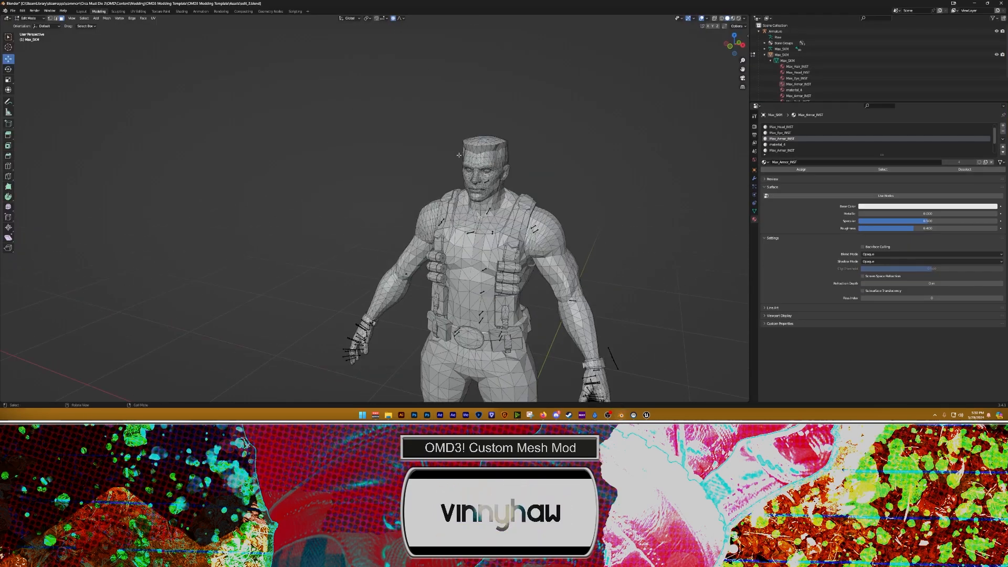
click(131, 11)
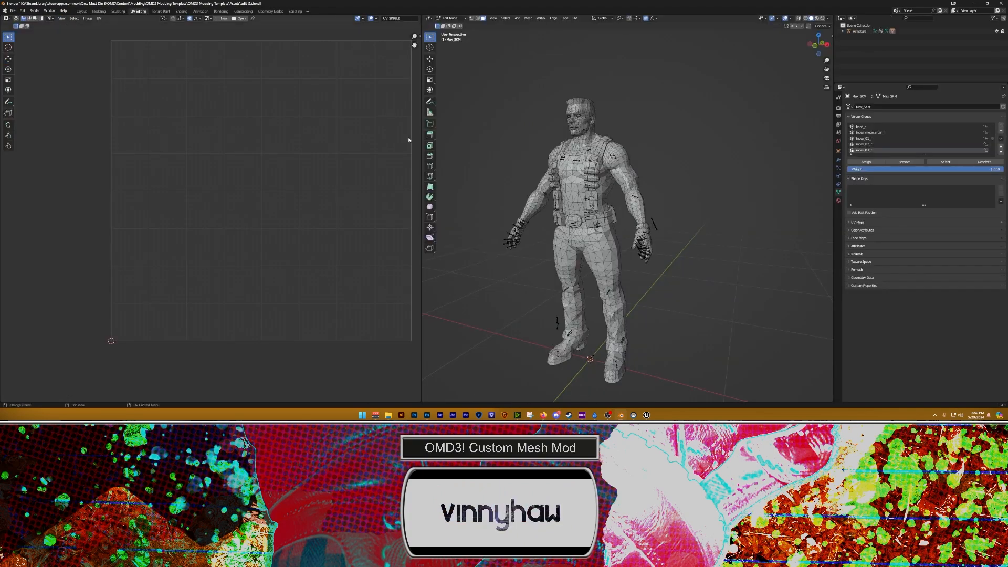
scroll(636, 186, up, 6)
middle_drag(636, 186, 682, 157)
drag(559, 105, 665, 195)
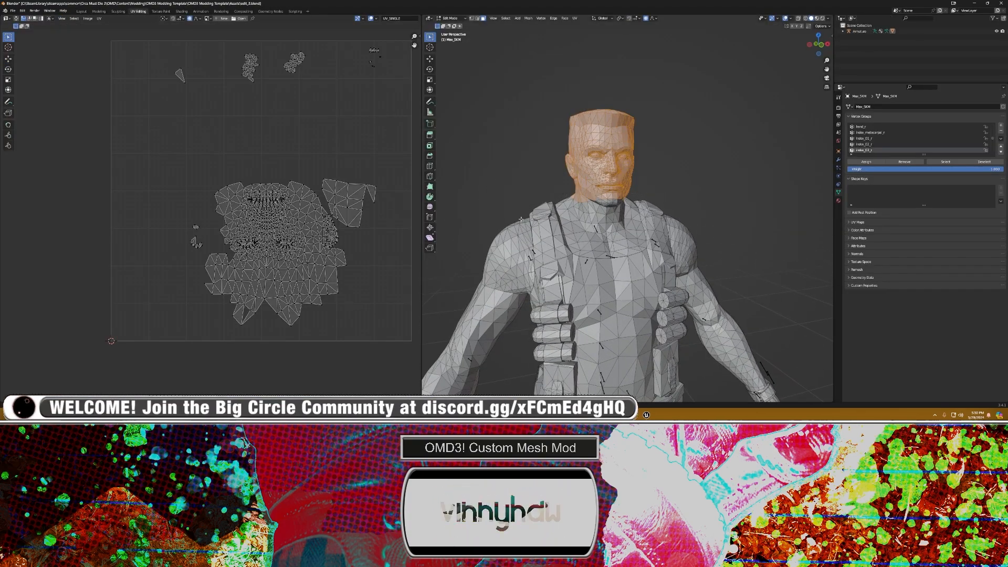
scroll(254, 233, up, 3)
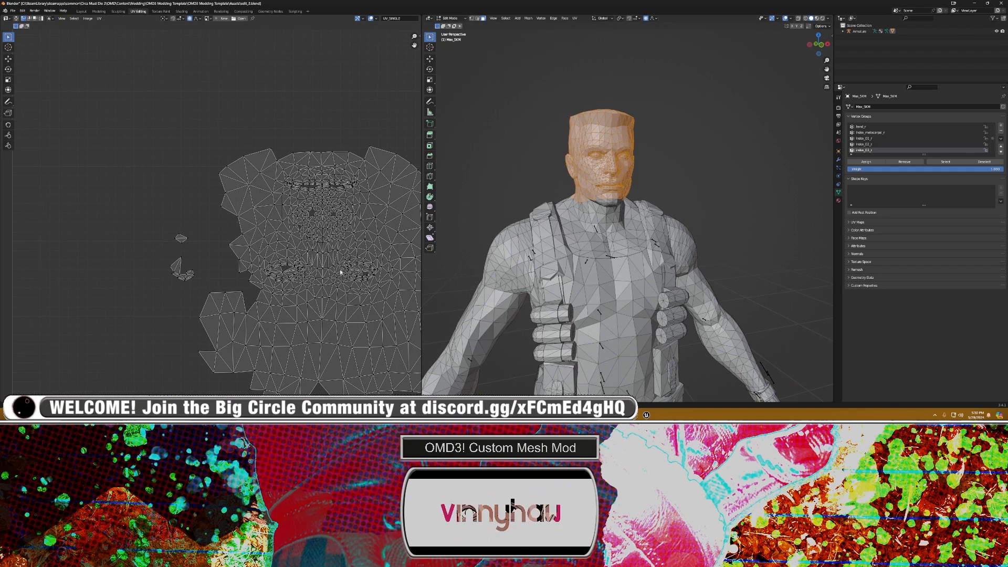
scroll(309, 209, down, 4)
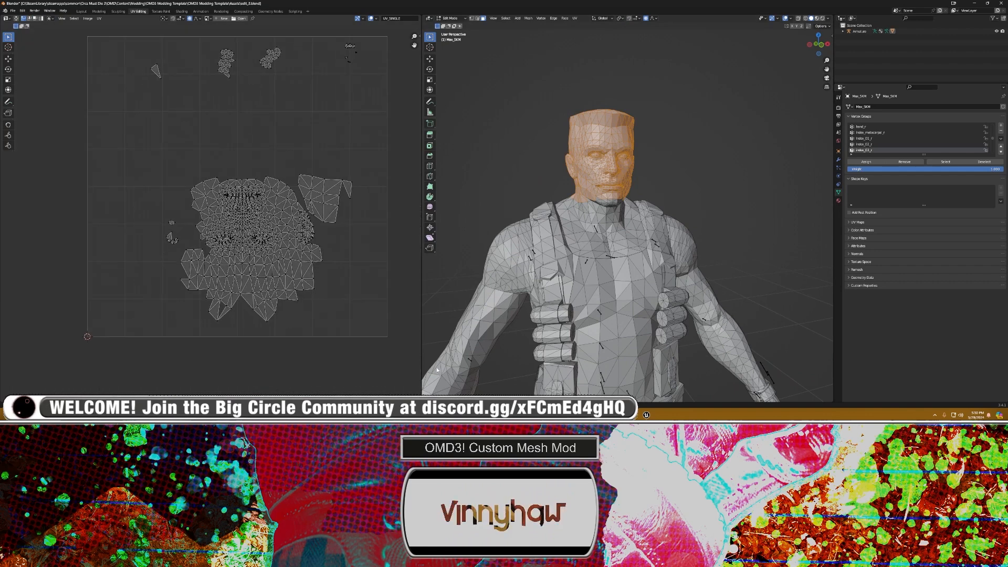
Step: In Photoshop, save a Targa copy as Max_Head_BC in the Duke Nukem folder's new subfolder, and close the document without saving changes
key(alt+Tab)
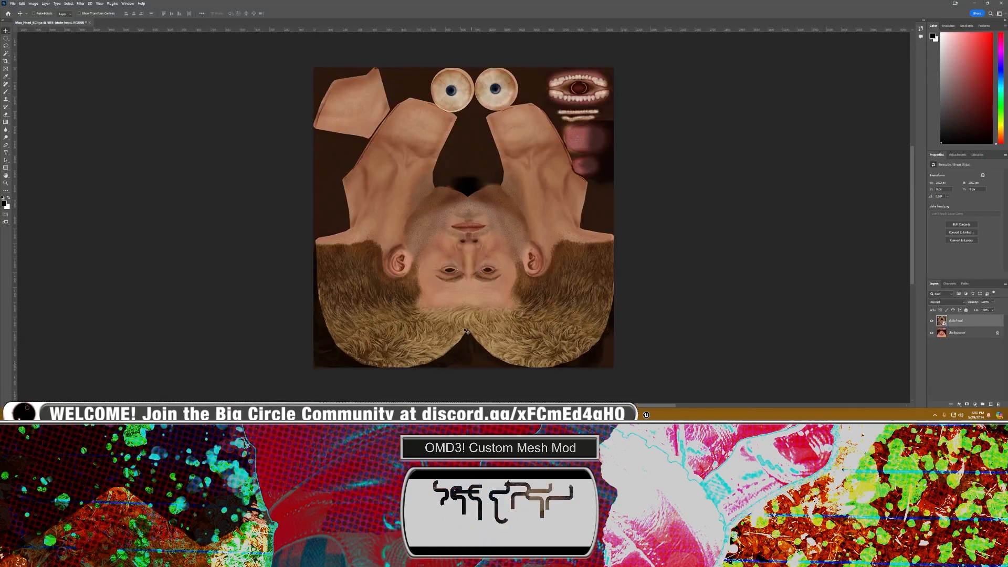
click(15, 5)
click(32, 80)
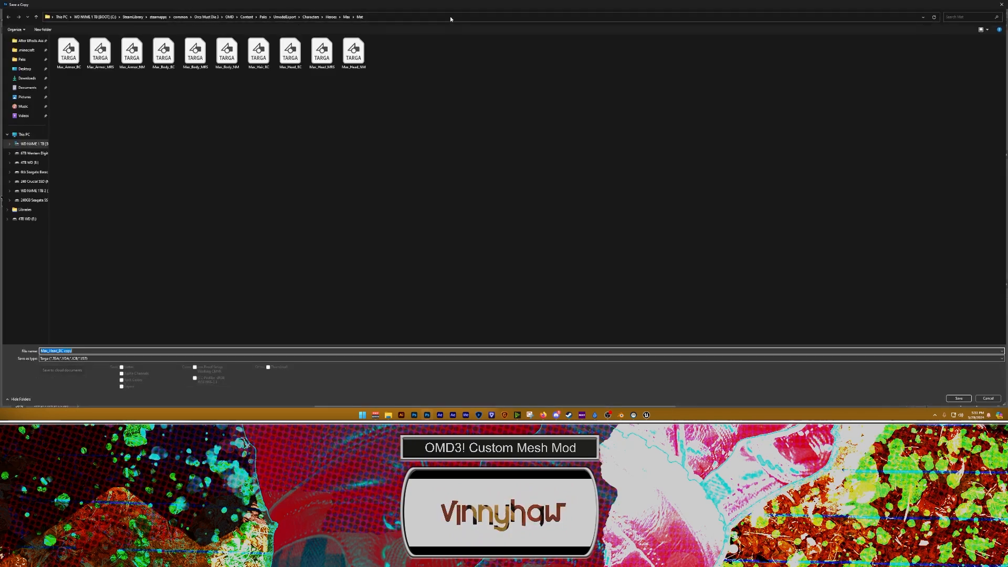
click(450, 19)
text(C:\SteamLibrary\steamapps\common\Orcs Must Die 3\OMD\Content\Modding\OMD3 Modding Template\OMD3 Modding Template\Assets\PC Computer - Duke Nukem Forever - Duke Nukem\new)
key(Return)
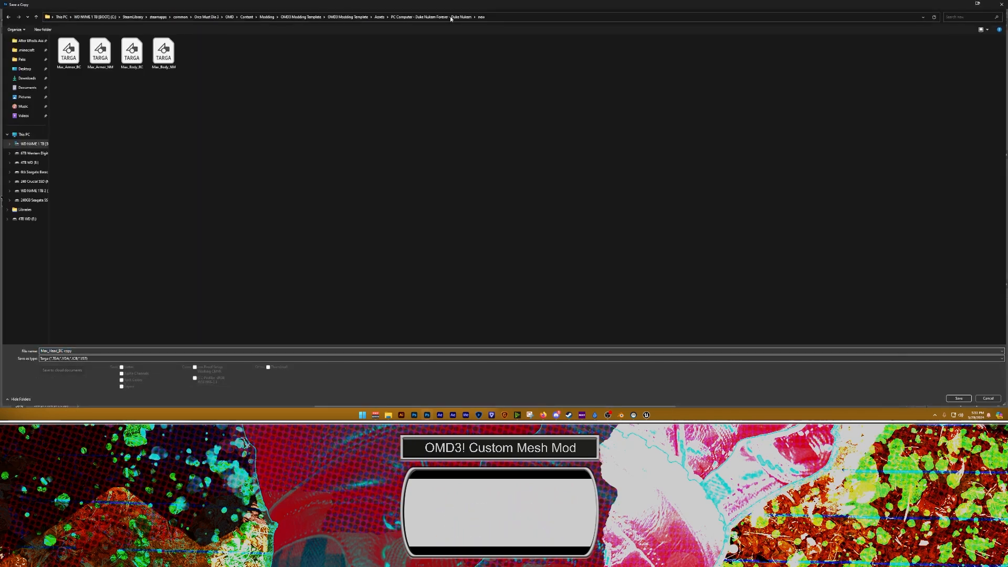
double_click(90, 352)
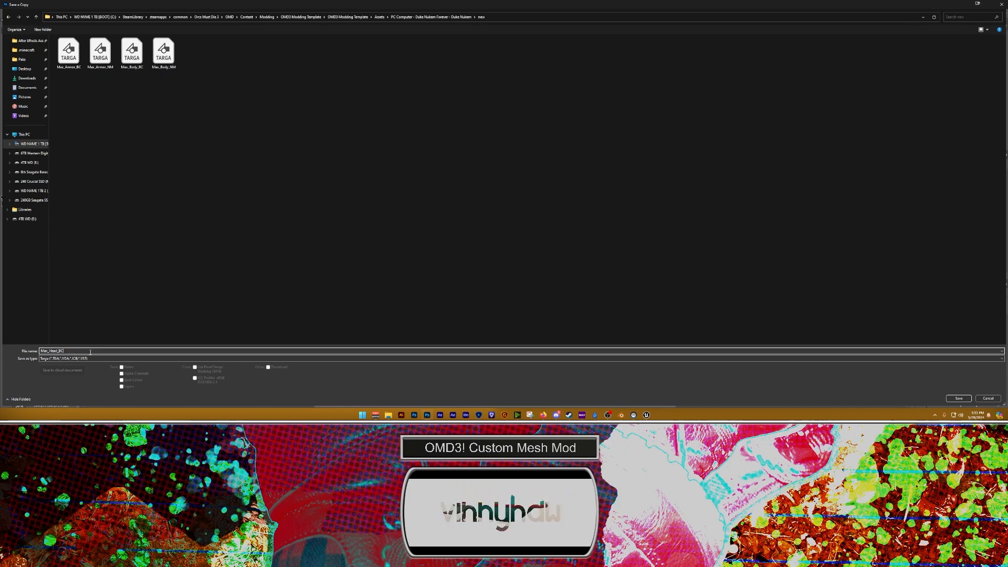
key(Return)
key(Return)
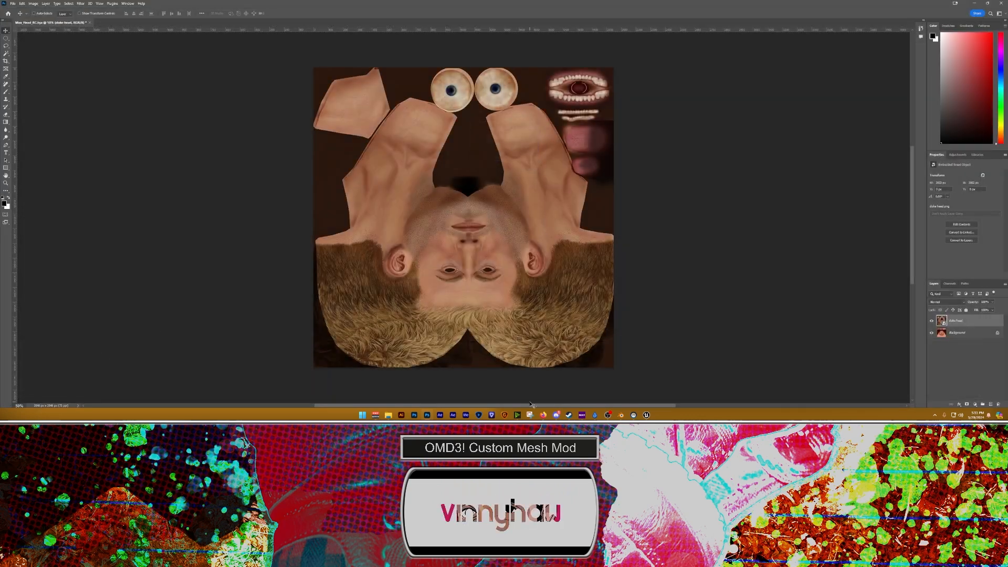
click(88, 24)
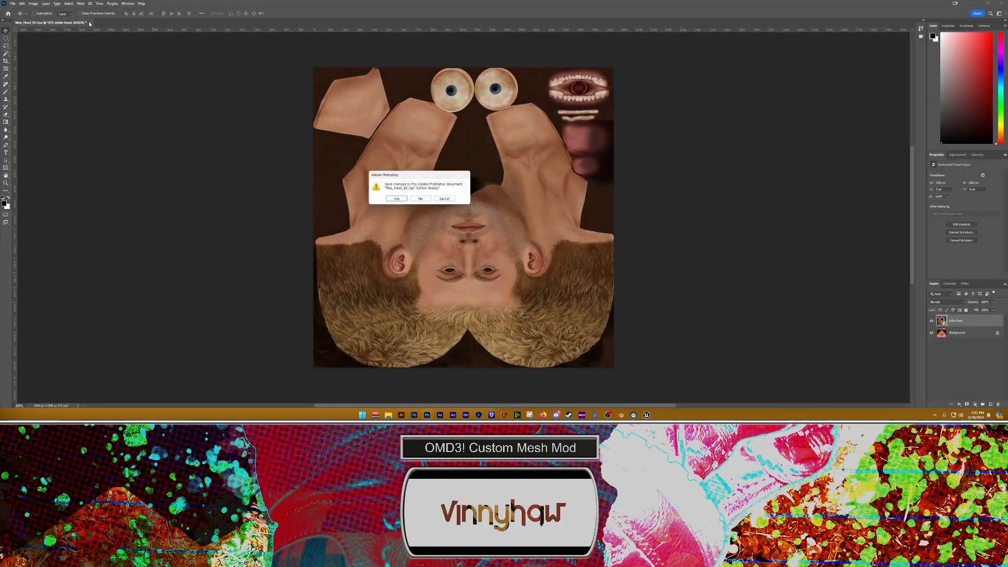
click(421, 200)
Step: Open the Max_Head_NM texture from the Mat folder in Photoshop and place the duke head n image over it, filling the canvas
click(387, 414)
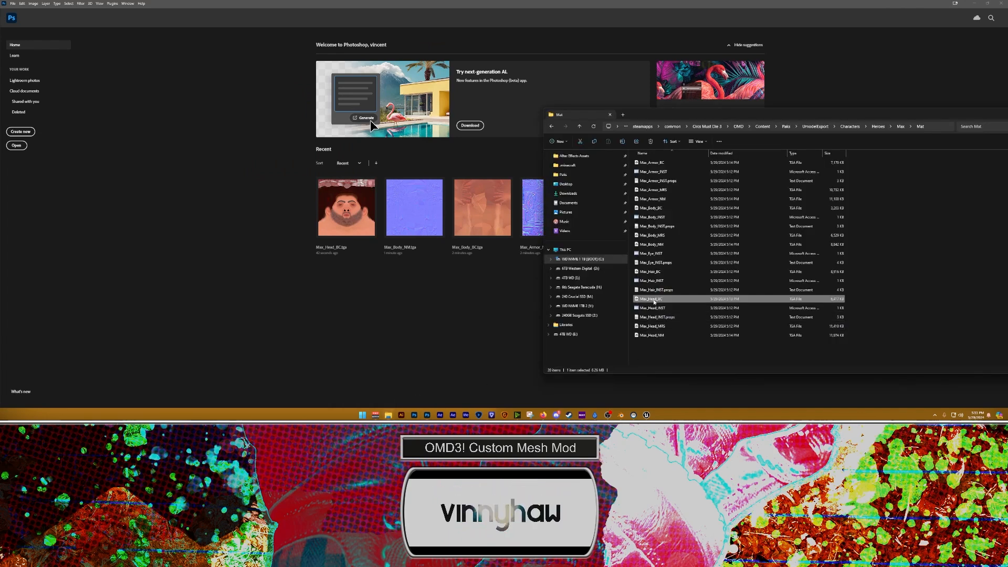
drag(651, 334, 451, 221)
mouse_move(389, 416)
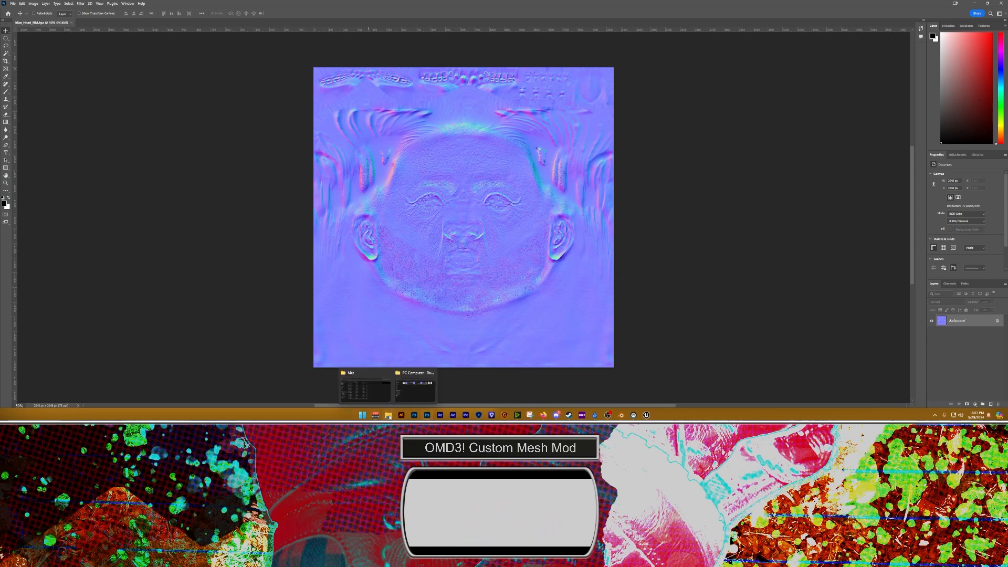
click(414, 390)
drag(825, 160, 610, 374)
click(291, 14)
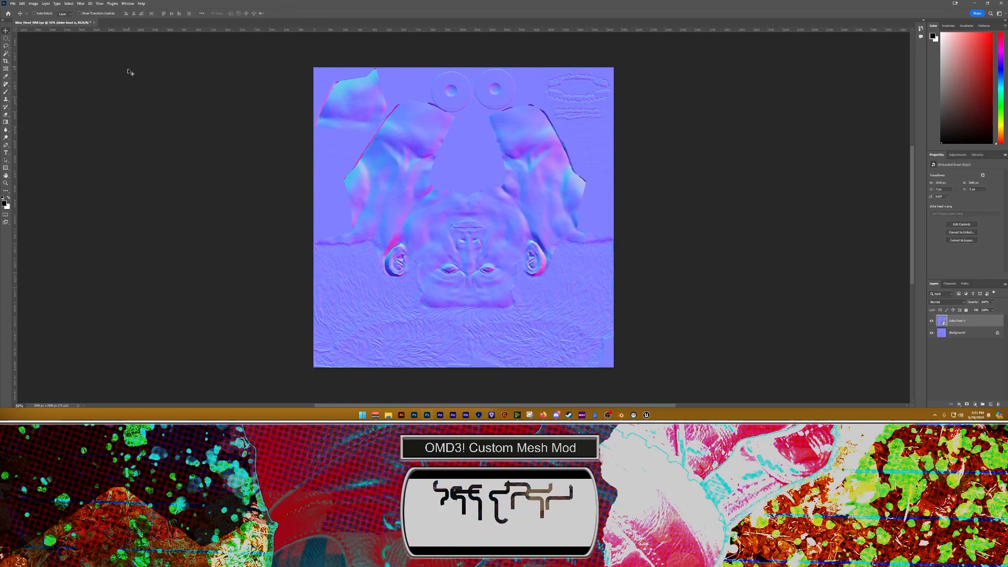
Step: Save a Targa copy as Max_Head_NM in the Duke Nukem folder's new subfolder
click(13, 4)
click(48, 83)
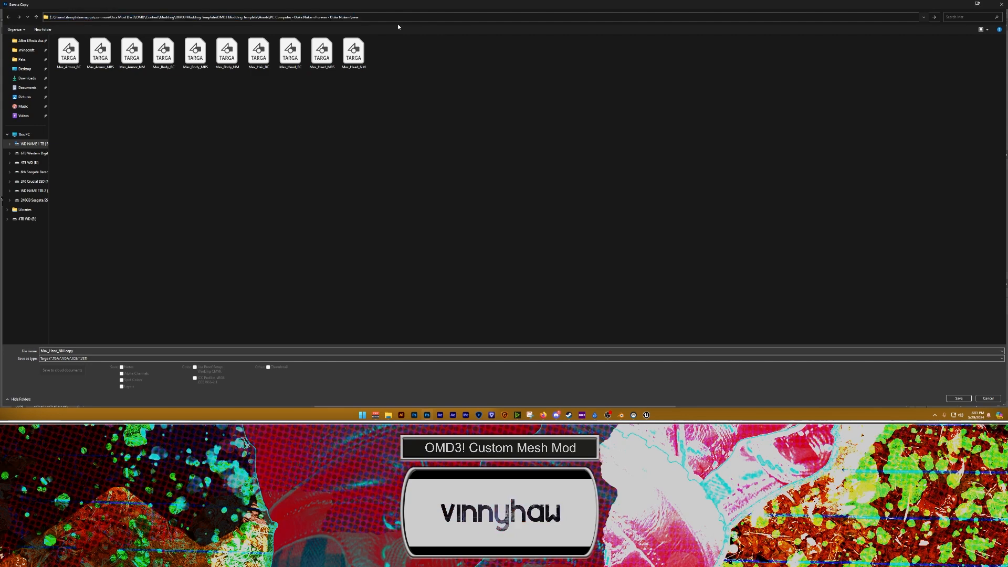
click(85, 351)
key(BackSpace)
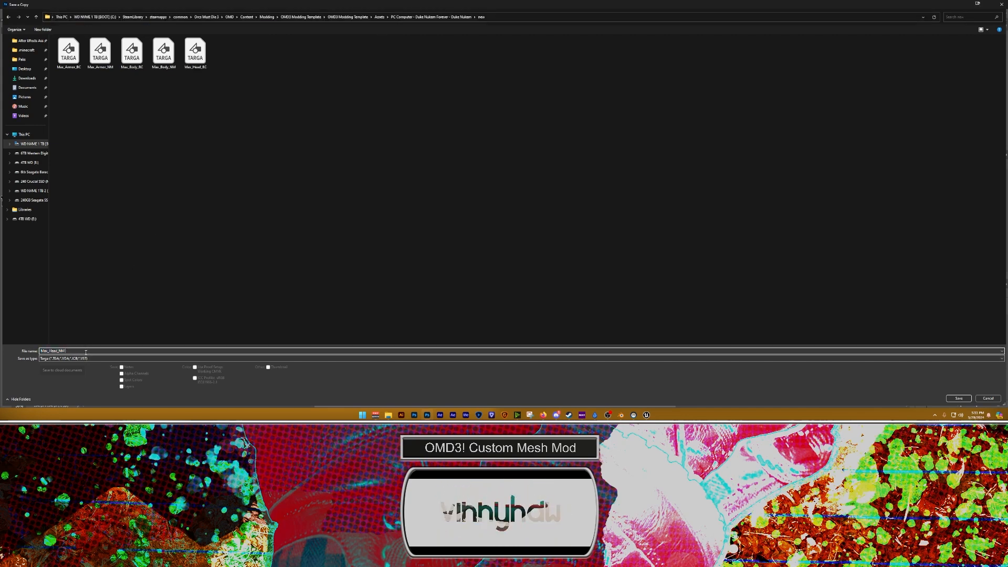
key(Return)
click(517, 138)
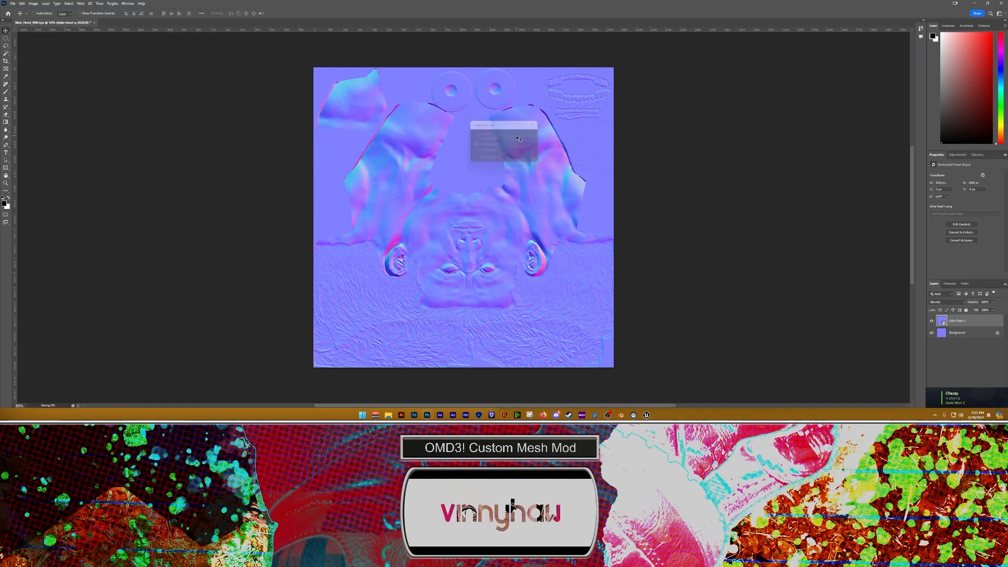
Step: Minimize the open programs, switch to the Unreal Editor, and open Max's Mat folder in the project content
click(974, 4)
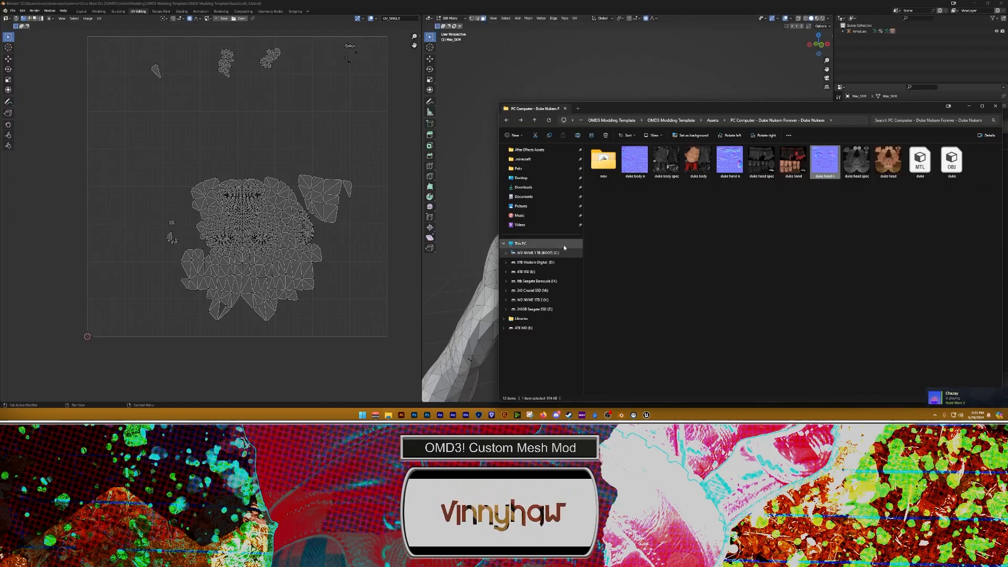
click(974, 3)
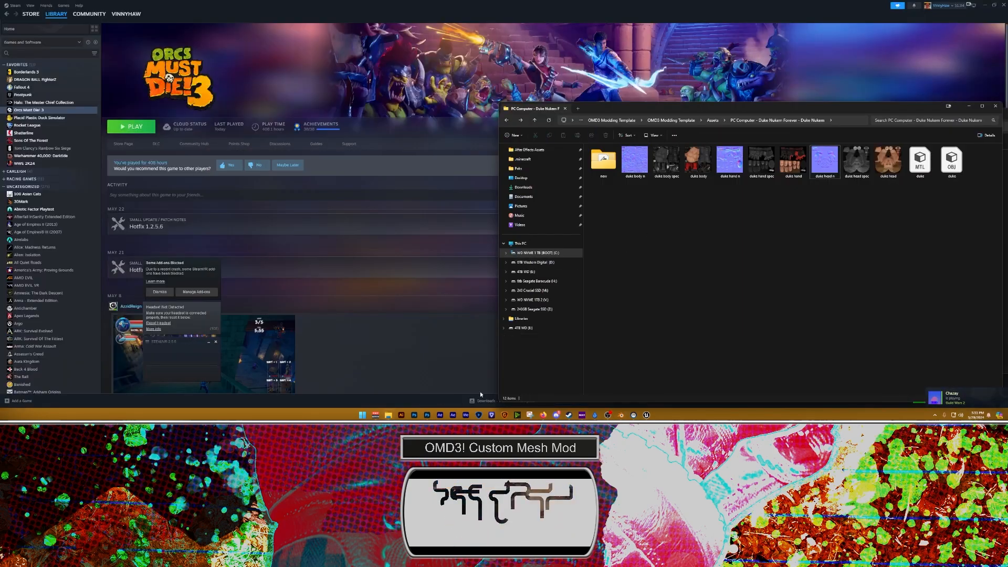
click(646, 414)
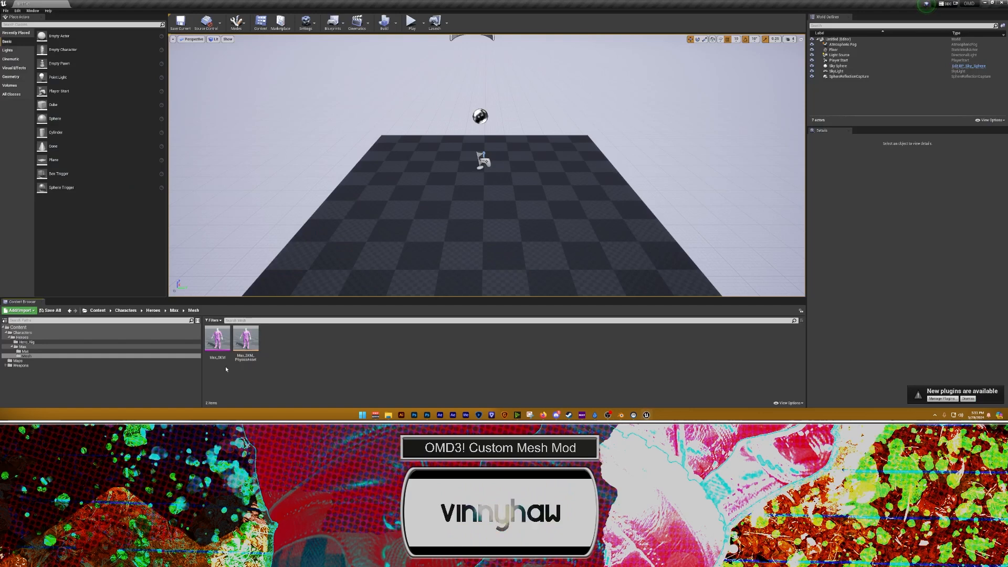
click(25, 351)
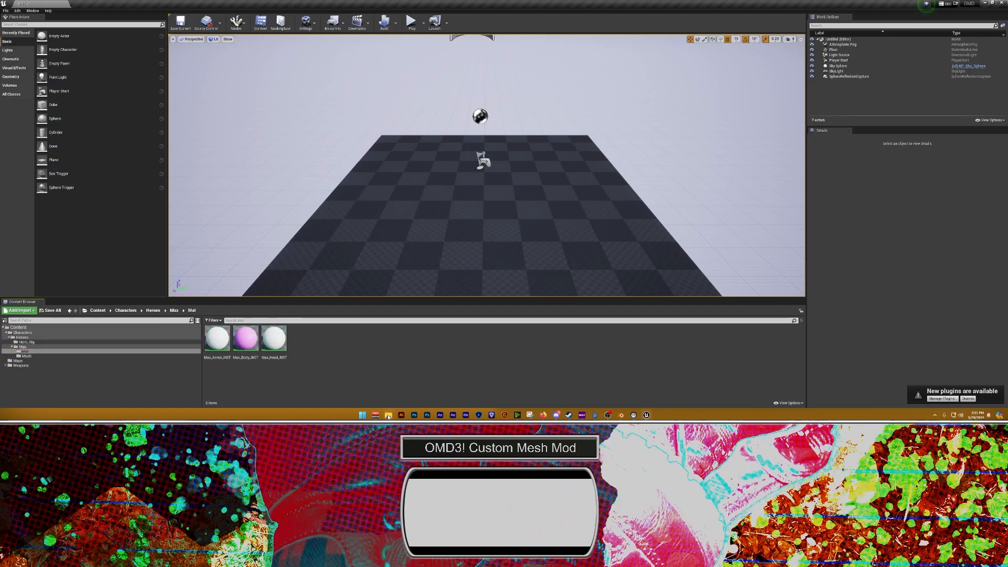
Step: Compare the material names in Unreal's Mat folder with the exported Max_Armor_INST and Max_Armor_BC files in File Explorer's Mat folder
mouse_move(388, 415)
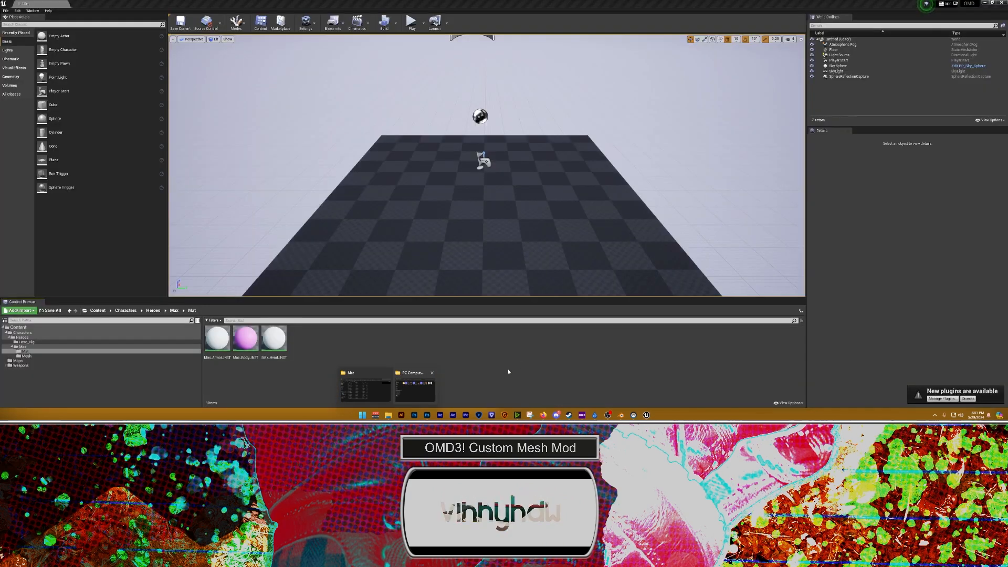
click(274, 346)
shift+click(217, 338)
click(362, 371)
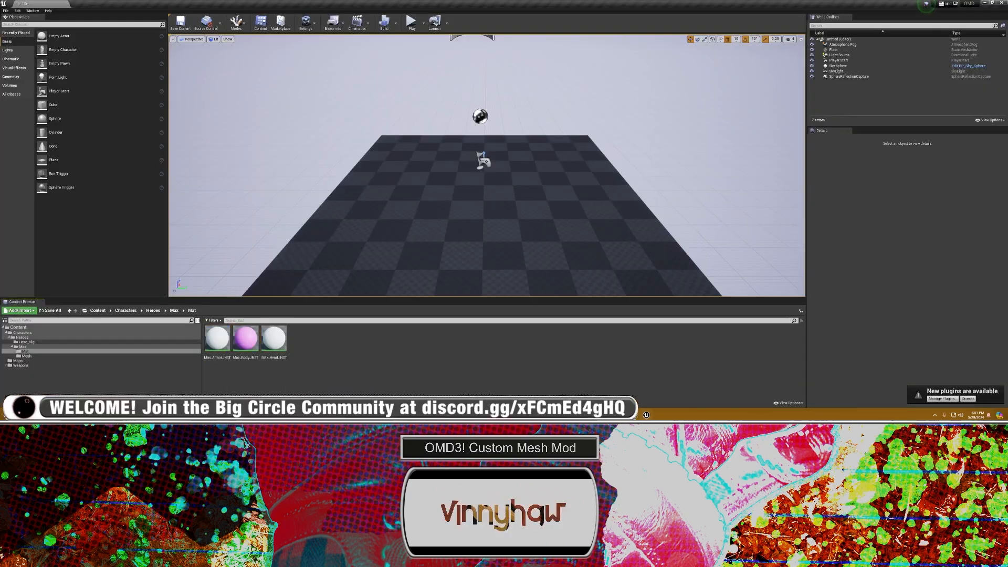
click(390, 415)
click(375, 385)
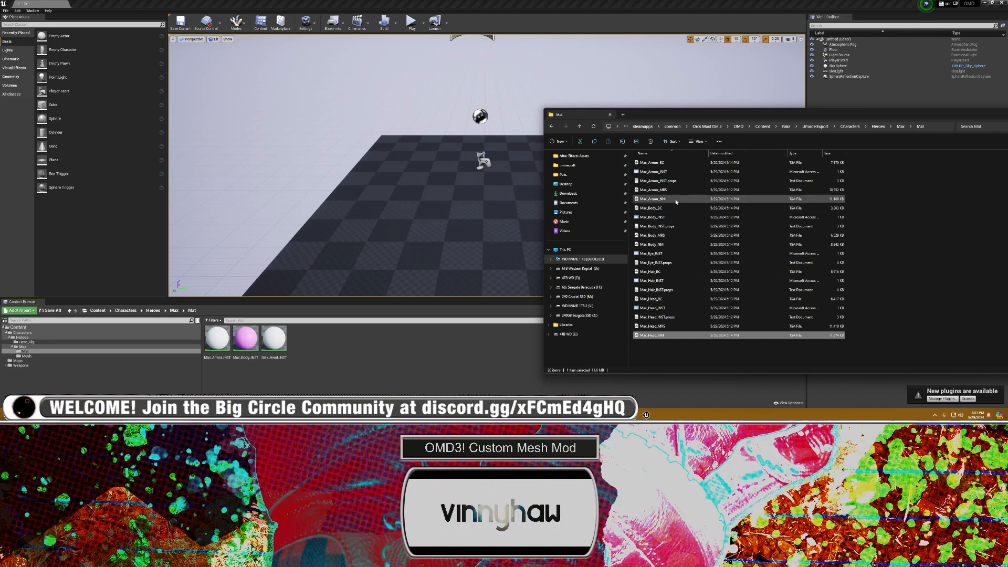
click(654, 173)
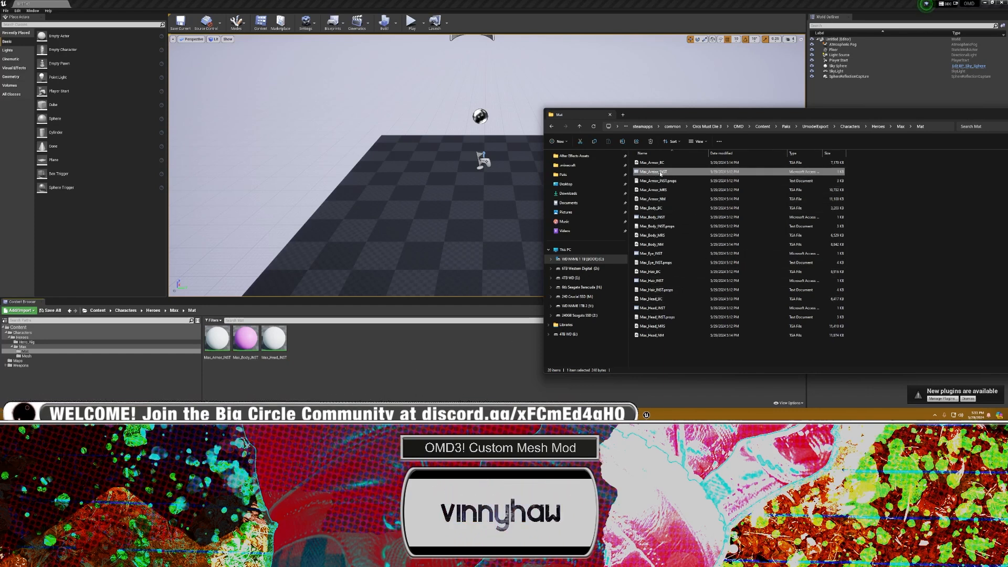
click(662, 163)
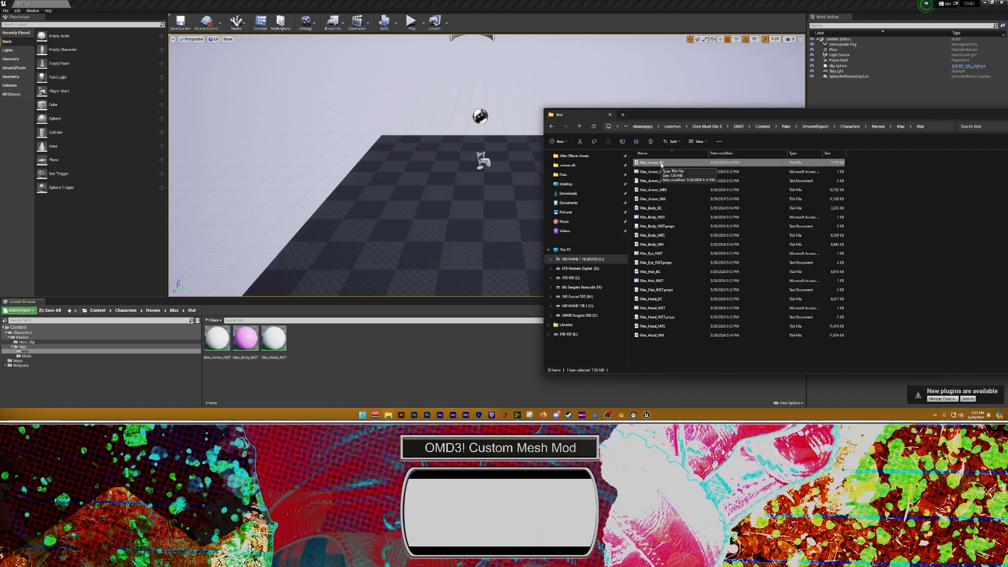
Step: Import the six Max Targa textures from the Duke Nukem "new" folder into Unreal's Mat folder, accepting the three normal map imports
click(363, 358)
click(389, 415)
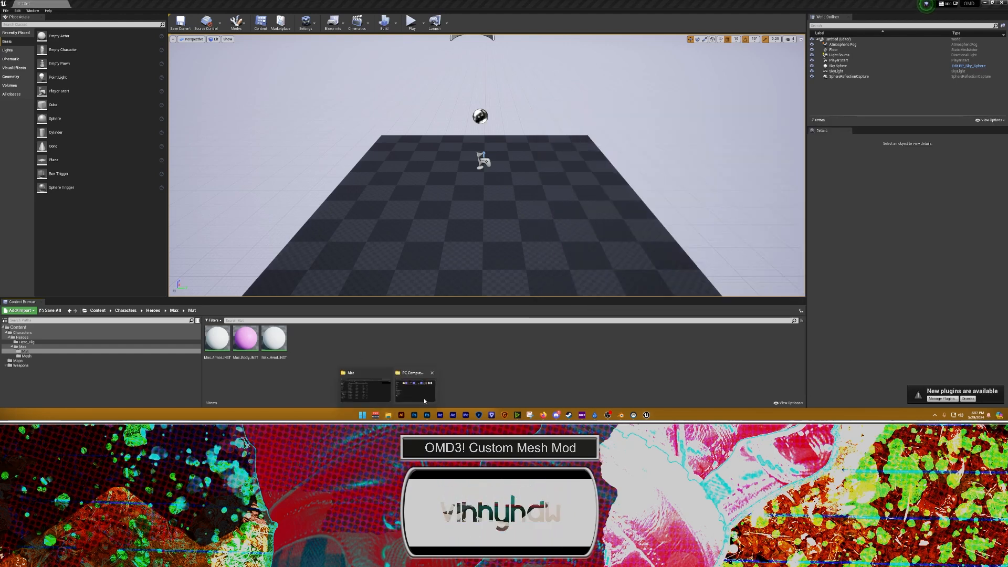
click(413, 392)
double_click(603, 160)
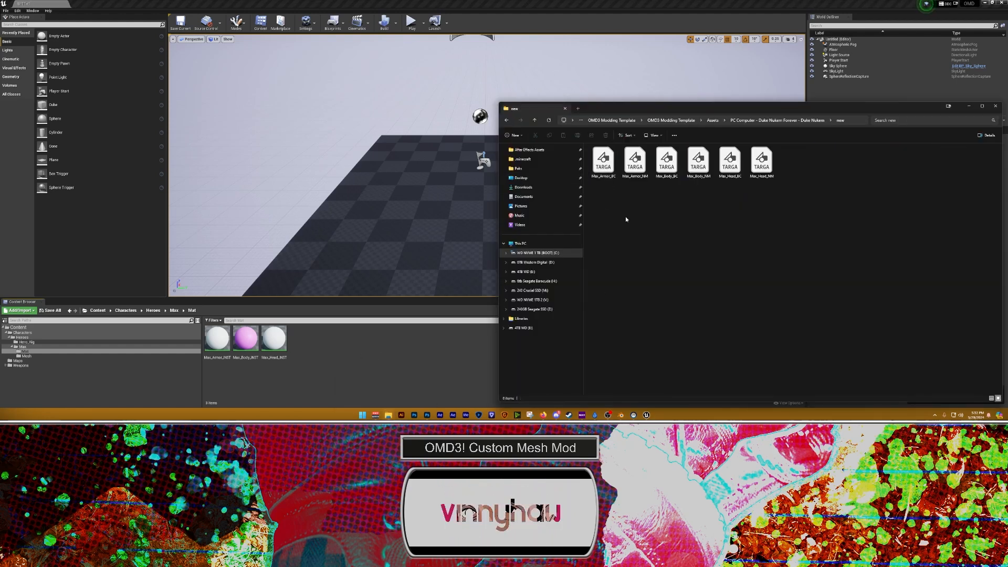
drag(908, 252, 586, 144)
drag(660, 167, 342, 342)
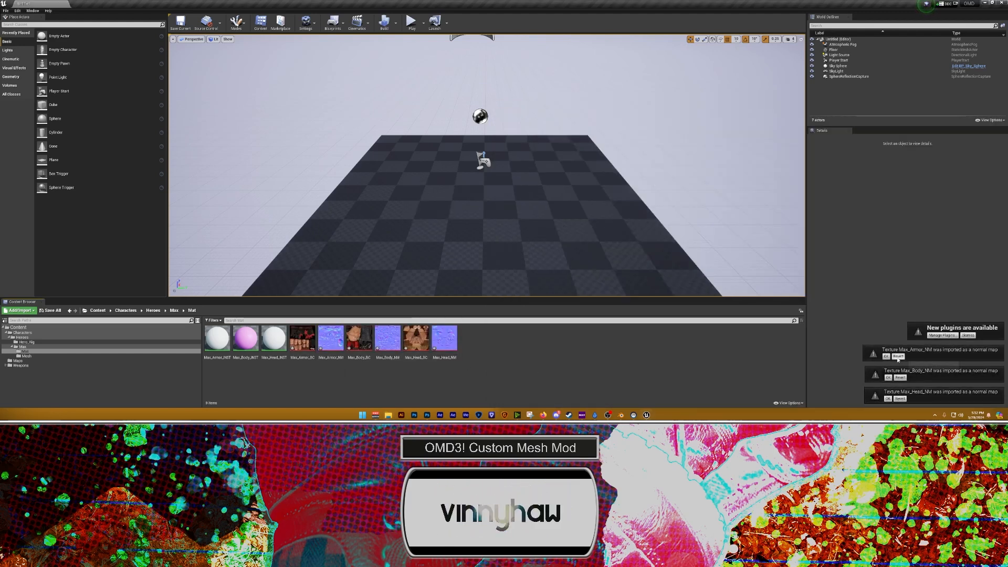
click(885, 357)
click(888, 377)
click(887, 398)
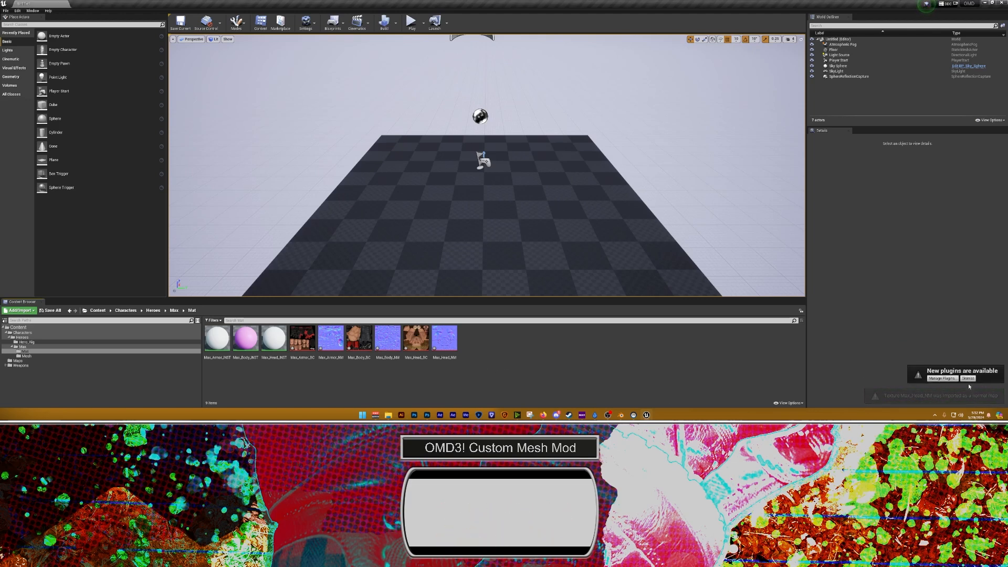
Step: Save all the materials and textures in the Mat folder
click(451, 352)
shift+click(214, 338)
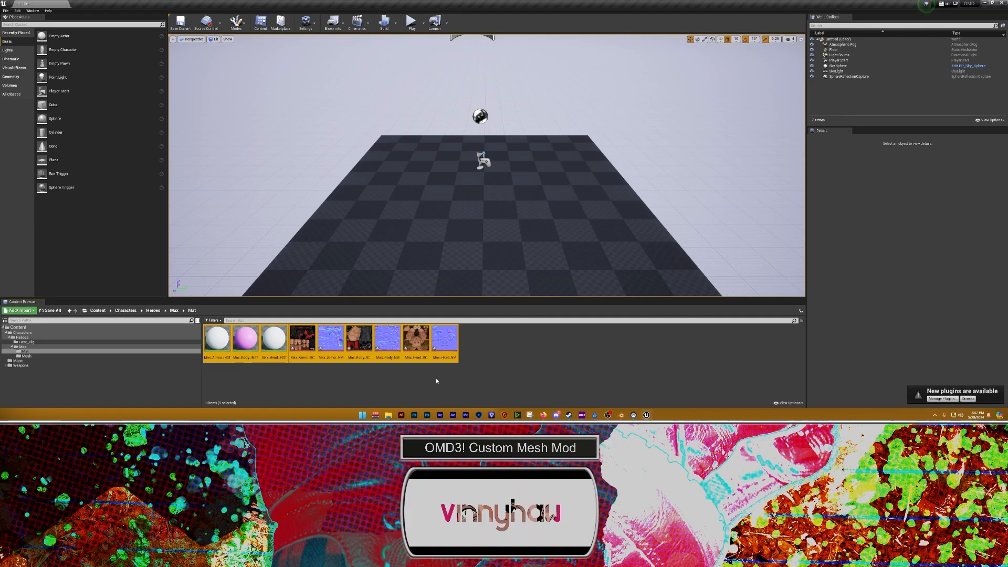
key(ctrl+s)
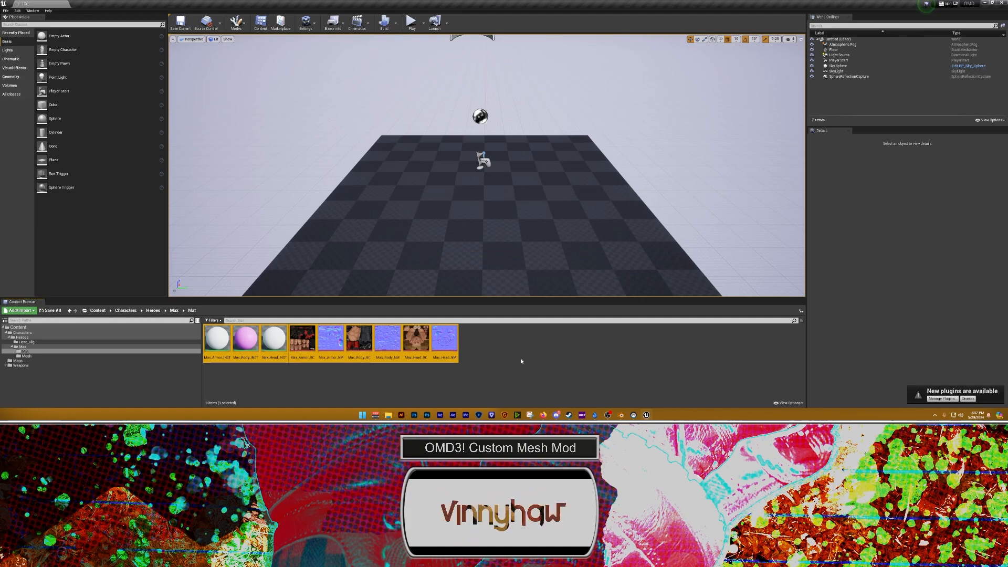
click(521, 360)
Step: Open the Max_Armor_INST material and add Max_Armor_BC and Max_Armor_NM to its graph as texture samples
double_click(217, 341)
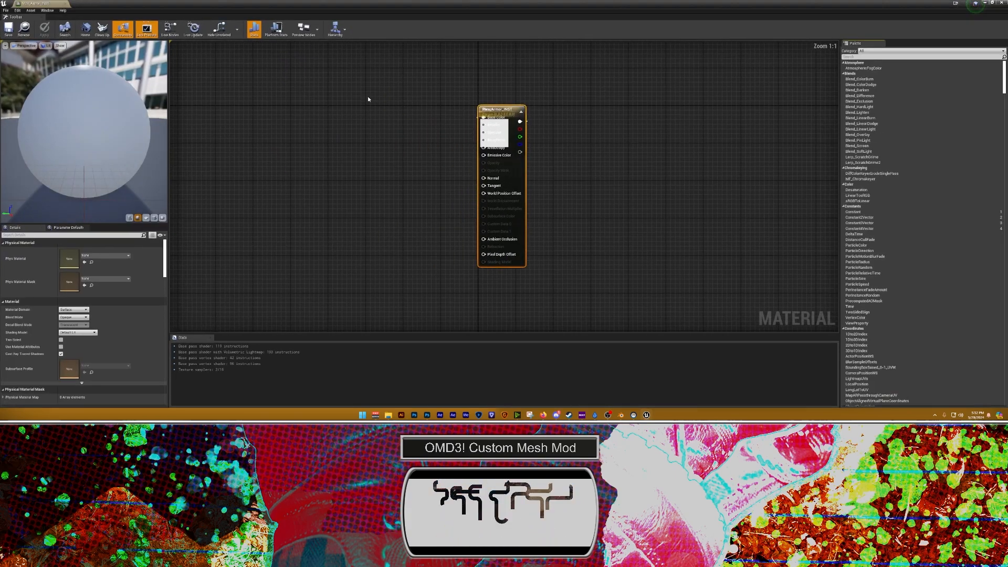
double_click(499, 6)
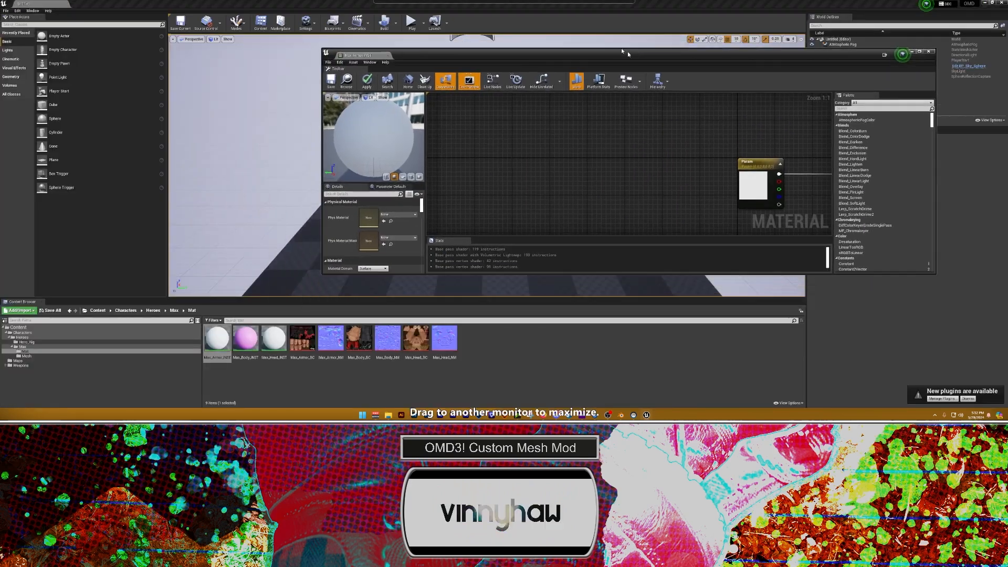
drag(622, 146, 509, 125)
right_drag(695, 182, 486, 130)
scroll(578, 160, down, 2)
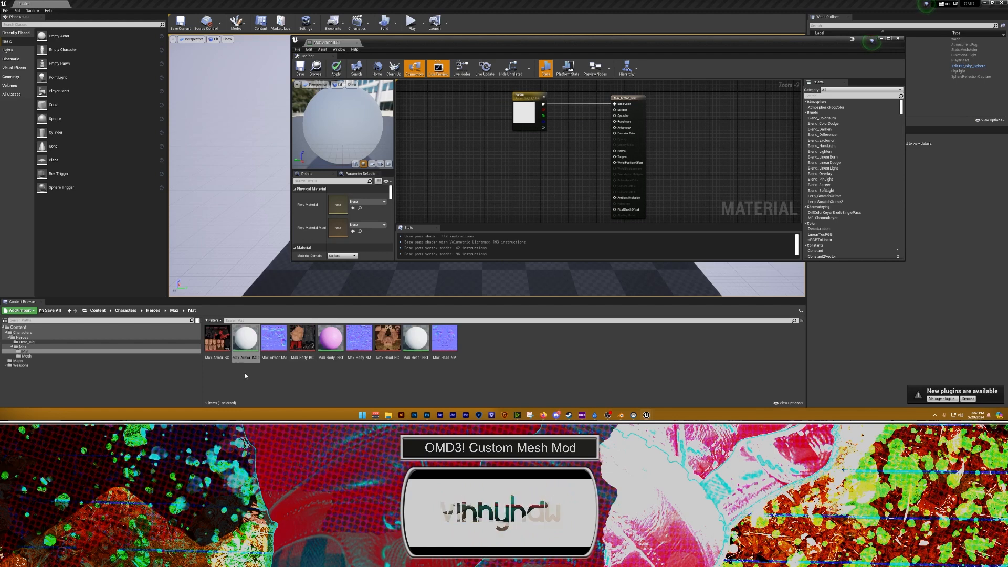
click(217, 338)
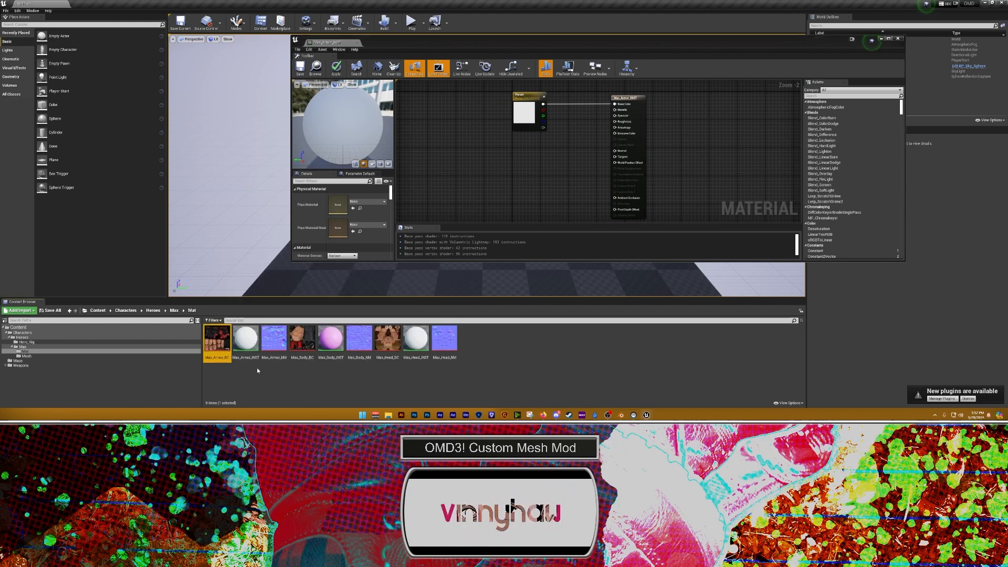
ctrl+click(274, 331)
drag(275, 325, 430, 138)
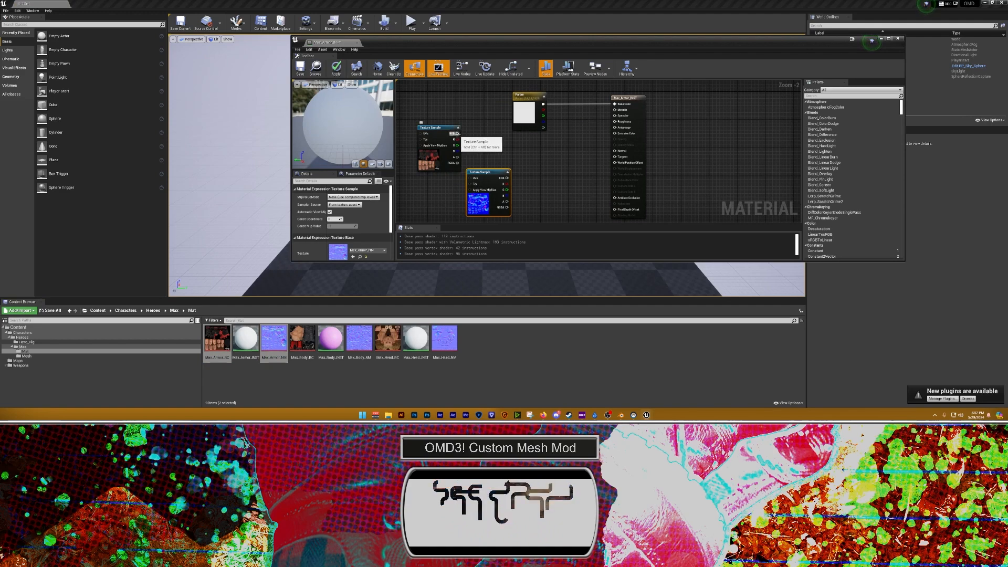
scroll(456, 133, up, 2)
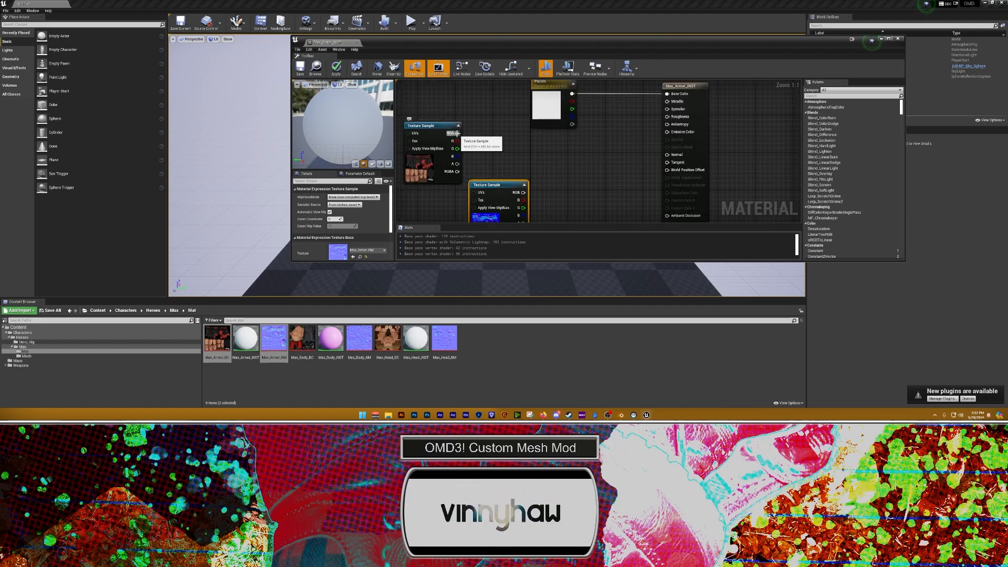
double_click(871, 40)
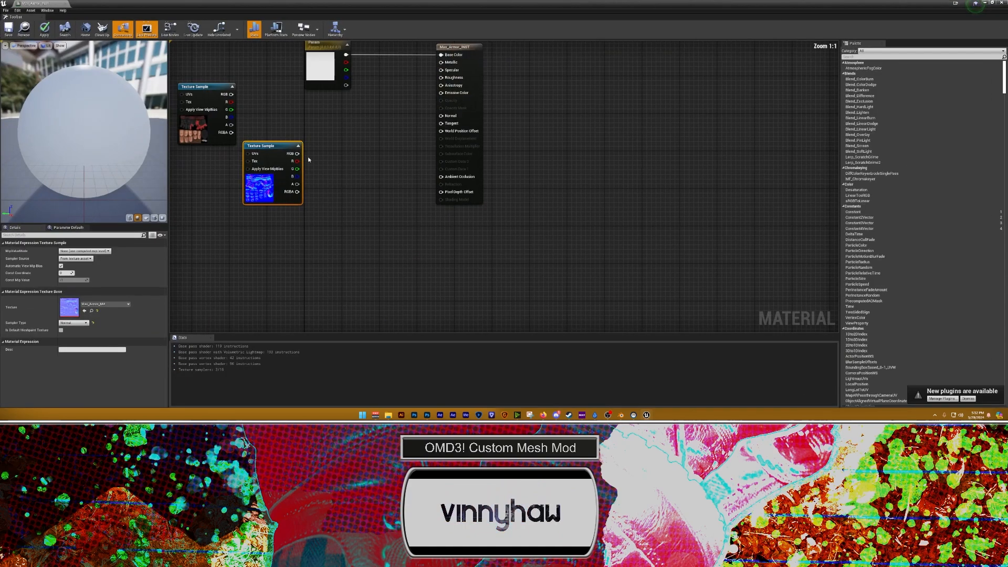
Step: Connect the Max_Armor_BC sample's RGB output to Base Color and the Max_Armor_NM sample's RGB output to Normal
right_drag(245, 117, 345, 185)
drag(333, 162, 542, 123)
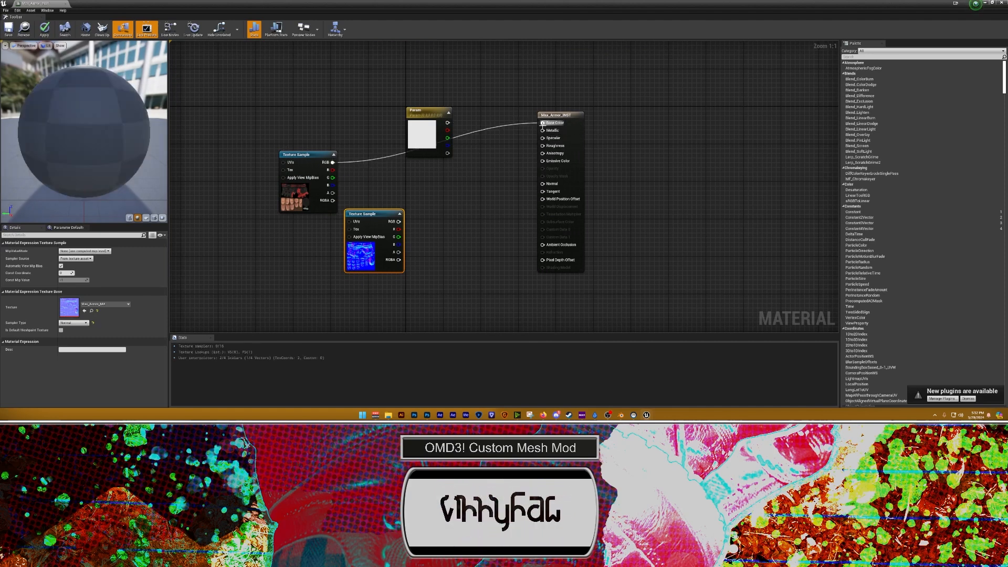
click(461, 218)
drag(399, 222, 455, 234)
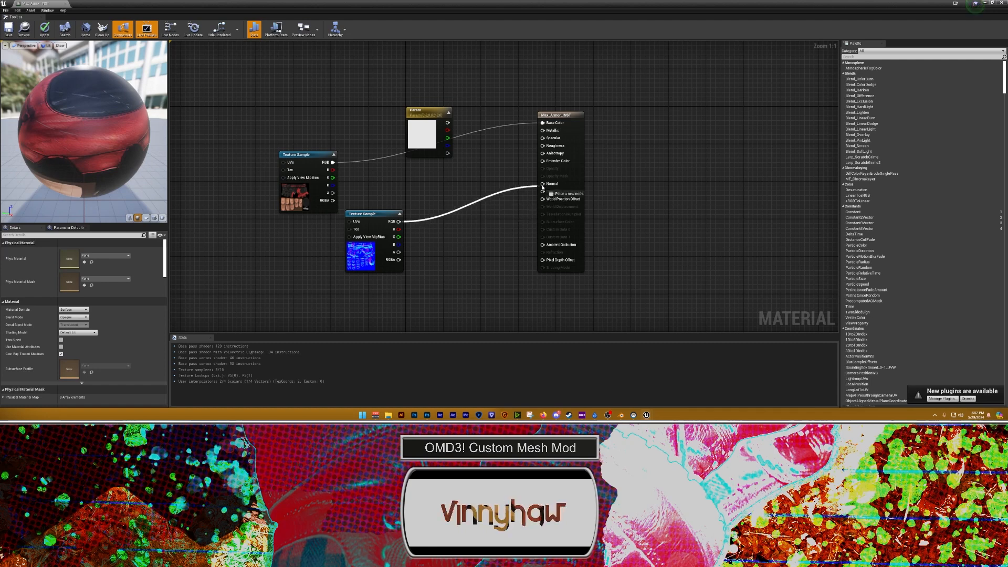
drag(542, 186, 542, 184)
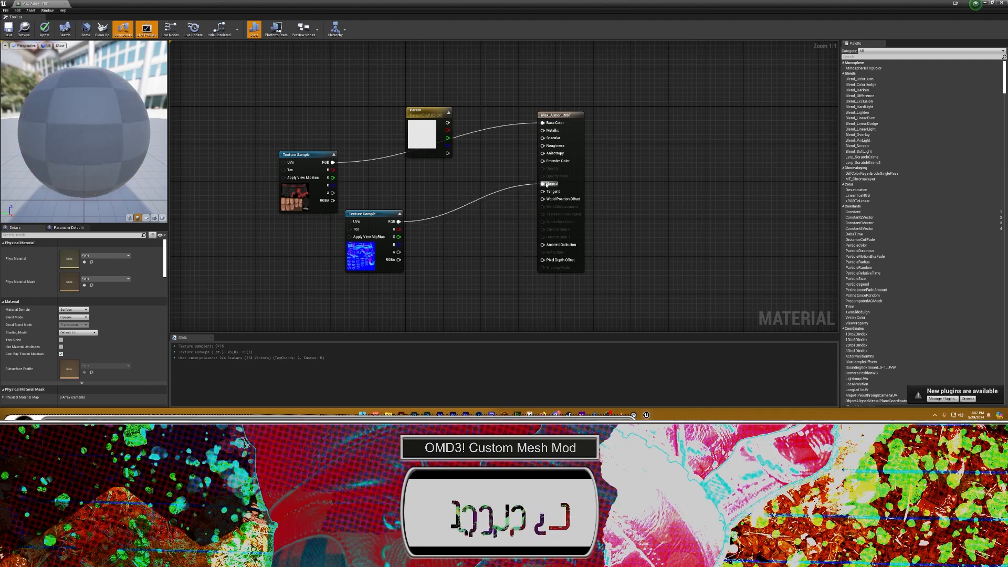
Step: Check the Used with Skeletal Mesh option in Max_Armor_INST's usage settings
click(556, 114)
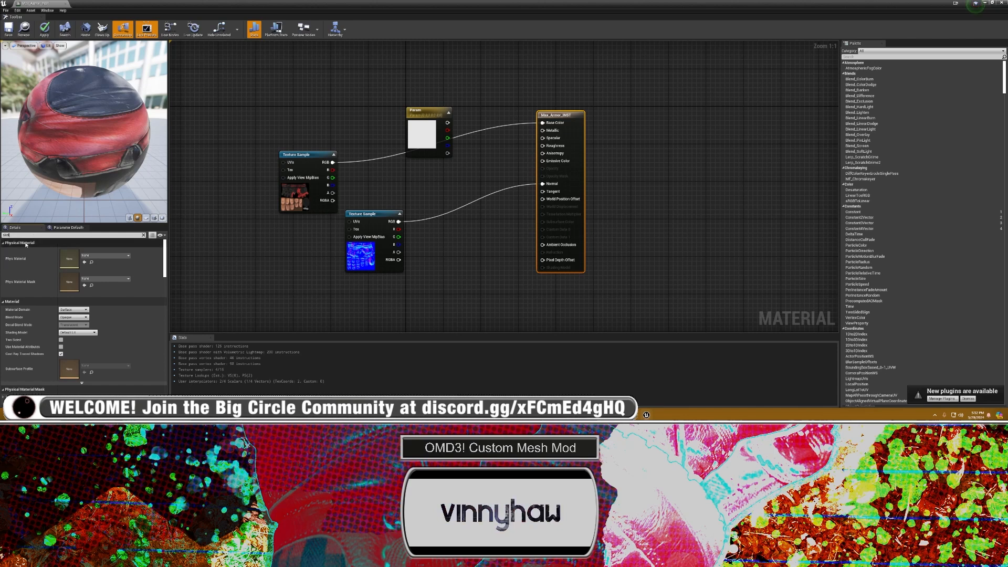
scroll(44, 296, down, 10)
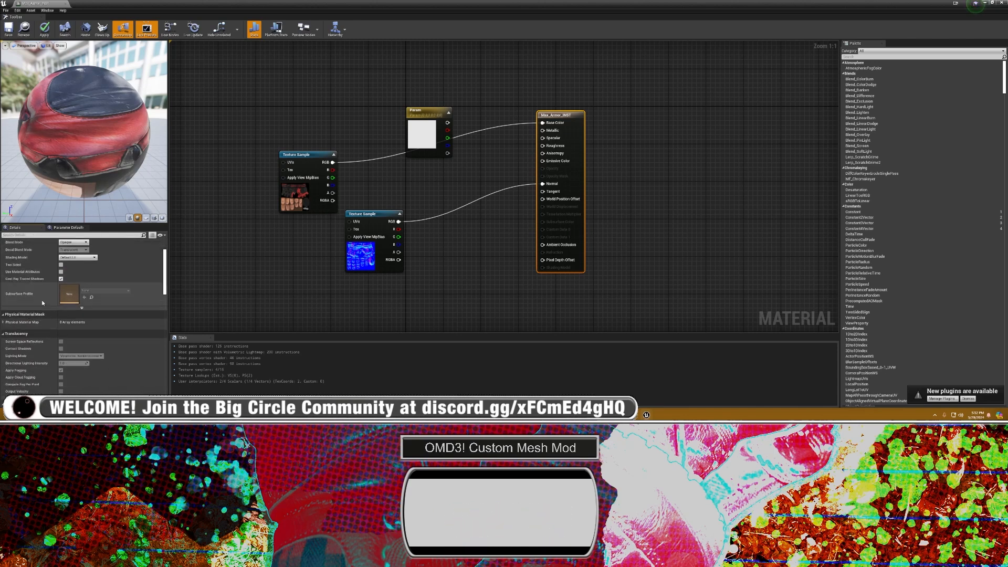
scroll(41, 298, down, 3)
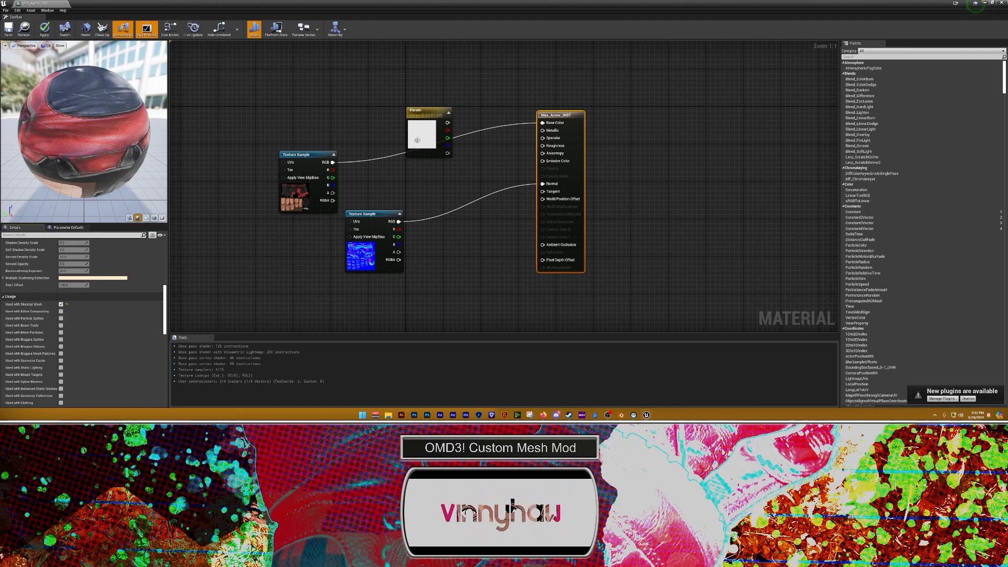
Step: Delete the disconnected Param node from Max_Armor_INST, then save and close the material
drag(417, 140, 354, 106)
key(Delete)
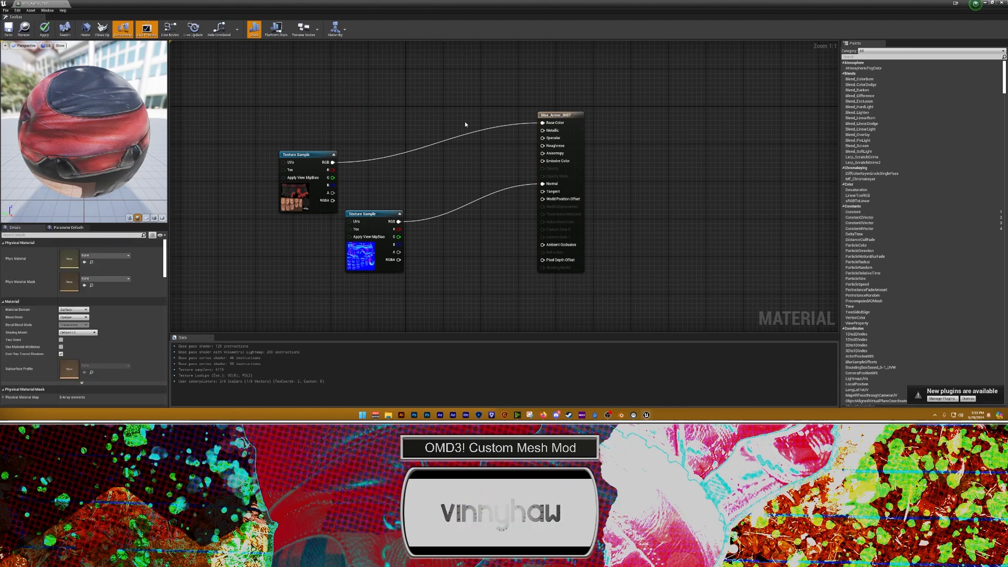
click(571, 118)
scroll(136, 314, down, 8)
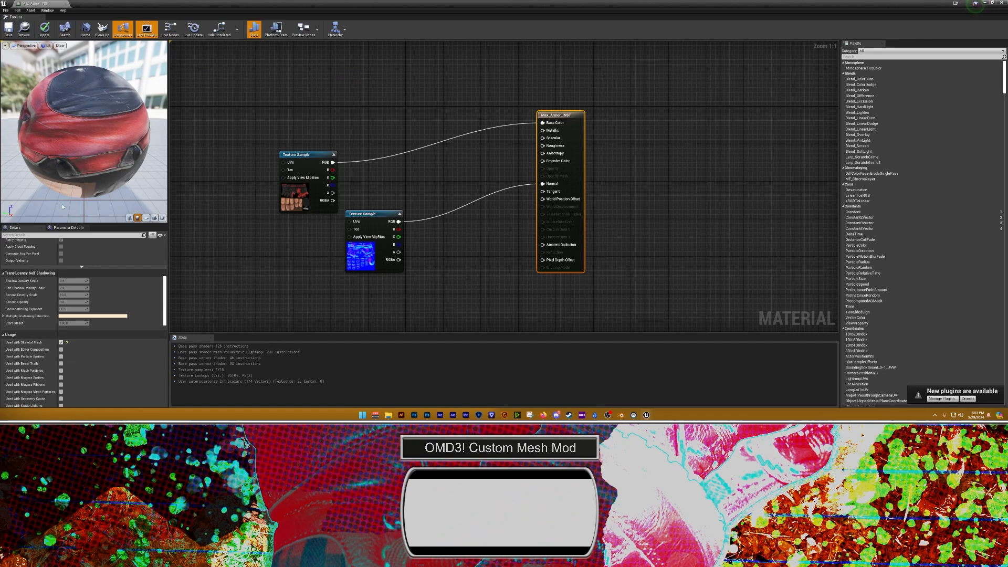
click(4, 33)
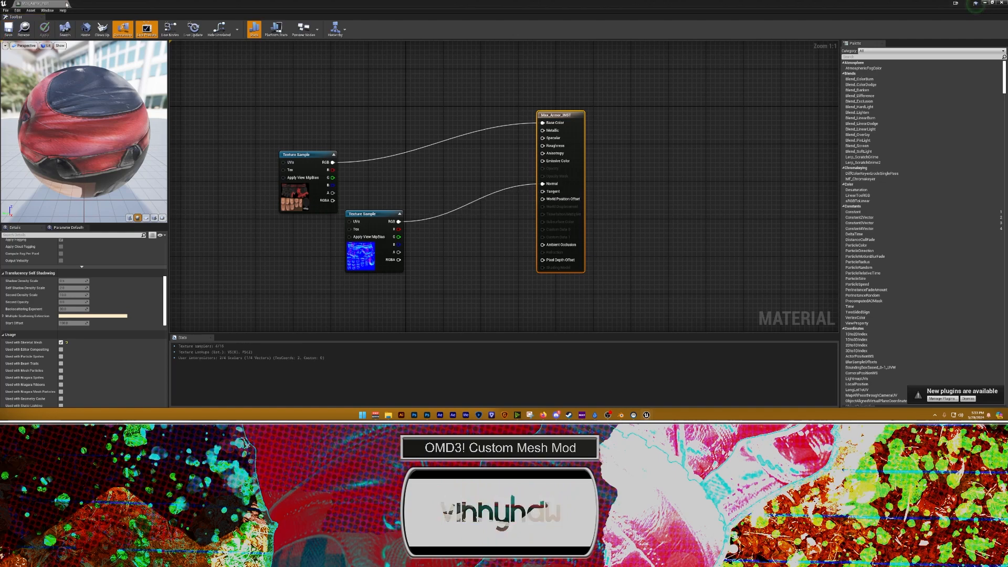
click(66, 4)
Step: Open the Max_Body_INST material and check its Used with Skeletal Mesh option
double_click(331, 338)
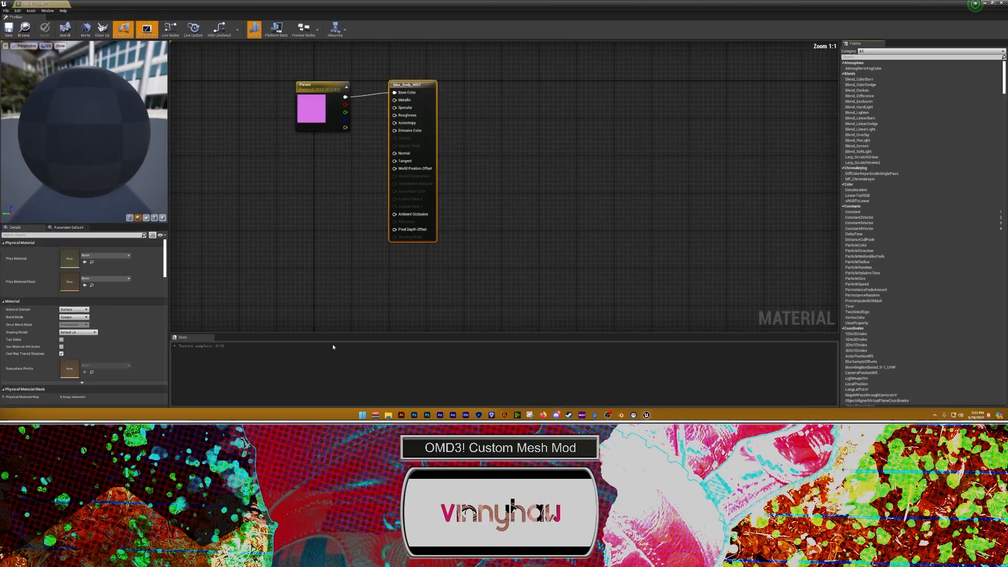
scroll(66, 323, down, 10)
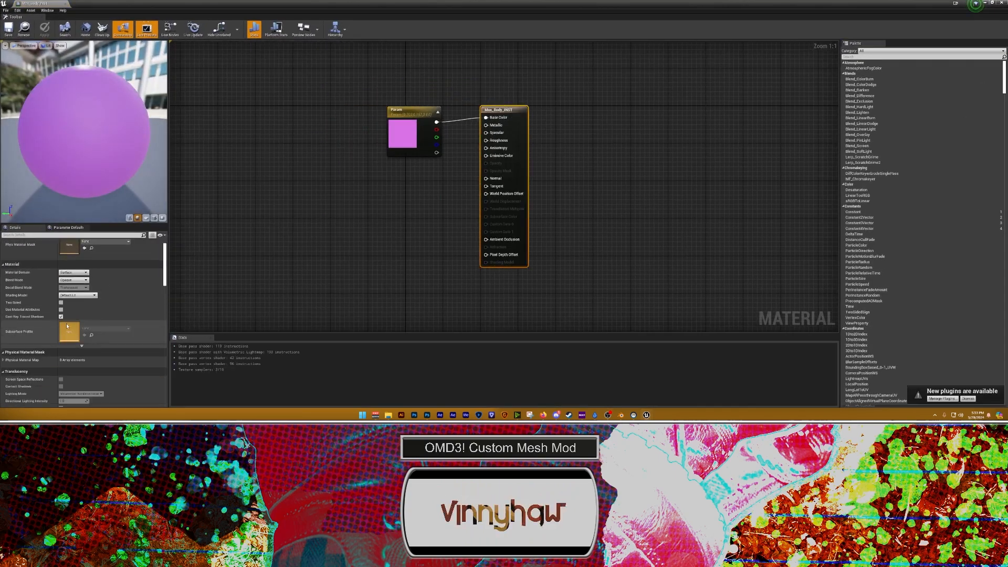
scroll(65, 323, down, 2)
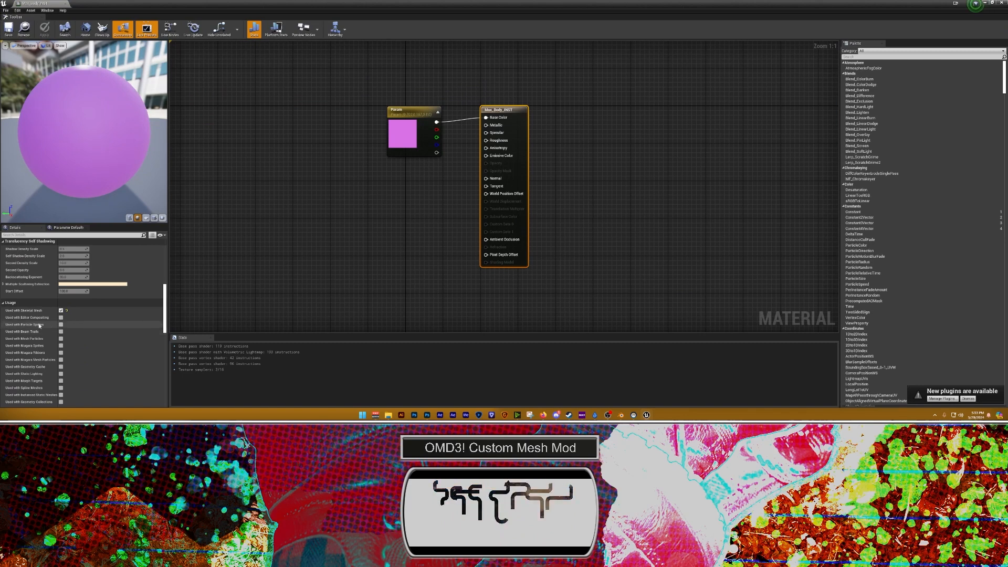
Step: Add Max_Body_BC and Max_Body_NM to the Max_Body_INST graph as texture samples
click(415, 137)
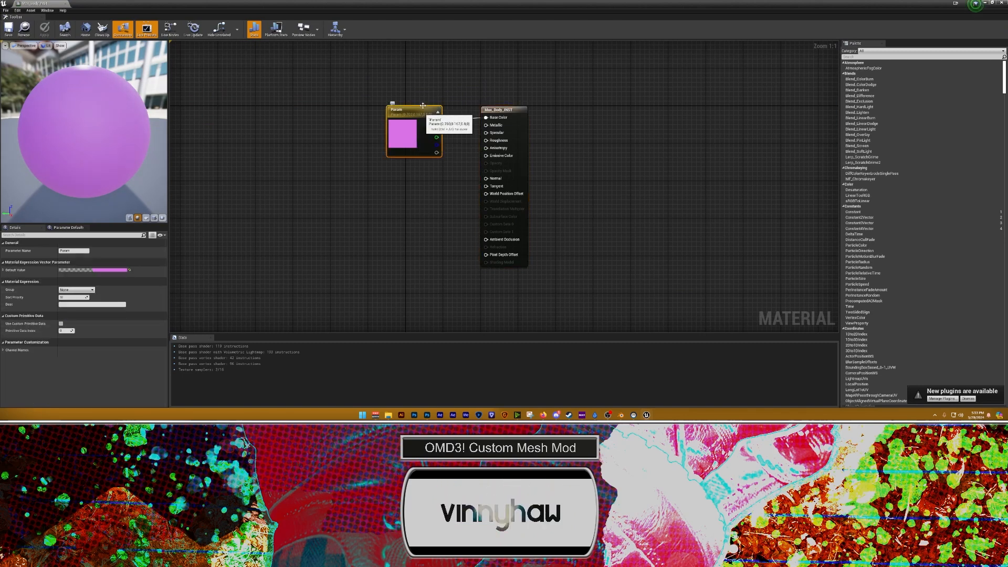
drag(410, 7, 635, 75)
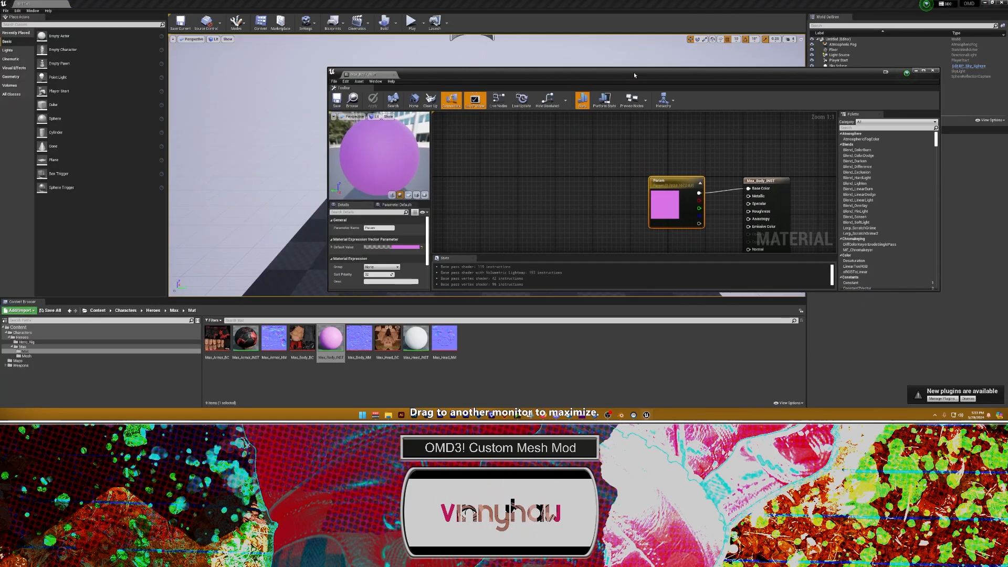
click(310, 340)
ctrl+click(359, 338)
drag(359, 339, 538, 193)
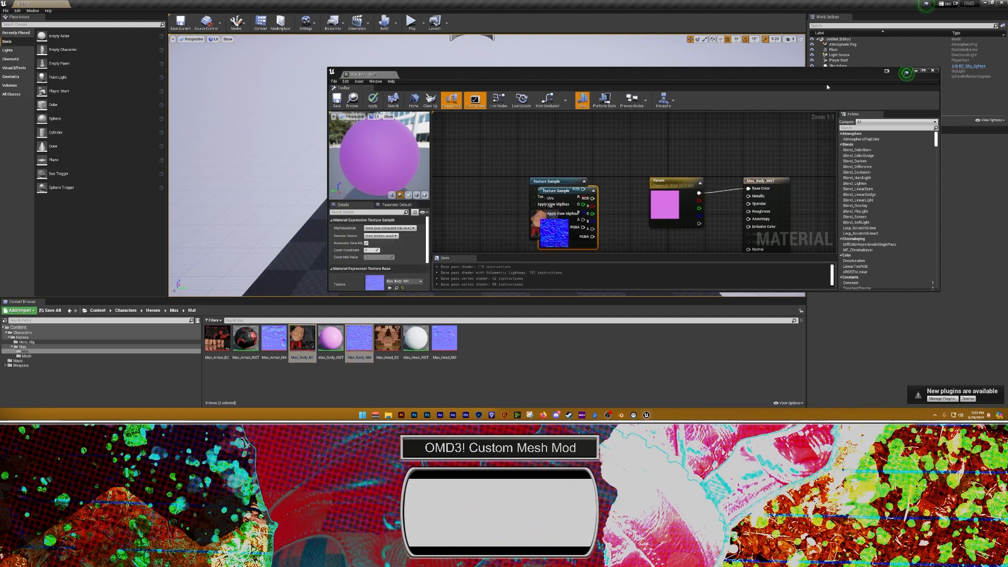
click(923, 71)
Step: Connect the Max_Body_NM sample to Normal and the Max_Body_BC sample to Base Color, apply the changes and close the material
drag(334, 141, 486, 178)
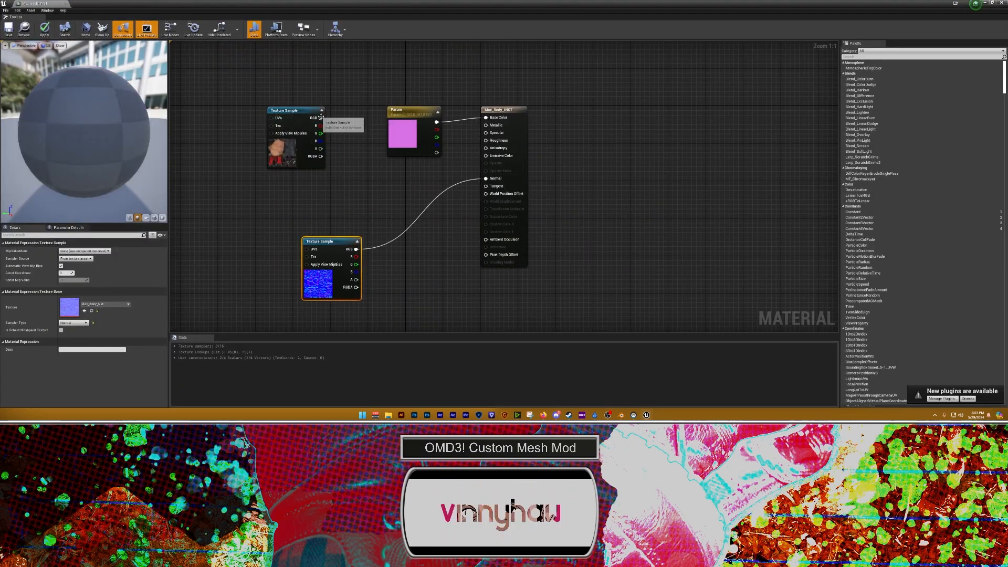
drag(321, 118, 486, 117)
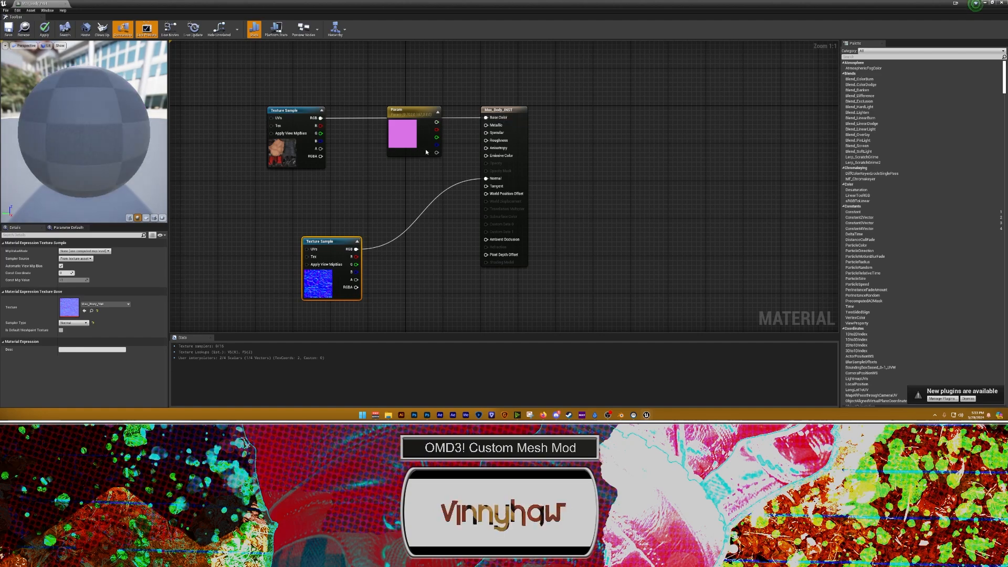
click(44, 29)
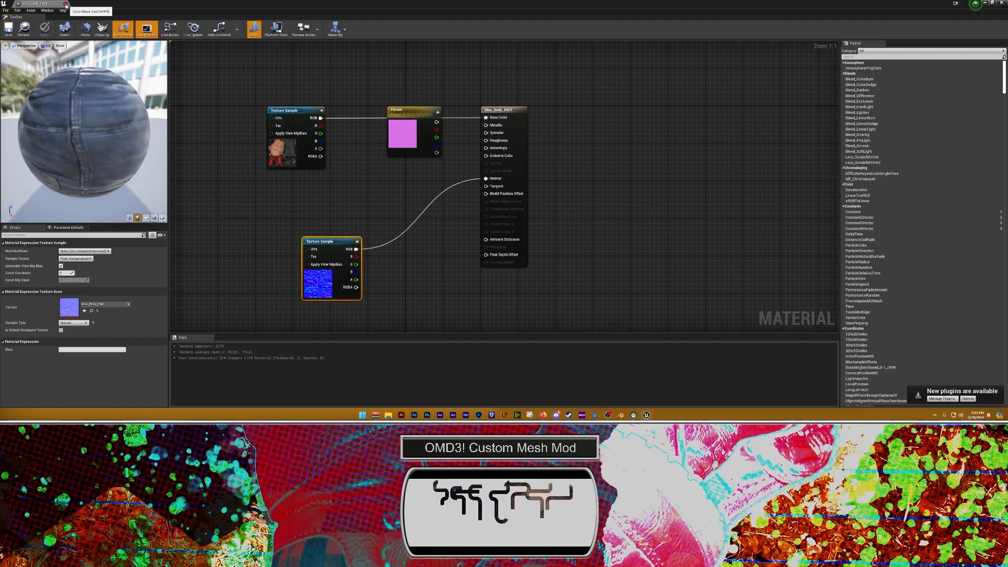
click(65, 4)
Step: Open the Max_Head_INST material, add Max_Head_BC and Max_Head_NM as texture samples, and space the two nodes apart
double_click(416, 343)
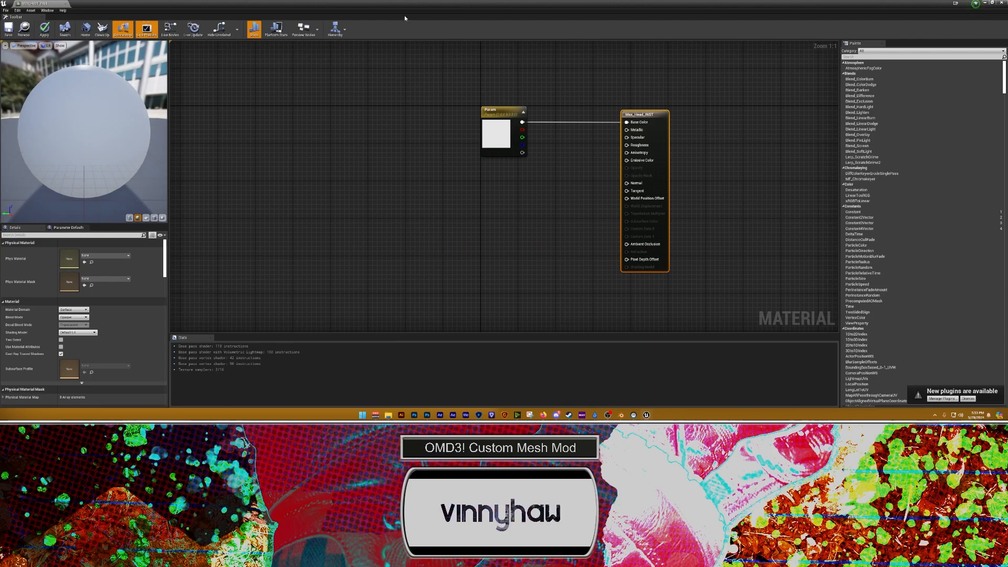
drag(406, 7, 593, 78)
click(391, 343)
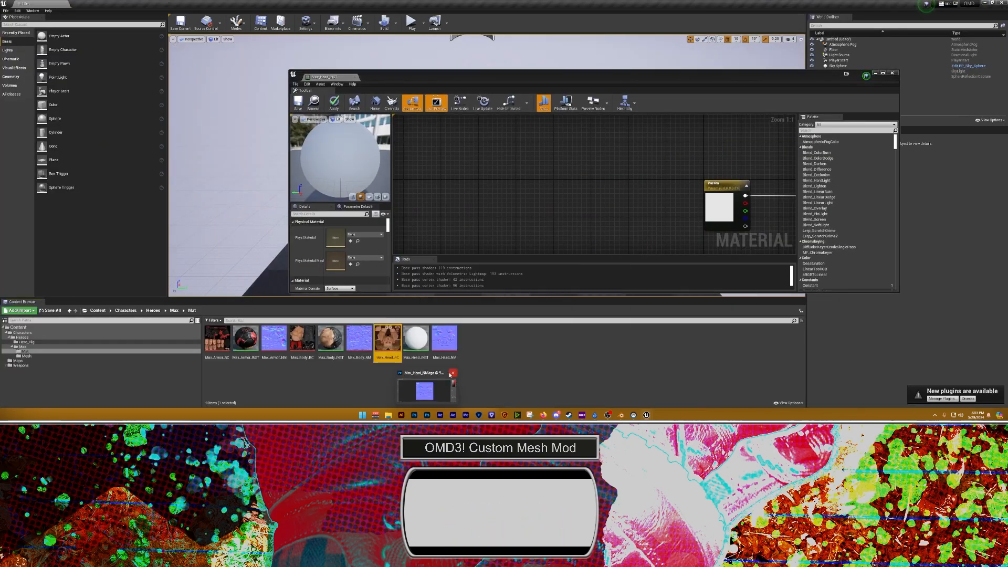
ctrl+click(444, 339)
drag(444, 339, 517, 207)
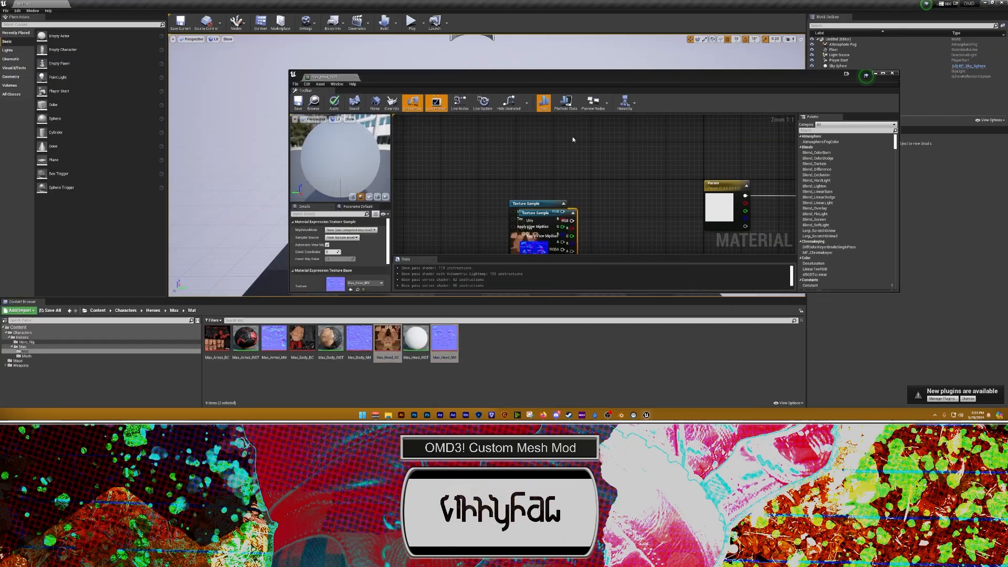
double_click(570, 71)
drag(318, 181, 391, 283)
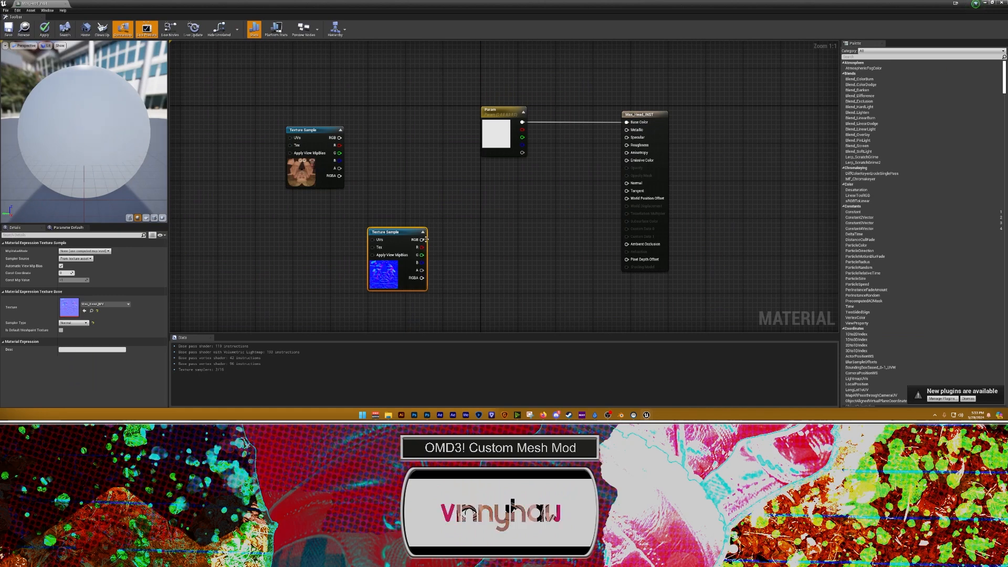
Step: Connect the Max_Head_NM sample to Normal and the Max_Head_BC sample to Base Color, save and close the Max_Head_INST material
drag(425, 239, 626, 183)
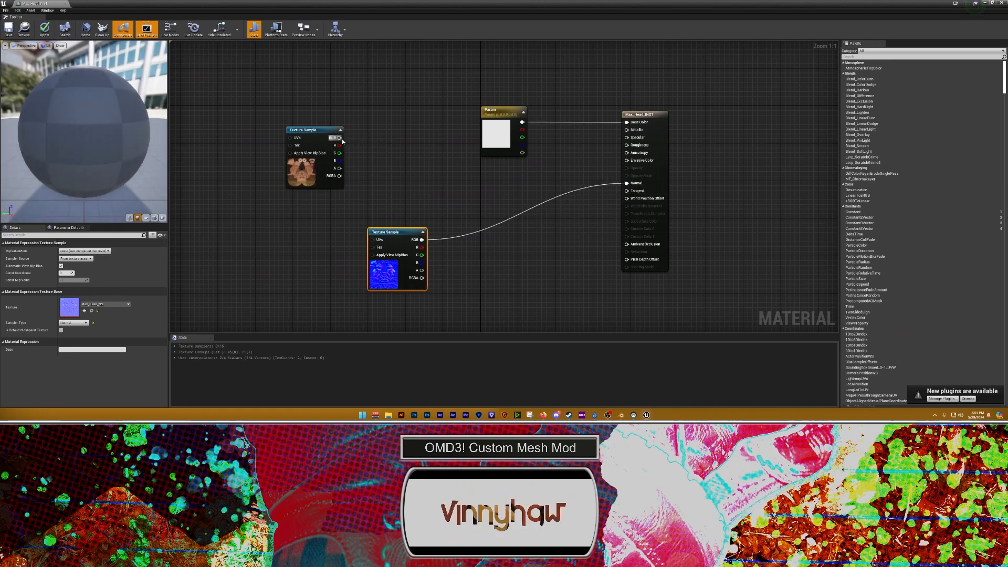
drag(339, 137, 627, 122)
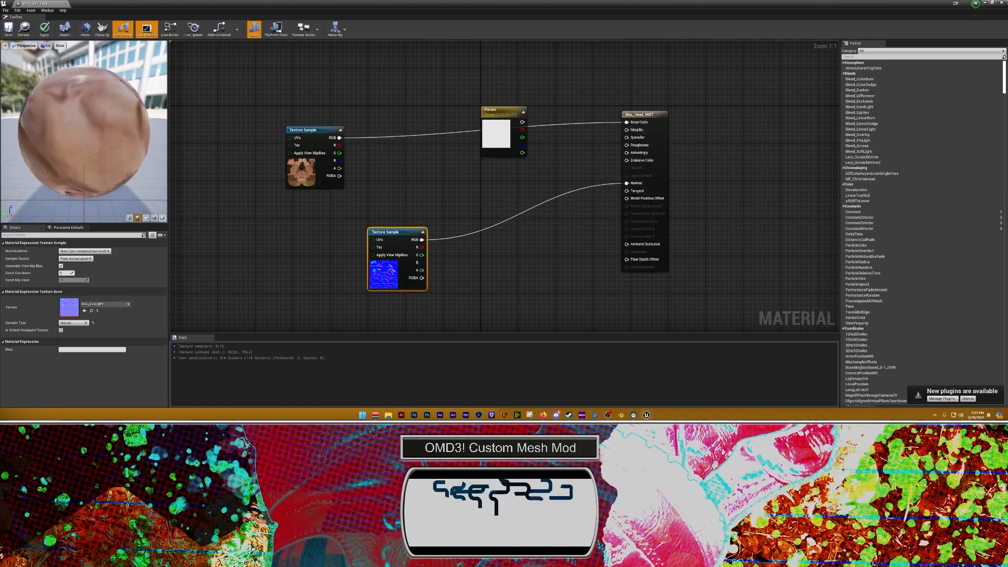
click(8, 29)
click(66, 3)
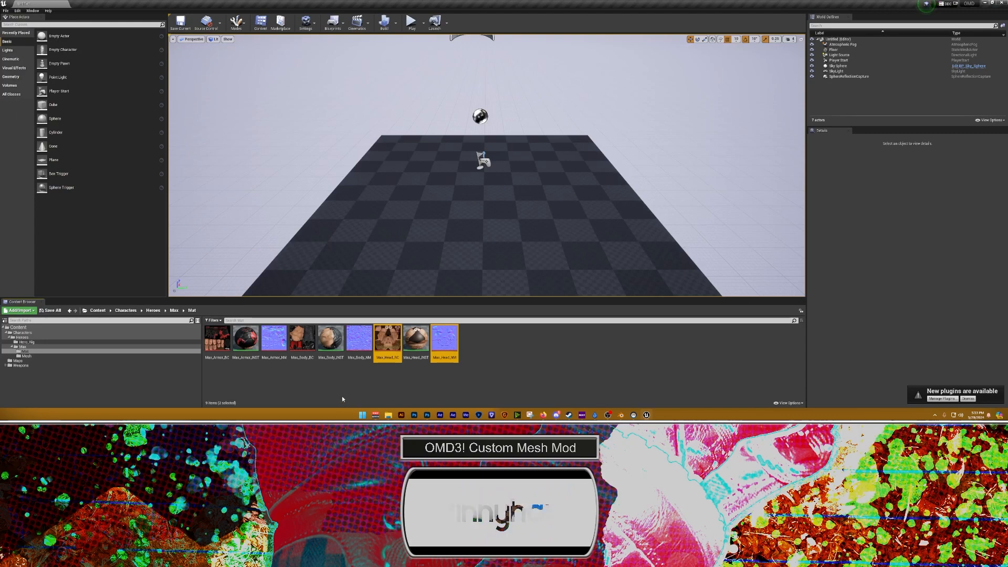
Step: Reopen the Max_Body_INST material and delete the unused Param node from its graph
double_click(331, 338)
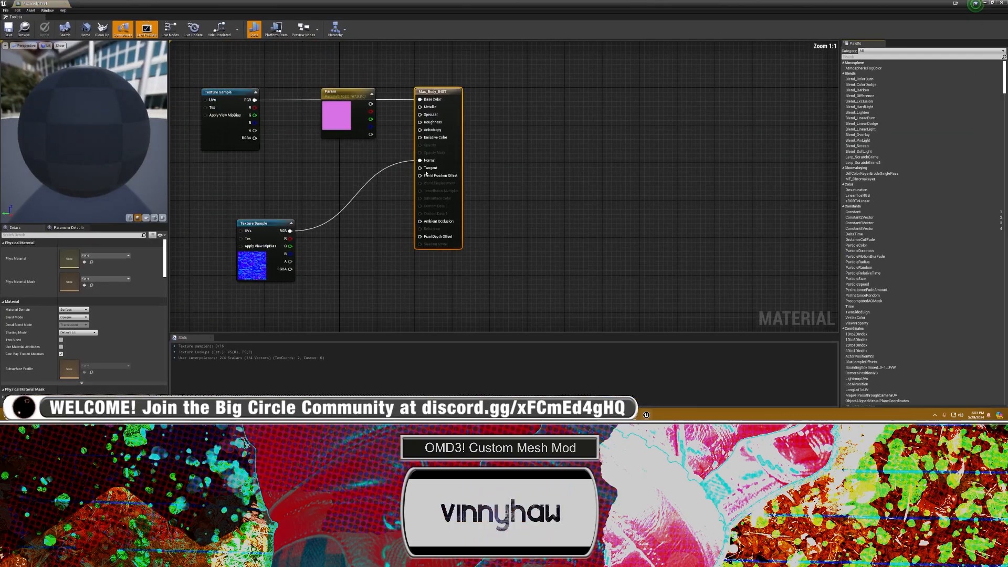
click(441, 166)
key(Delete)
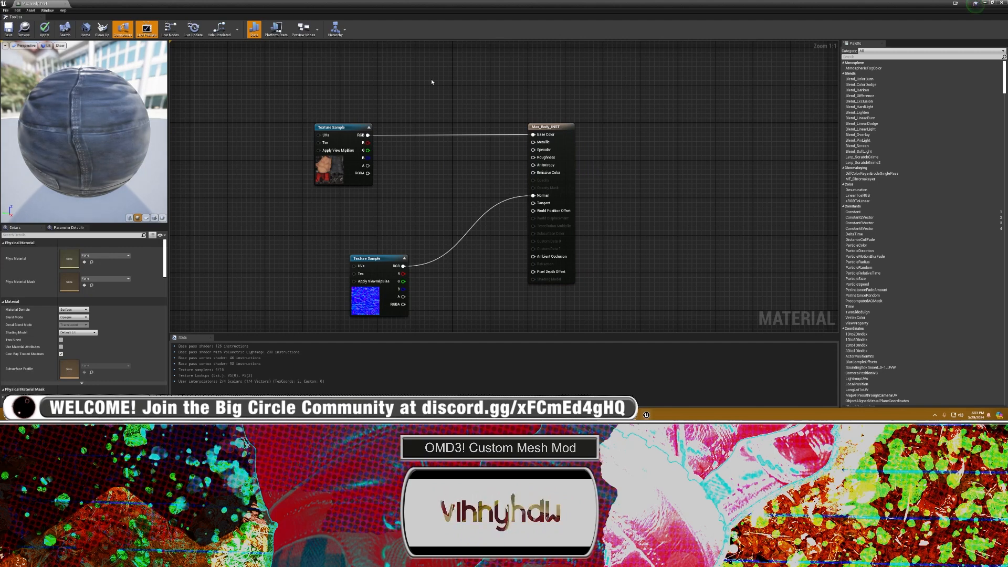
Step: Add a Constant node to the Max_Body_INST graph and connect it to the Roughness input
right_click(423, 90)
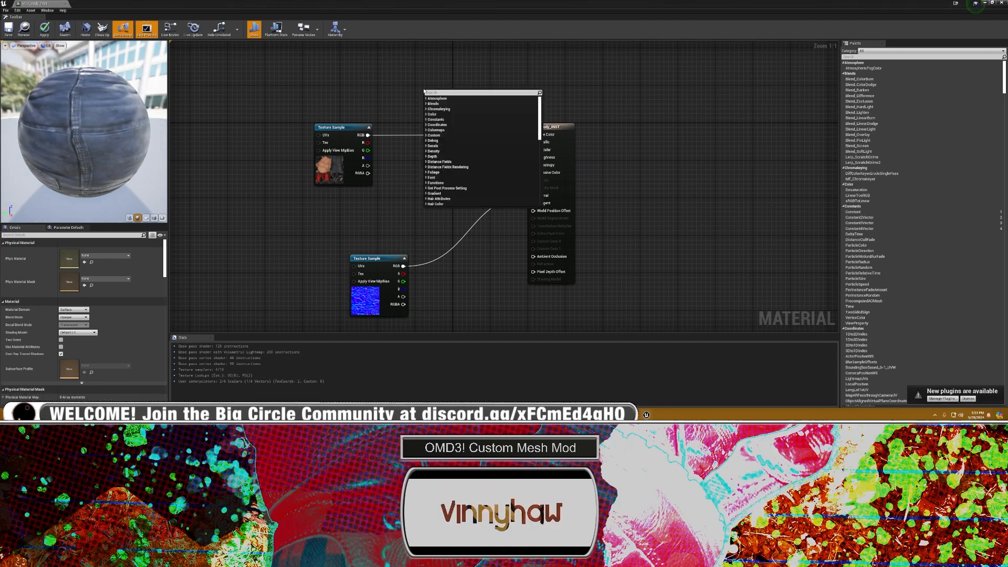
text(const)
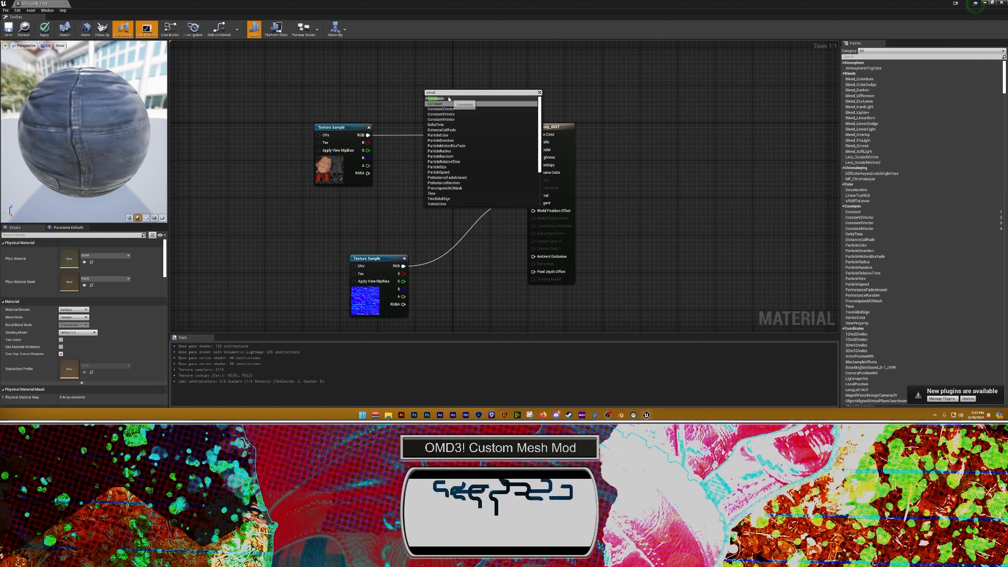
click(433, 99)
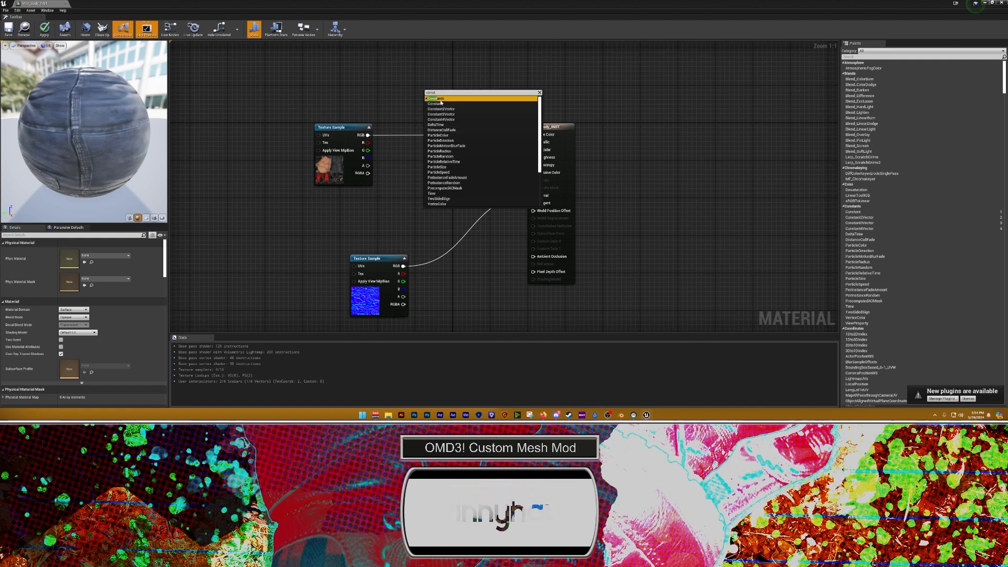
double_click(443, 99)
click(439, 99)
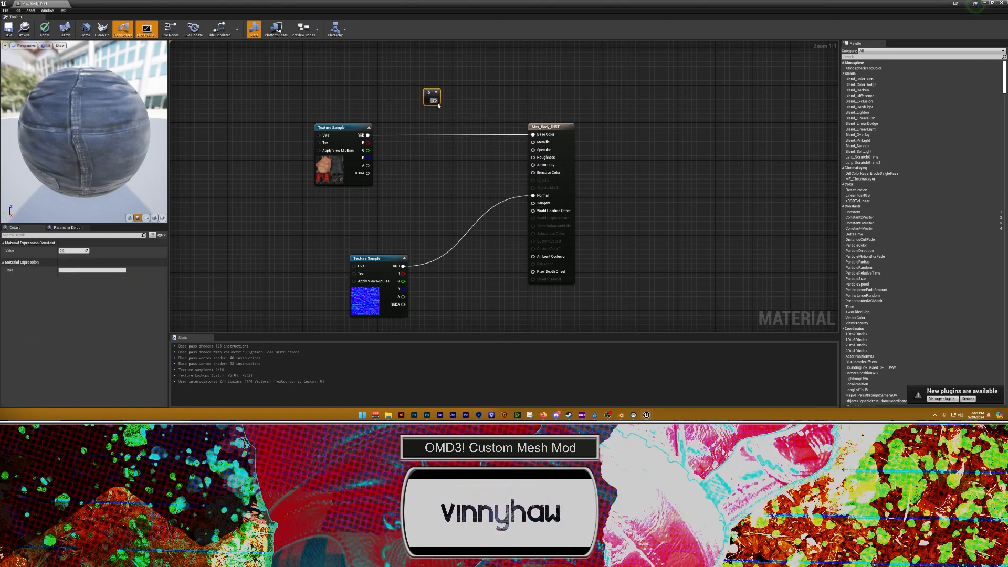
drag(435, 102, 534, 141)
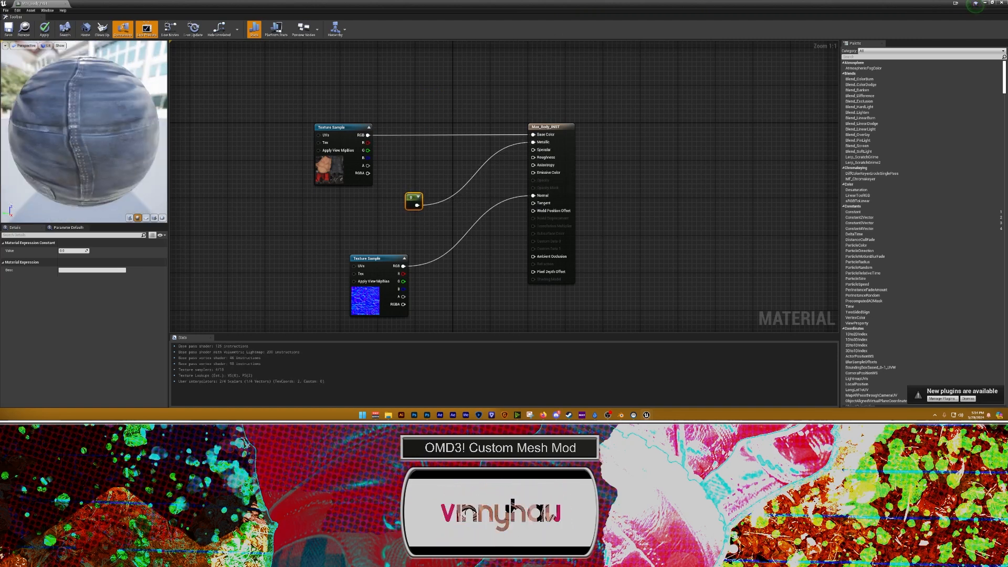
key(ctrl+z)
drag(417, 205, 533, 158)
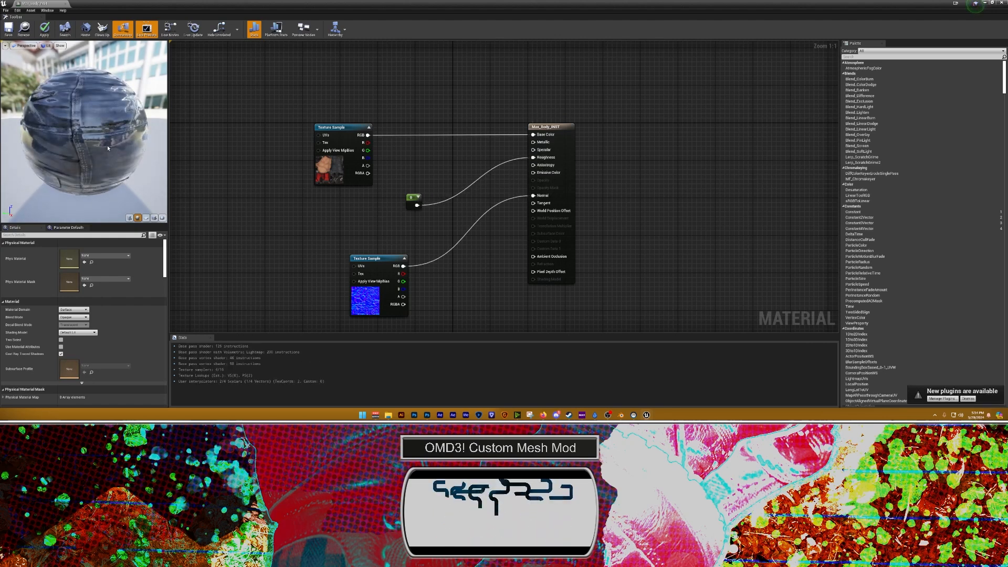
Step: Set the roughness Constant's value to 0.8, check the preview sphere, then save and close the Max_Body_INST material
mouse_move(84, 131)
mouse_down()
mouse_move(149, 131)
mouse_move(67, 134)
mouse_up()
click(409, 198)
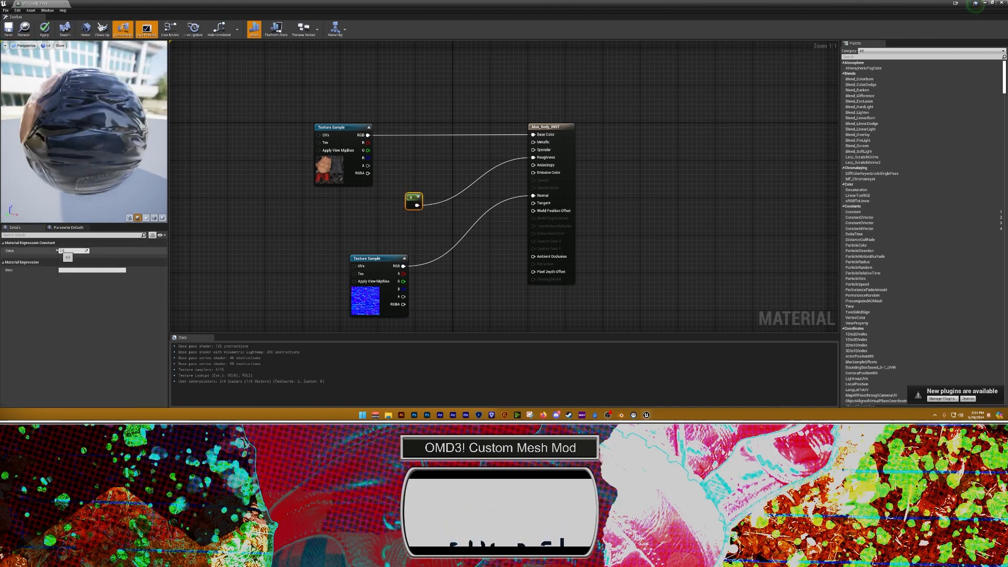
text(0.8)
key(Return)
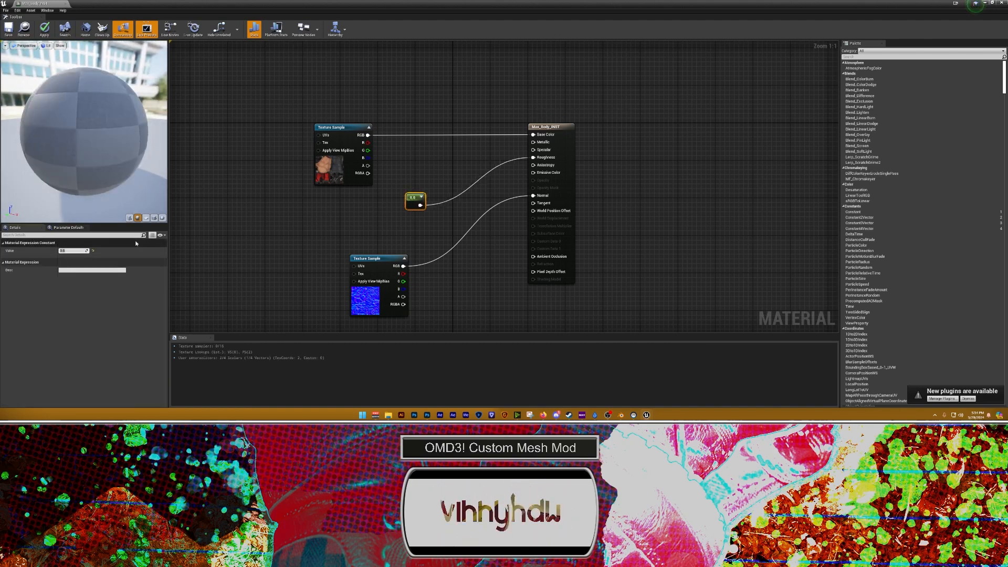
drag(130, 202, 126, 175)
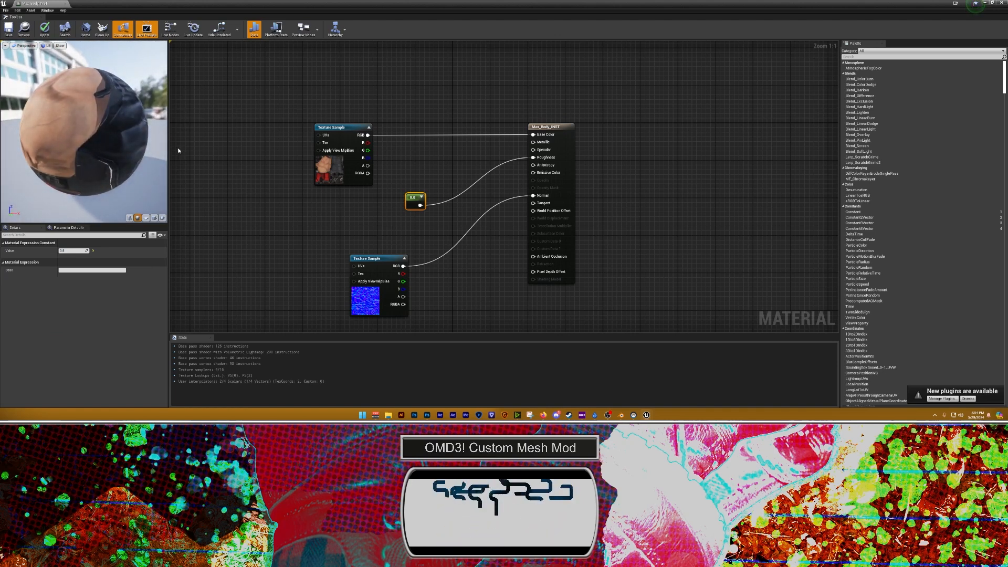
click(9, 29)
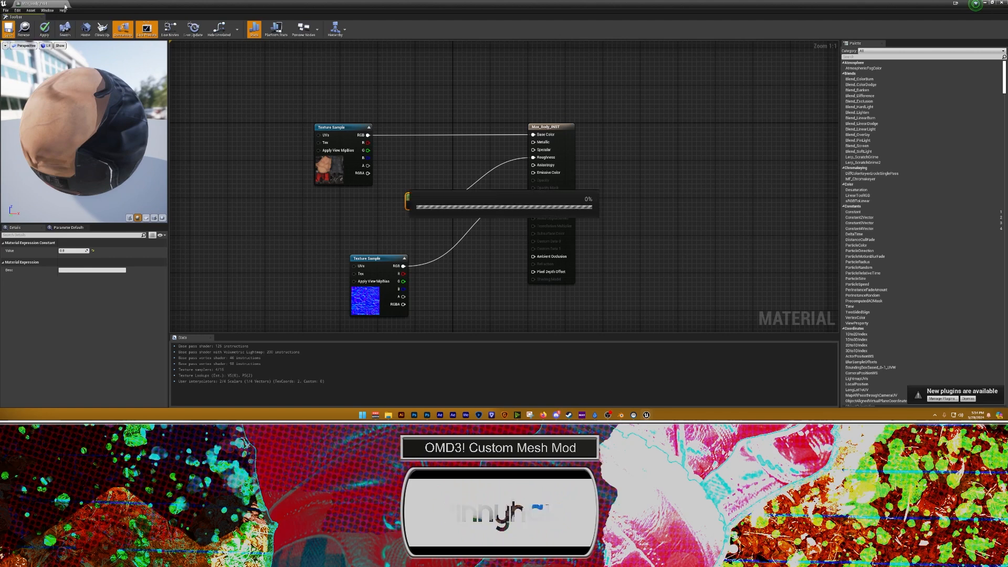
click(66, 4)
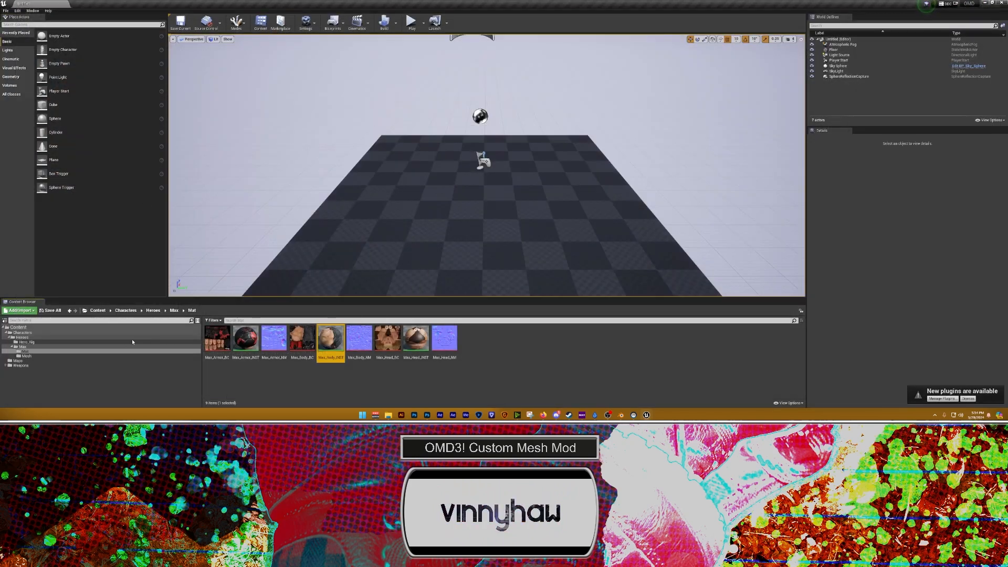
Step: Open the Max_SKM skeletal mesh from Max's Mesh folder and examine the character's chest and arms up close
click(27, 356)
double_click(215, 339)
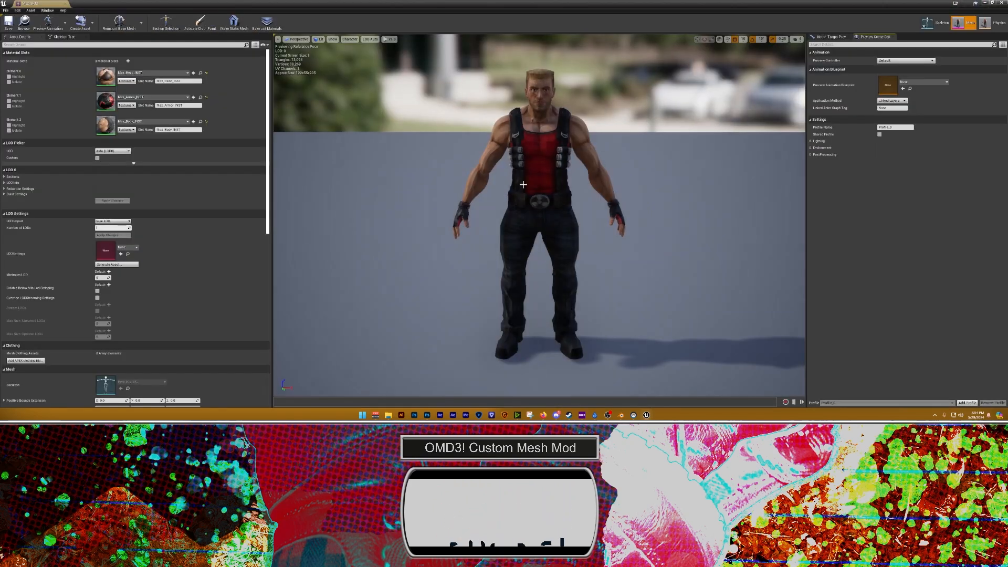
right_drag(523, 185, 535, 203)
key(w)
key(s)
key(w)
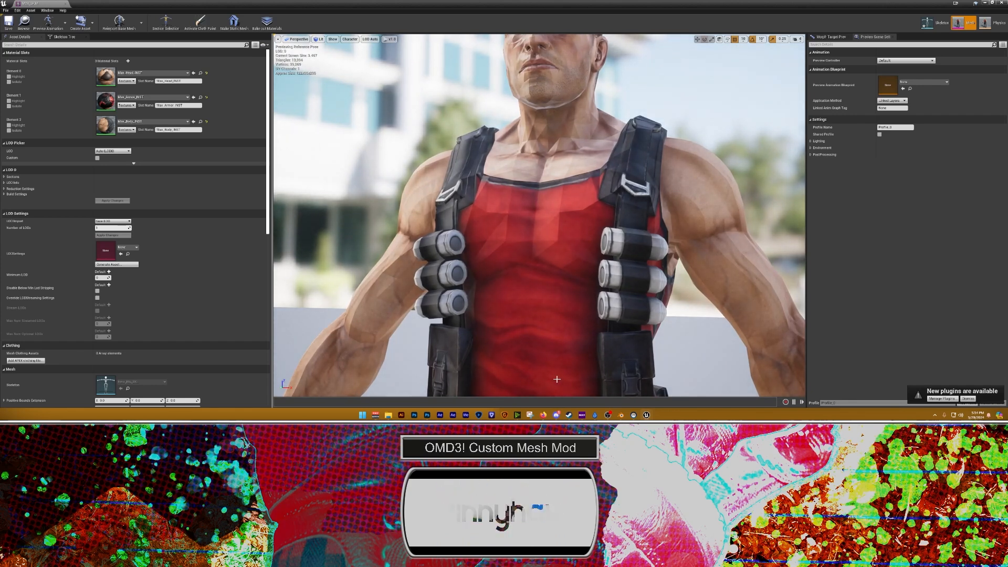
Step: Switch to Blender, check the Geometry smoothing choices in the FBX export settings, and dismiss the export
click(621, 415)
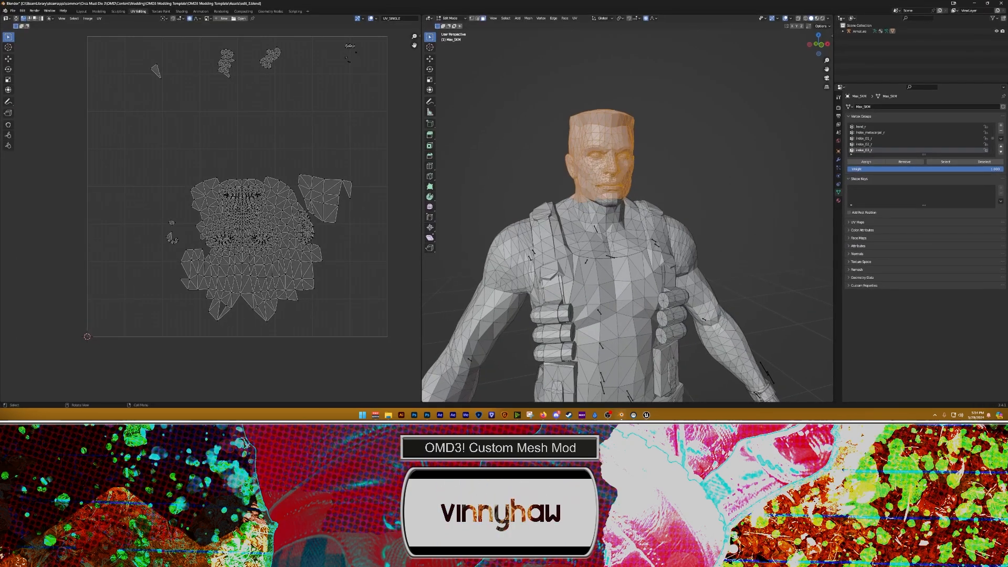
click(502, 199)
click(12, 11)
mouse_move(23, 96)
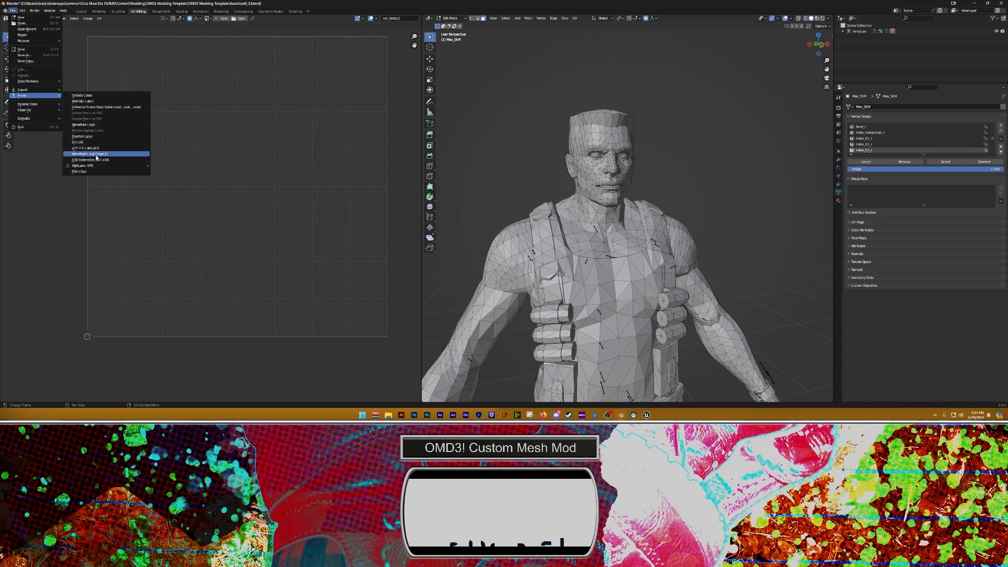
click(84, 171)
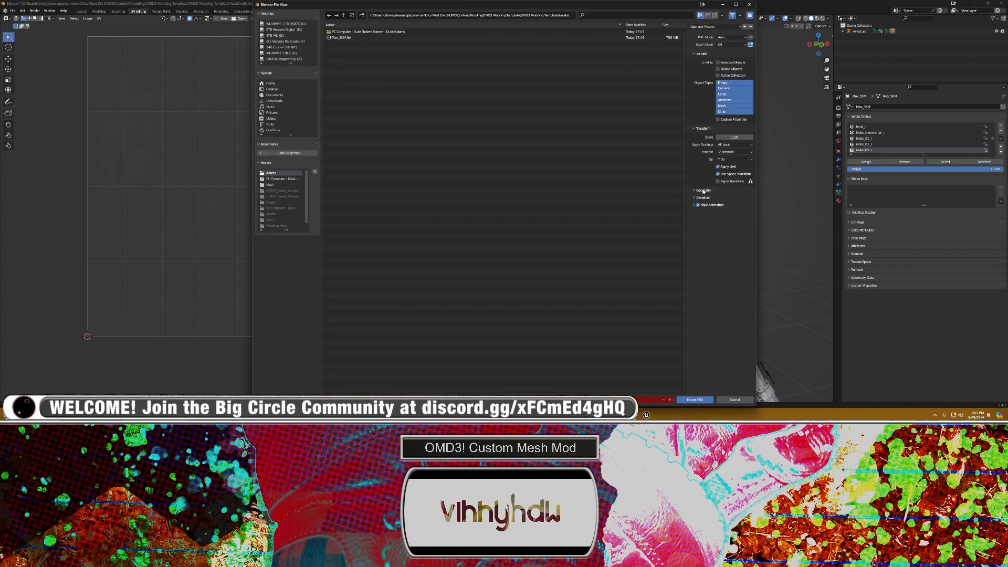
click(703, 191)
click(725, 199)
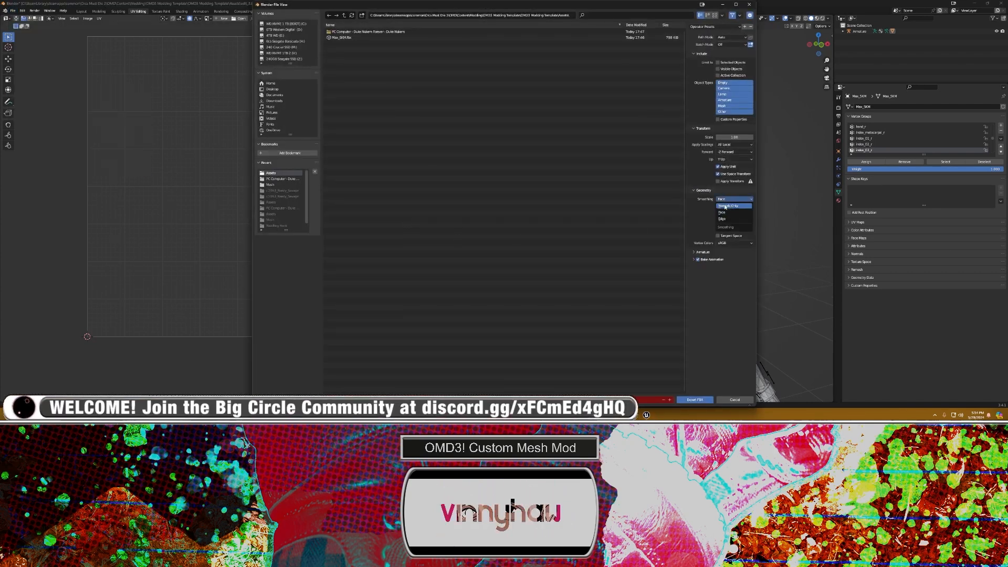
click(750, 5)
click(974, 4)
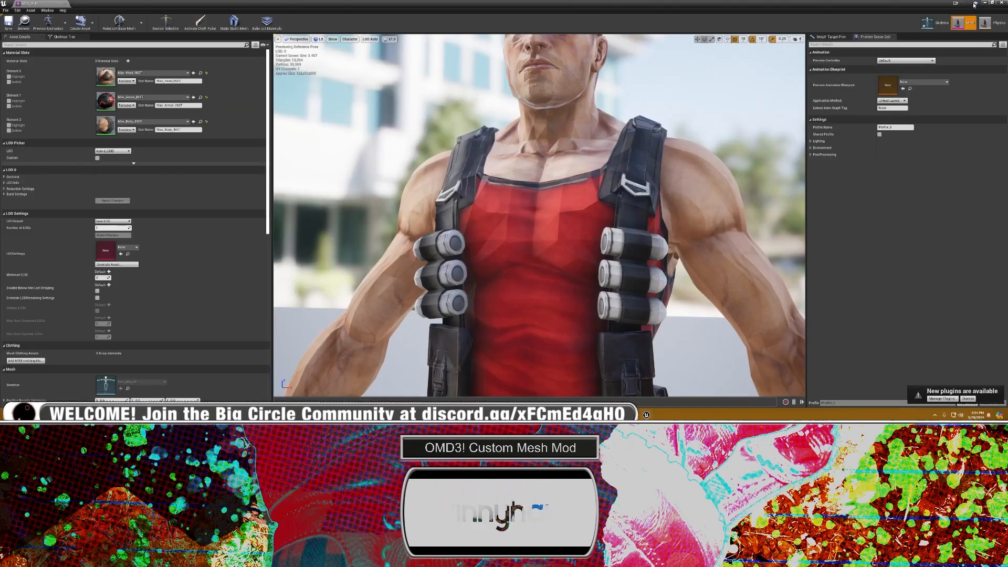
Step: View the full textured character in the Unreal Editor mesh preview and close the Max_SKM asset
scroll(734, 138, down, 8)
right_drag(734, 138, 726, 149)
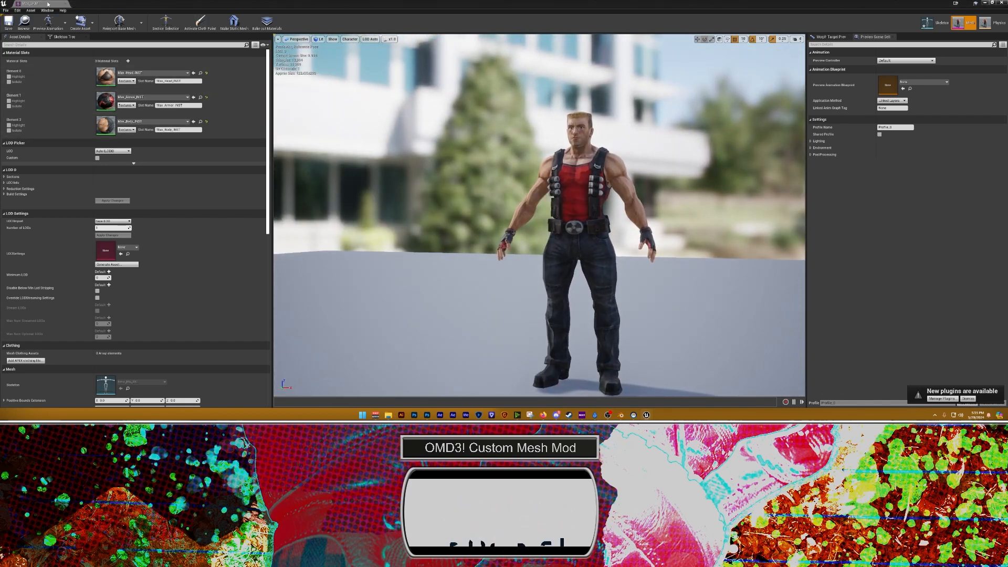
click(63, 4)
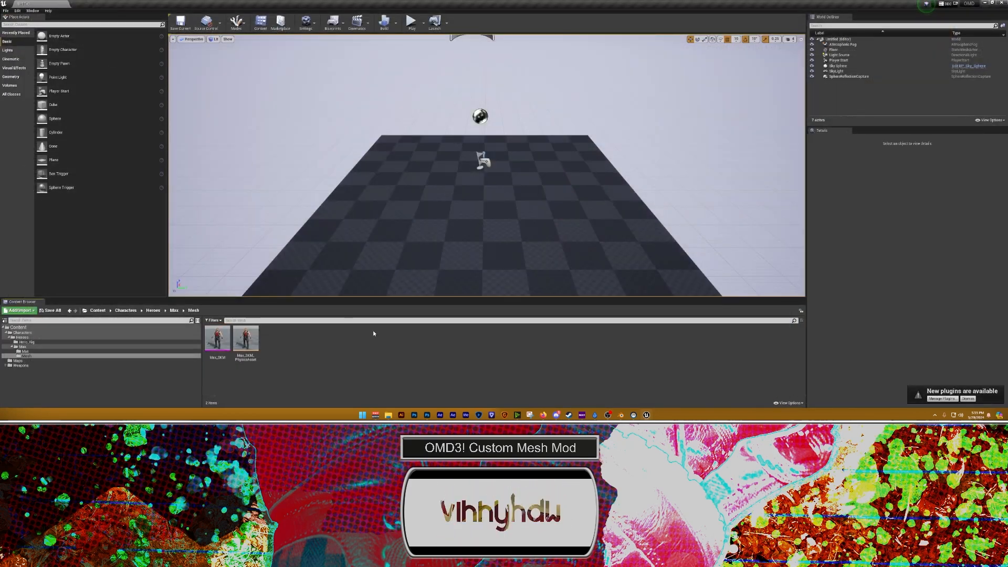
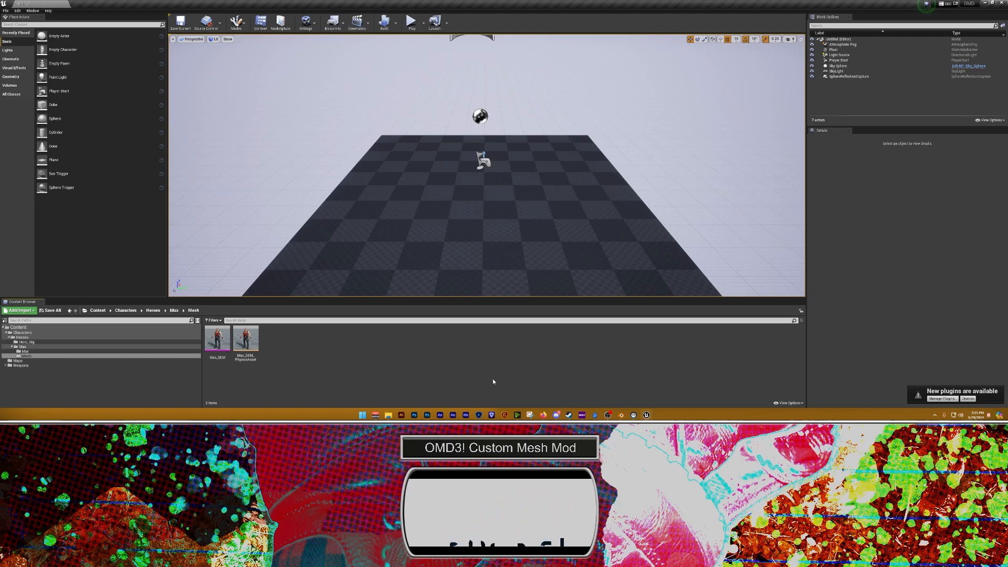
Step: Switch to File Explorer, go to the Orcs Must Die 3 Paks folder, and launch umodel_64
click(428, 415)
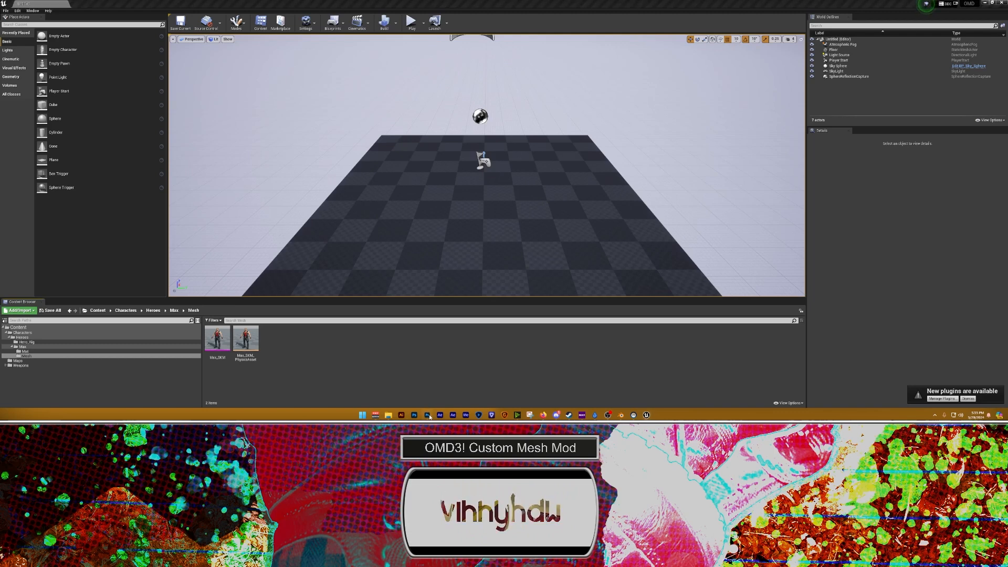
mouse_move(389, 416)
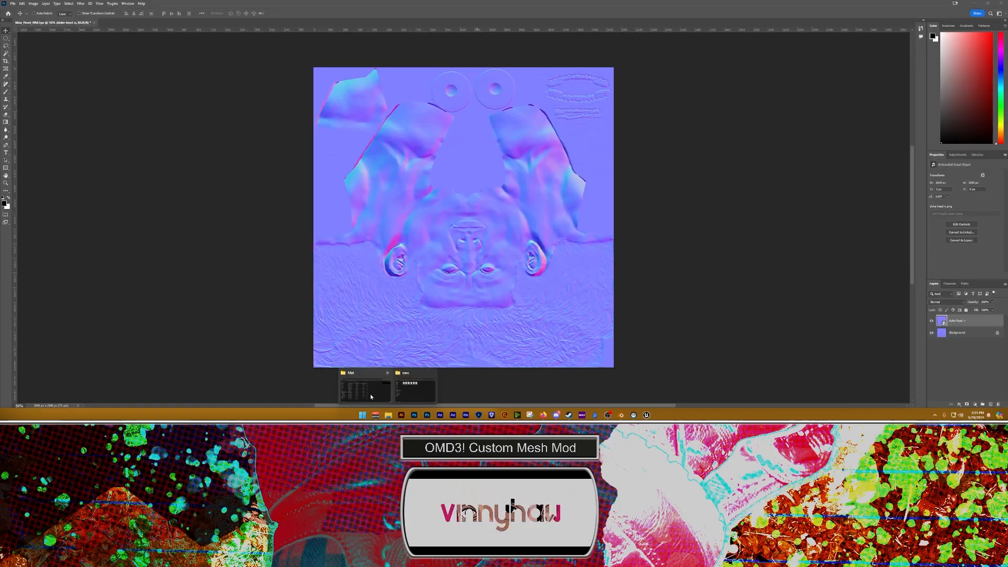
click(400, 389)
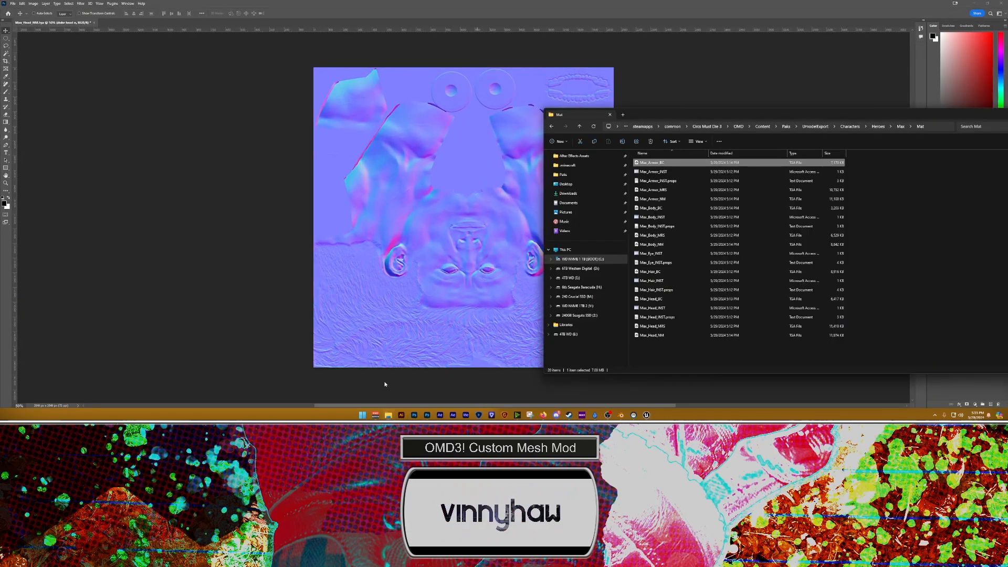
click(560, 174)
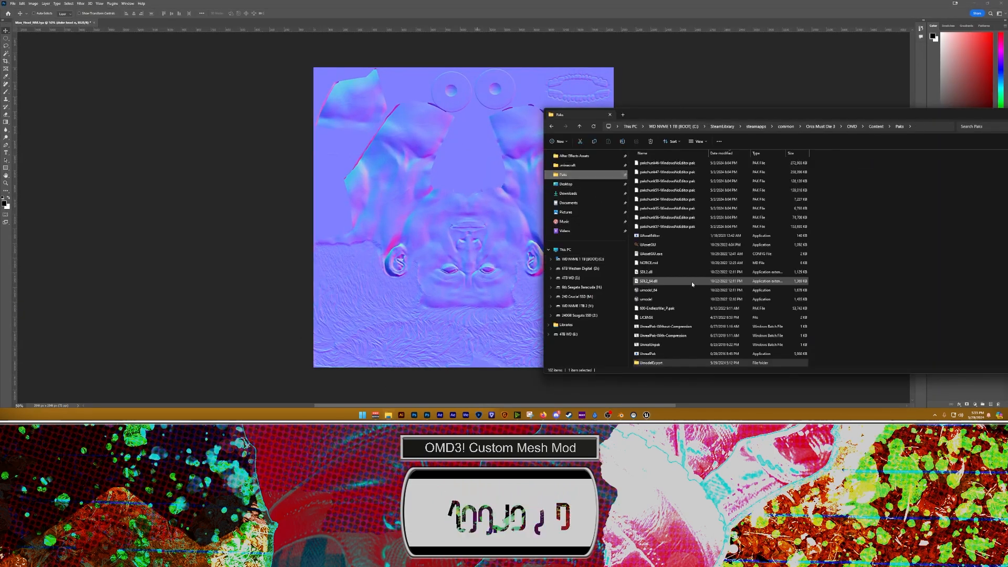
click(658, 294)
double_click(664, 294)
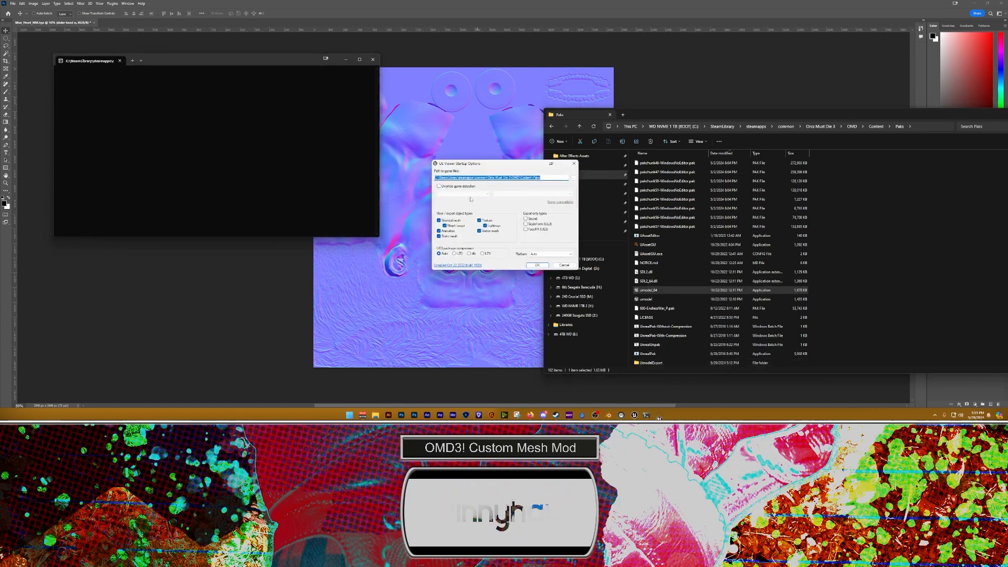
Step: Override the game detection with Unreal engine 4, choose the engine version, and load the Paks game files
click(439, 185)
click(463, 194)
click(452, 215)
click(533, 194)
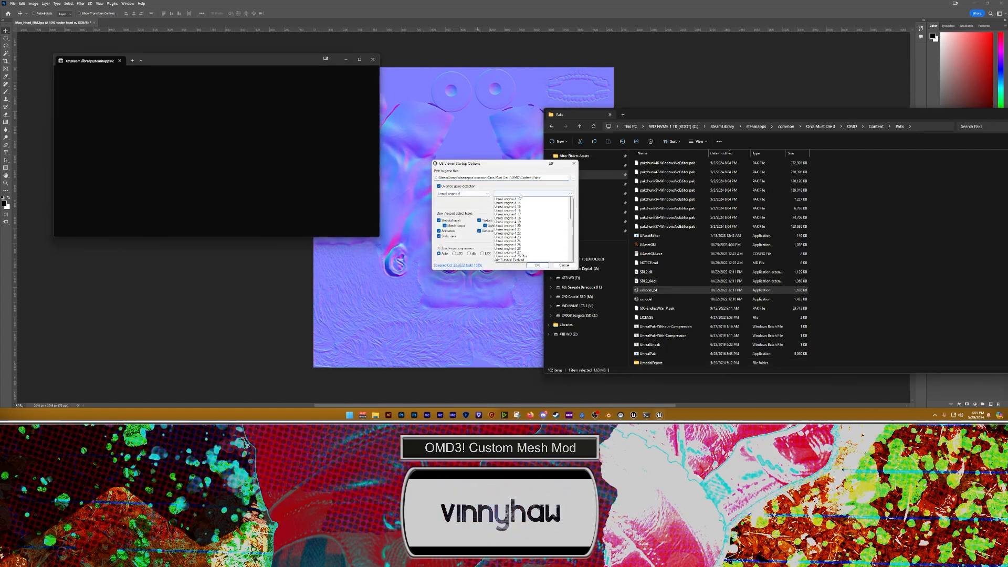
click(522, 303)
click(537, 265)
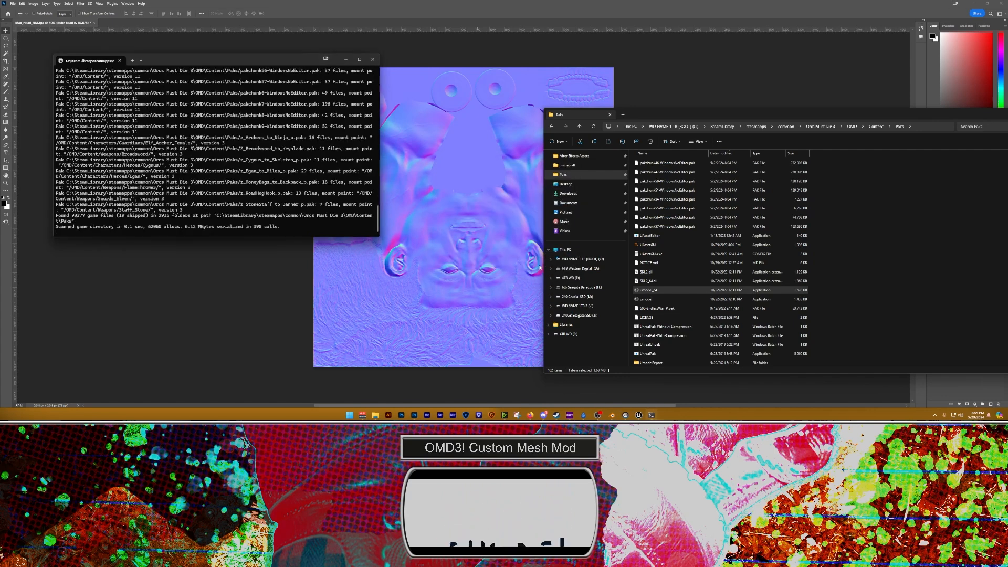
Step: Go to Characters/Heroes/Max/UI in the package tree and open ICON_Hero_Max.uasset
click(408, 261)
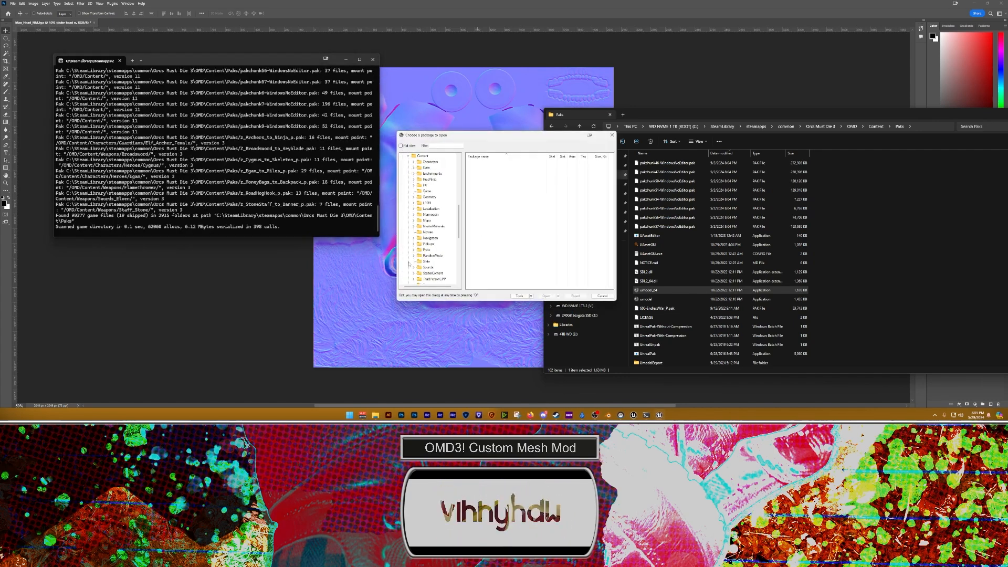
click(414, 163)
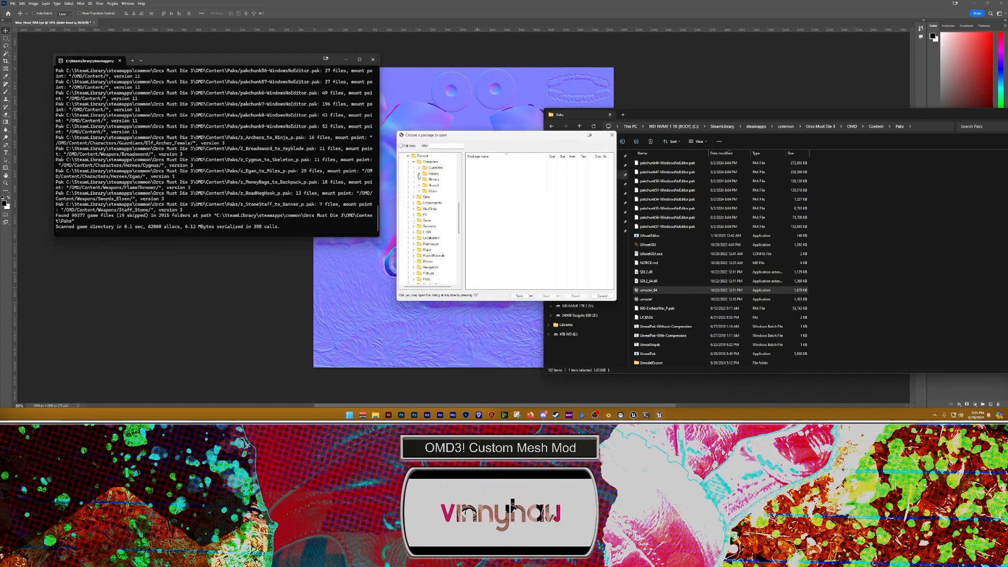
click(418, 174)
click(426, 208)
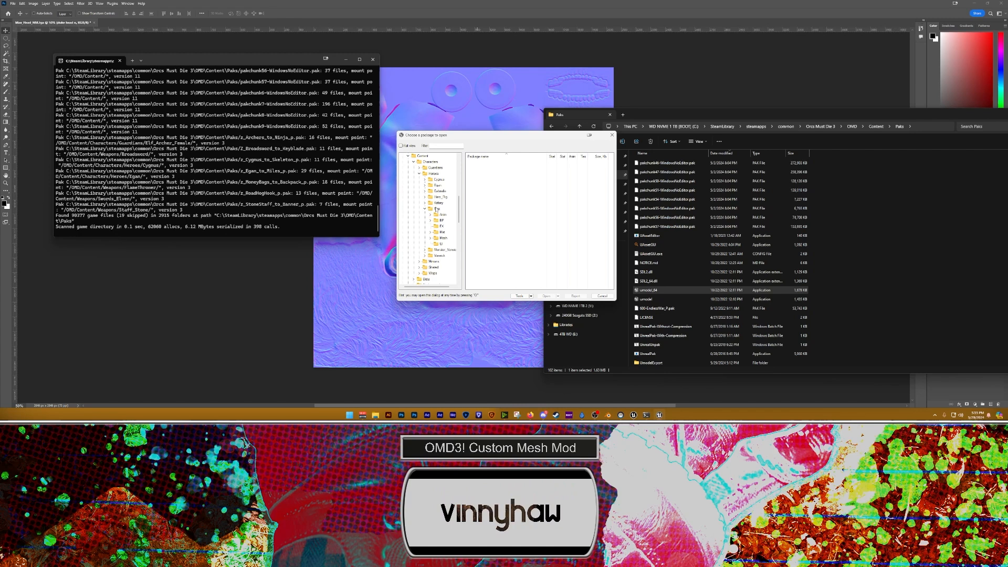
click(441, 244)
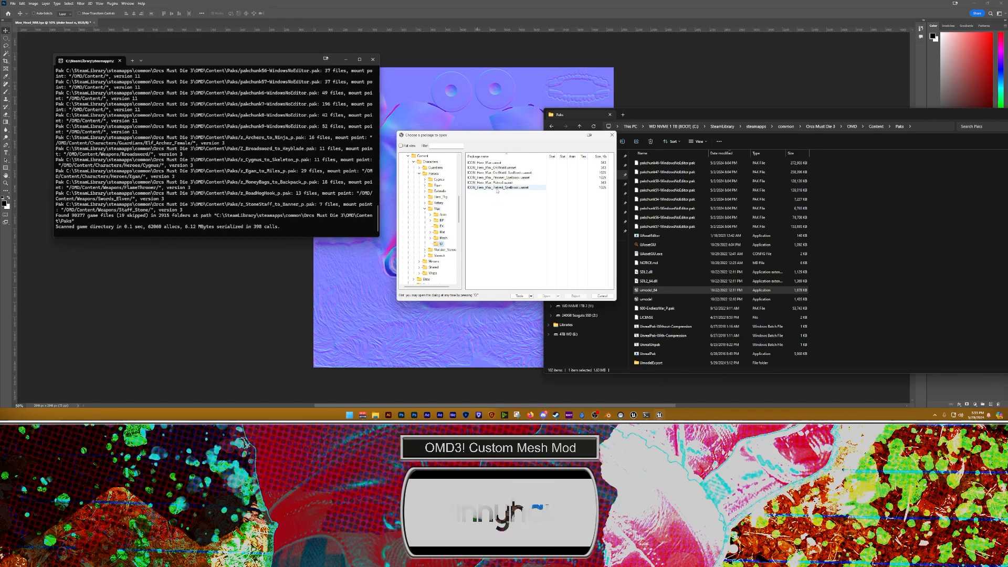
double_click(491, 164)
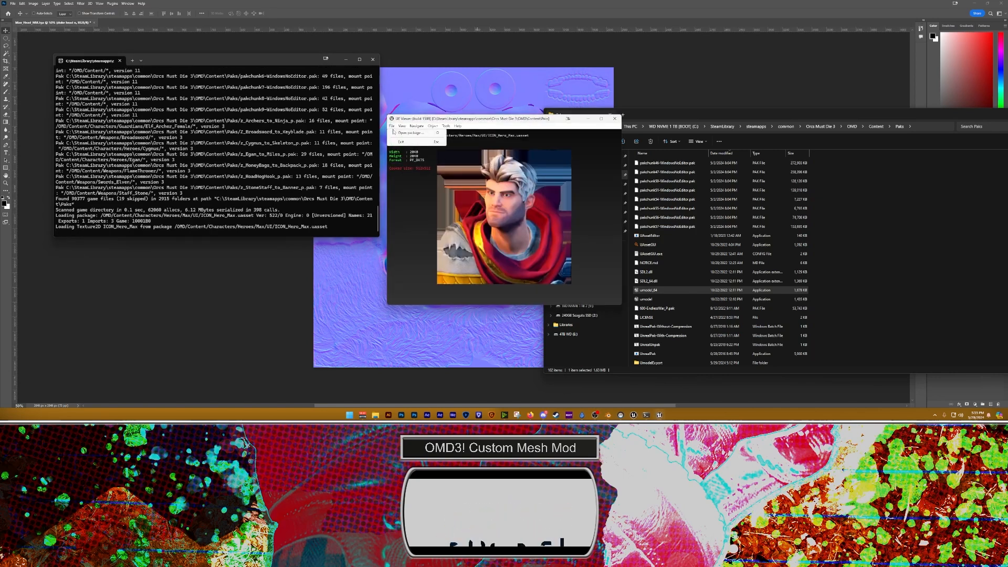
Step: View Max's OrcWorld, OrcWorld_Spellbook and Prisoner_Spellbook icon packages one after another
key(o)
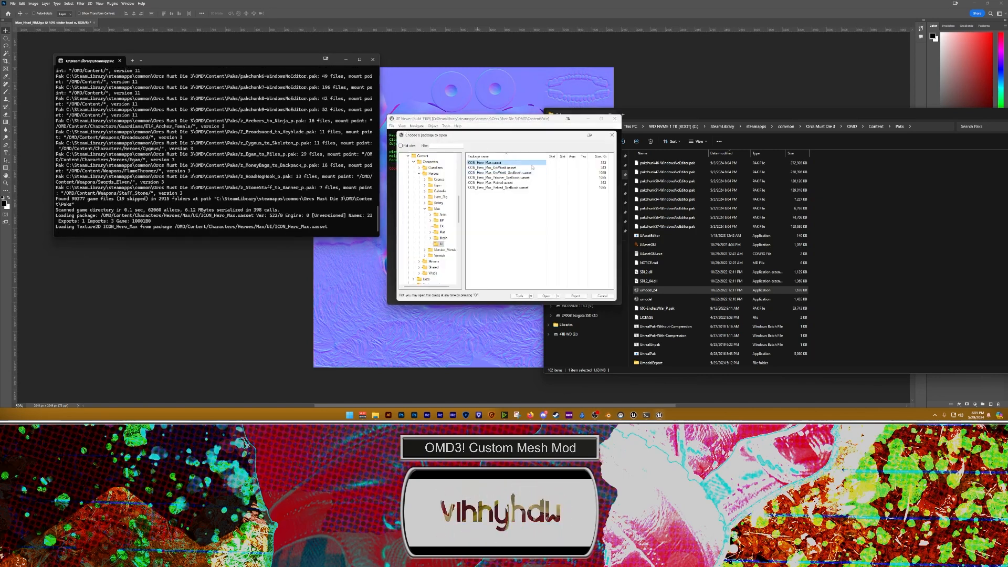
double_click(477, 168)
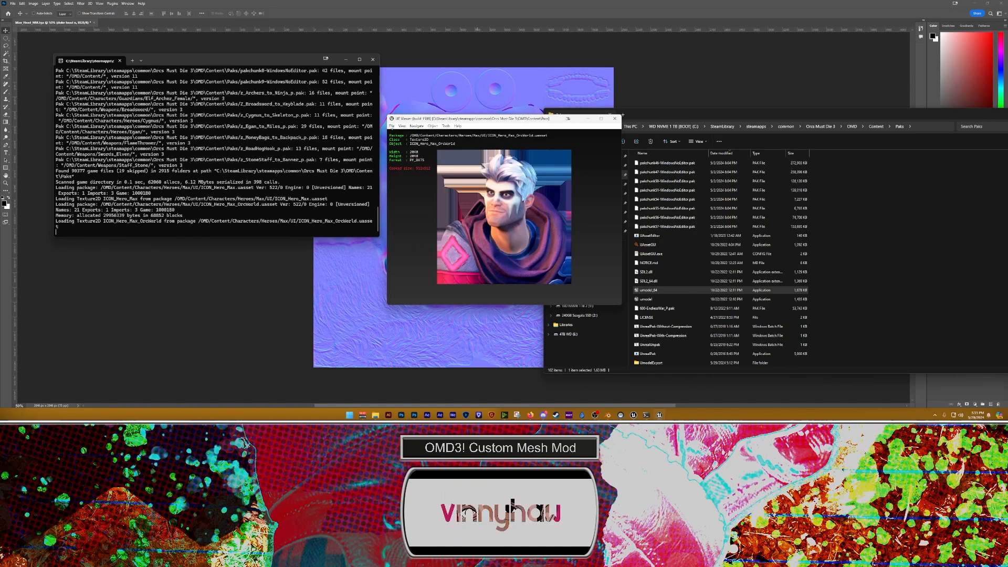
key(o)
double_click(488, 175)
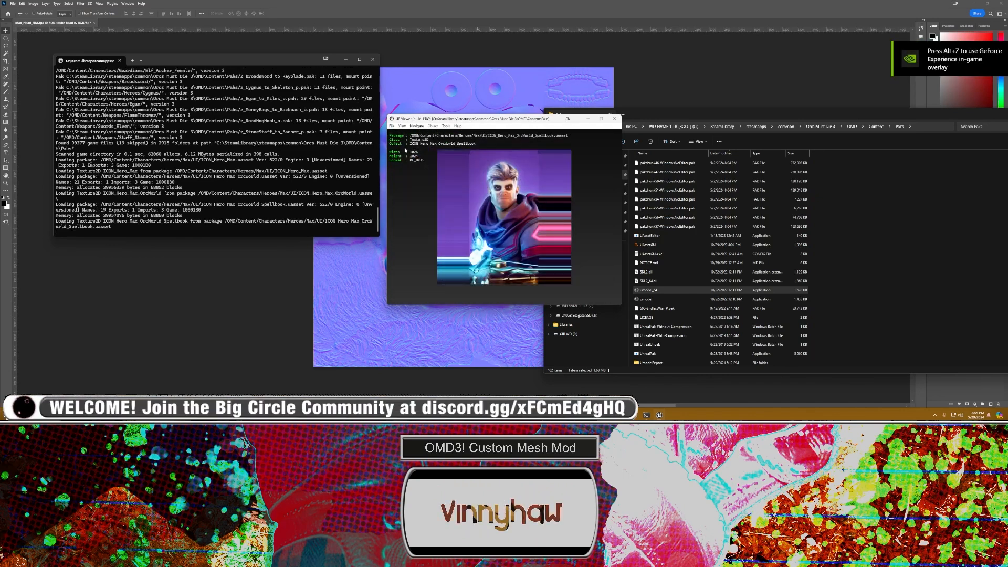
key(o)
double_click(525, 168)
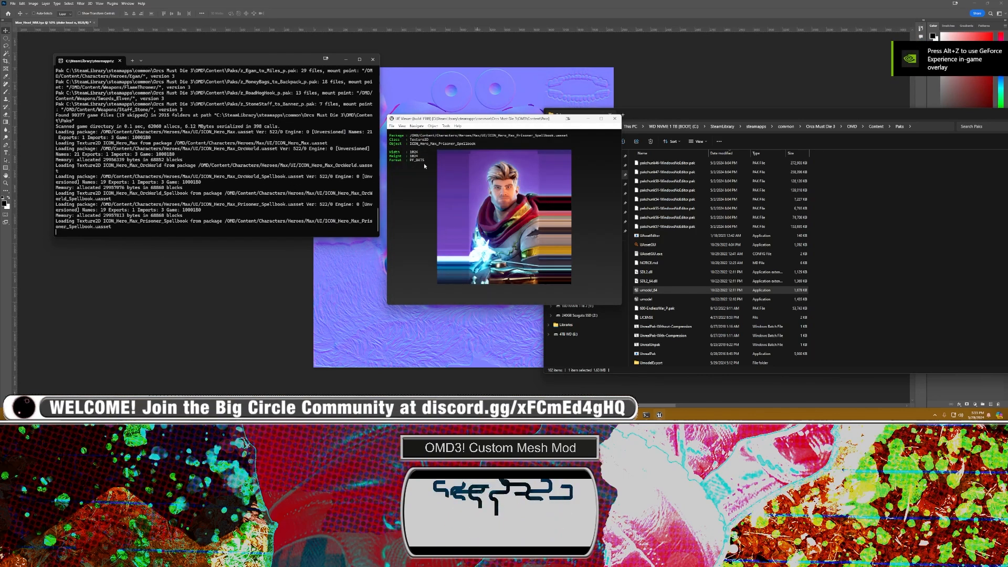
Step: Reopen the ICON_Hero_Max package and export its texture to the UmodelExport folder
click(392, 127)
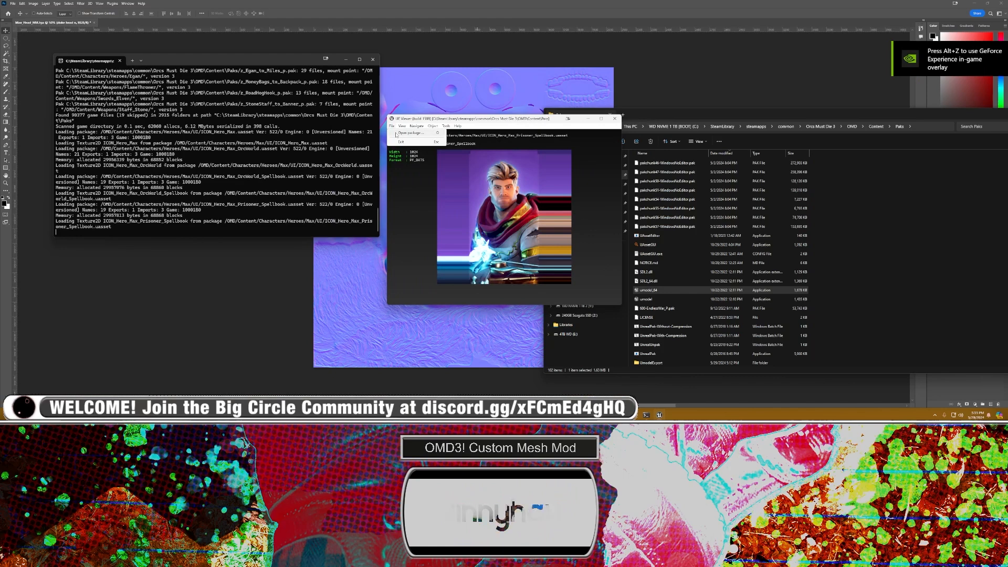
click(397, 134)
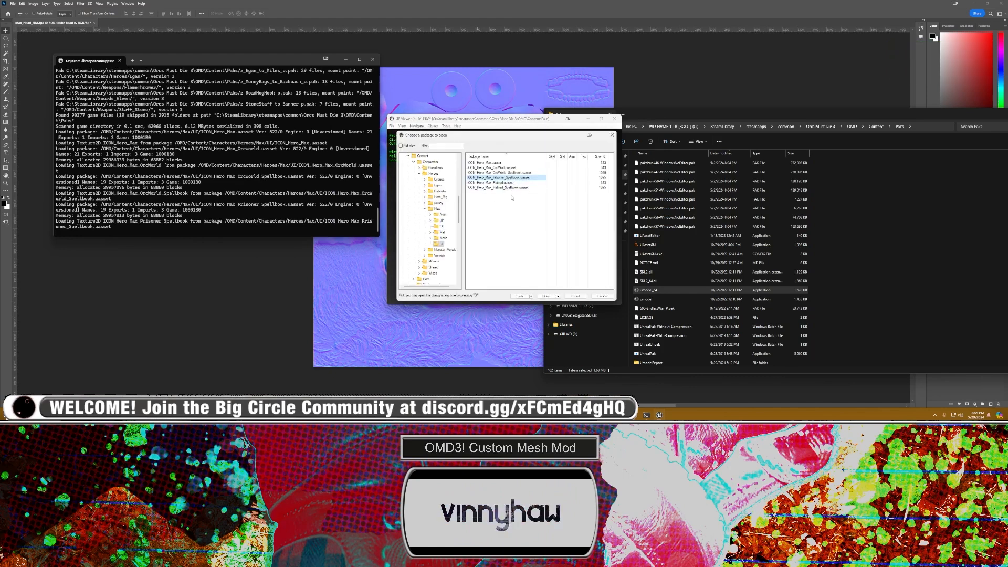
key(Up)
key(Up)
key(Up)
key(Return)
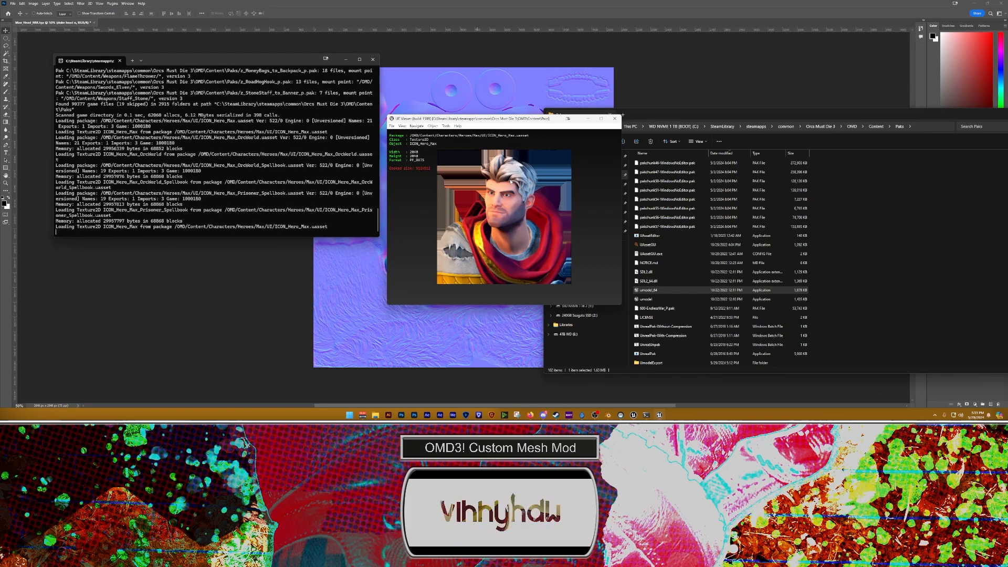
click(445, 127)
click(462, 135)
click(517, 263)
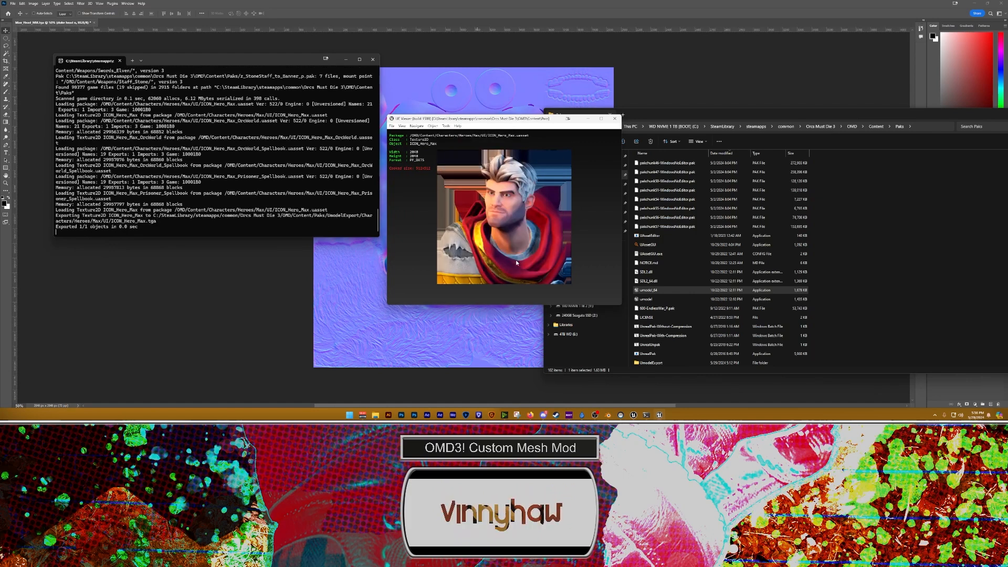
Step: Examine the packages in Max's Mesh, Mat and UI folders to compare the game's folder layout
click(391, 126)
click(405, 132)
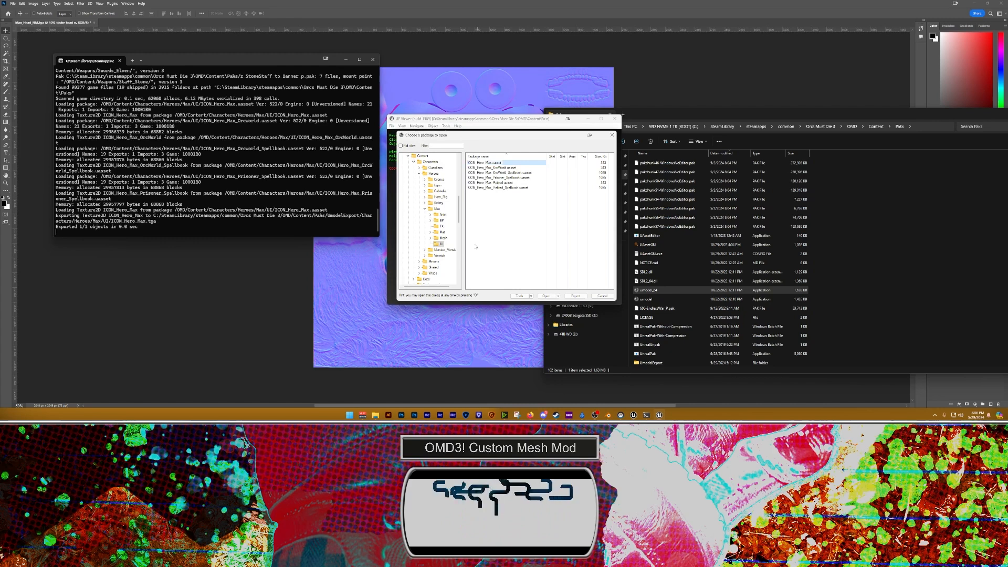
click(443, 238)
click(430, 239)
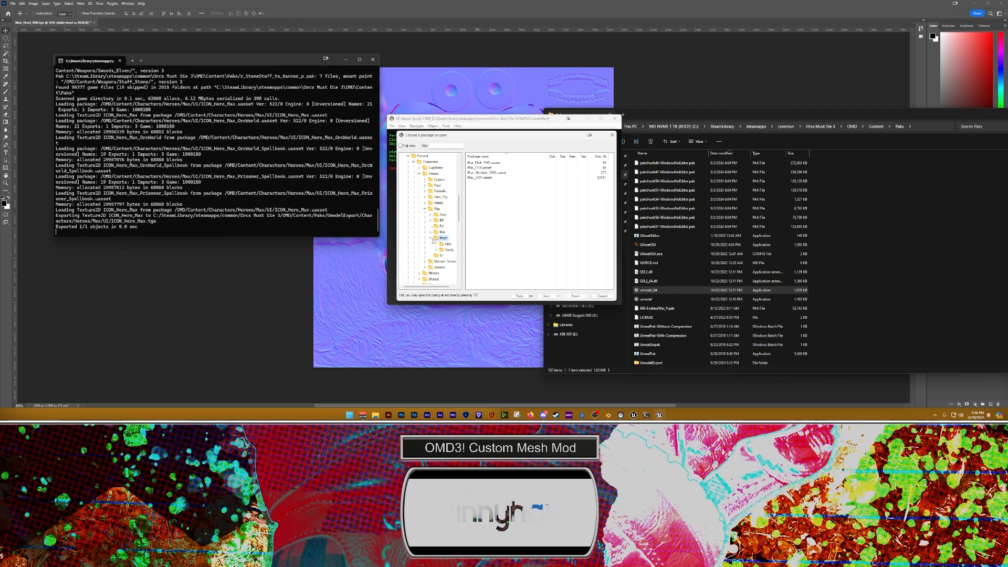
click(442, 231)
click(430, 238)
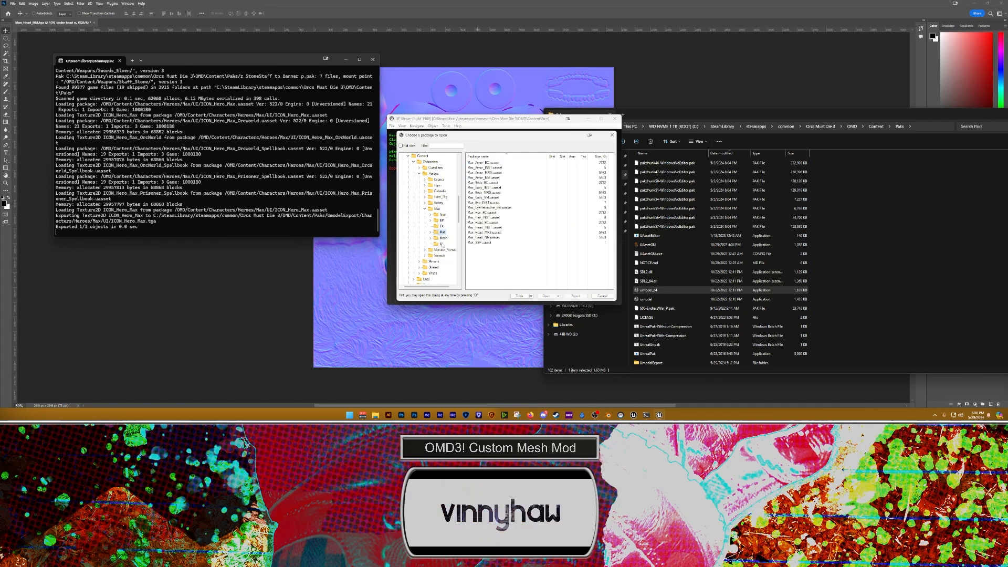
click(442, 243)
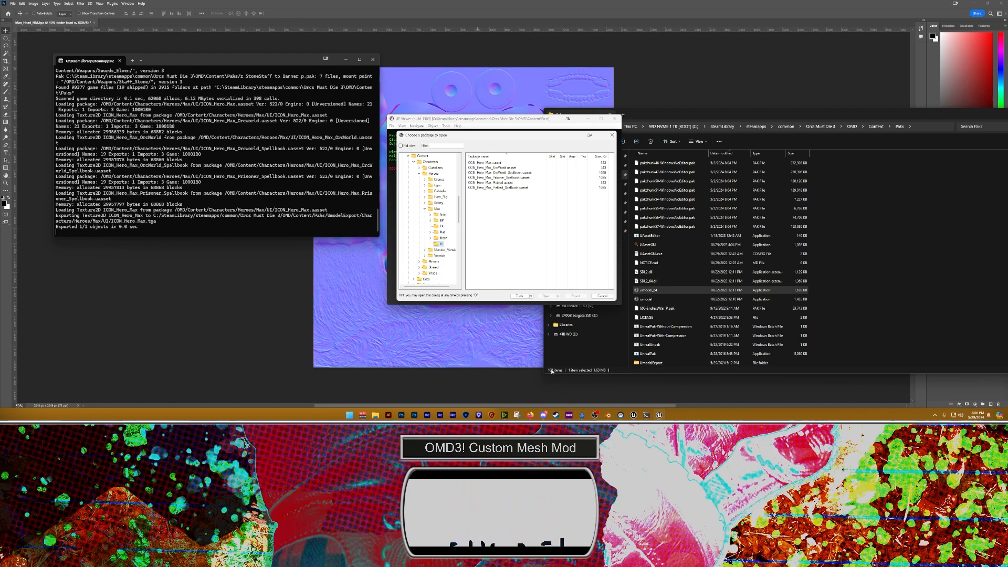
Step: Switch to Unreal Editor, create a folder named UI inside Characters/Heroes/Max, and open it
click(633, 415)
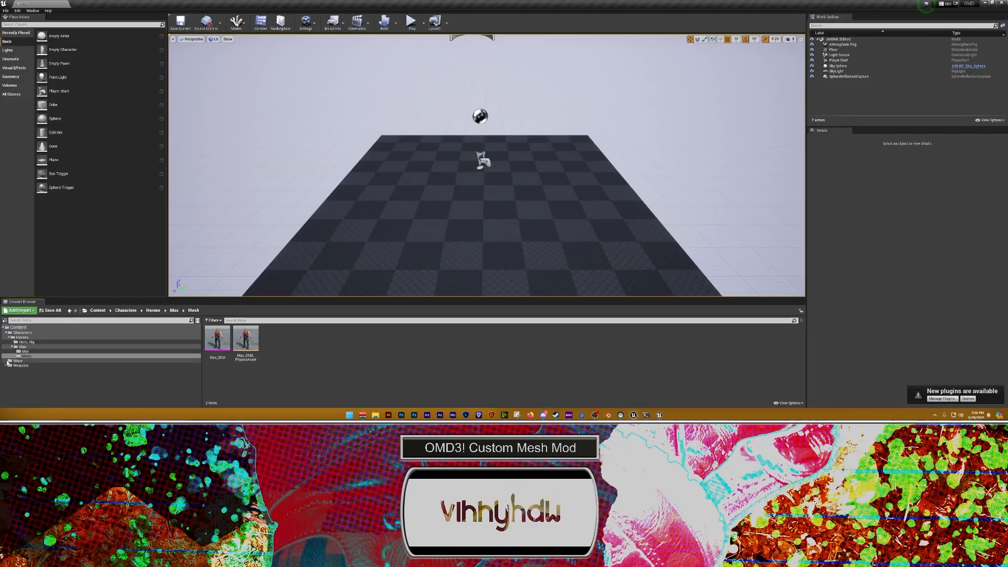
click(22, 346)
right_click(315, 368)
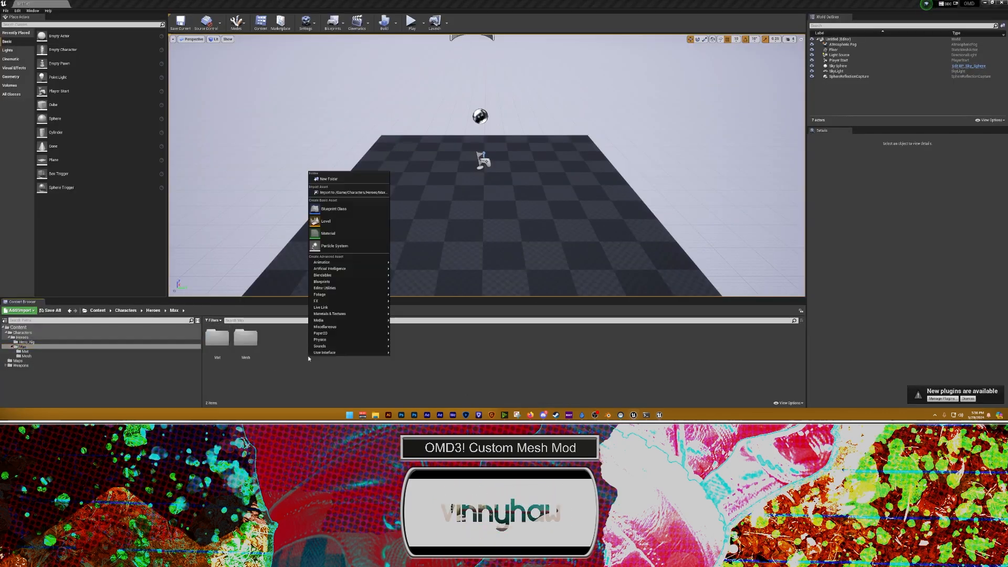
click(327, 179)
text(UI)
key(Return)
key(Return)
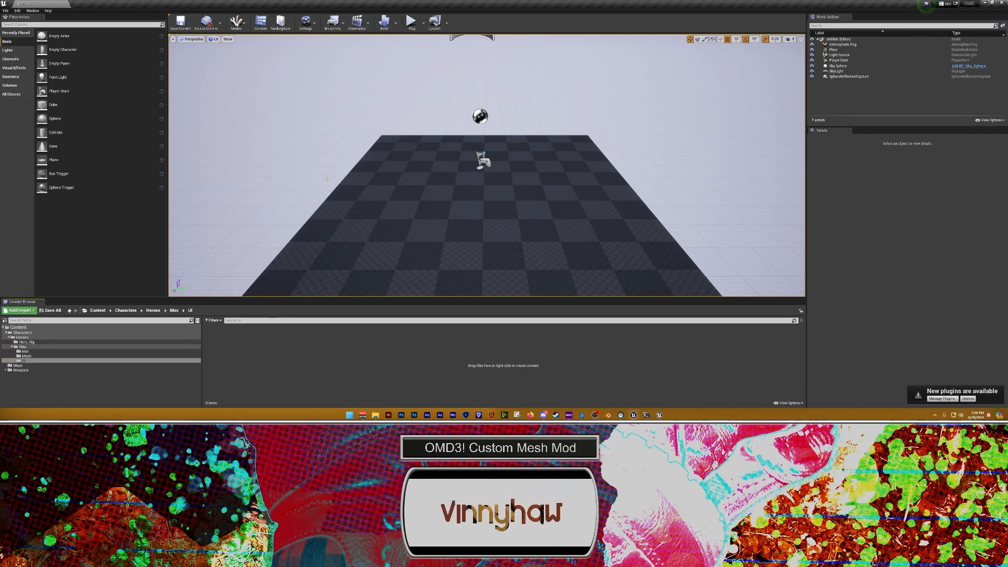
Step: Switch to Photoshop and close the head normal map document without saving its changes
click(414, 415)
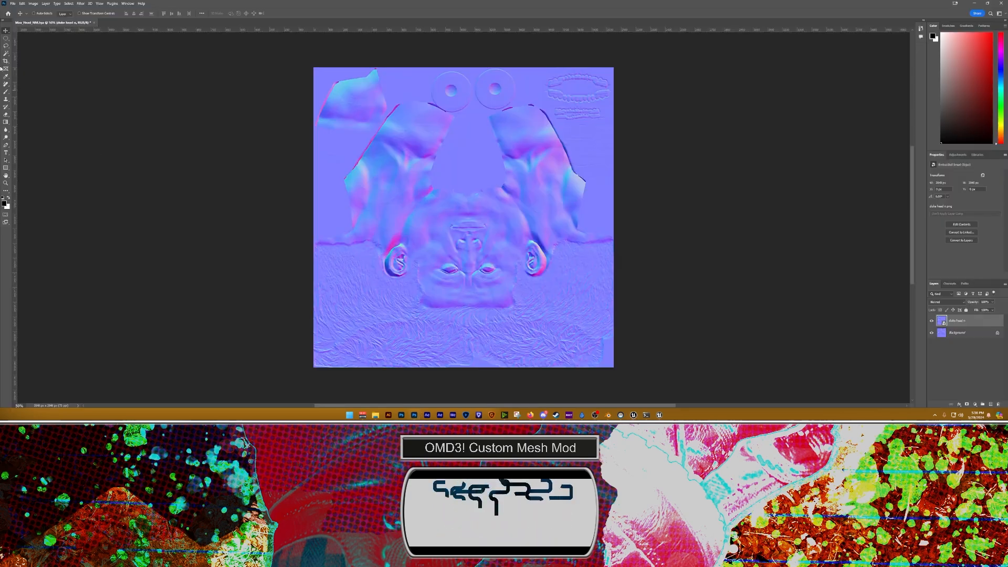
click(13, 4)
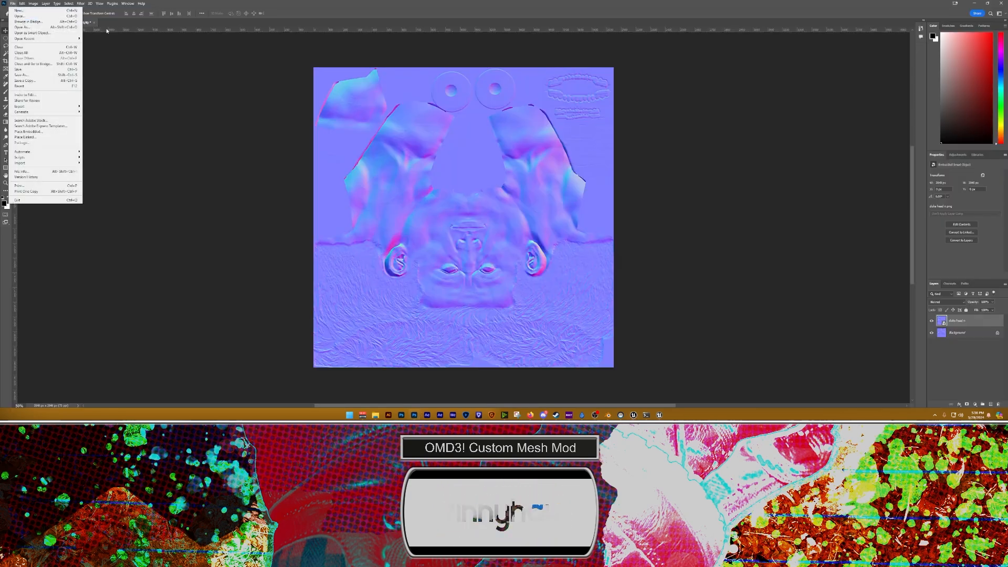
click(19, 47)
click(420, 199)
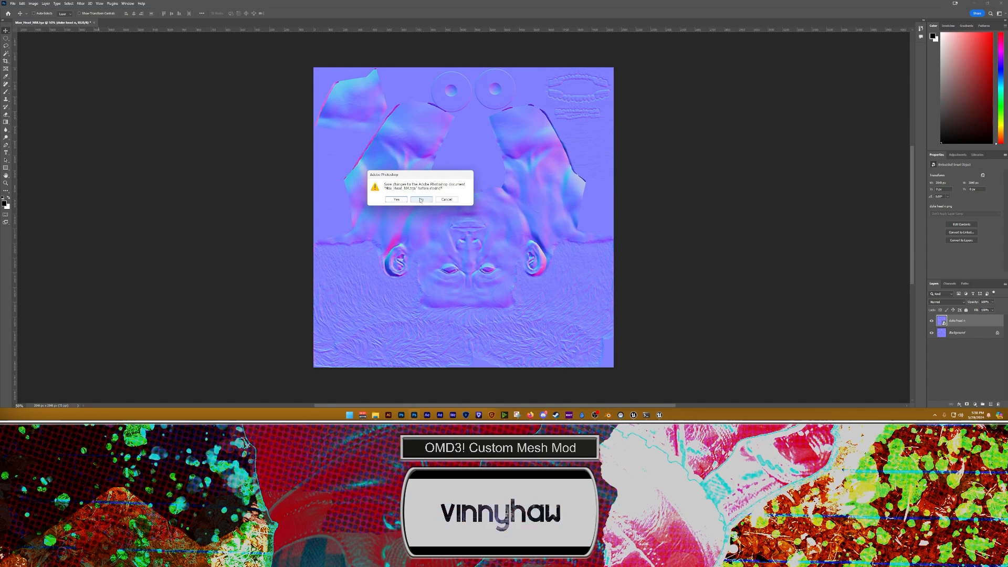
Step: Switch to File Explorer, go to UmodelExport/Characters/Heroes/Max/UI, and open the ICON_Hero_Max Targa file in Photoshop
click(376, 415)
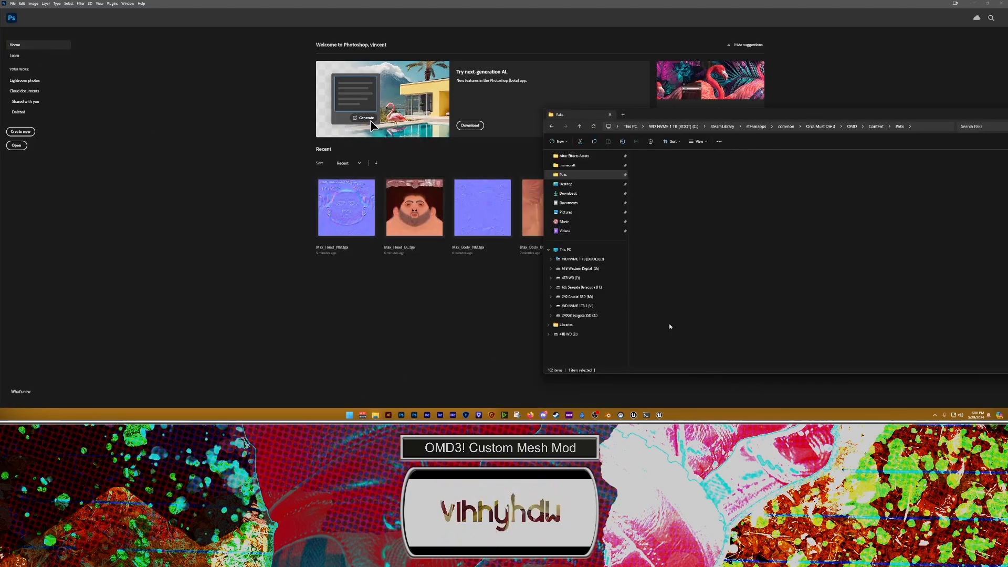
double_click(653, 163)
double_click(654, 164)
click(654, 164)
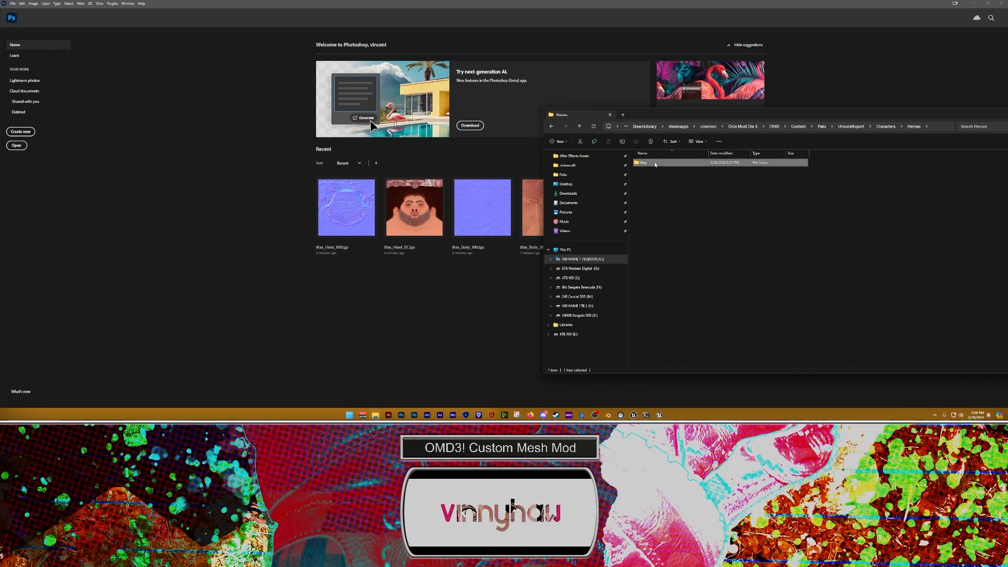
double_click(655, 165)
double_click(656, 181)
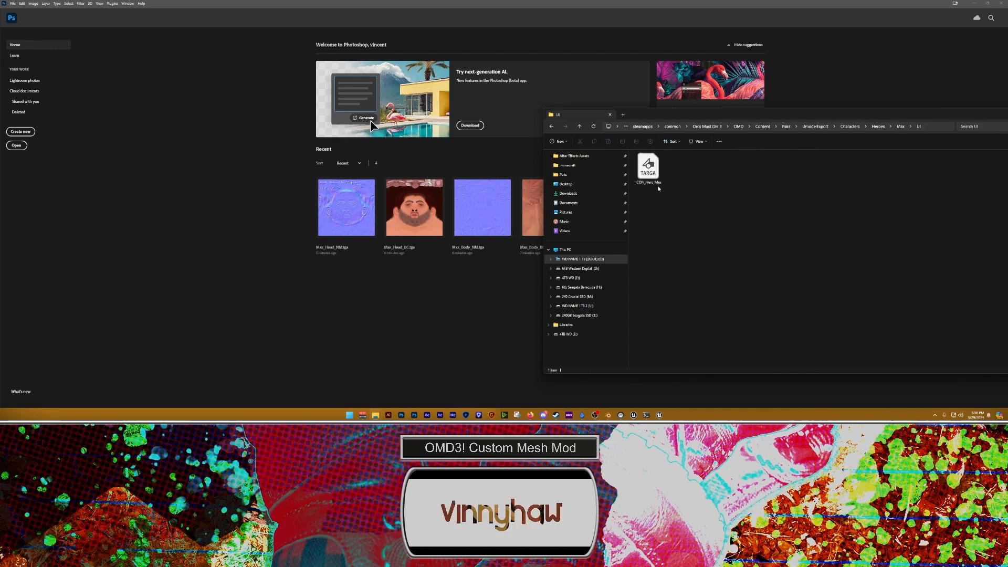
drag(658, 188, 325, 228)
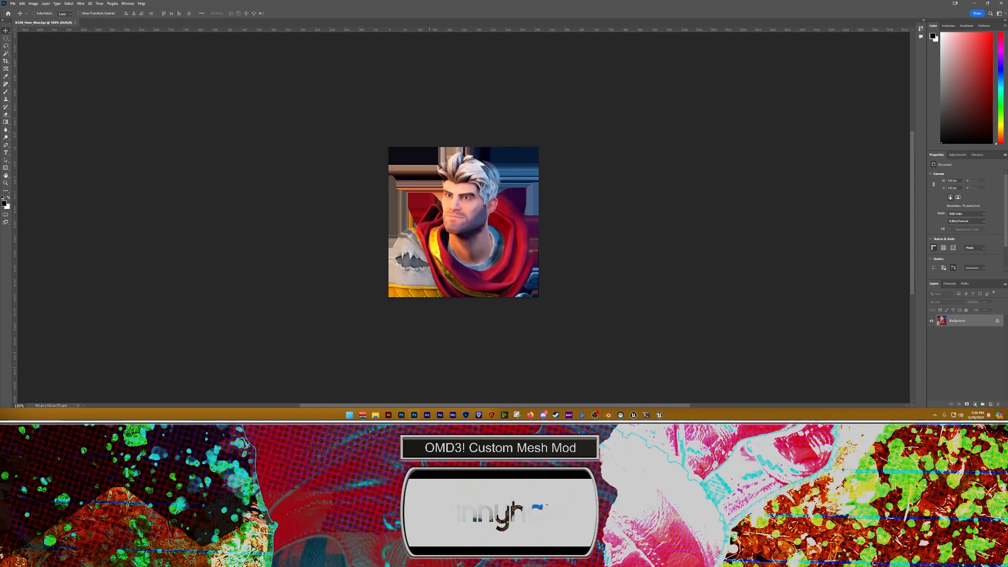
Step: Place the Duke_1 screenshot over the Max icon, enlarge it, and shift it toward the figure's upper body
key(alt+Tab)
key(alt+Tab)
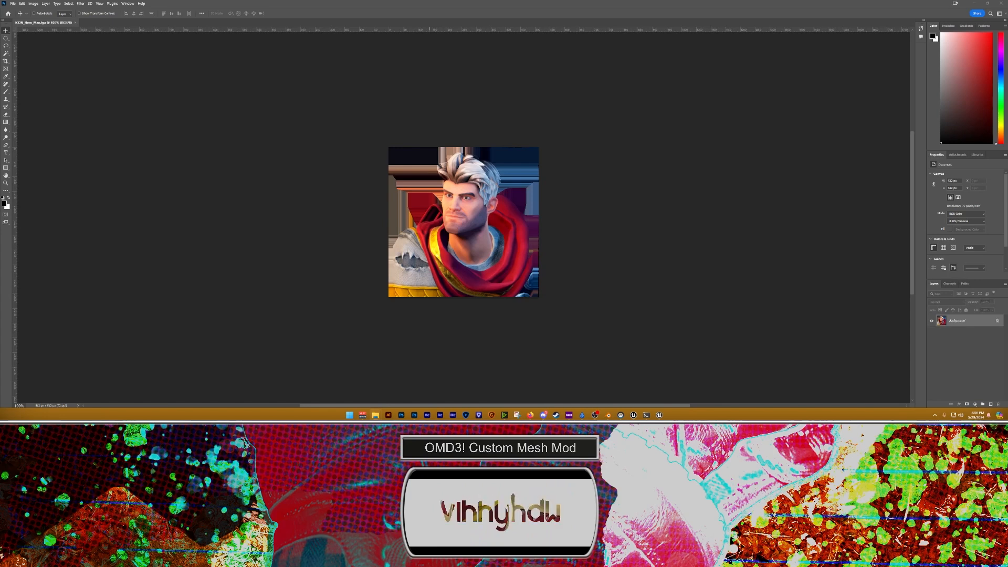
drag(462, 199, 457, 199)
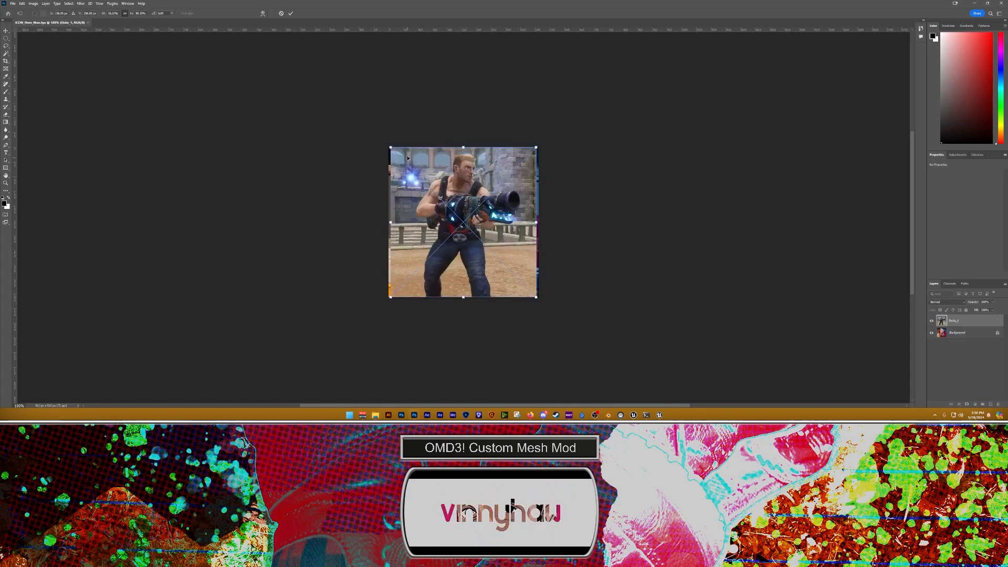
drag(392, 149, 315, 67)
drag(464, 201, 530, 301)
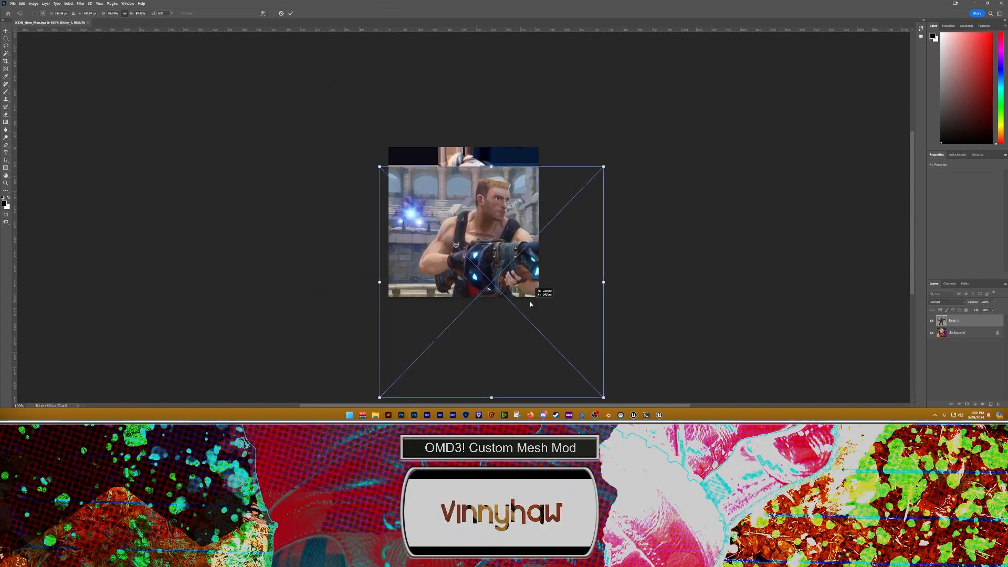
Step: Flip the Duke_1 layer horizontally, enlarge it until his head and shoulders fill the icon, and commit the transform
drag(464, 234, 480, 270)
right_click(470, 175)
click(472, 282)
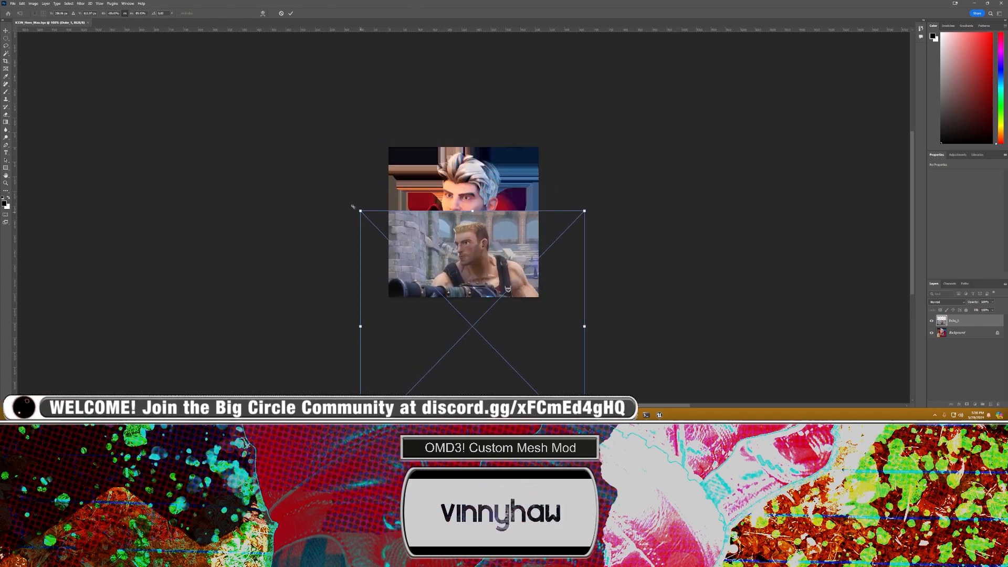
alt+drag(353, 206, 271, 149)
drag(469, 216, 491, 219)
click(290, 13)
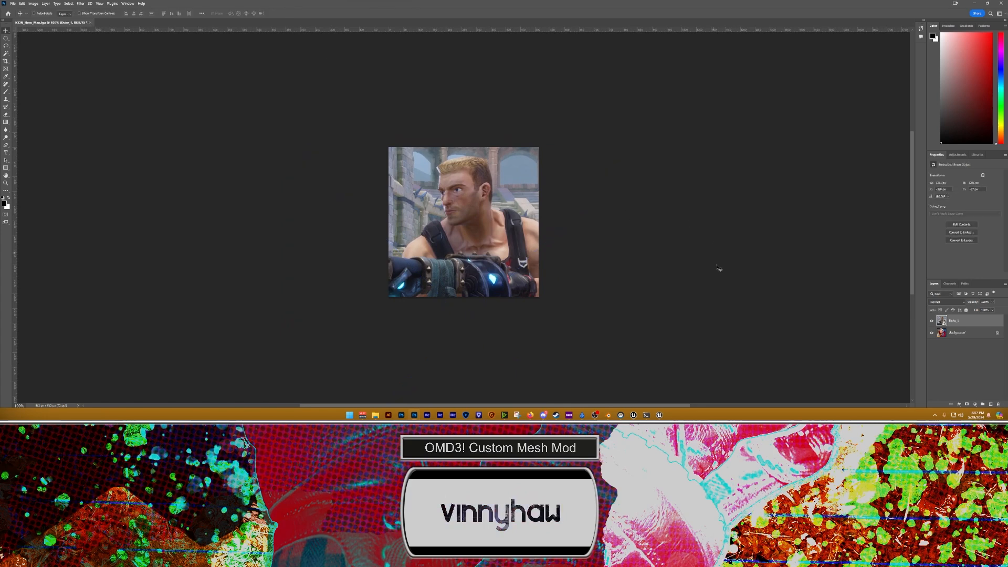
Step: Select the subject on the Duke_1 layer to isolate Duke from the background
alt+scroll(480, 281, up, 3)
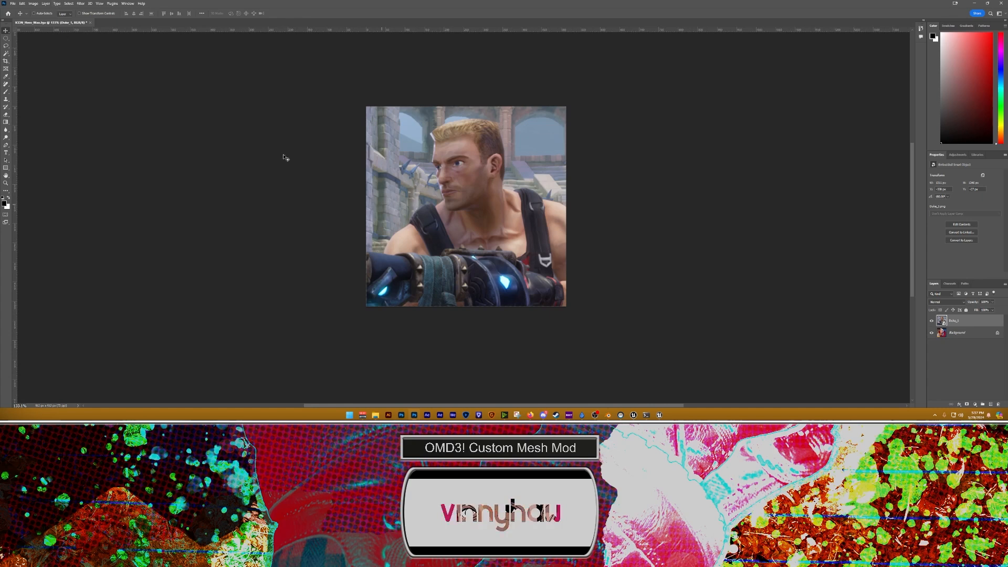
click(70, 3)
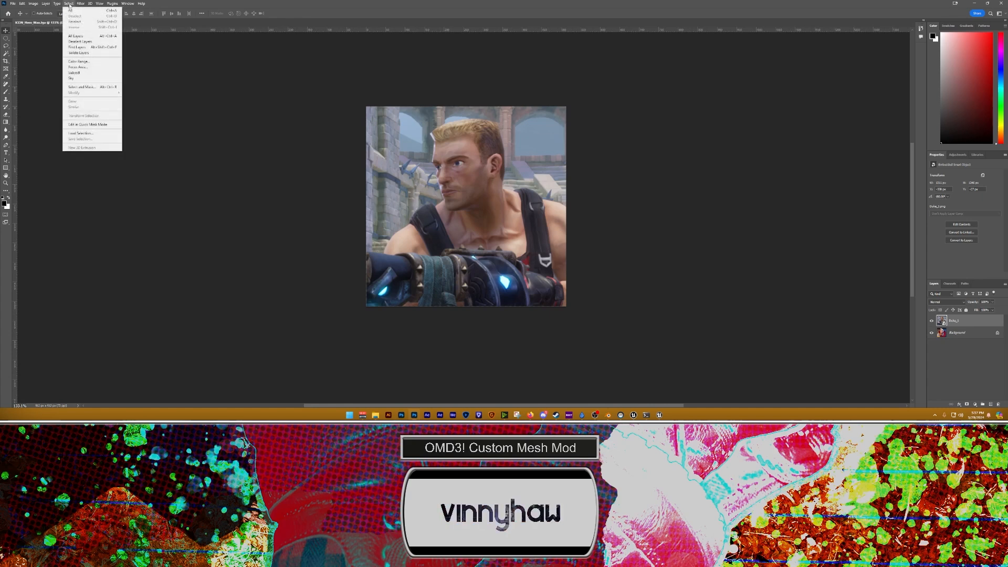
click(83, 73)
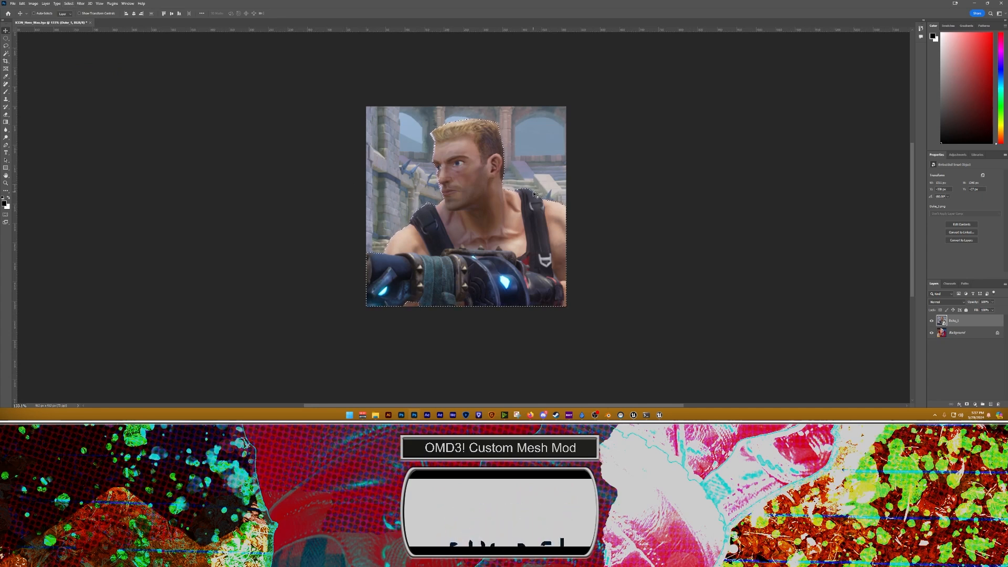
Step: Rasterize the Duke_1 layer, delete everything outside Duke using the inverted selection, and deselect
key(ctrl+shift+i)
key(Delete)
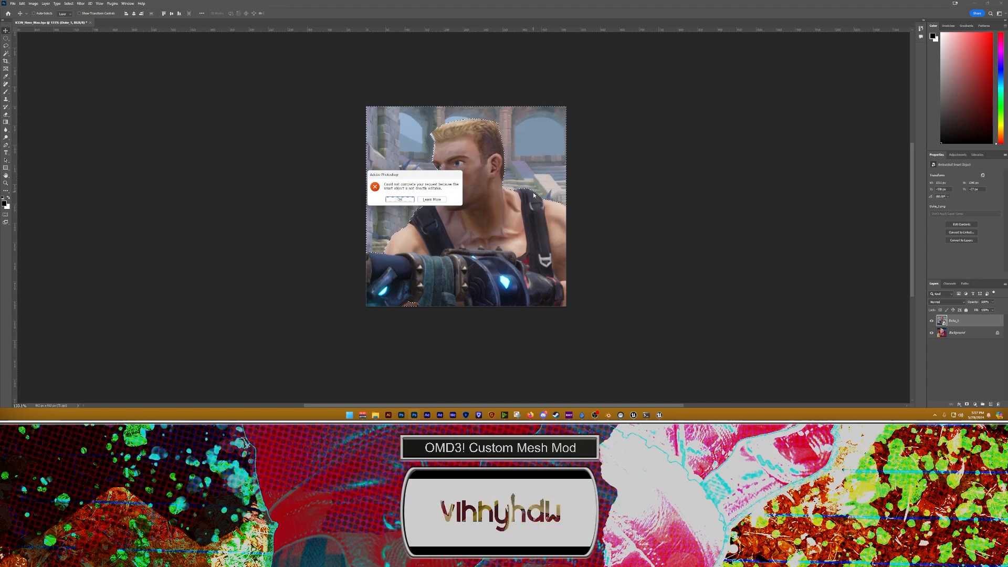
click(400, 199)
right_click(974, 328)
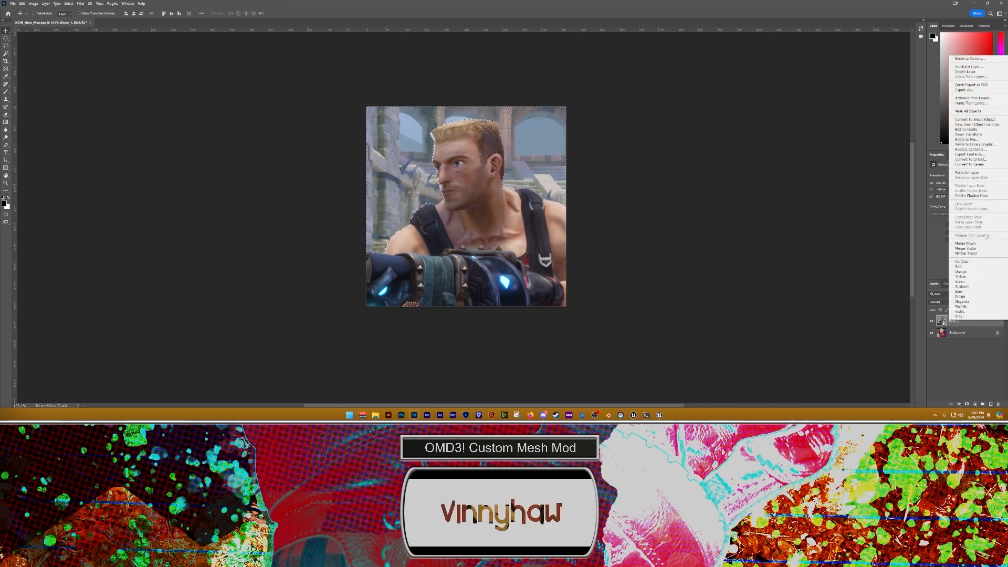
click(979, 174)
key(Delete)
key(ctrl+d)
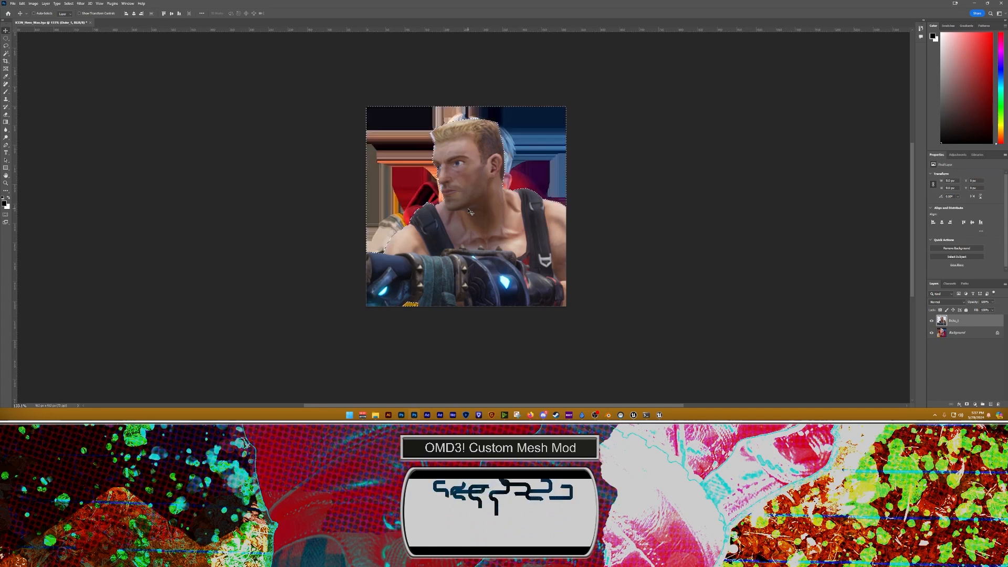
Step: Hide the Background layer and delete the old Alpha 1 channel
click(936, 333)
click(932, 333)
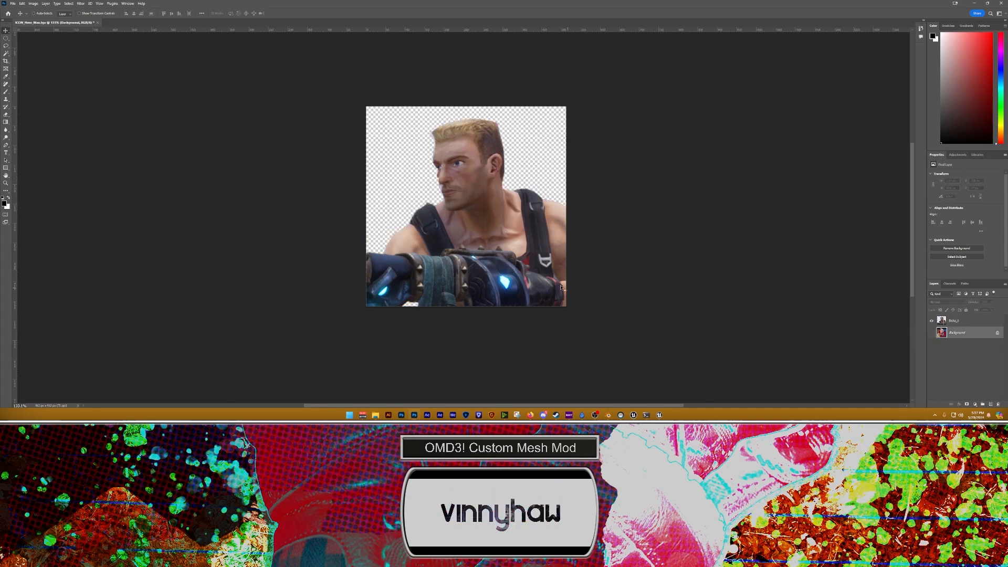
click(950, 284)
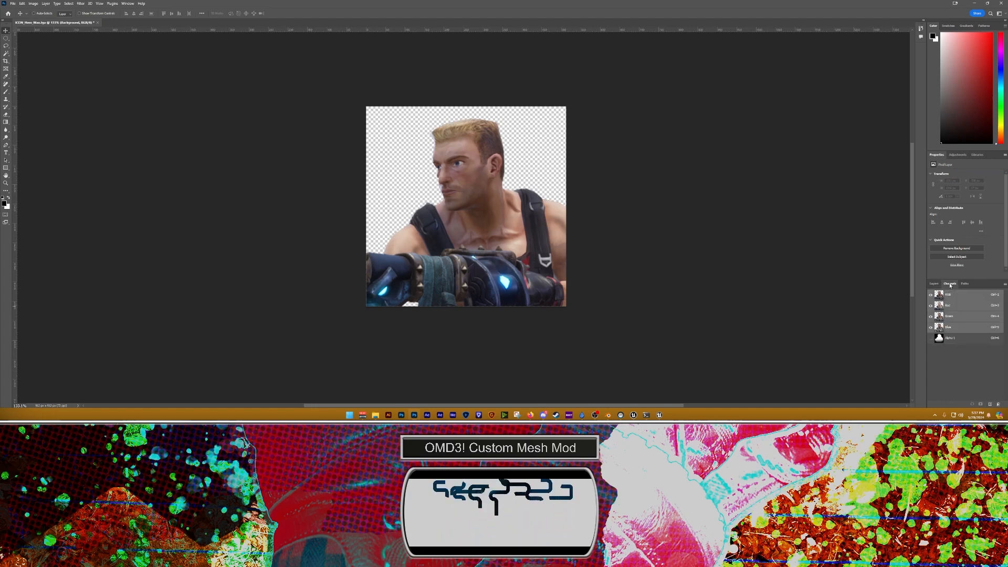
click(951, 339)
drag(953, 341, 998, 404)
click(932, 284)
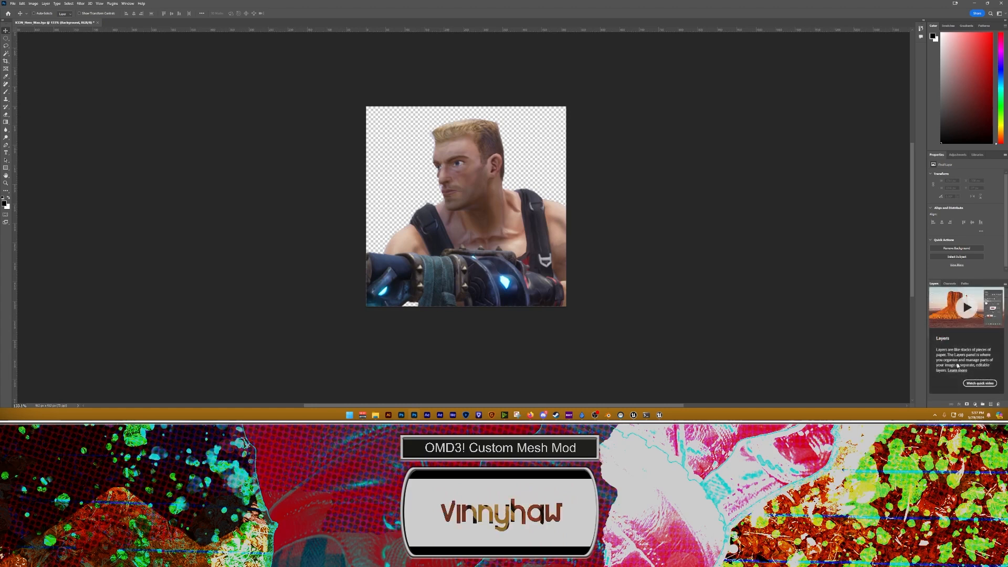
click(1000, 291)
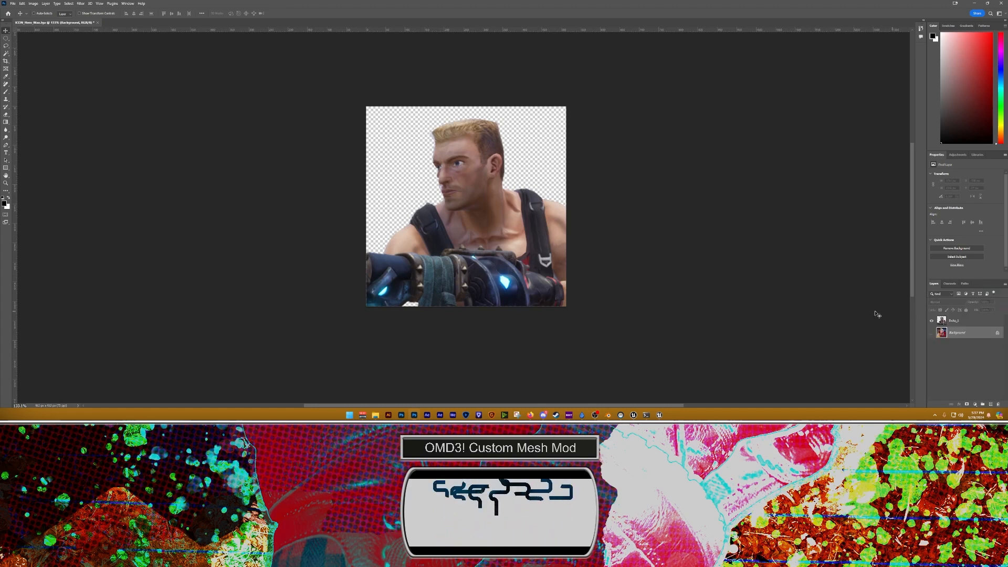
Step: Crop the Duke_1 layer to a circle spanning the icon by deleting everything outside an elliptical selection
click(944, 322)
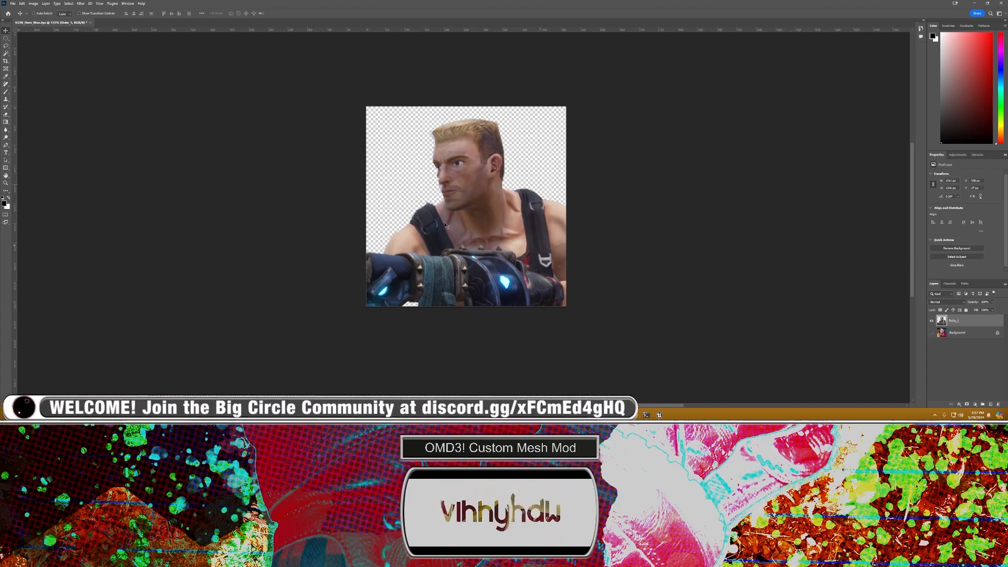
click(6, 39)
drag(375, 122, 565, 310)
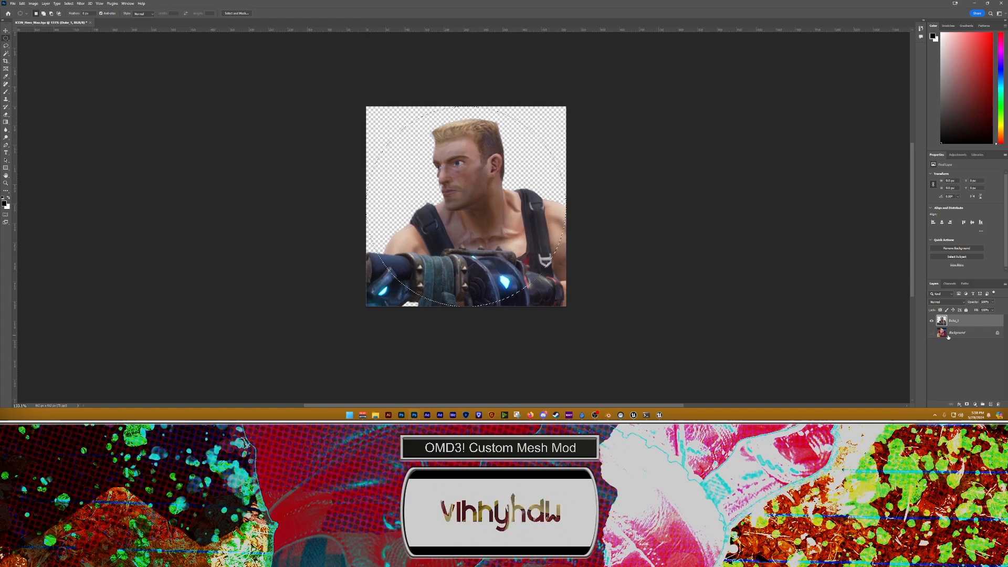
key(ctrl+shift+i)
key(Delete)
key(ctrl+d)
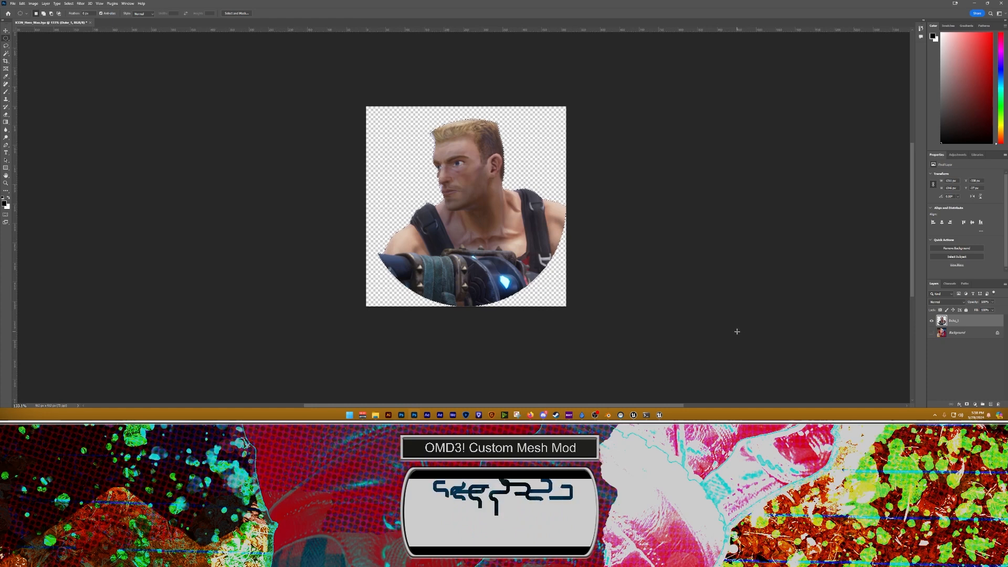
Step: Save Duke's circular silhouette as a new alpha channel, check its mask, and restore the full RGB view
click(952, 285)
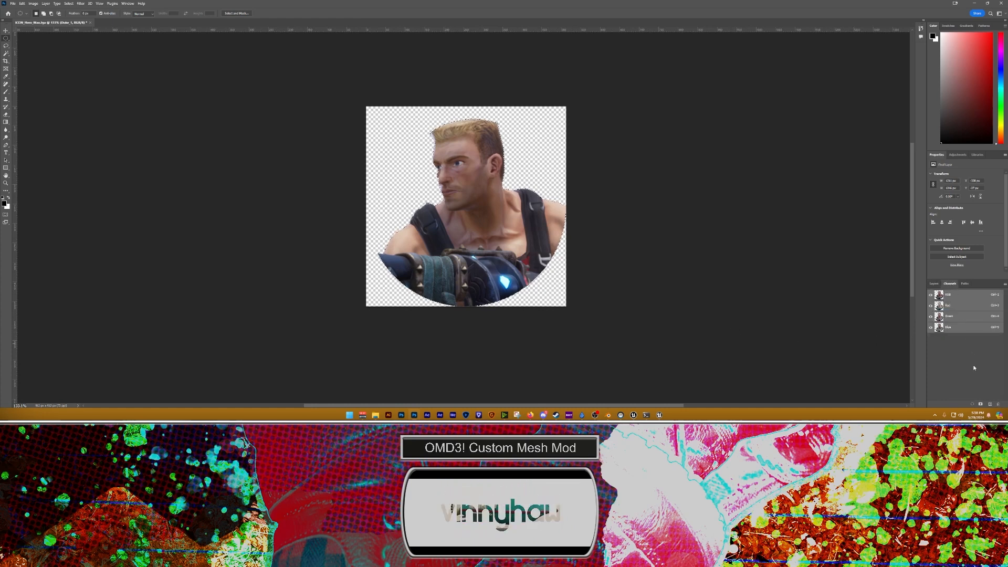
click(980, 404)
click(950, 338)
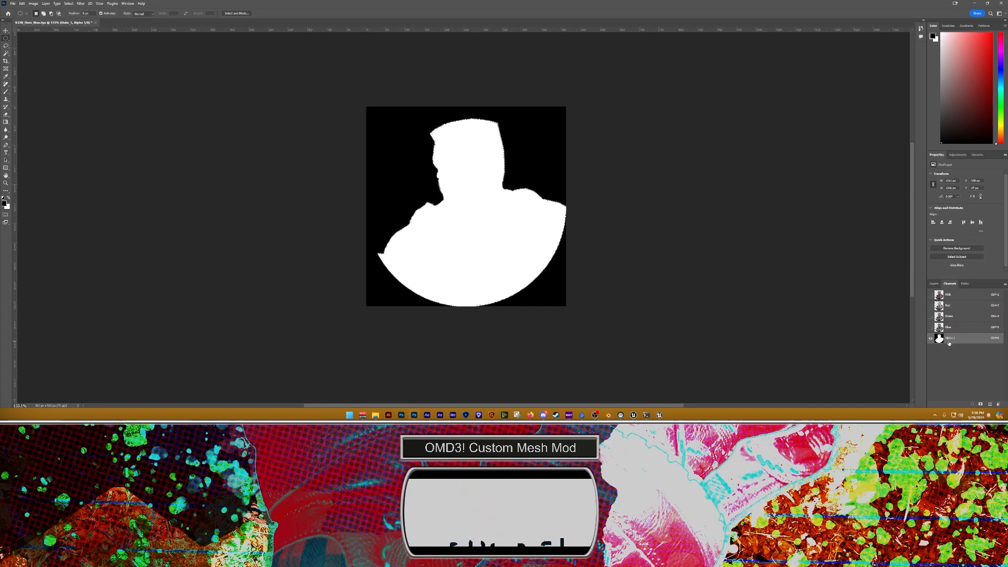
click(945, 294)
click(934, 283)
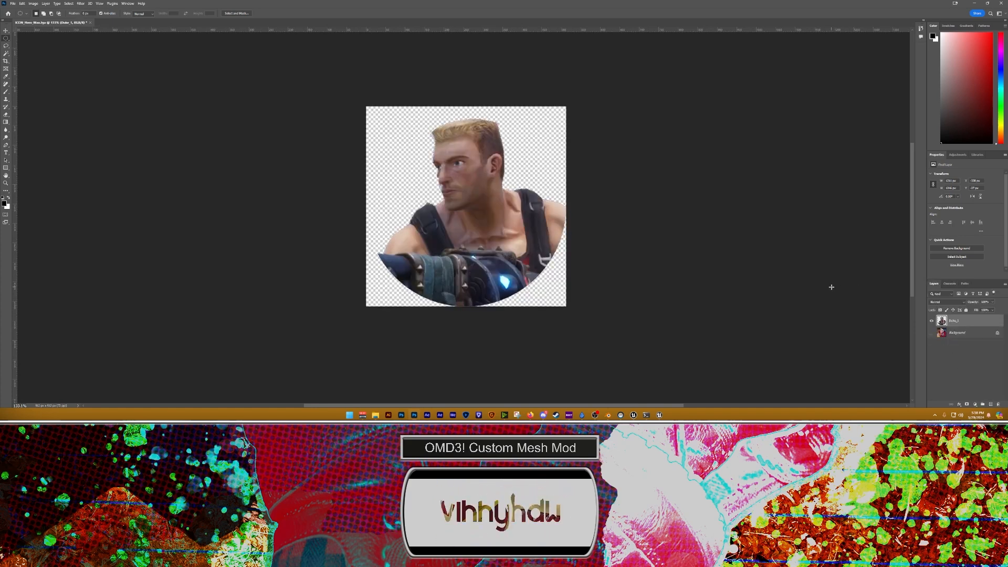
Step: Save a Targa copy named ICON_Hero_Max in the new folder under Assets/PC Computer - Duke Nukem Forever - Duke Nukem
click(12, 3)
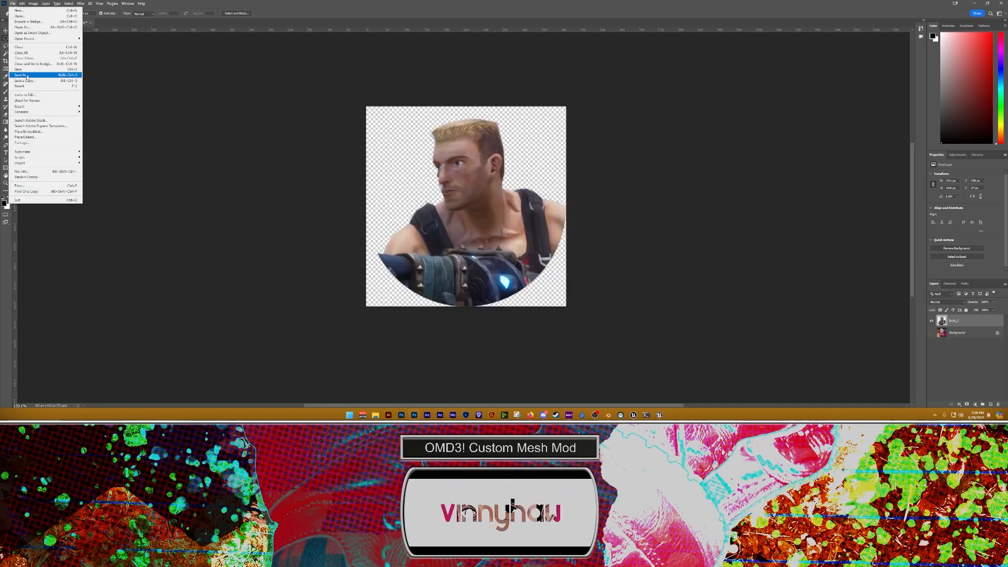
click(26, 80)
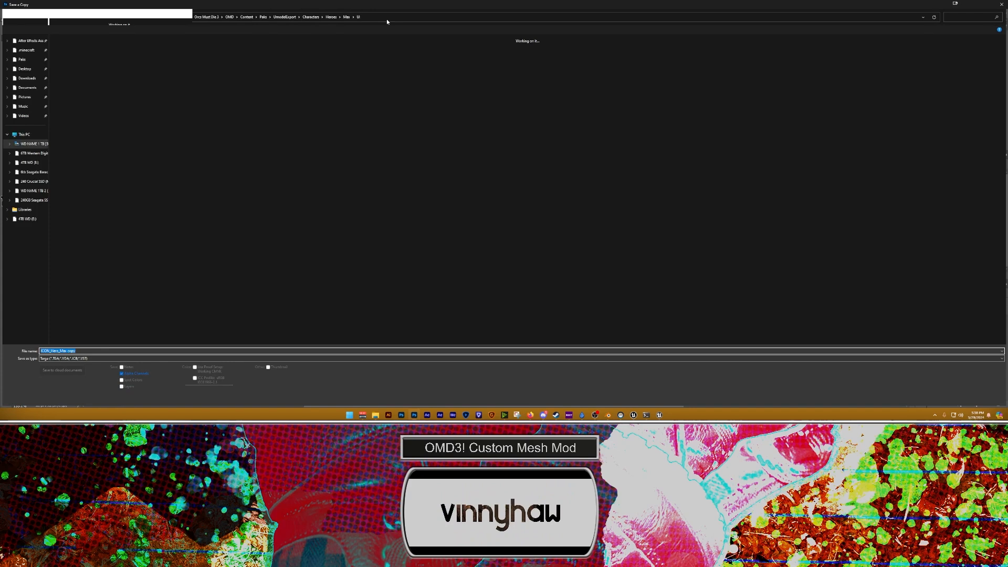
click(376, 17)
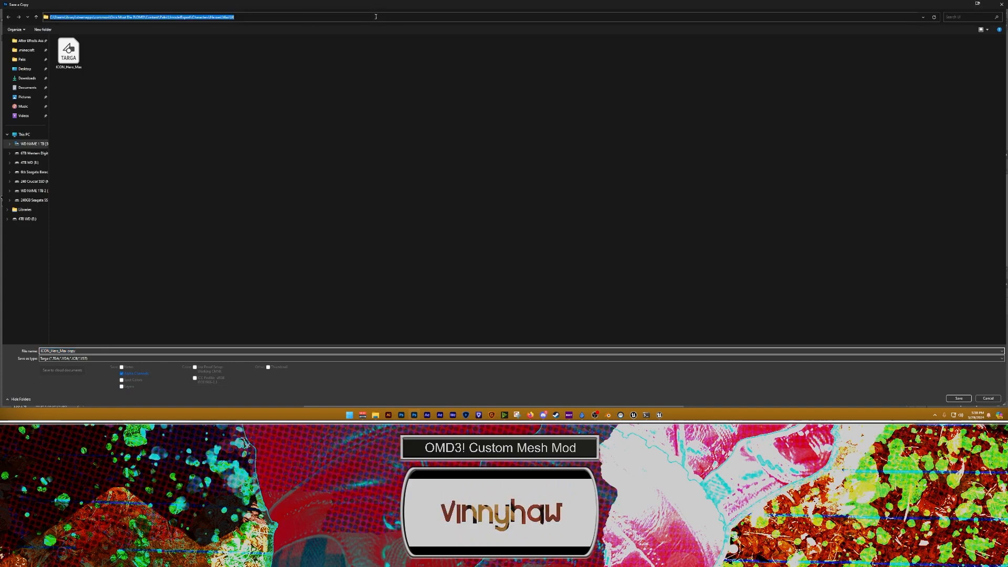
text(C:\SteamLibrary\steamapps\common\Orcs Must Die 3\OMD\Content\Modding\OMD3 Modding Template\OMD3 Modding Template\Assets\PC Computer - Duke Nukem Forever - Duke Nukem\new)
key(Return)
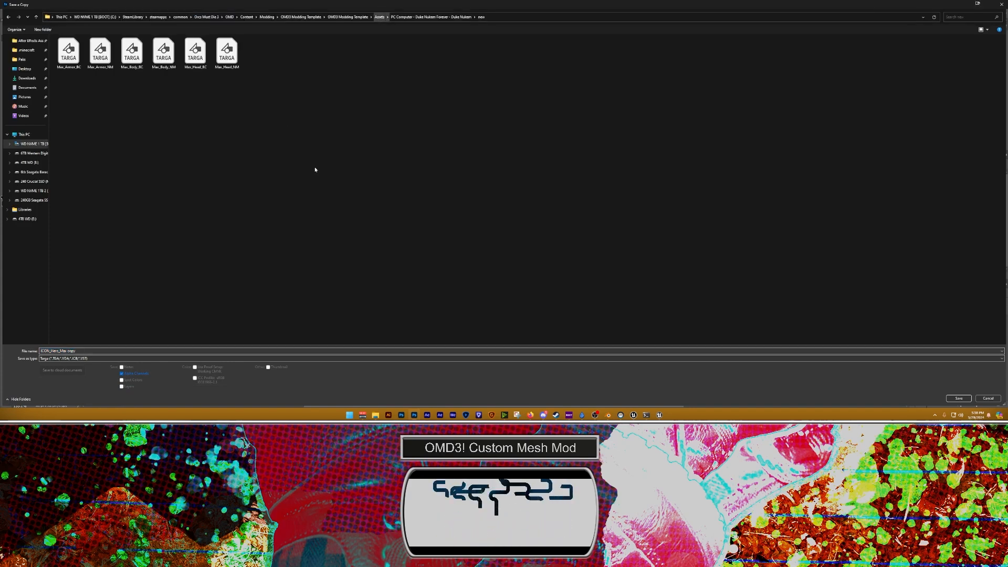
click(101, 352)
click(101, 352)
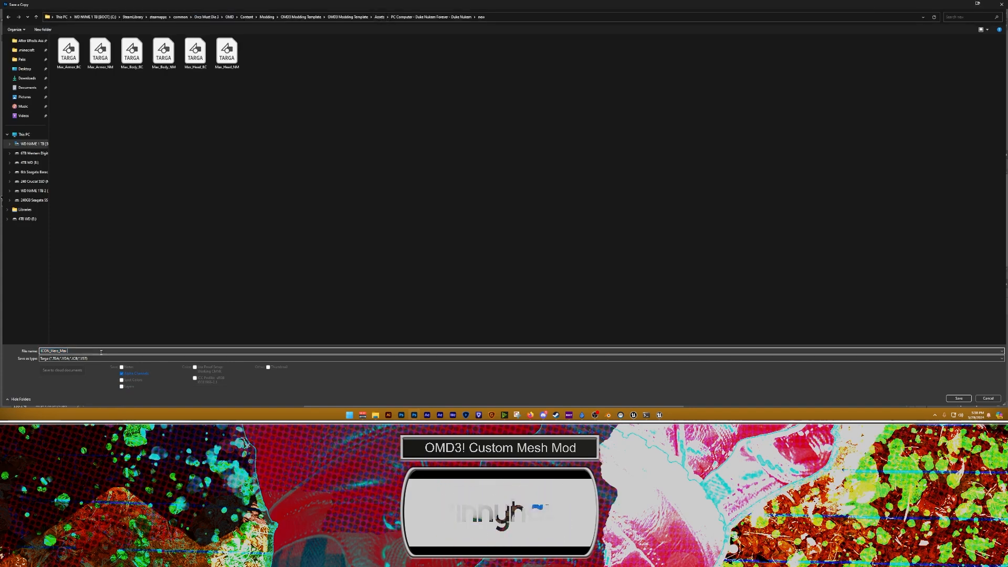
key(Return)
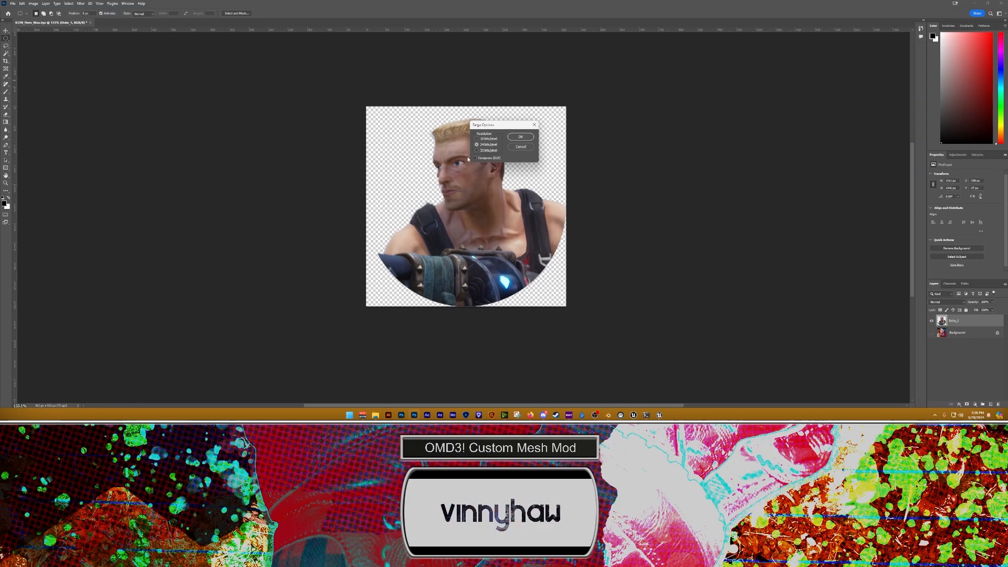
click(518, 137)
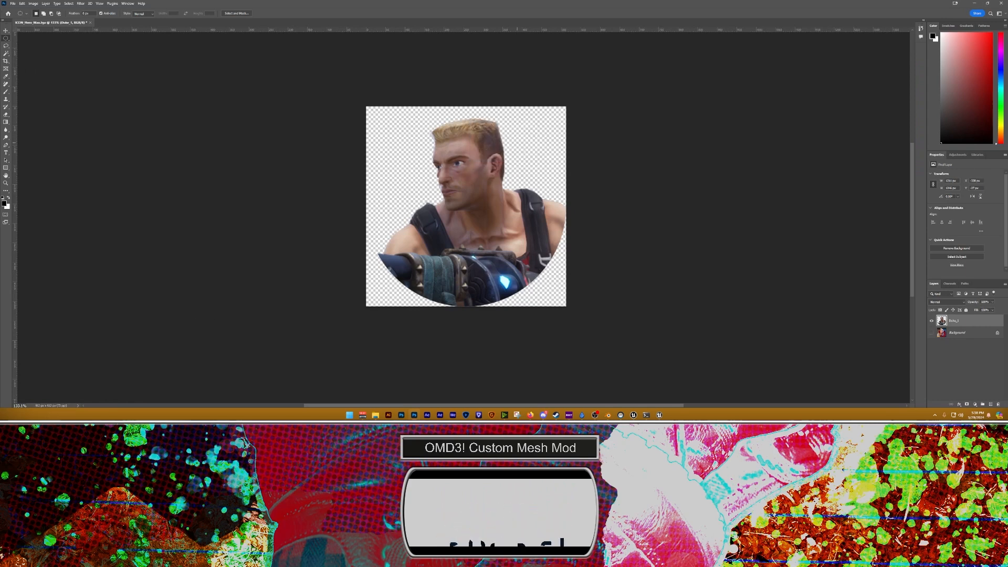
Step: Switch to File Explorer and import the new ICON_Hero_Max Targa into Unreal Editor's Characters/Heroes/Max/UI folder
click(974, 5)
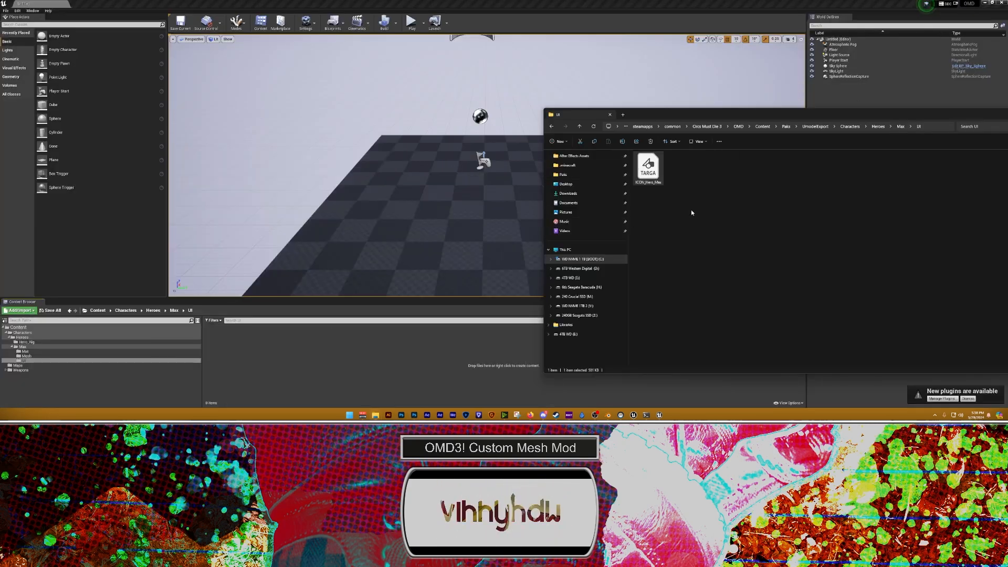
drag(515, 92, 530, 106)
click(732, 204)
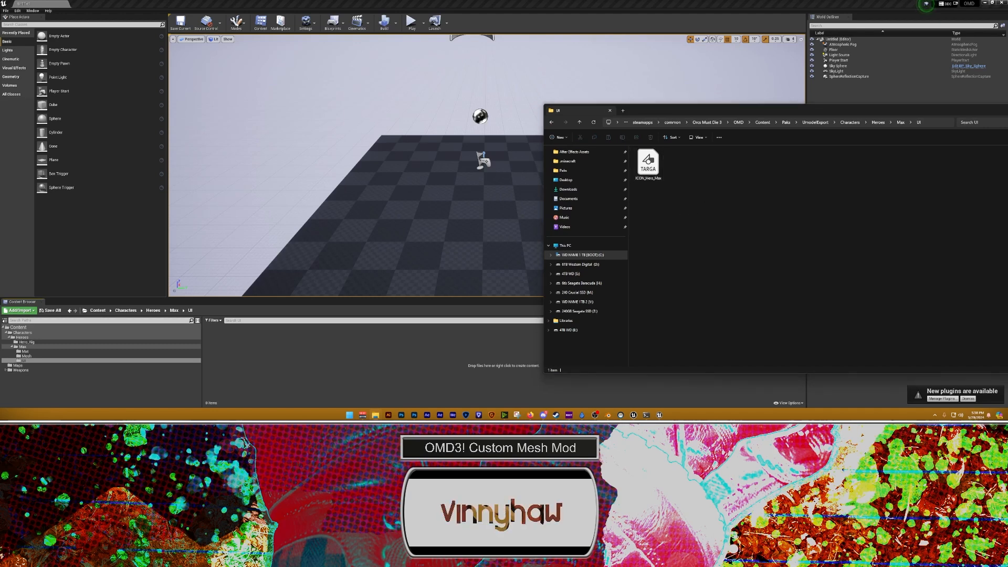
drag(612, 189, 499, 128)
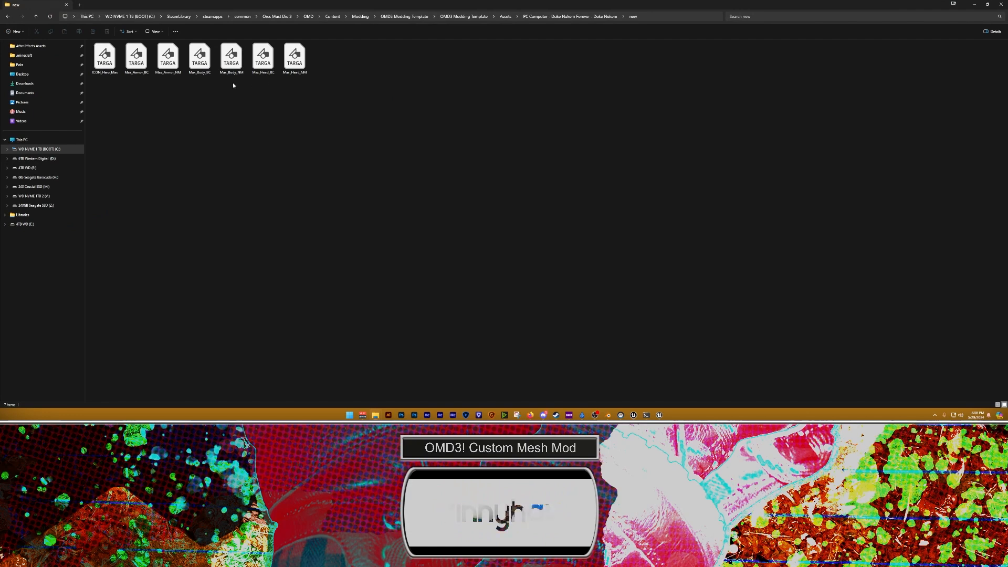
click(106, 59)
drag(157, 4, 499, 109)
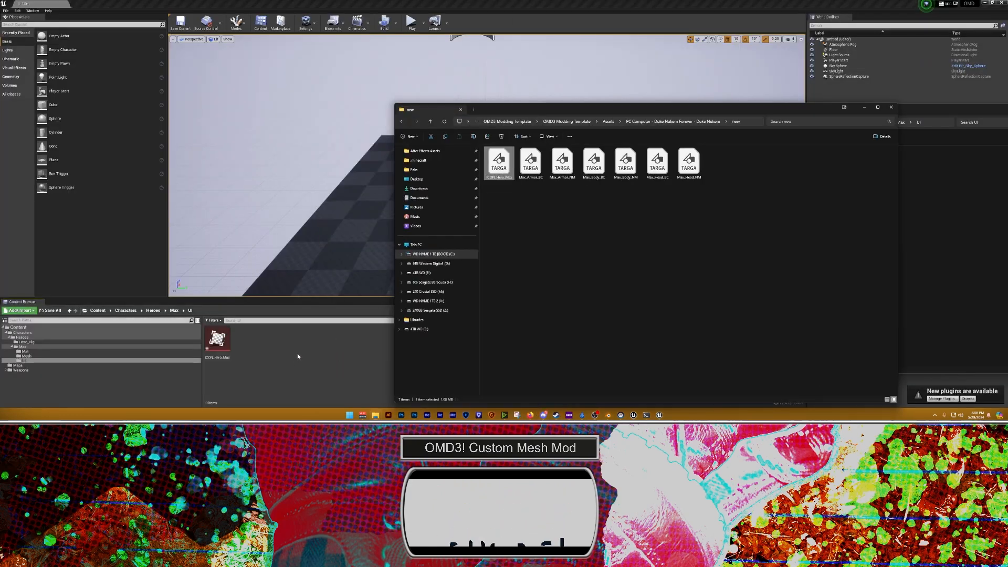
click(310, 348)
click(213, 339)
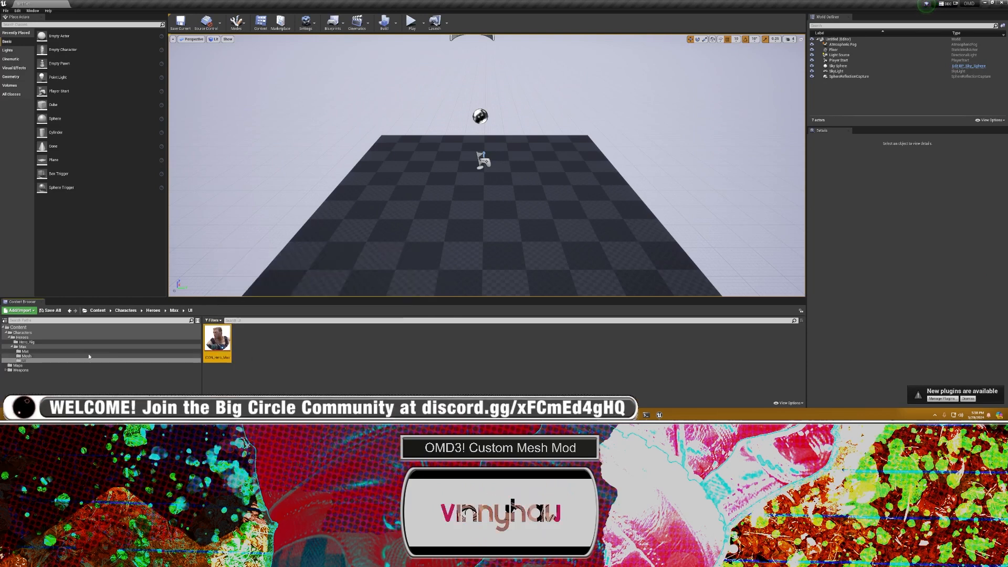
Step: Show Max's Mat folder contents and save the current level over the existing NewMap in the Maps folder
click(31, 356)
click(32, 351)
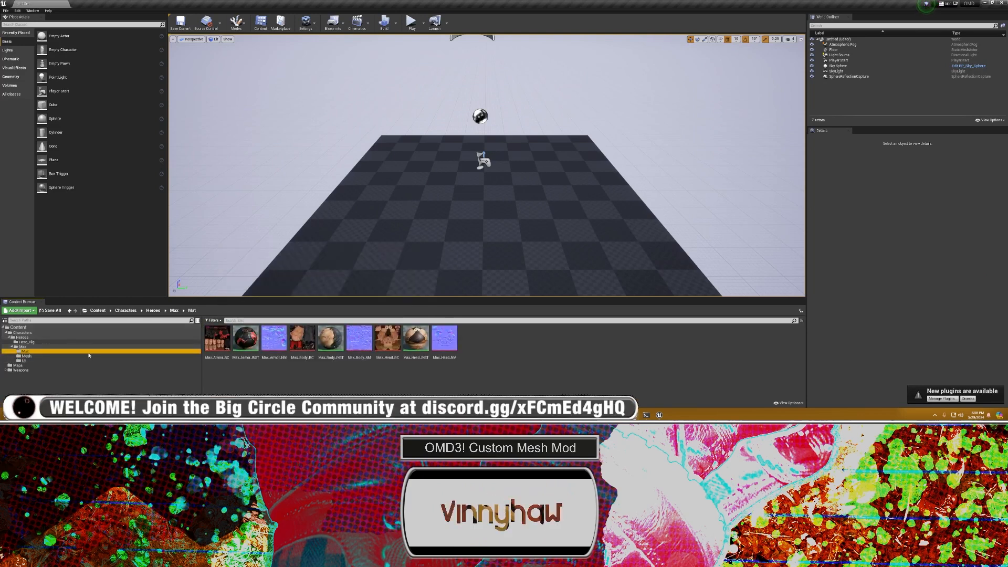
key(ctrl+s)
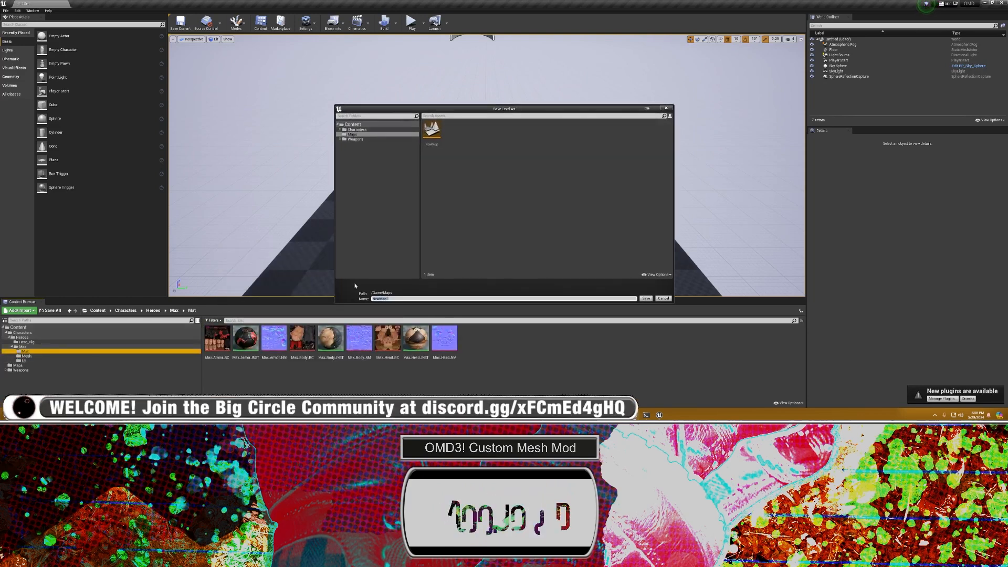
double_click(431, 131)
click(523, 220)
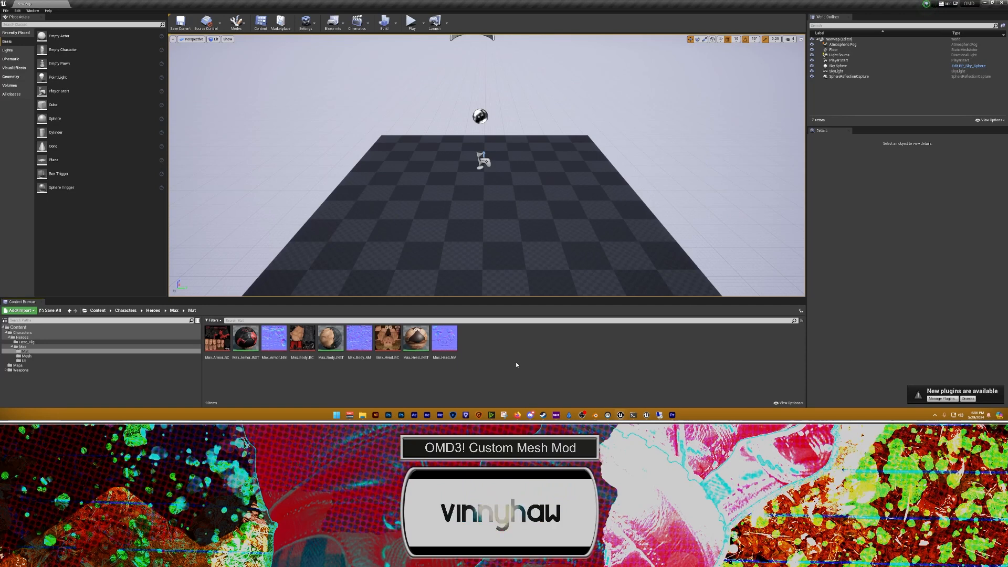
Step: Search the project settings for "share" and disable Share Material Shader Code under Packaging
click(6, 11)
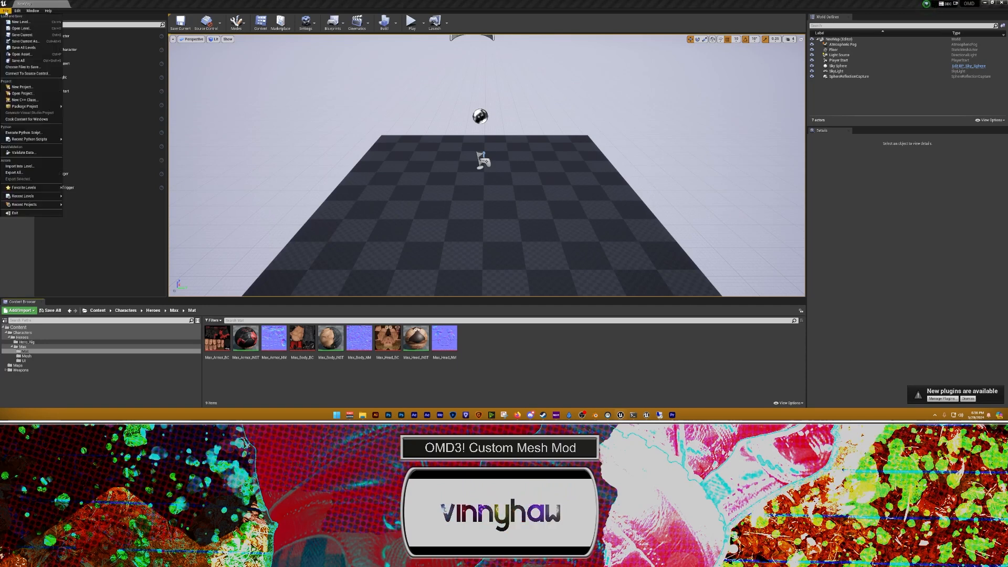
click(16, 10)
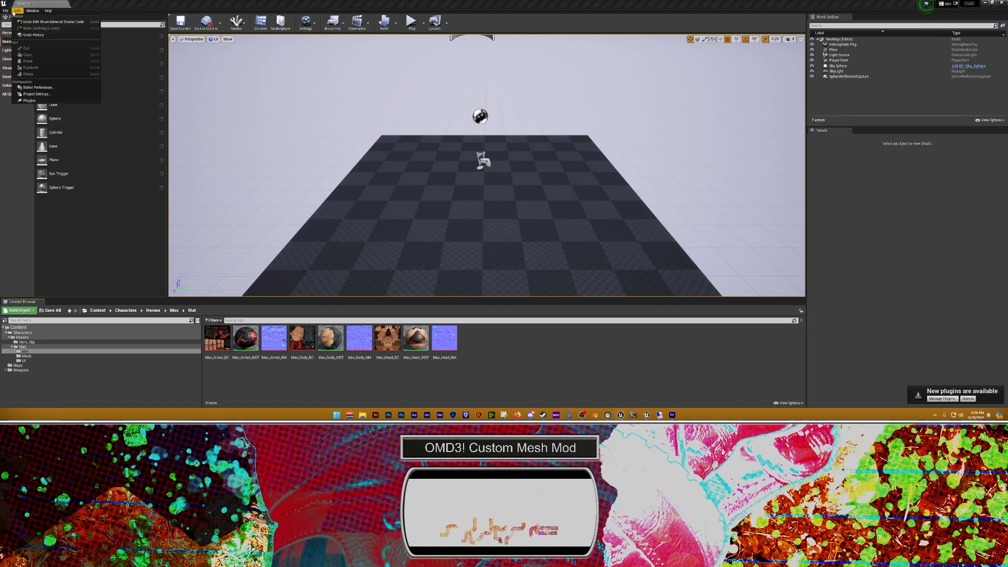
click(36, 94)
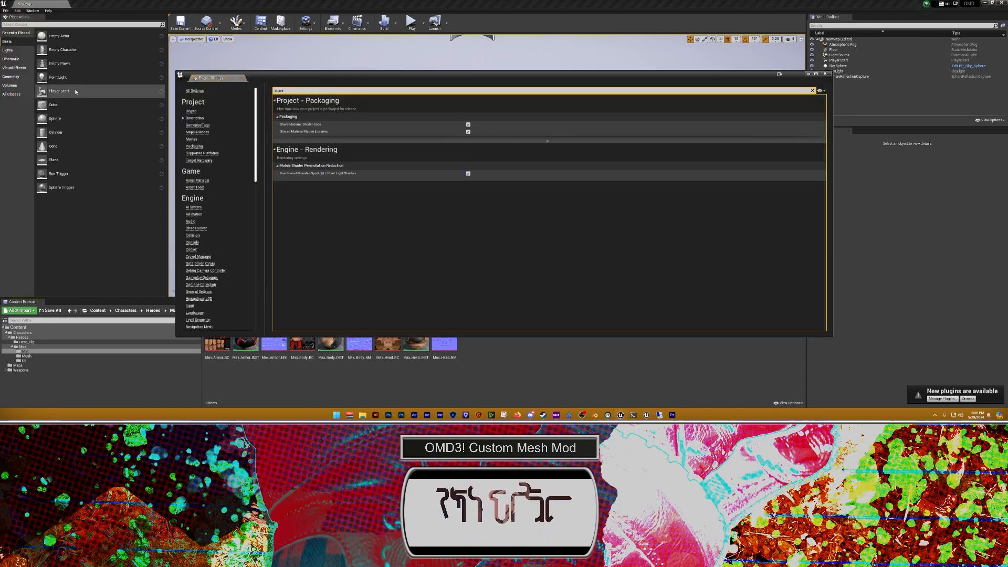
click(188, 91)
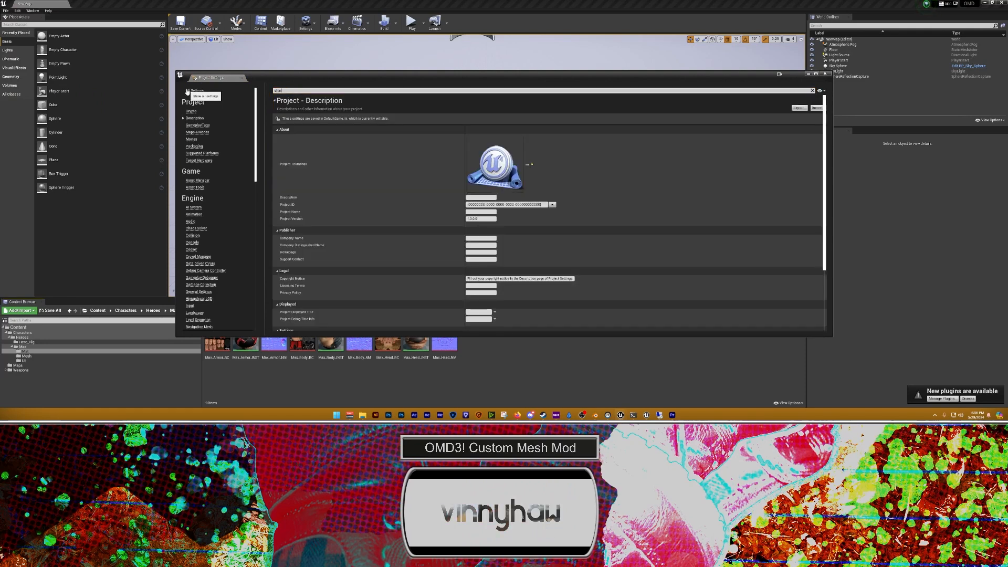
text(e)
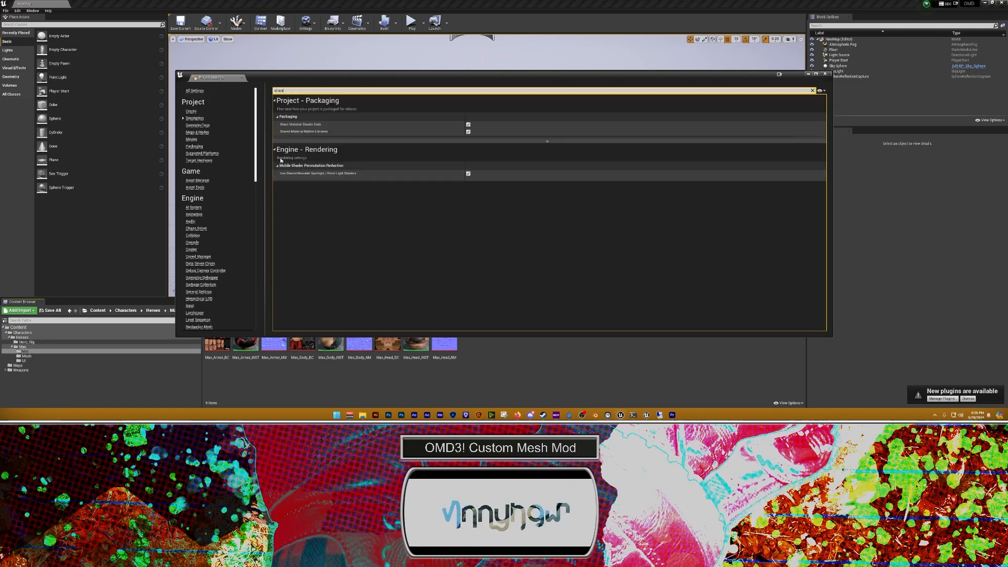
mouse_move(295, 126)
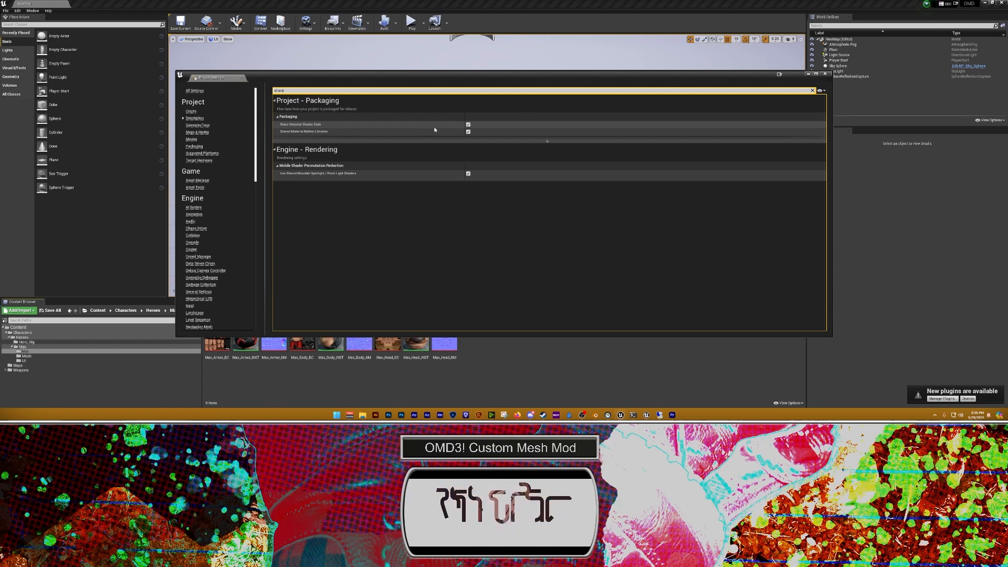
click(468, 125)
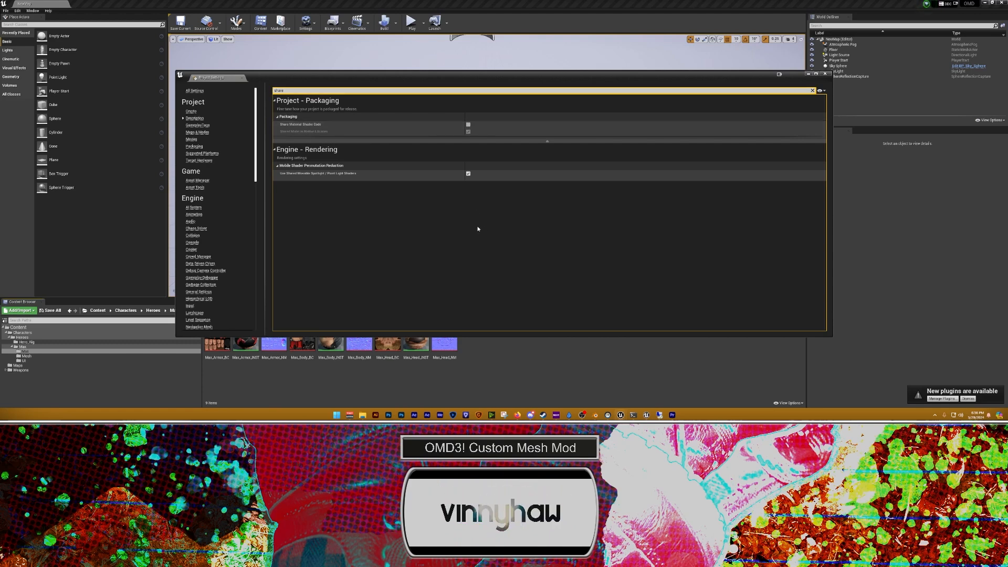
Step: Close the project settings and cook the project content for Windows
click(825, 74)
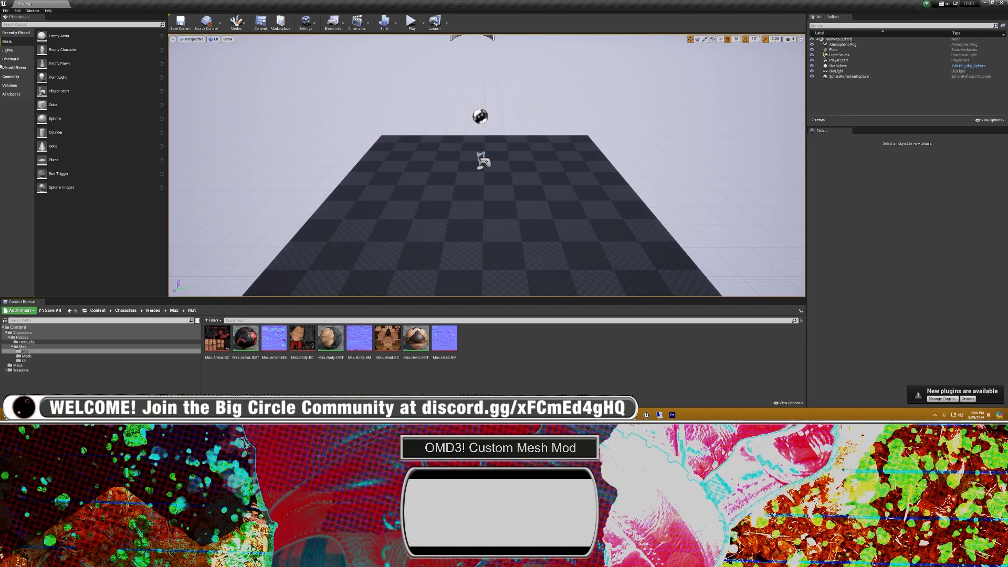
click(6, 10)
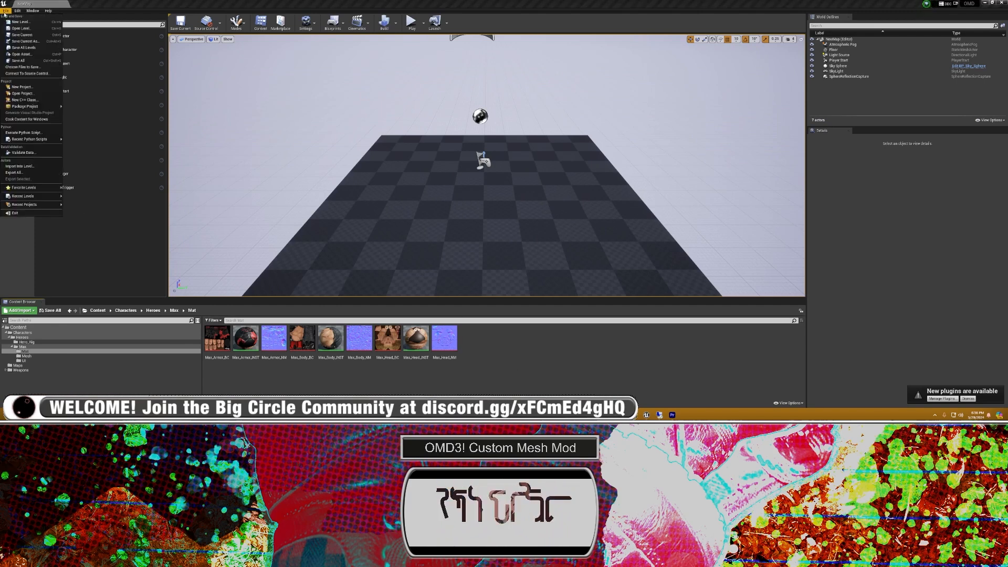
click(26, 119)
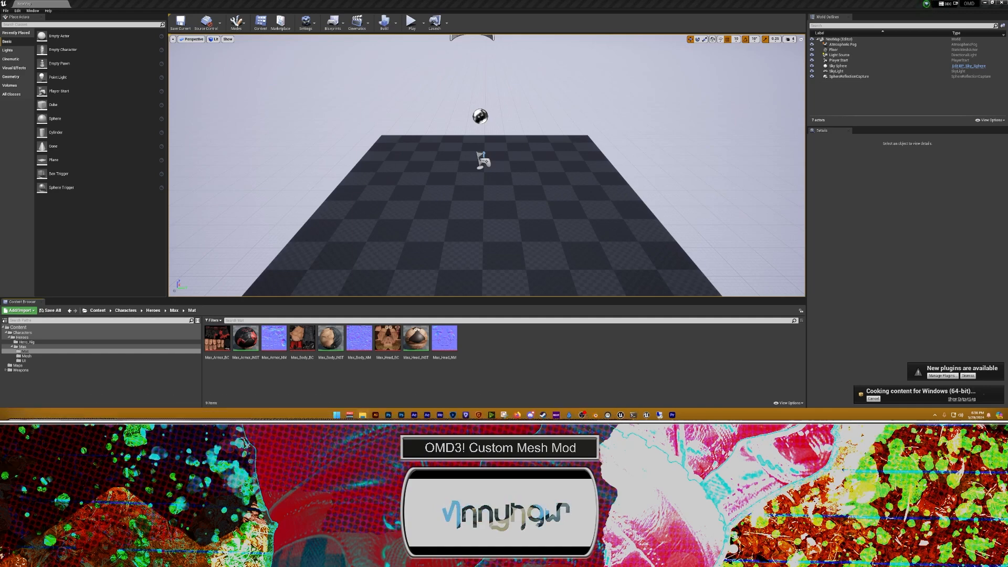
Step: Switch to File Explorer and open the Orcs Must Die 3 project folder inside OMD3_UE4_Template/Orcs_Must_Die3
key(super+e)
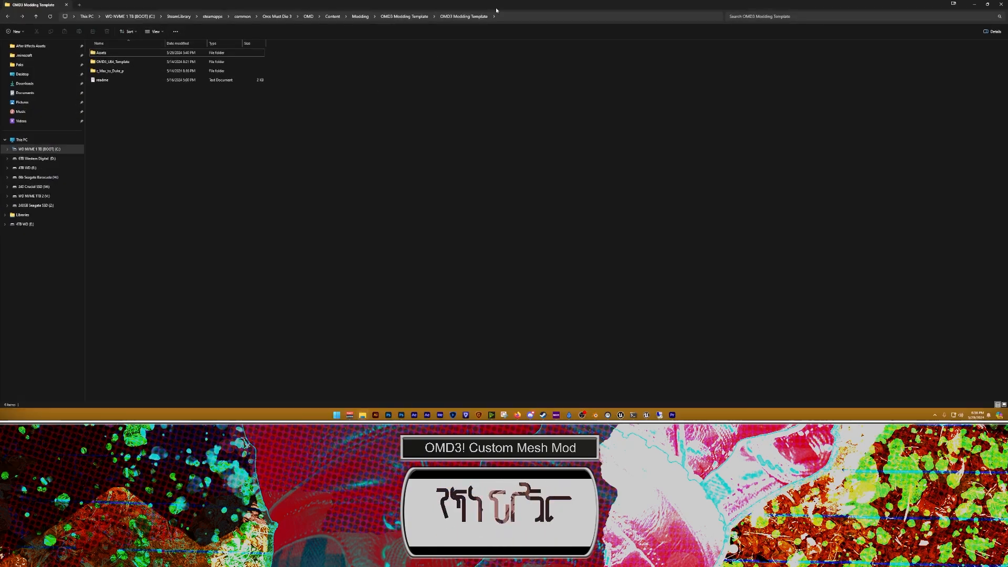
double_click(496, 10)
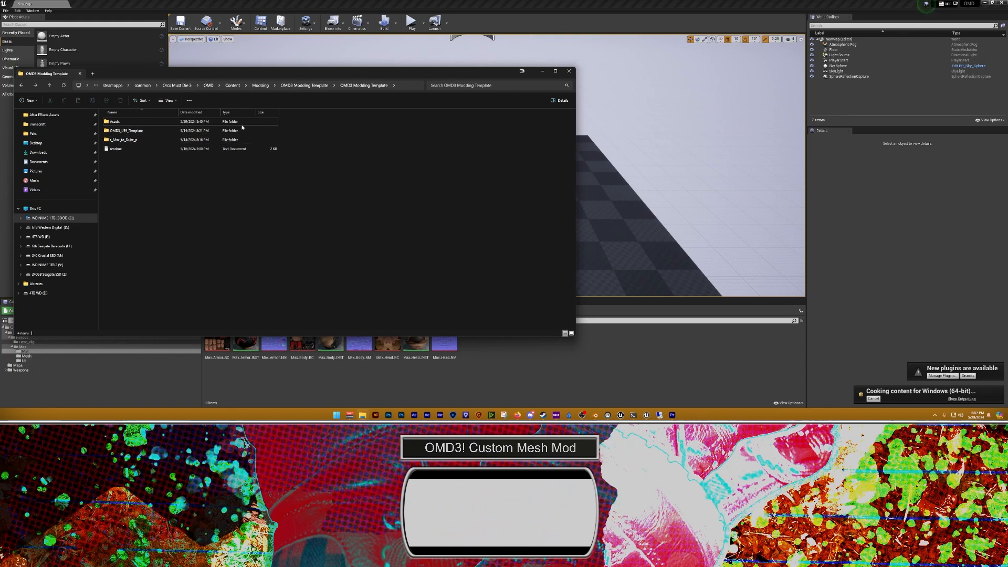
double_click(123, 131)
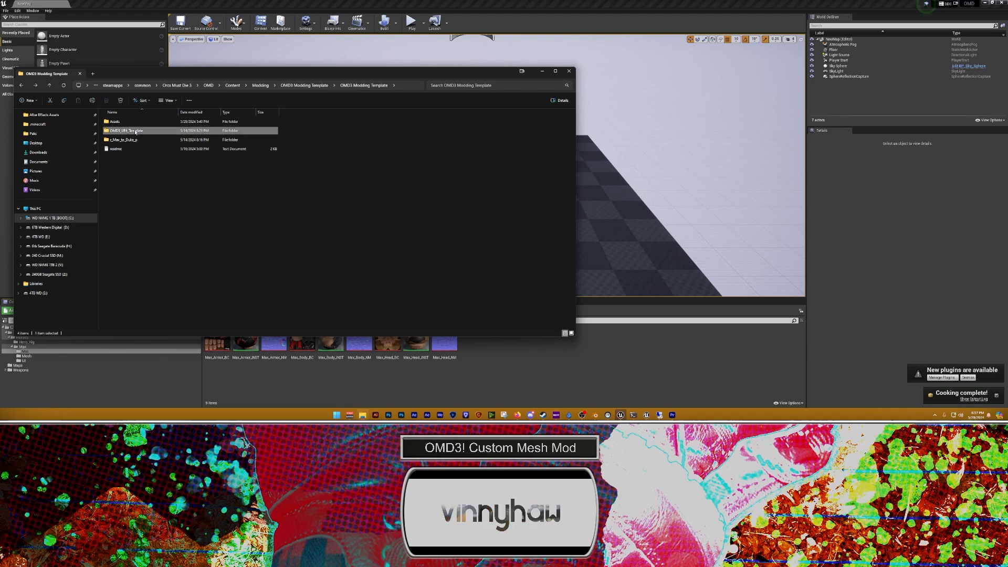
double_click(122, 121)
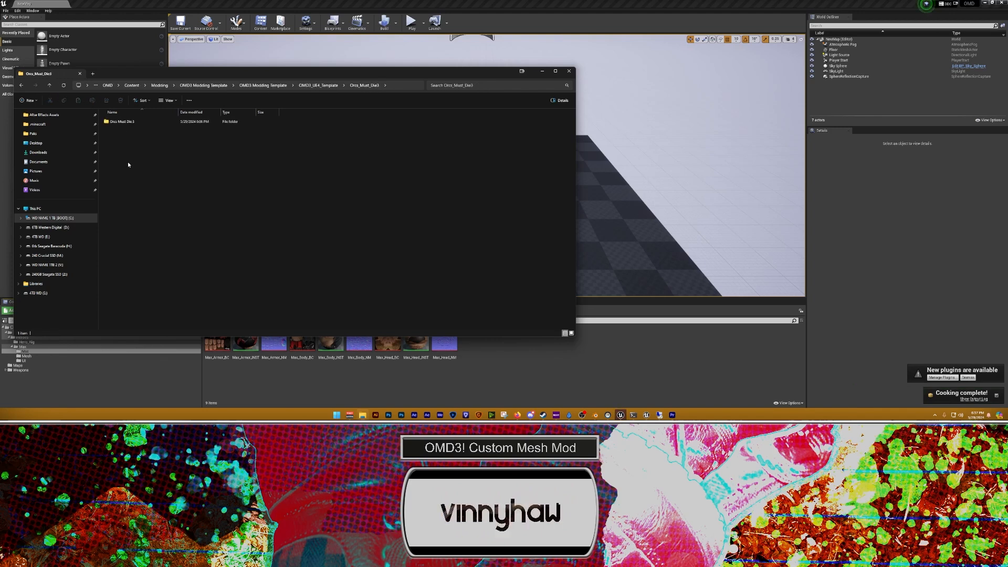
double_click(122, 122)
drag(180, 74, 420, 76)
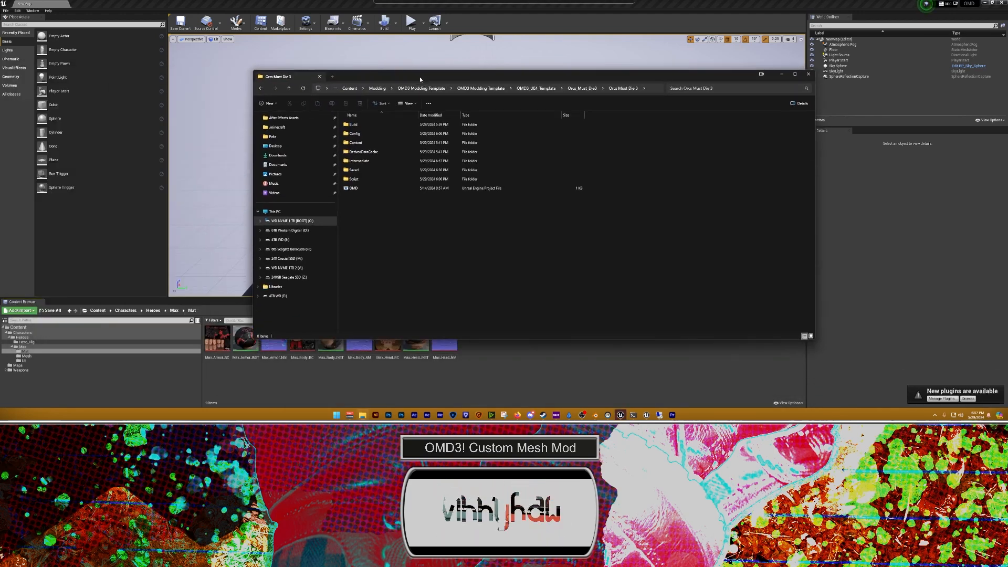
Step: Browse the cooked output through Saved/Cooked/WindowsNoEditor/OMD/Content/Characters/Heroes and select the Max folder
click(356, 173)
double_click(355, 173)
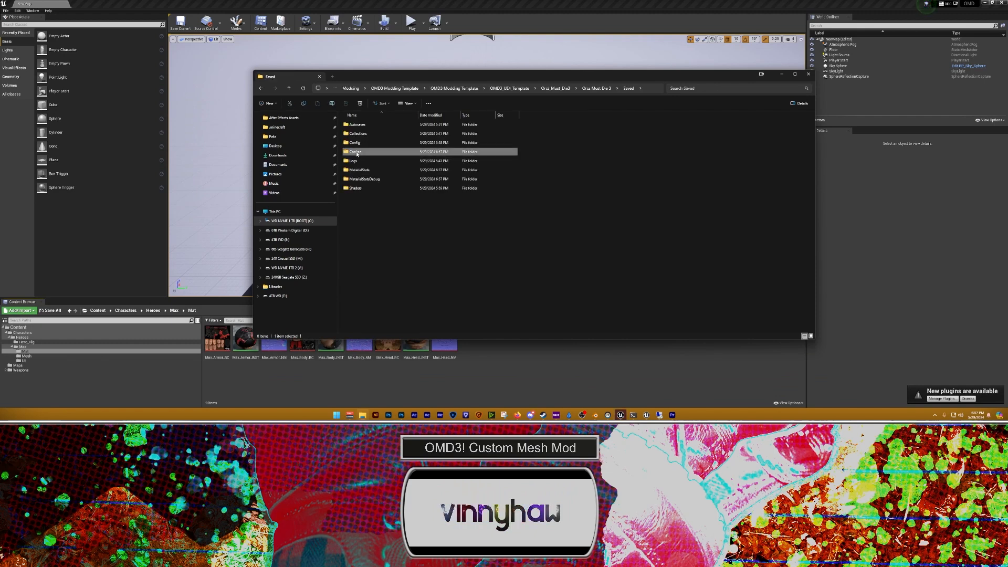
double_click(357, 152)
double_click(359, 125)
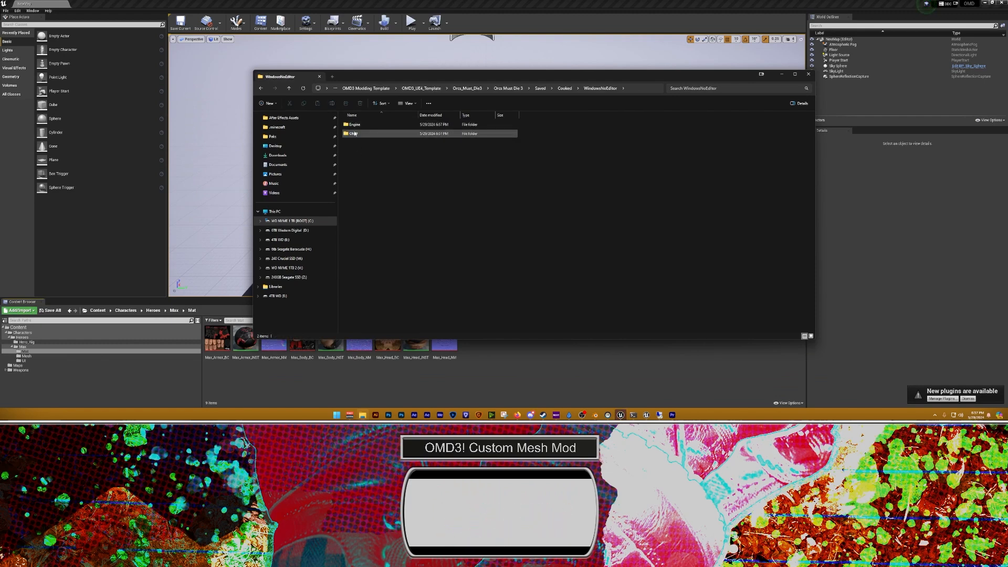
double_click(357, 126)
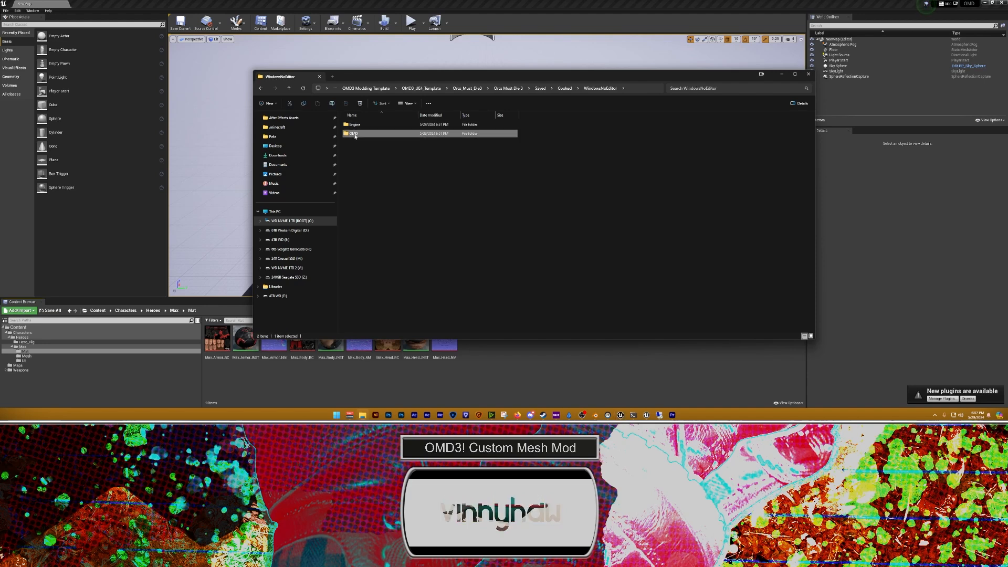
double_click(355, 124)
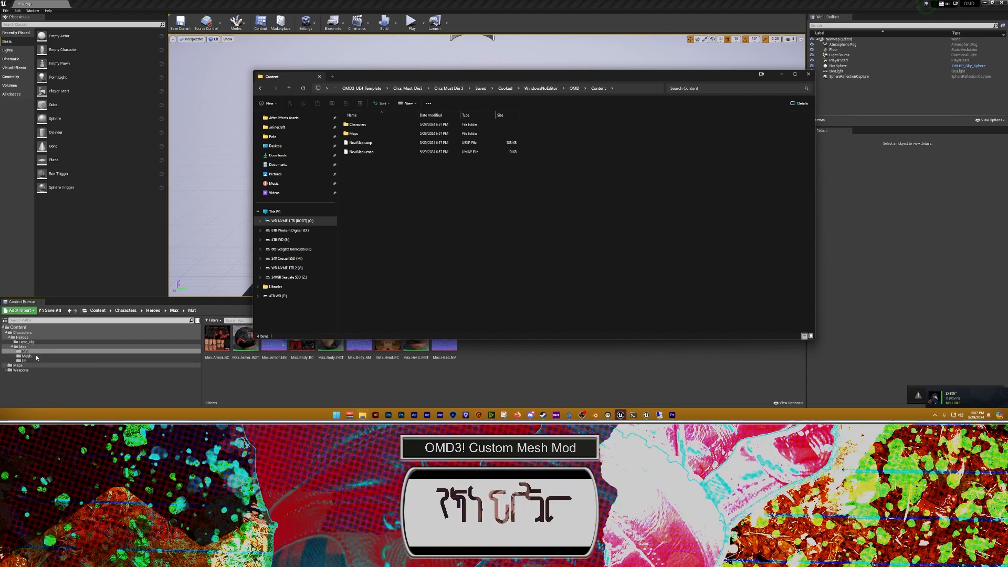
double_click(358, 125)
double_click(357, 124)
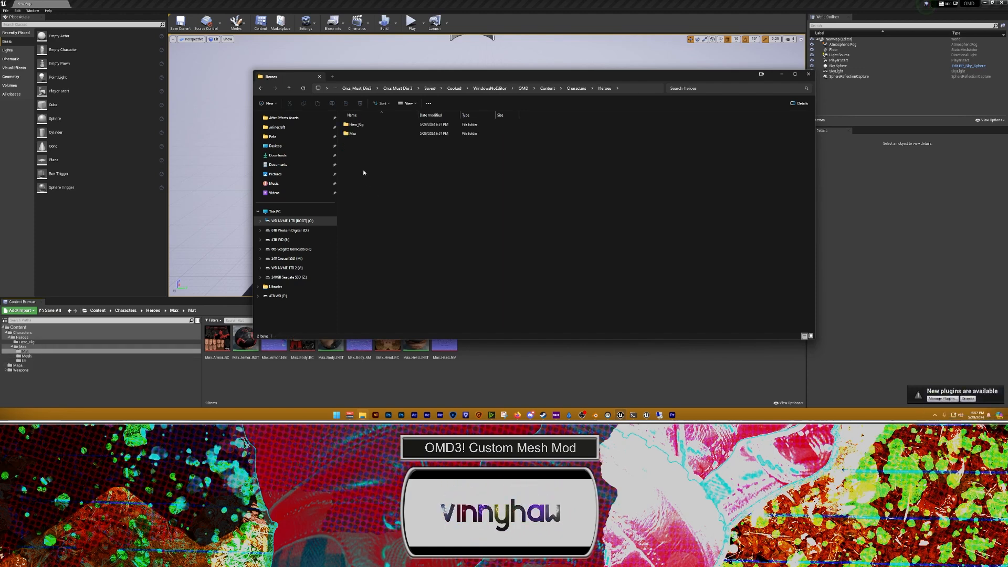
click(378, 134)
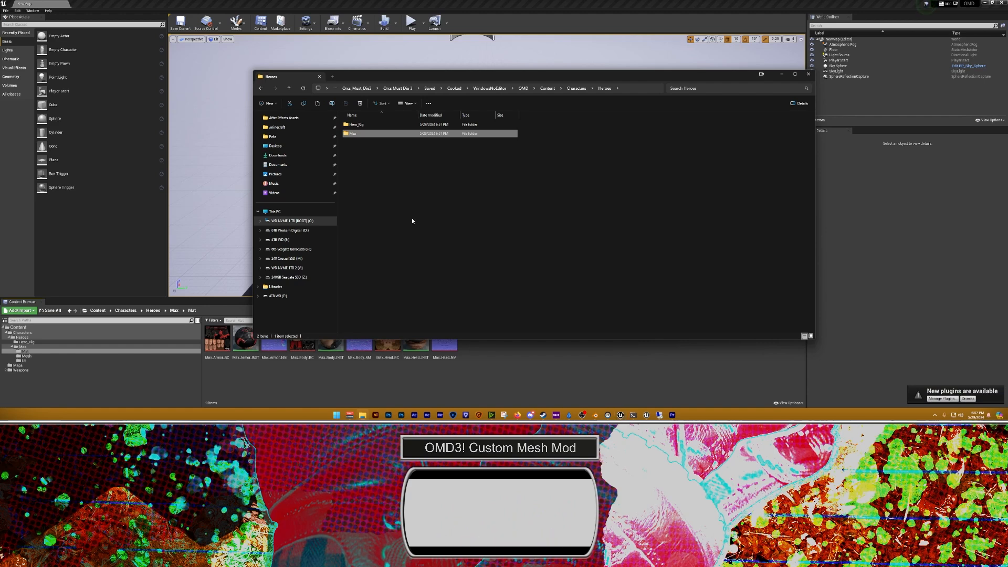
Step: Return from the cooked Heroes folder to the inner OMD3 Modding Template folder
key(alt+Up)
key(alt+Up)
key(alt+Up)
key(alt+Up)
key(alt+Up)
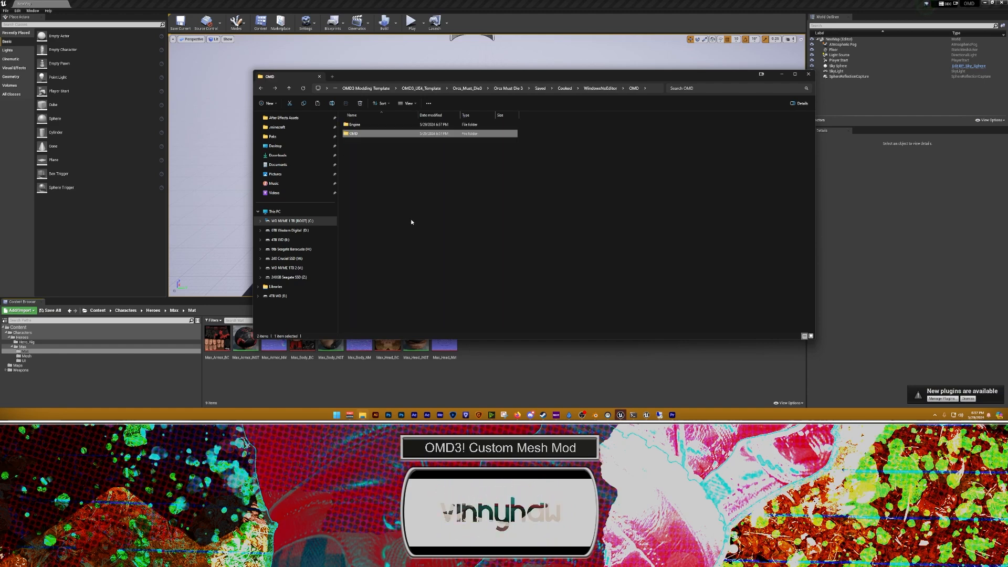
key(alt+Up)
key(alt+Up)
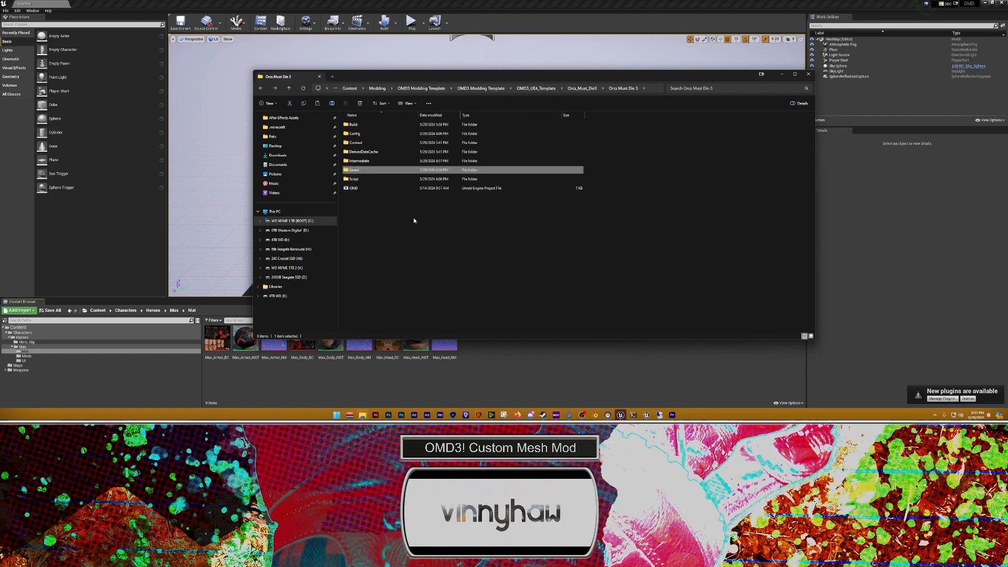
key(alt+Up)
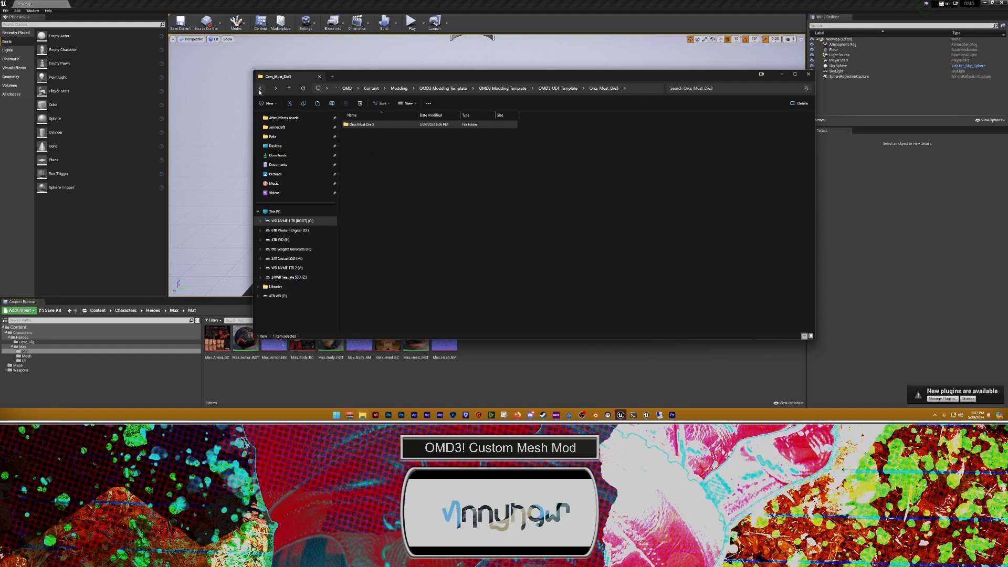
key(alt+Up)
key(alt+Up)
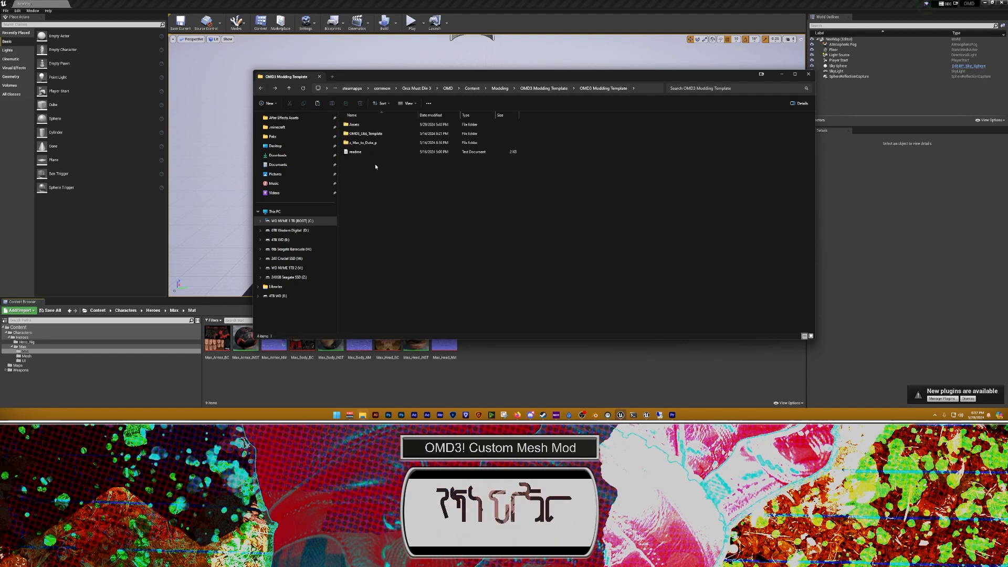
Step: Rename the z_Max_to_Duke_p folder as z_YourModName_p, keeping the z_ prefix and _p suffix
right_click(362, 144)
click(391, 151)
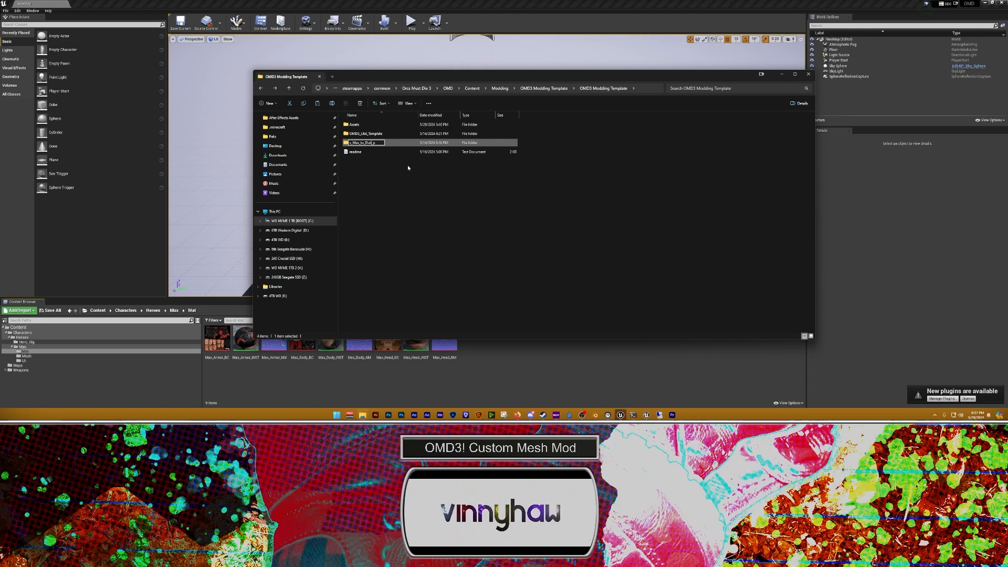
key(BackSpace)
key(BackSpace)
key(BackSpace)
key(BackSpace)
key(BackSpace)
key(BackSpace)
key(BackSpace)
key(BackSpace)
key(BackSpace)
key(BackSpace)
text(YourModName)
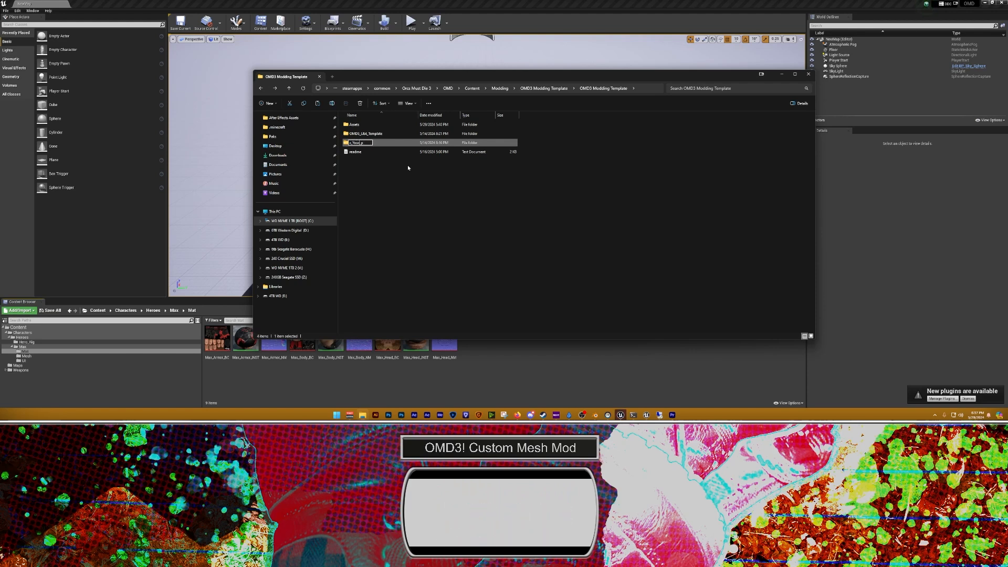
click(408, 167)
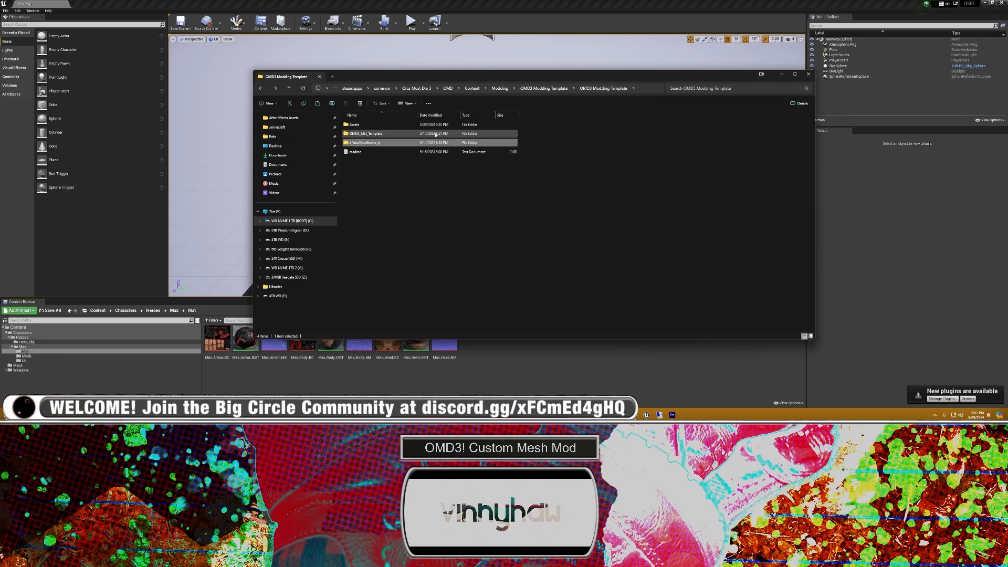
Step: Rename the z_YourModName_p folder back to z_Max_to_Duke_p
right_click(361, 145)
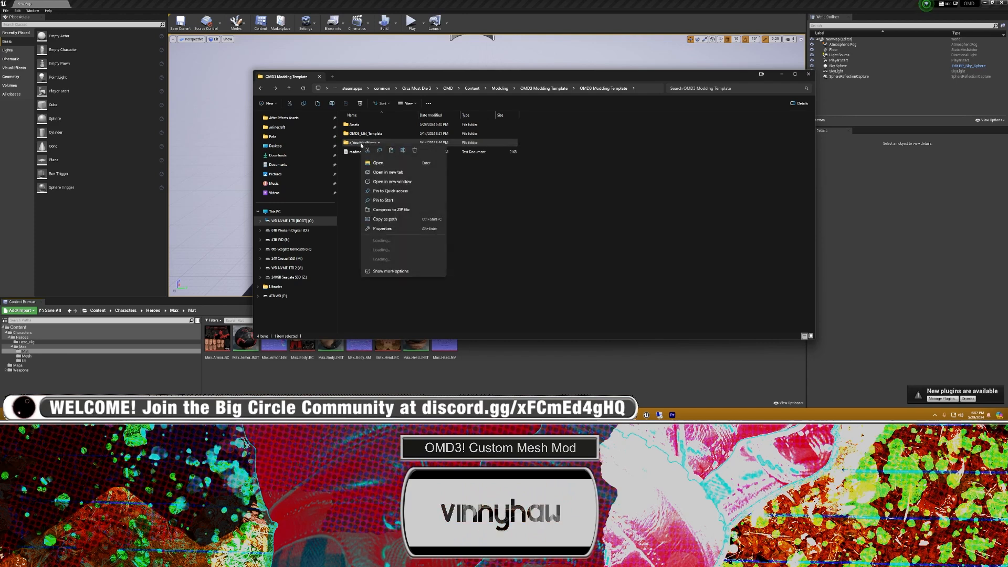
click(402, 151)
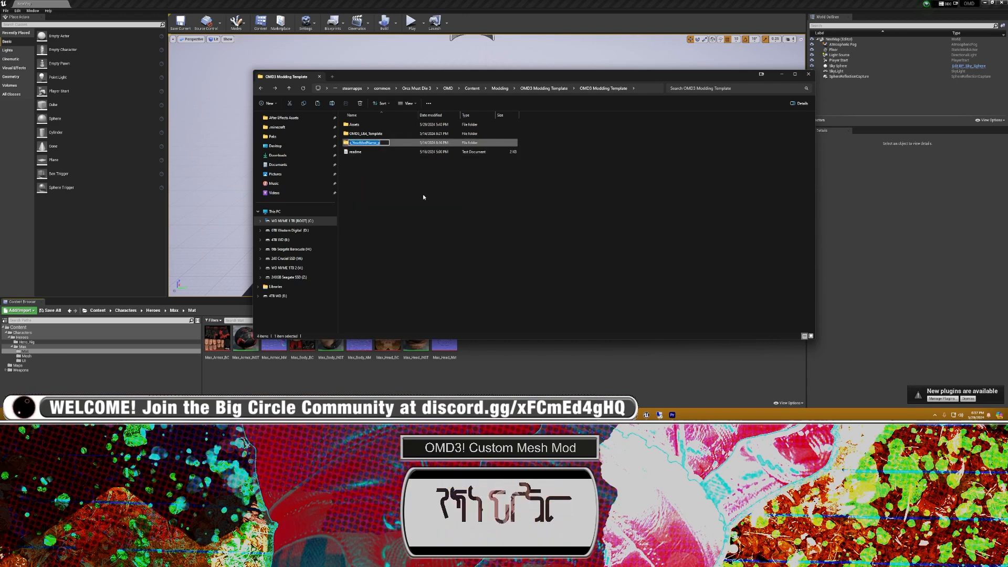
key(Right)
key(Left)
key(Left)
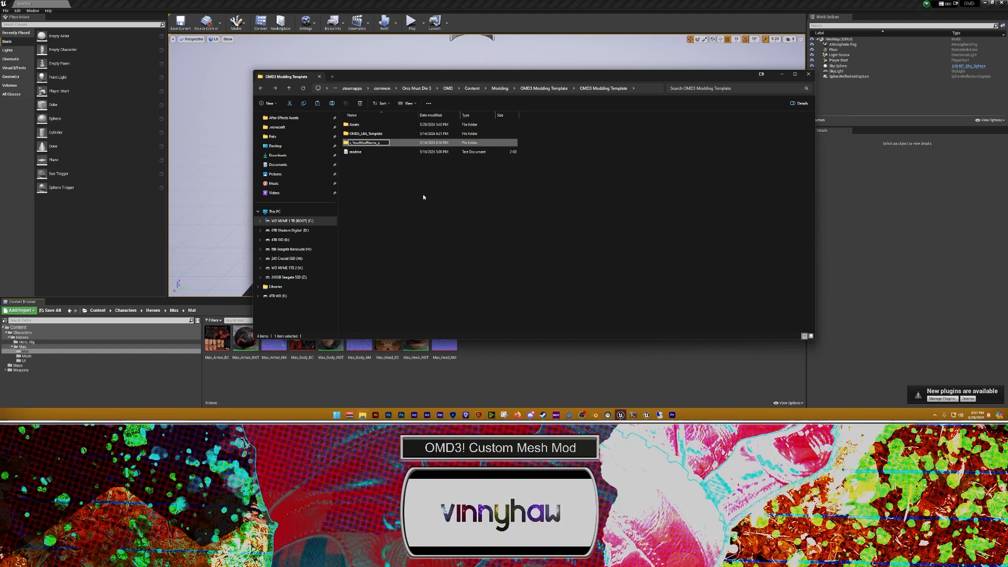
key(BackSpace)
key(BackSpace)
key(BackSpace)
key(BackSpace)
key(BackSpace)
key(BackSpace)
key(BackSpace)
key(BackSpace)
key(BackSpace)
key(BackSpace)
key(BackSpace)
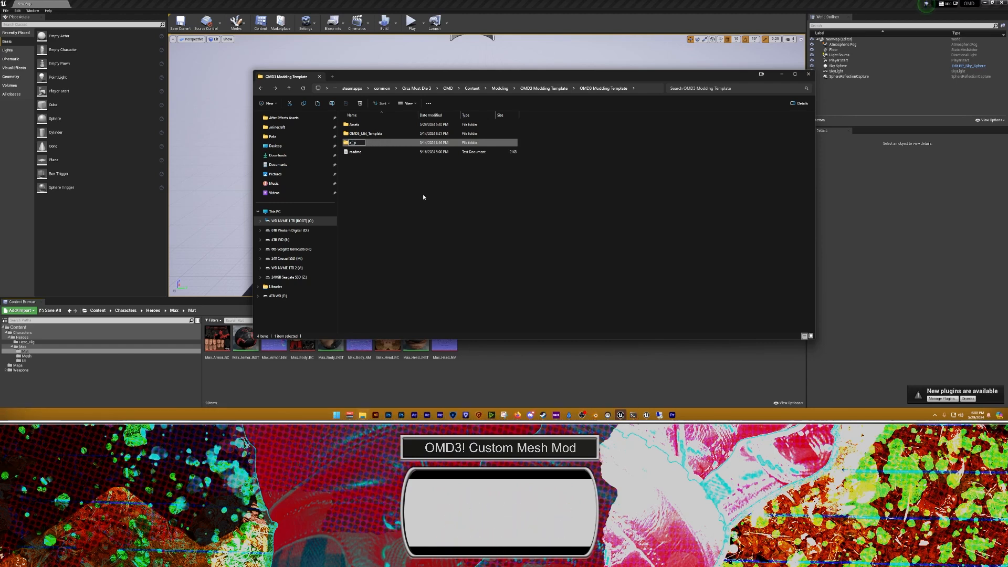
text(Max_to)
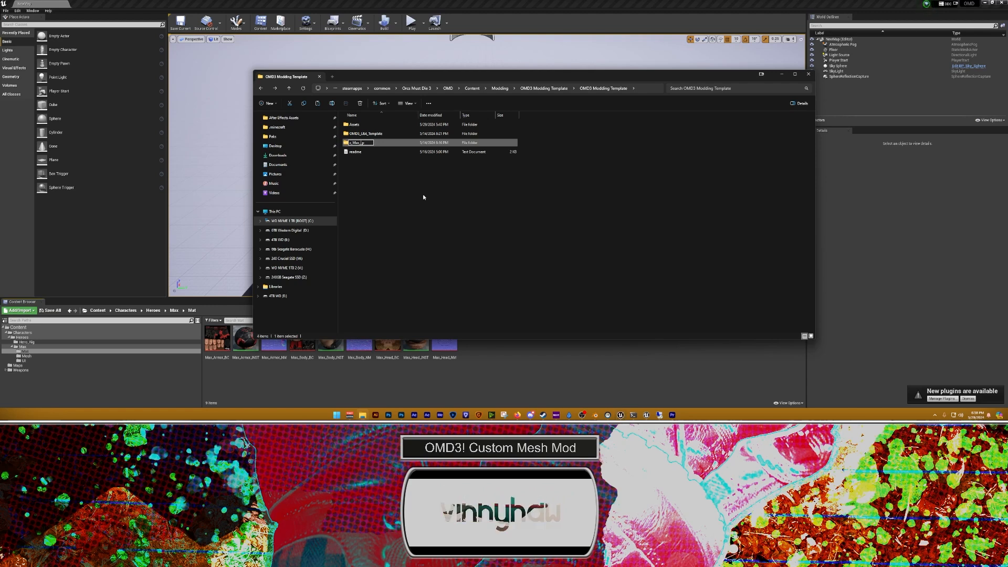
text(_Dul)
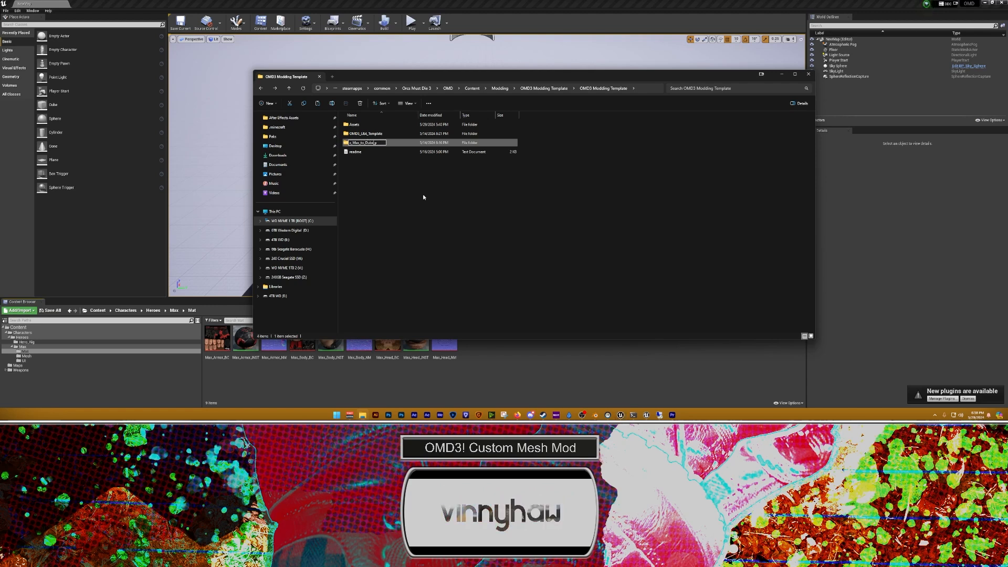
text(e)
click(423, 196)
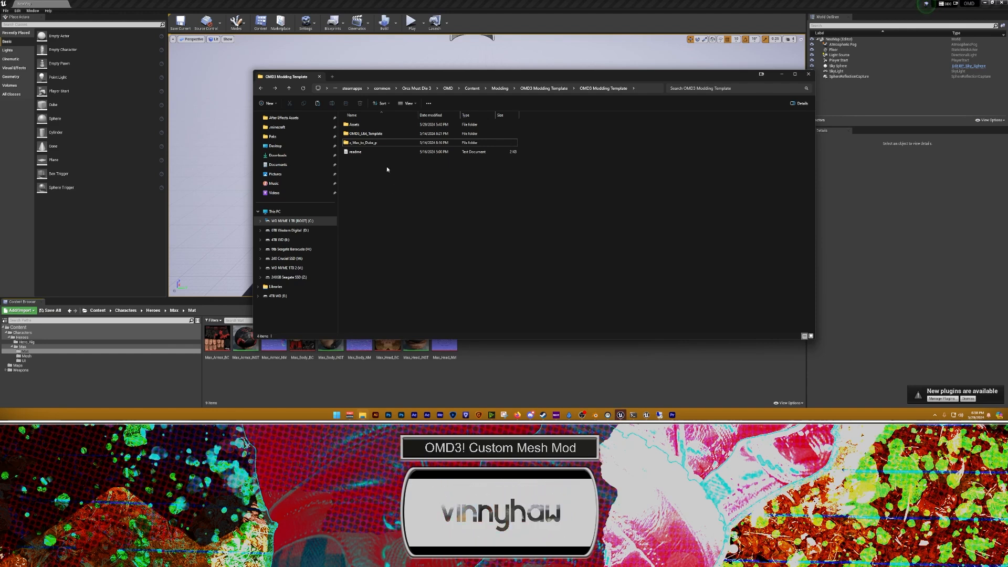
Step: Open the game's Paks folder in a second File Explorer window and arrange it beside the OMD3 Modding Template window
drag(378, 76, 251, 72)
middle_click(362, 415)
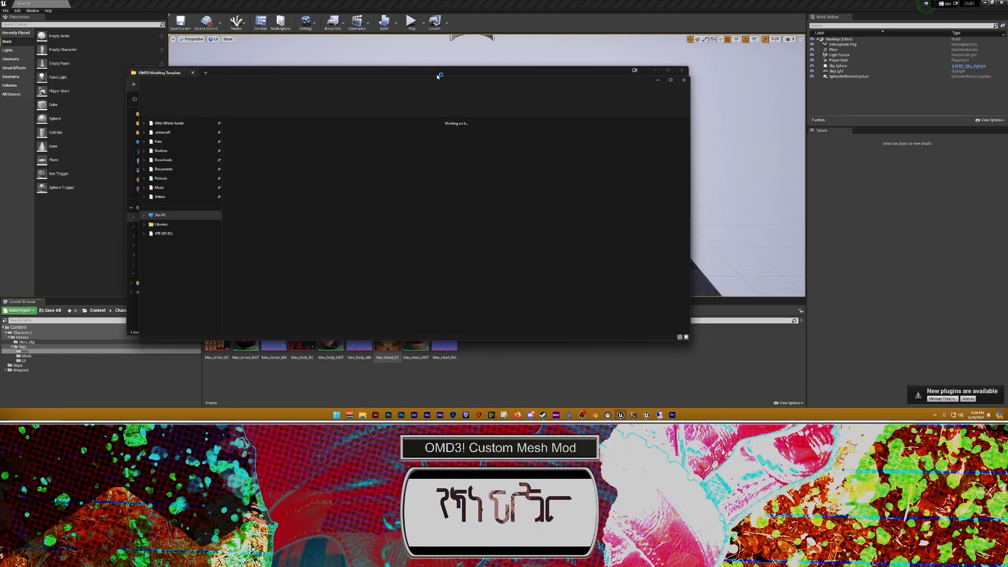
click(190, 141)
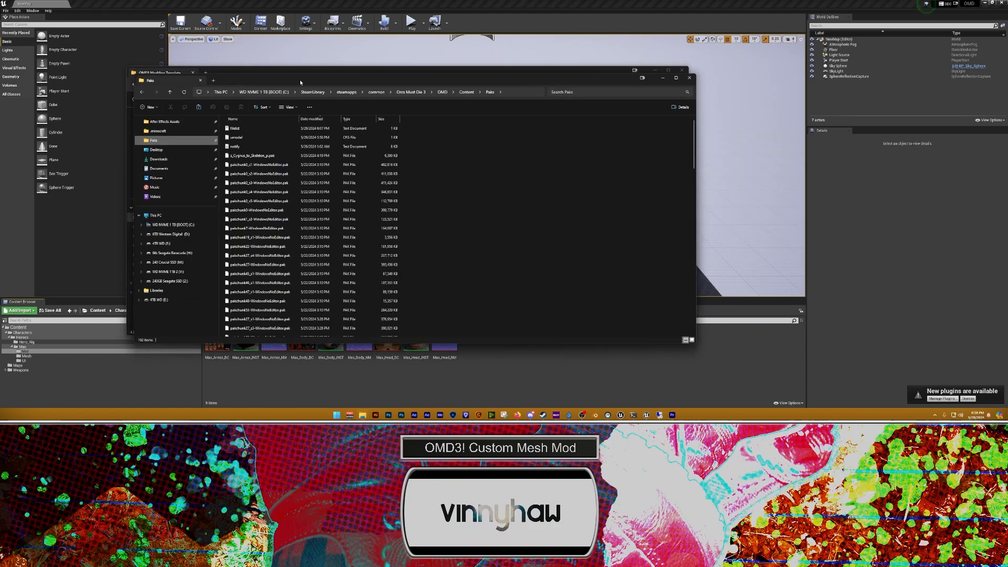
drag(284, 79, 664, 84)
drag(502, 75, 396, 93)
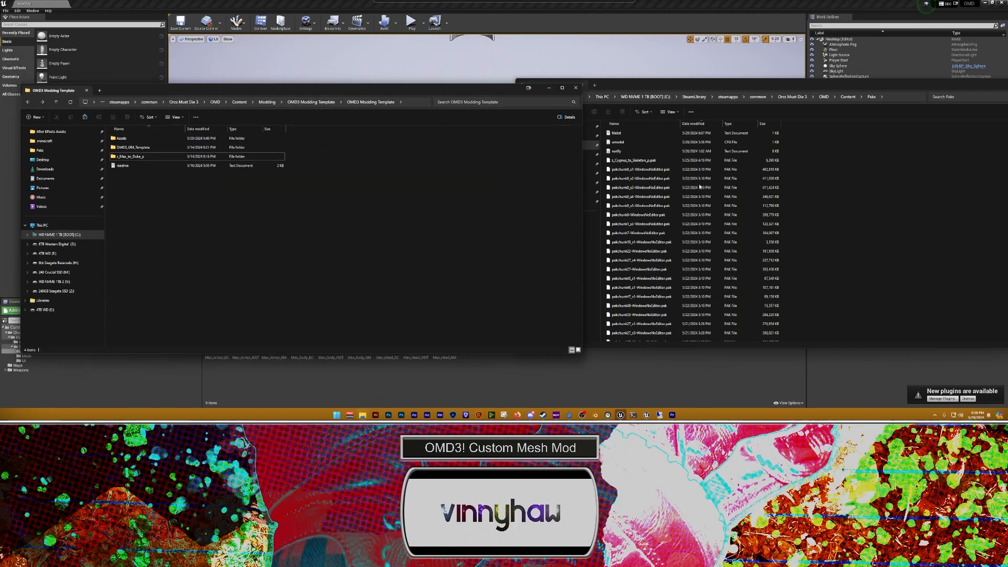
Step: Locate the UnrealPak-With-Compression batch file in the Paks folder and return to the OMD3 Modding Template window
scroll(861, 200, down, 7)
scroll(855, 204, down, 7)
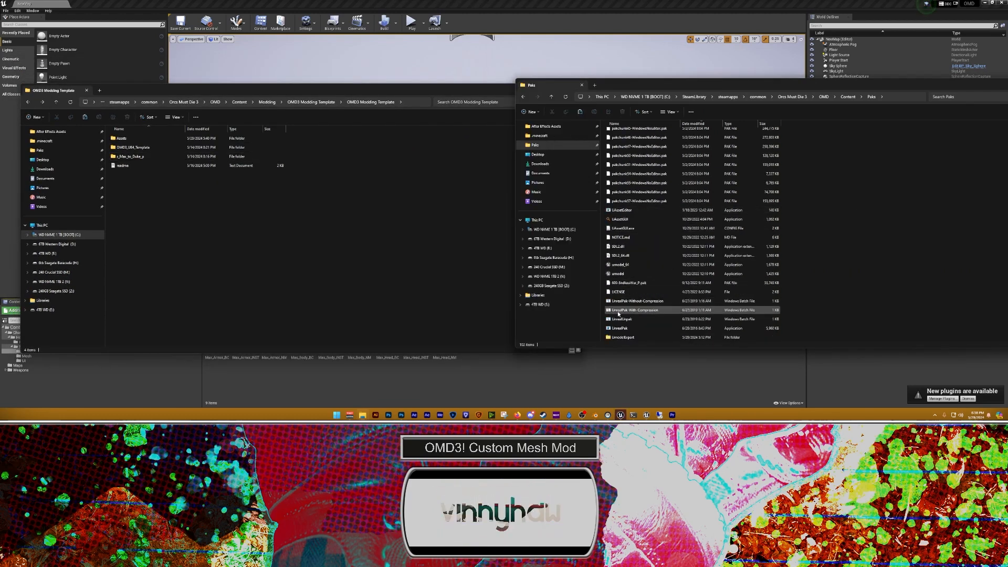
click(621, 312)
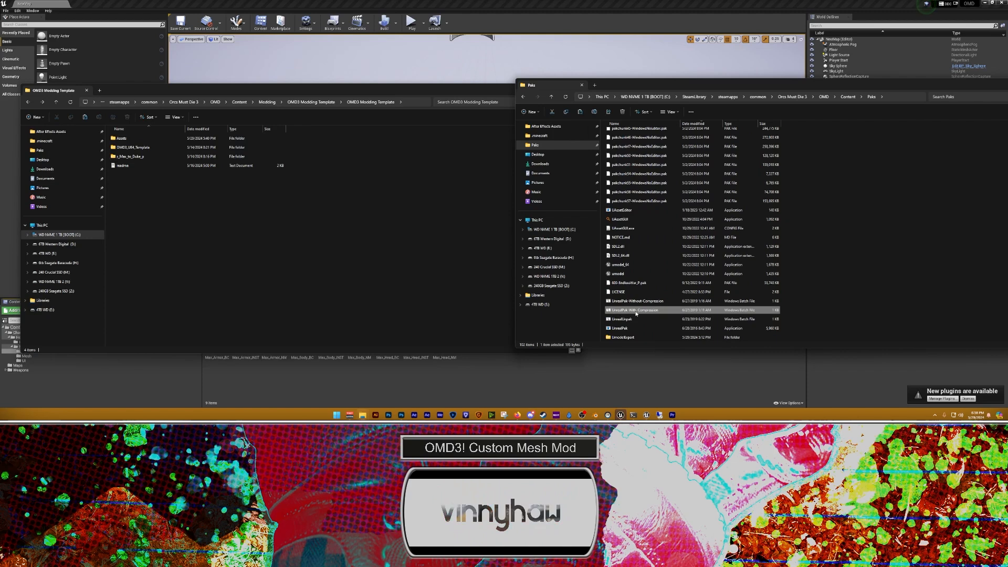
click(395, 255)
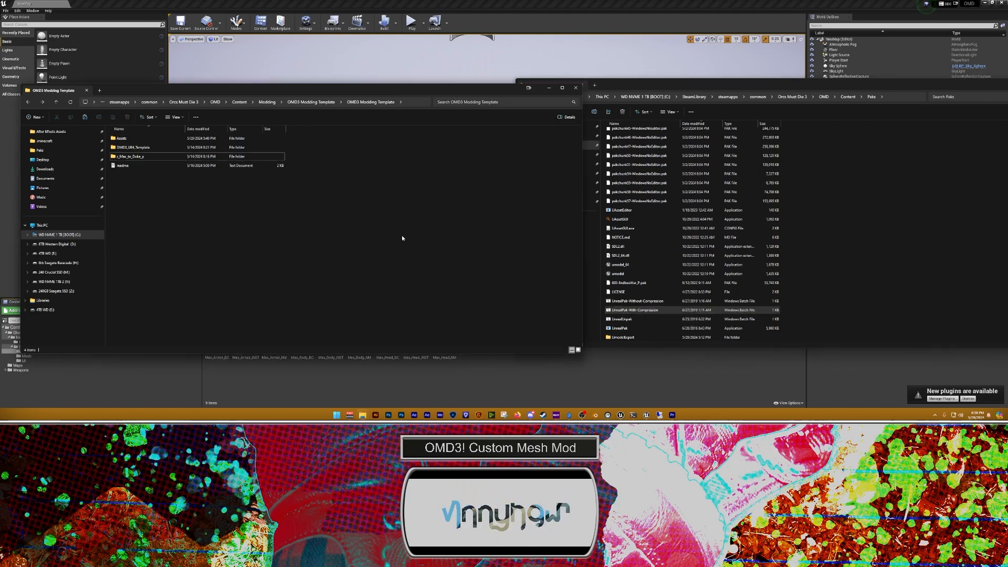
Step: Delete the Weapons folder from OMD > Content inside the z_Max_to_Duke_p mod folder
click(125, 156)
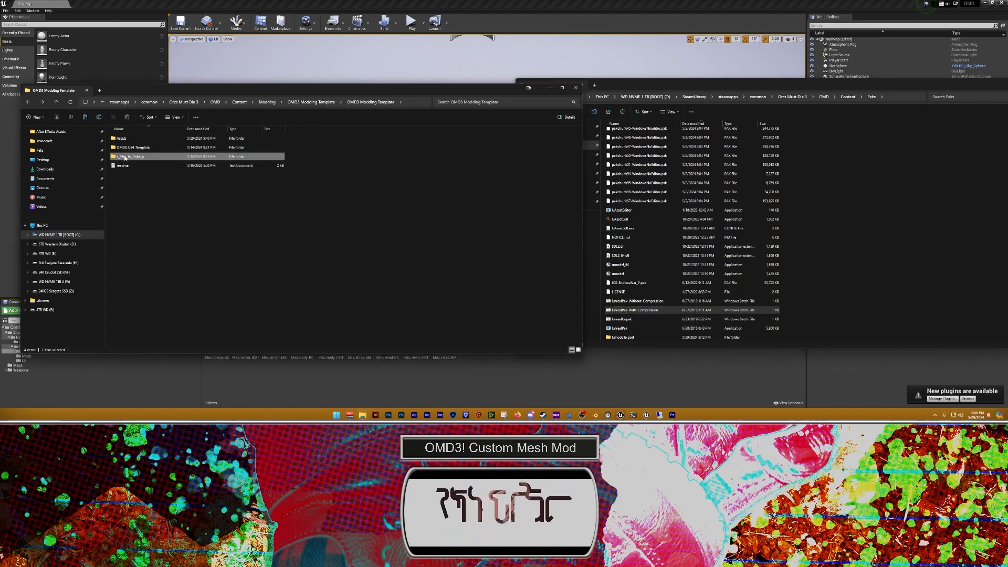
double_click(124, 157)
key(alt+Left)
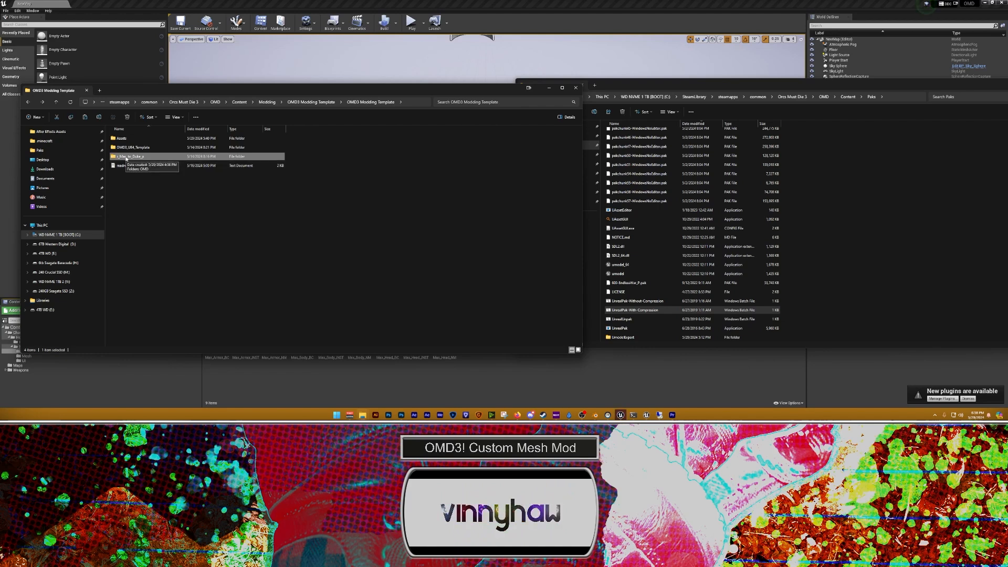
double_click(128, 157)
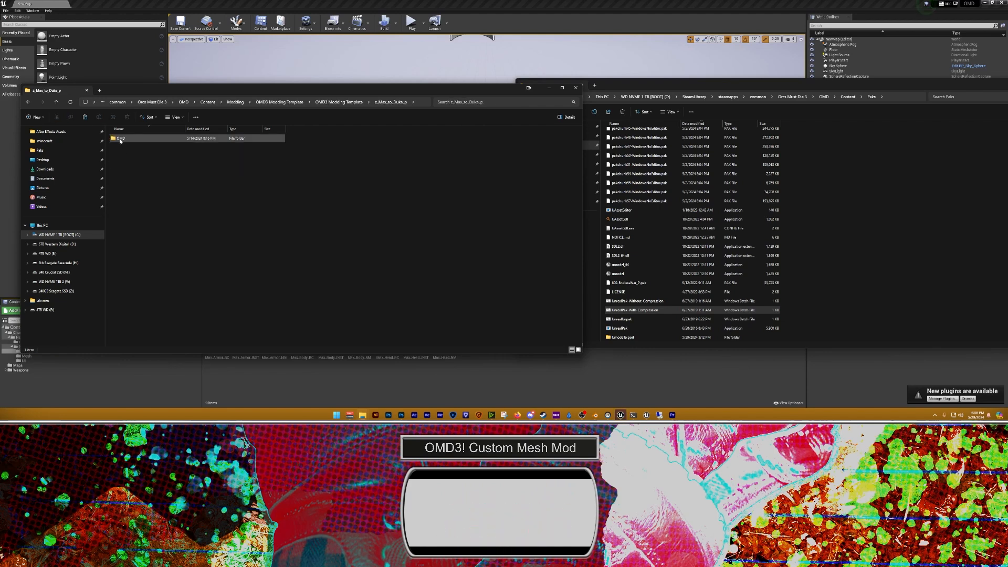
double_click(120, 138)
double_click(120, 139)
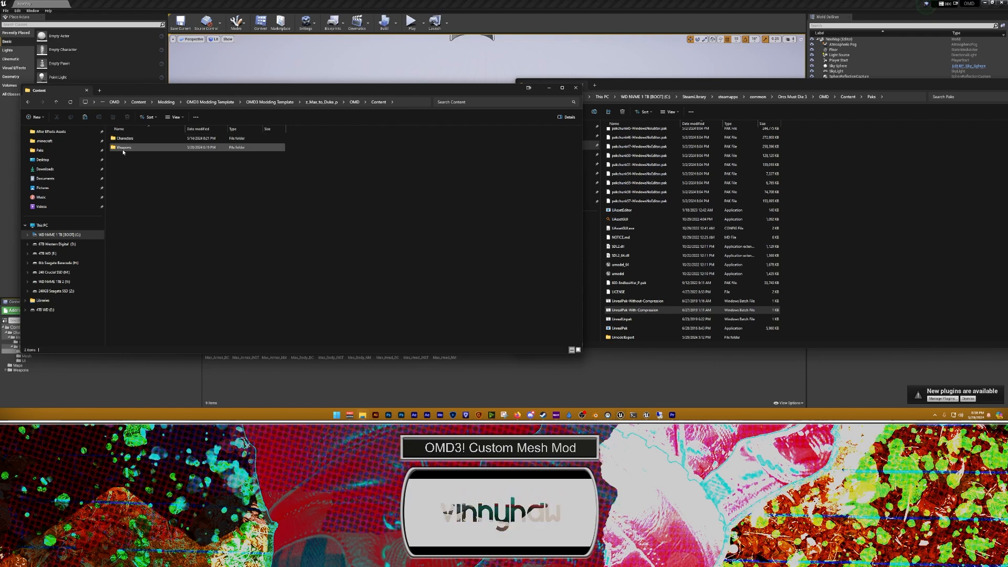
click(126, 140)
click(125, 149)
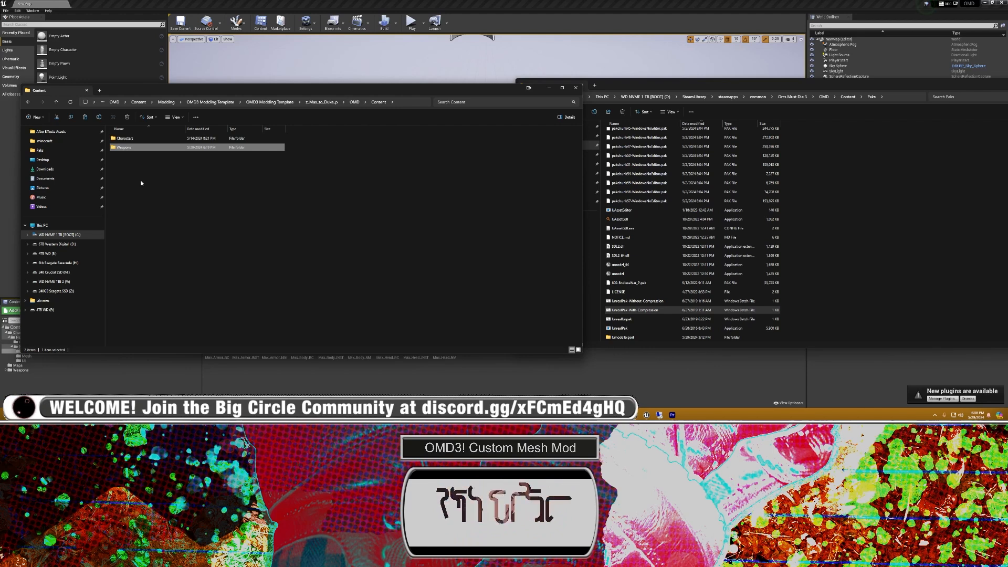
key(Delete)
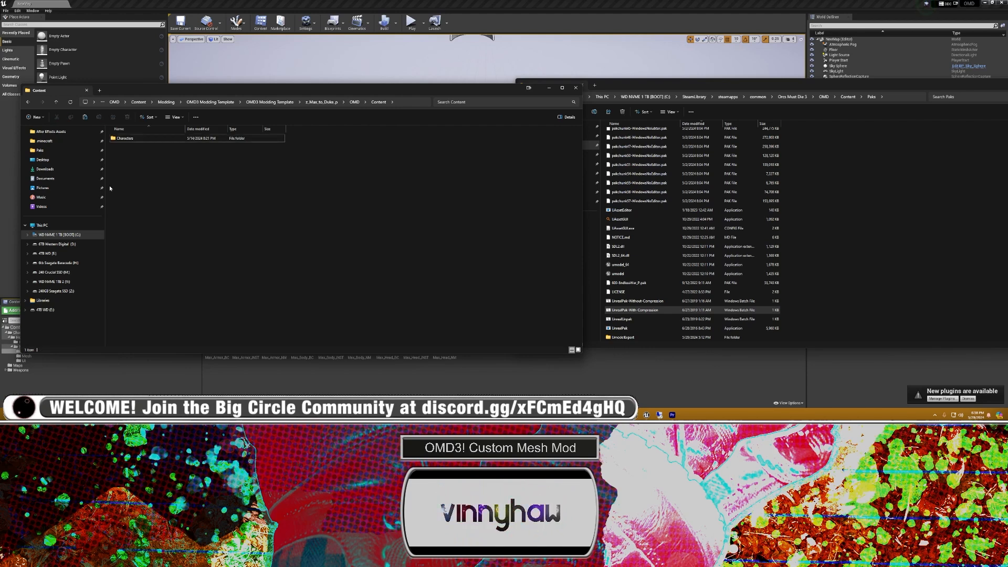
Step: Paste the cooked Max folder into Characters > Heroes of the mod's Content folder
double_click(127, 141)
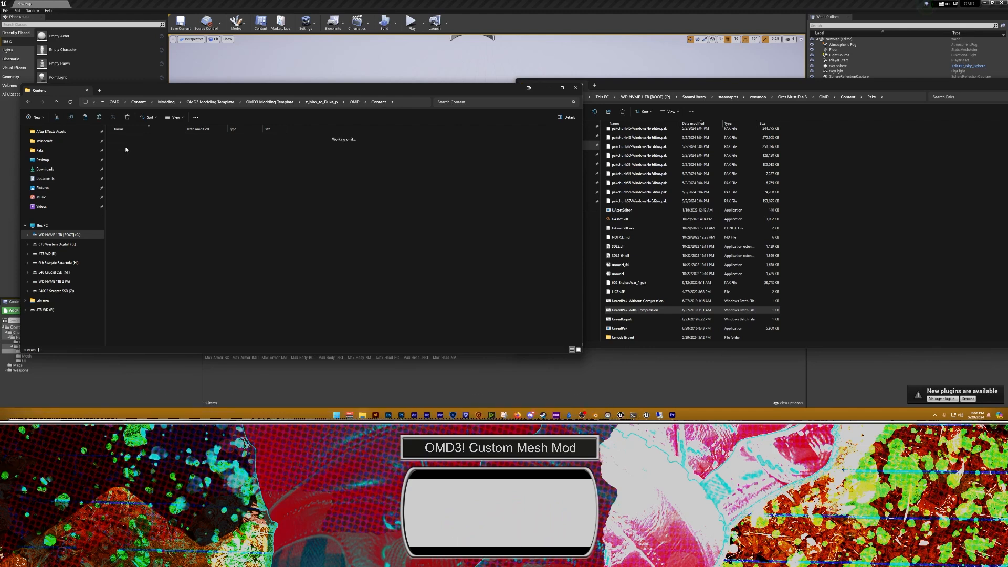
double_click(122, 139)
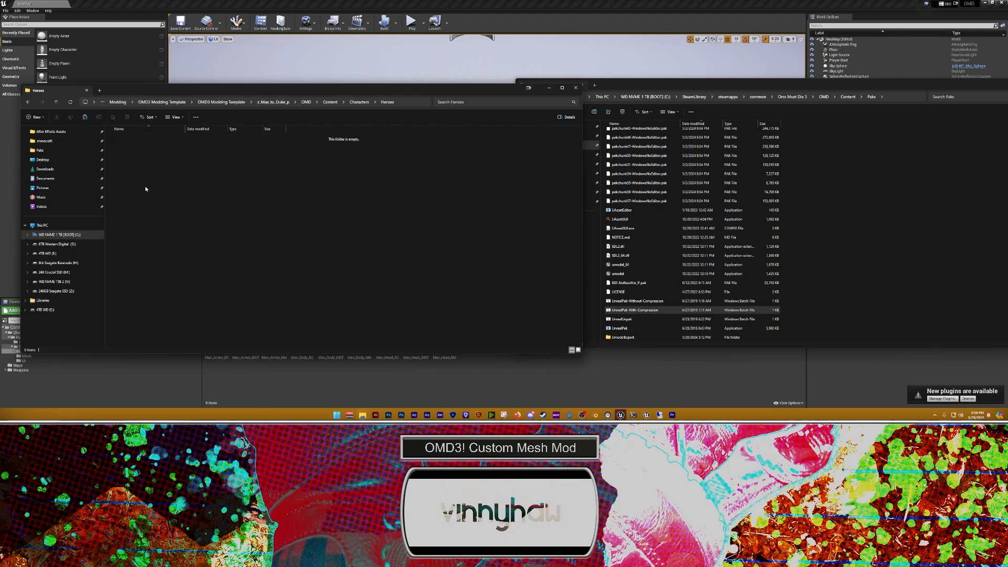
key(ctrl+v)
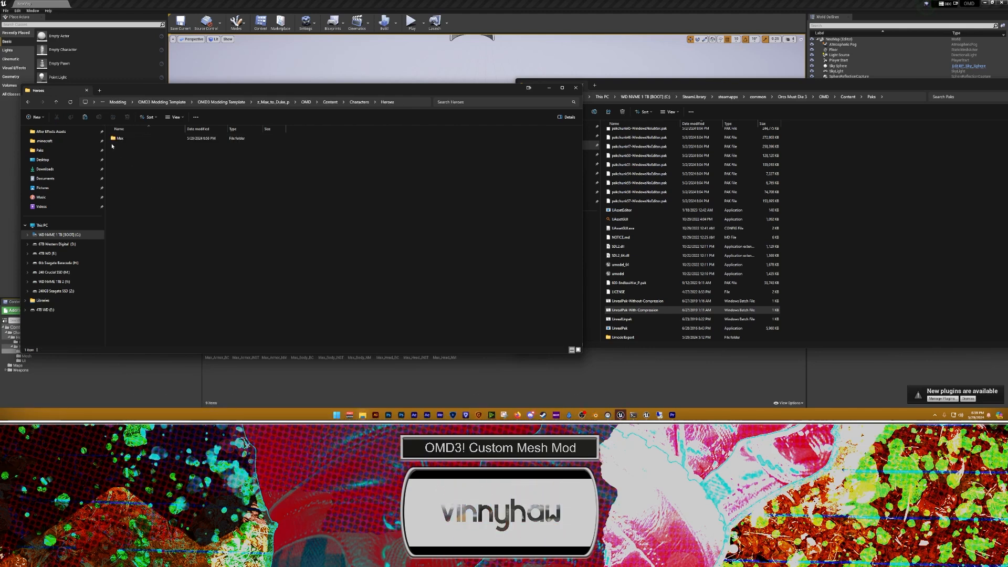
Step: Examine the cooked files in the UI, Mesh and Mat subfolders of the pasted Max folder
double_click(120, 138)
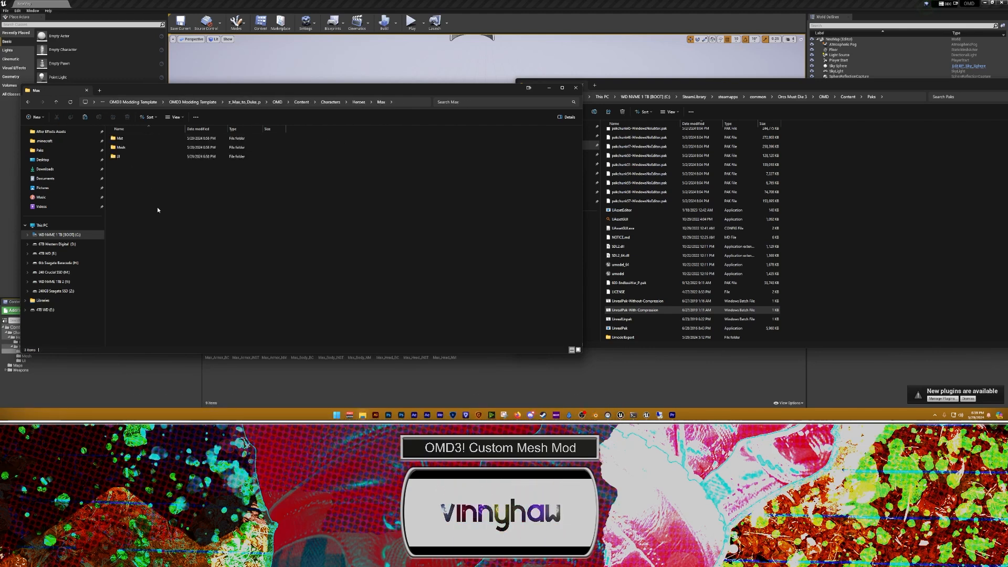
double_click(119, 156)
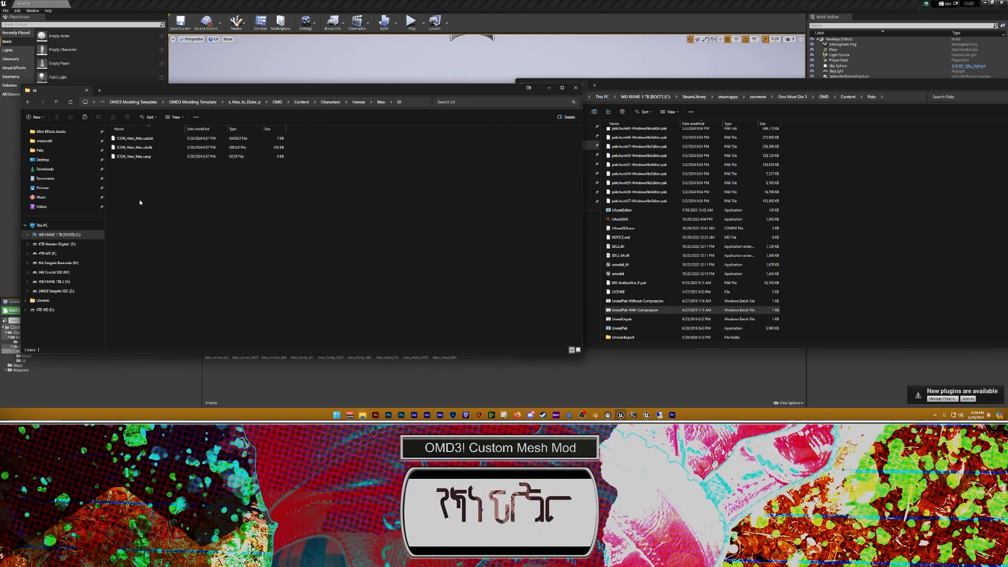
key(alt+Left)
key(Up)
key(Return)
key(ctrl+a)
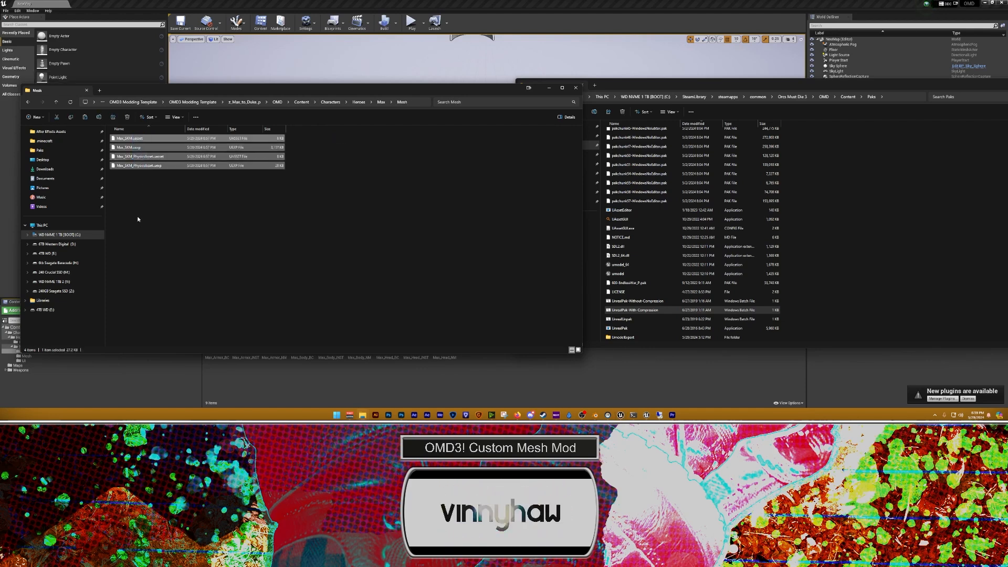
key(alt+Left)
key(Up)
key(Return)
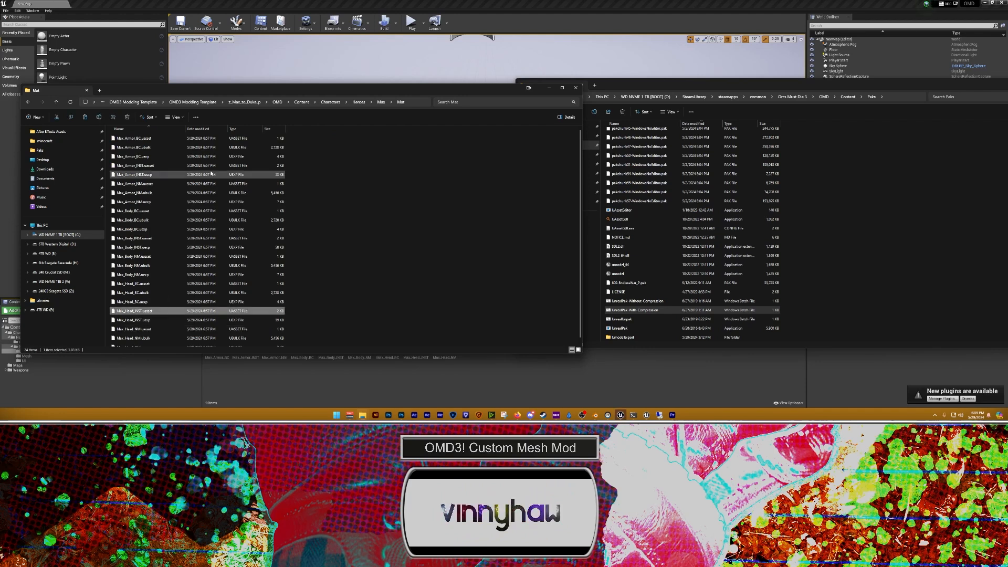
key(alt+Left)
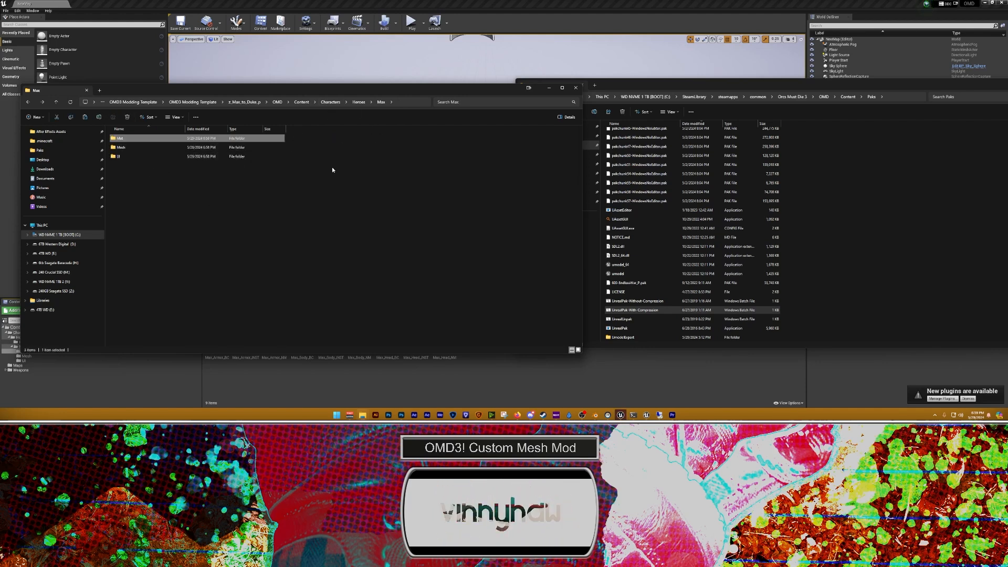
Step: Return to the inner OMD3 Modding Template folder and pack z_Max_to_Duke_p with the UnrealPak-With-Compression batch file
key(alt+Left)
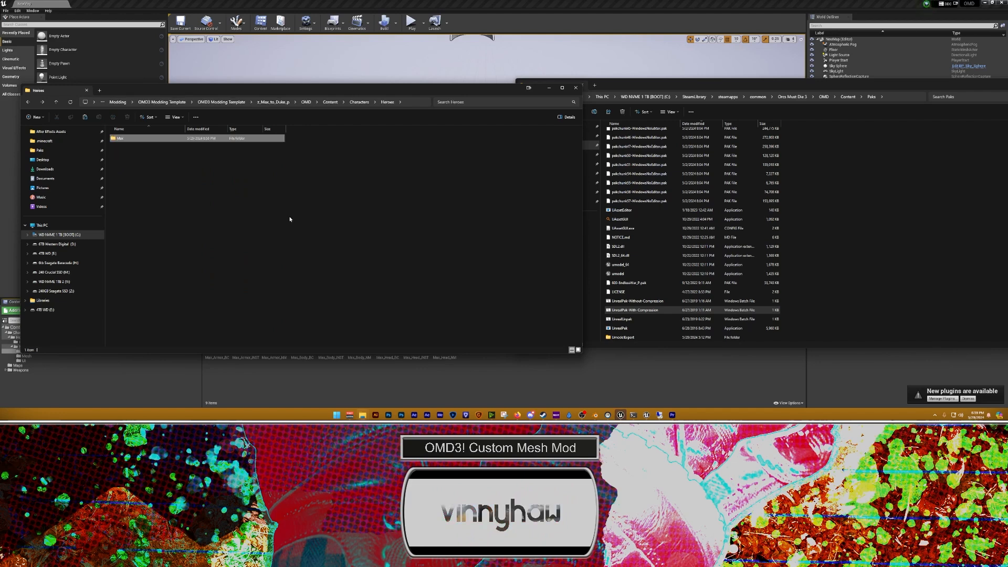
key(alt+Left)
key(alt+Left)
key(alt+Left)
key(alt+Left)
key(alt+Left)
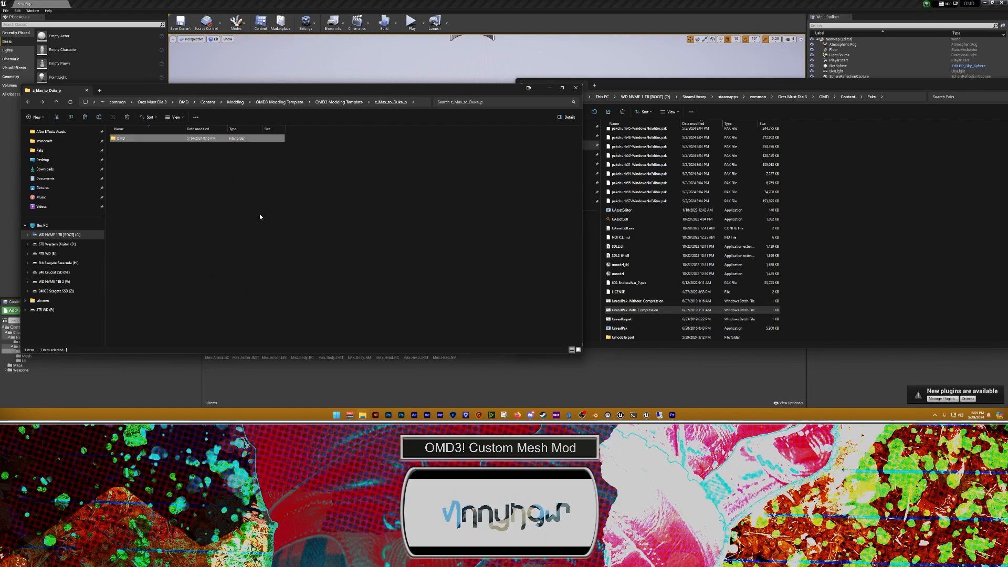
drag(130, 157, 646, 313)
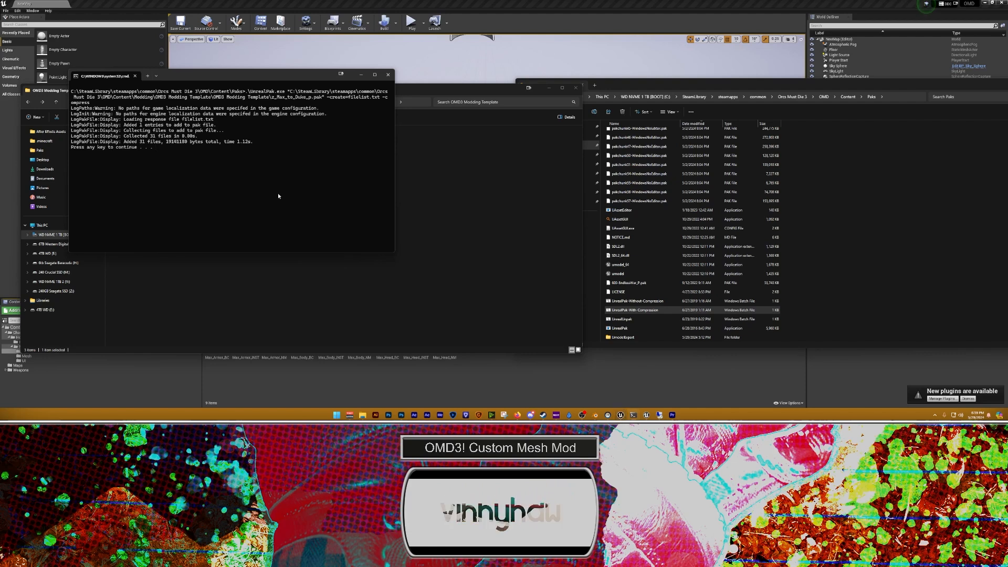
Step: Dismiss the finished packing console and move z_Max_to_Duke_p.pak into the game's Paks folder
key(Return)
click(239, 222)
drag(134, 174, 861, 199)
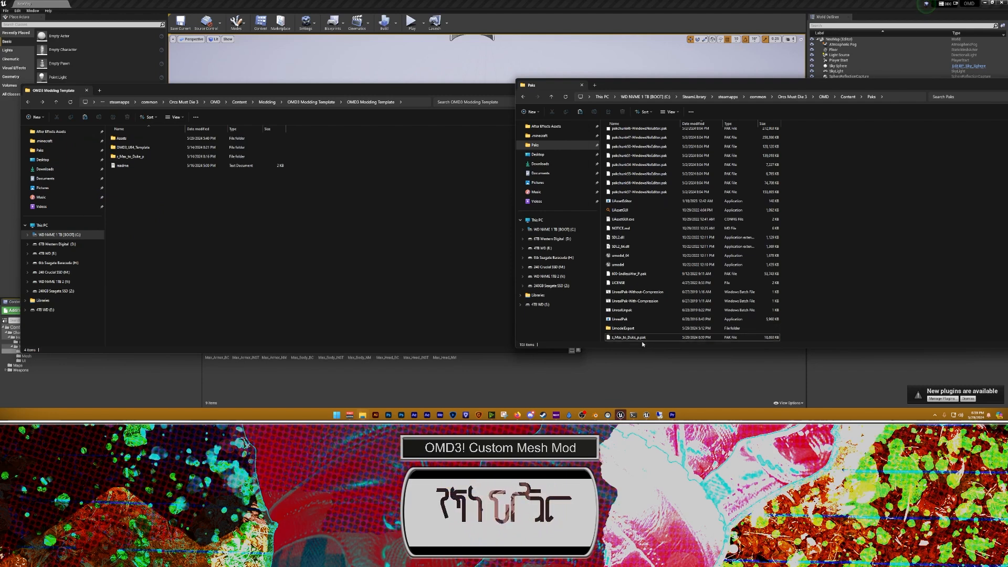
Step: Switch to Steam, launch Orcs Must Die! 3 and open the Old Friends main campaign
click(542, 414)
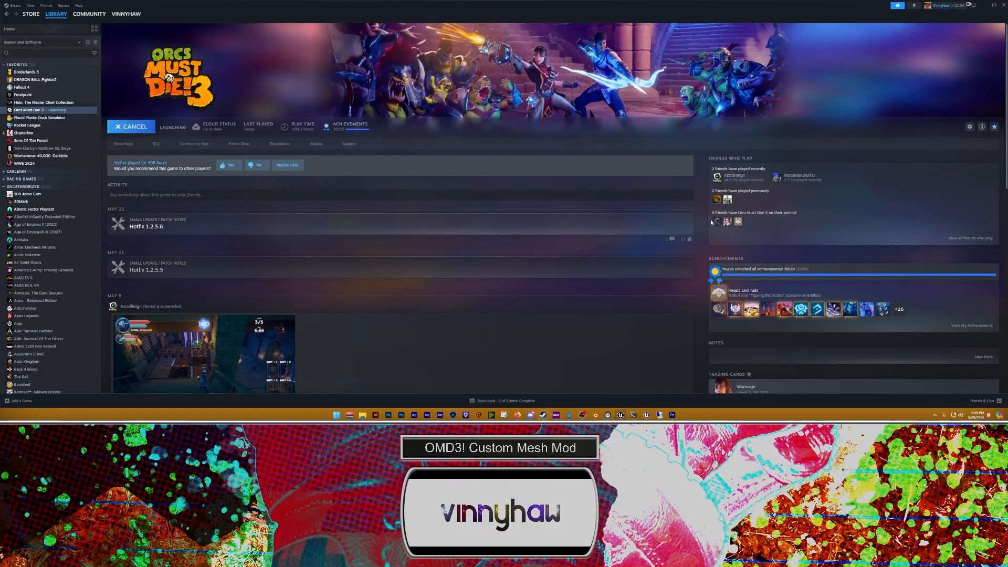
click(984, 5)
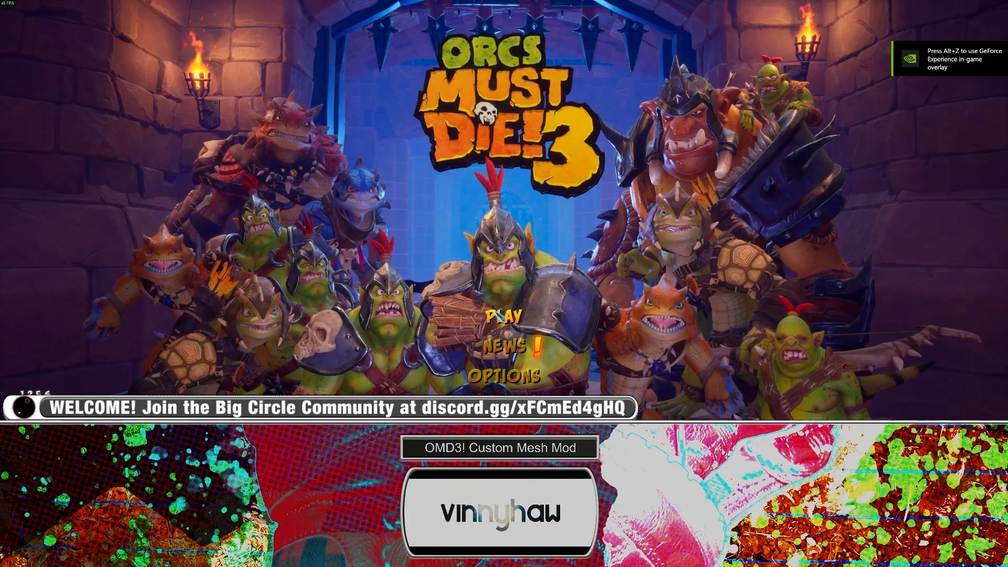
click(493, 308)
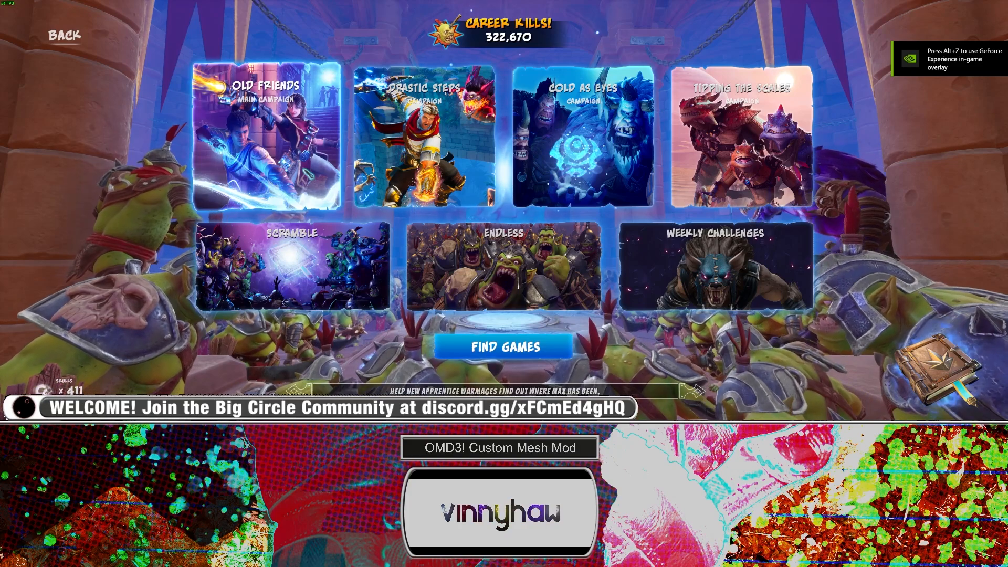
click(305, 169)
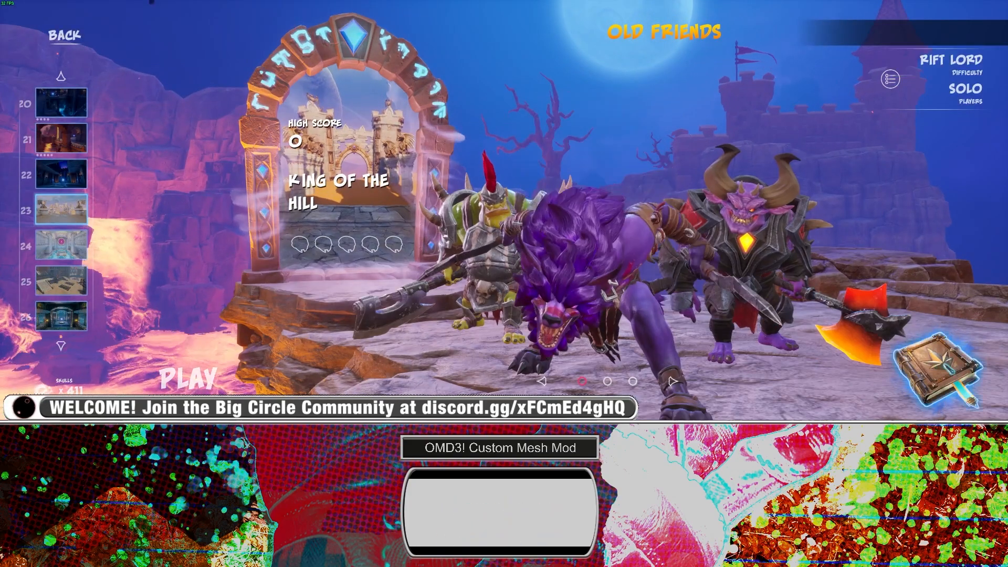
Step: Open the heroes in the spellbook and check Max's card and skin choices, accepting Prisoner Max
click(915, 363)
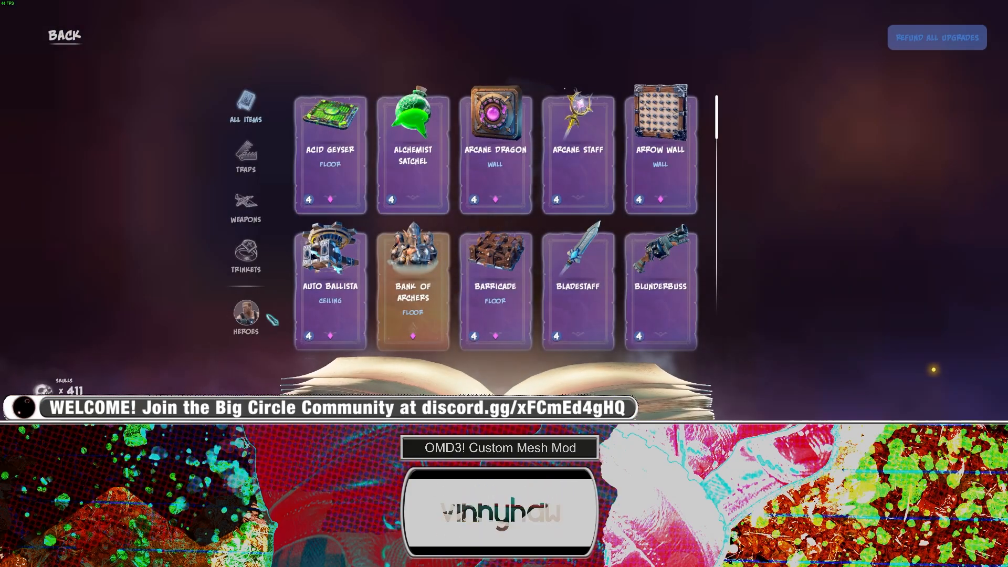
click(245, 315)
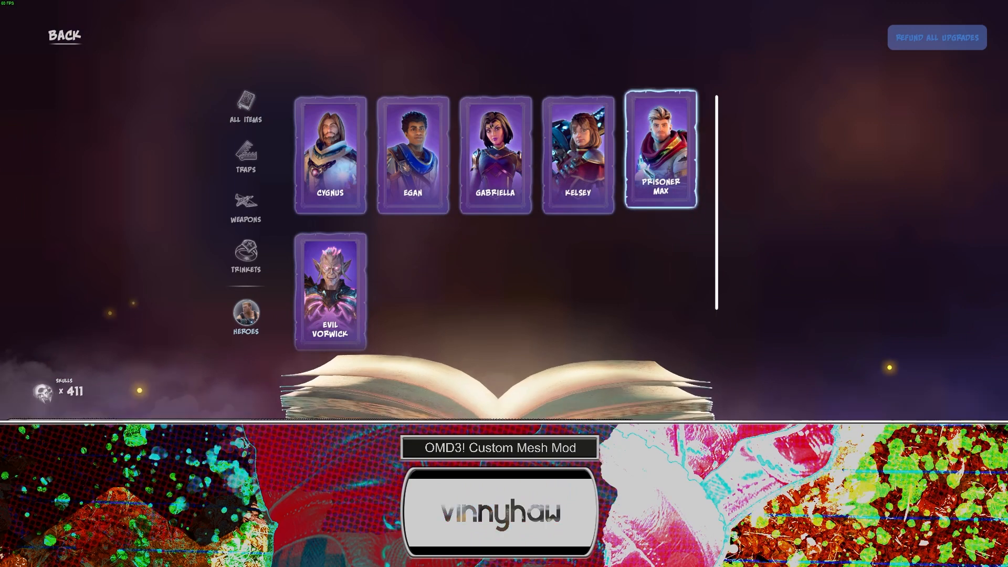
click(684, 126)
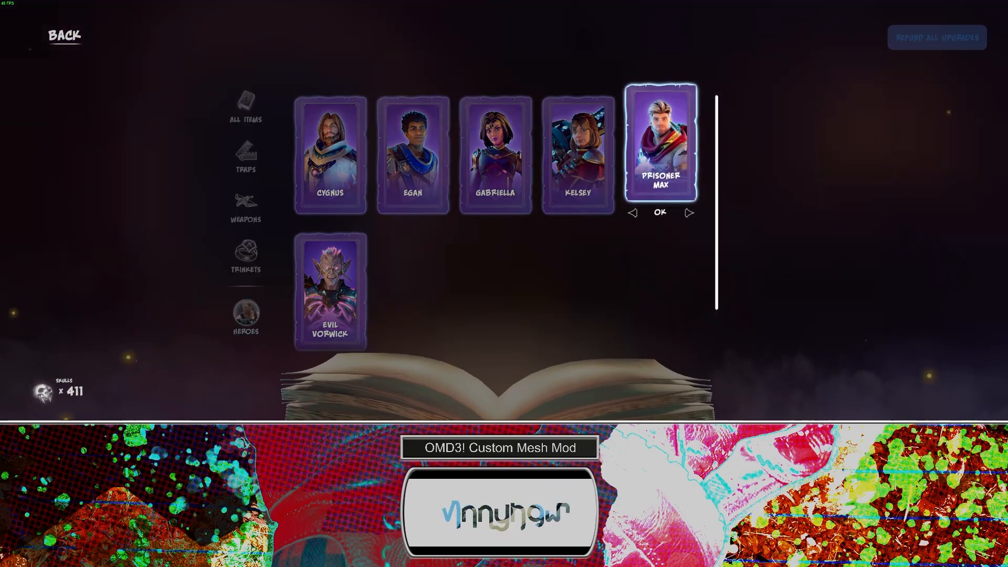
click(659, 212)
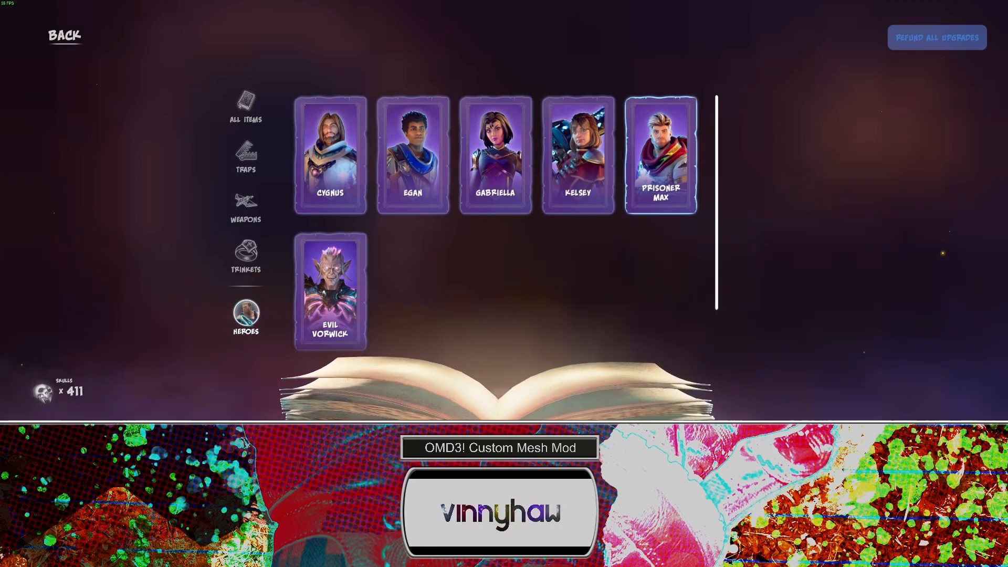
Step: Leave the spellbook and start a game on the Sand Sea Castle map
key(Escape)
click(187, 378)
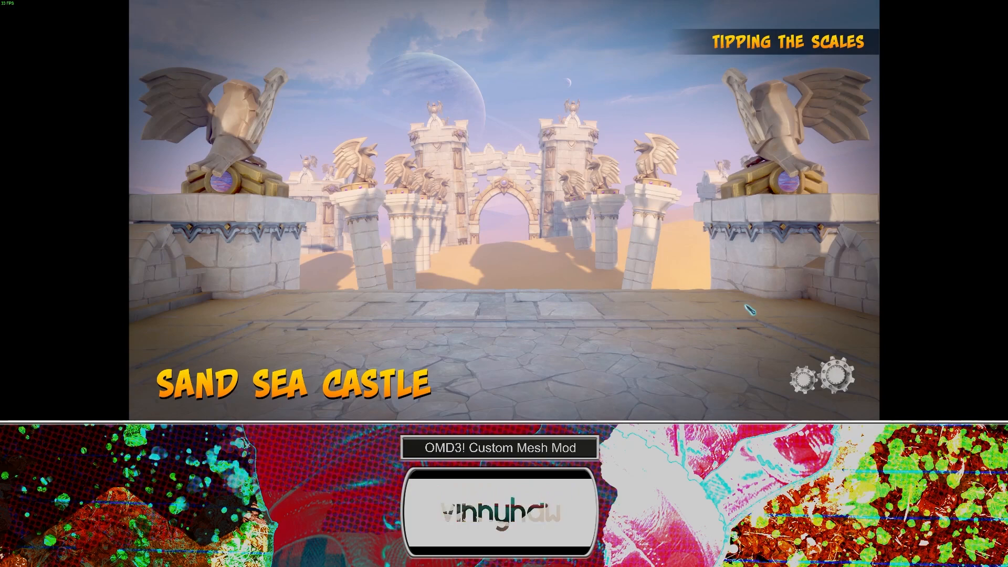
click(829, 390)
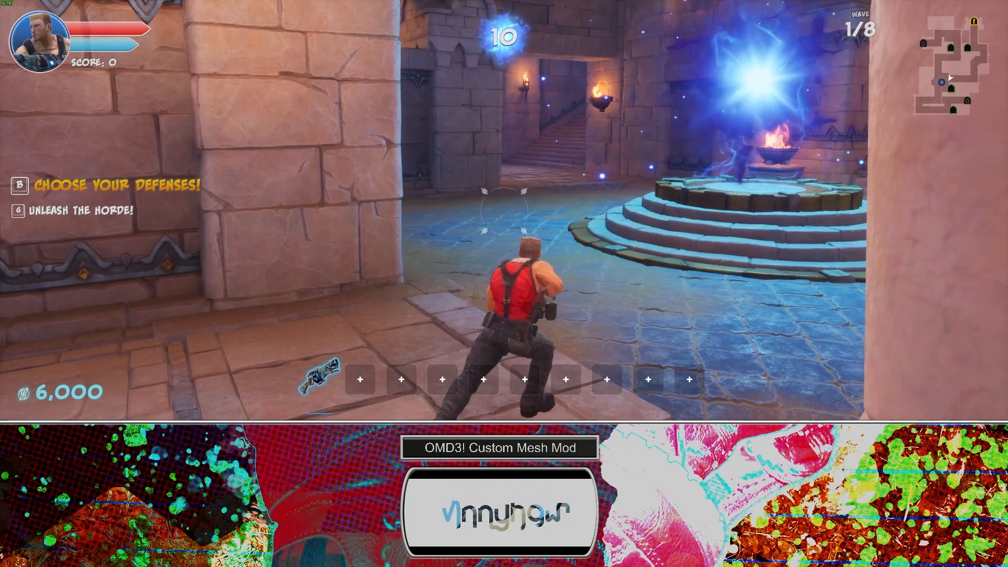
Step: Run the hero around the castle to examine the replaced character model and portrait icon in game
key(w)
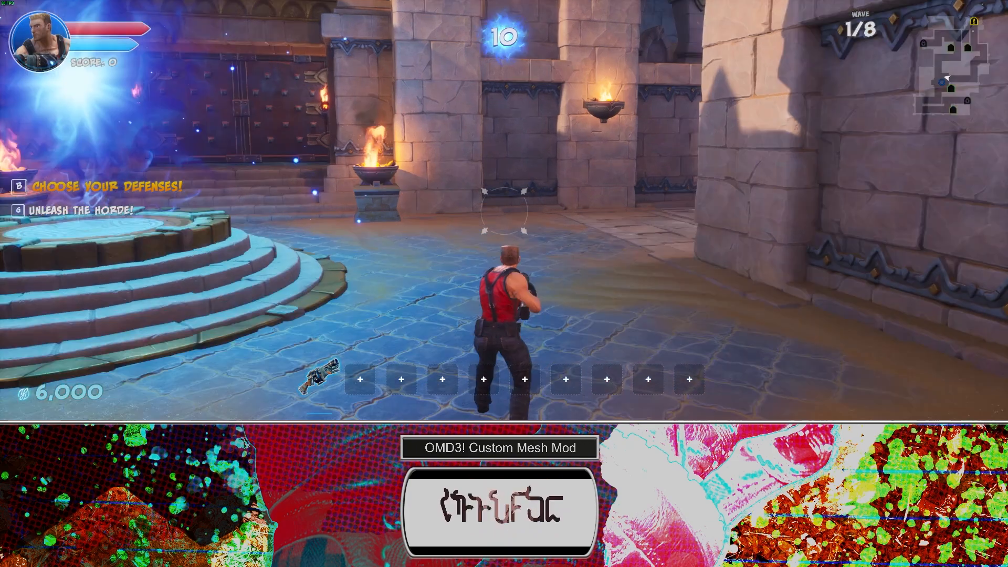
key(w)
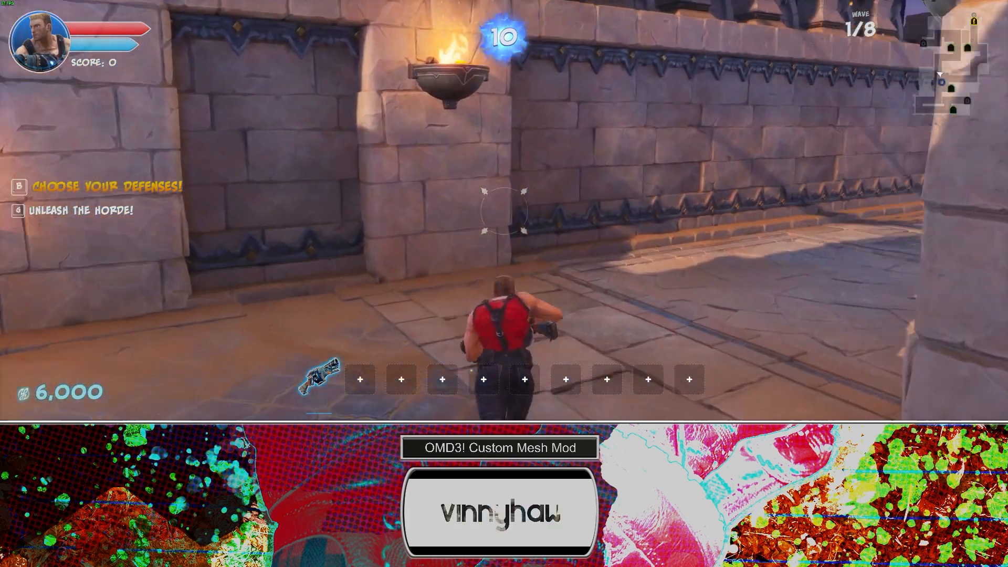
key(w)
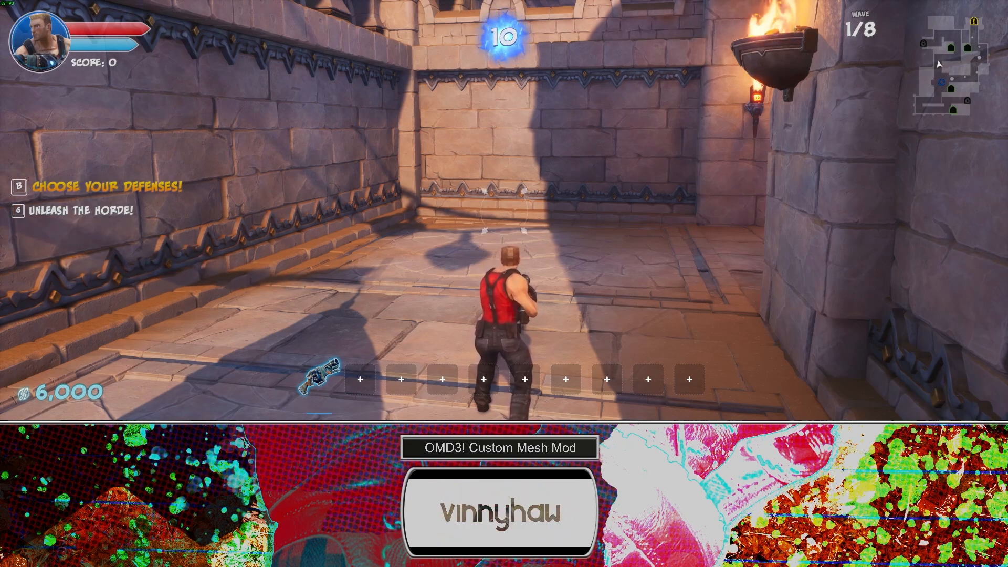
key(w)
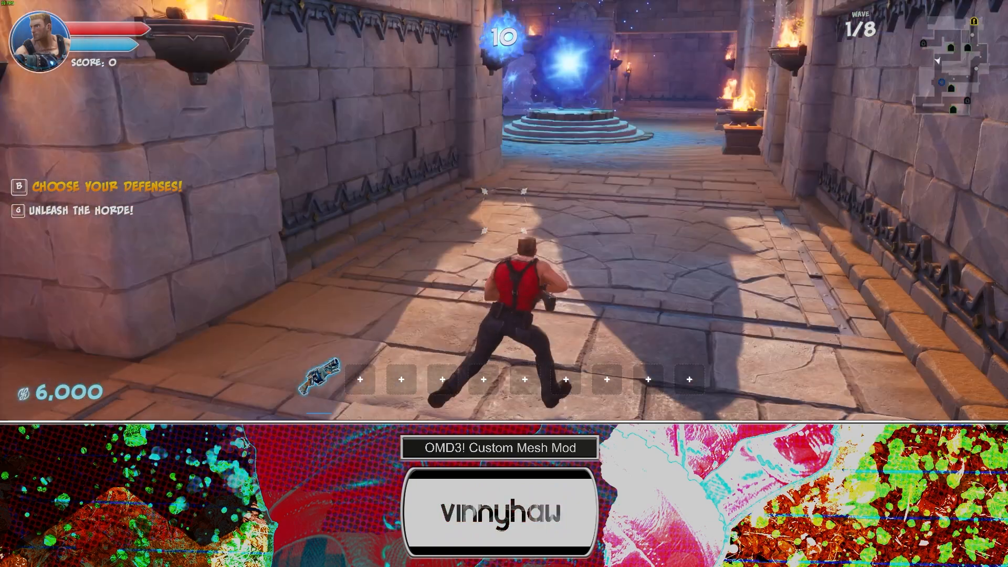
Step: Fire the starting weapon with the hero, and add the key-shaped weapon to the loadout's second slot from the weapons list
click(504, 211)
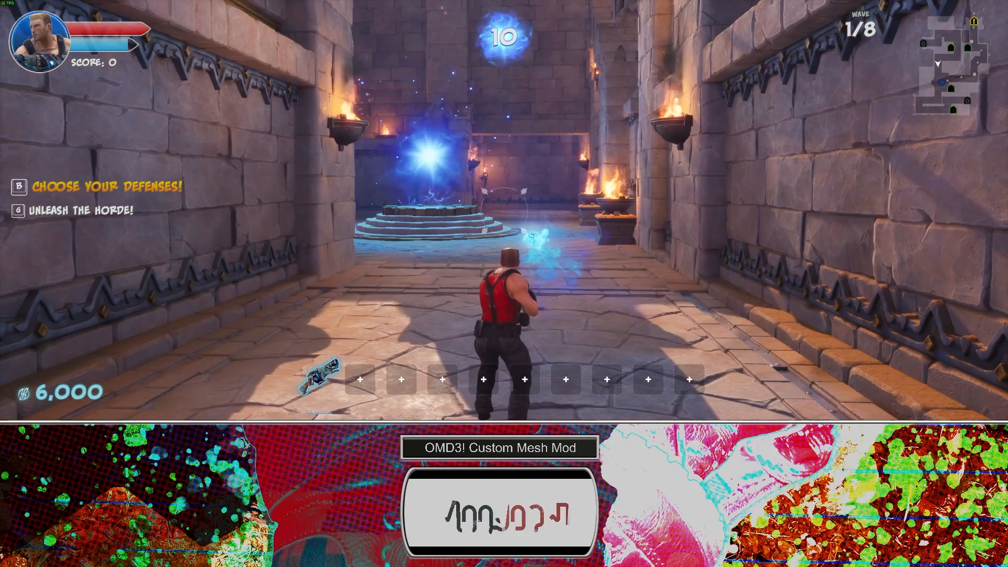
key(b)
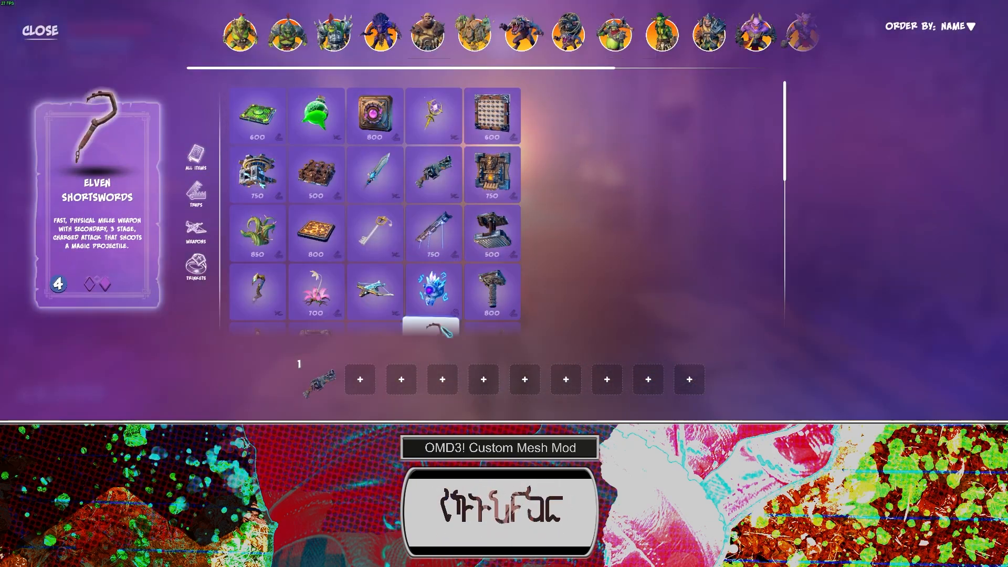
click(196, 231)
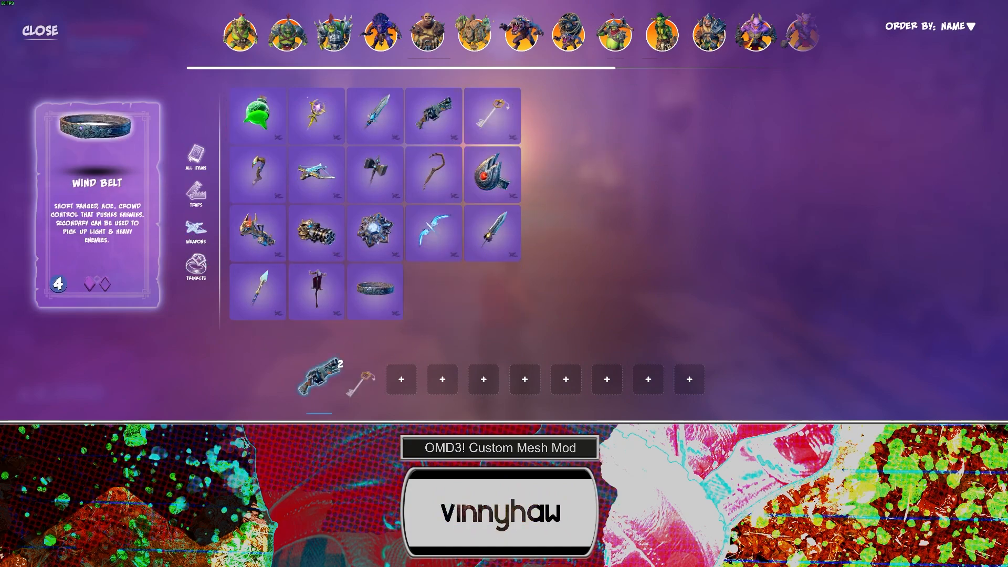
key(b)
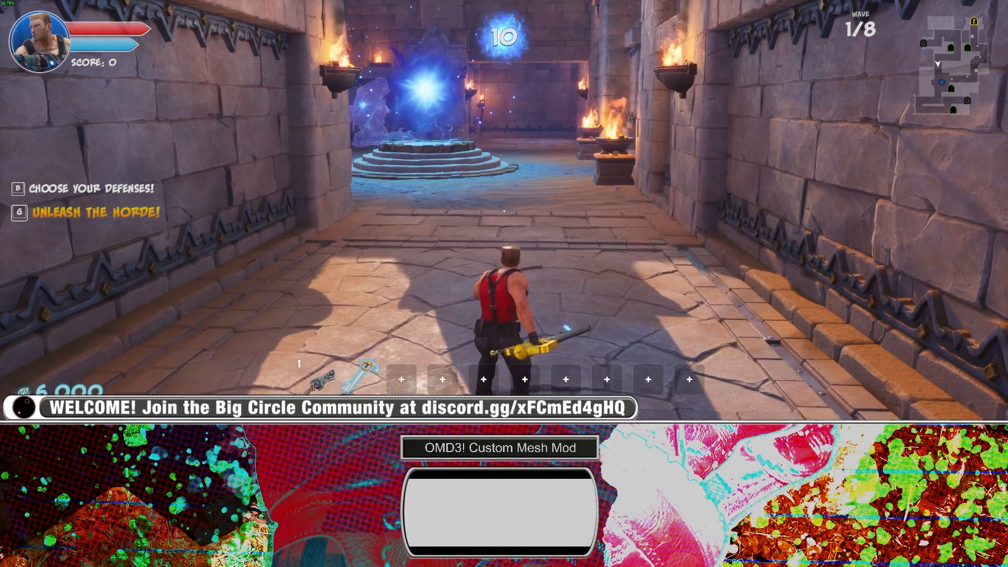
Step: Run, jump and attack with the key-shaped weapon around the rift to check the custom model's animations
key(w)
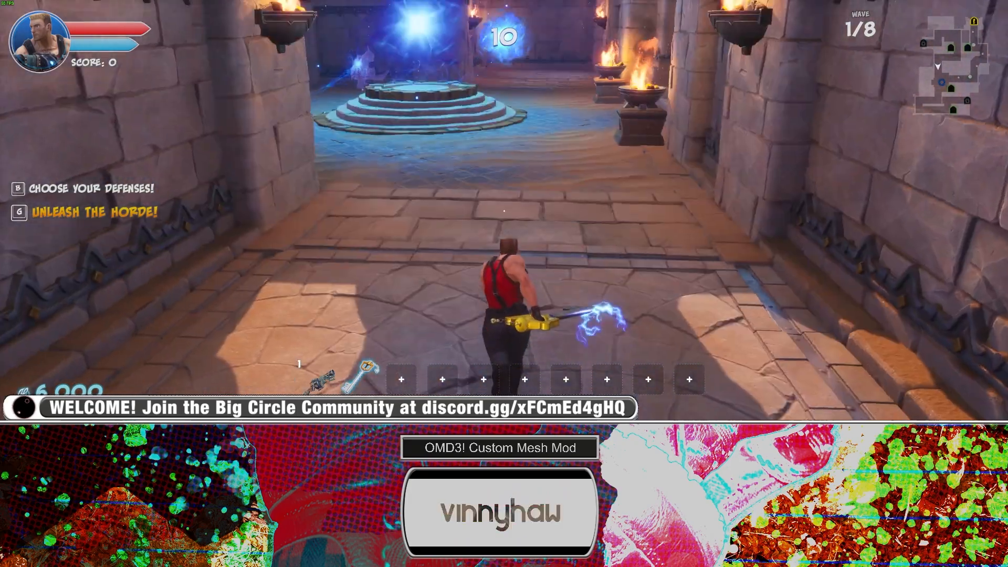
right_click(504, 210)
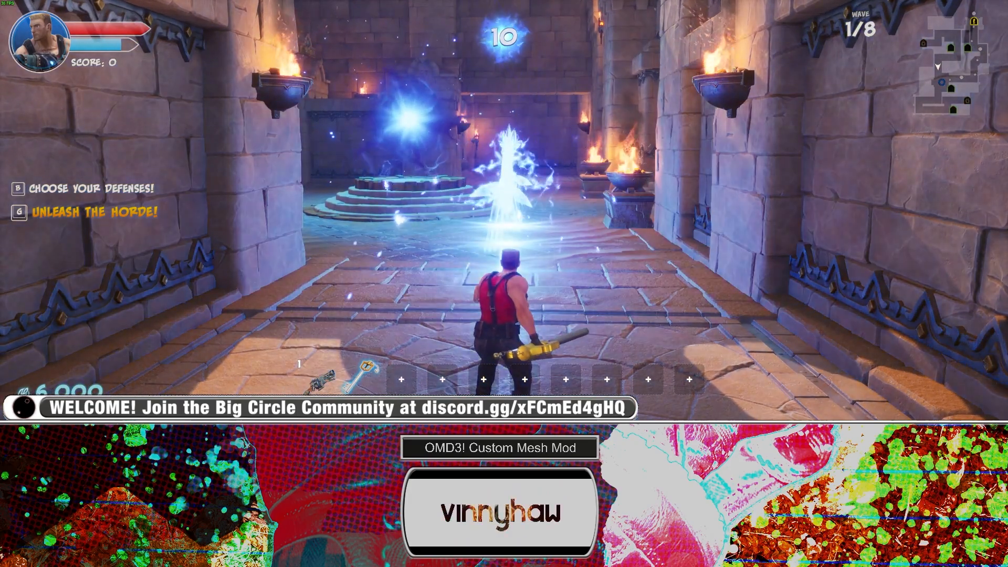
key(space)
key(space)
key(space)
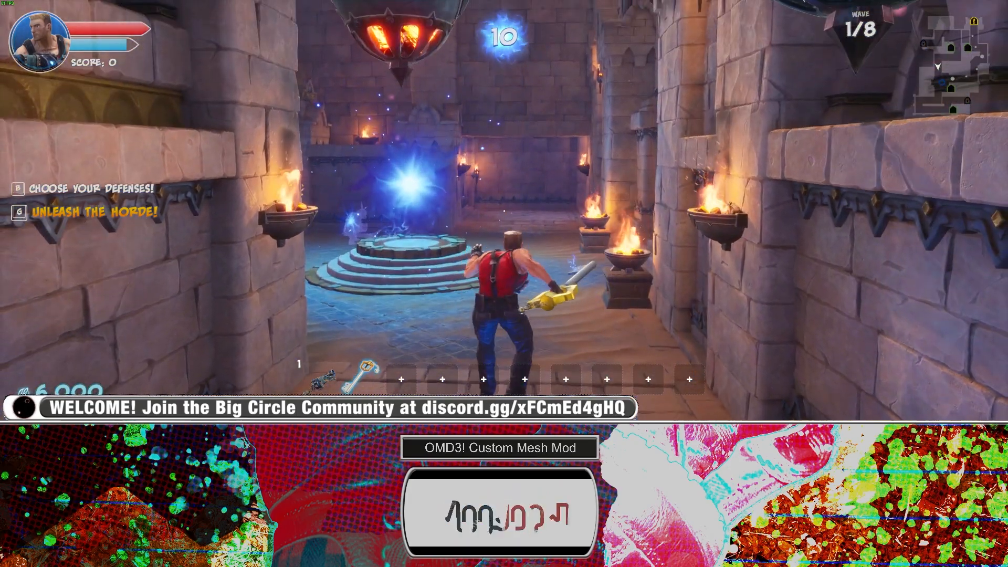
key(w)
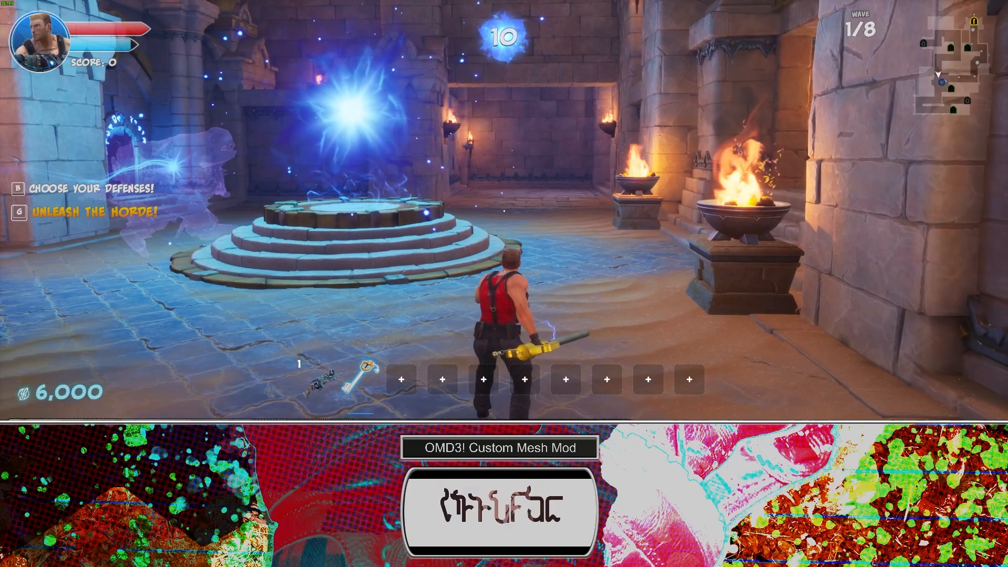
key(space)
key(space)
key(space)
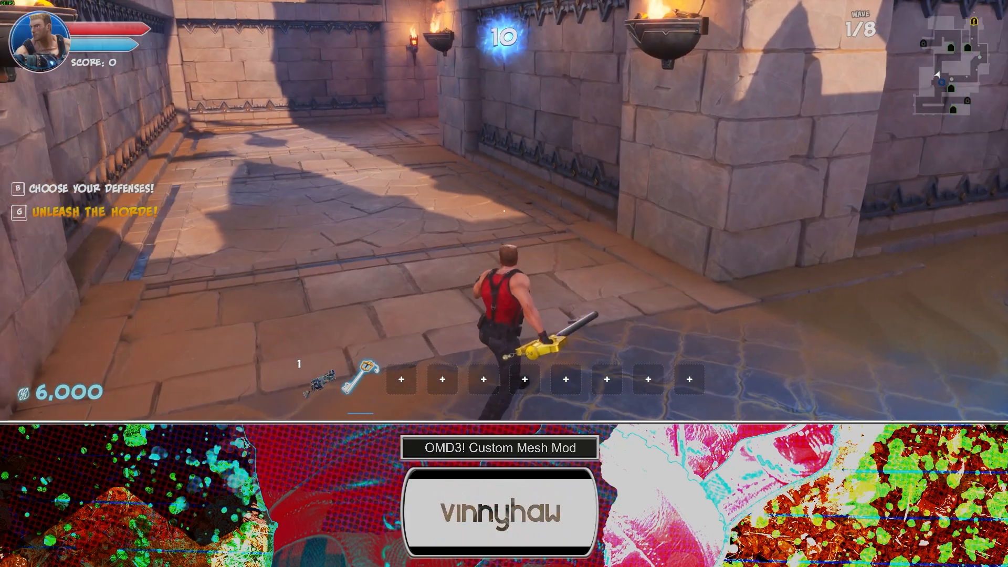
Step: Add the Elven Shortswords and the Stone Staff to the hero's third and fourth loadout slots
key(b)
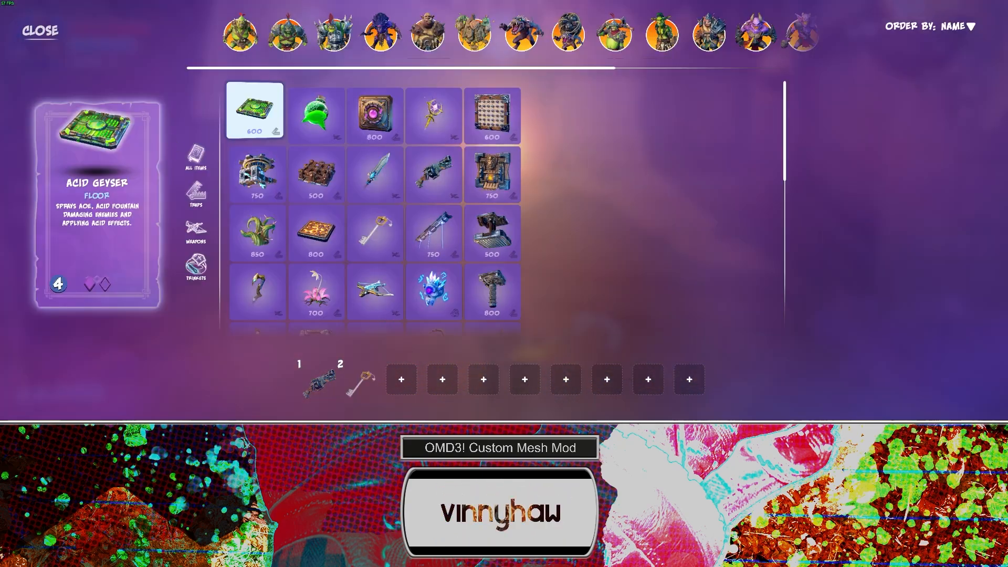
click(197, 236)
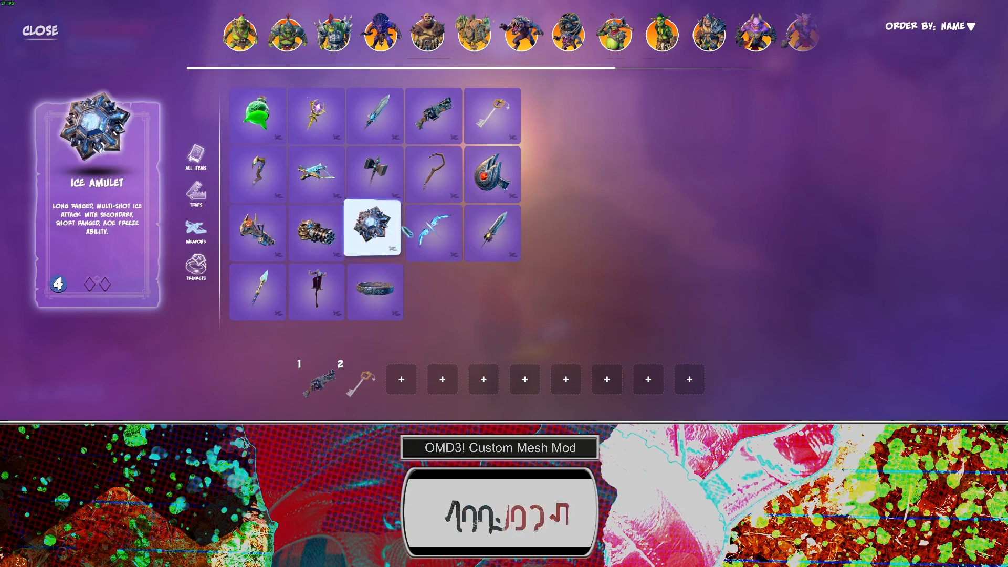
click(431, 167)
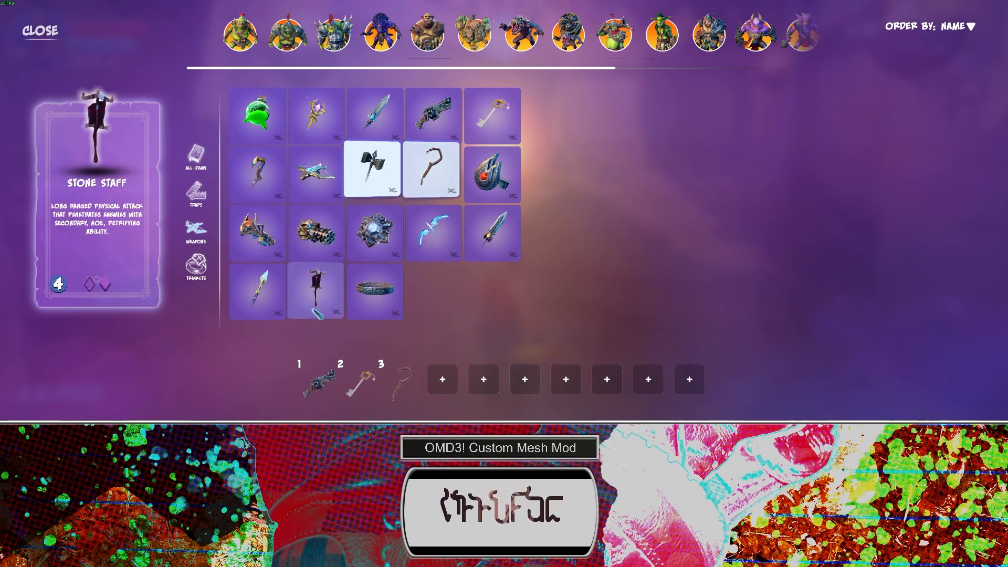
click(317, 291)
key(Escape)
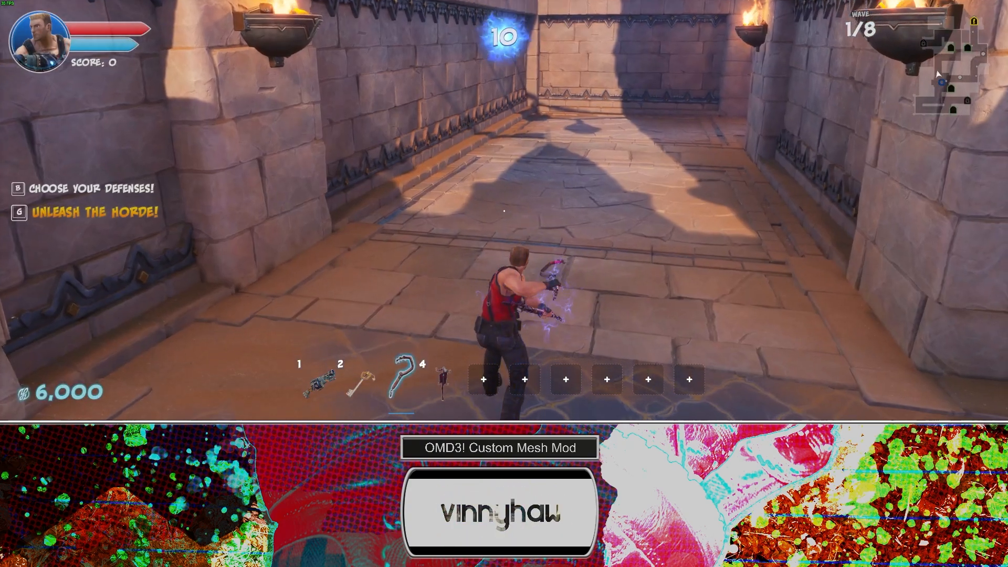
Step: Attack with the Elven Shortswords, and switch to the Stone Staff to check how the model holds each weapon
key(3)
click(504, 211)
key(w)
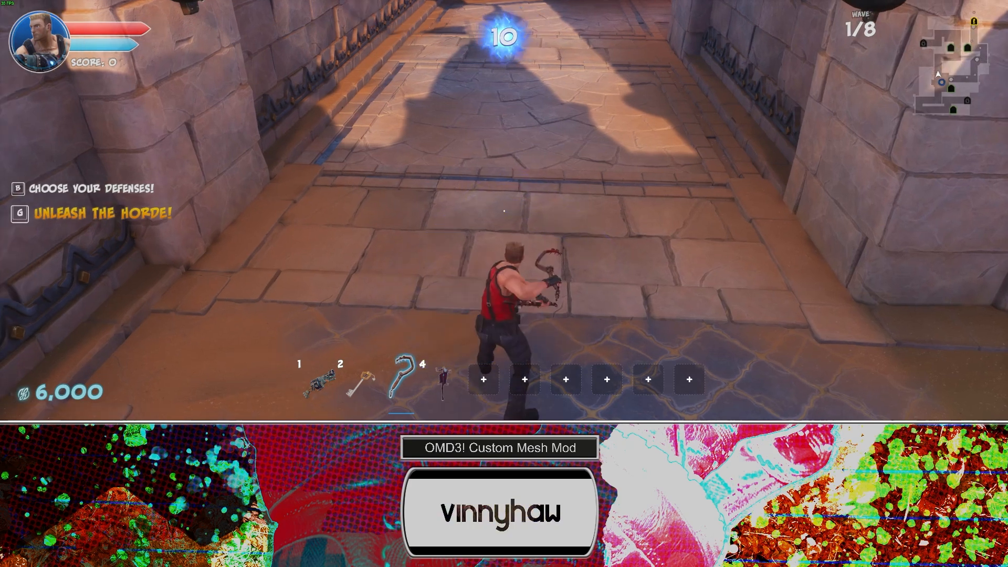
key(4)
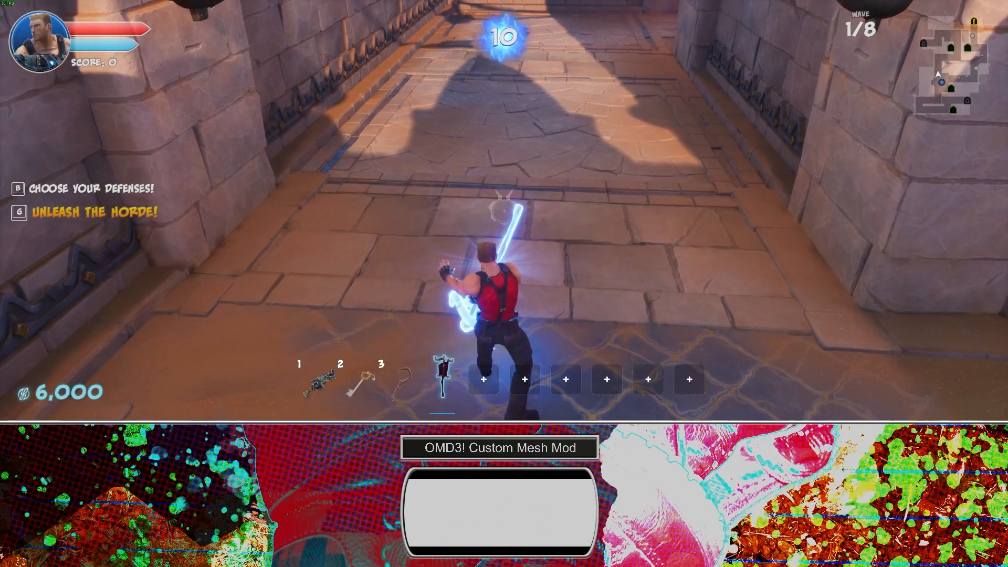